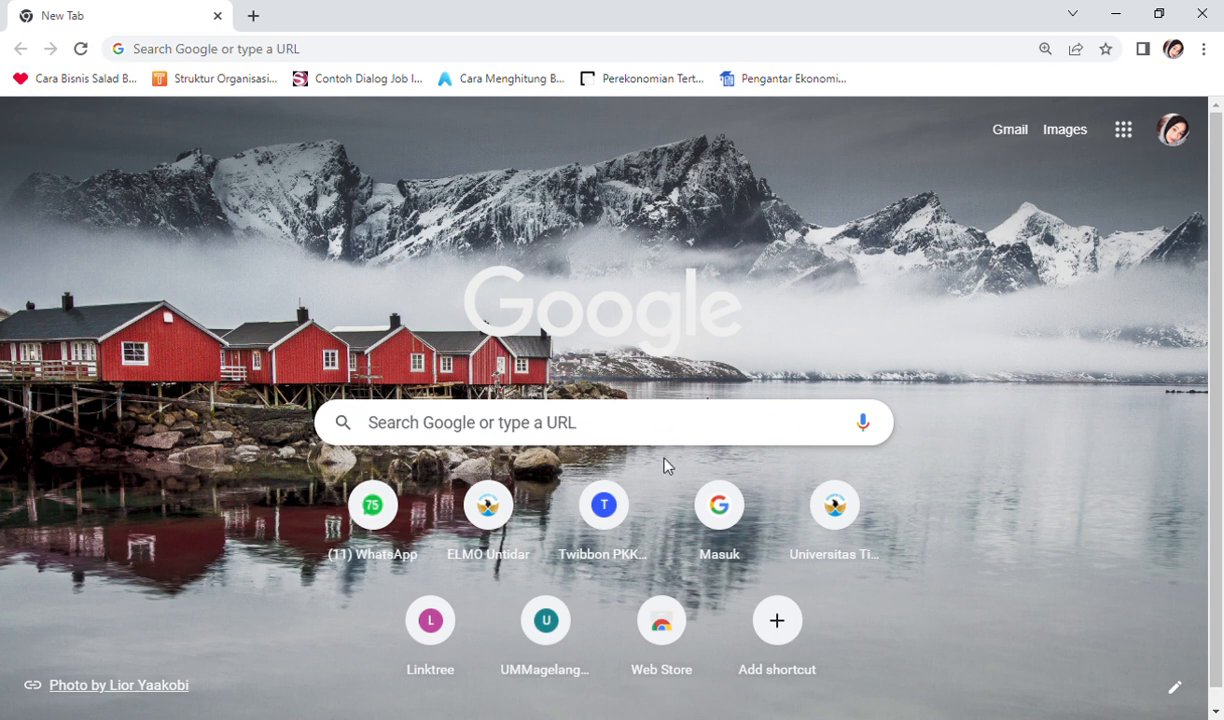
# Step: Go to account.accurate.id from a new Chrome tab
pyautogui.click(673, 429)
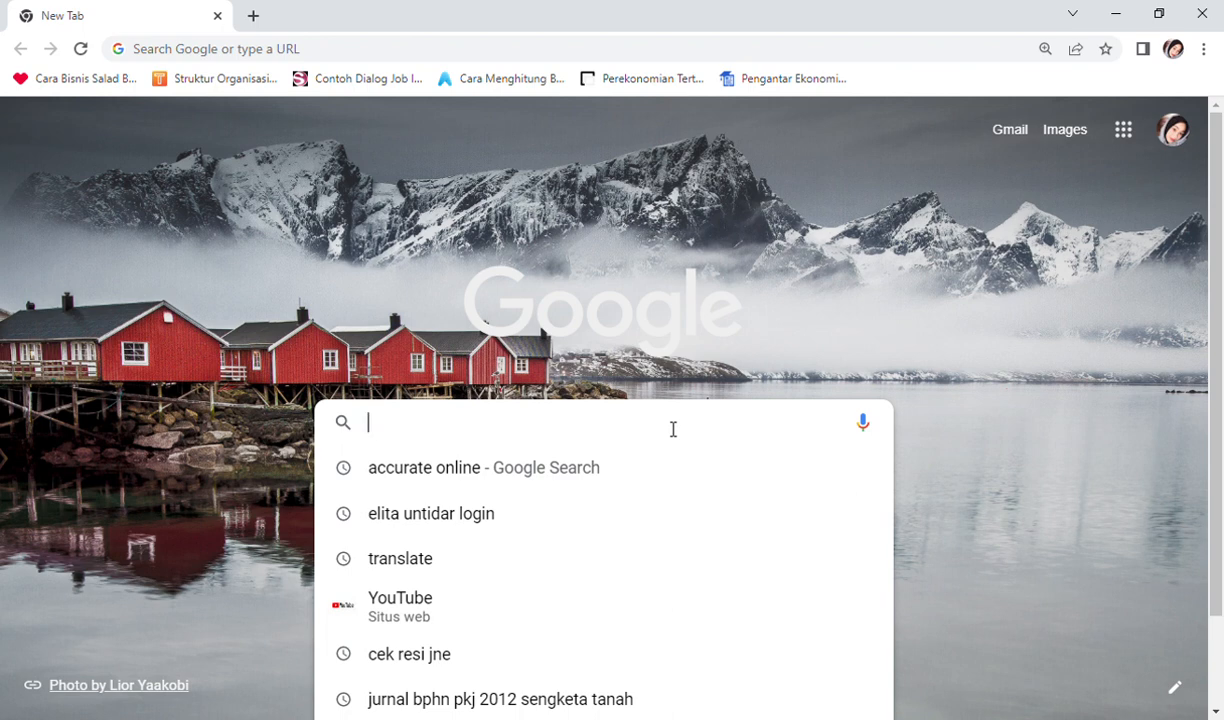
pyautogui.write('ac')
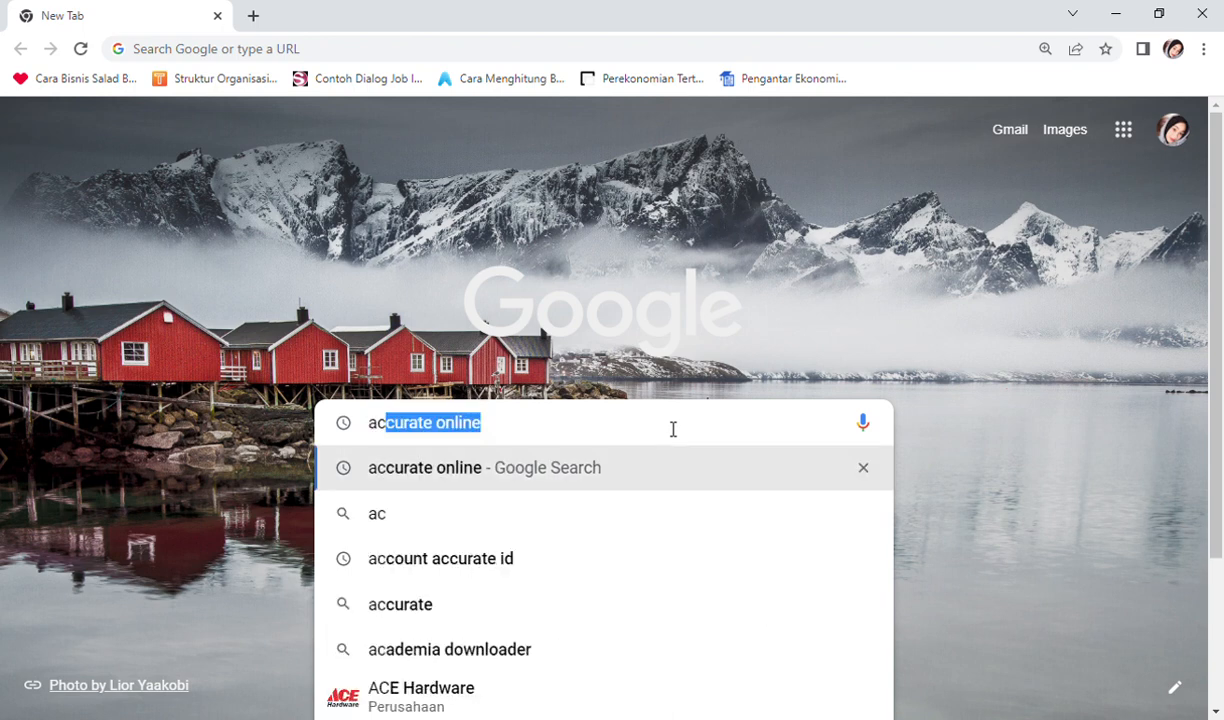
pyautogui.write('count')
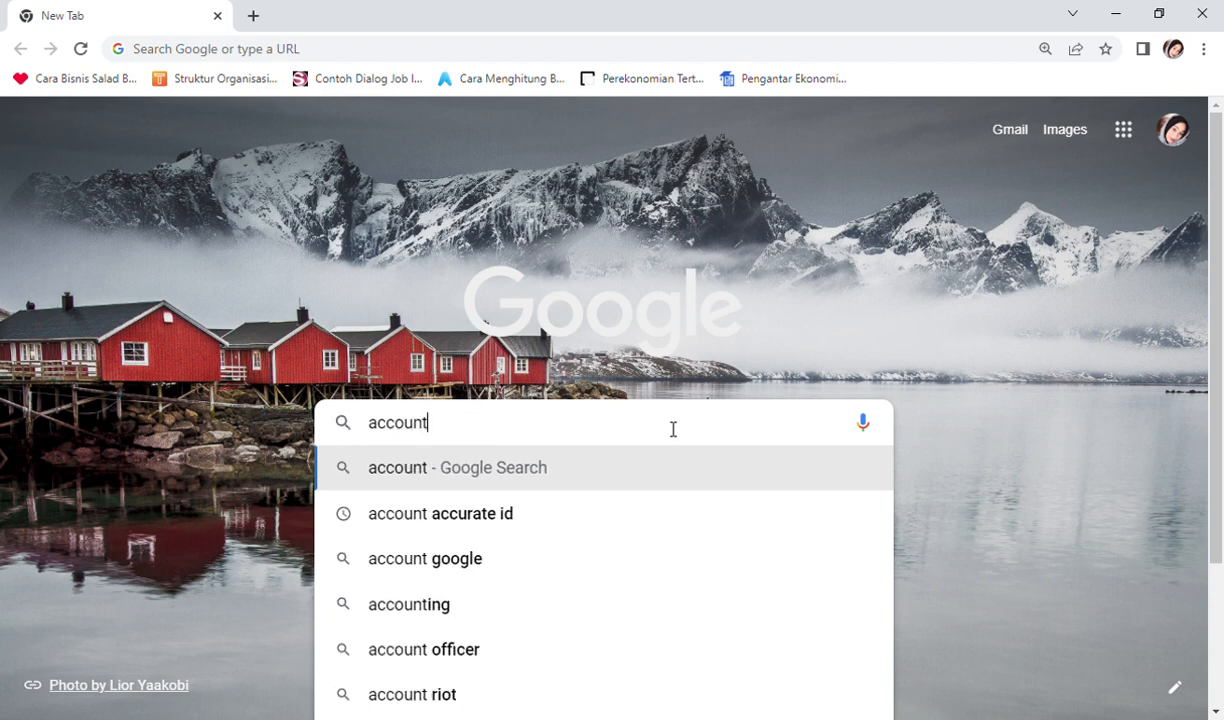
pyautogui.write('.acc')
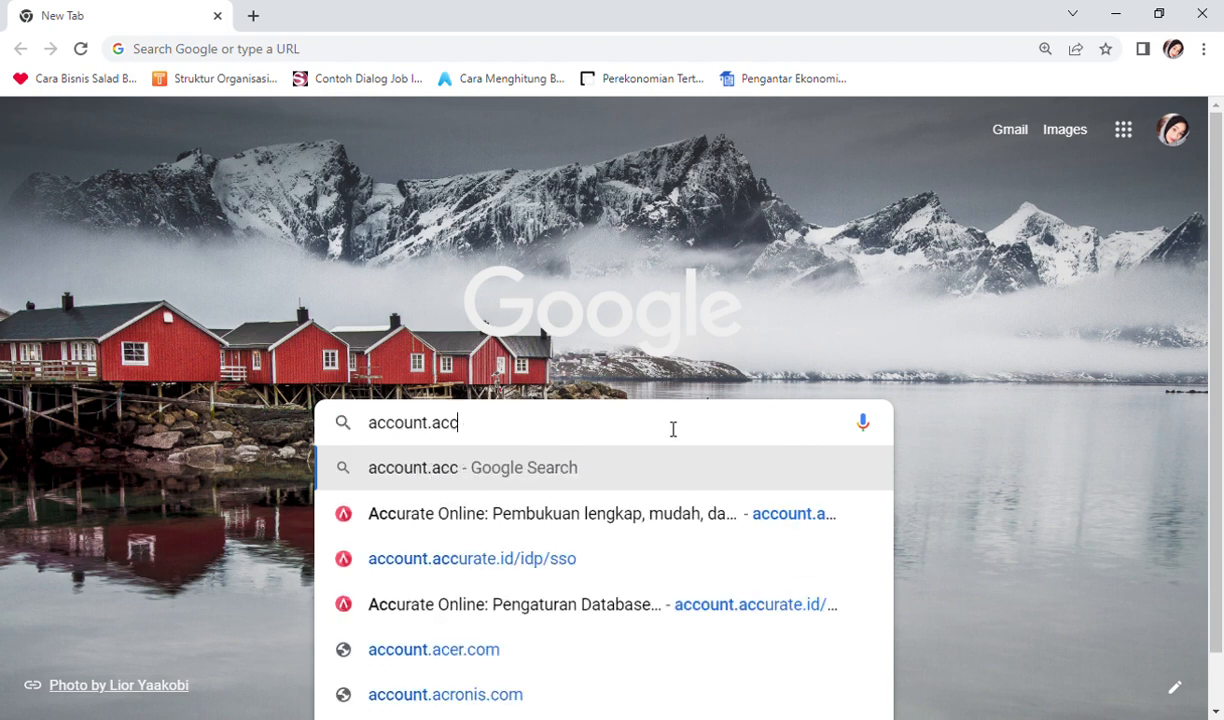
pyautogui.write('urate')
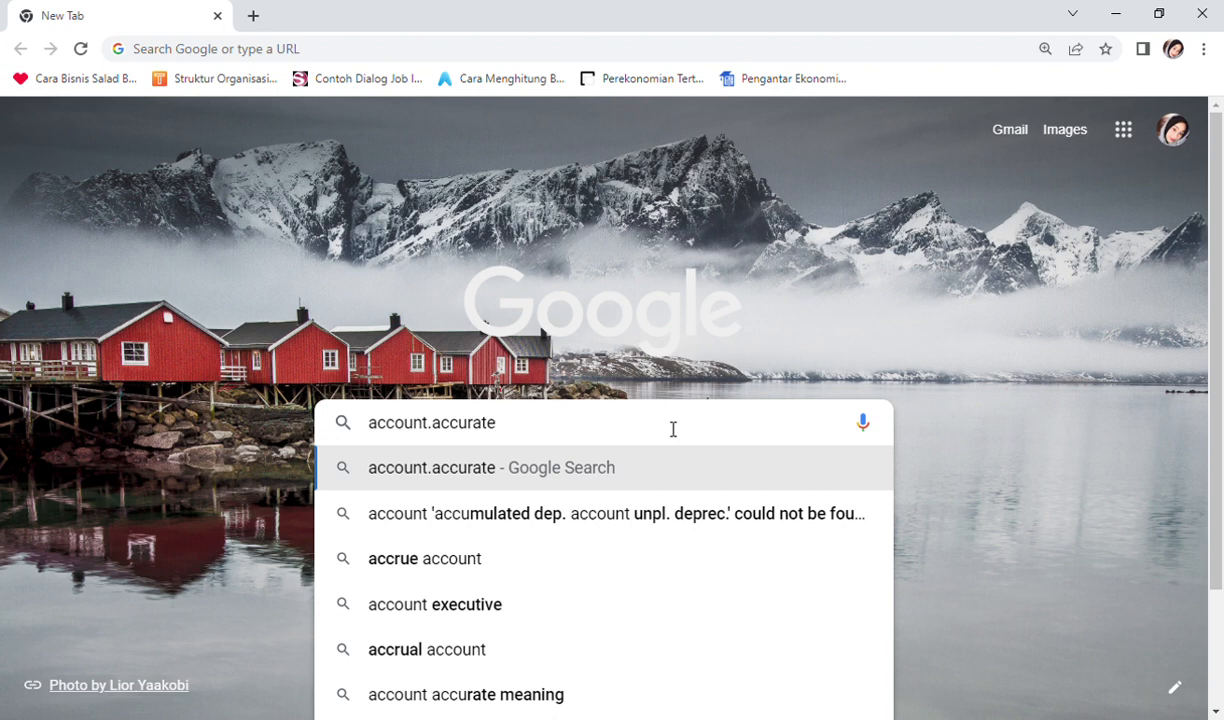
pyautogui.write('.id')
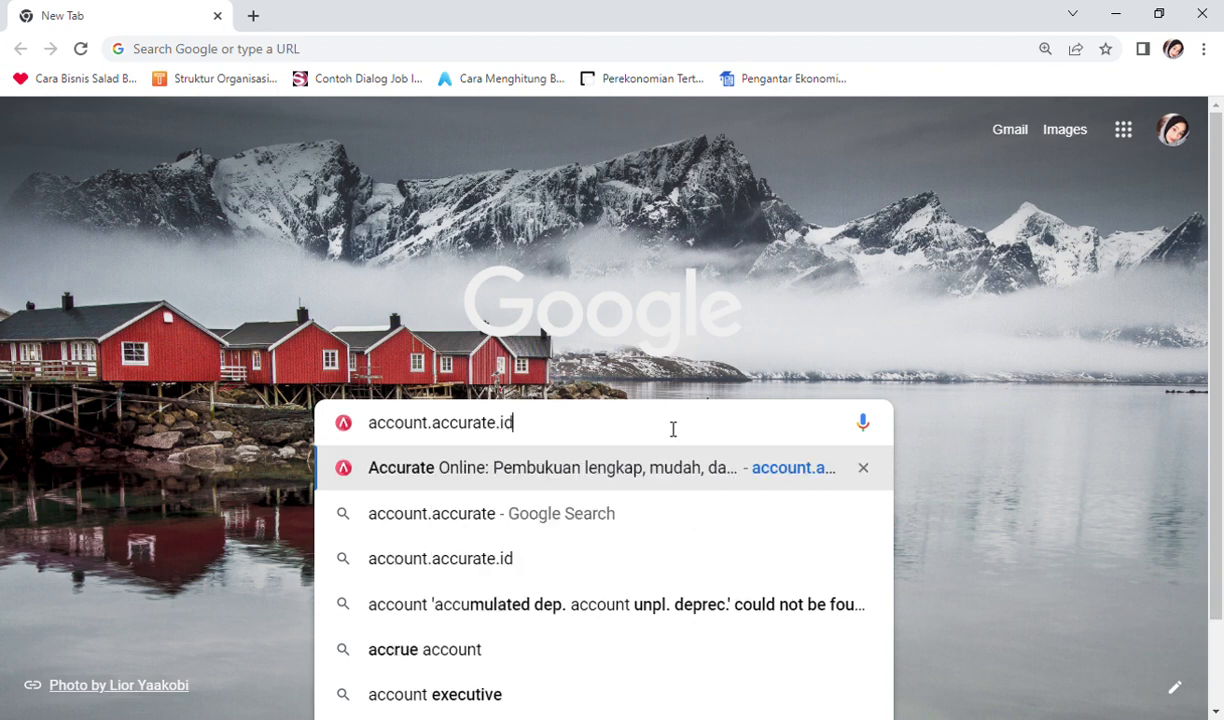
pyautogui.press('Return')
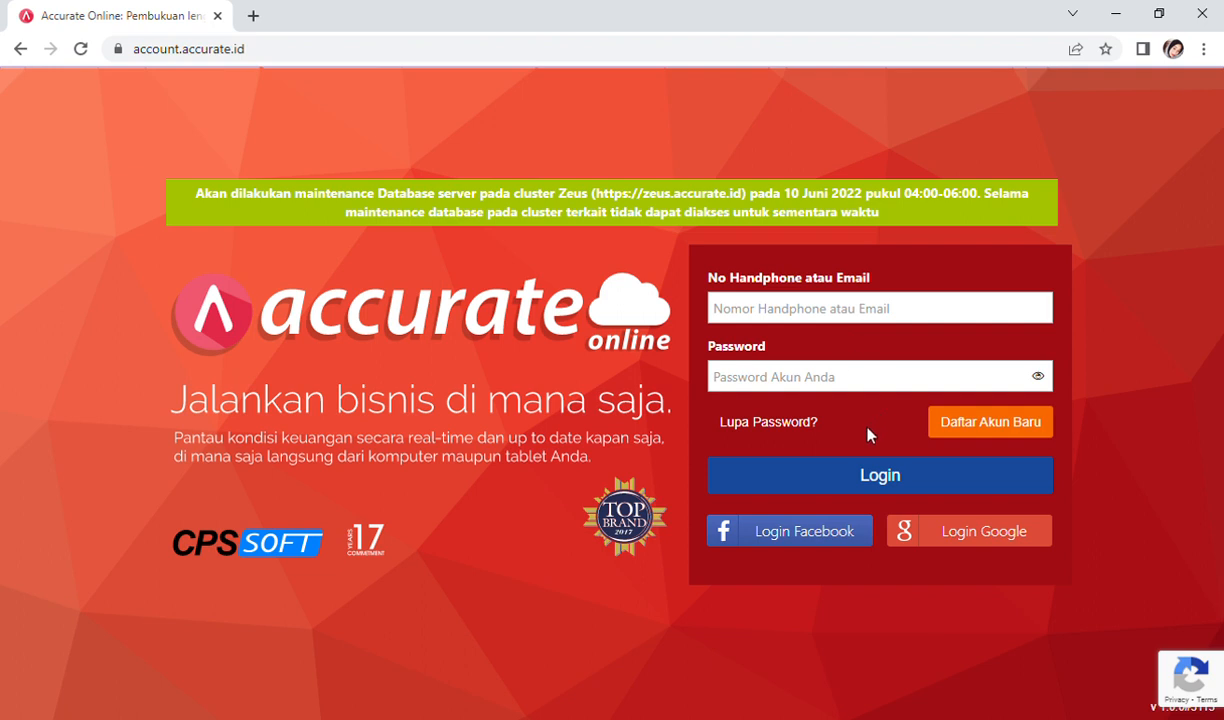
# Step: Check the new-account registration page, then log in with the saved account e-mail and password
pyautogui.click(983, 424)
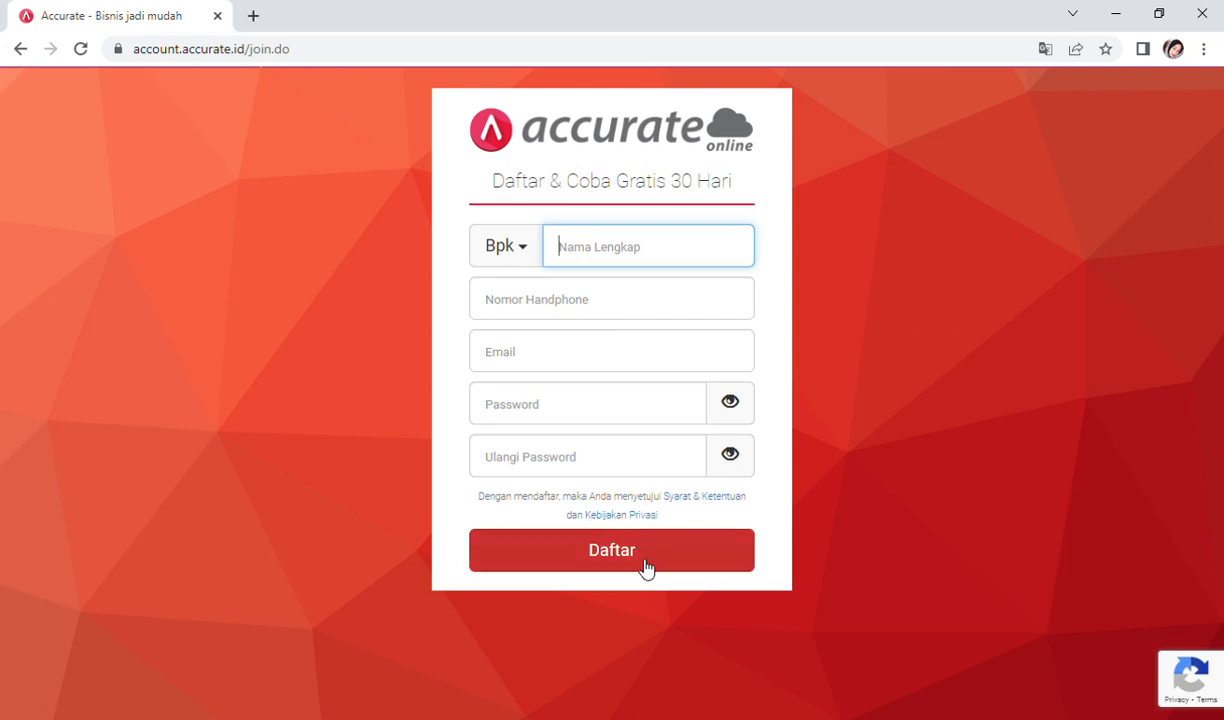
pyautogui.click(28, 51)
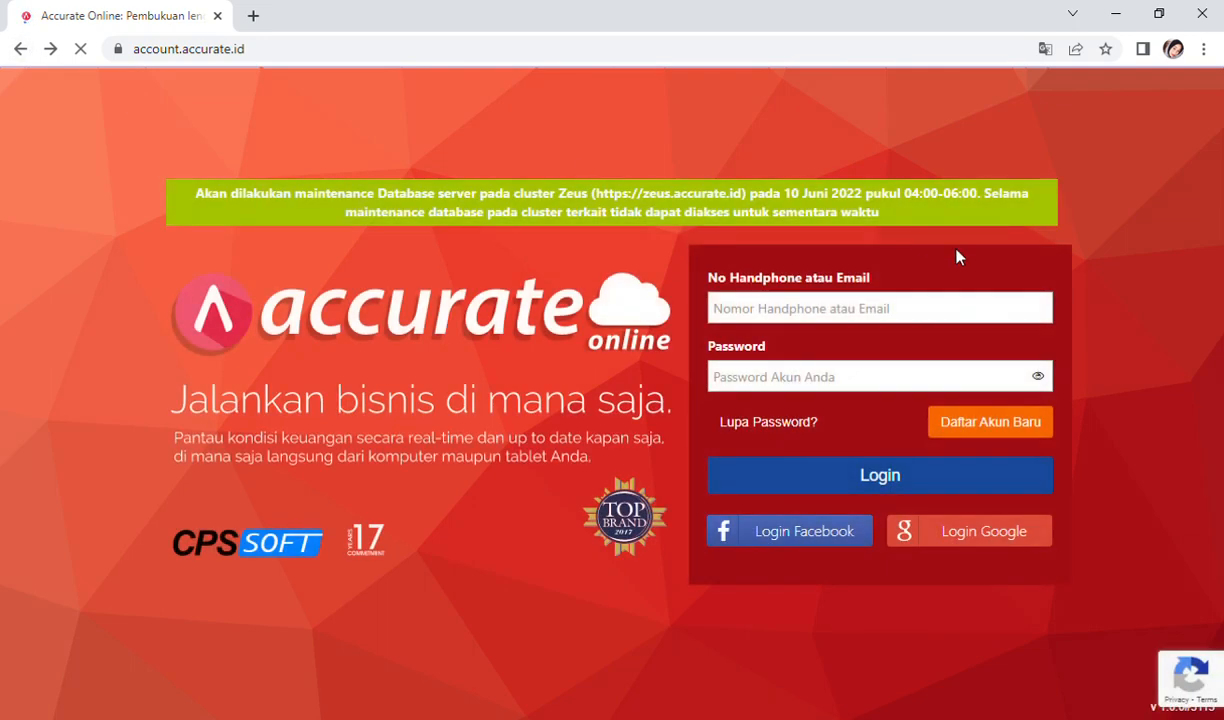
pyautogui.click(839, 310)
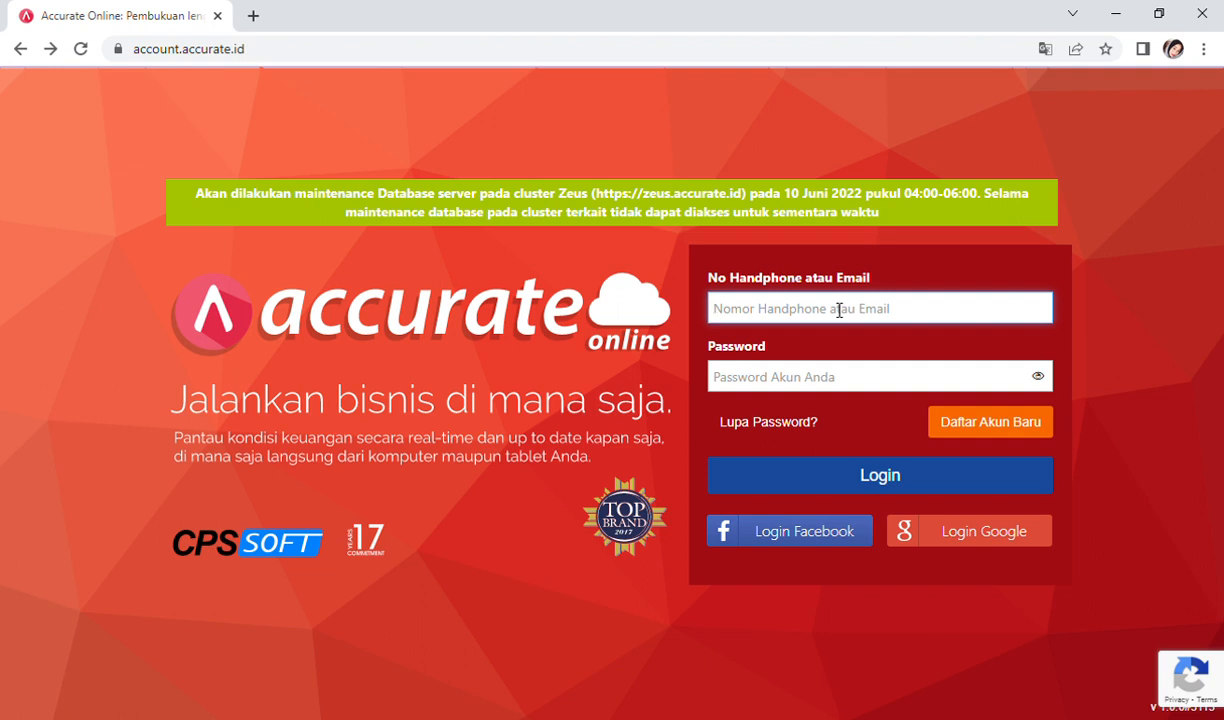
pyautogui.hotkey('ctrl', 'v')
pyautogui.click(843, 380)
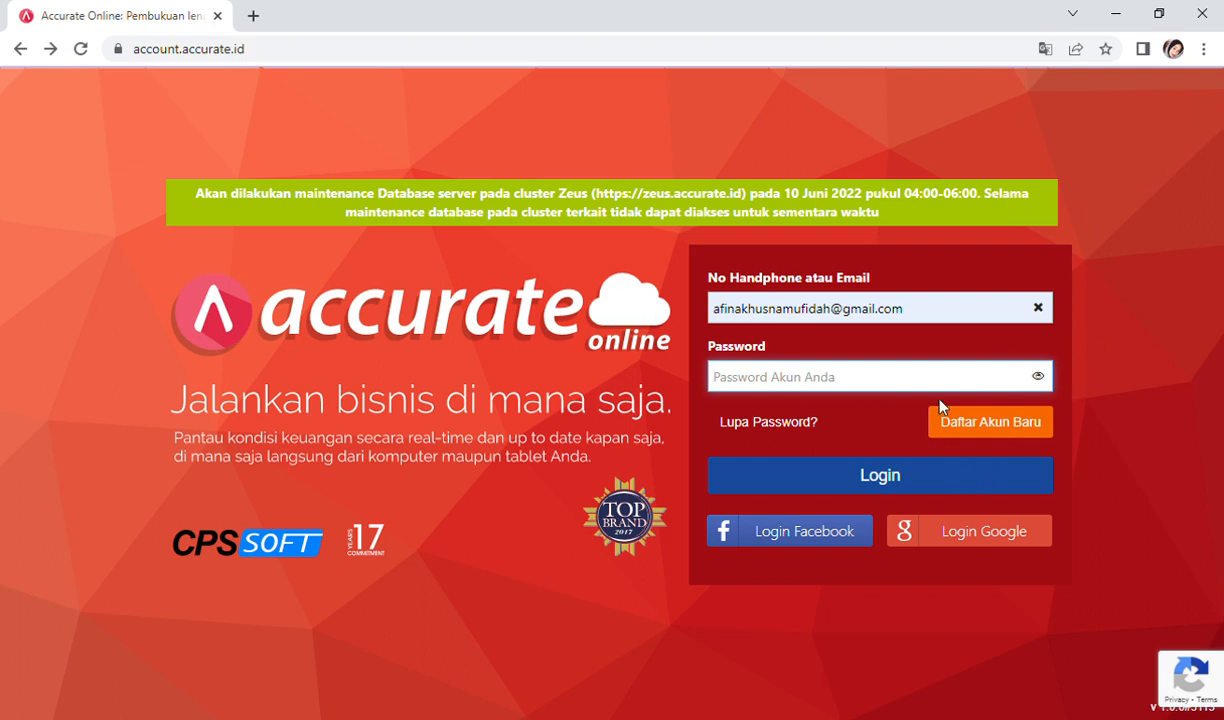
pyautogui.write('•')
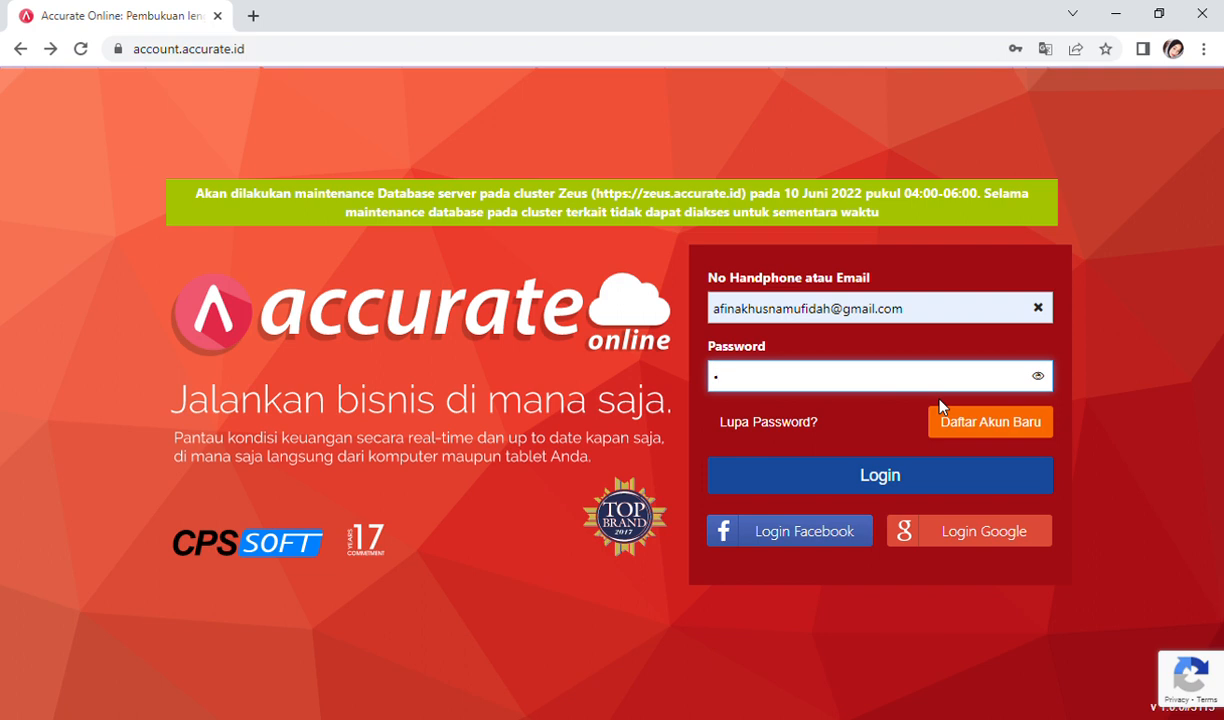
pyautogui.write('••••••••••••')
pyautogui.click(917, 486)
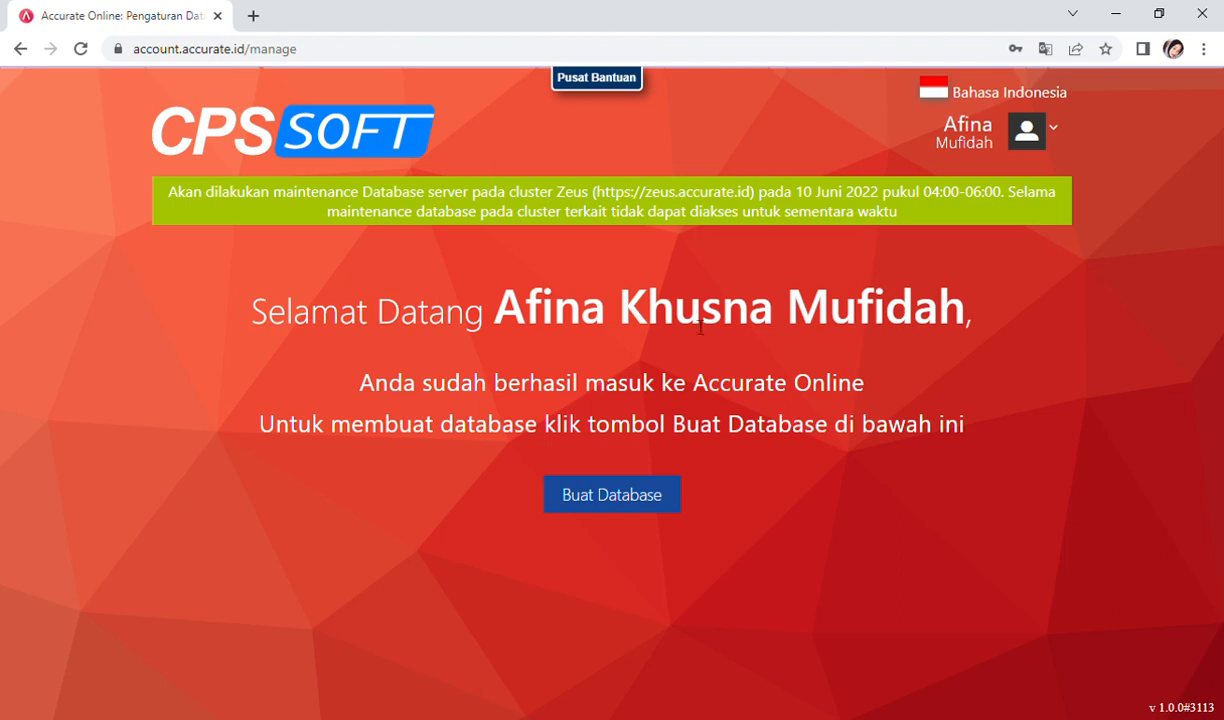
# Step: Create the CV INAMIE database with a purple background and bank-building logo, then open it
pyautogui.click(664, 495)
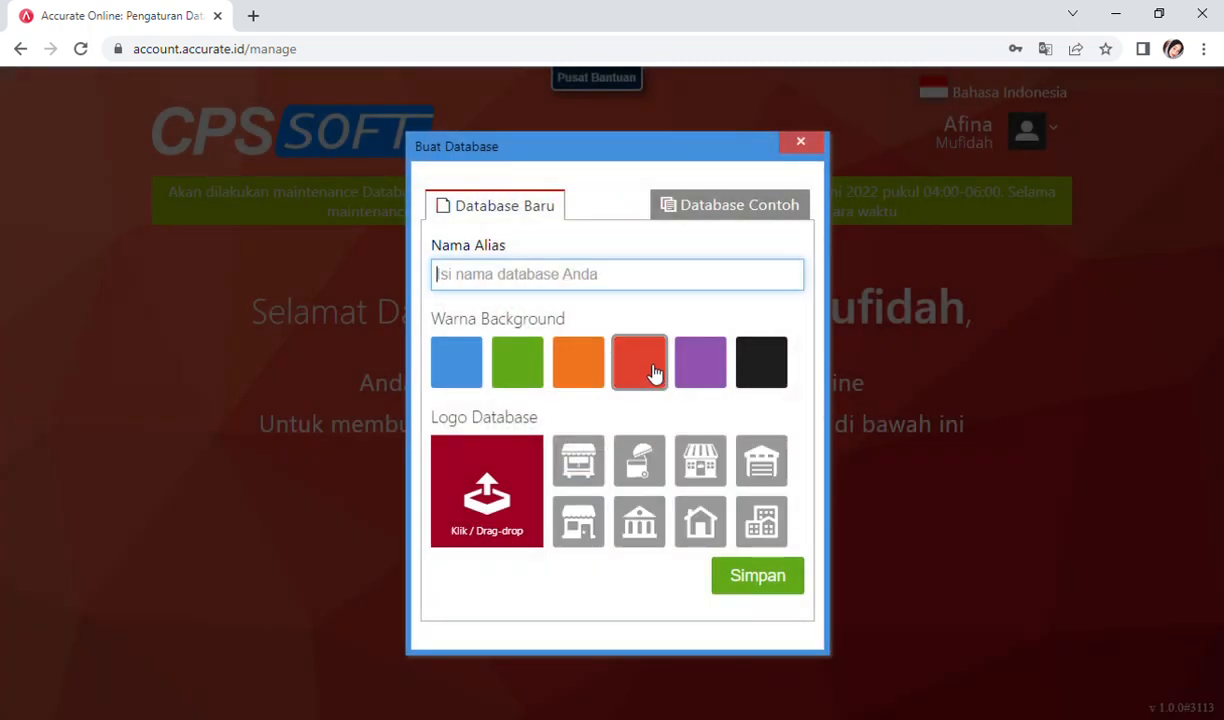
pyautogui.click(601, 280)
pyautogui.click(589, 319)
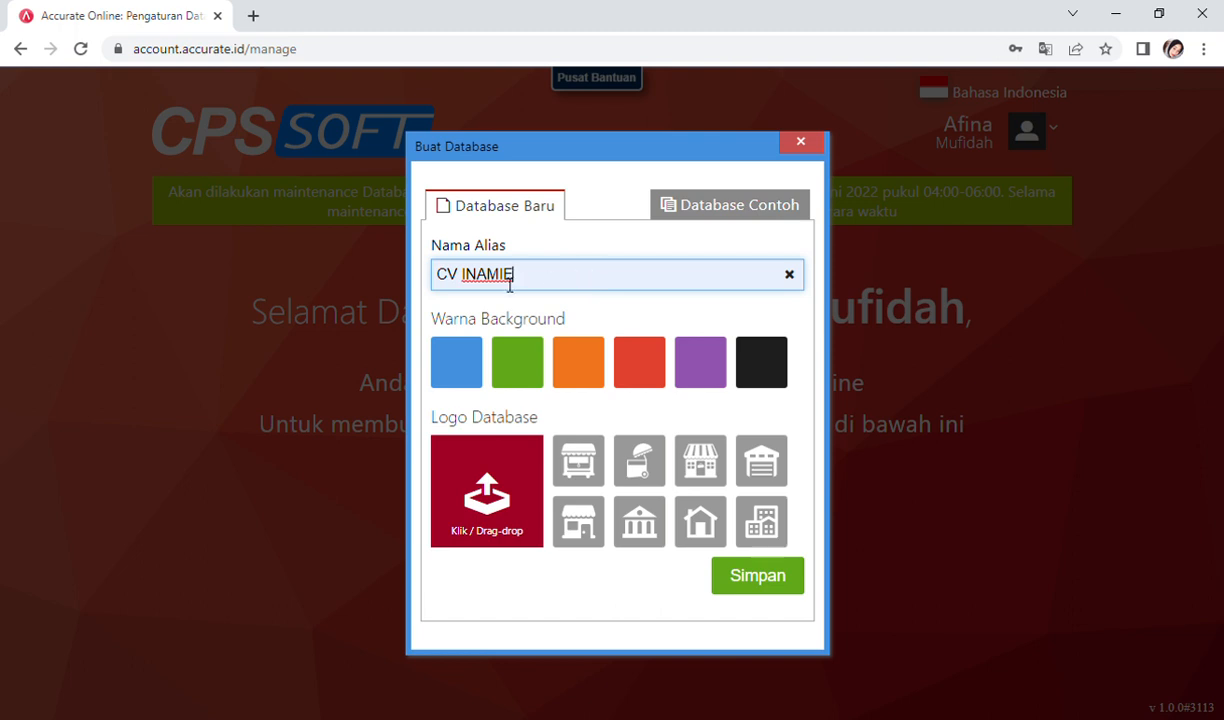
pyautogui.click(695, 366)
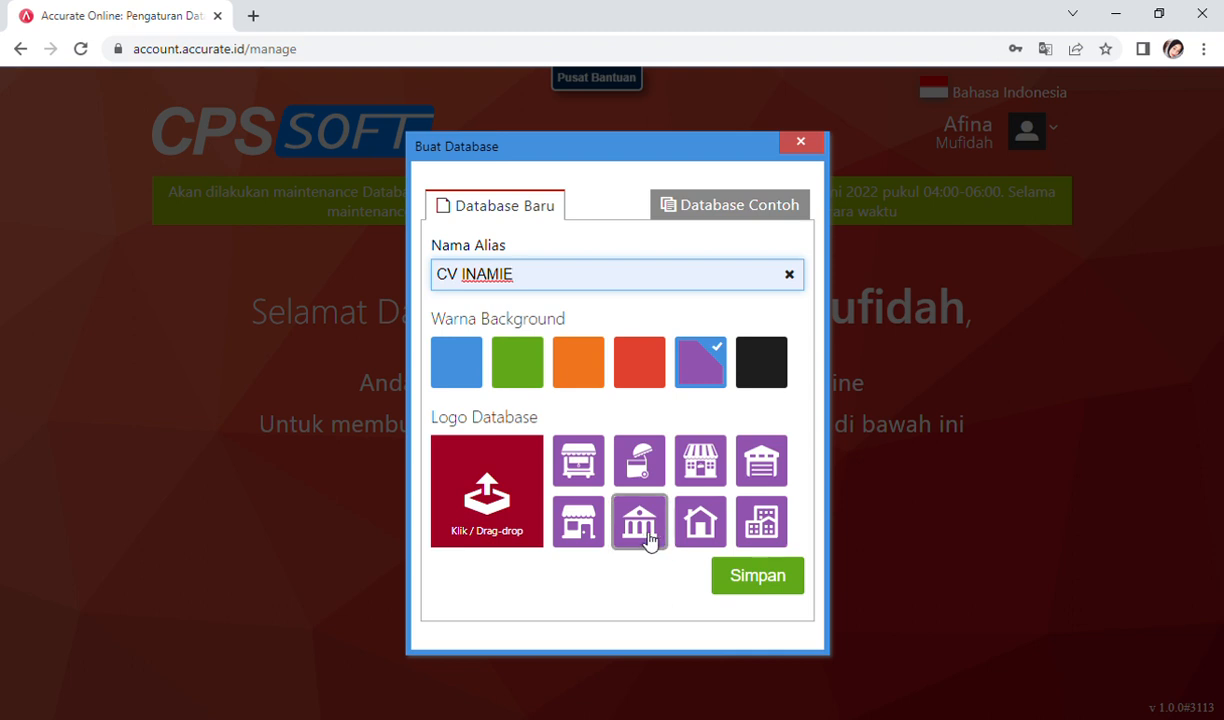
pyautogui.click(646, 538)
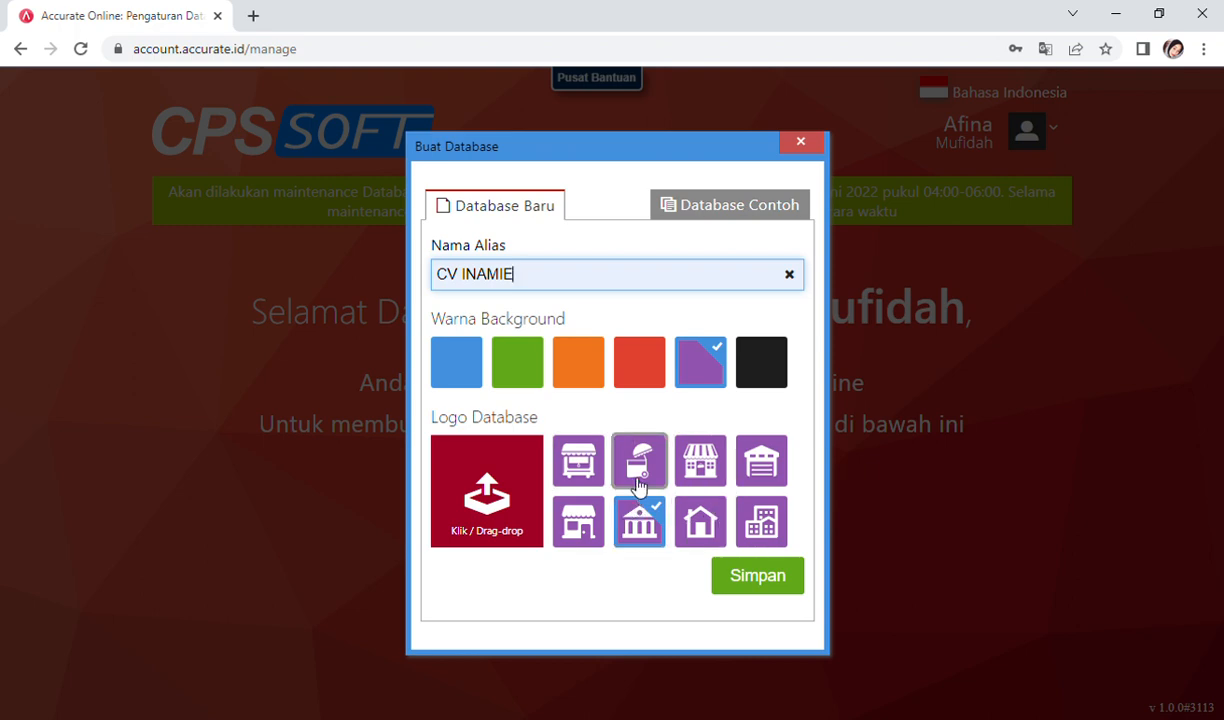
pyautogui.click(766, 580)
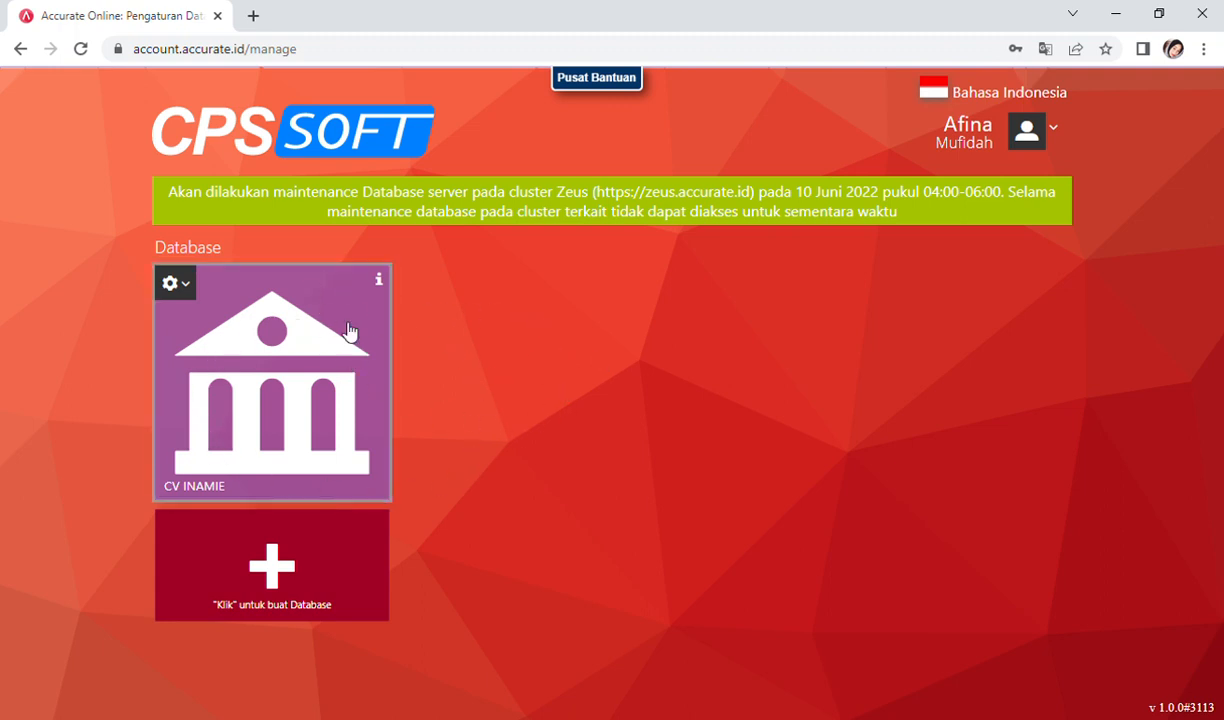
pyautogui.click(318, 394)
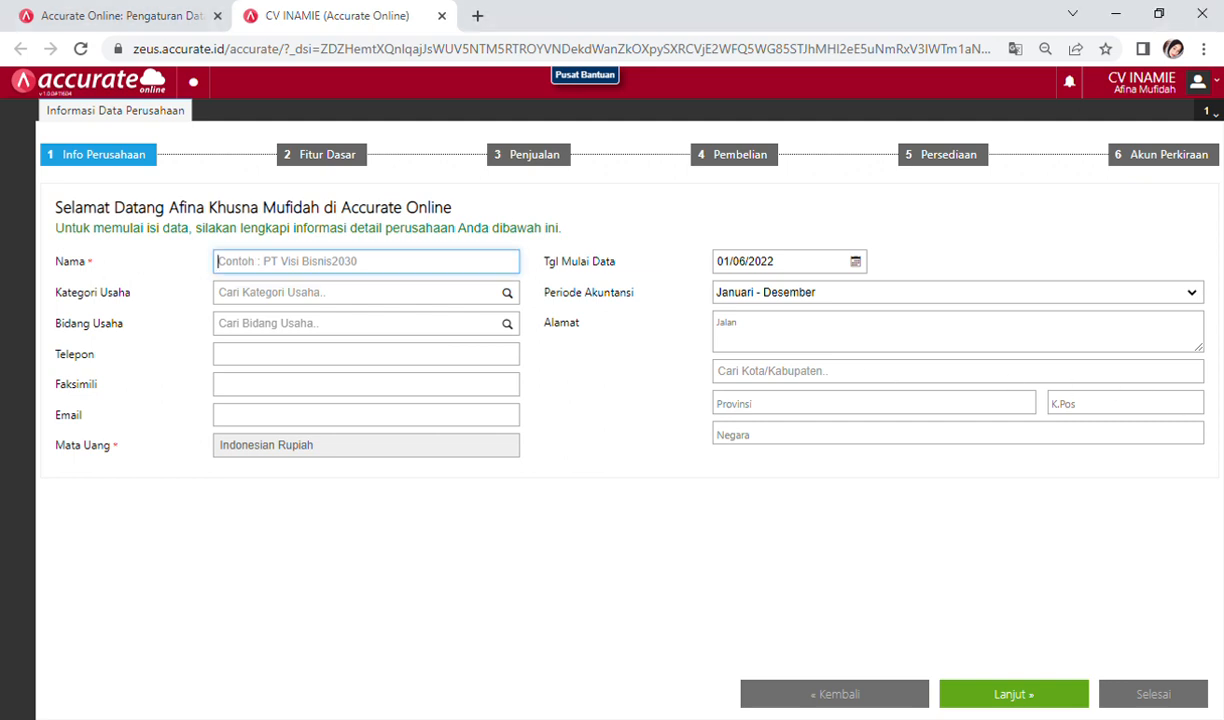
# Step: Enter the company name (CV INAMIE plus owner's name), category PRODUSEN and business field Food & Drink
pyautogui.click(339, 268)
pyautogui.write('C')
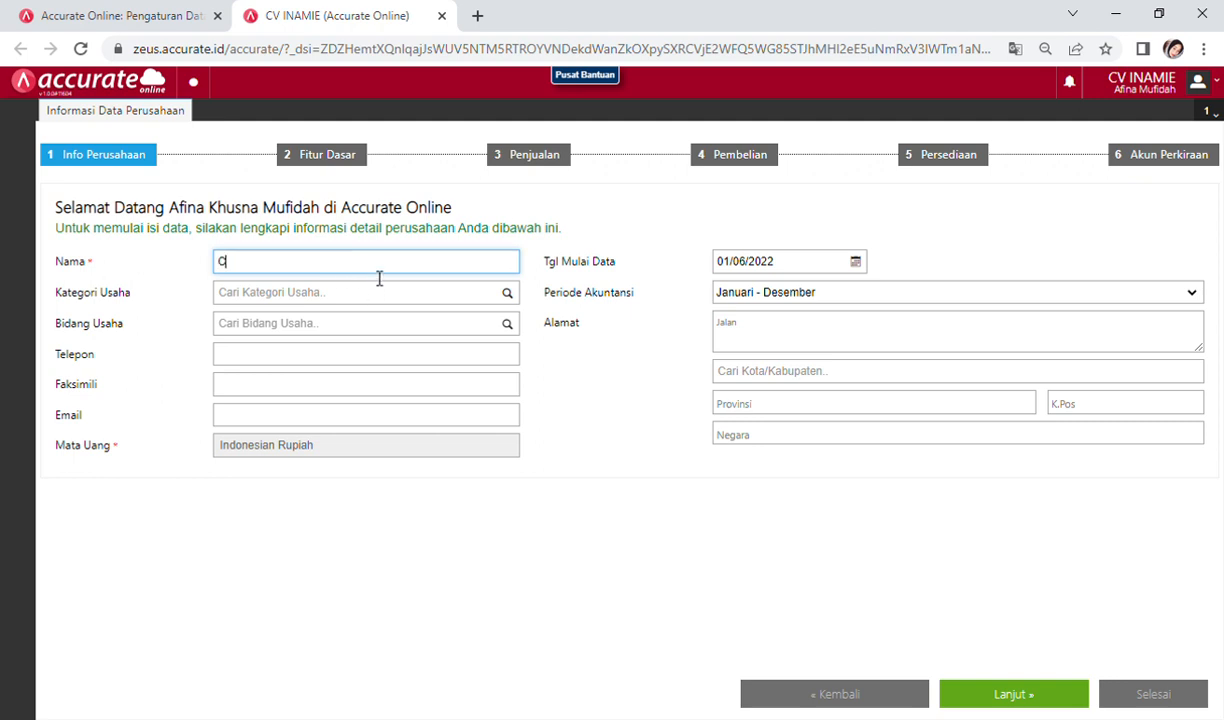
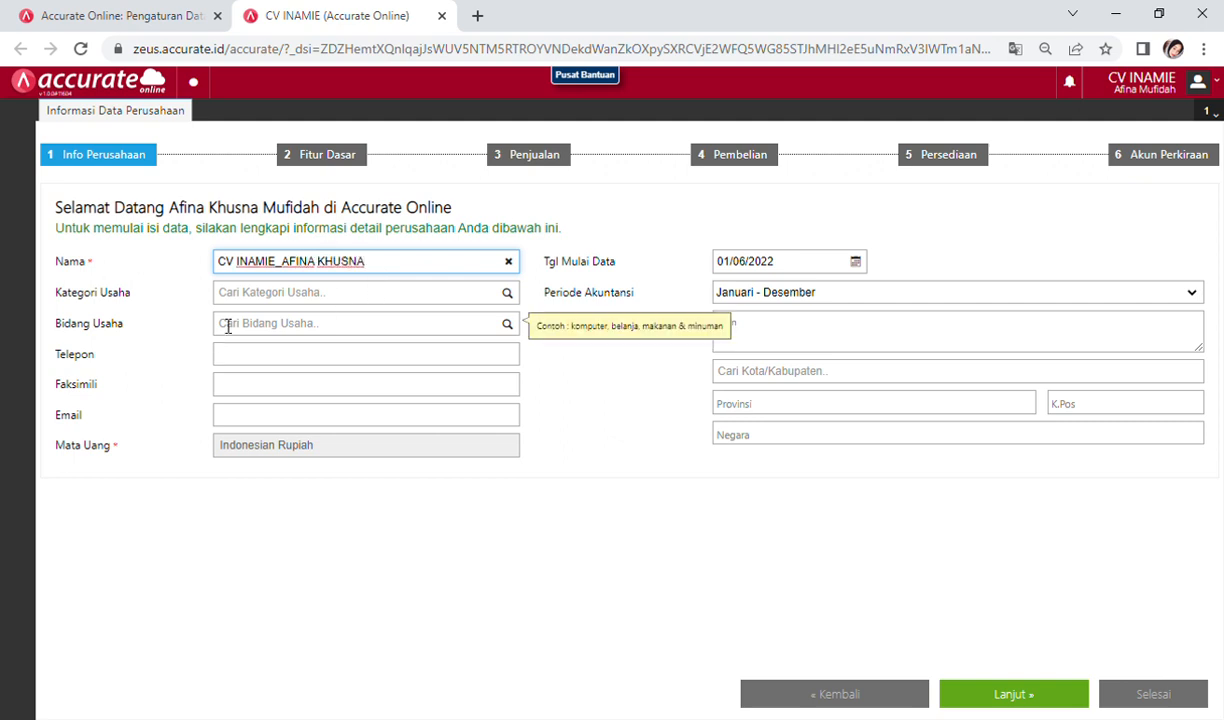
pyautogui.click(246, 296)
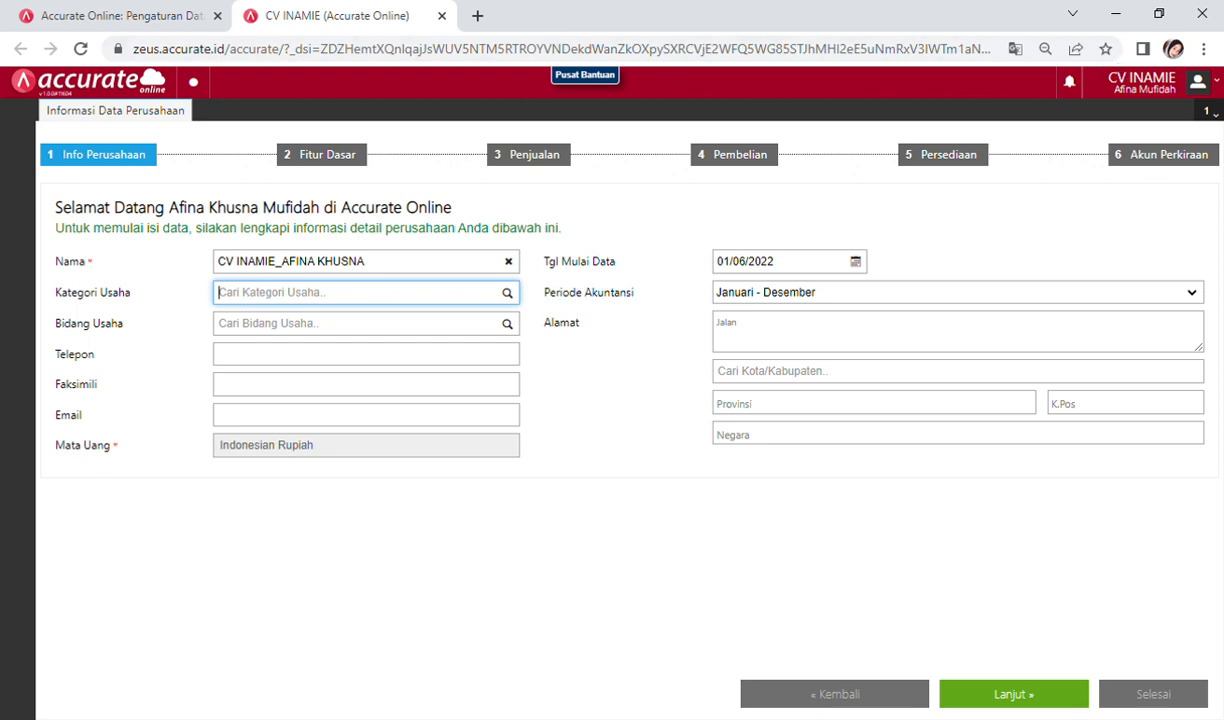
pyautogui.hotkey('alt', 'Tab')
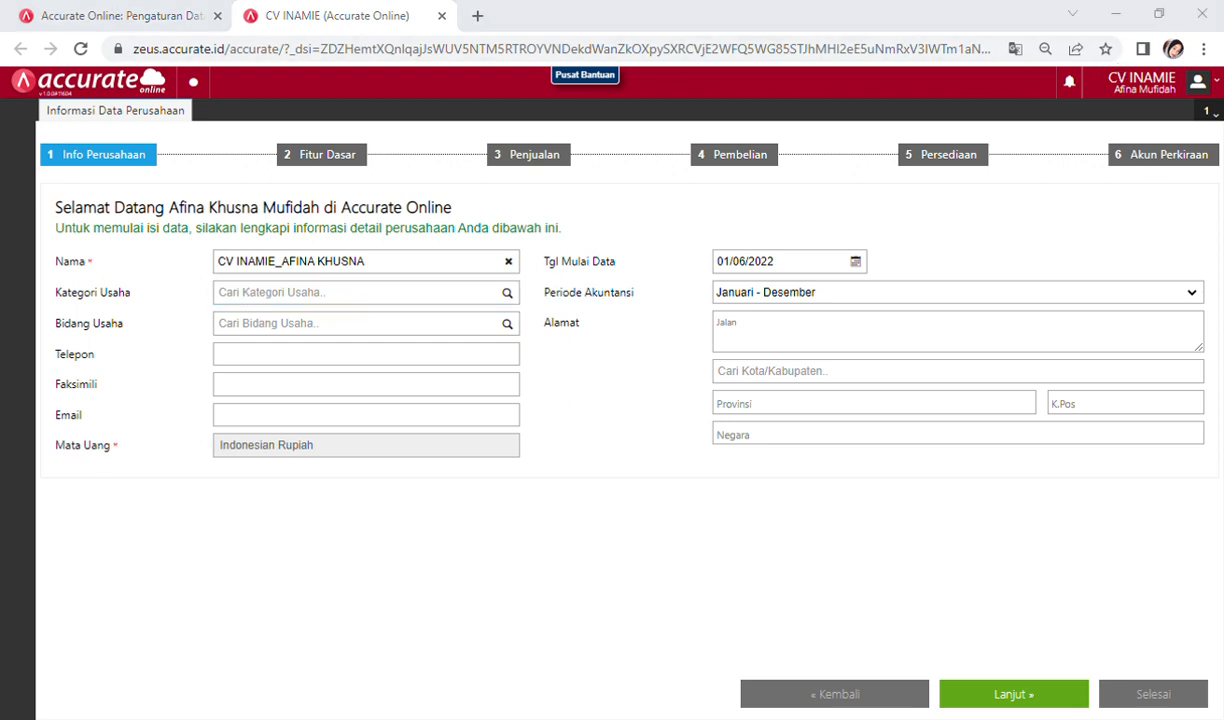
pyautogui.hotkey('alt', 'Tab')
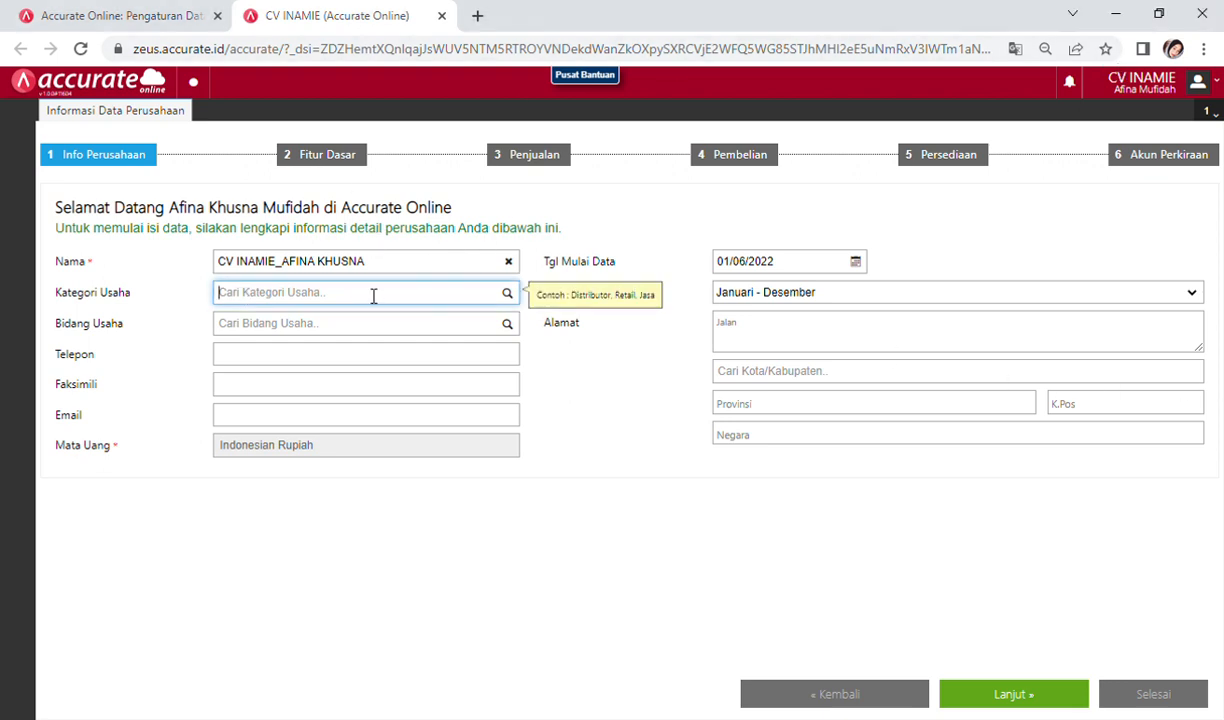
pyautogui.write('PRODU')
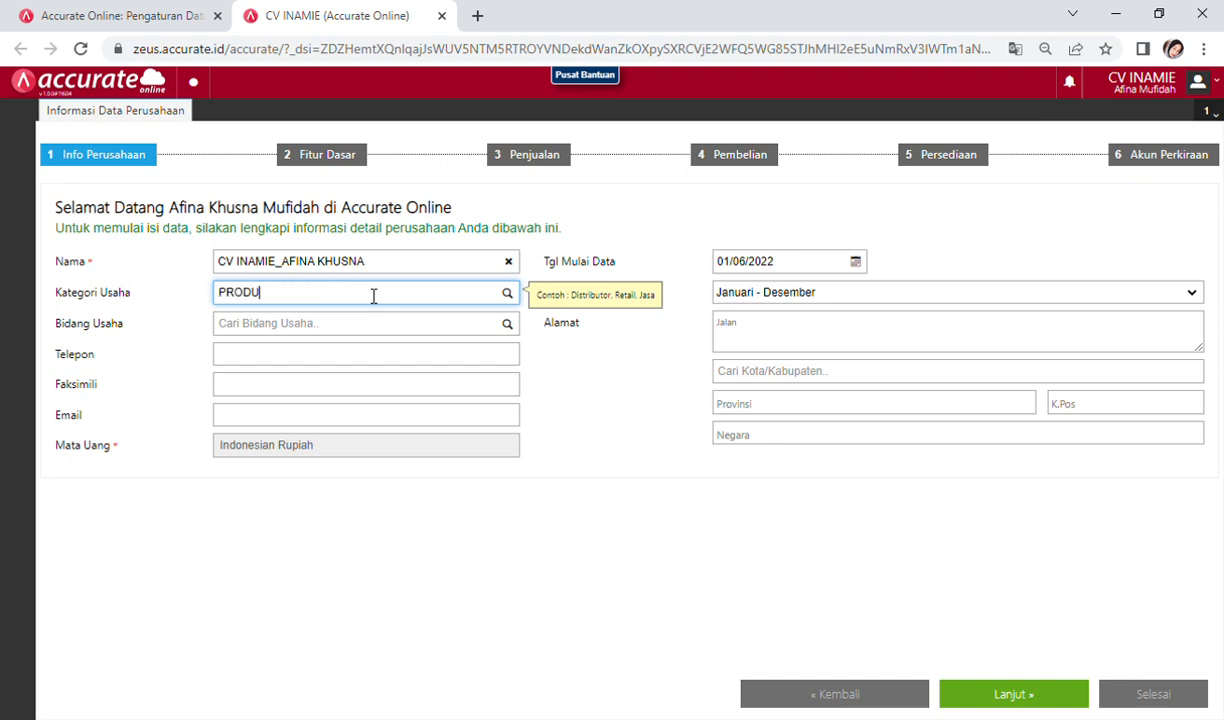
pyautogui.click(340, 330)
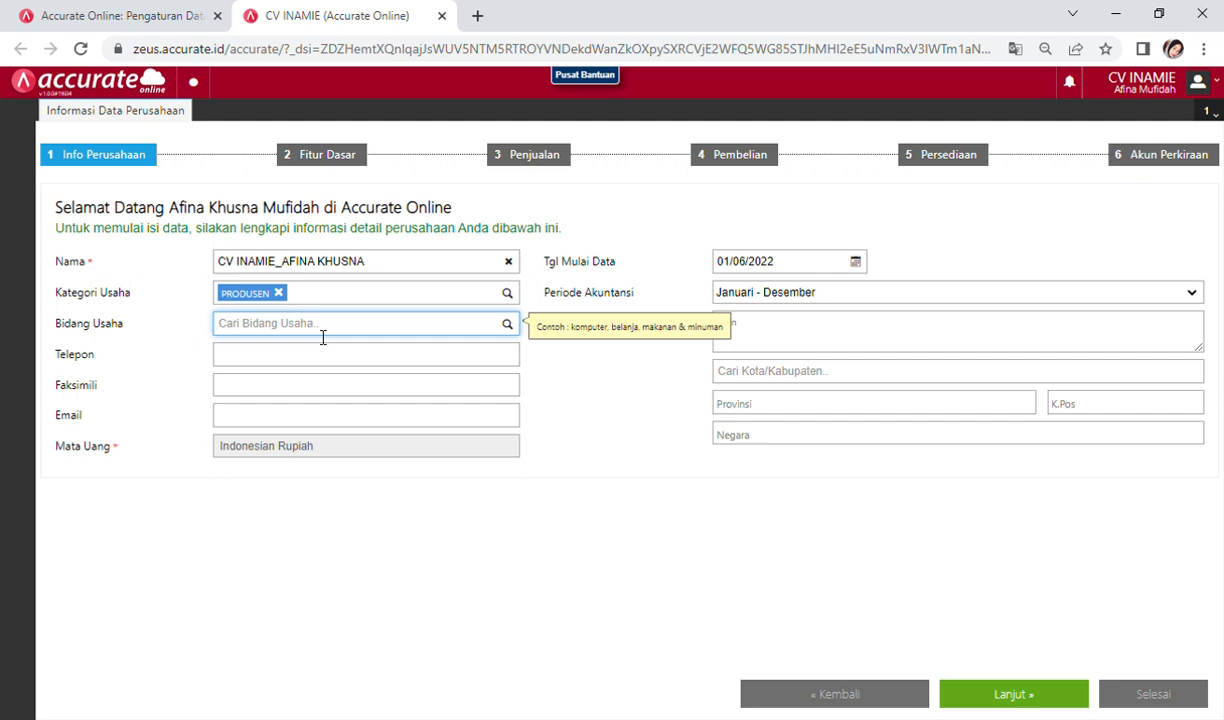
pyautogui.write('FOOD')
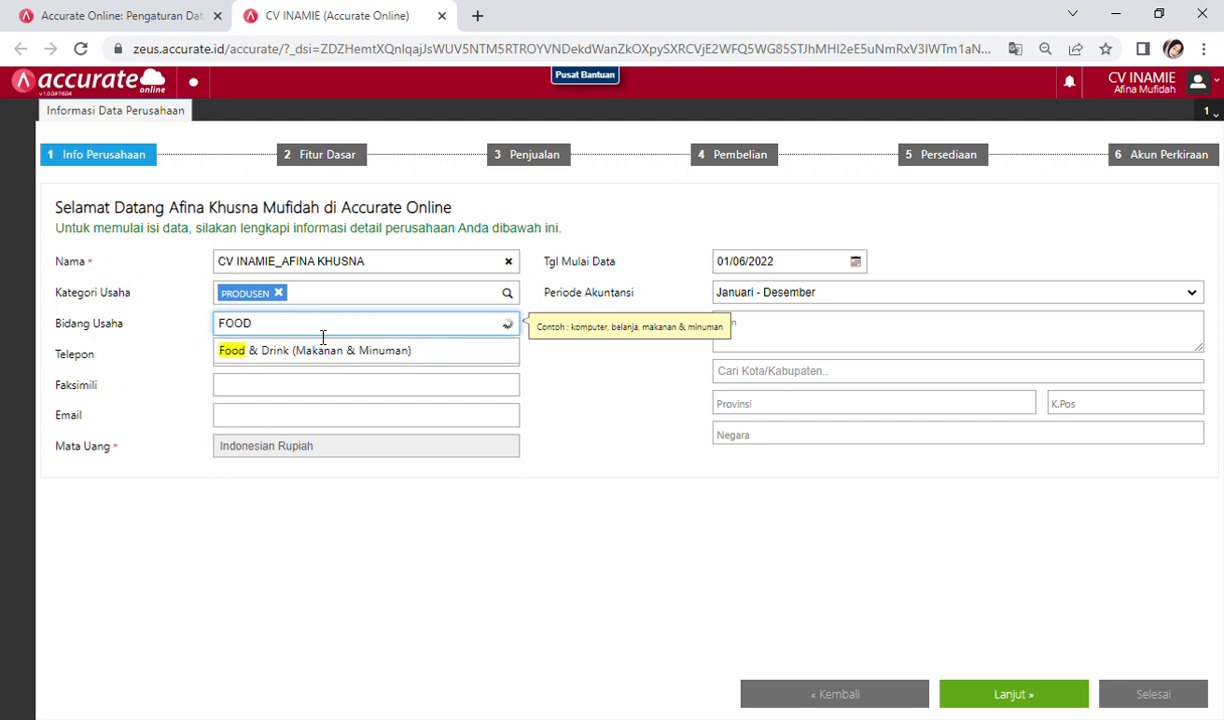
pyautogui.click(324, 354)
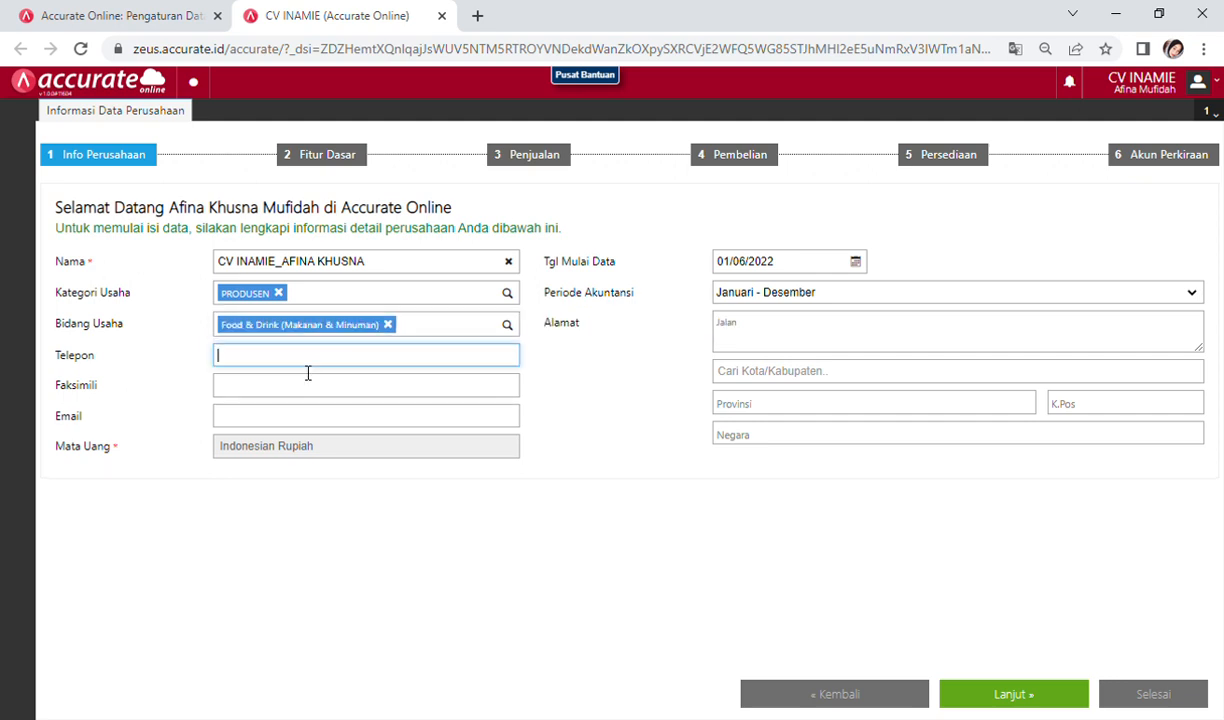
# Step: Fill in the company's phone number, fax number and e-mail address
pyautogui.hotkey('alt', 'Tab')
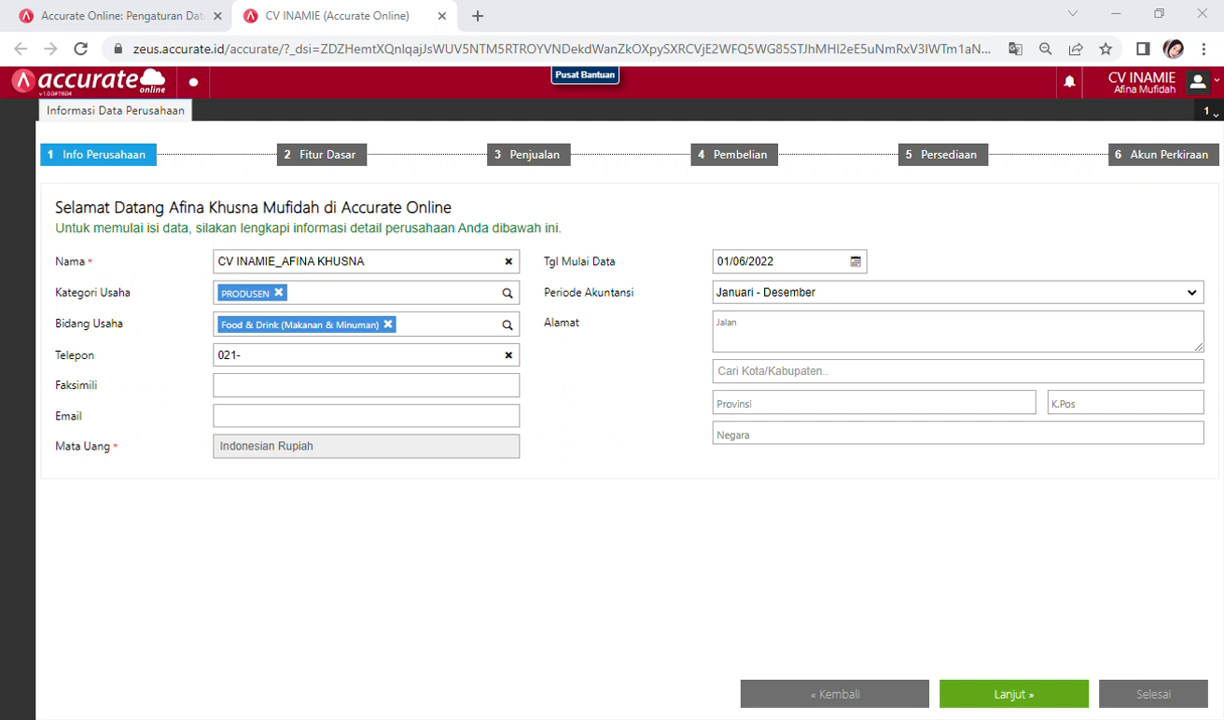
pyautogui.hotkey('alt', 'Tab')
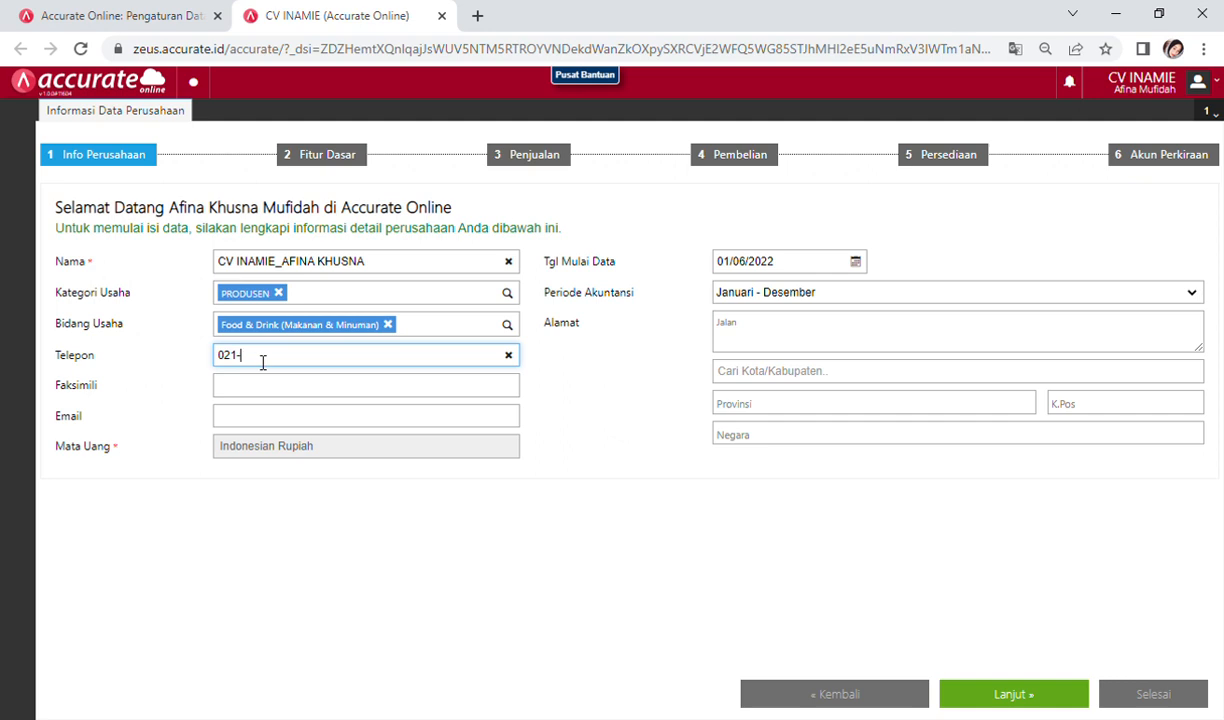
pyautogui.click(252, 384)
pyautogui.click(1223, 466)
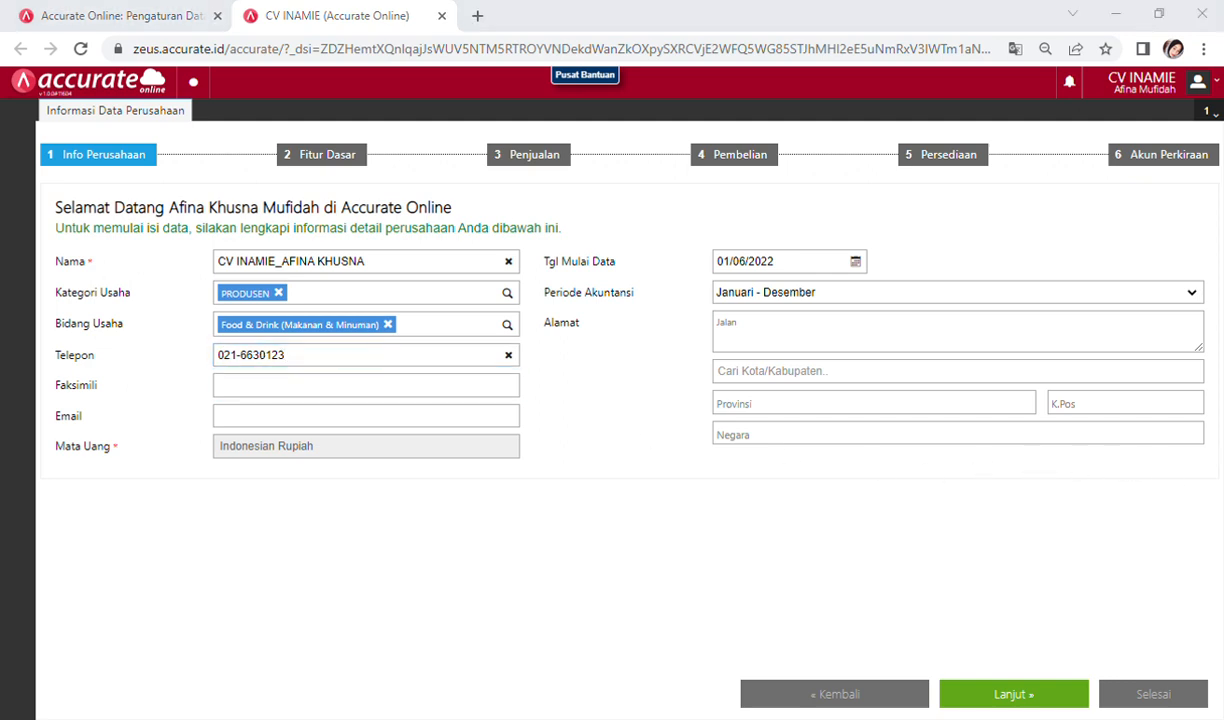
pyautogui.hotkey('alt', 'Tab')
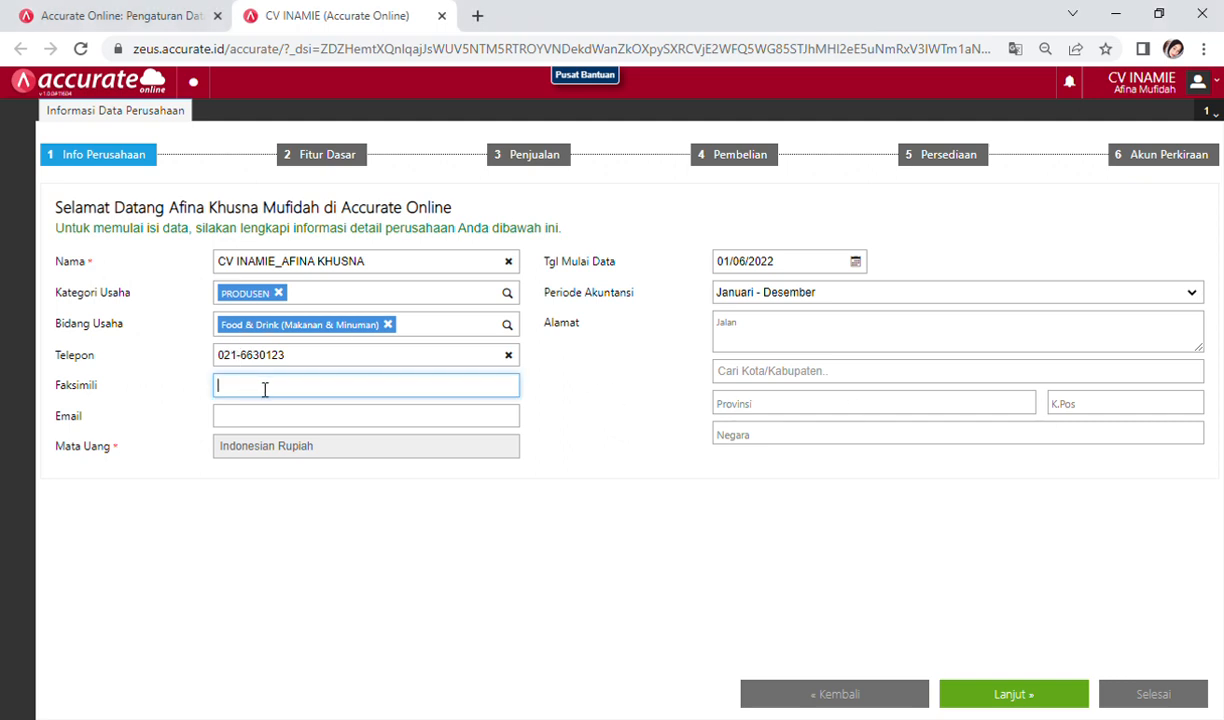
pyautogui.click(285, 410)
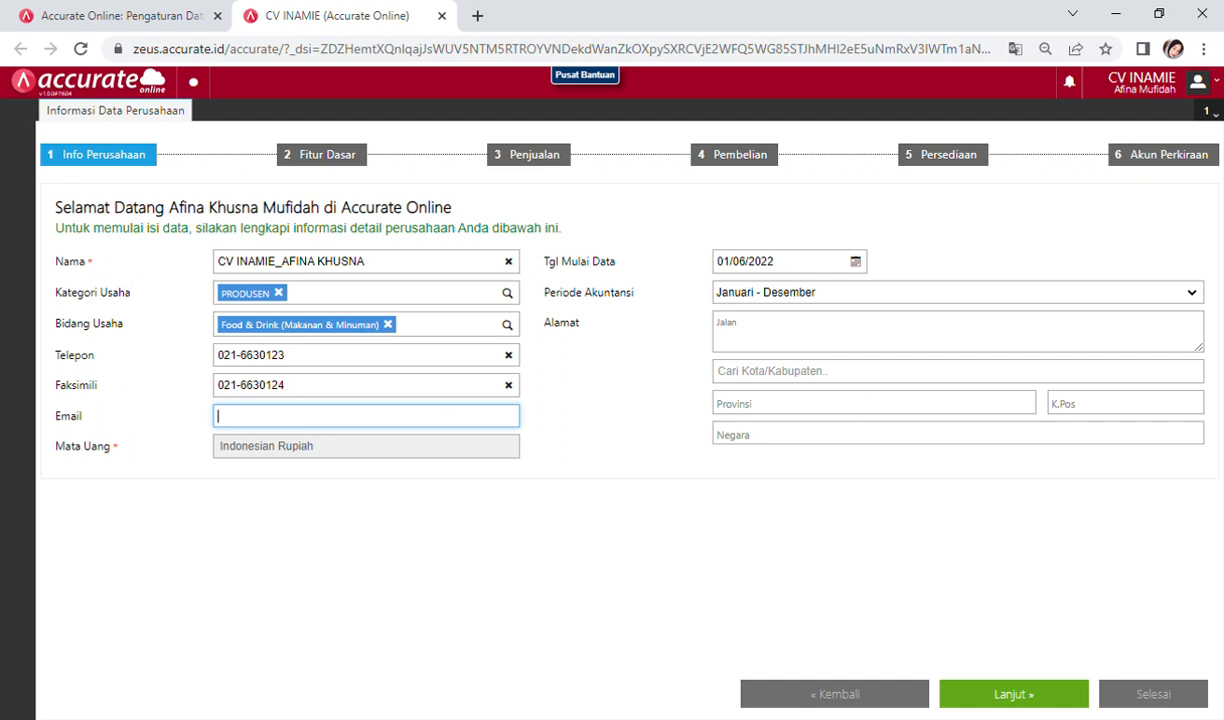
pyautogui.hotkey('alt', 'Tab')
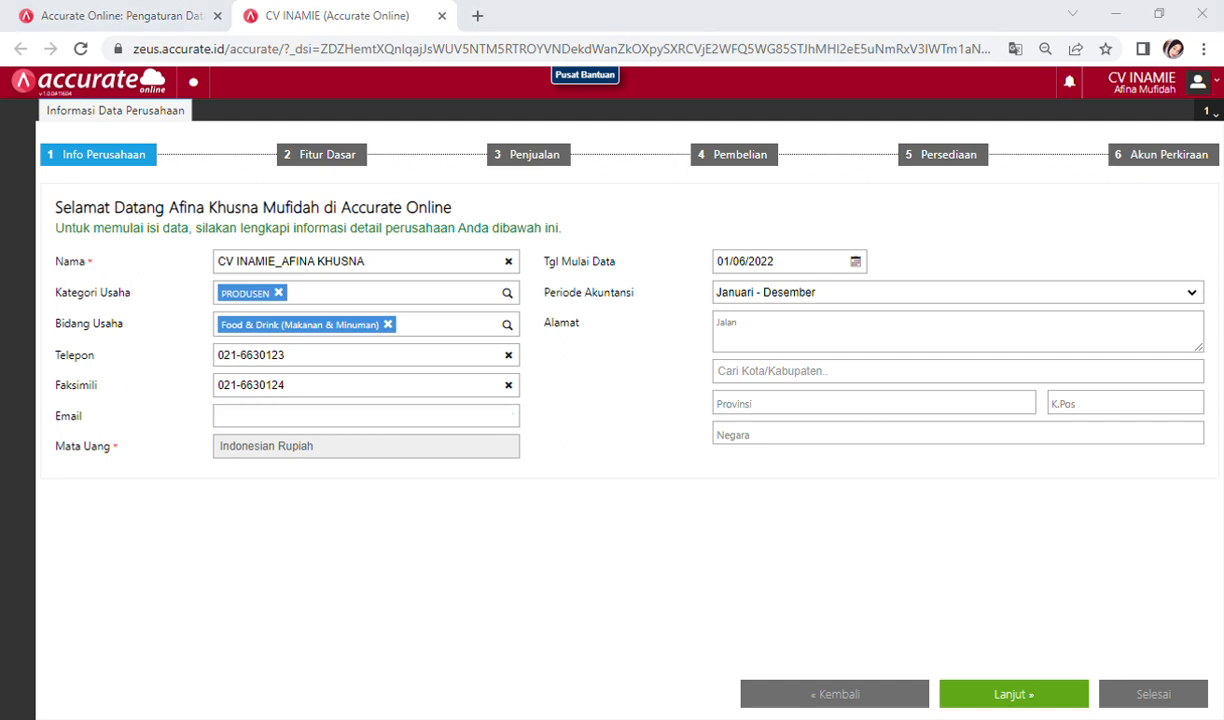
pyautogui.hotkey('alt', 'Tab')
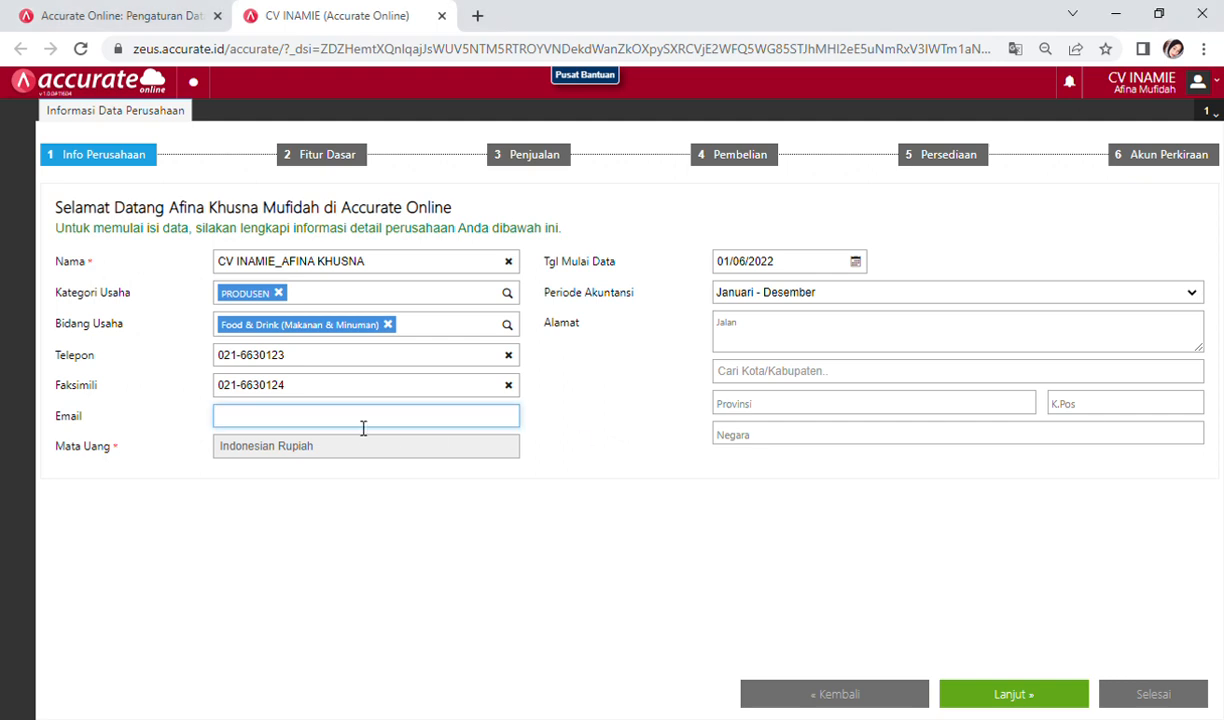
pyautogui.write('a')
pyautogui.press('BackSpace')
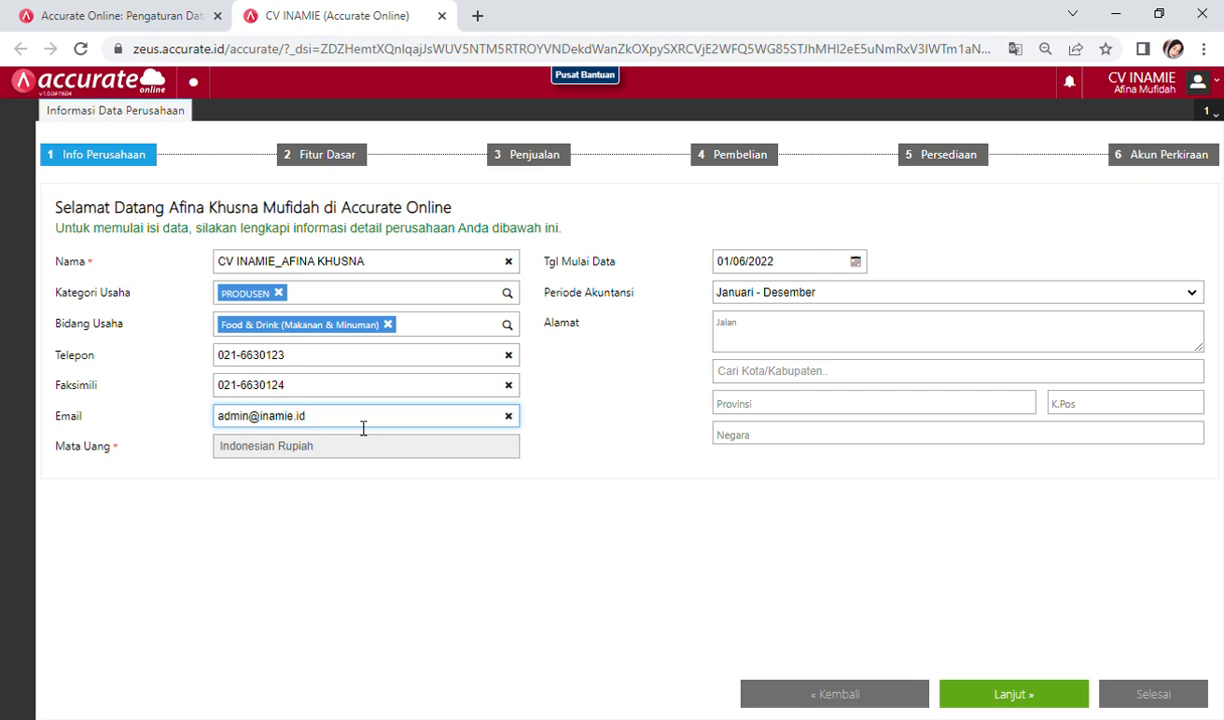
# Step: Change the data start date (Tgl Mulai Data) to 31/12/2020
pyautogui.click(856, 261)
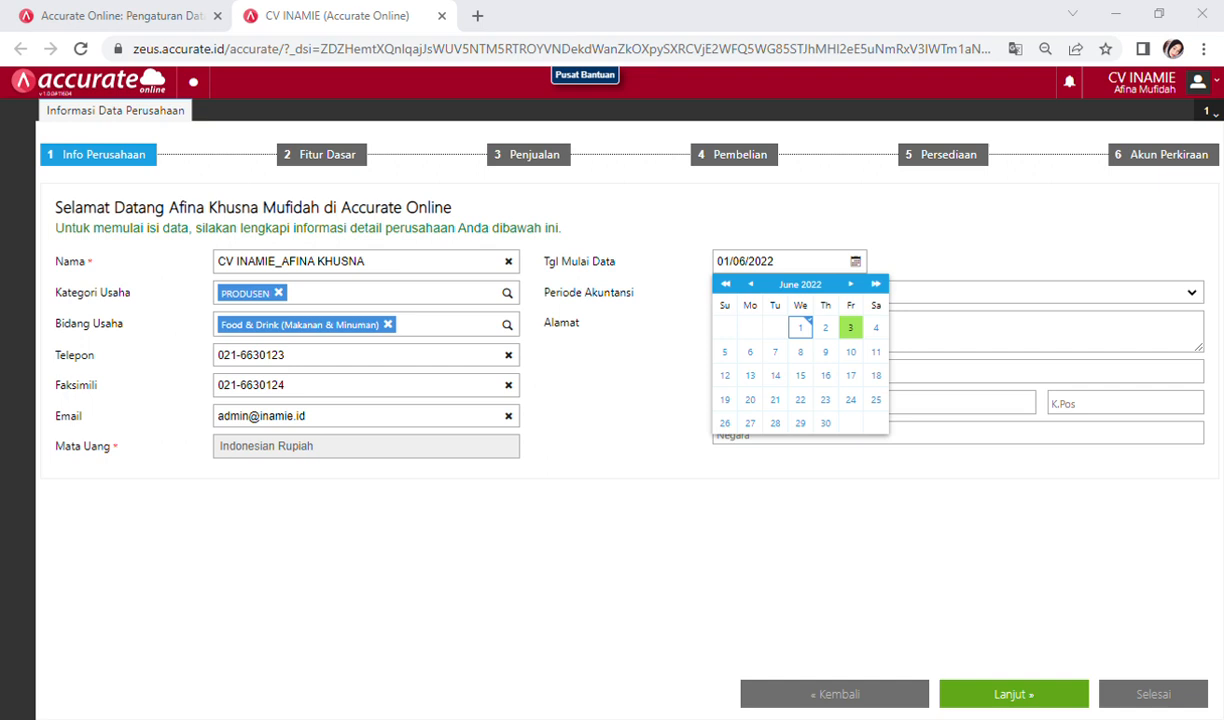
pyautogui.click(771, 263)
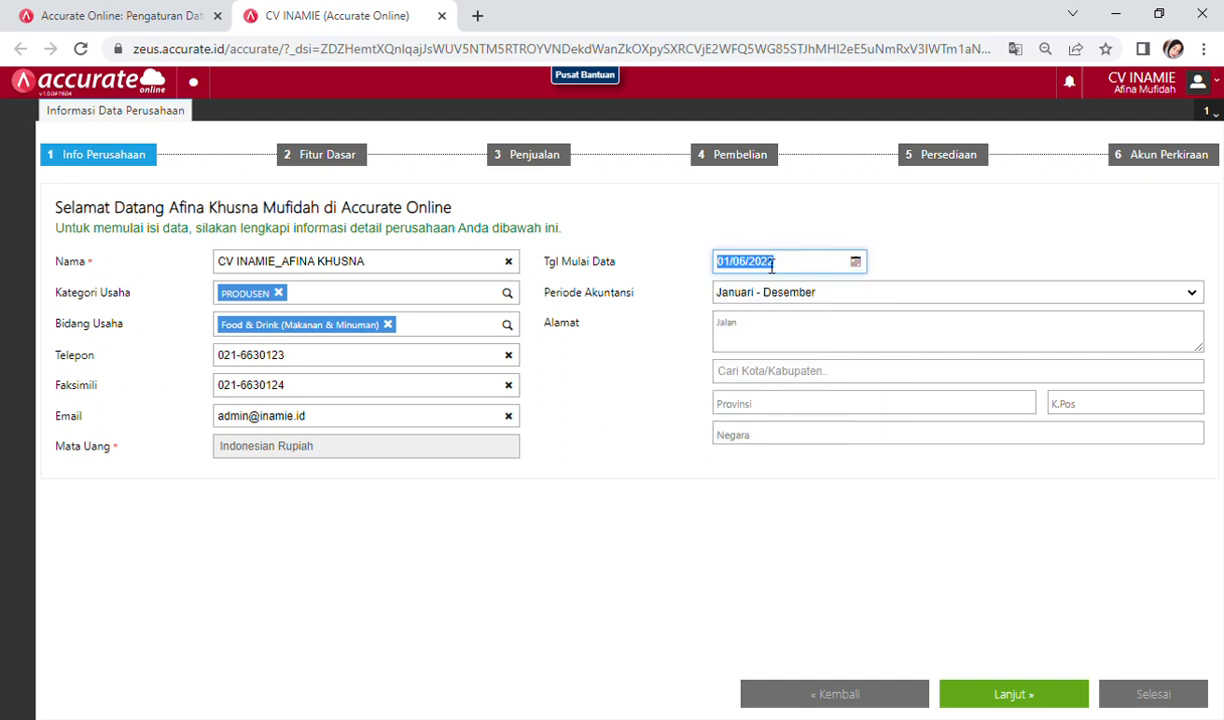
pyautogui.write('31/12/2020')
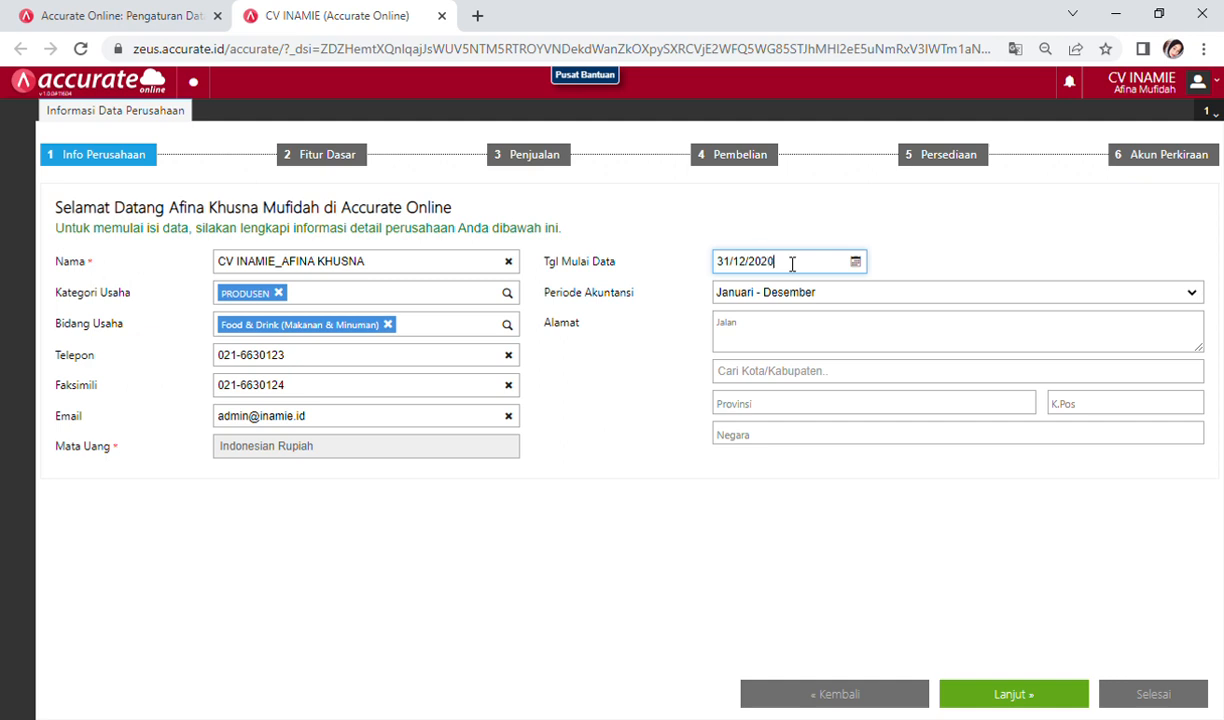
pyautogui.hotkey('alt', 'Tab')
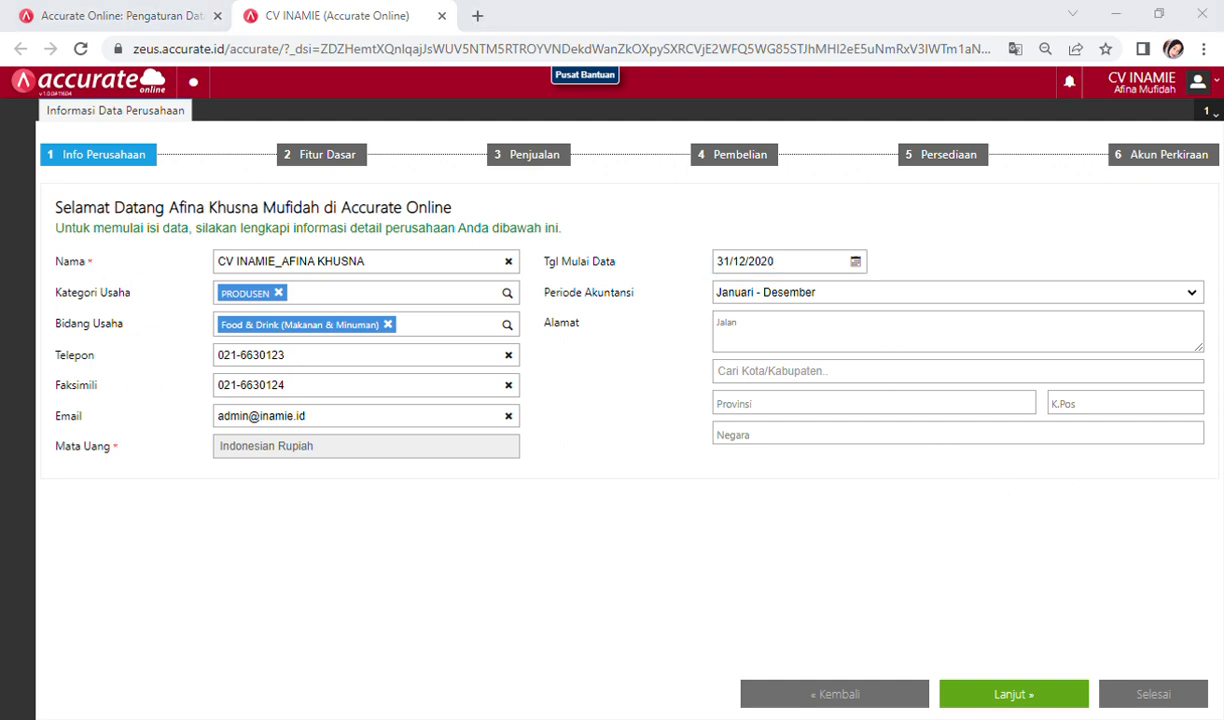
pyautogui.hotkey('alt', 'Tab')
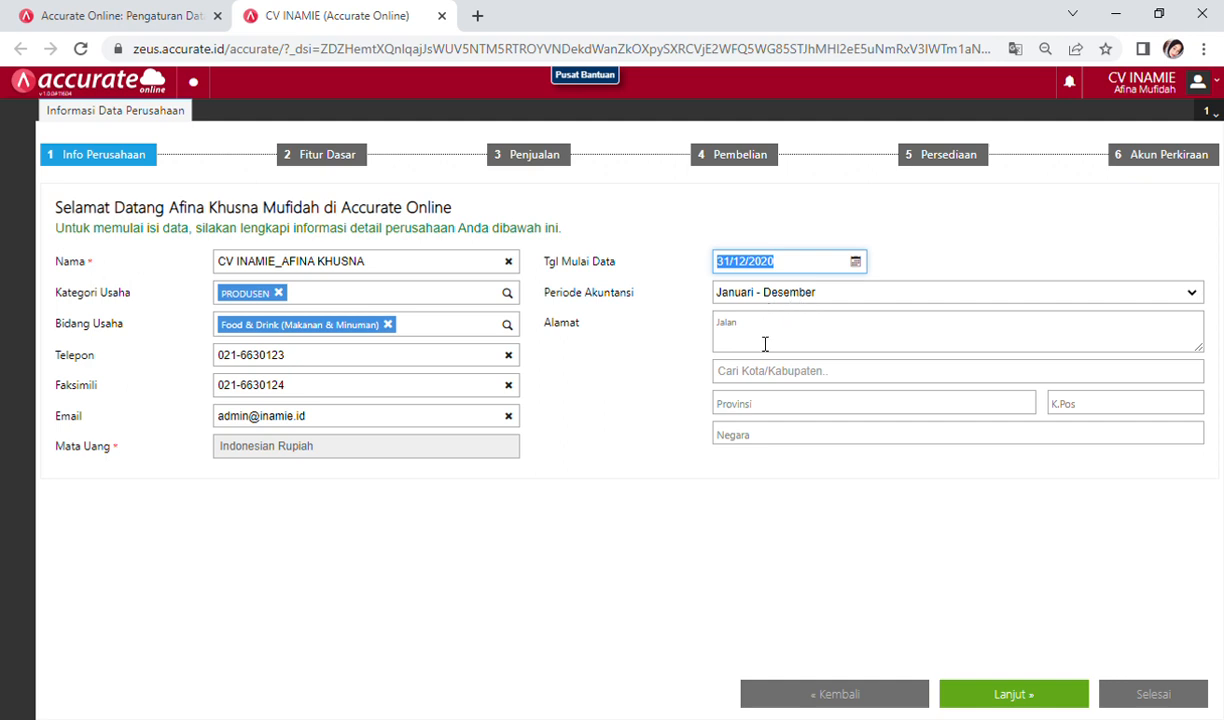
# Step: Enter the company's street address and select DKI Jakarta as the city
pyautogui.click(765, 341)
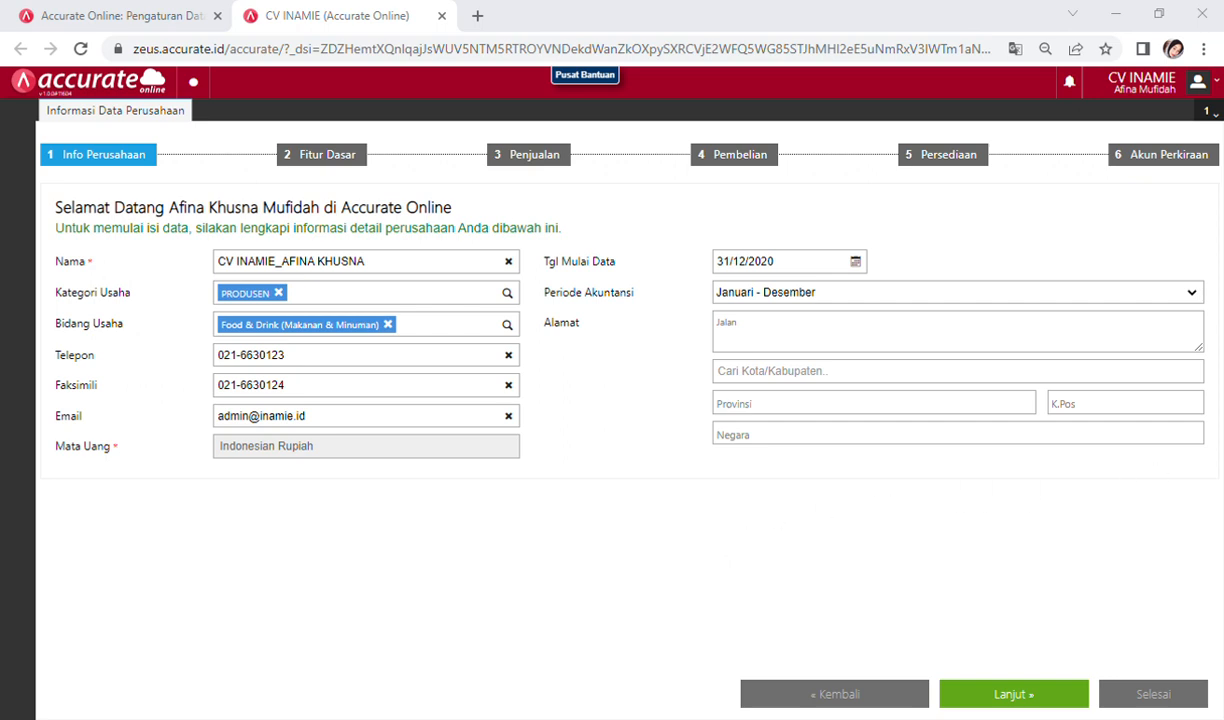
pyautogui.click(1157, 381)
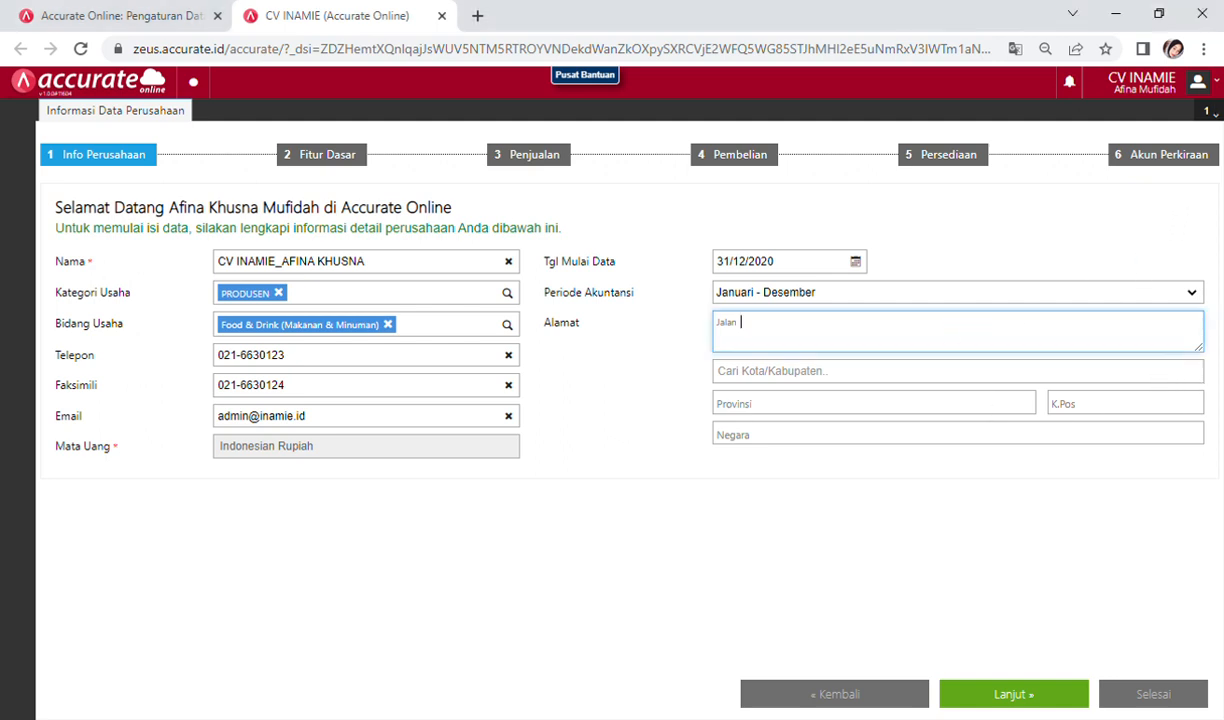
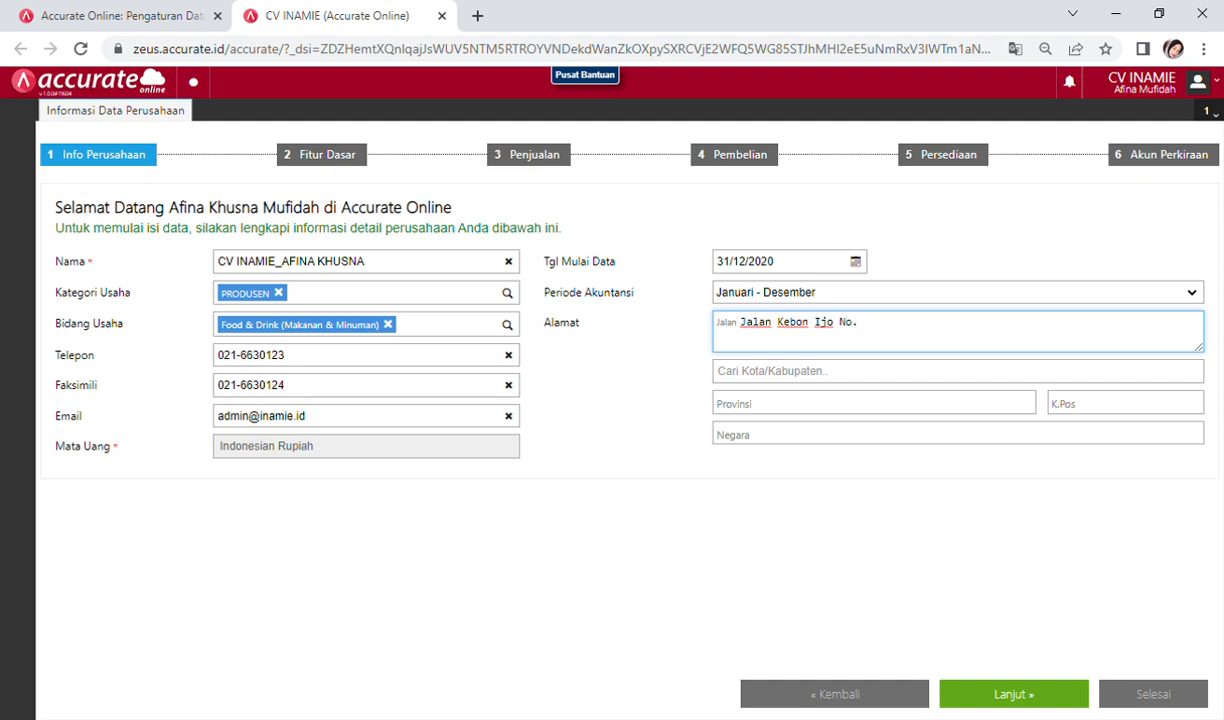
pyautogui.click(1122, 372)
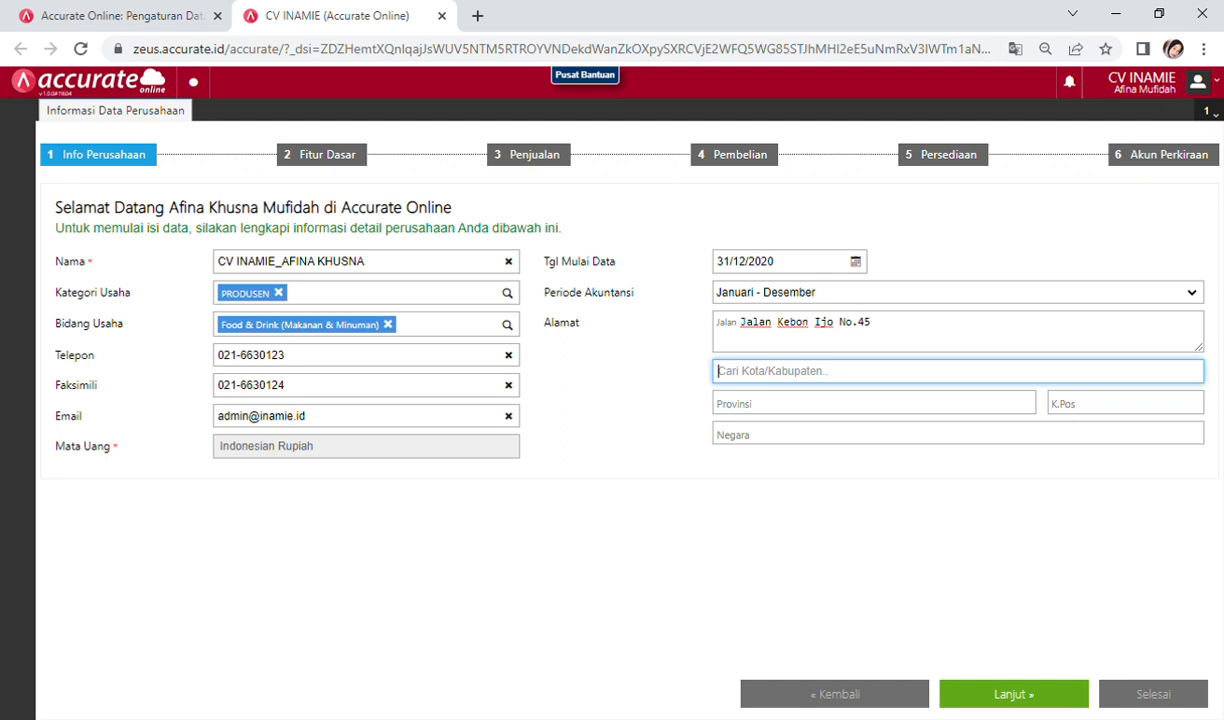
pyautogui.hotkey('alt', 'Tab')
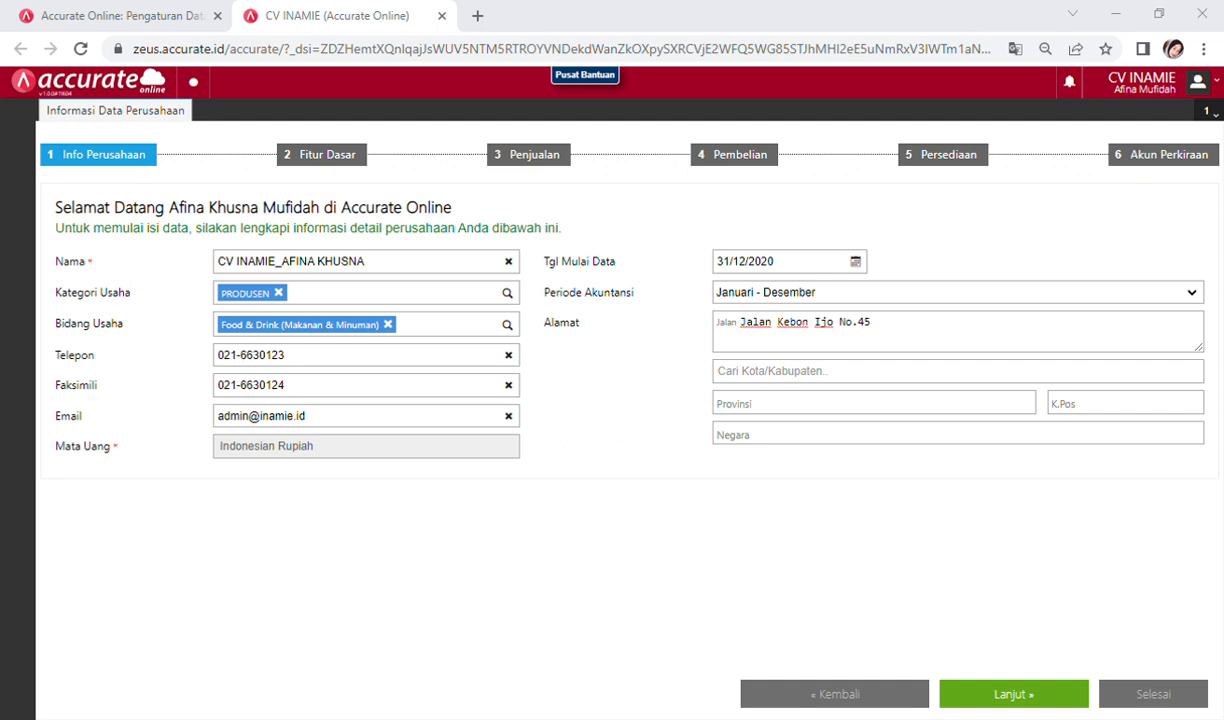
pyautogui.hotkey('alt', 'Tab')
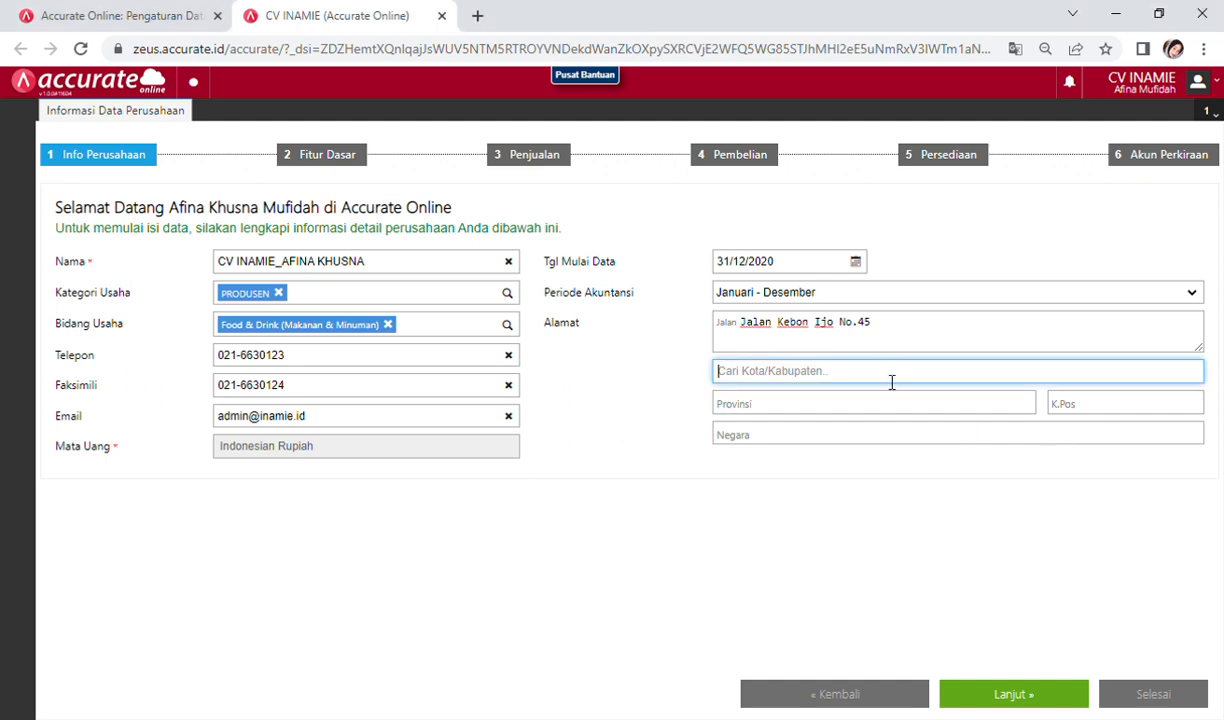
pyautogui.write('DKI')
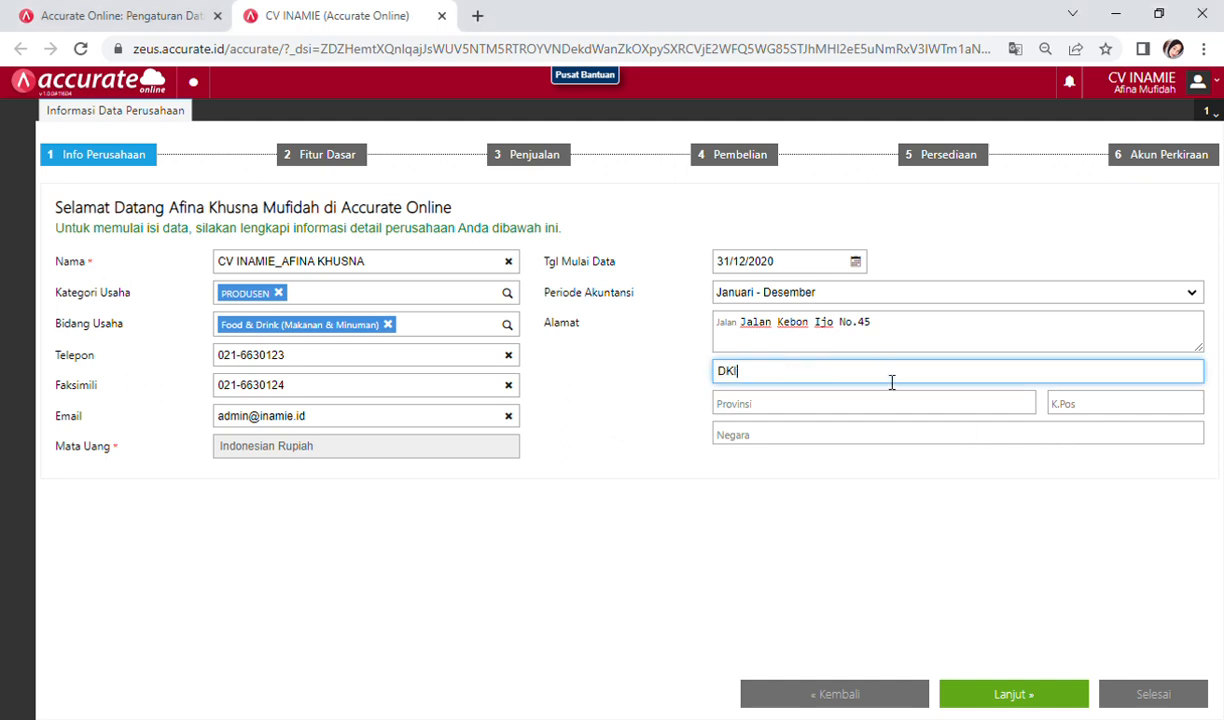
pyautogui.click(847, 414)
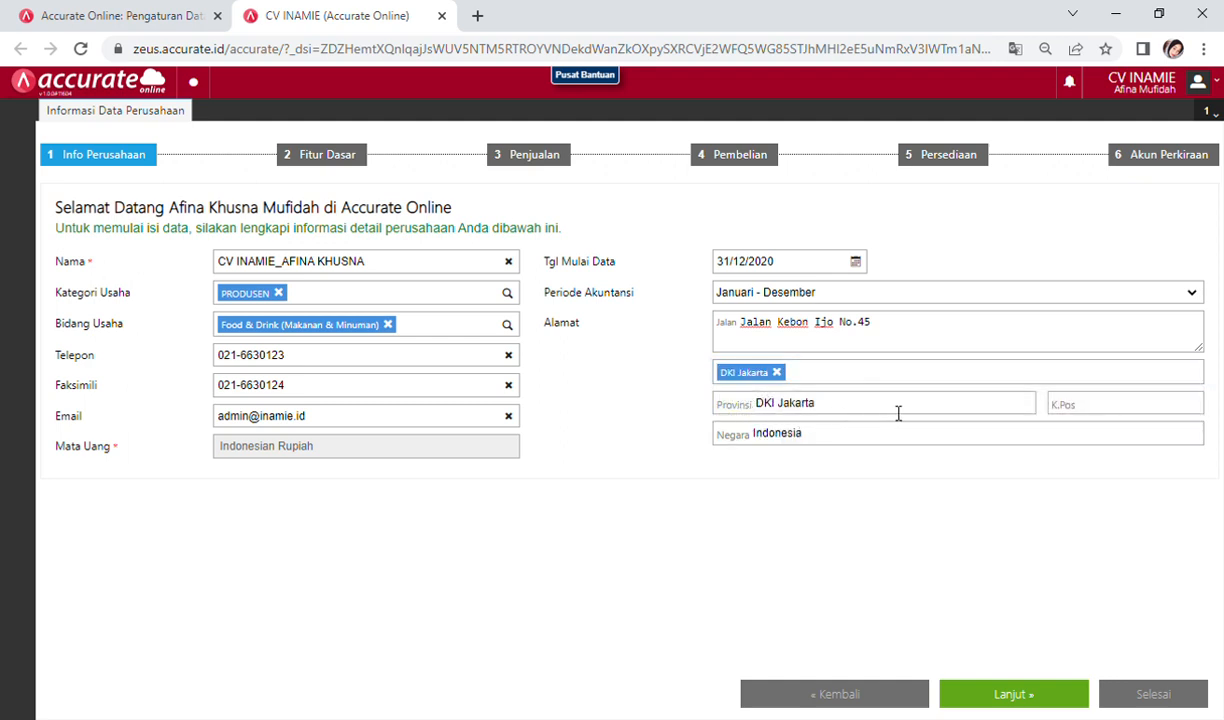
# Step: Add the postal code and save the company info to continue to Fitur Dasar
pyautogui.click(1139, 412)
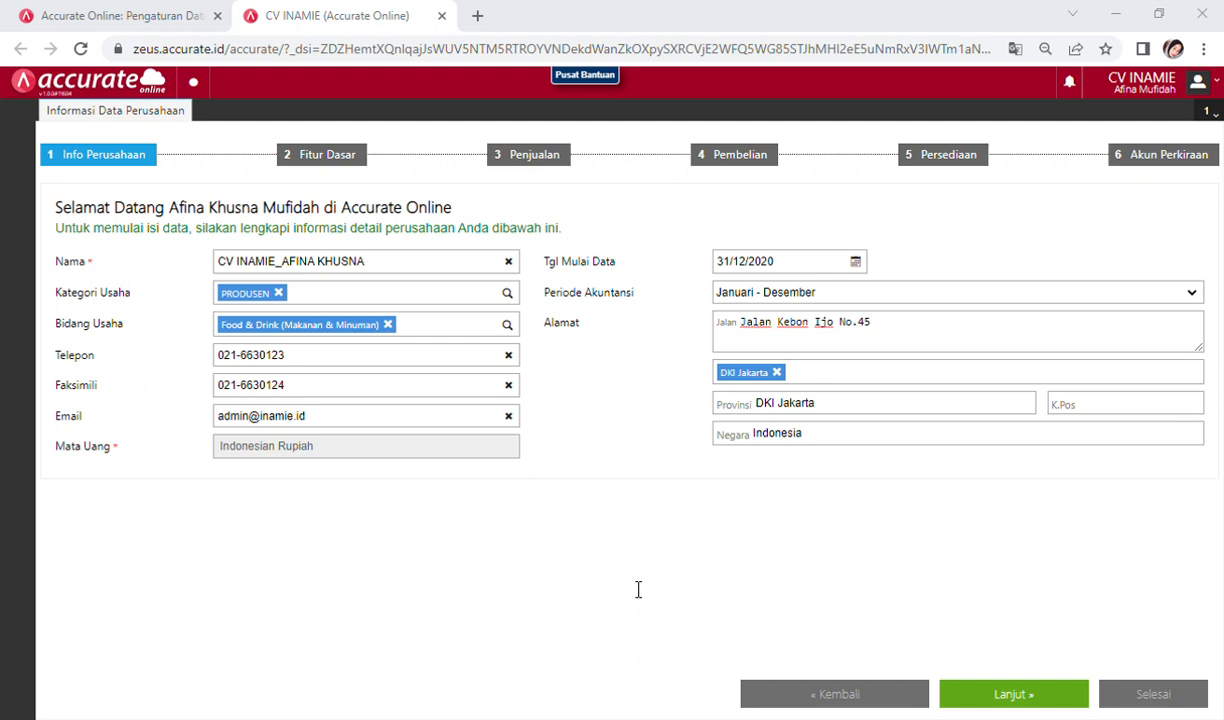
pyautogui.hotkey('alt', 'Tab')
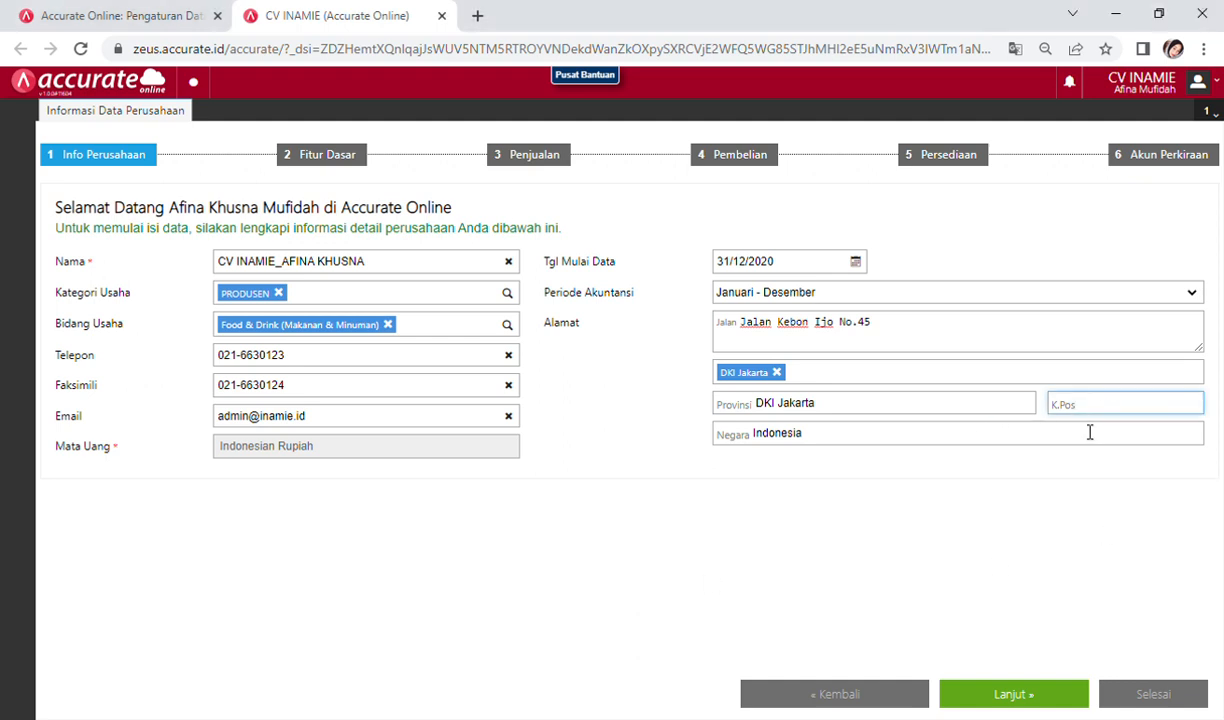
pyautogui.write('14321')
pyautogui.hotkey('alt', 'Tab')
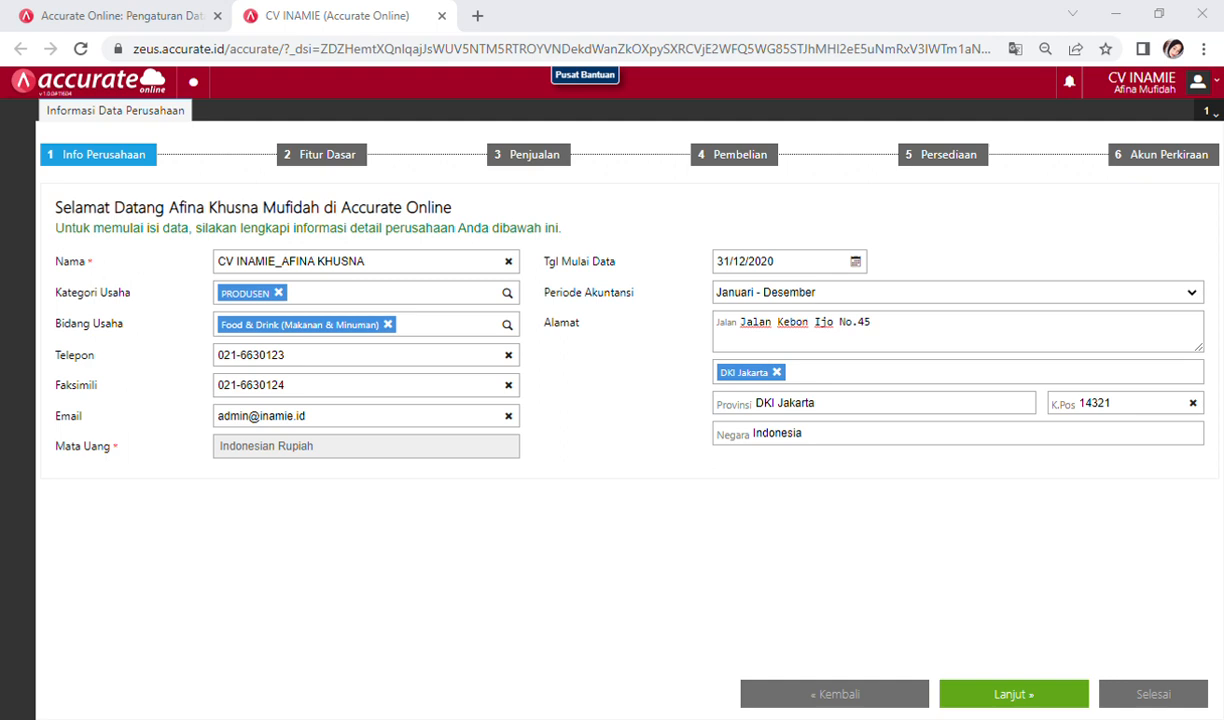
pyautogui.hotkey('alt', 'Tab')
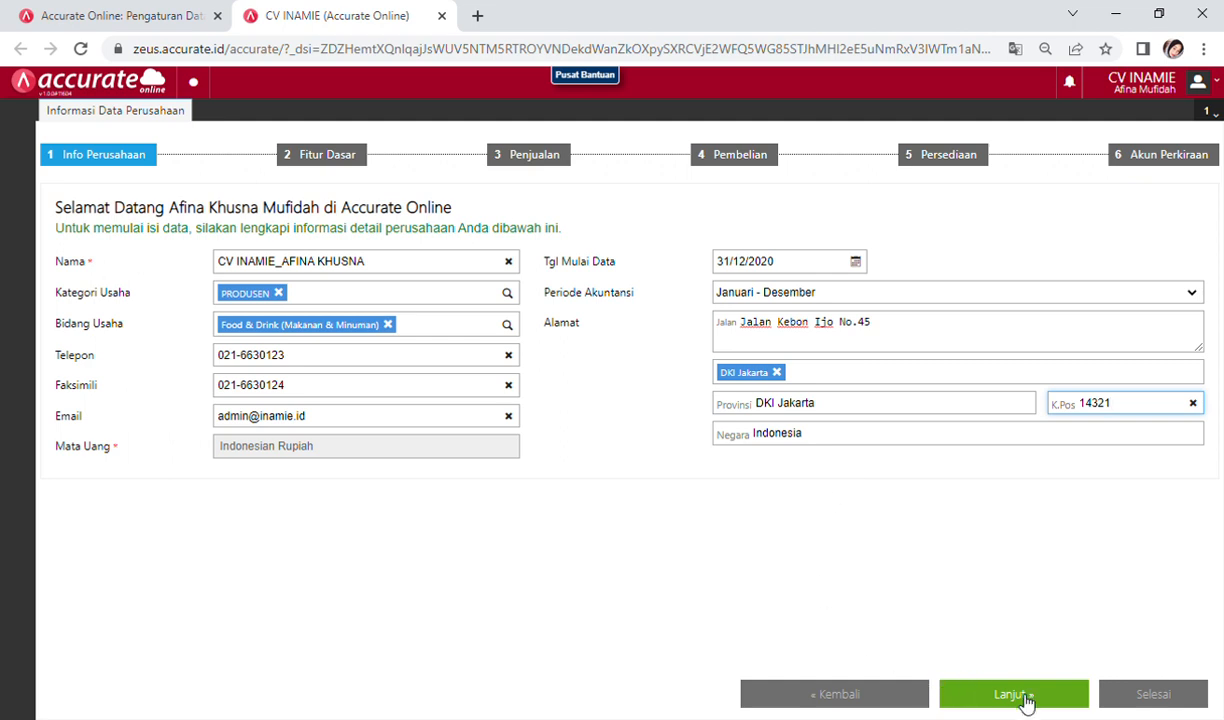
pyautogui.click(1024, 698)
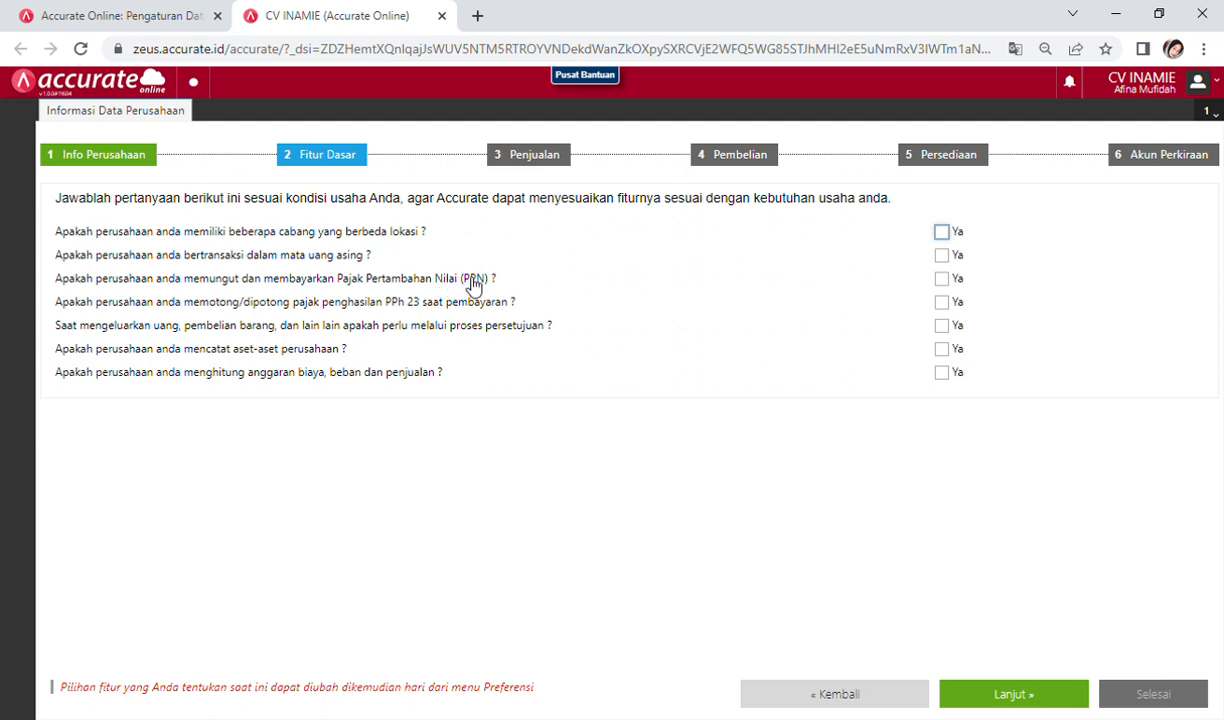
# Step: Answer Ya to collecting PPN and to recording company assets
pyautogui.click(953, 283)
pyautogui.click(941, 349)
# Step: In the Penjualan step, answer Ya to shipping via delivery services and to customer payment terms
pyautogui.click(1014, 695)
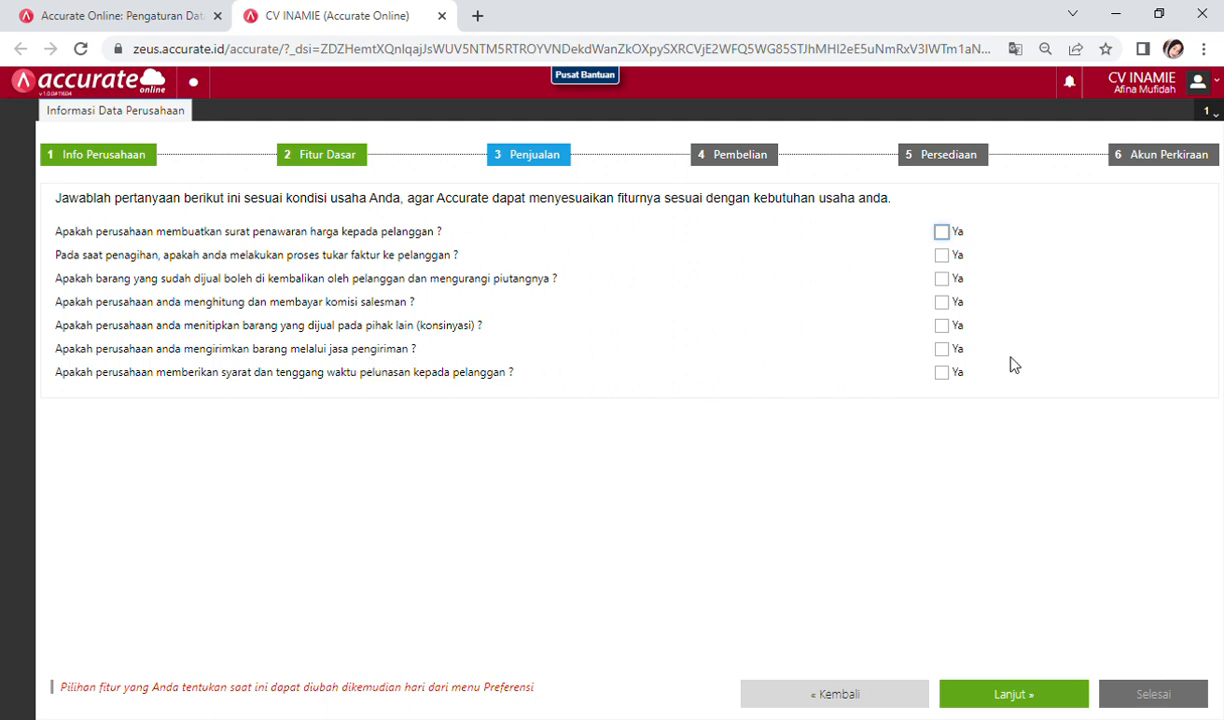
pyautogui.click(952, 359)
pyautogui.click(950, 373)
# Step: In the Pembelian step, answer Ya to issuing purchase orders to suppliers
pyautogui.click(1012, 697)
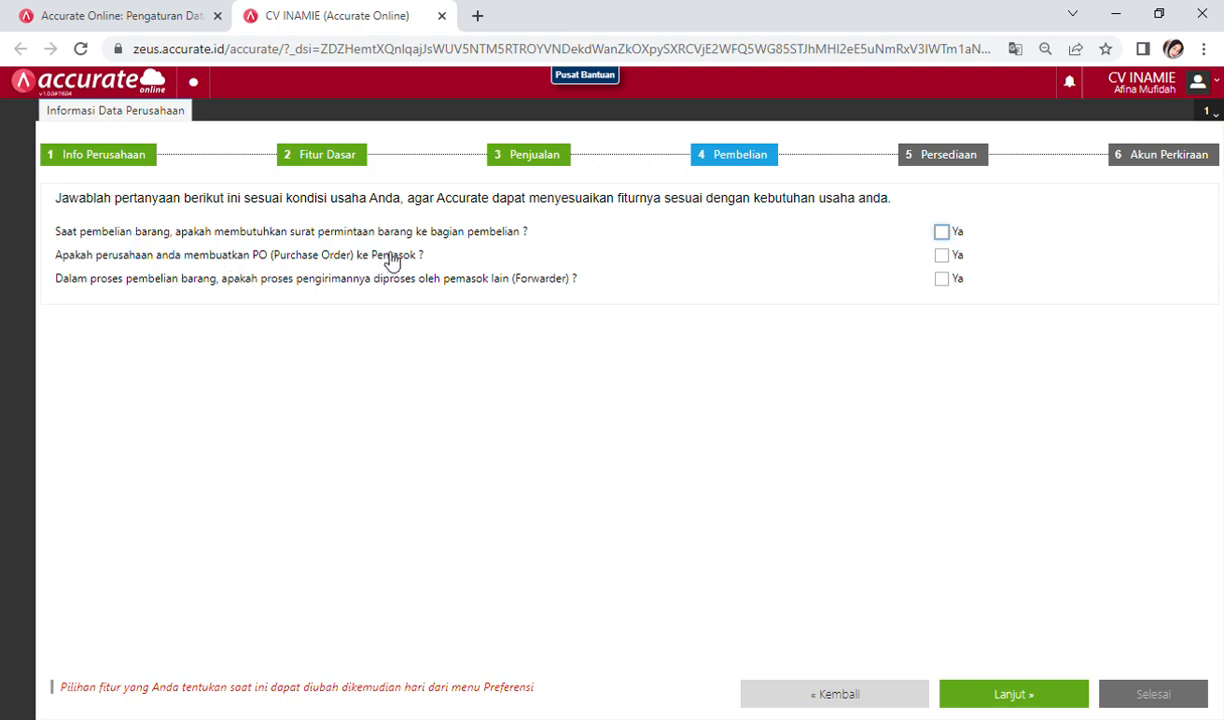
pyautogui.click(955, 256)
# Step: In the Persediaan step, answer Ya to manufacturing/assembling goods and choose FIFO costing
pyautogui.click(1023, 702)
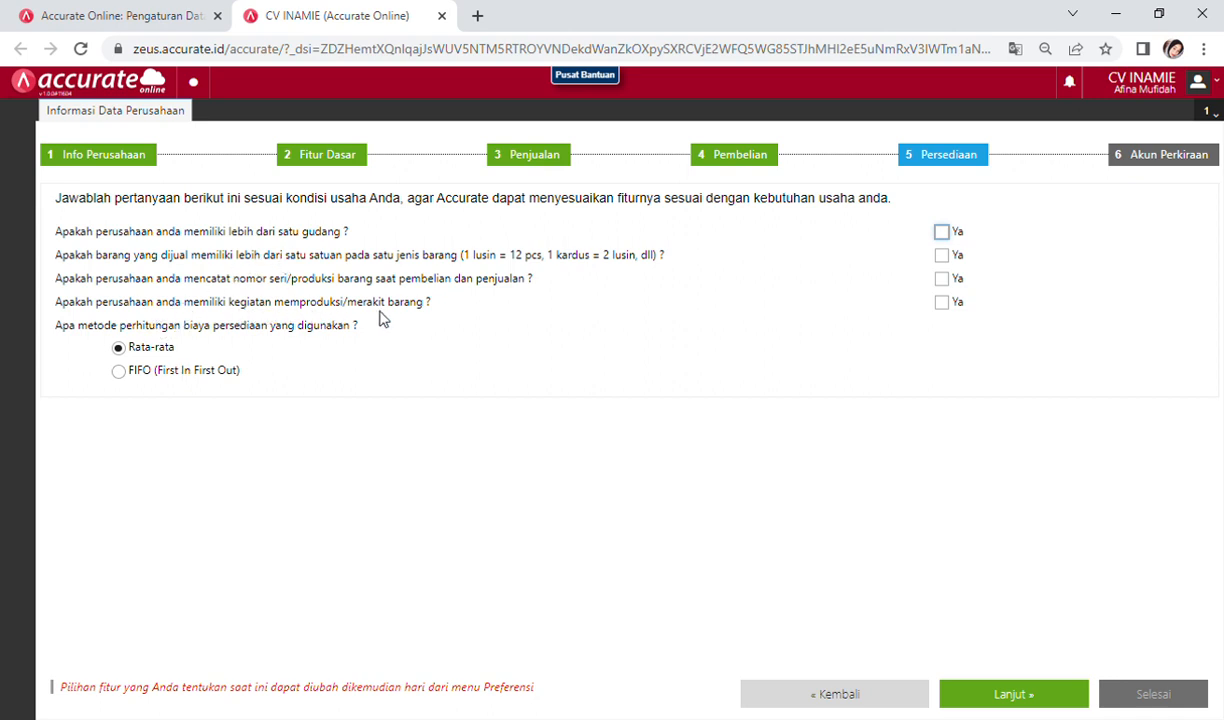
pyautogui.click(942, 303)
pyautogui.click(131, 381)
# Step: Untick automatic chart-of-accounts creation in Akun Perkiraan and finish the wizard with Selesai
pyautogui.click(1015, 694)
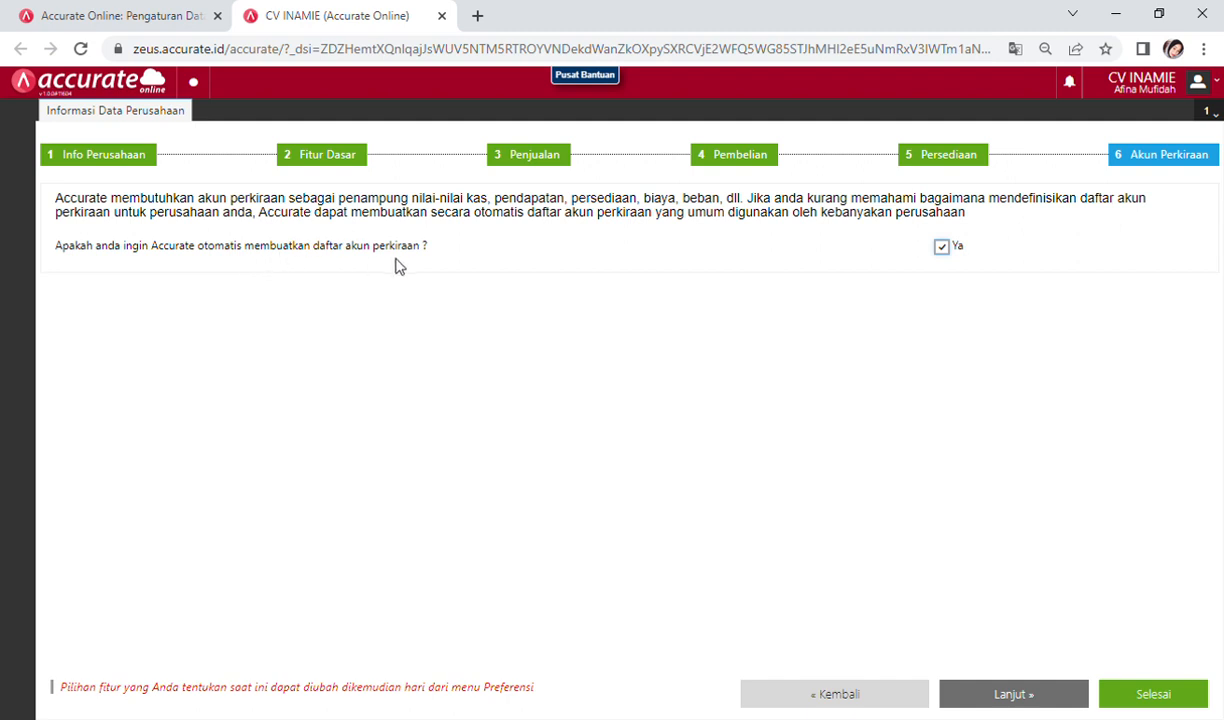
pyautogui.click(946, 252)
pyautogui.click(947, 249)
pyautogui.click(952, 250)
pyautogui.click(1155, 699)
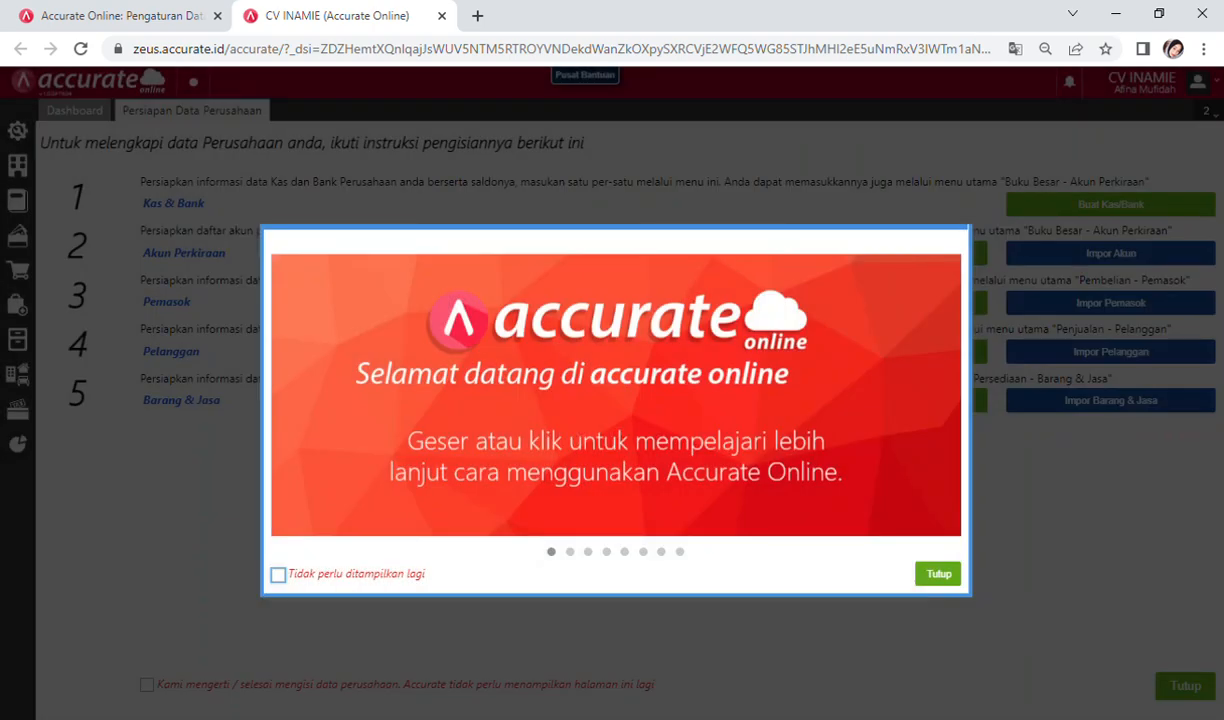
# Step: Close the welcome slideshow to reveal the five-step company data checklist
pyautogui.click(938, 575)
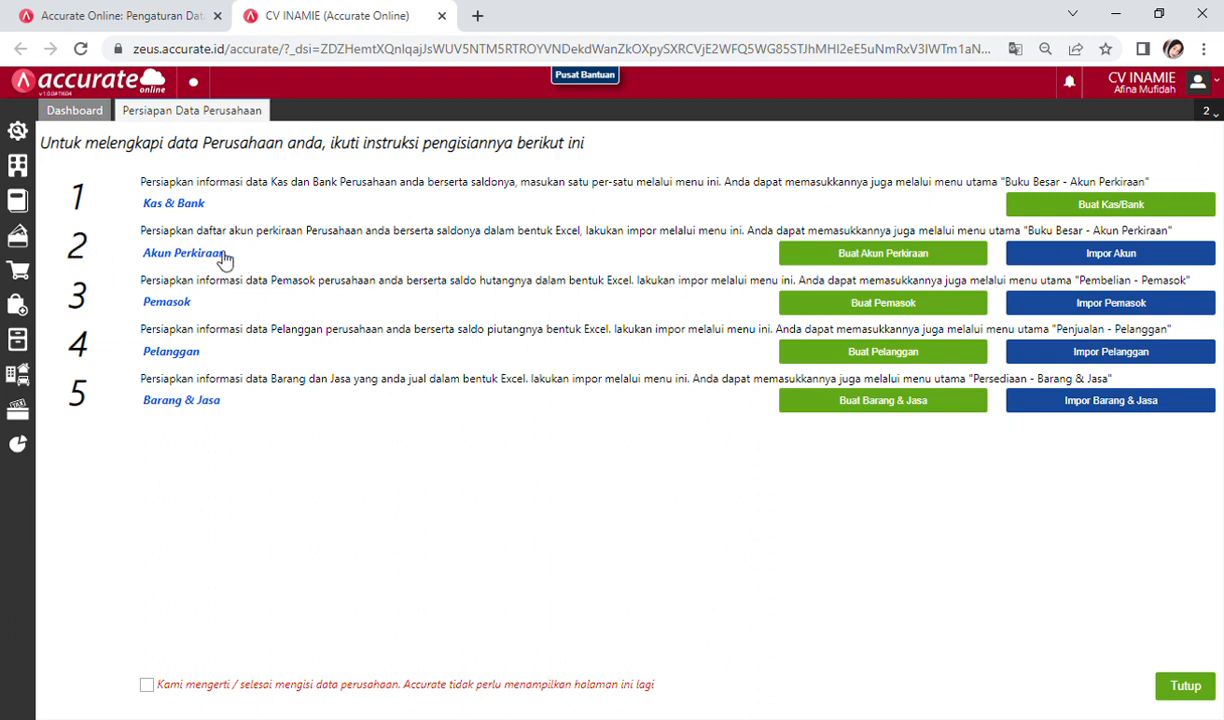
# Step: Start the account import and upload the file 1. Daftar Akun (2).xls
pyautogui.click(1082, 253)
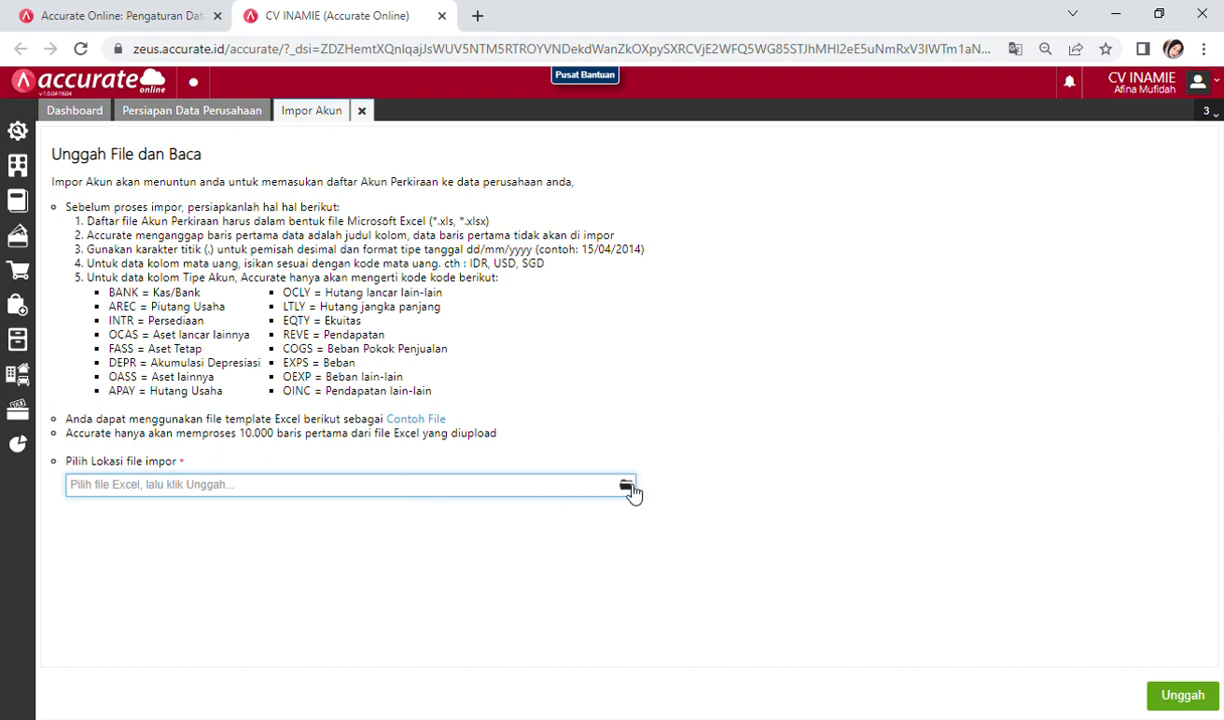
pyautogui.click(628, 488)
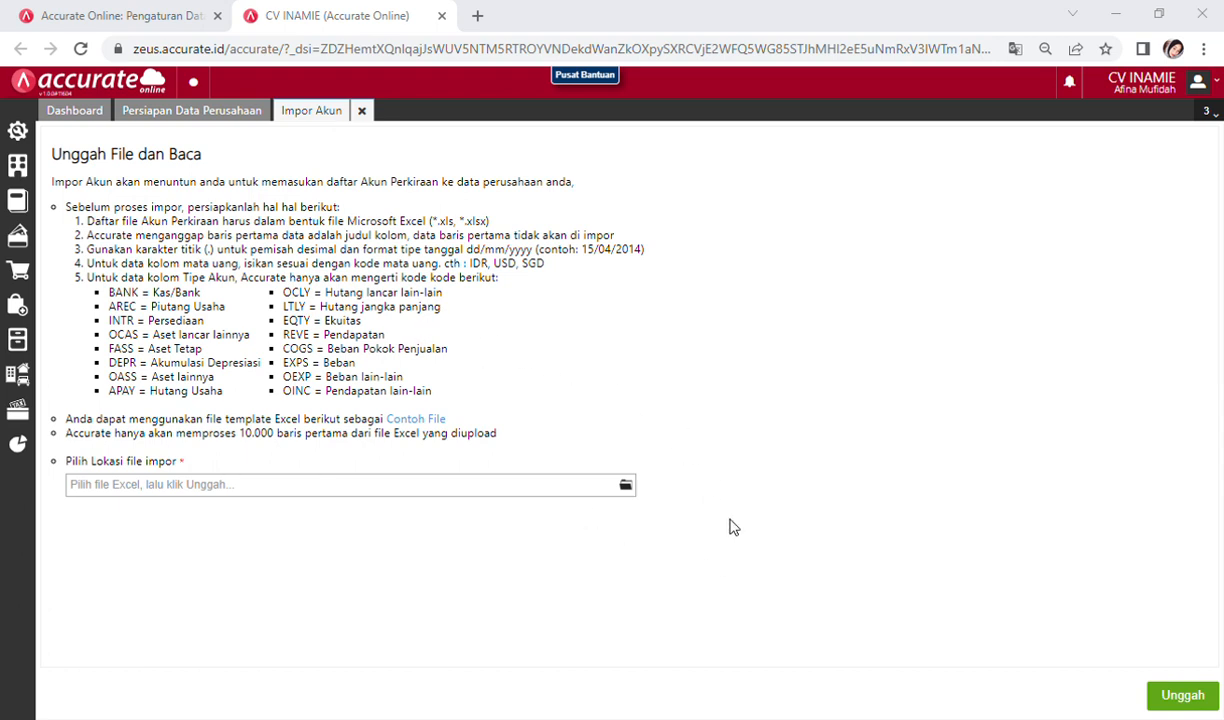
pyautogui.click(763, 598)
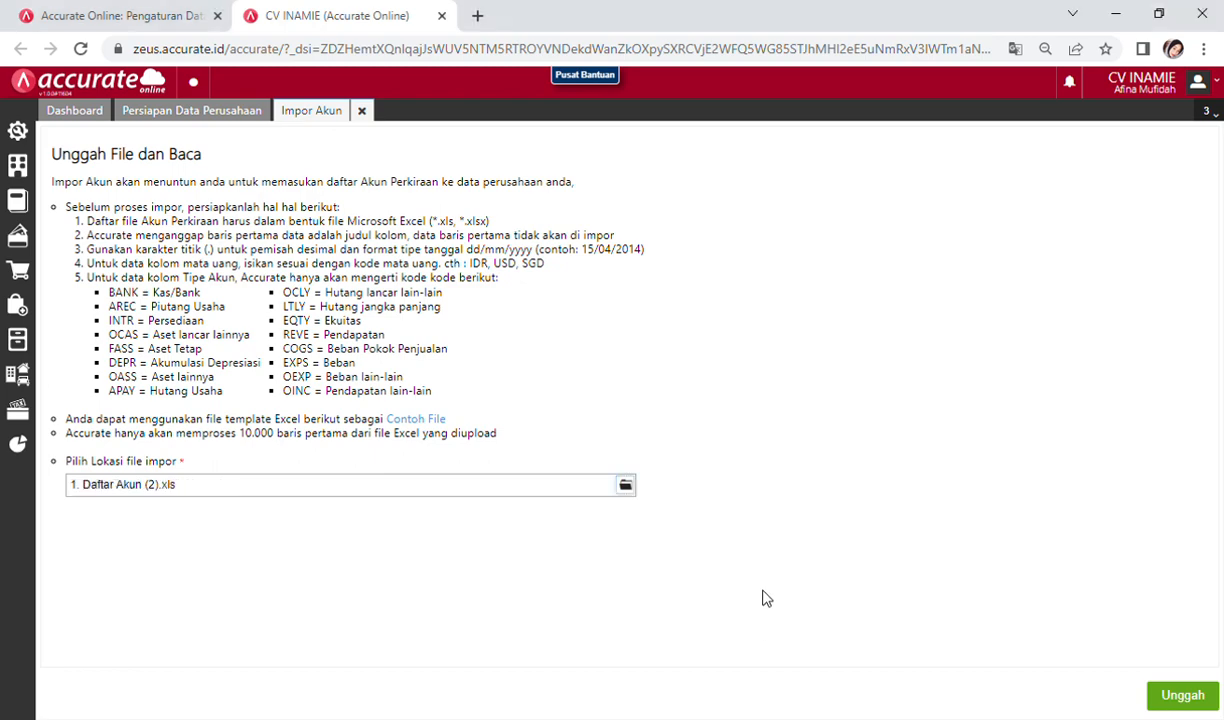
pyautogui.click(1211, 700)
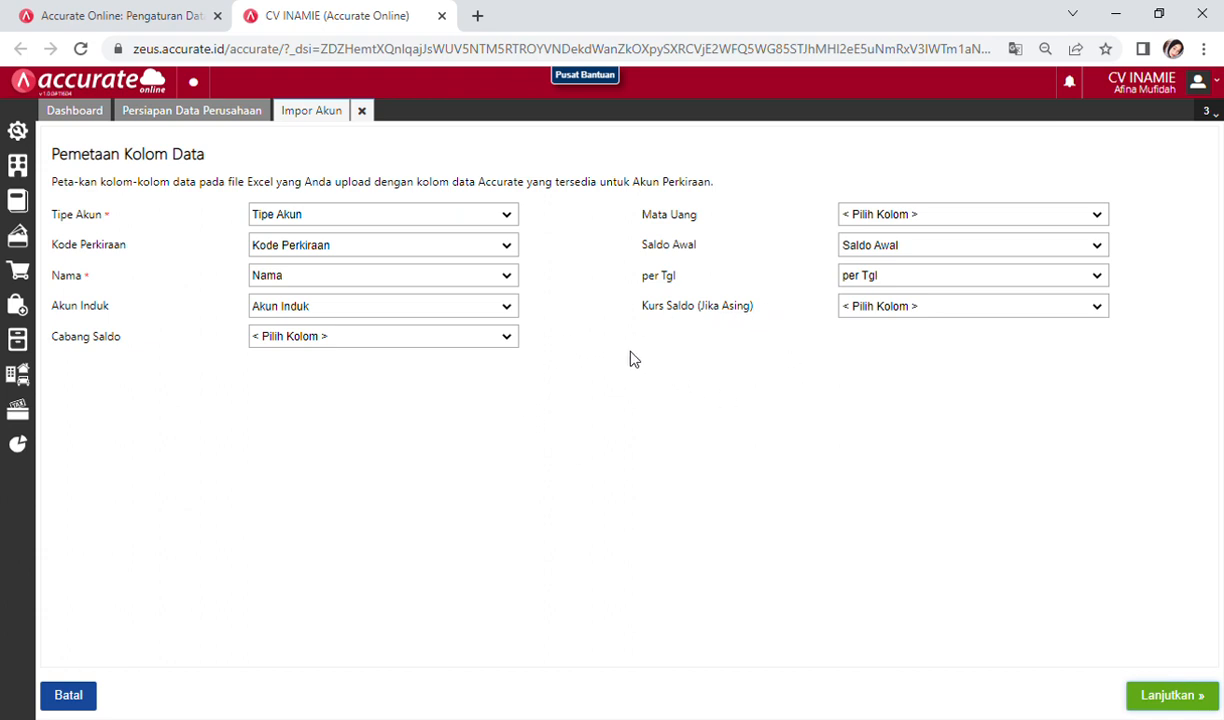
# Step: Accept the account column mapping, allow updating existing data, and run the 57-account import
pyautogui.click(1157, 697)
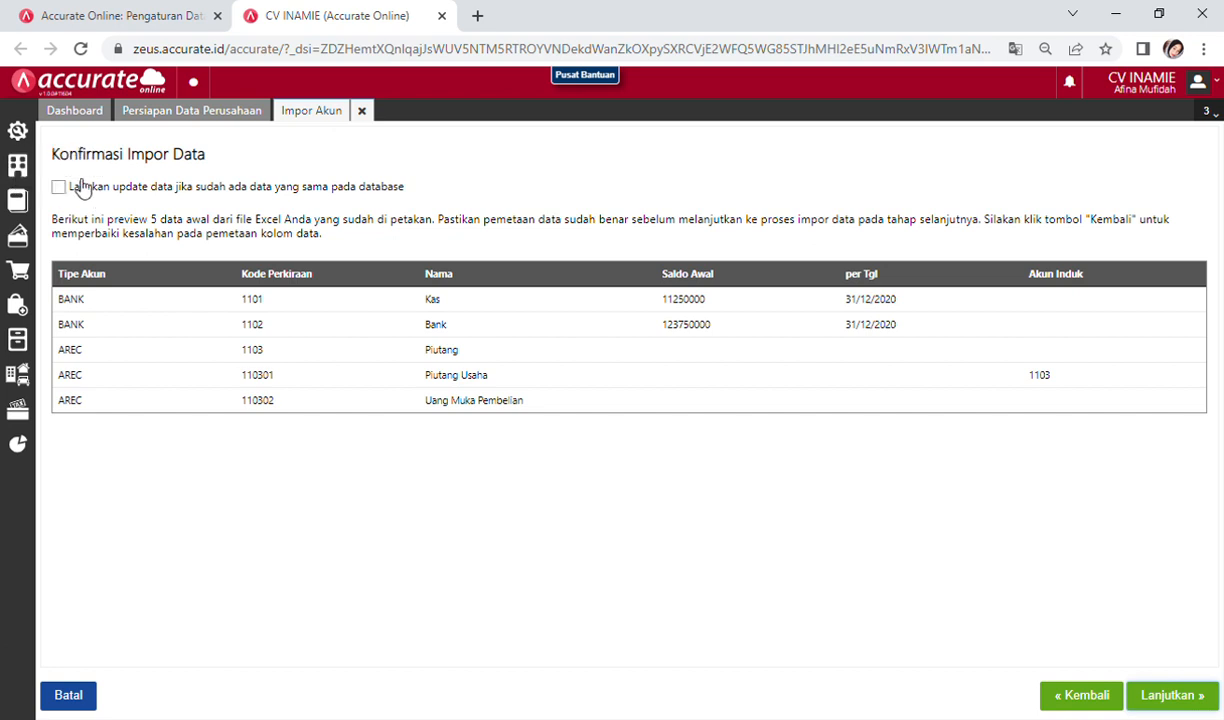
pyautogui.click(62, 188)
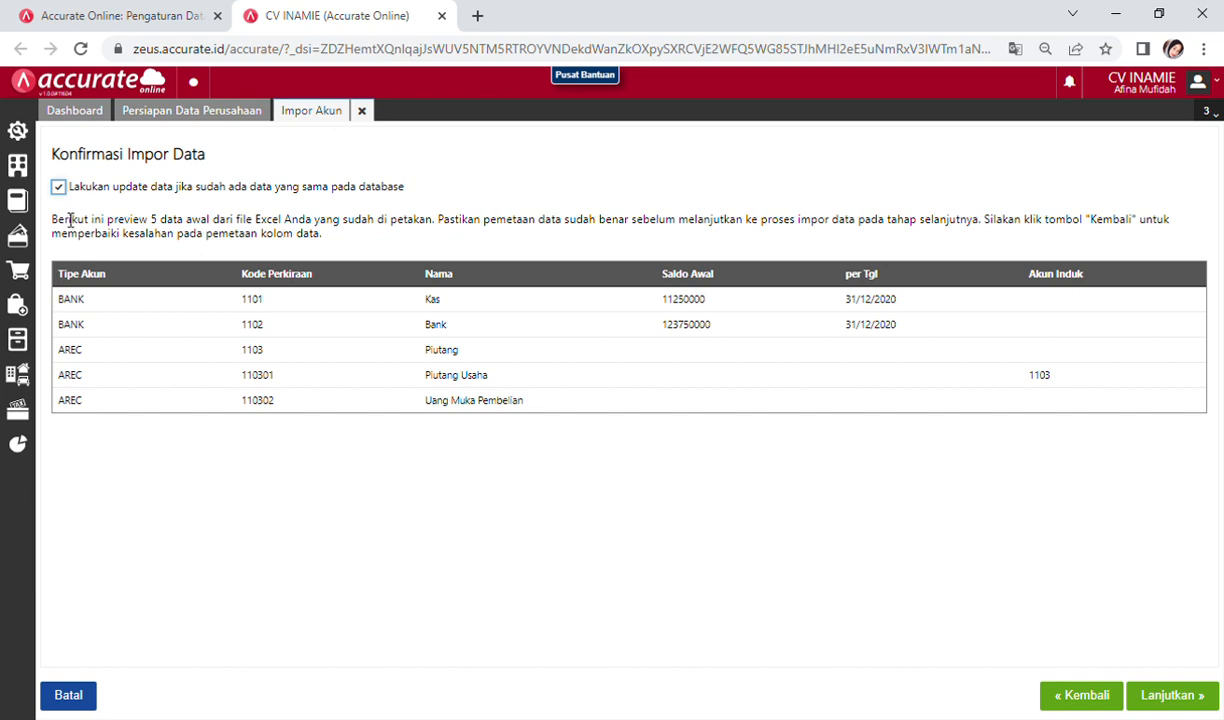
pyautogui.click(1172, 696)
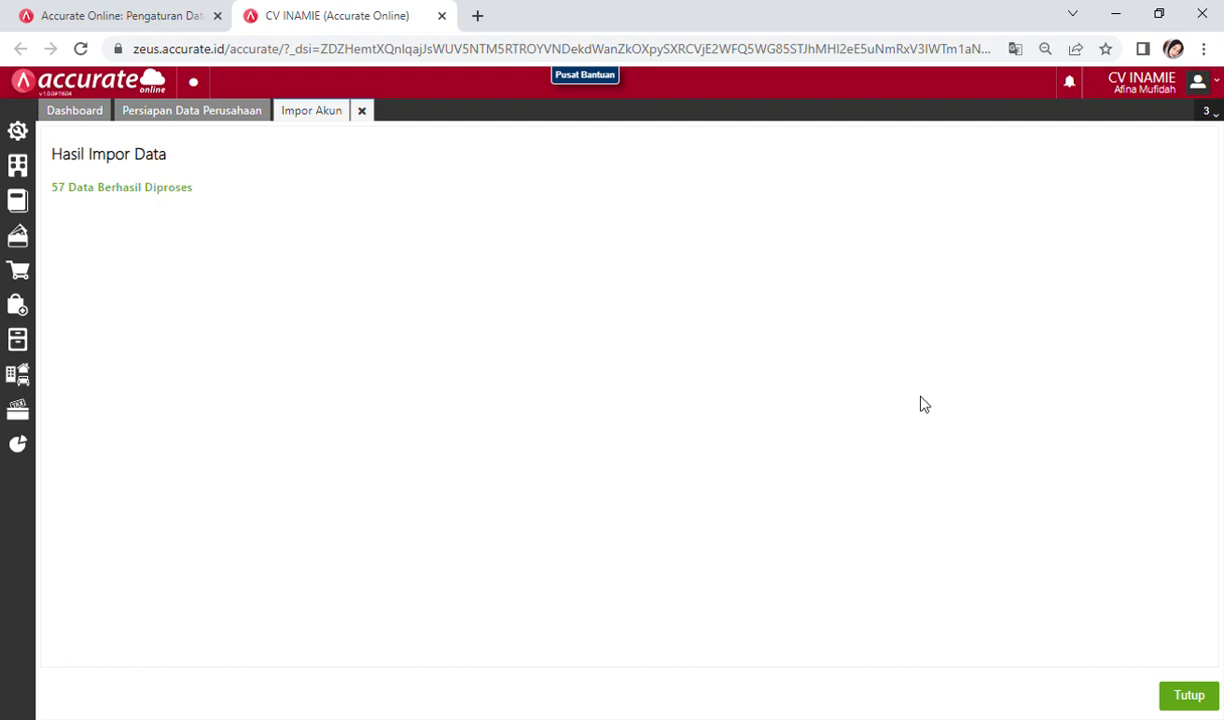
# Step: Close the account import results and begin the Impor Pemasok supplier import
pyautogui.click(1189, 697)
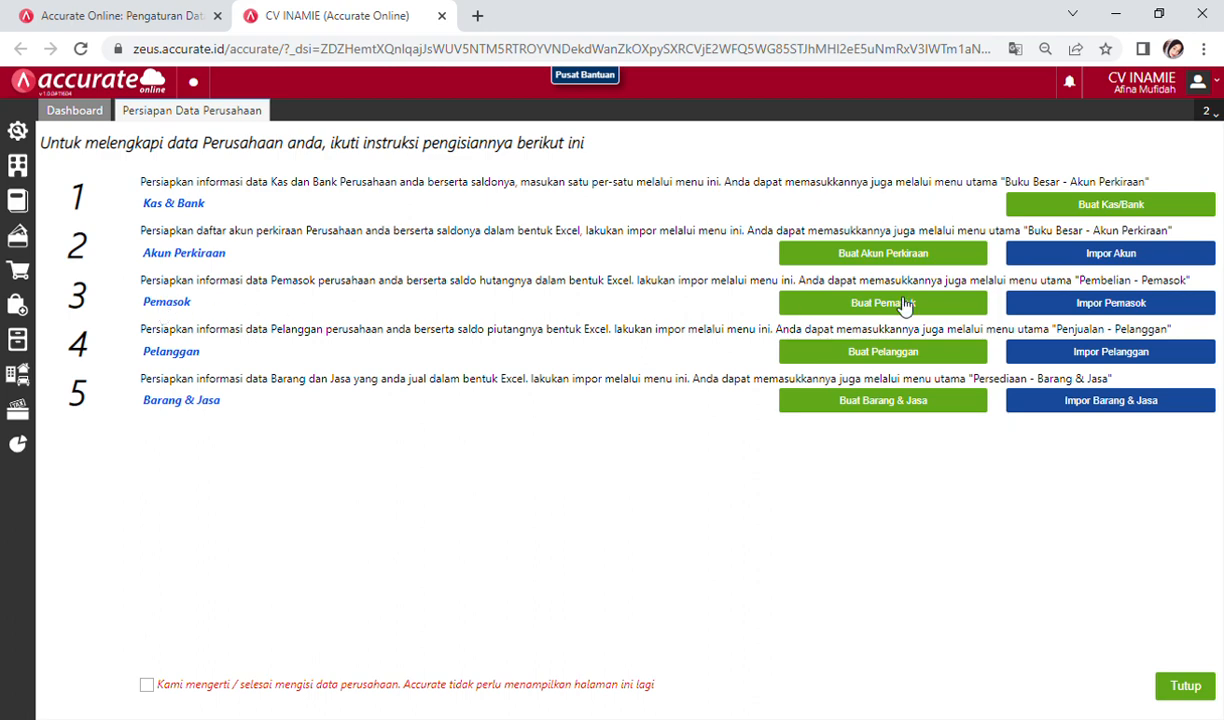
pyautogui.click(1057, 303)
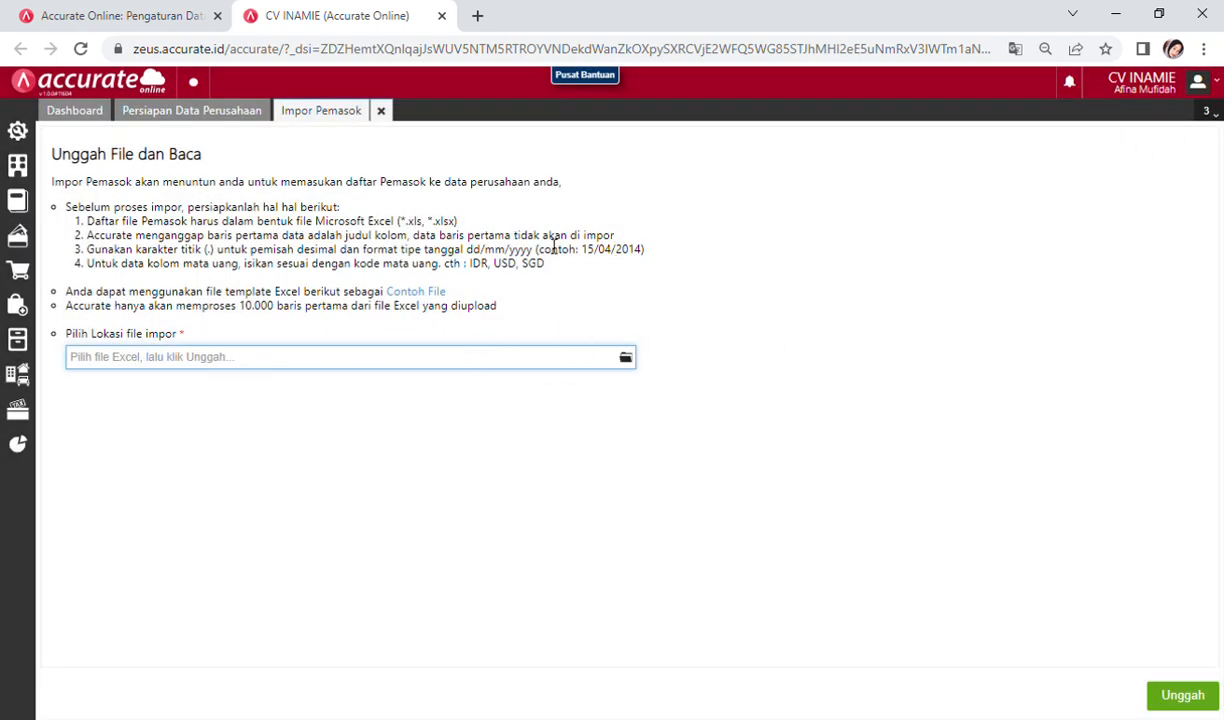
# Step: Upload 2. Daftar Pemasok (2).xls and import its 4 suppliers, updating existing records
pyautogui.click(626, 360)
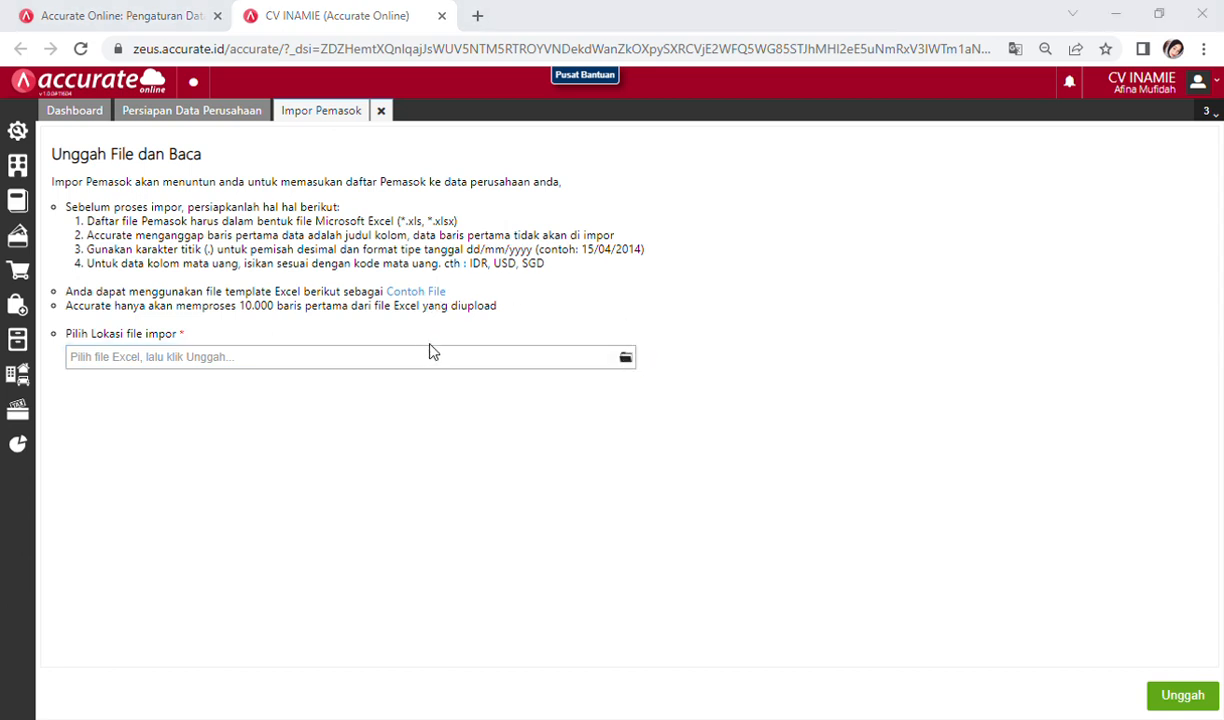
pyautogui.click(760, 596)
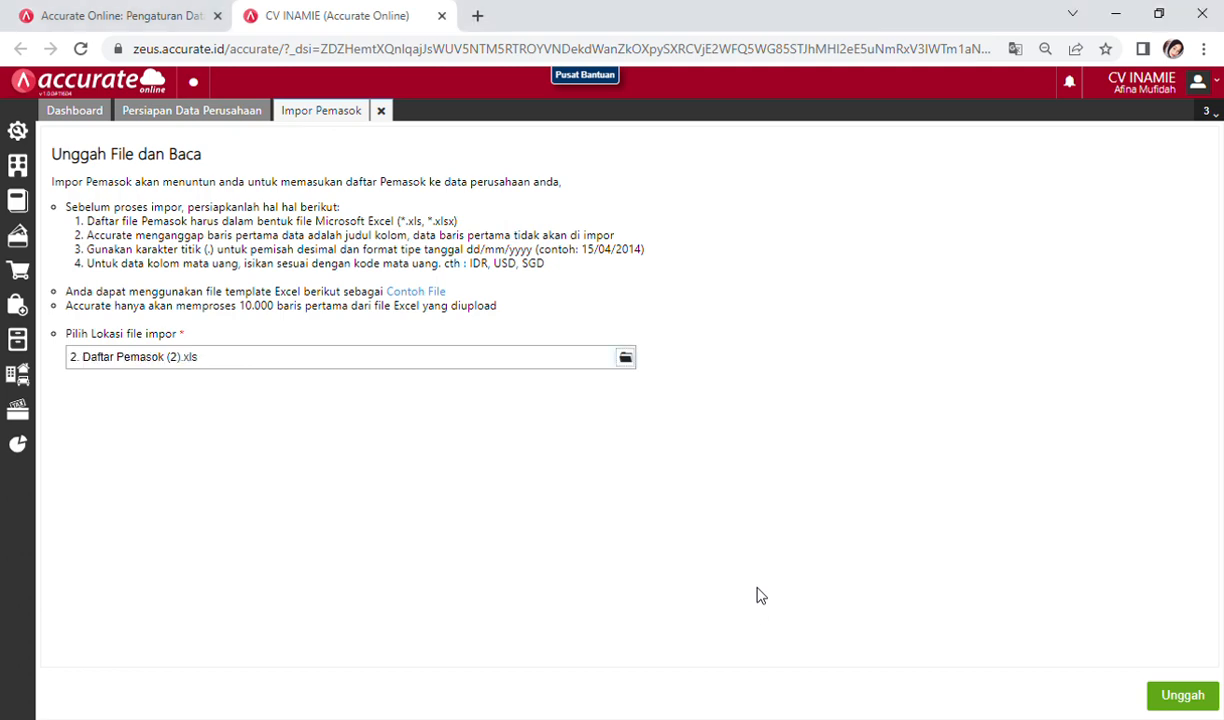
pyautogui.click(1183, 695)
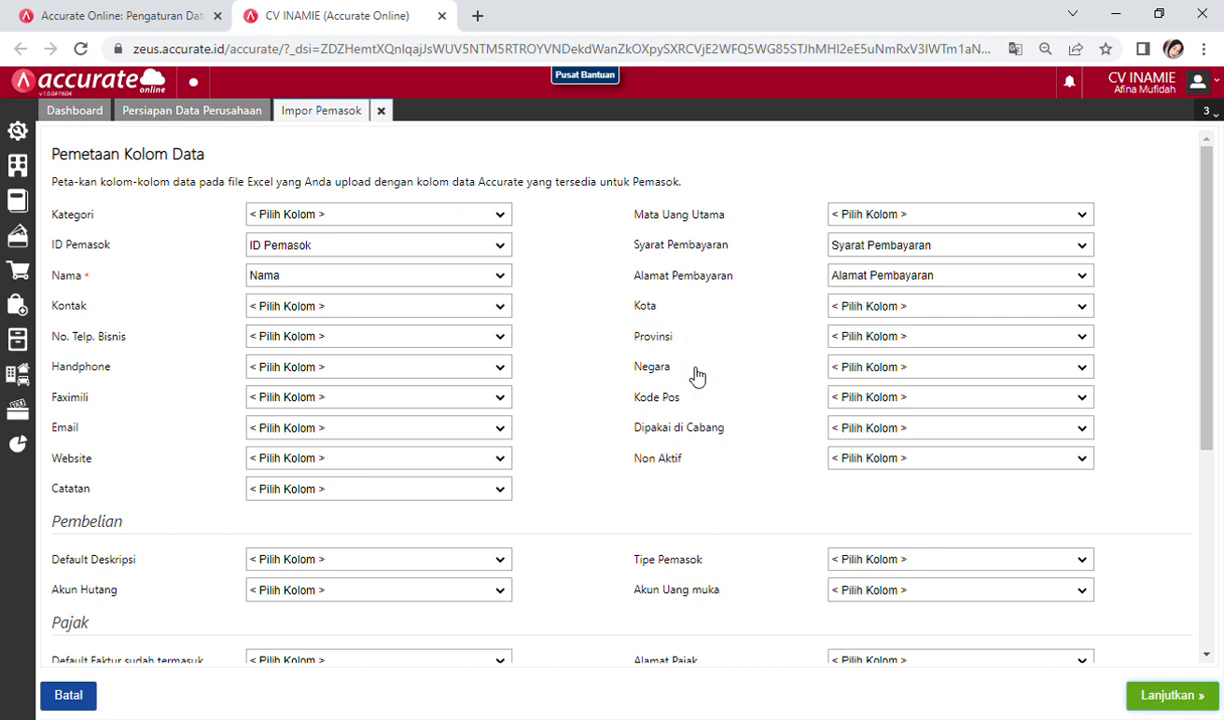
pyautogui.click(1161, 697)
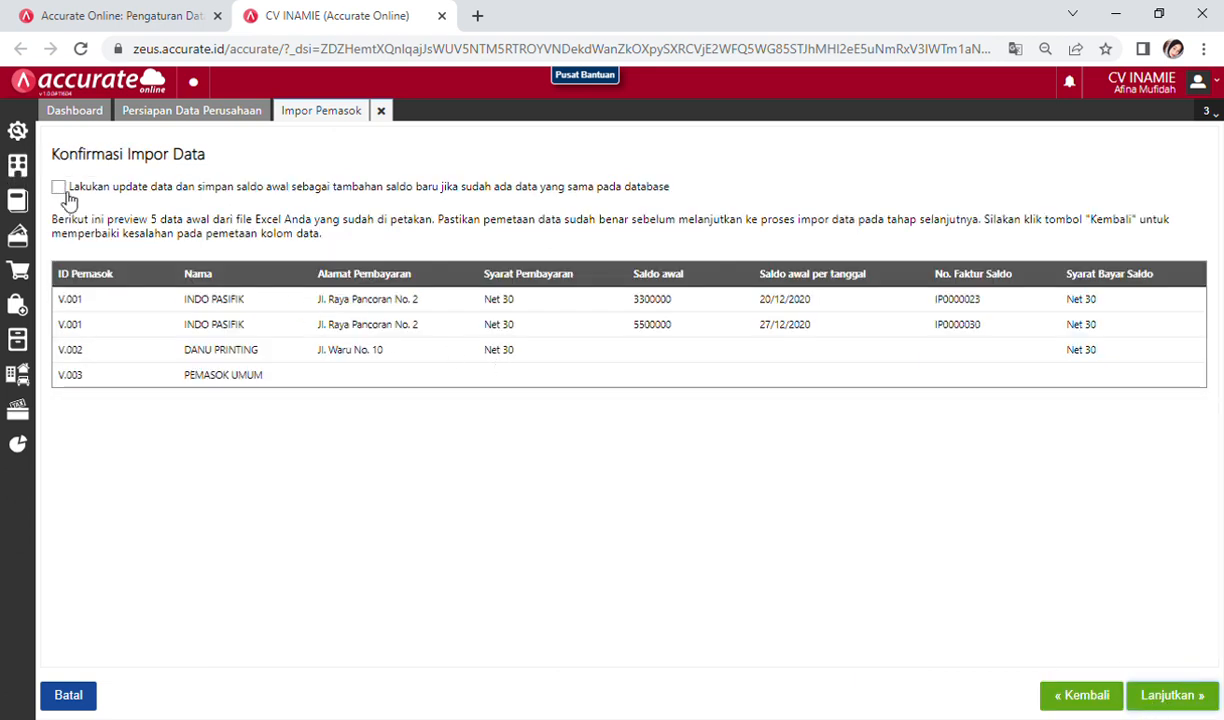
pyautogui.click(67, 196)
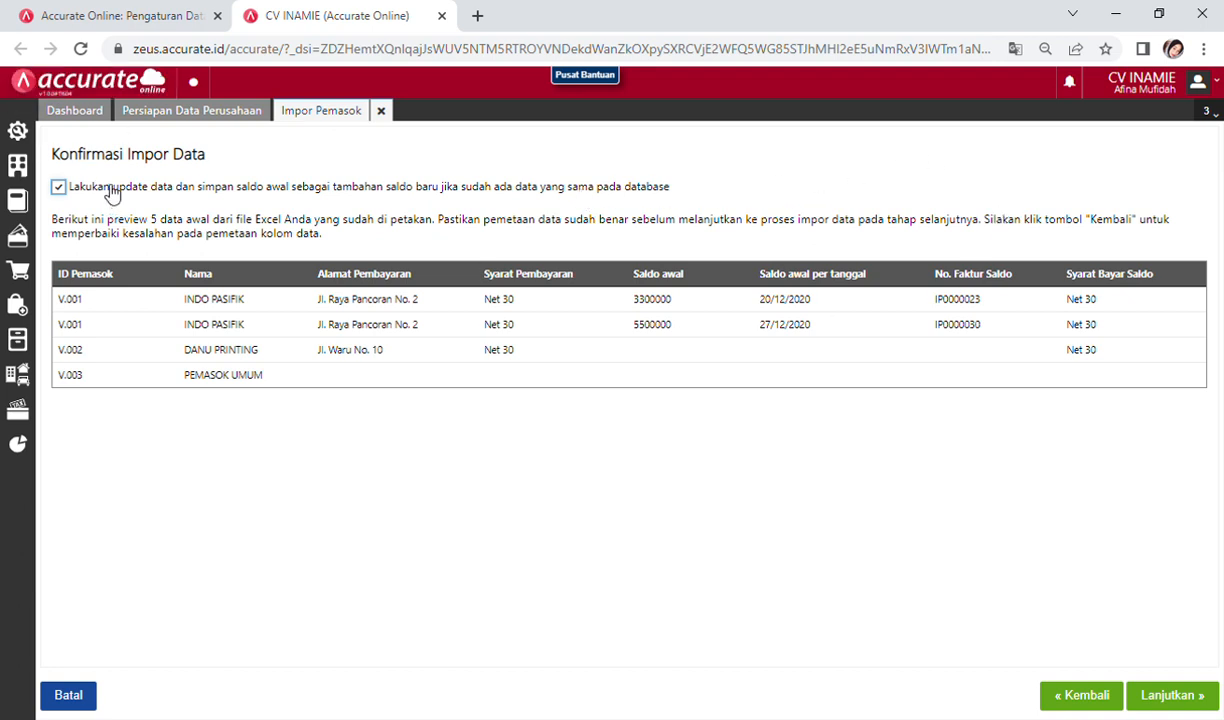
pyautogui.click(1175, 696)
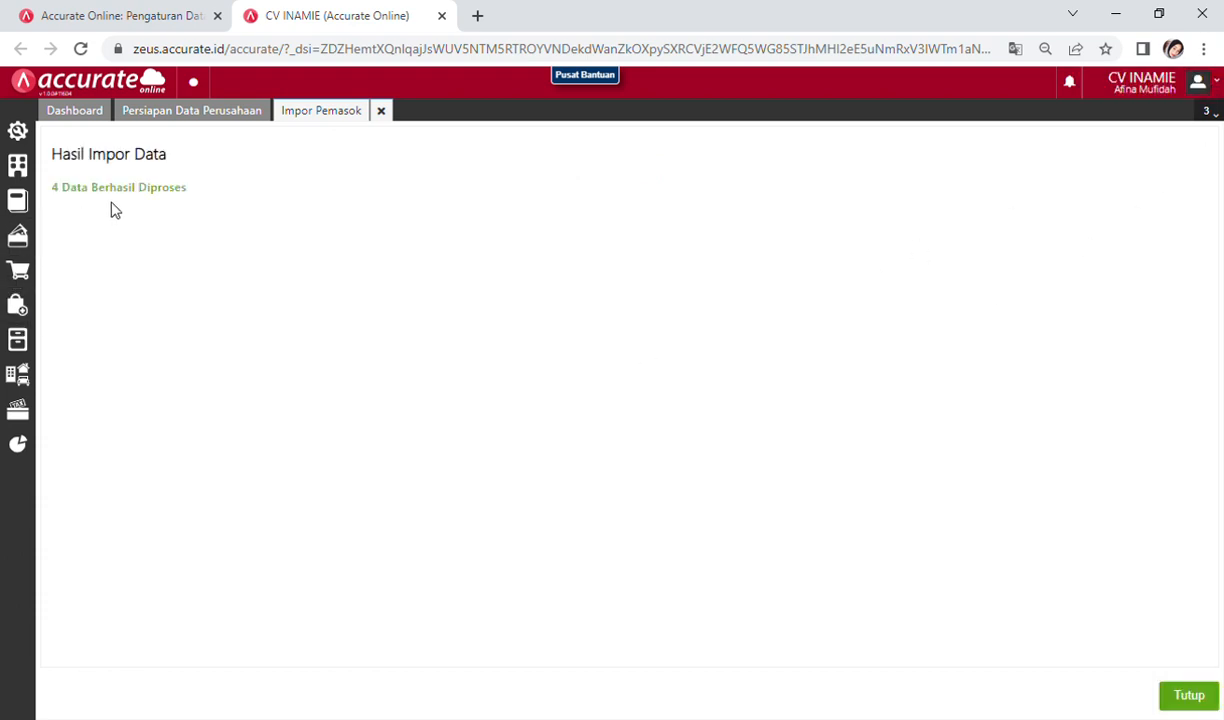
# Step: Close the supplier results and upload 3. Daftar Pelanggan (2).xls to the customer import
pyautogui.click(1193, 700)
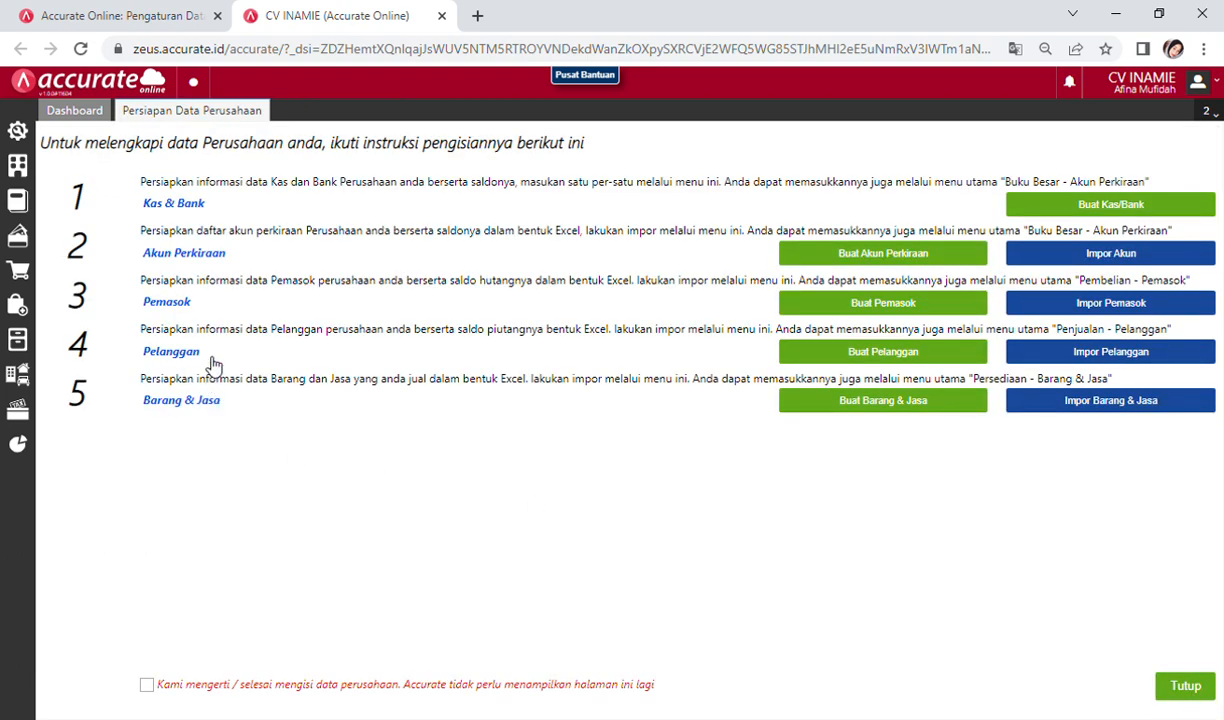
pyautogui.click(1075, 353)
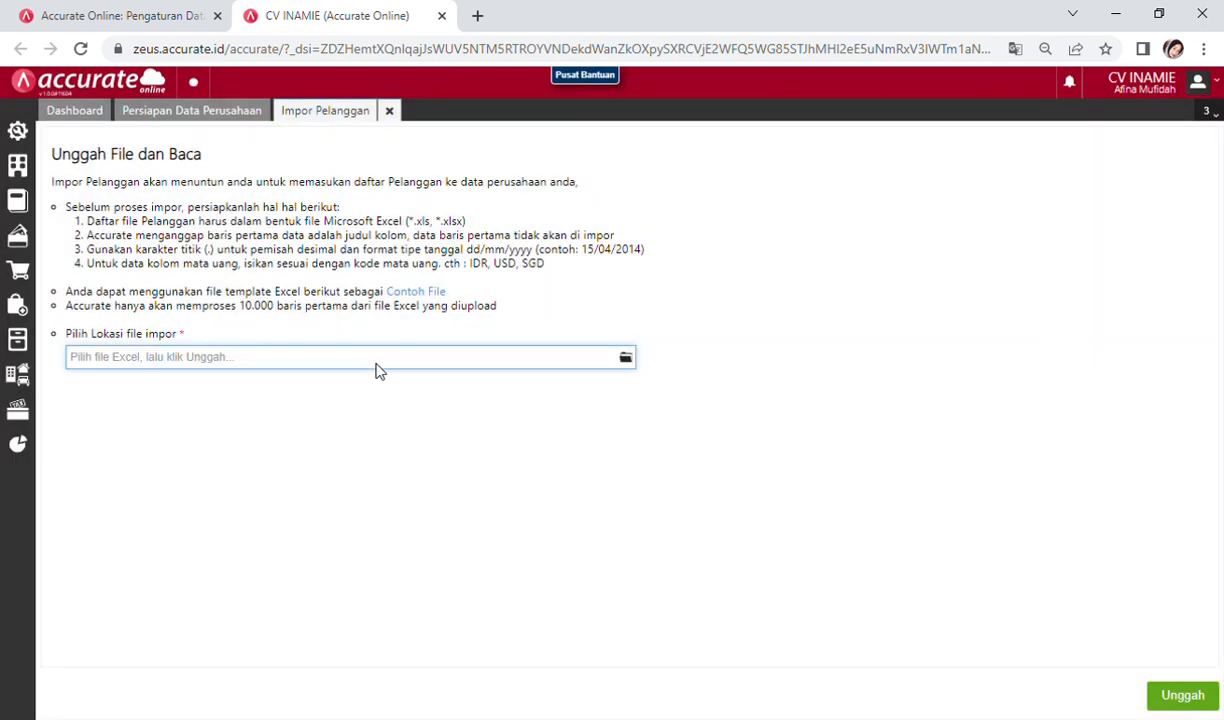
pyautogui.click(622, 360)
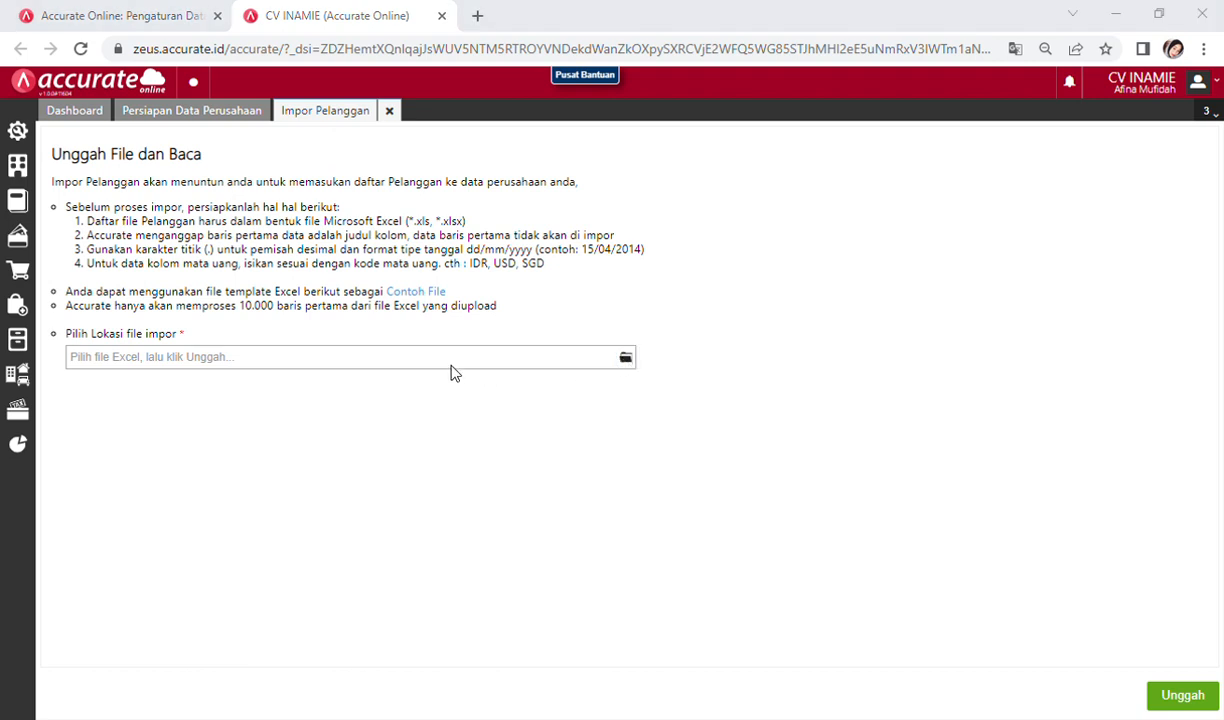
pyautogui.click(765, 597)
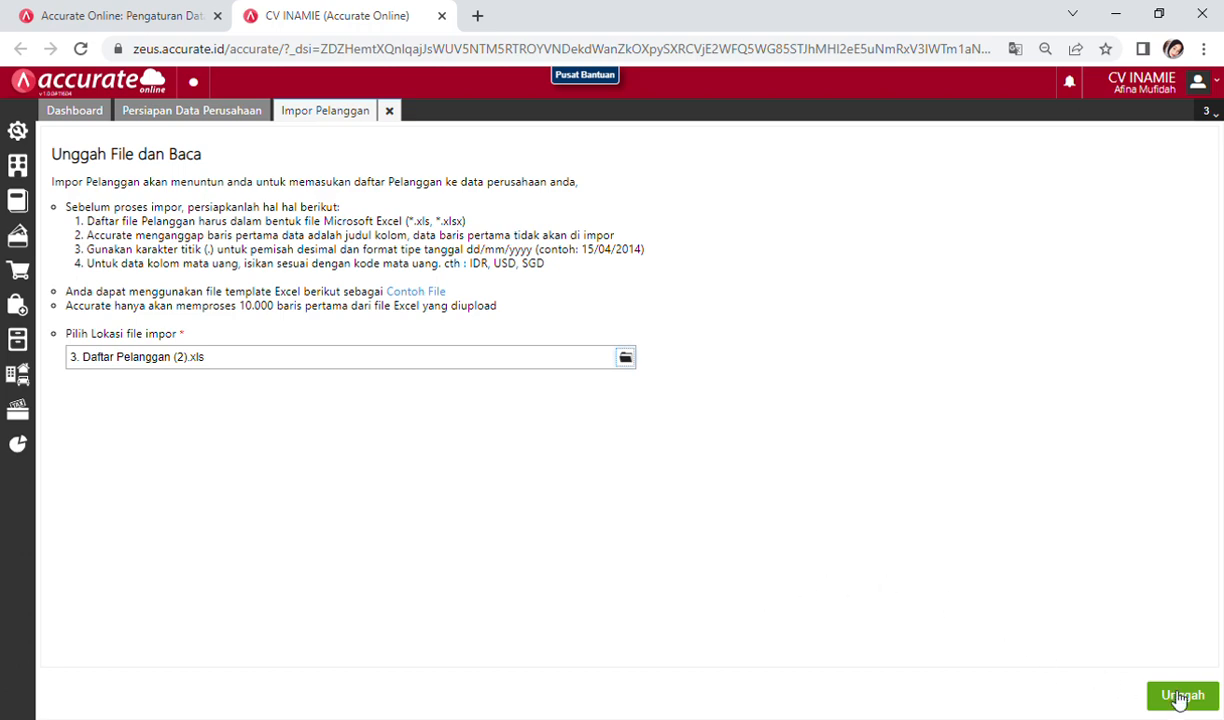
pyautogui.click(1177, 697)
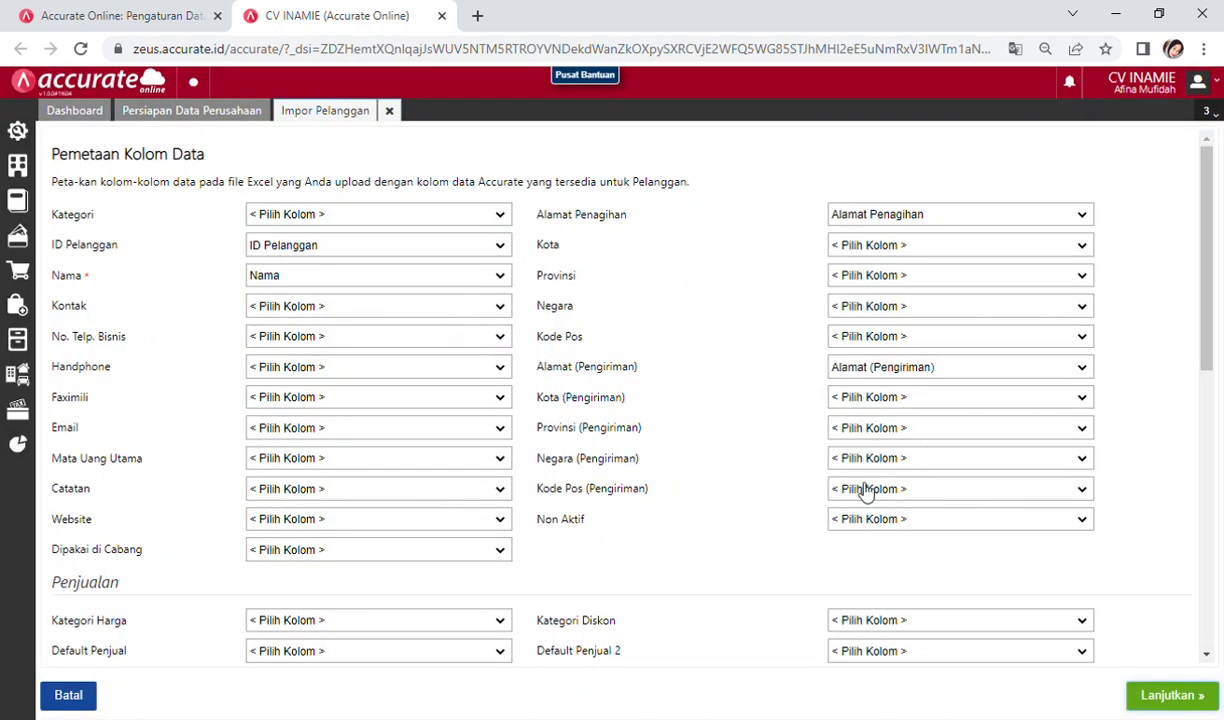
# Step: Import the 7 customers with updating of existing records, then close the results
pyautogui.click(1149, 698)
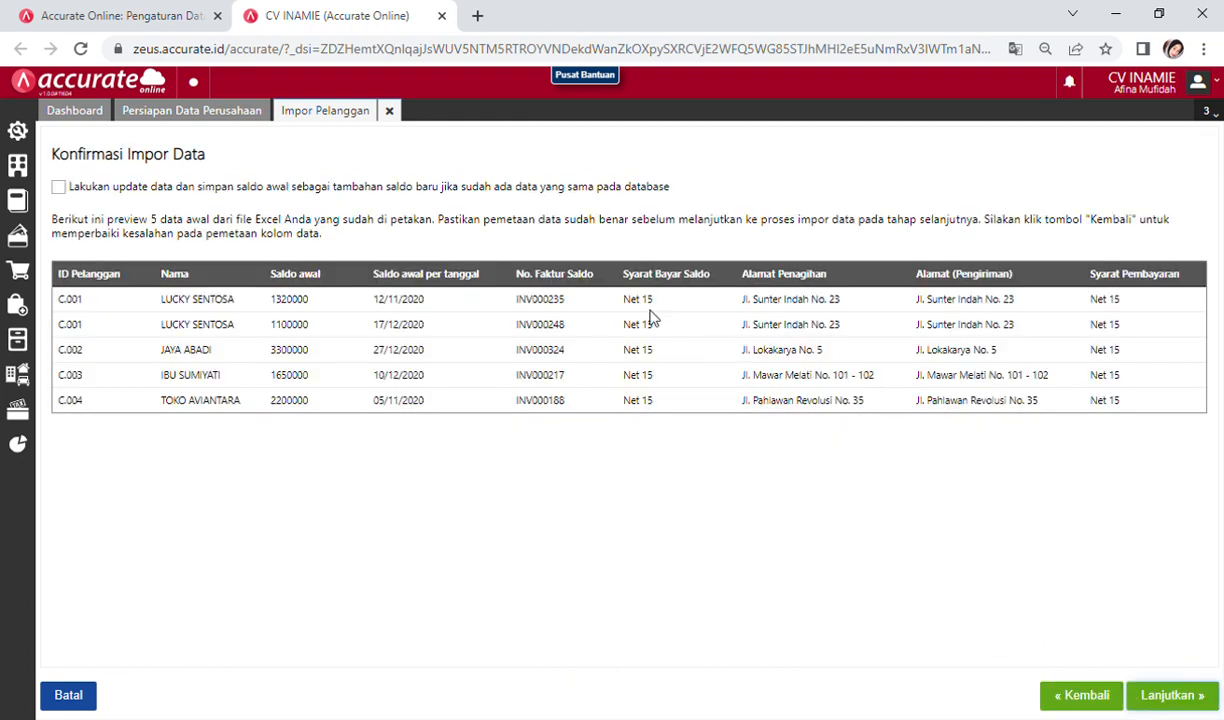
pyautogui.click(58, 187)
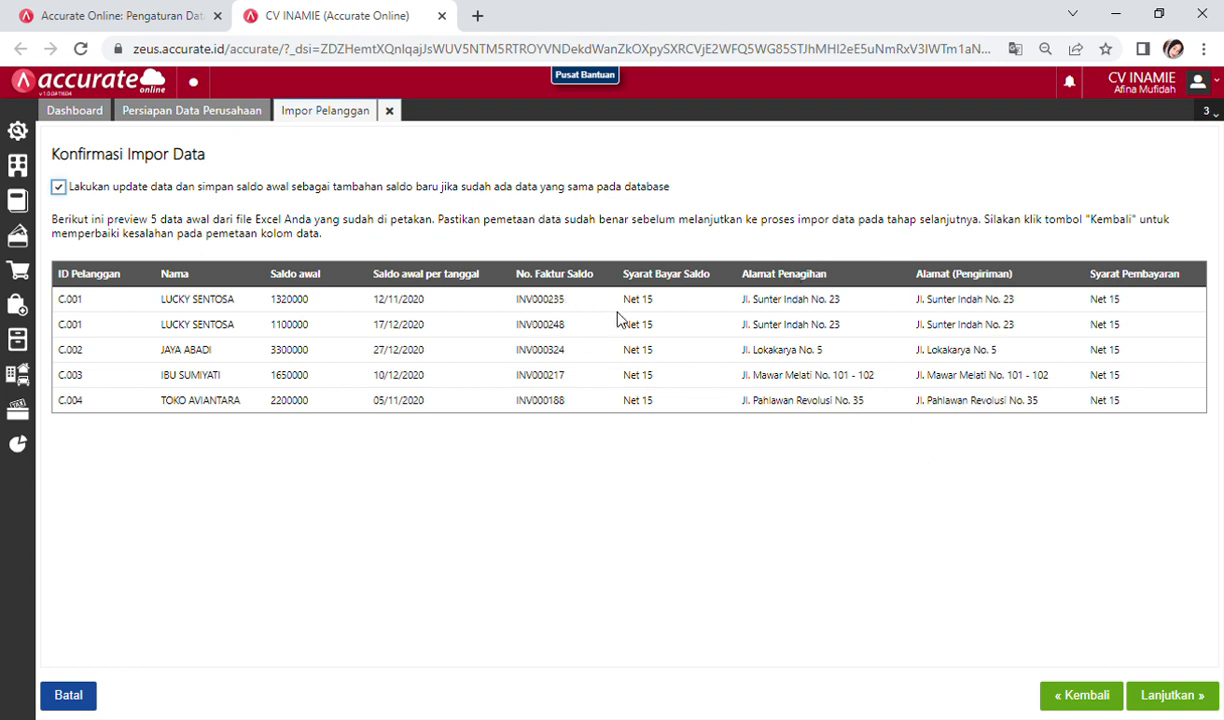
pyautogui.click(1170, 700)
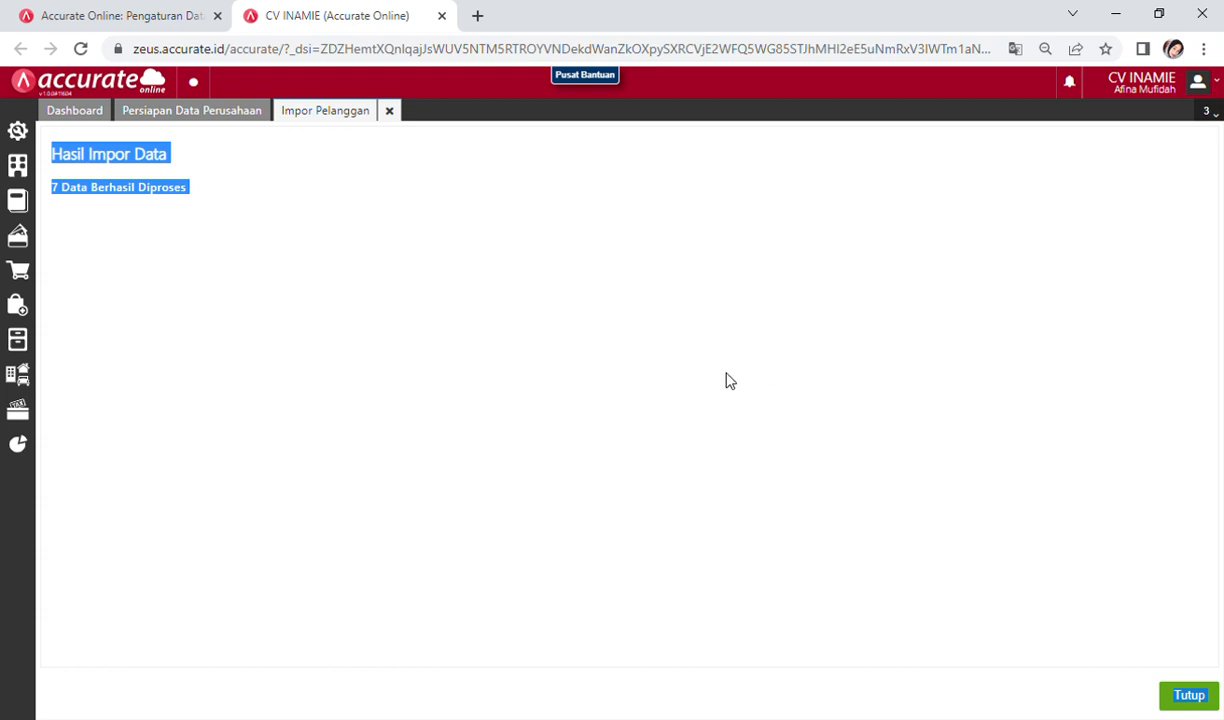
pyautogui.click(103, 198)
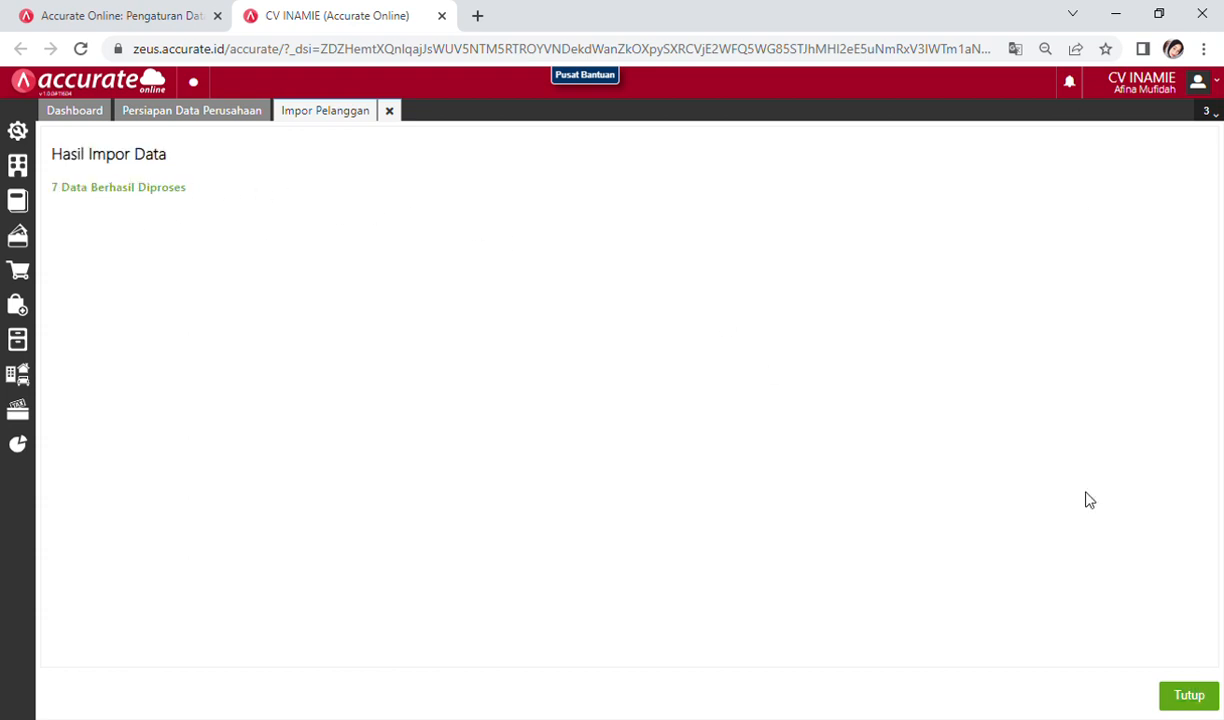
pyautogui.click(1193, 697)
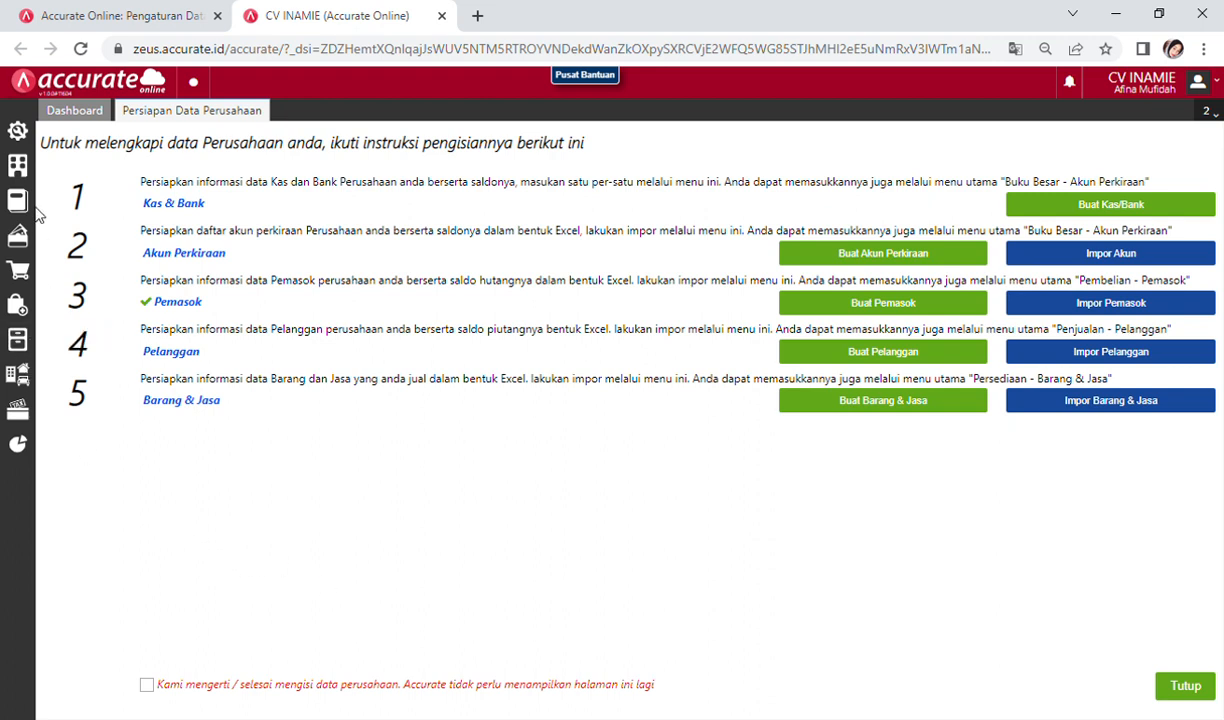
# Step: Open Preferensi from the gear menu and show the Akun Perkiraan default accounts
pyautogui.click(34, 136)
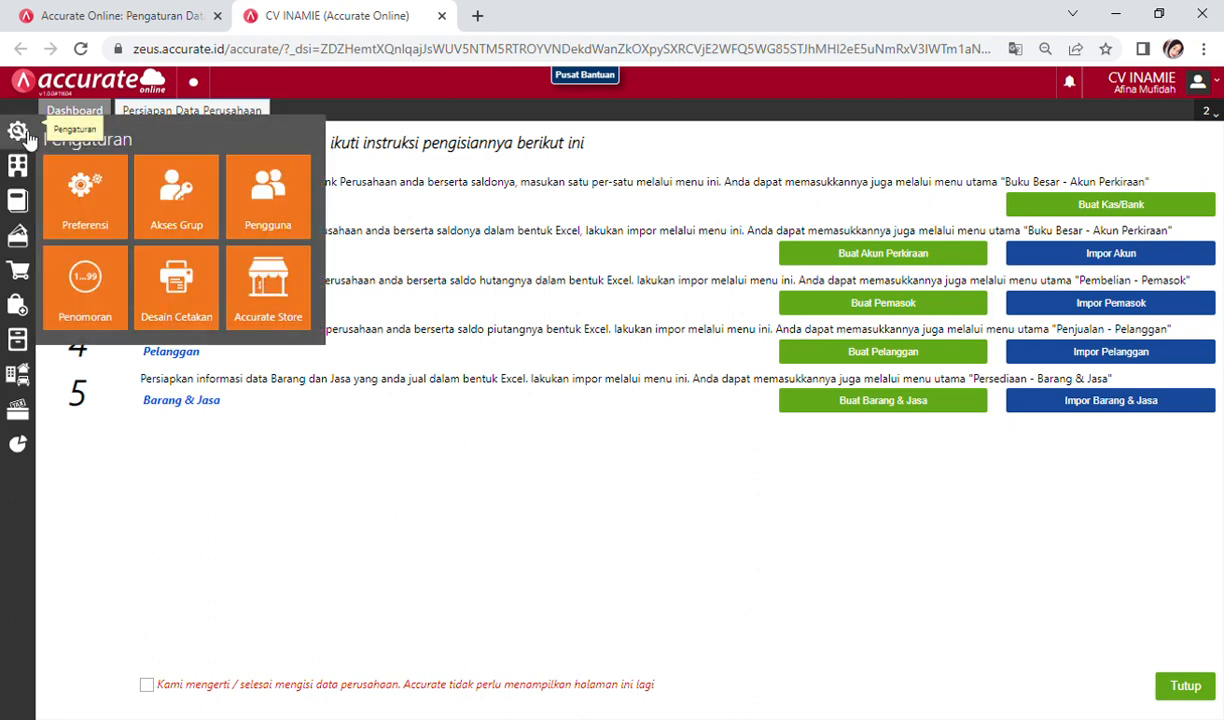
pyautogui.click(60, 182)
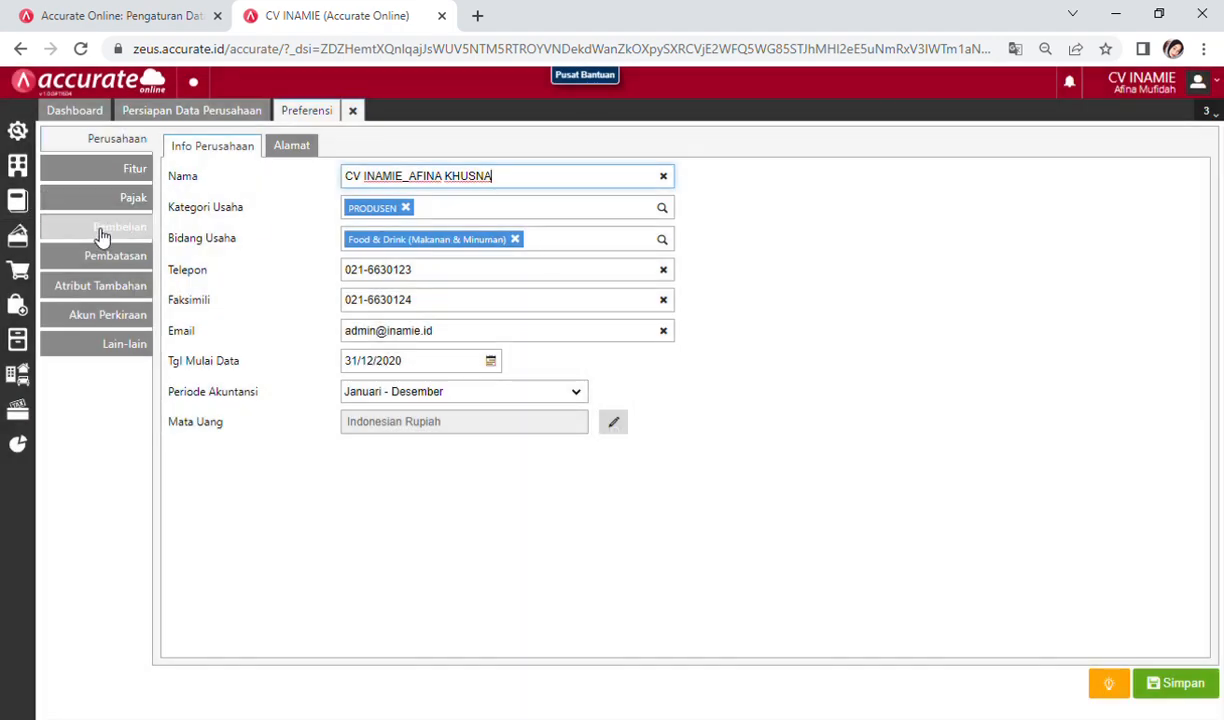
pyautogui.click(112, 325)
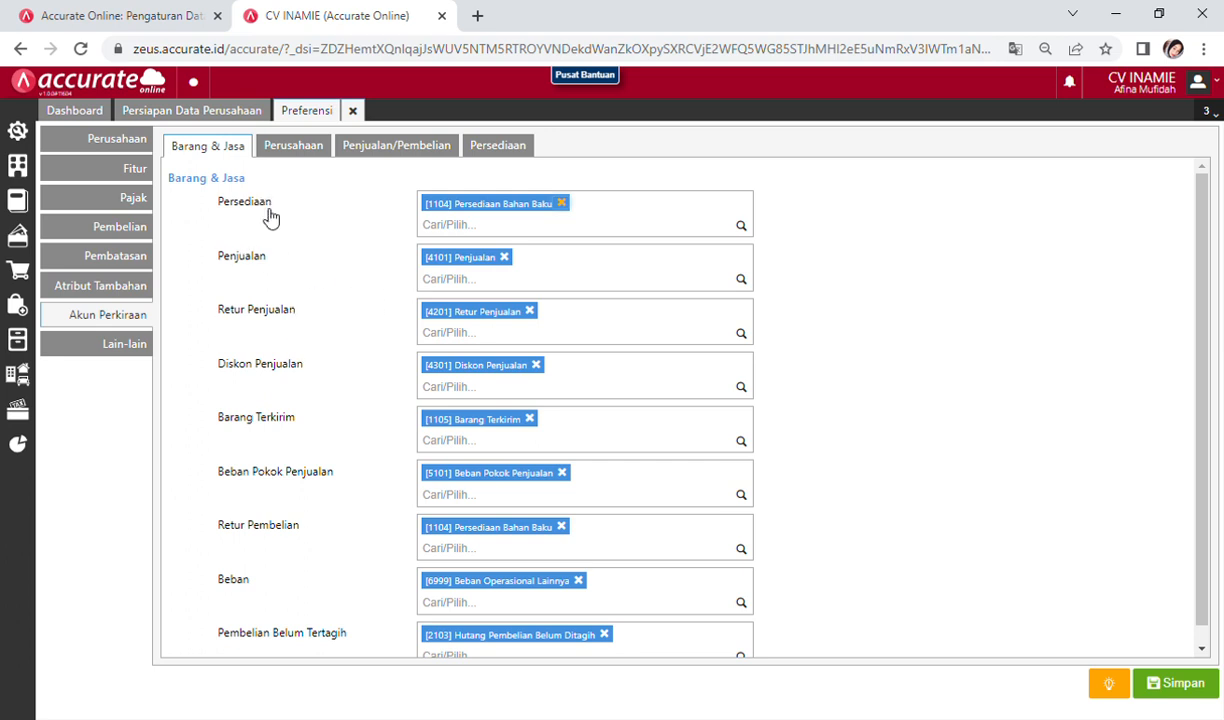
# Step: Add 110401 Persediaan Bahan Penolong and 110403 Persediaan Barang Jadi to the Persediaan defaults
pyautogui.click(475, 226)
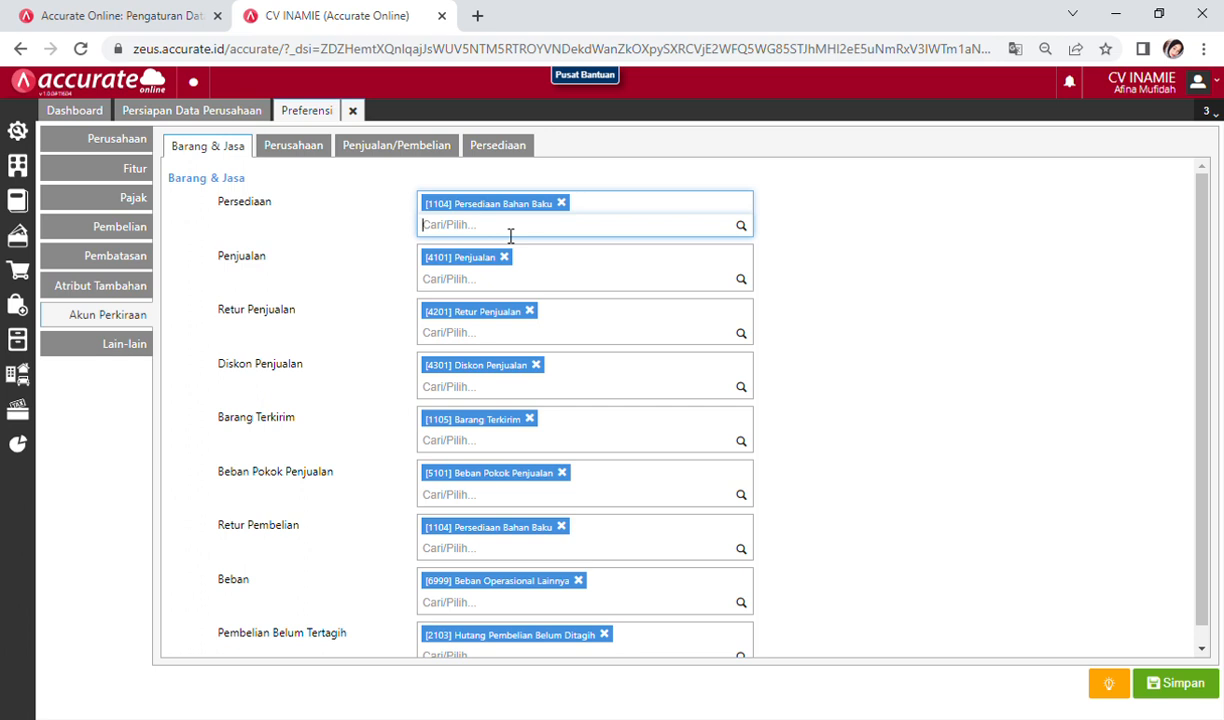
pyautogui.write('PE')
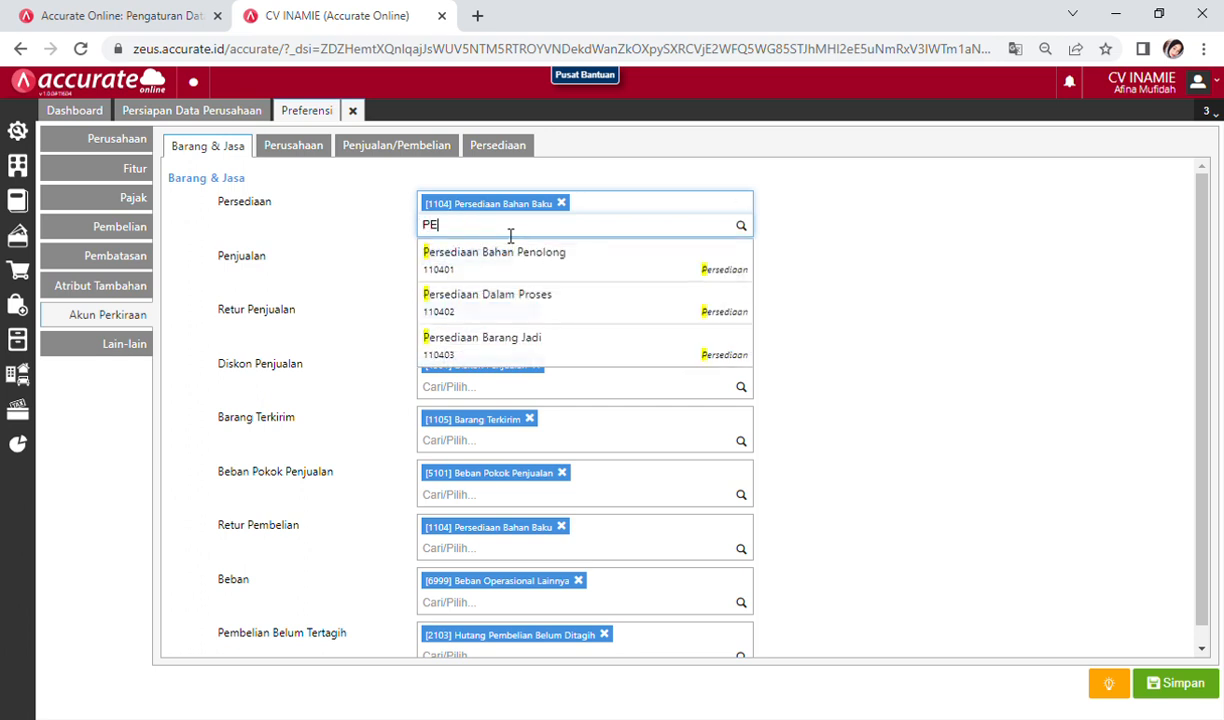
pyautogui.write('NOL')
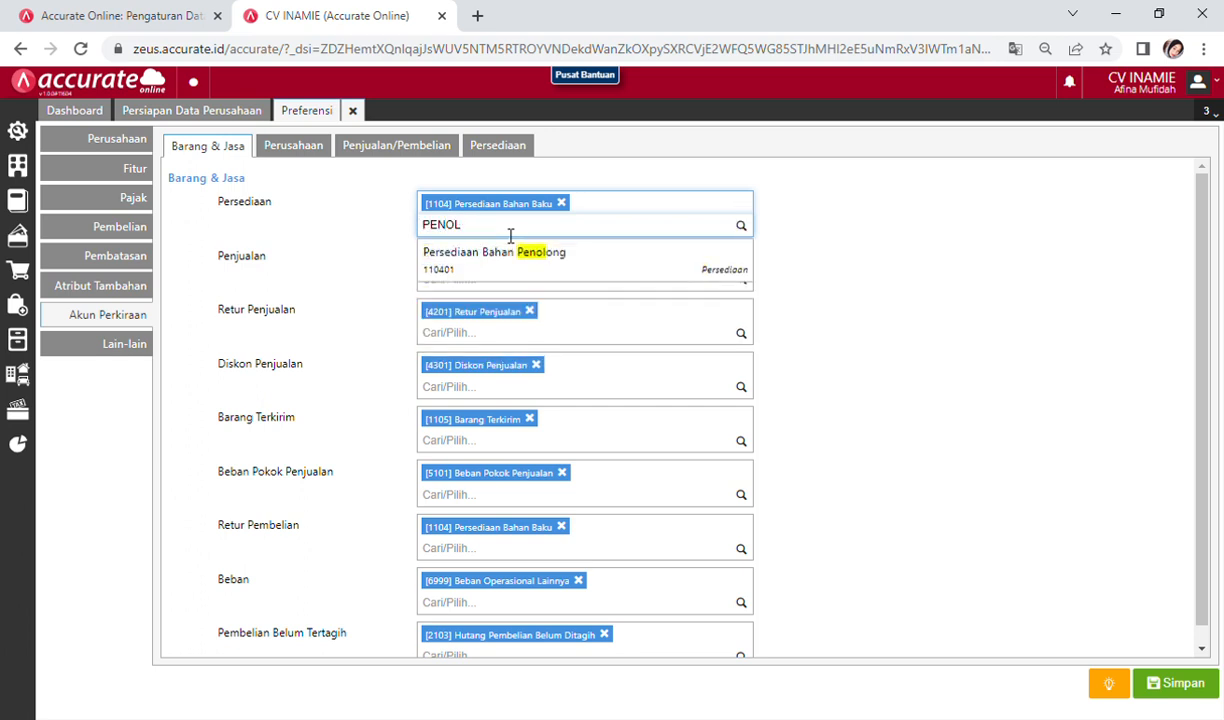
pyautogui.click(511, 268)
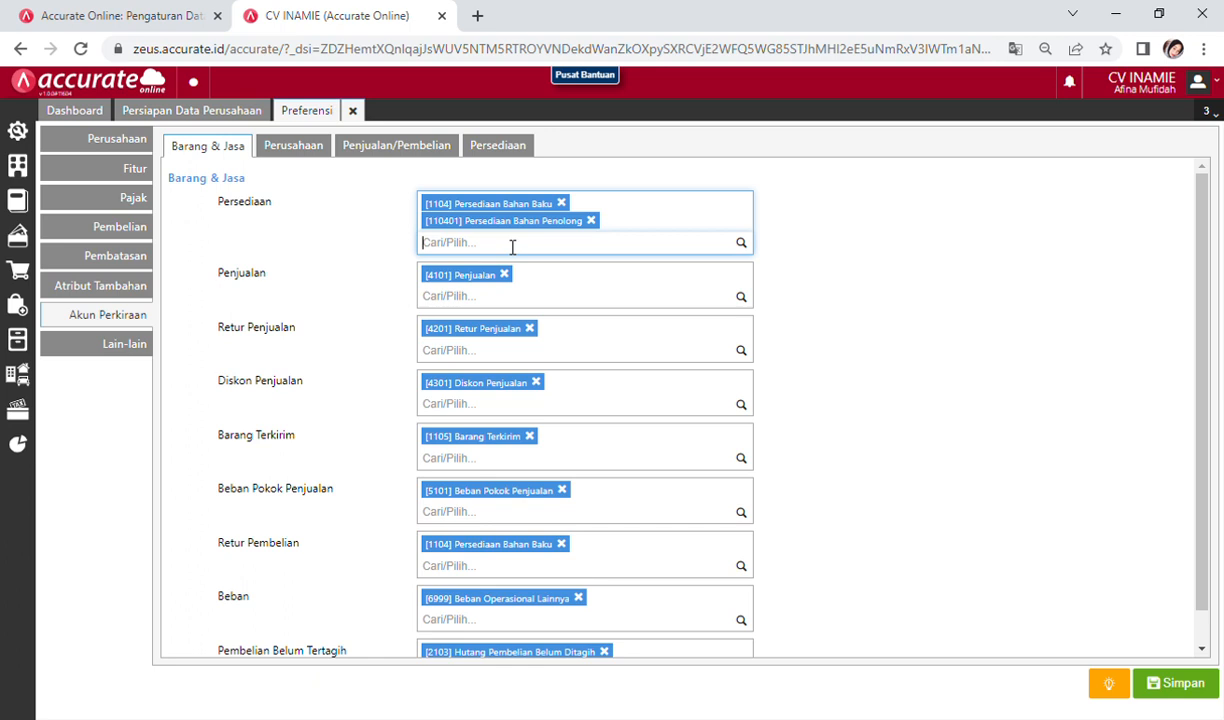
pyautogui.write('PE')
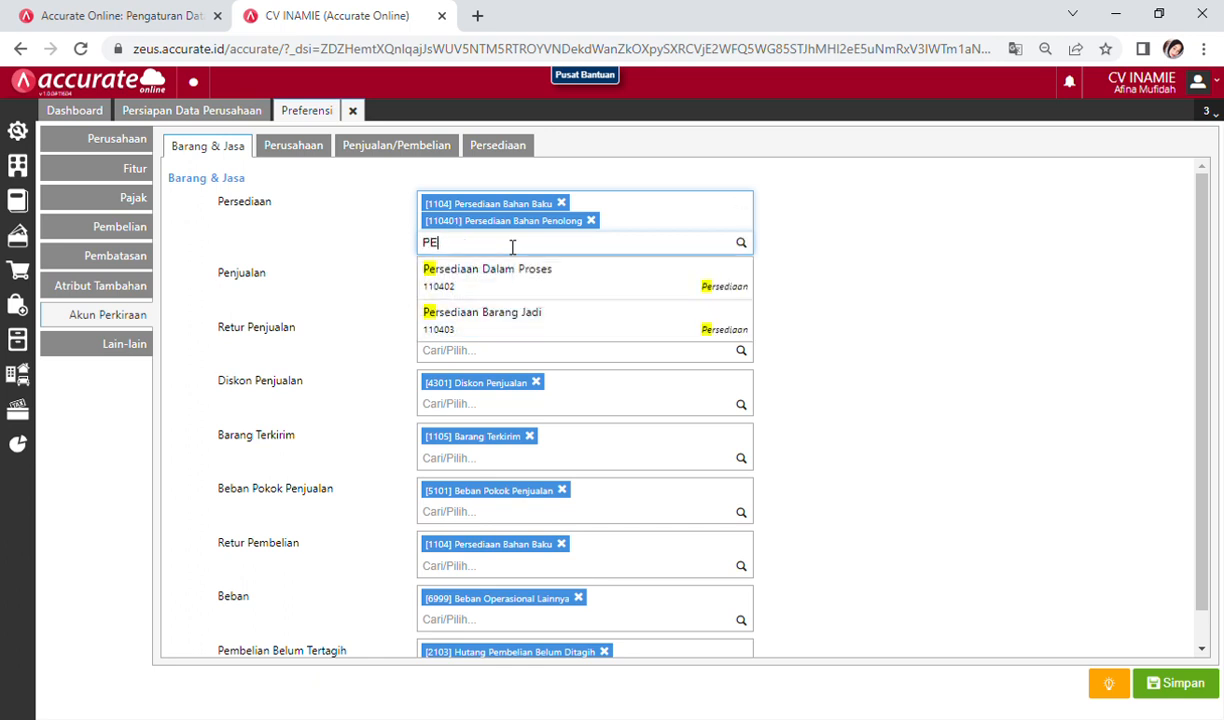
pyautogui.write('RSED')
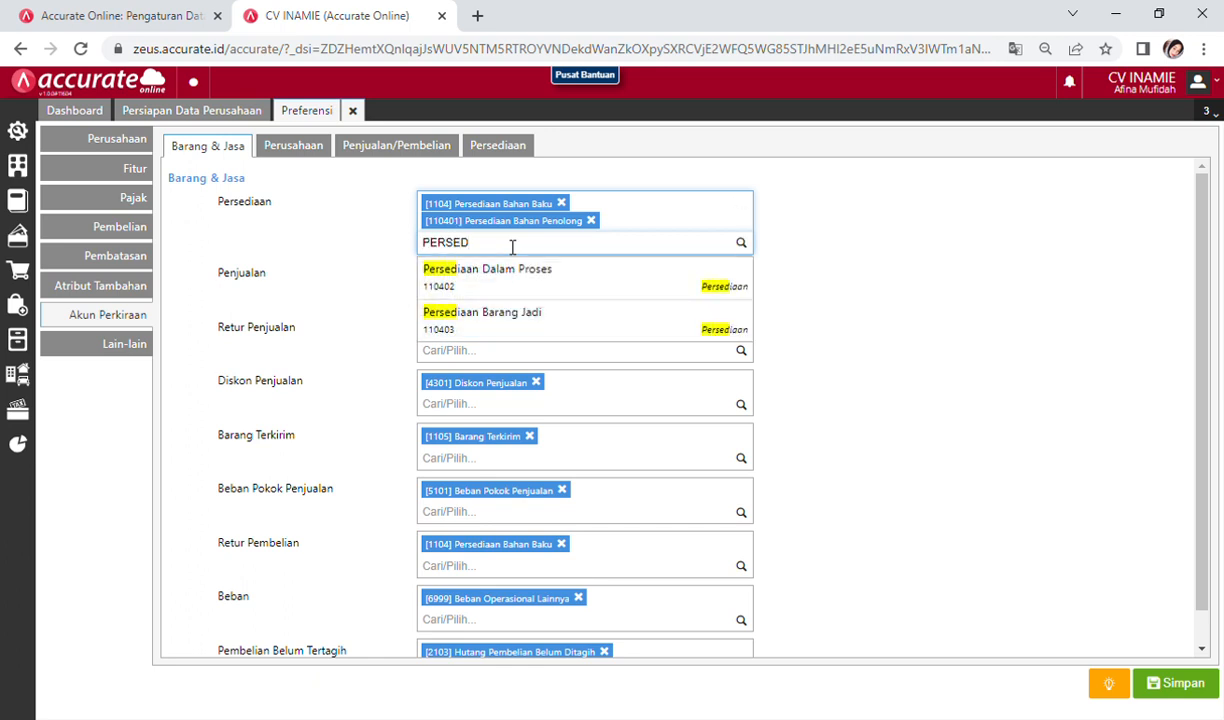
pyautogui.click(503, 326)
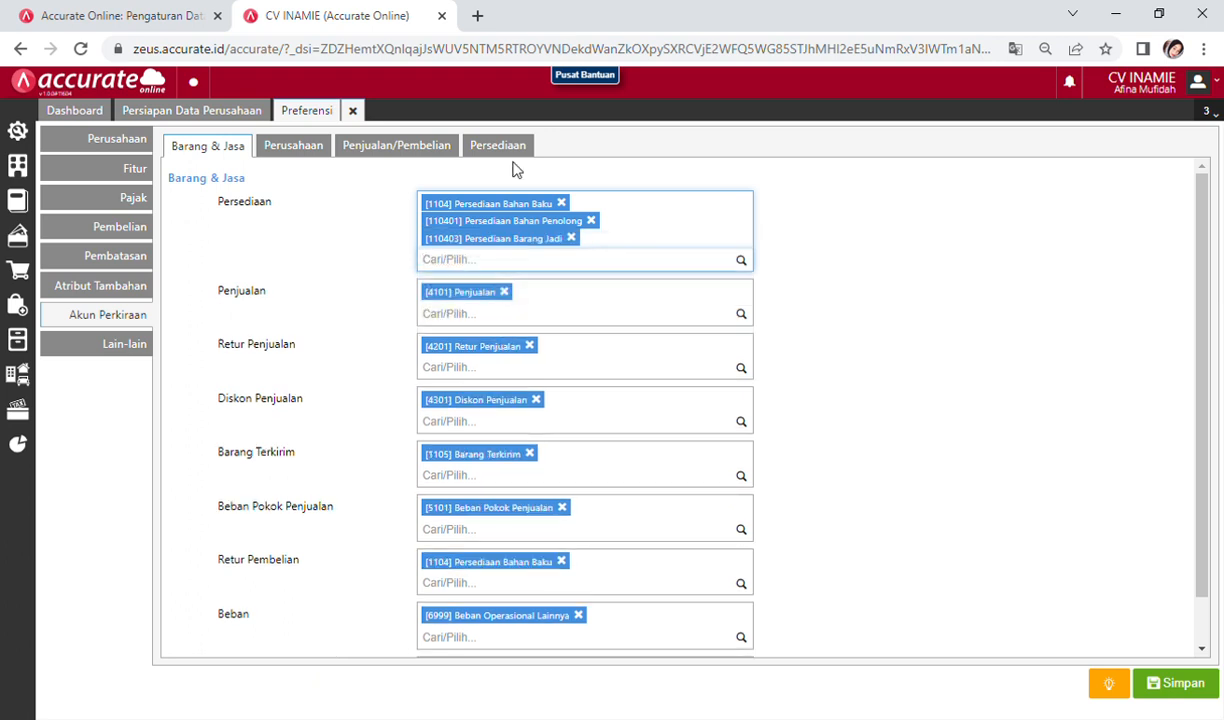
pyautogui.hotkey('alt', 'Tab')
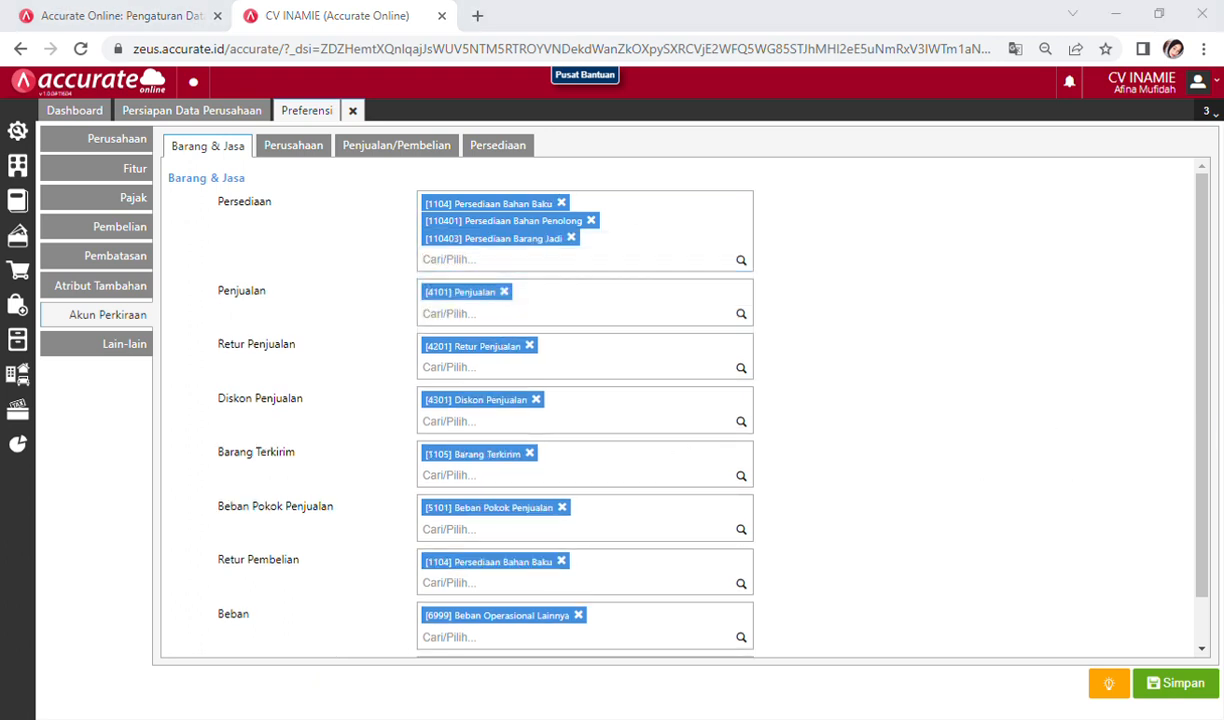
pyautogui.hotkey('alt', 'Tab')
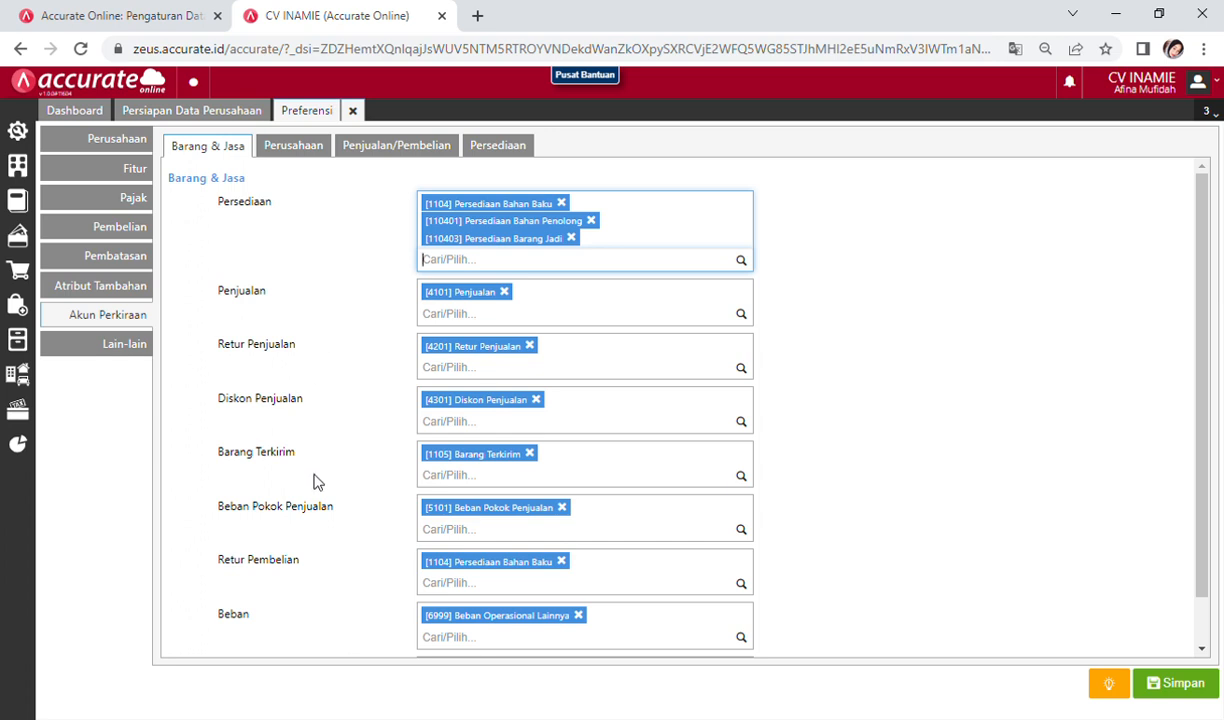
# Step: Add 110401 Persediaan Bahan Penolong and 110403 Persediaan Barang Jadi to Retur Pembelian
pyautogui.scroll(-1, 320, 490)
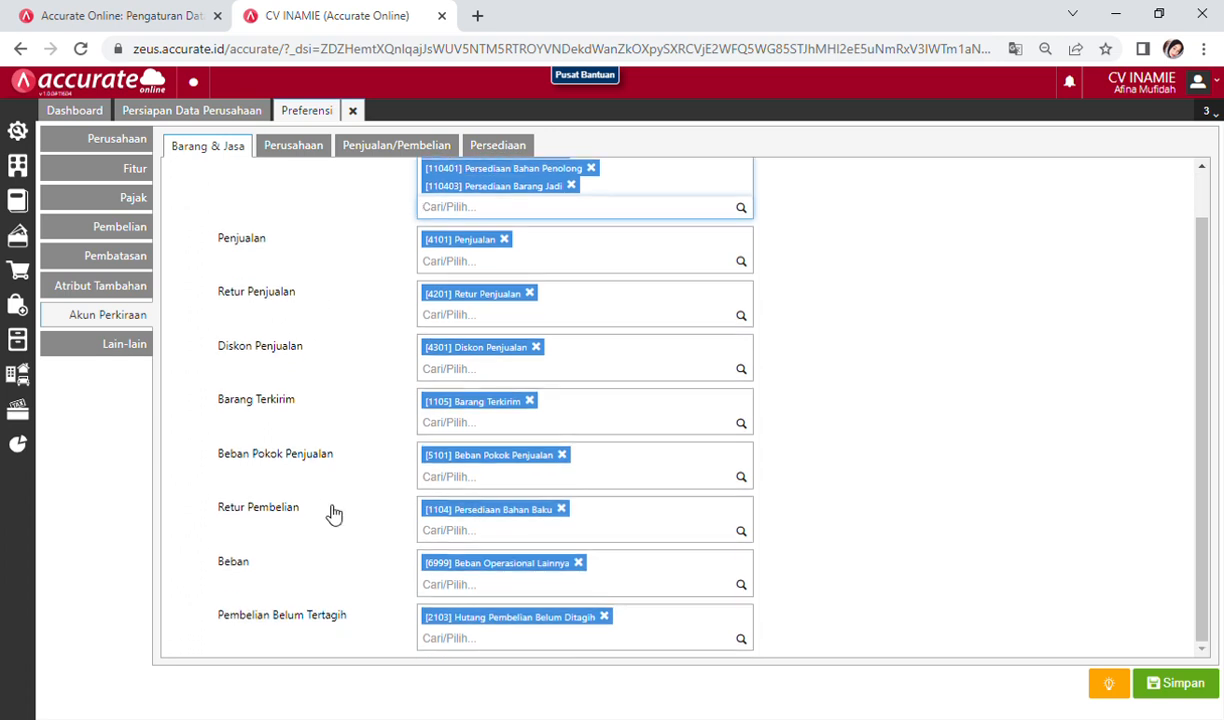
pyautogui.click(530, 546)
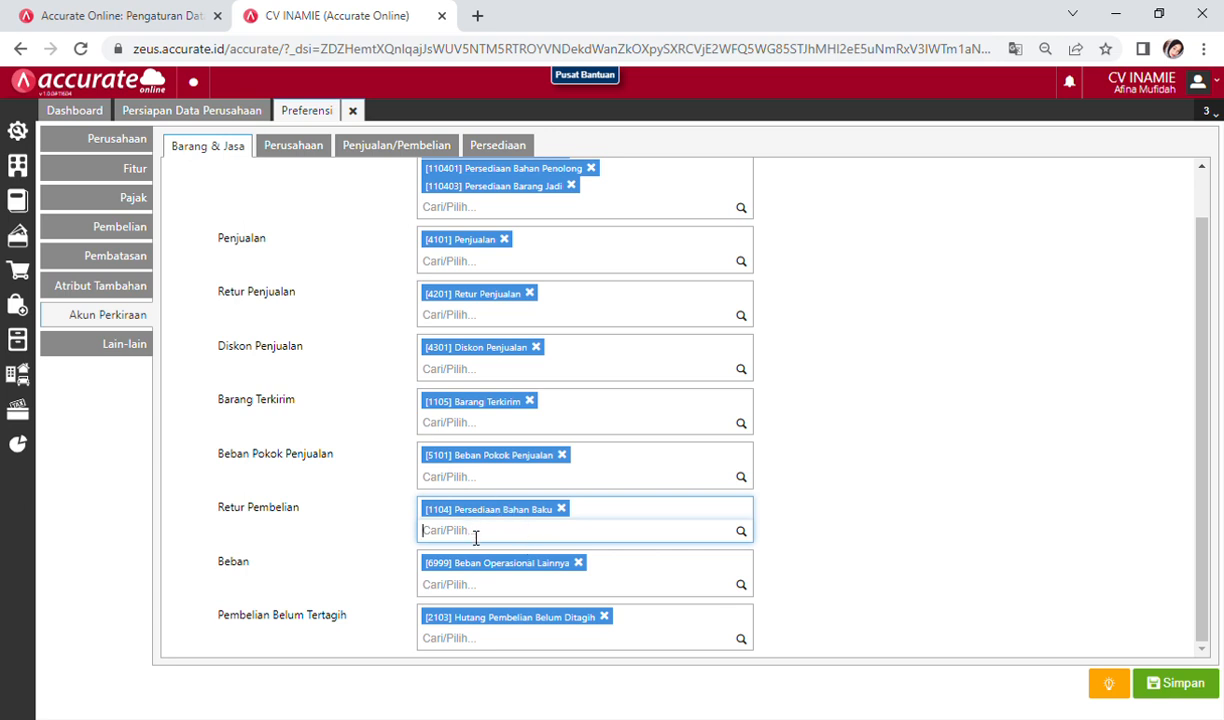
pyautogui.write('PENOL')
pyautogui.click(497, 567)
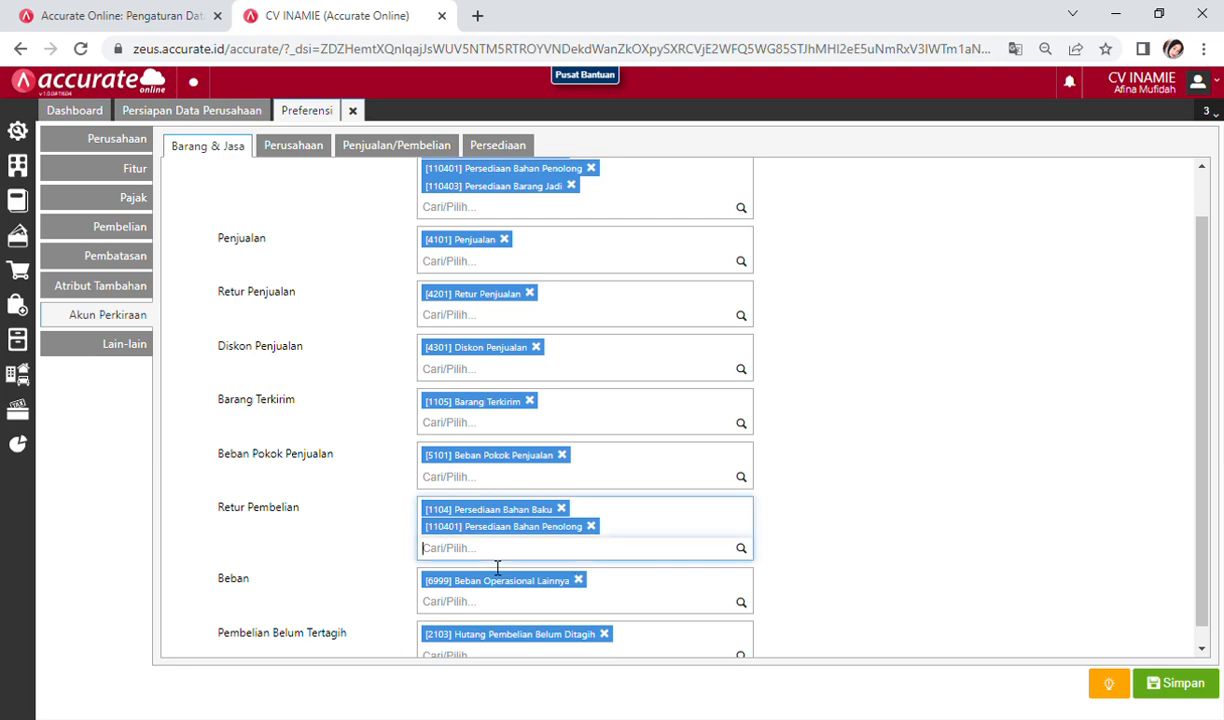
pyautogui.write('BAR')
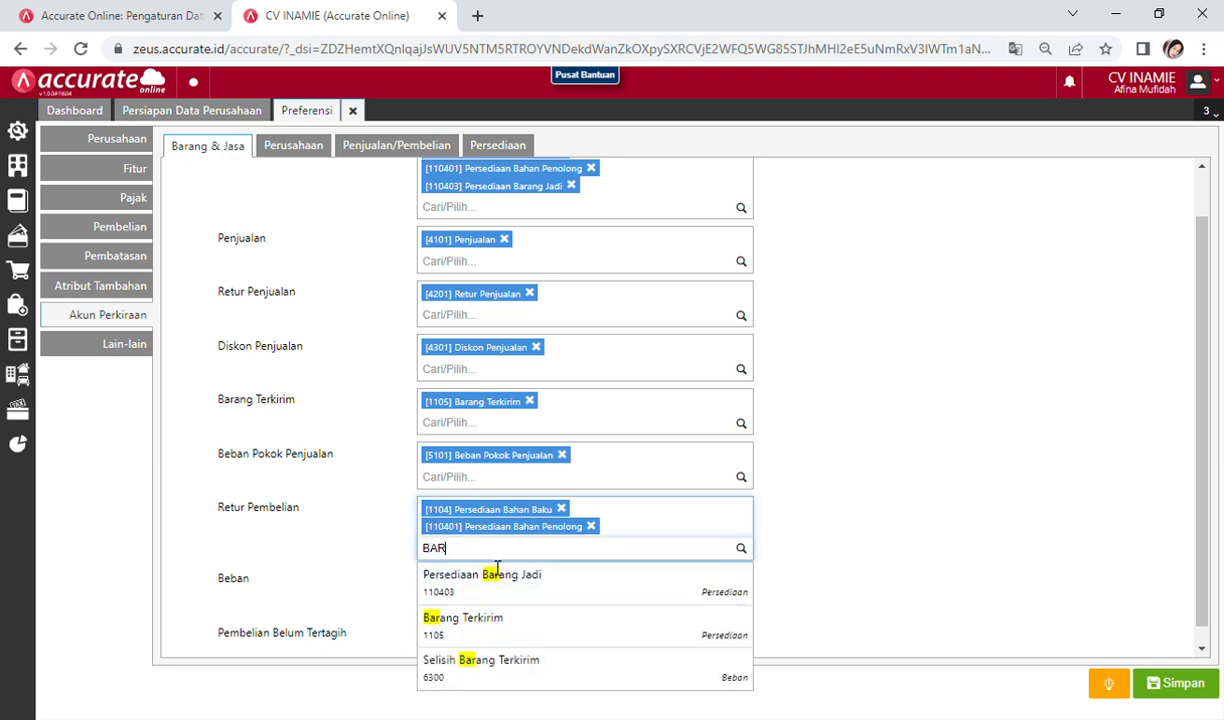
pyautogui.click(496, 595)
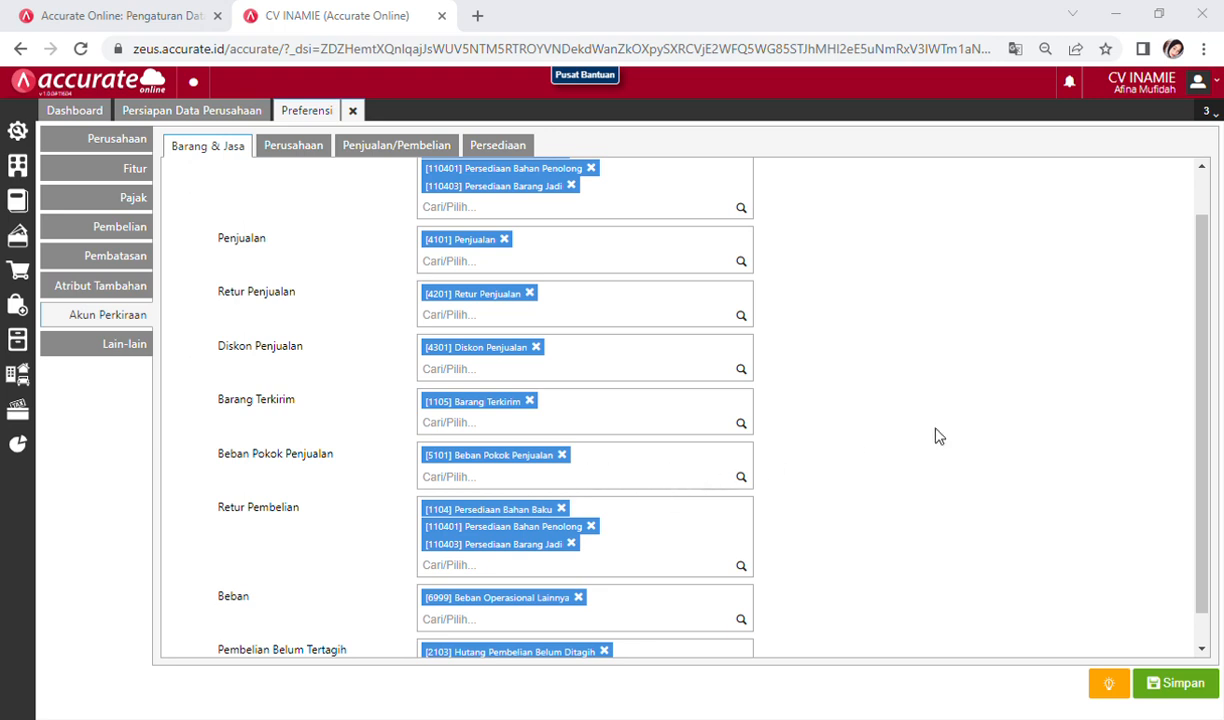
# Step: Review the account preferences and save them with Simpan
pyautogui.scroll(1, 480, 395)
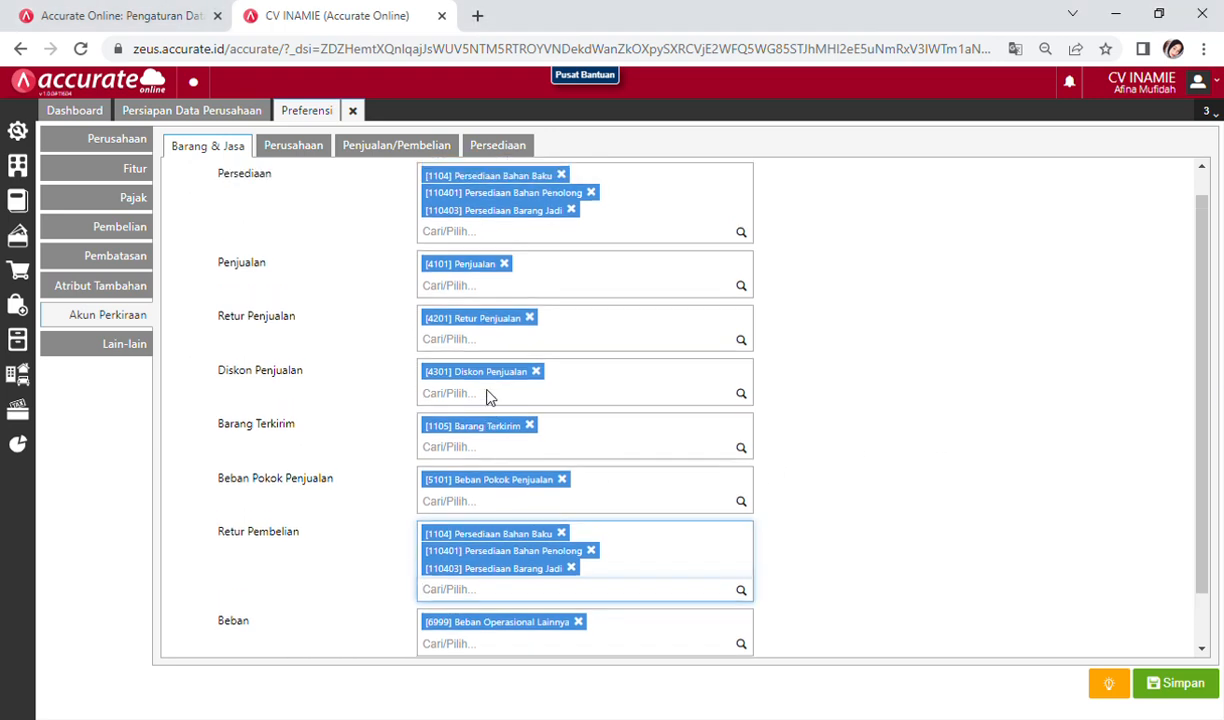
pyautogui.scroll(-2, 400, 368)
pyautogui.scroll(2, 382, 369)
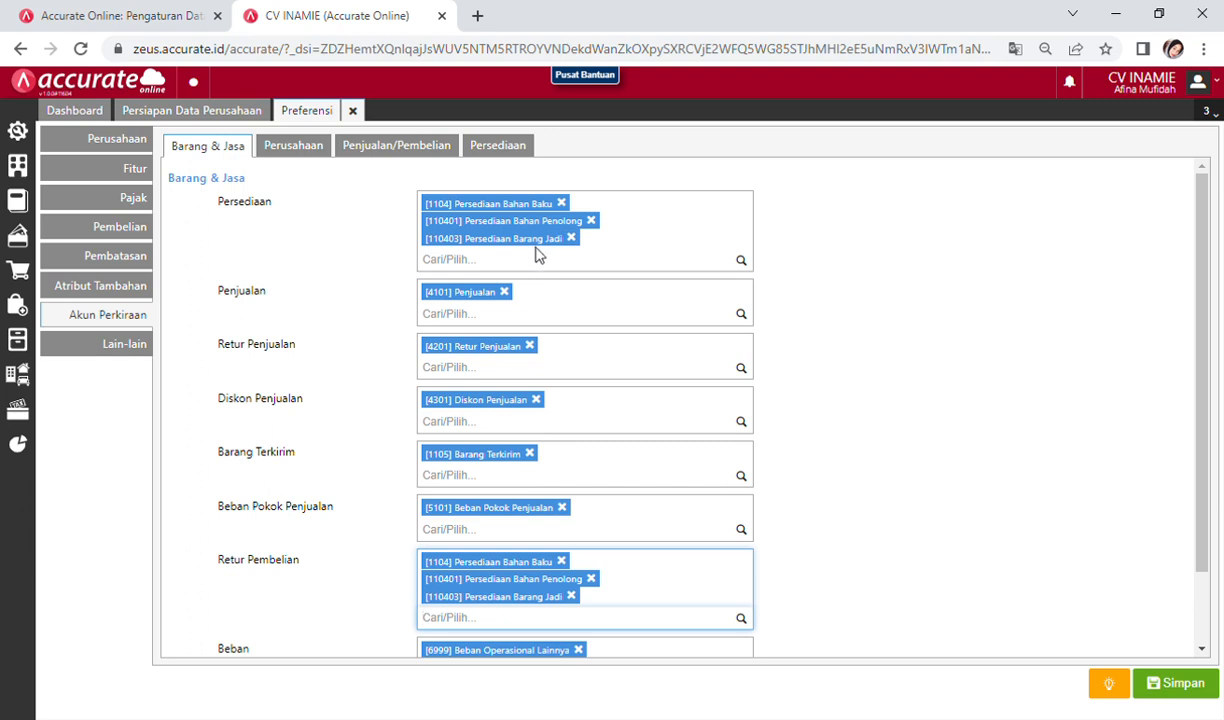
pyautogui.scroll(-2, 545, 390)
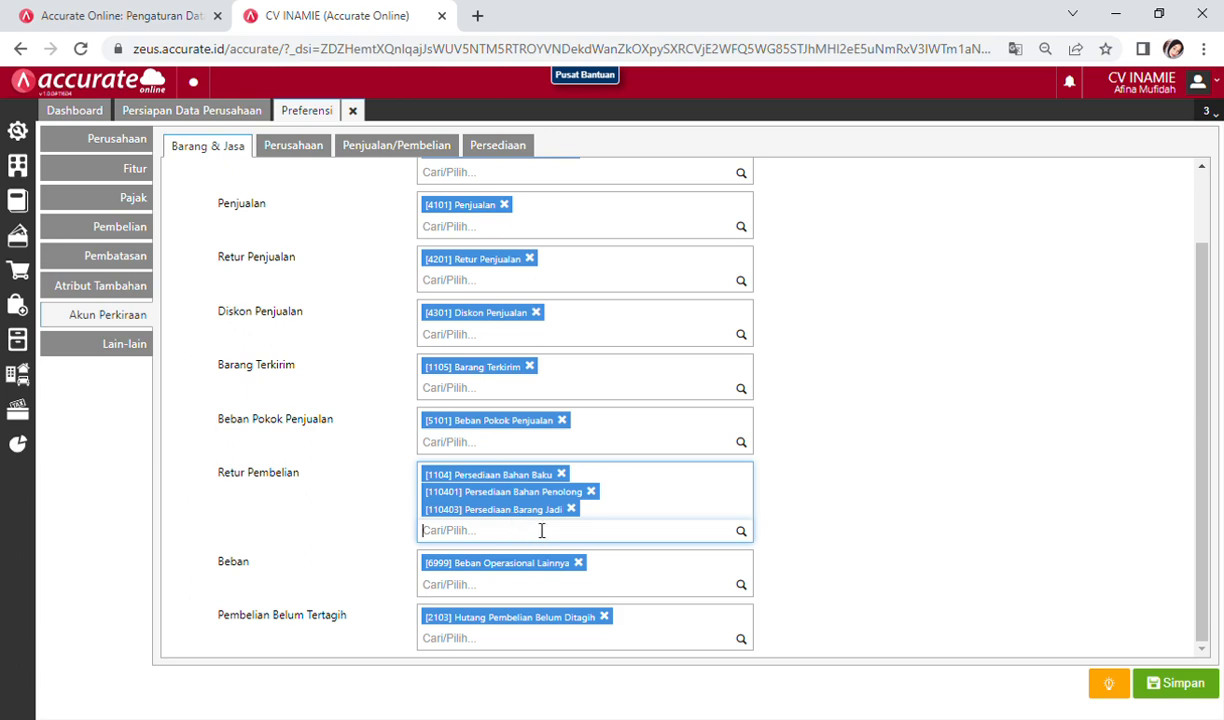
pyautogui.click(1183, 690)
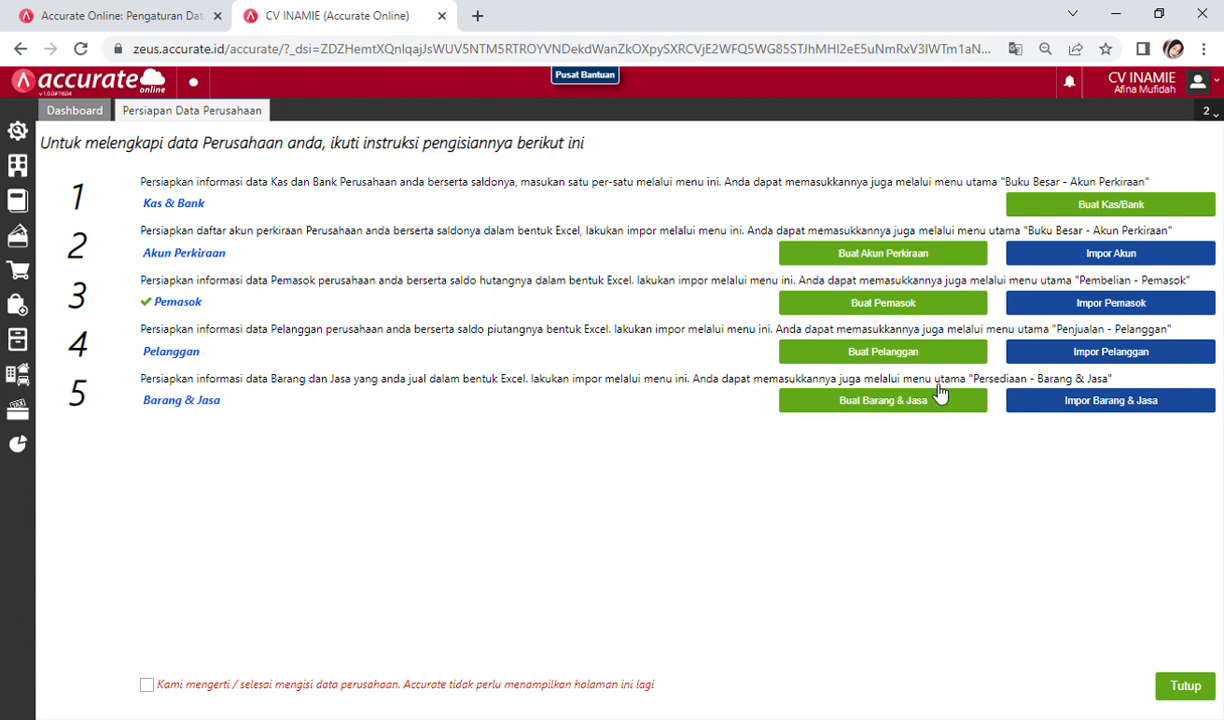
# Step: Start the goods and services import and upload 4. Daftar Barang (2).xls
pyautogui.click(1165, 403)
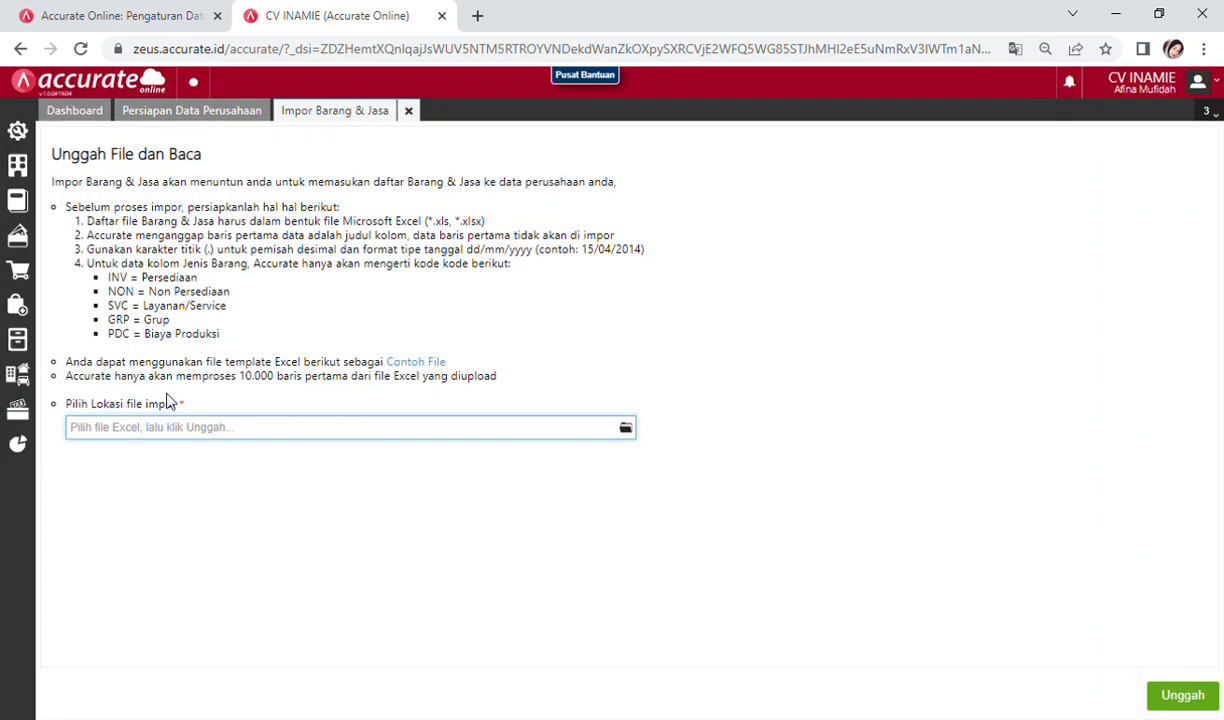
pyautogui.click(622, 432)
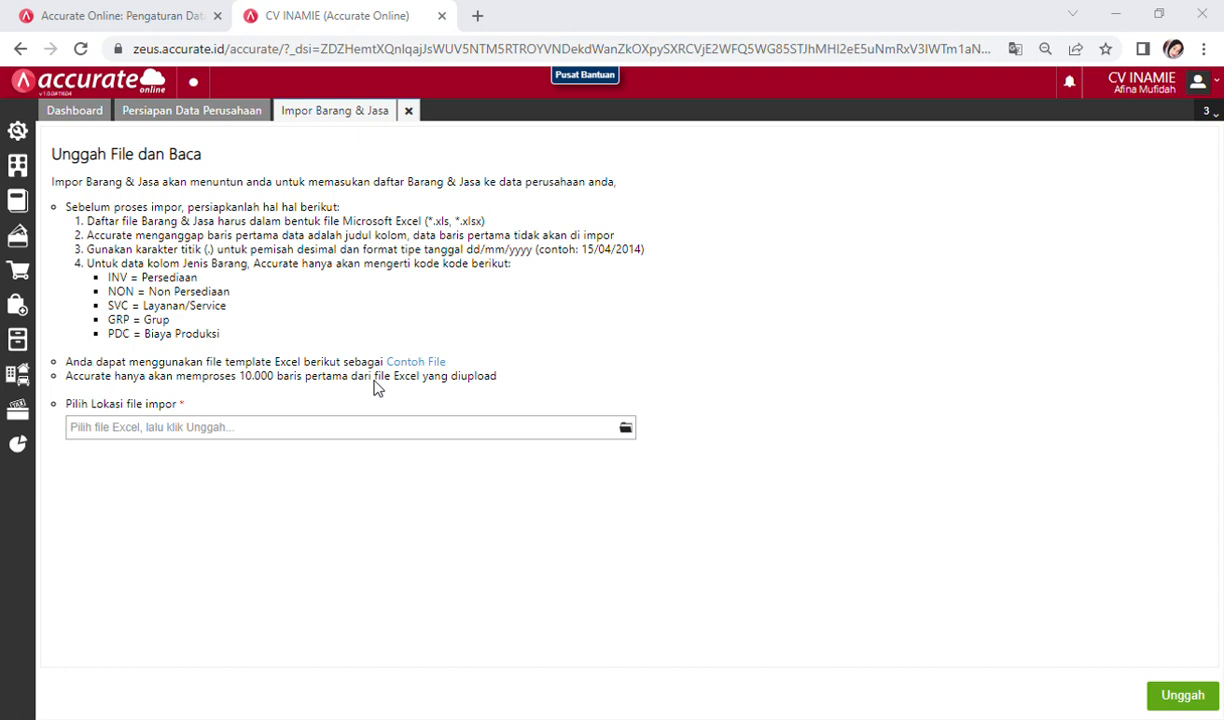
pyautogui.click(763, 587)
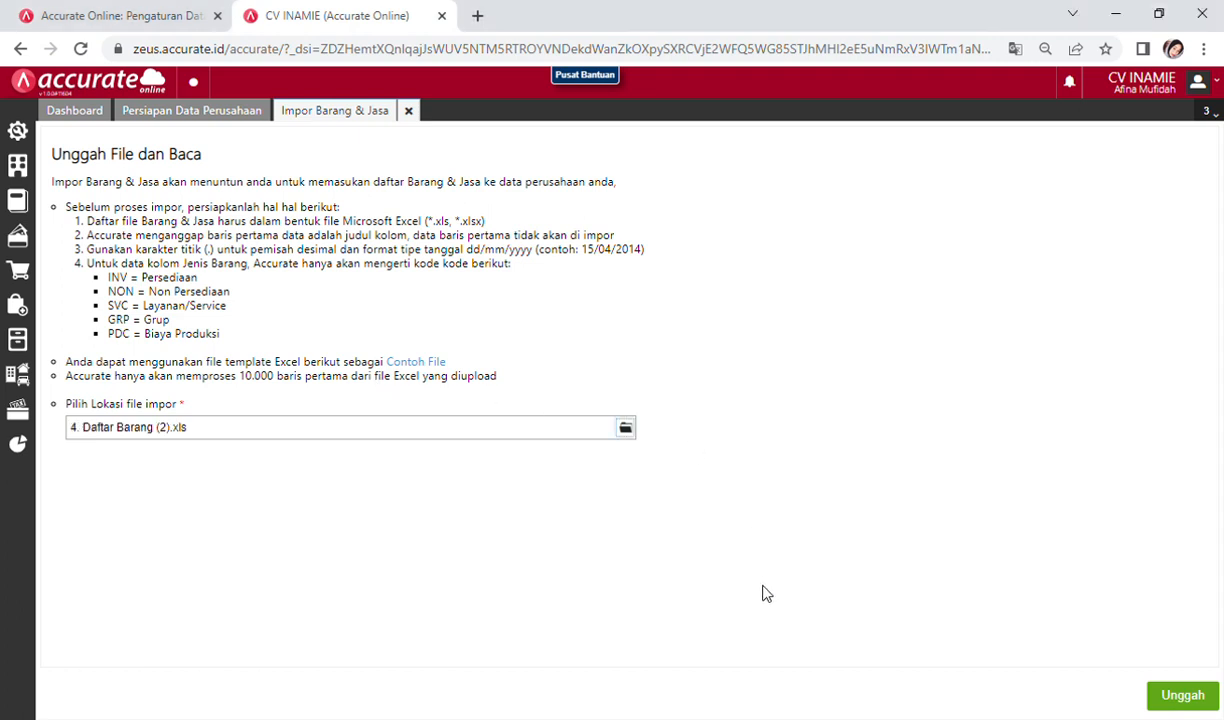
pyautogui.click(1172, 699)
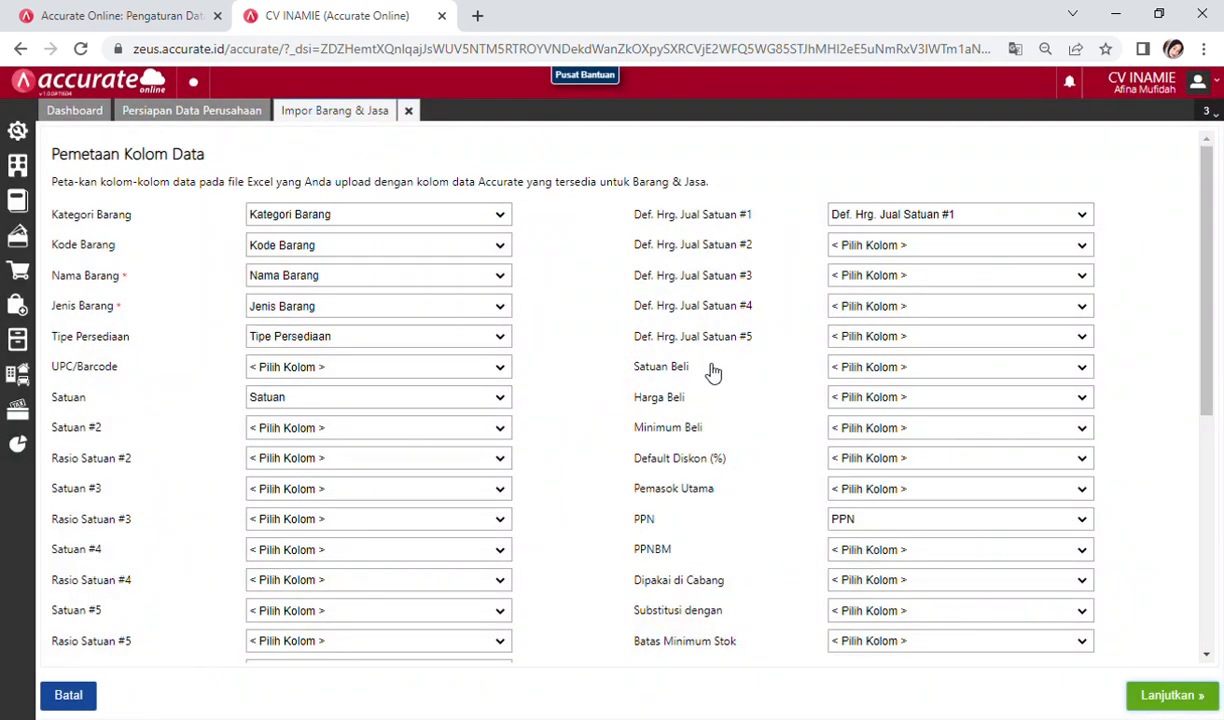
# Step: Accept the mapping, allow updates with opening balances, and import the 8 items
pyautogui.click(1165, 694)
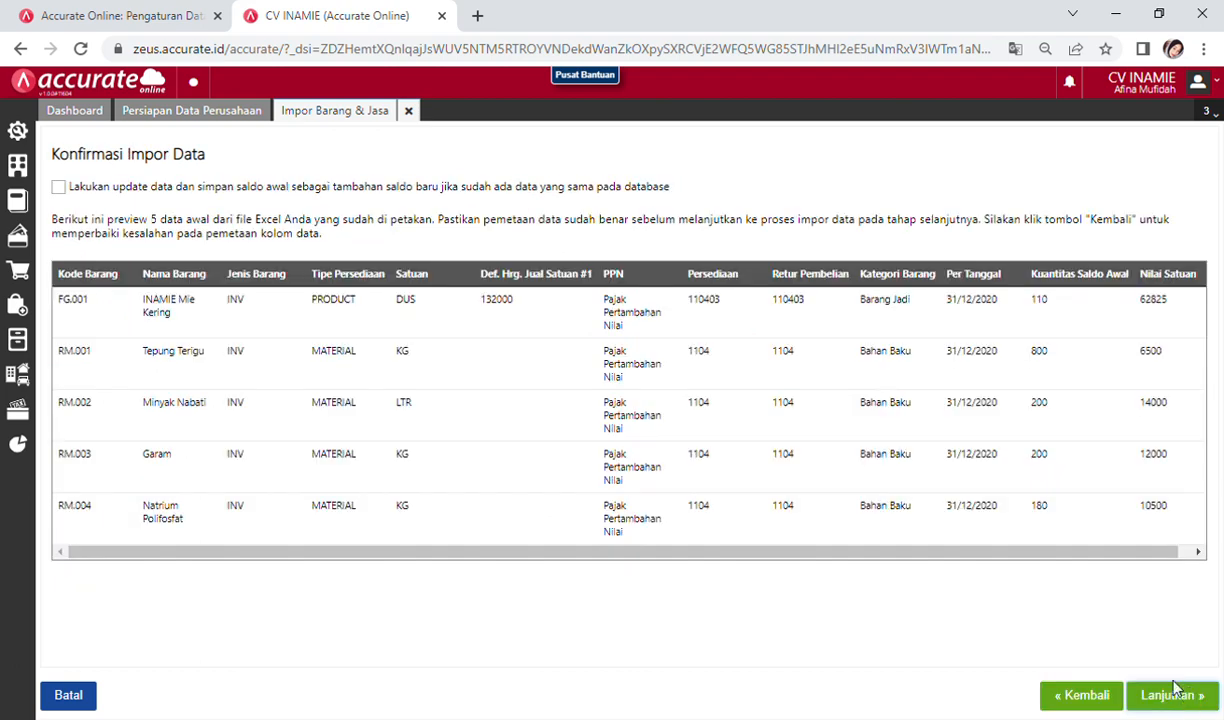
pyautogui.click(59, 187)
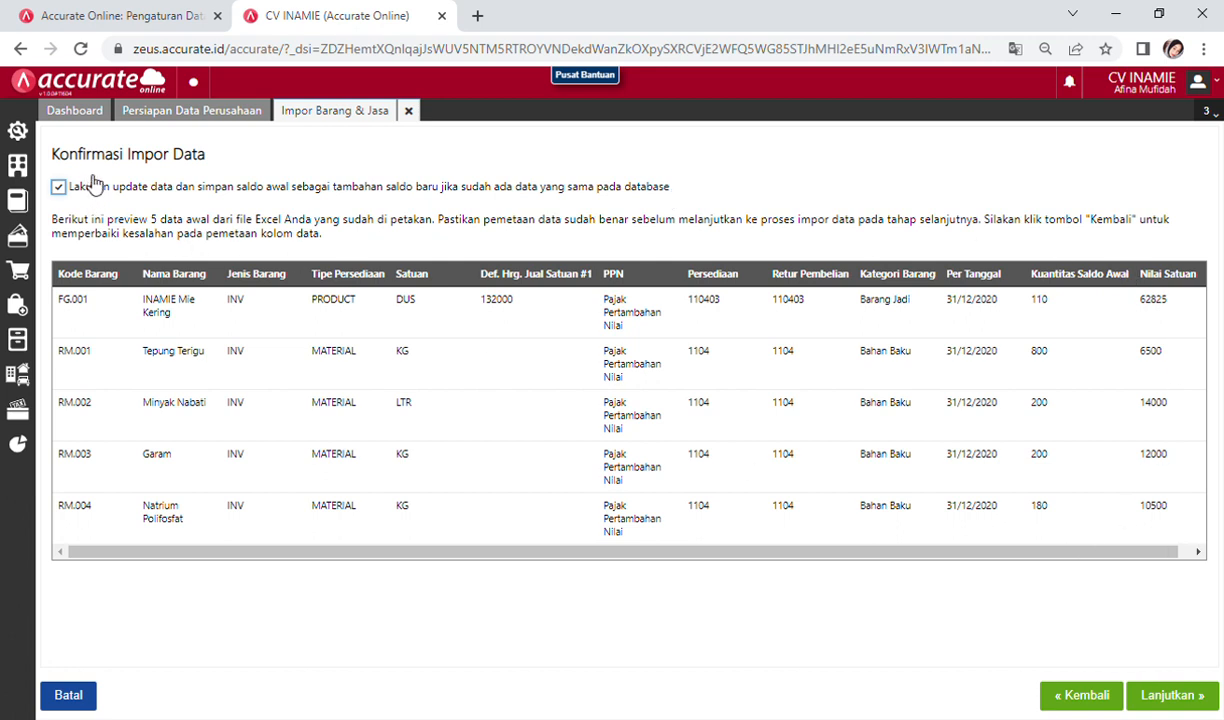
pyautogui.click(1172, 695)
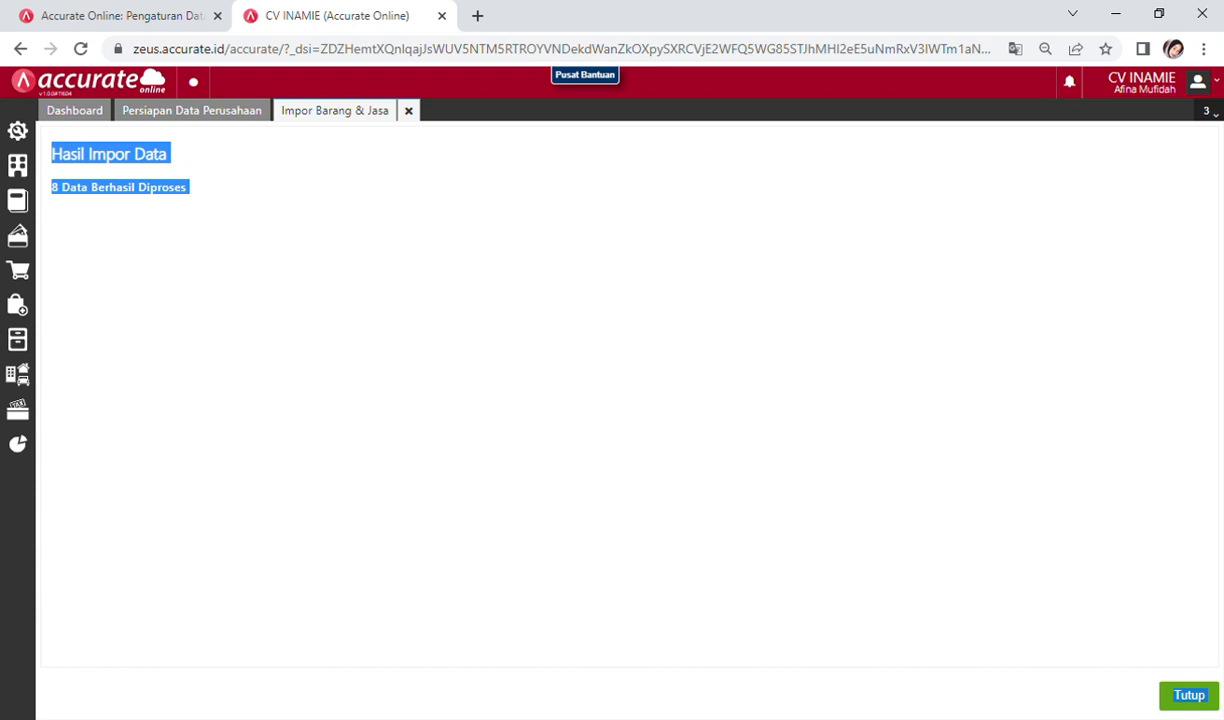
pyautogui.click(968, 236)
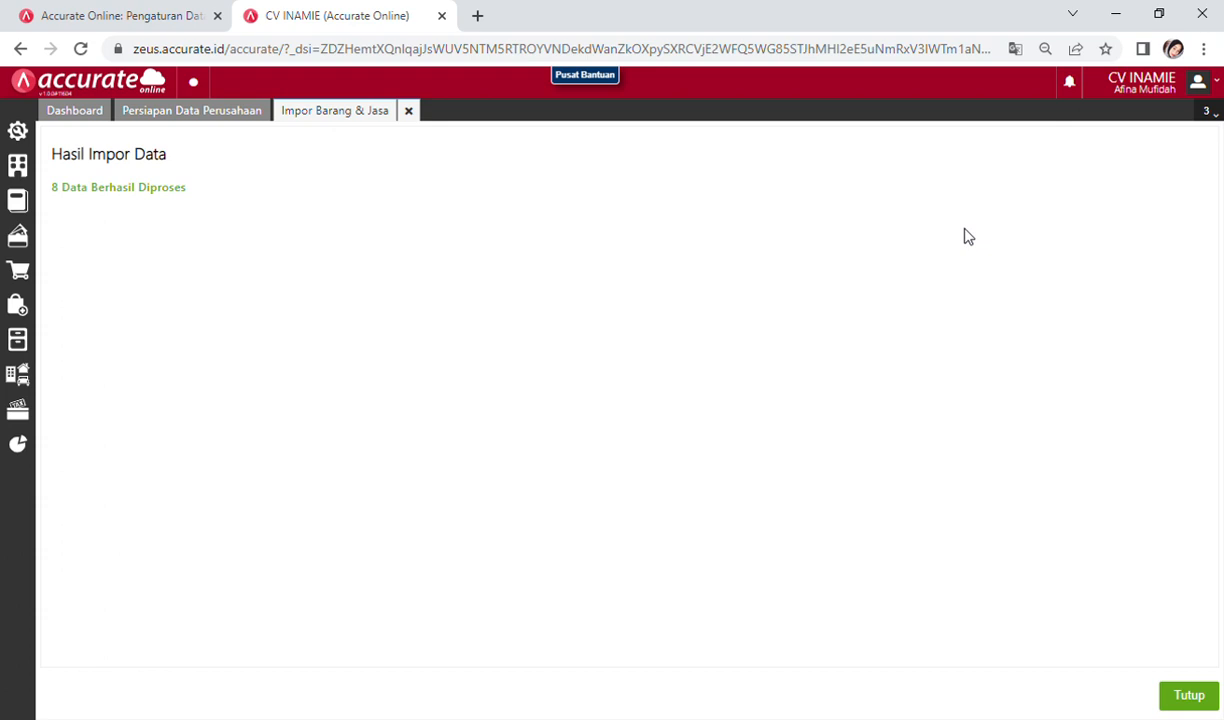
# Step: Close the import results and briefly open, then dismiss, the inventory module menu
pyautogui.click(1191, 695)
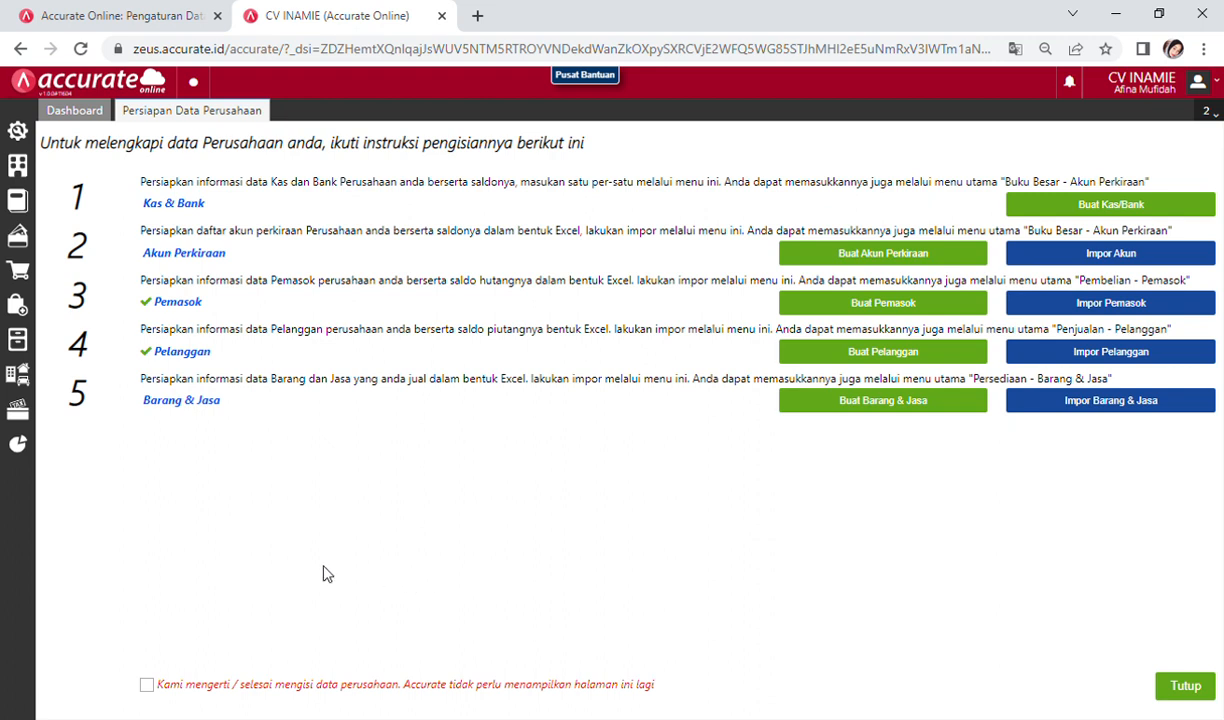
pyautogui.click(25, 345)
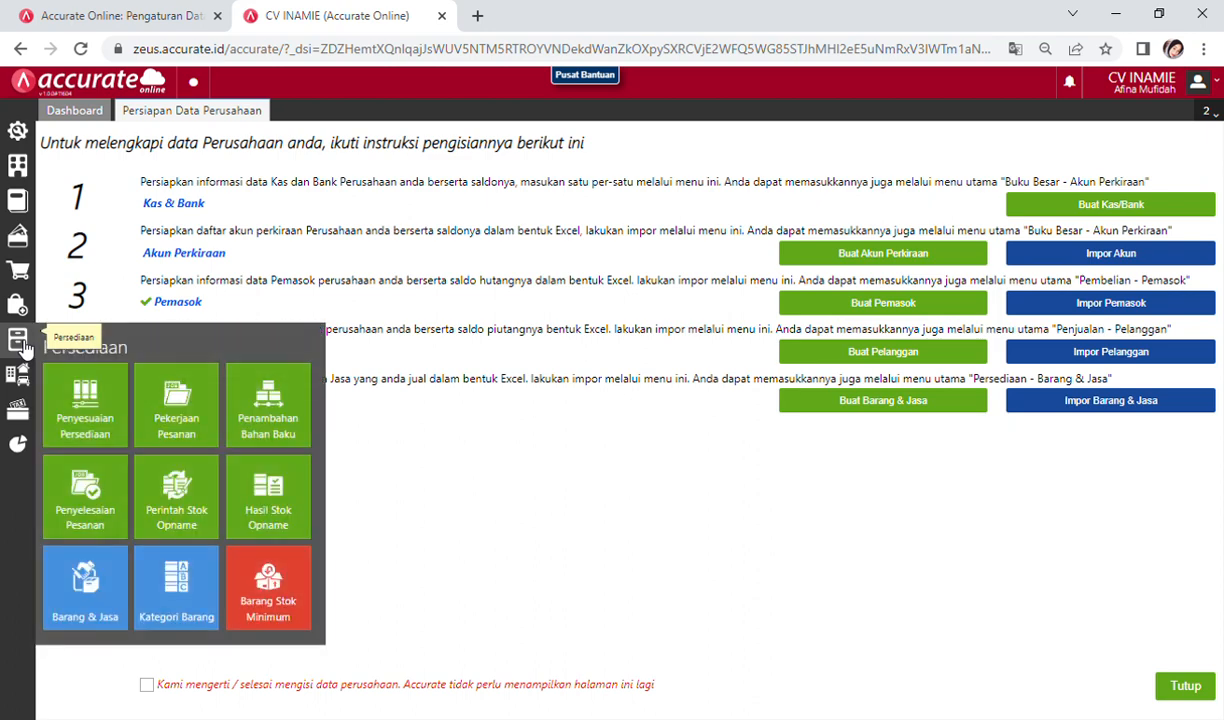
pyautogui.click(400, 505)
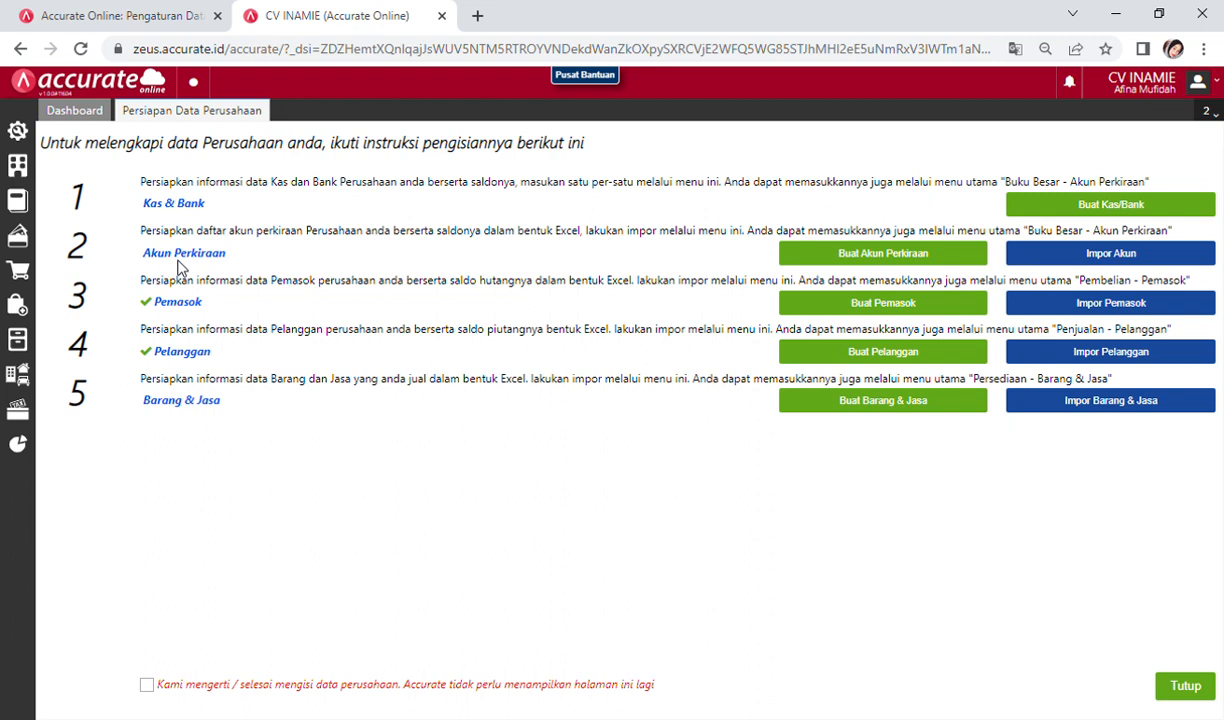
# Step: Review the imported accounts in the Akun Perkiraan list view, then close that tab
pyautogui.click(31, 206)
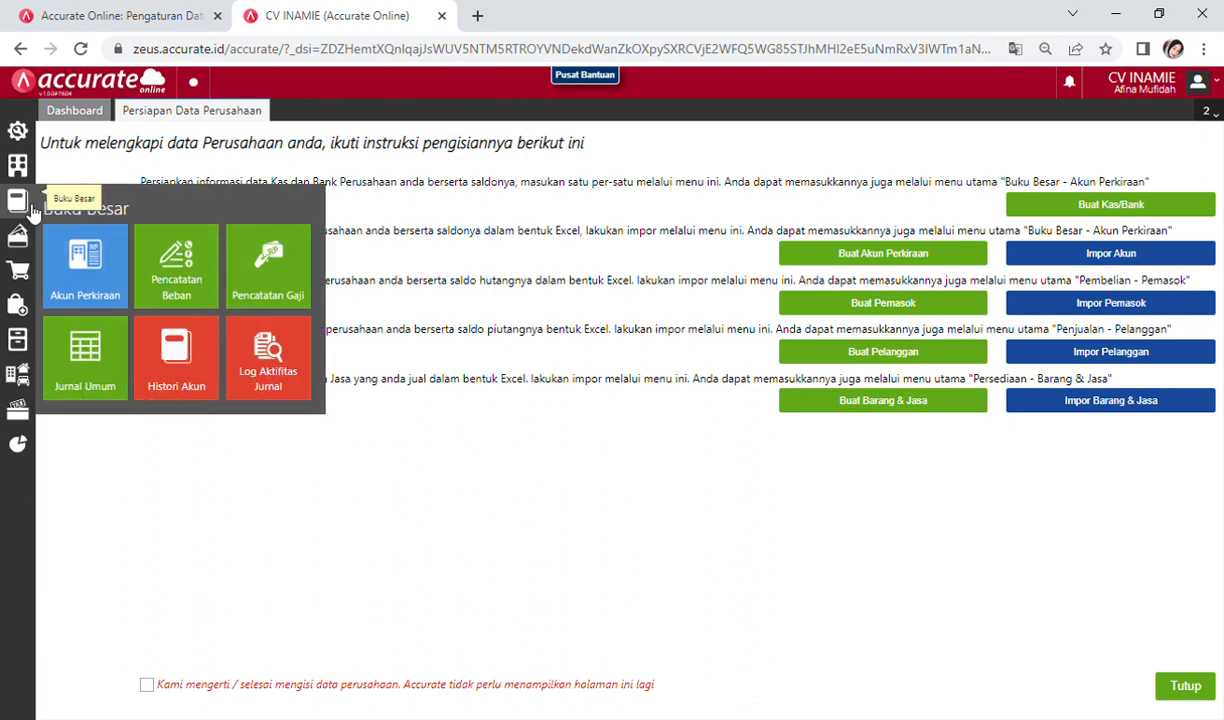
pyautogui.click(89, 266)
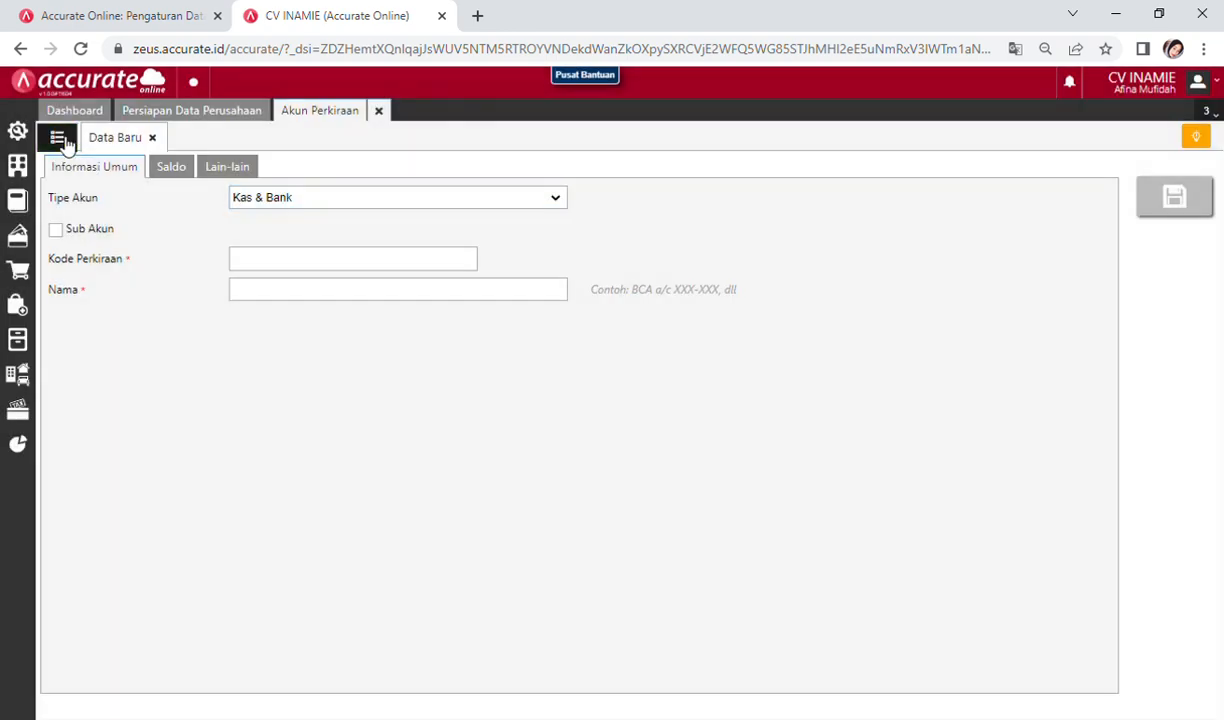
pyautogui.click(57, 137)
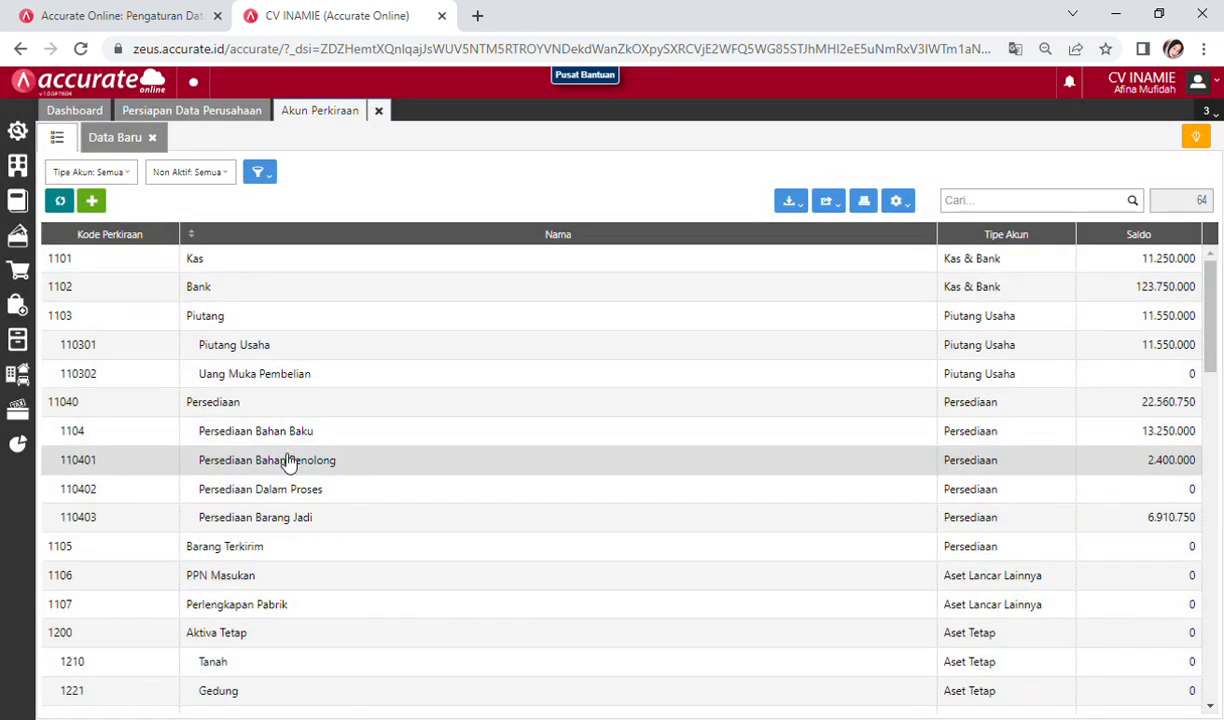
pyautogui.scroll(-5, 407, 453)
pyautogui.scroll(5, 407, 453)
pyautogui.scroll(-3, 409, 453)
pyautogui.scroll(2, 409, 453)
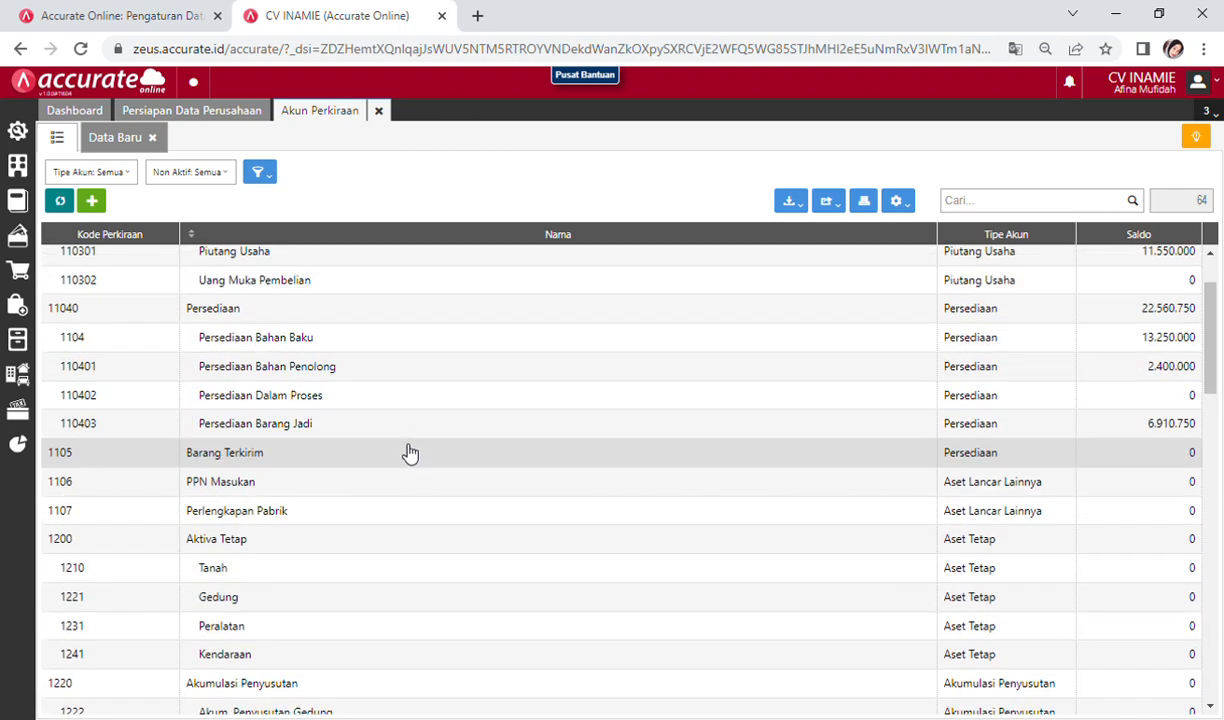
pyautogui.scroll(1, 409, 453)
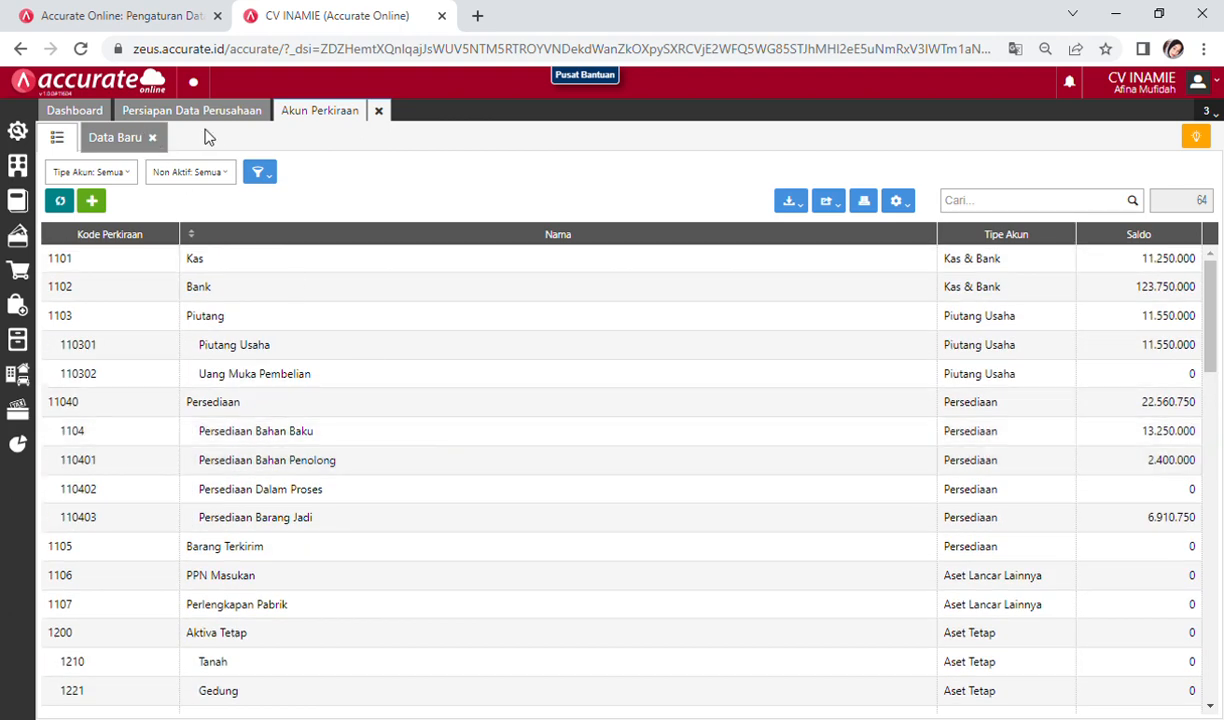
pyautogui.click(379, 111)
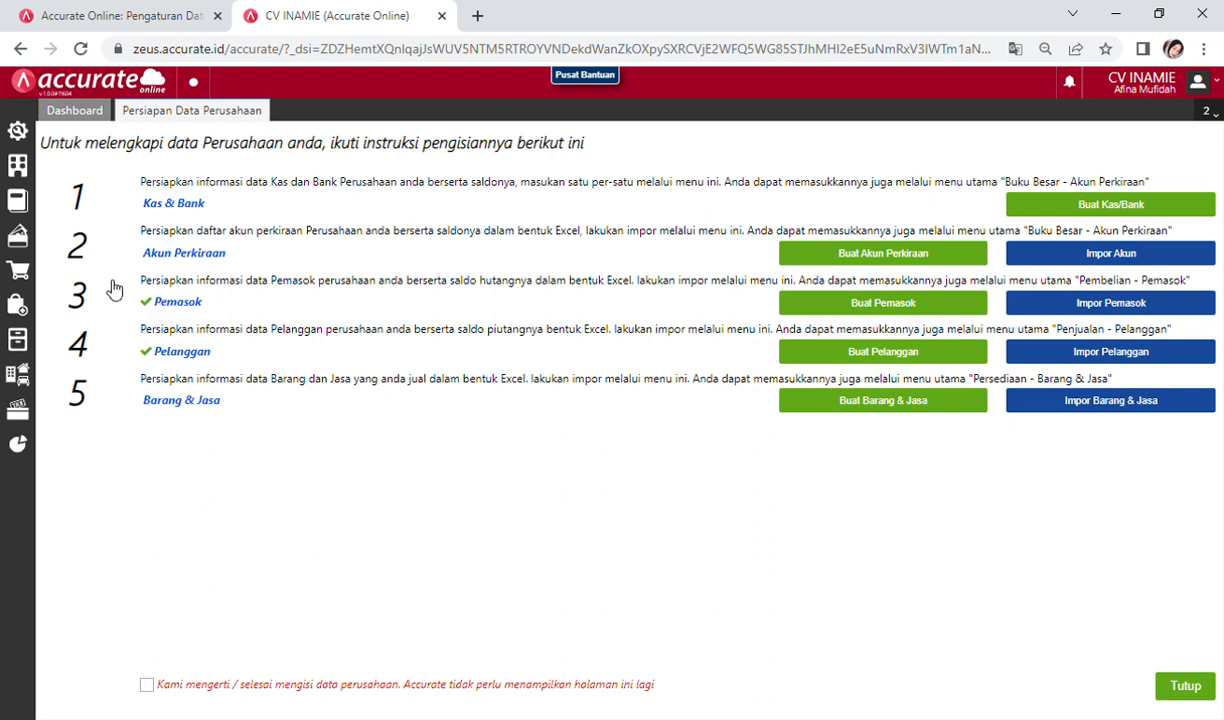
pyautogui.click(32, 317)
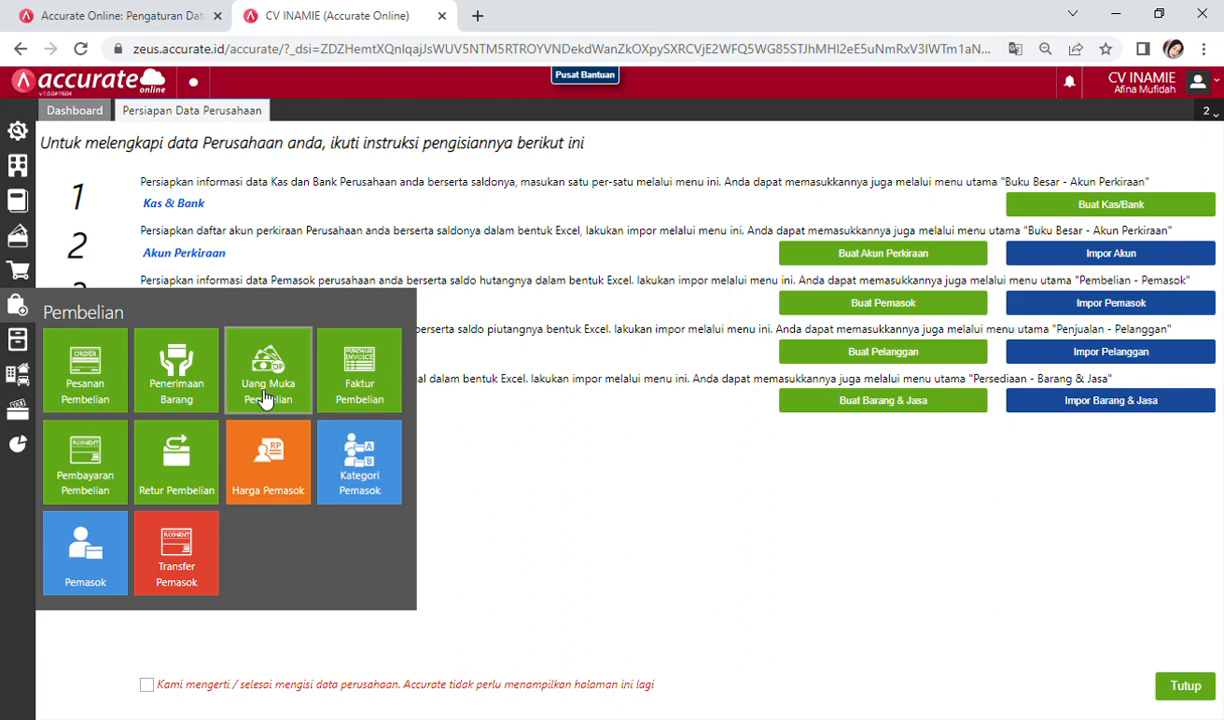
pyautogui.click(100, 570)
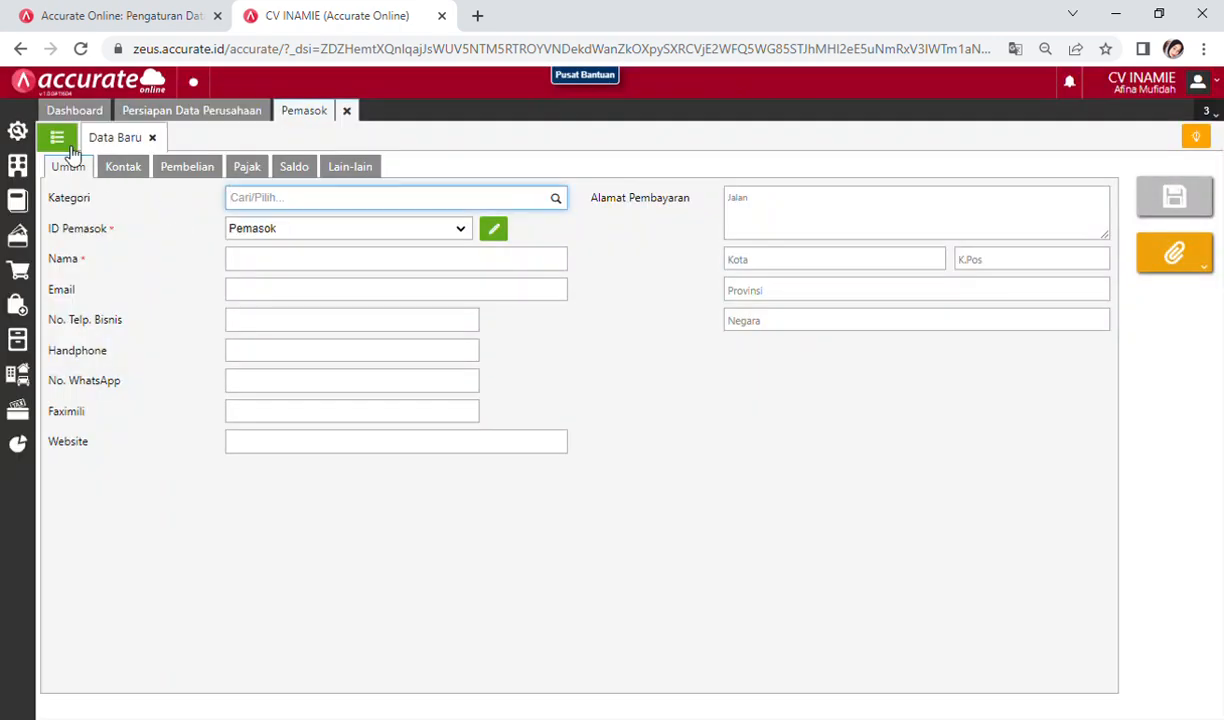
pyautogui.click(66, 143)
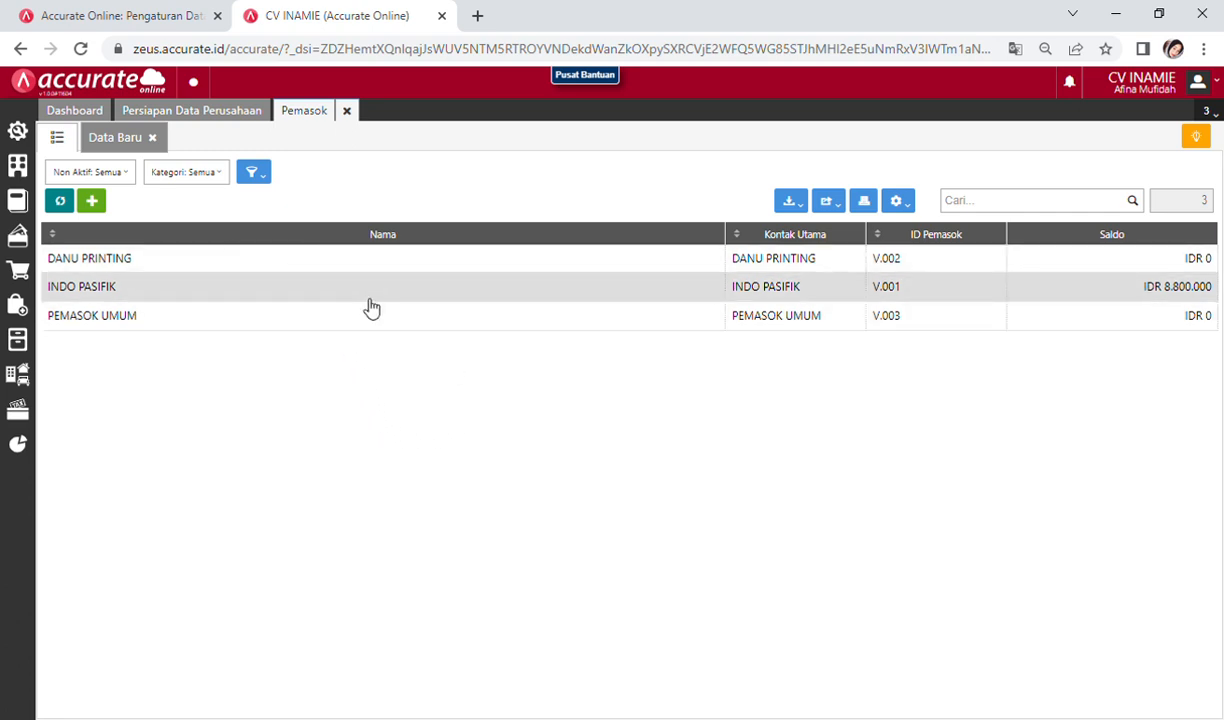
pyautogui.click(346, 112)
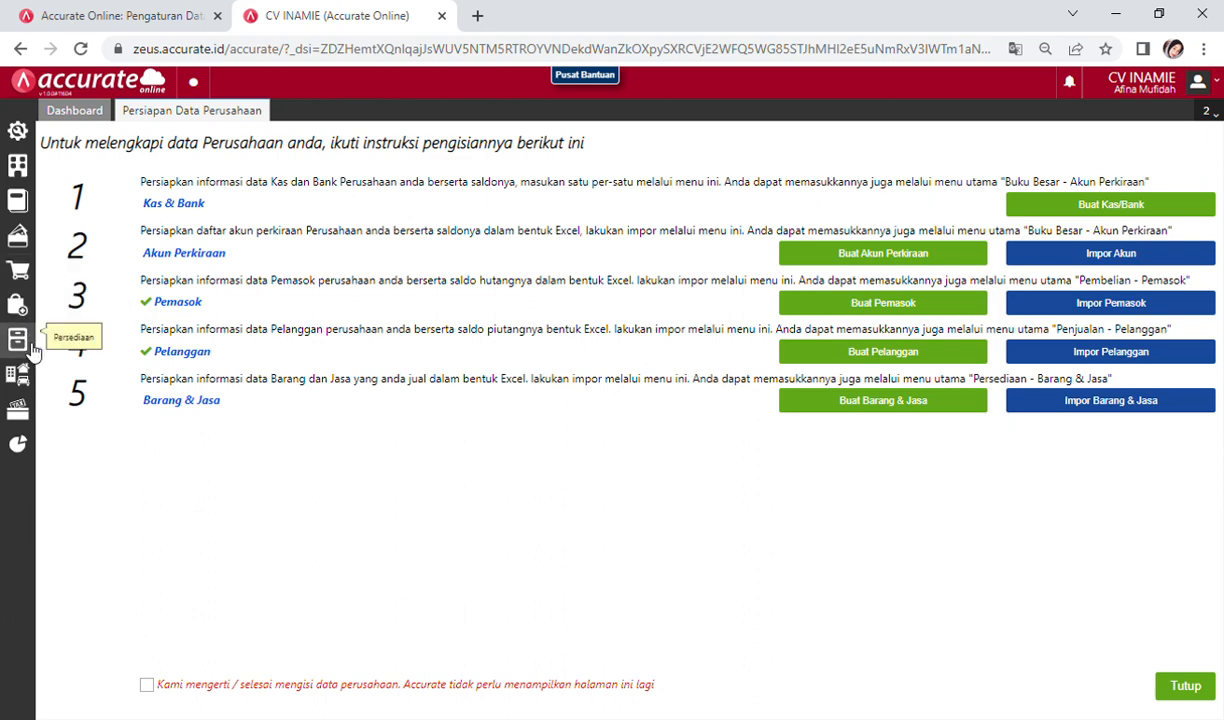
pyautogui.click(32, 278)
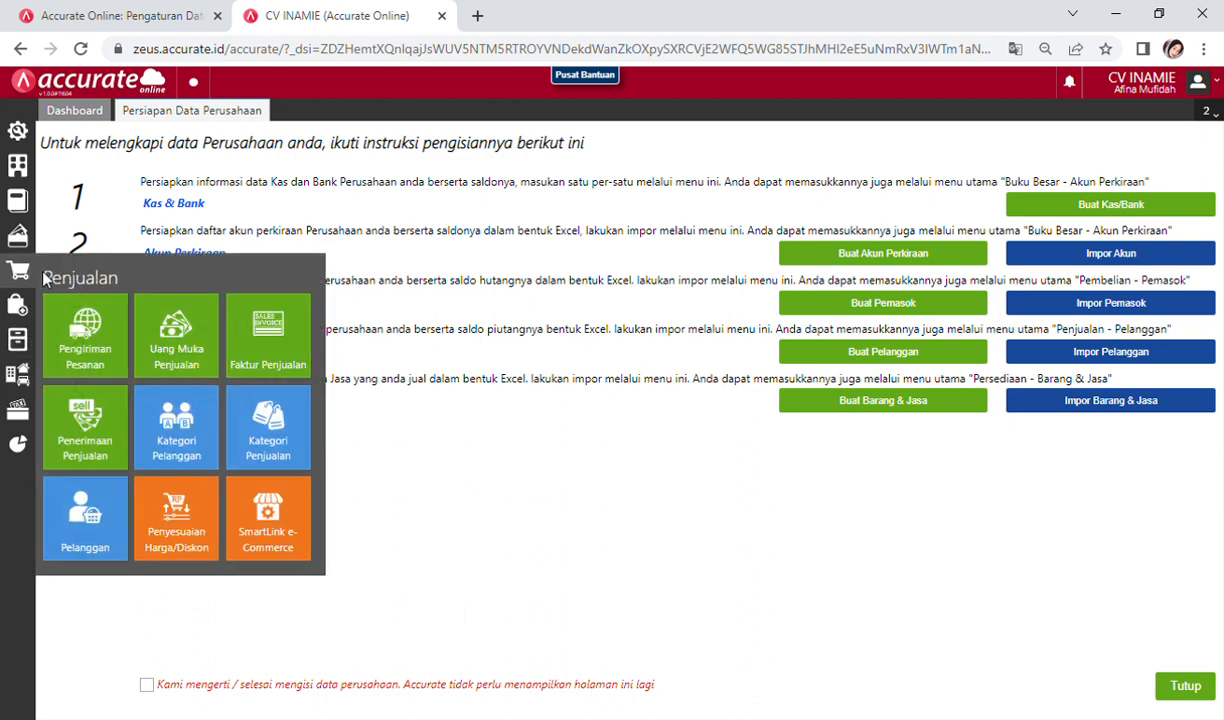
pyautogui.click(85, 520)
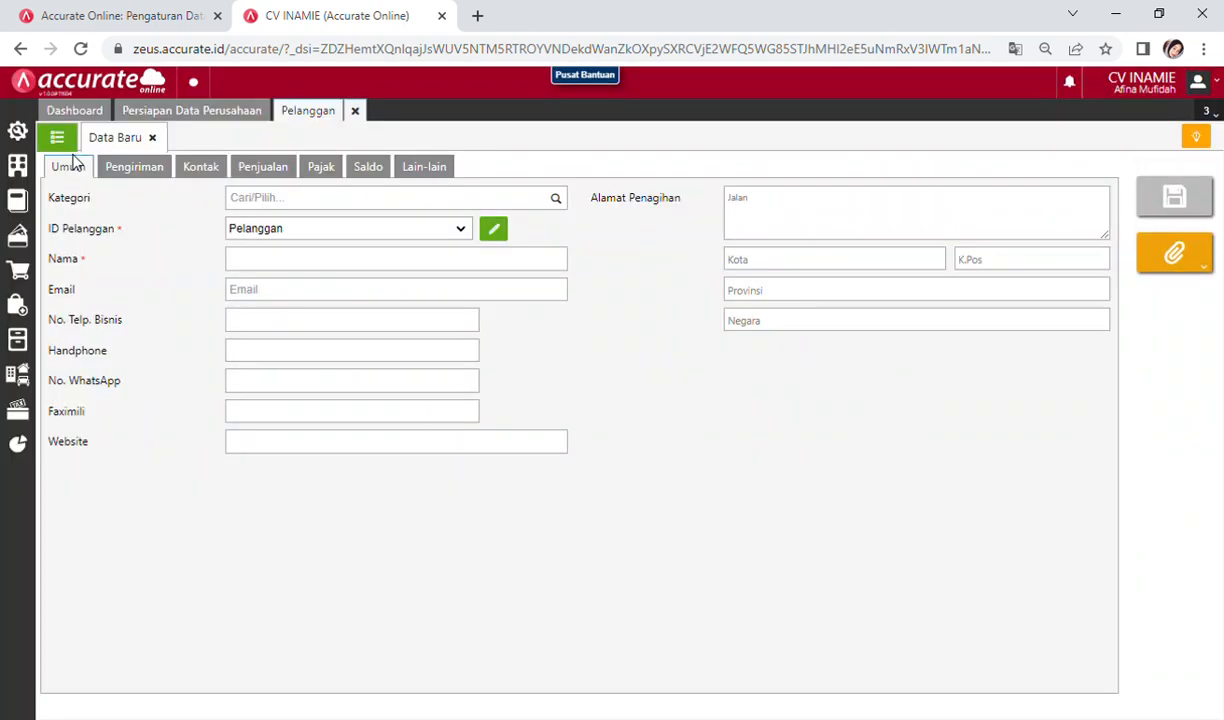
pyautogui.click(57, 137)
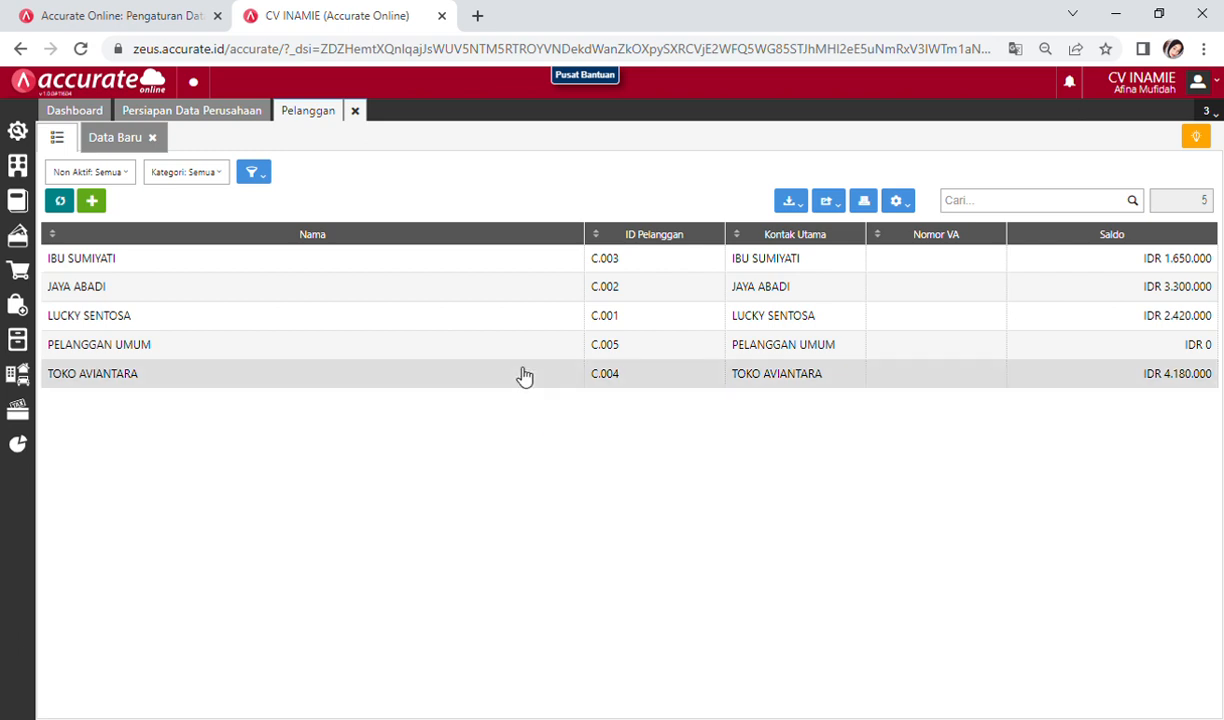
pyautogui.click(355, 111)
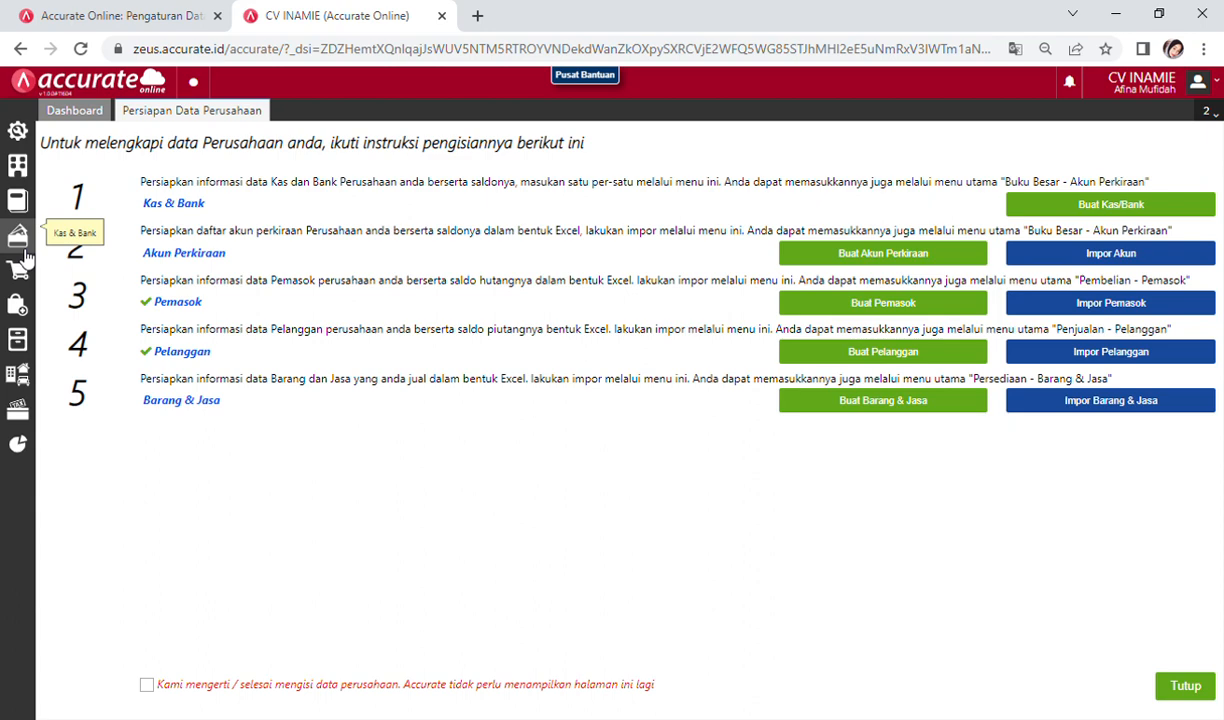
# Step: Check the imported items in Barang & Jasa, tick 'Kami mengerti / selesai mengisi data perusahaan', and close setup
pyautogui.click(17, 341)
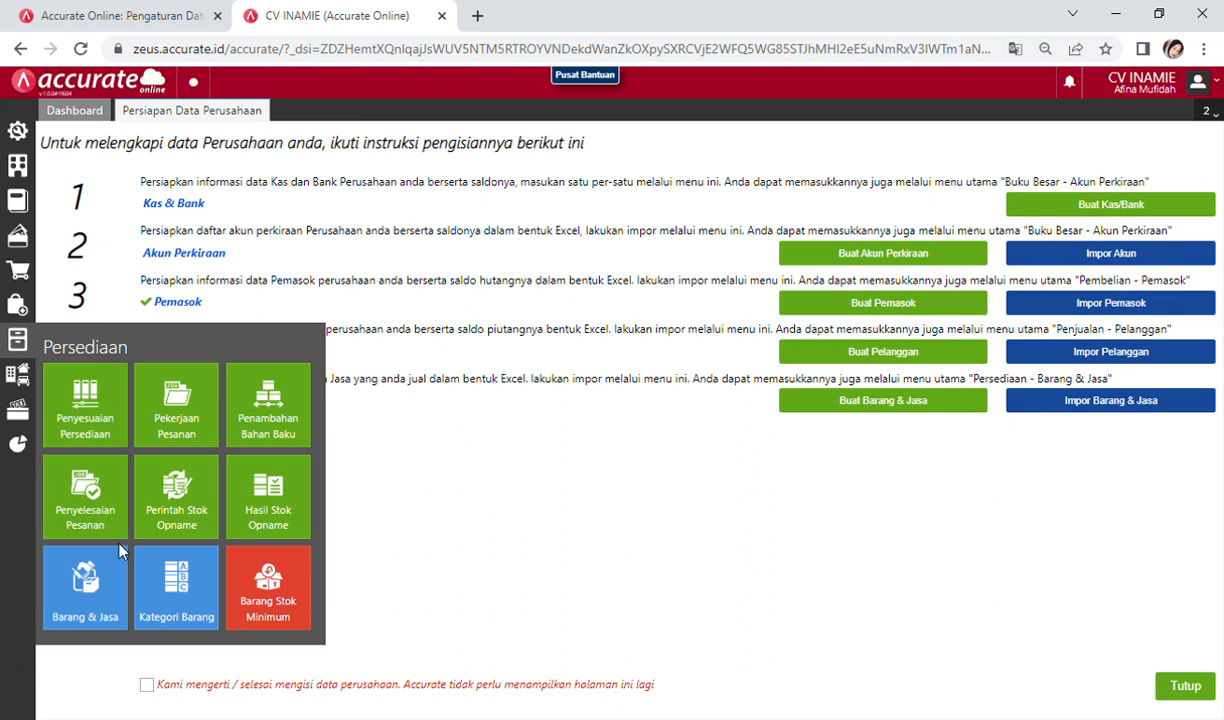
pyautogui.click(100, 570)
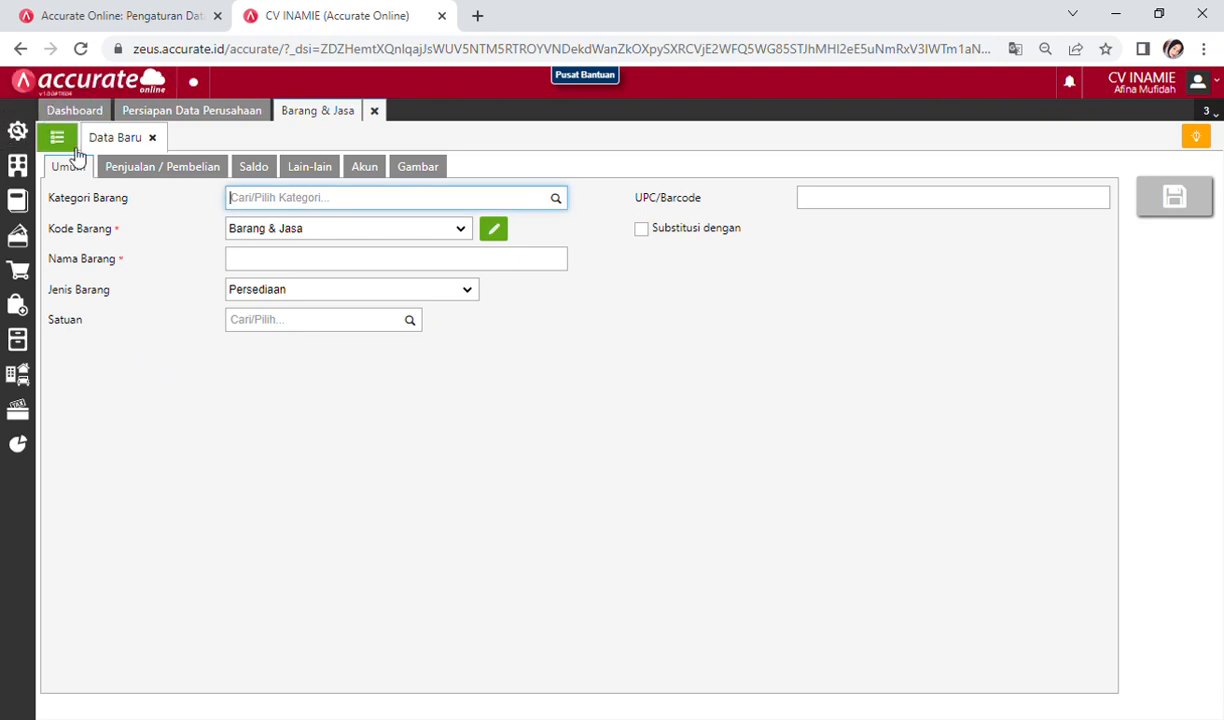
pyautogui.click(62, 138)
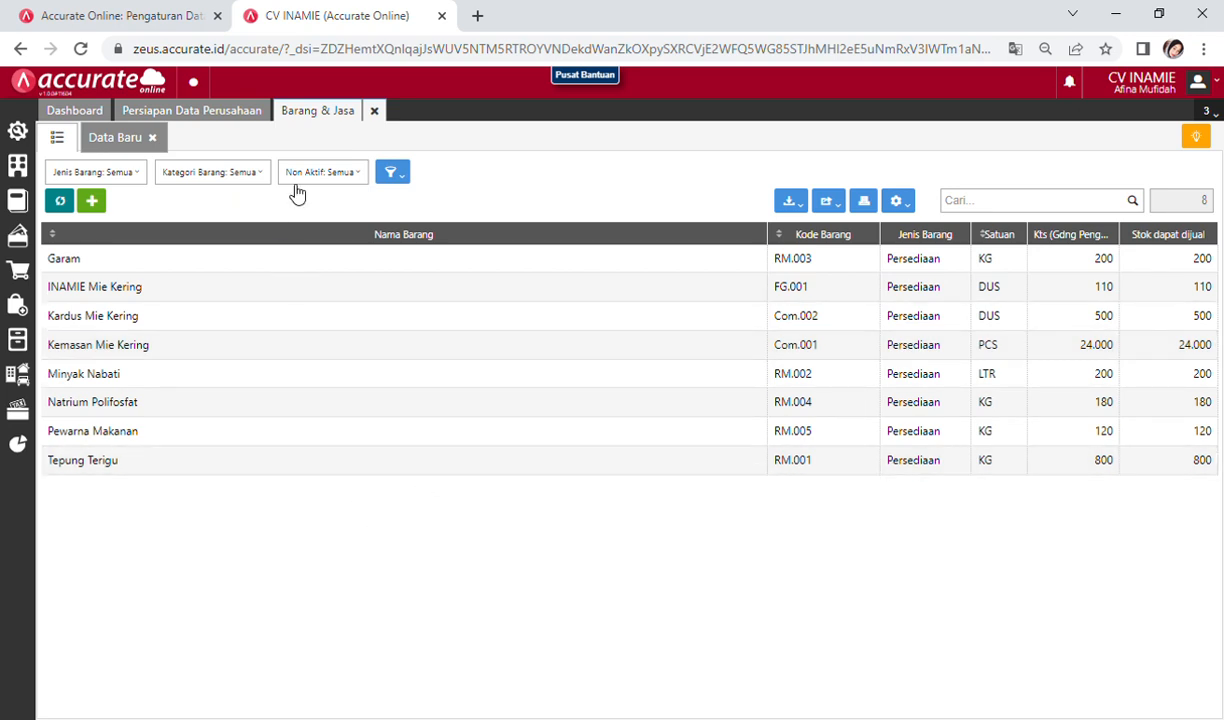
pyautogui.click(375, 111)
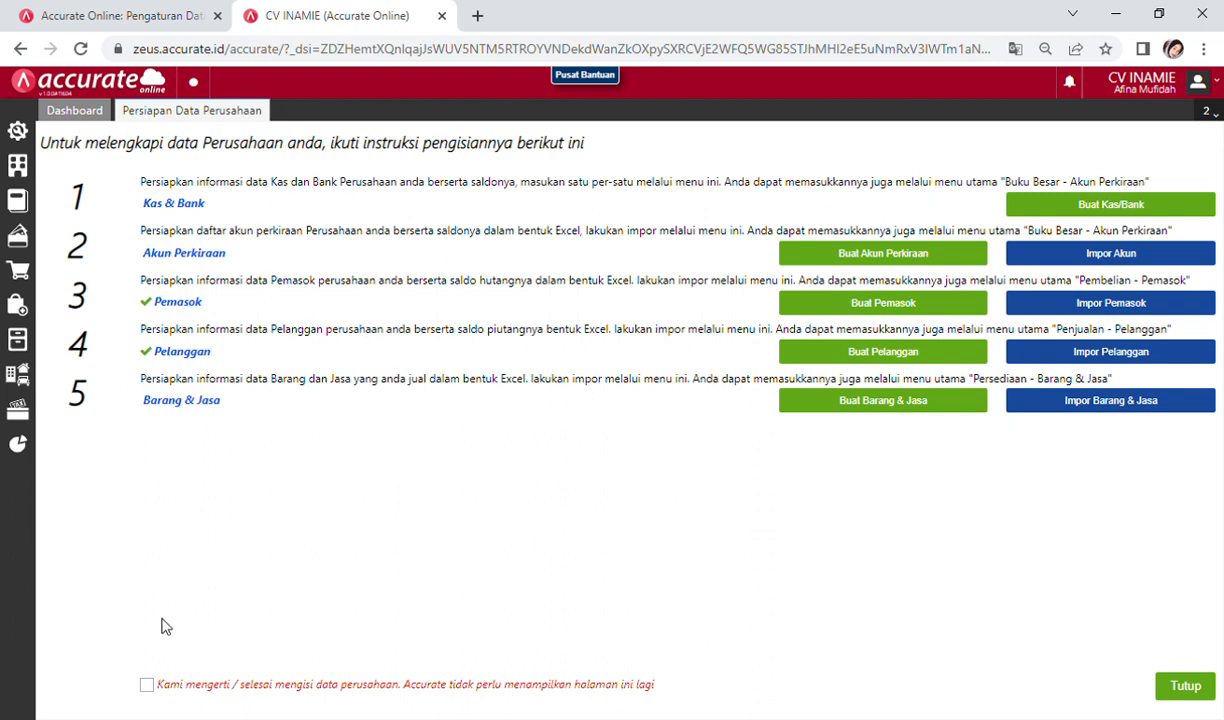
pyautogui.click(155, 690)
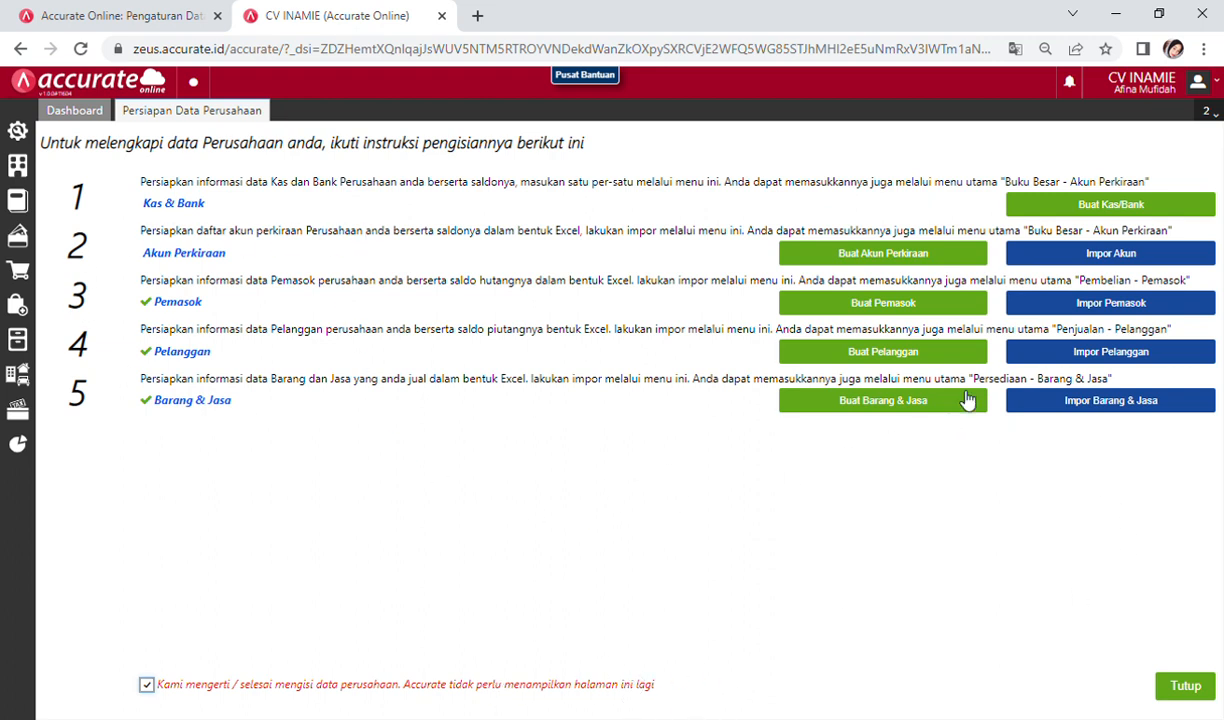
pyautogui.click(1186, 688)
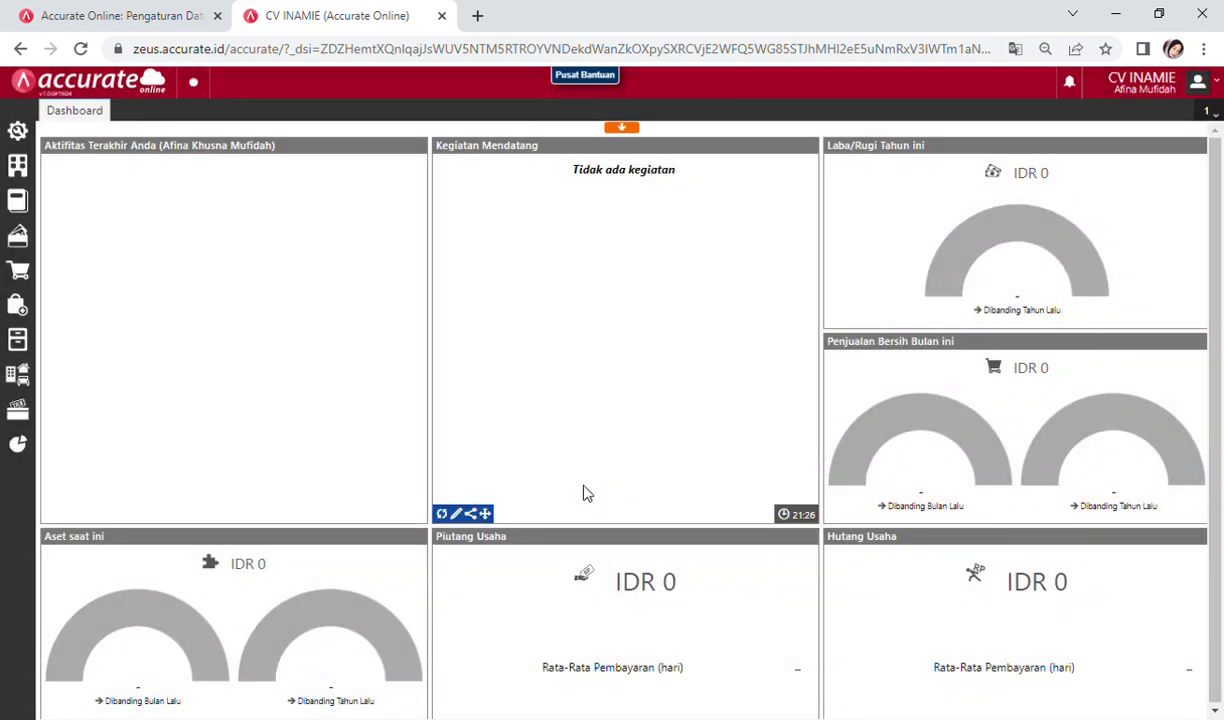
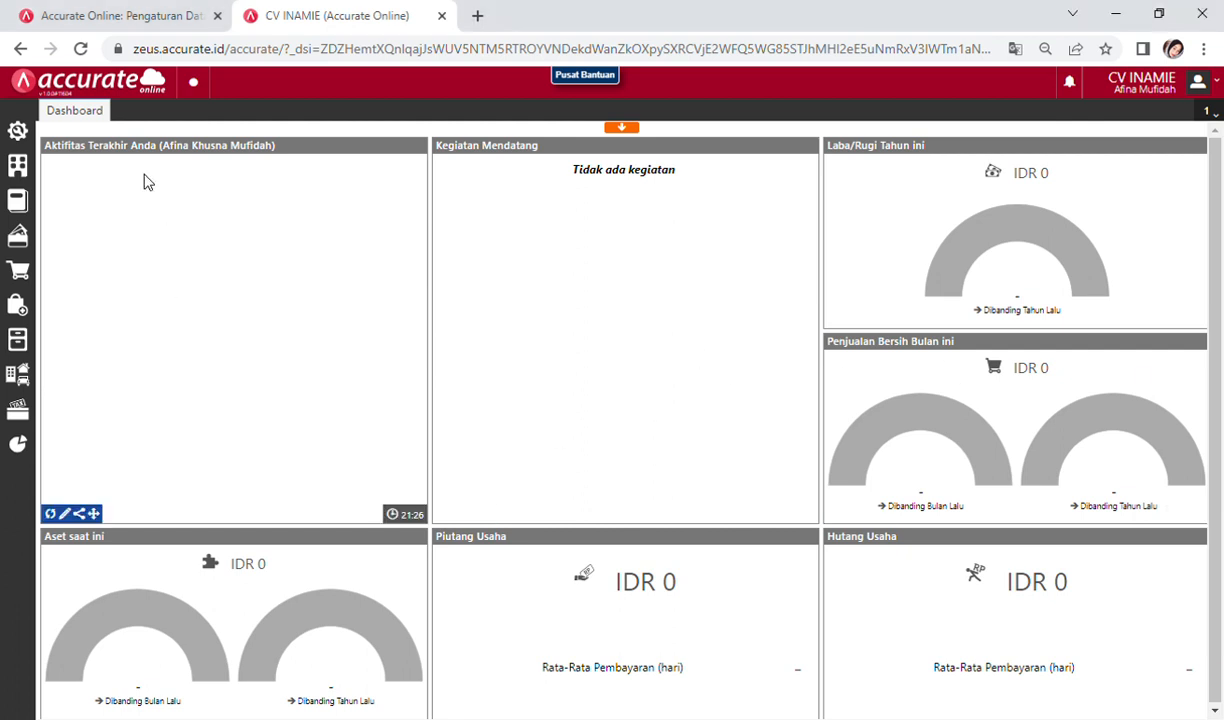
# Step: Open Aset Tetap > Kategori Aset and save a category named Tanah
pyautogui.click(20, 373)
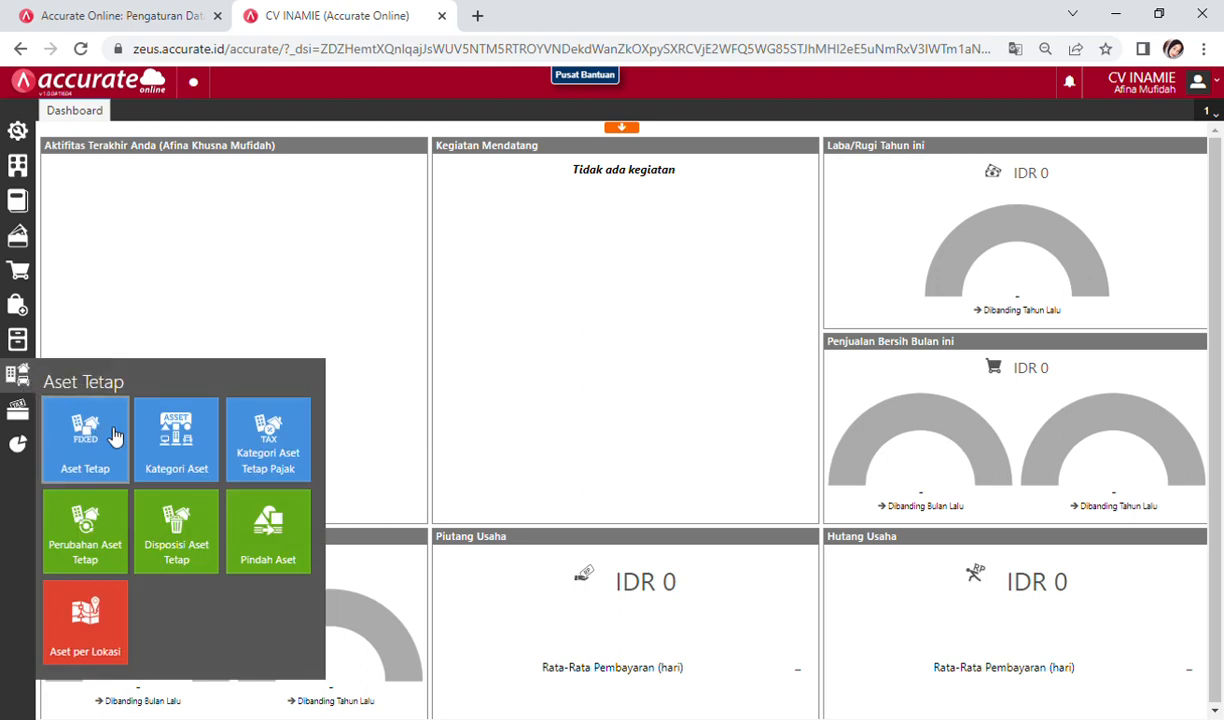
pyautogui.click(196, 437)
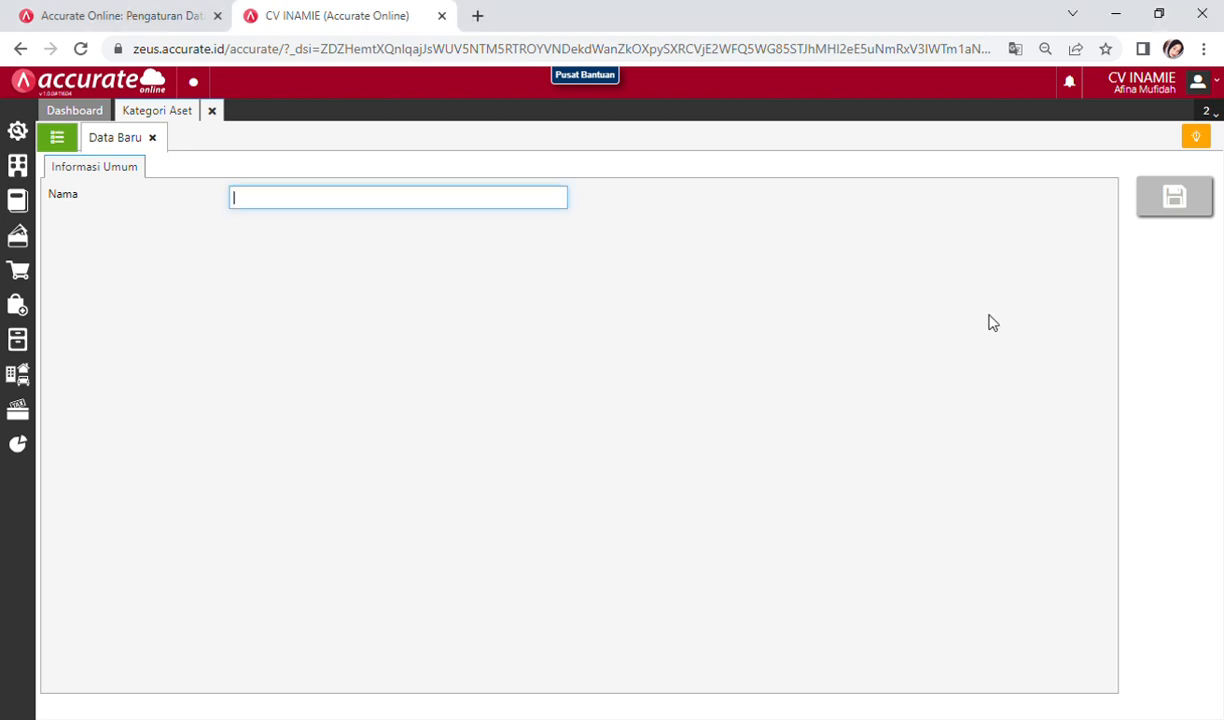
pyautogui.write('TANAH')
pyautogui.hotkey('alt', 'Tab')
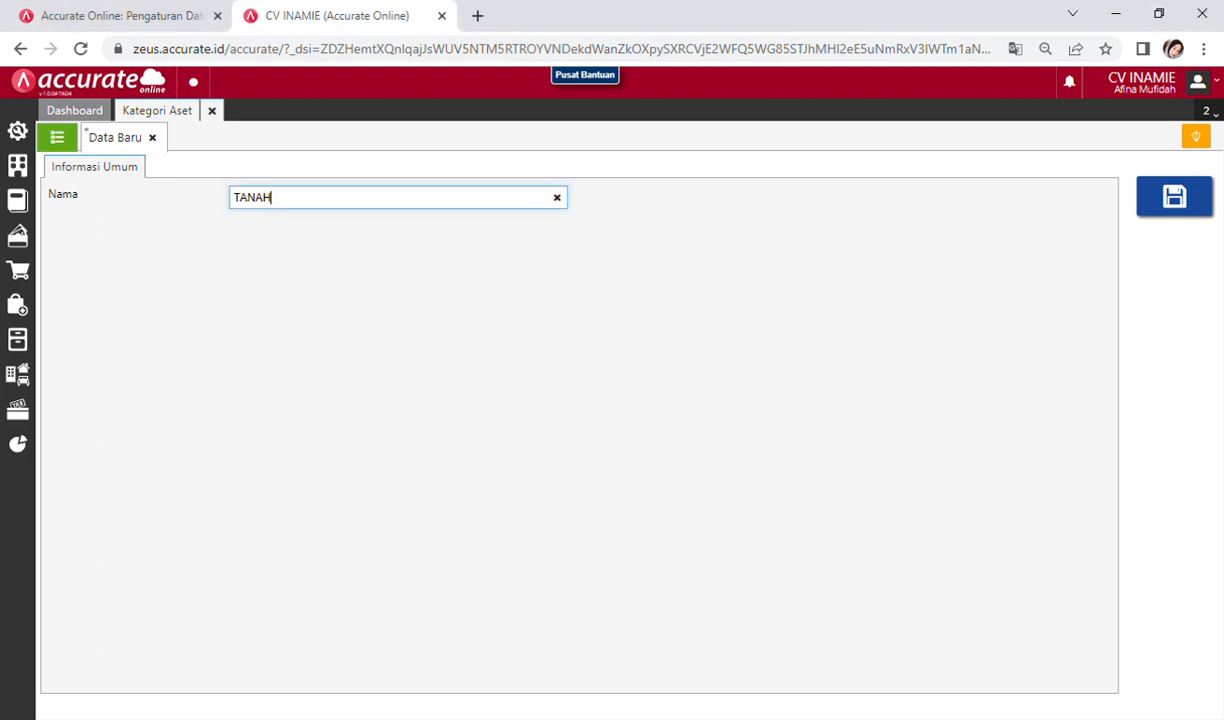
pyautogui.press('BackSpace')
pyautogui.press('BackSpace')
pyautogui.press('BackSpace')
pyautogui.press('BackSpace')
pyautogui.write('anah')
pyautogui.click(1188, 197)
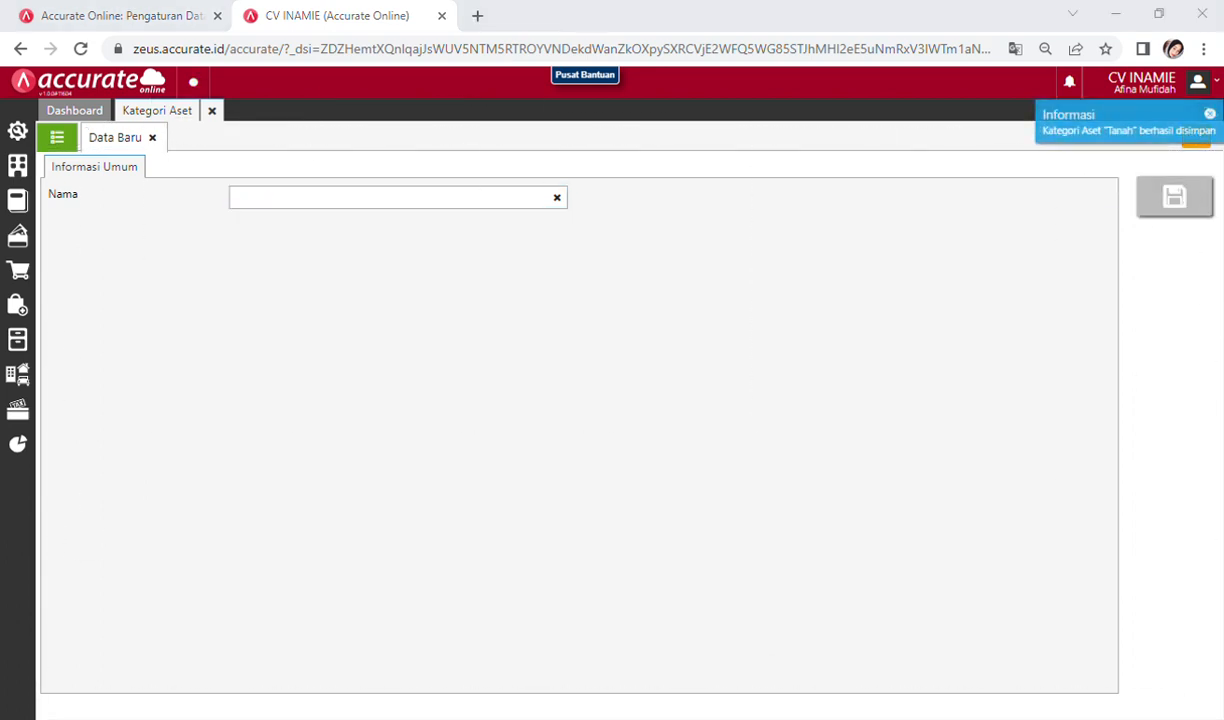
# Step: Save the remaining asset categories Bangunan, Peralatan and Kendaraan
pyautogui.click(490, 206)
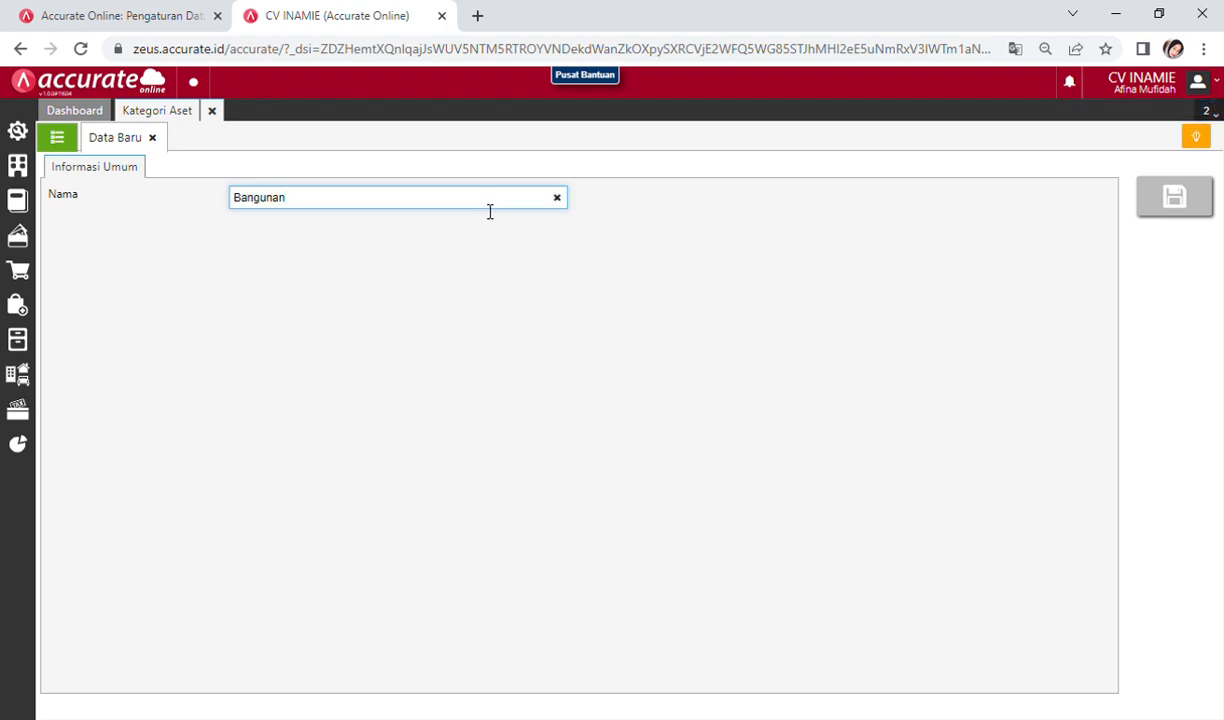
pyautogui.click(1160, 198)
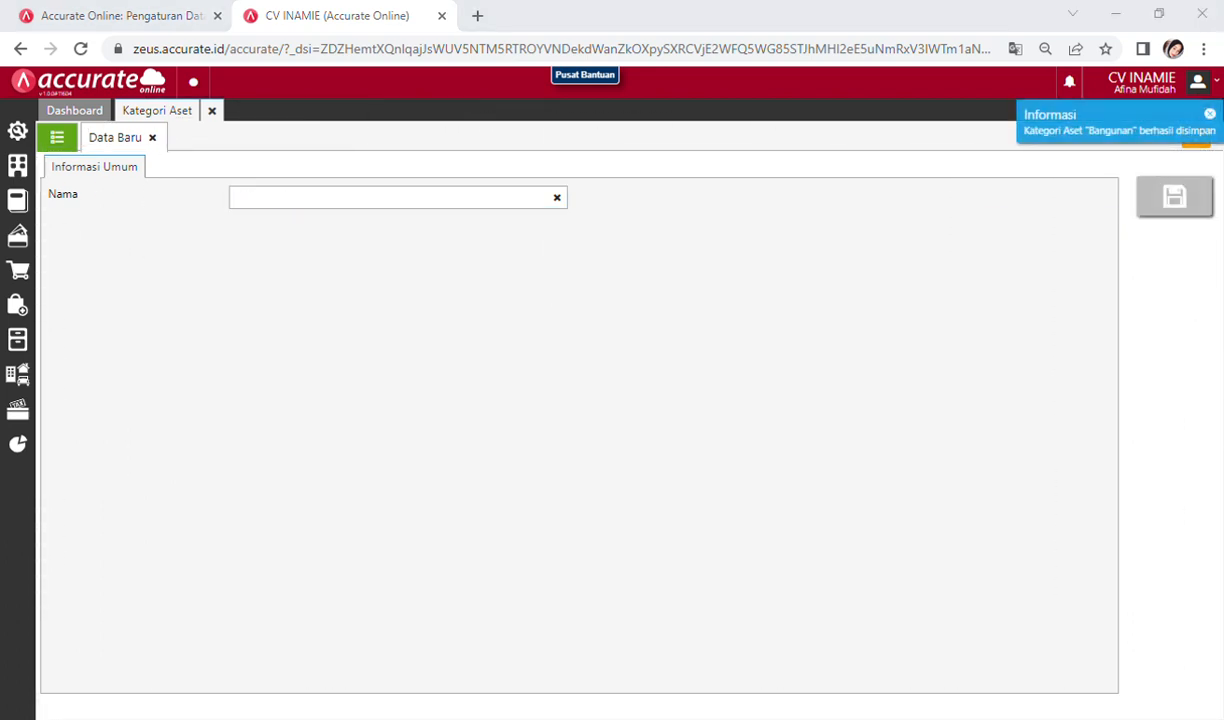
pyautogui.click(416, 206)
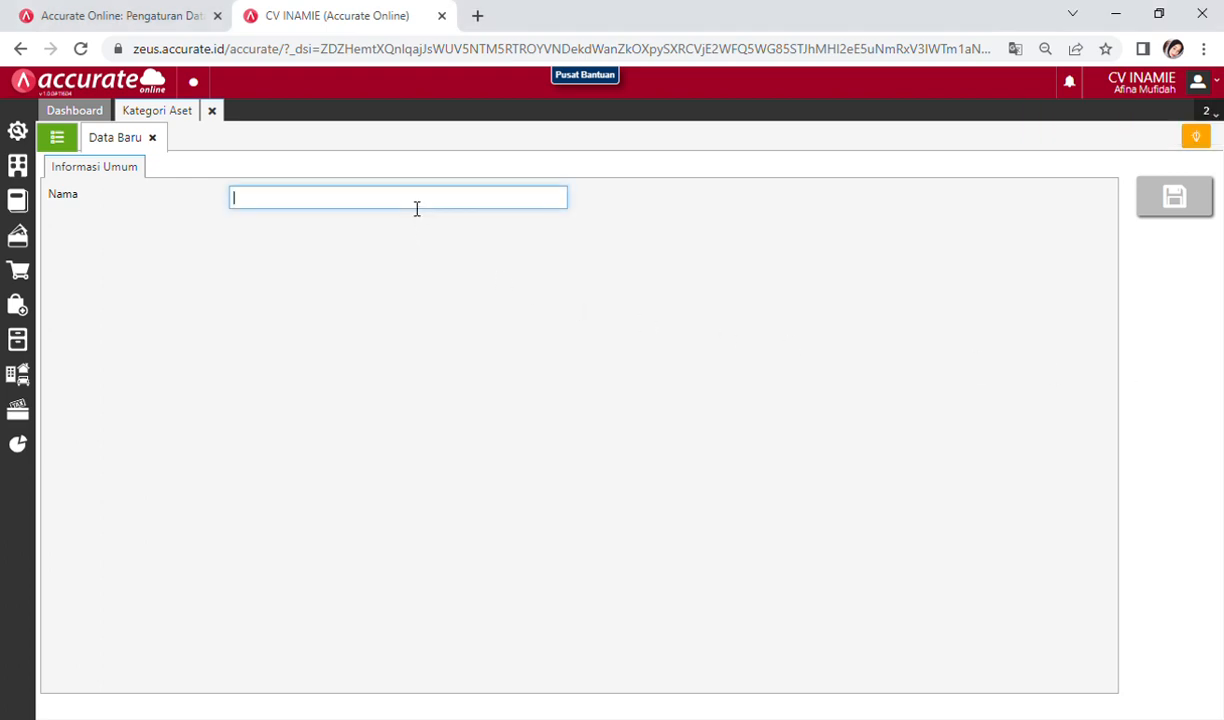
pyautogui.write('Peralatan')
pyautogui.click(1178, 203)
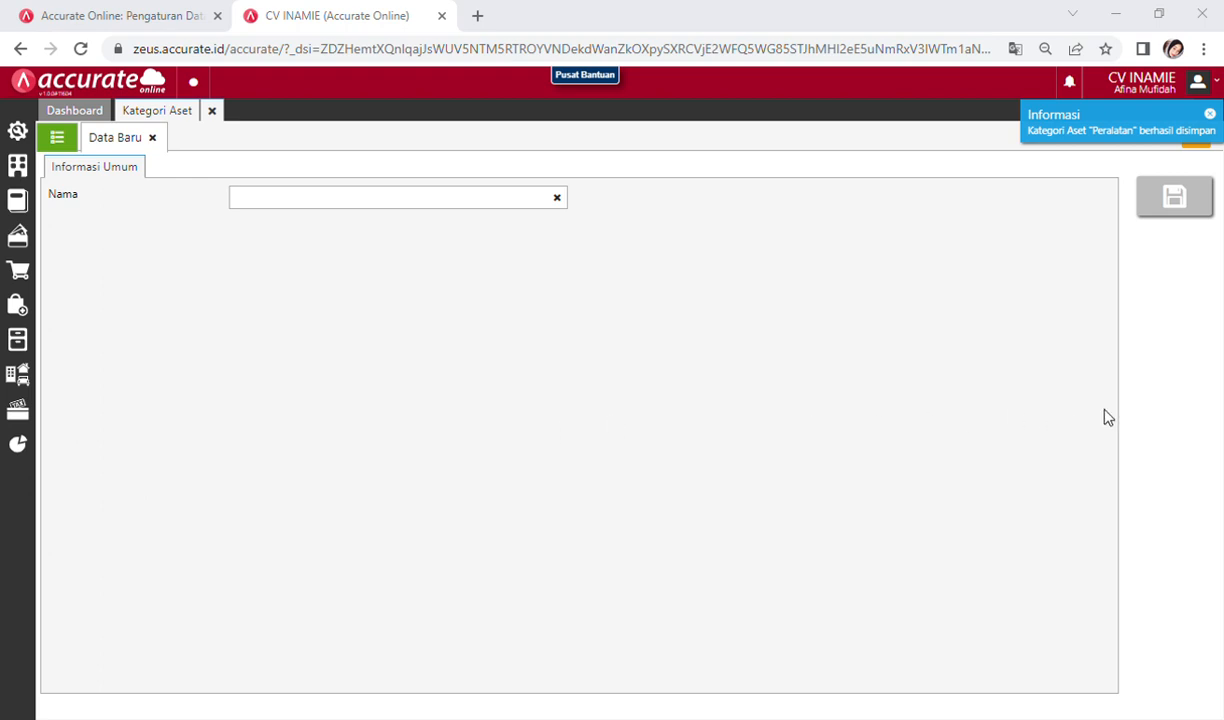
pyautogui.click(464, 212)
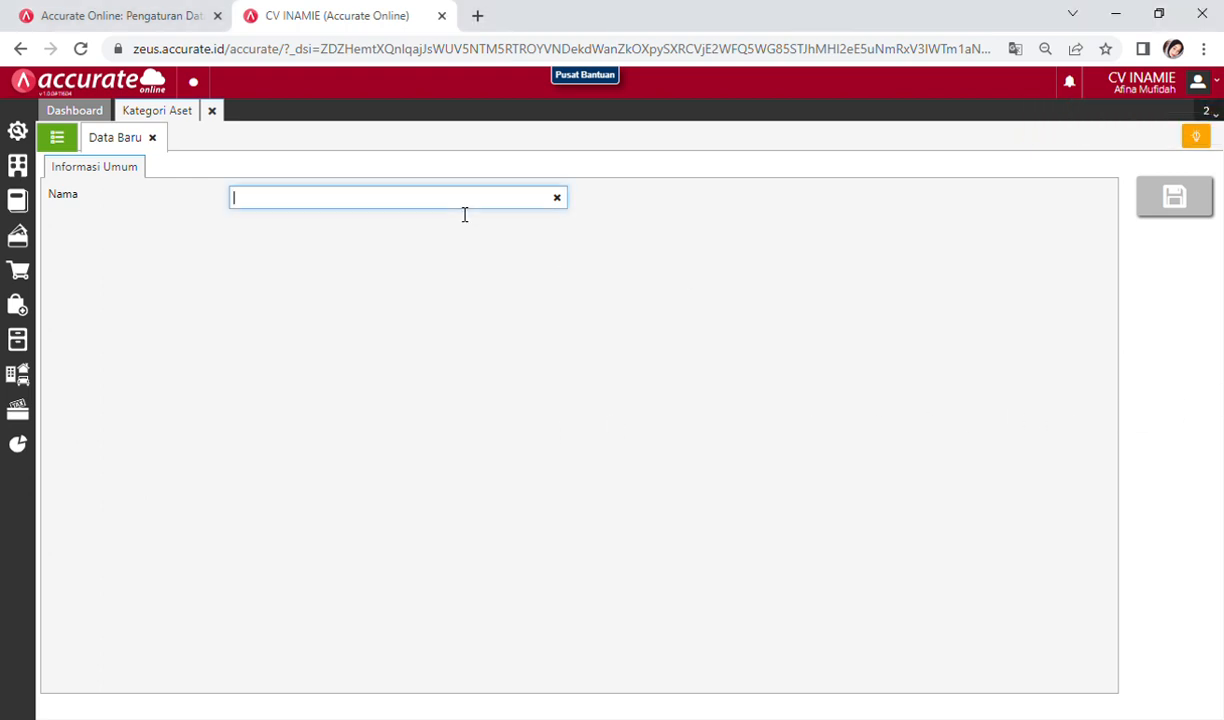
pyautogui.write('Kendaraan')
pyautogui.click(1195, 201)
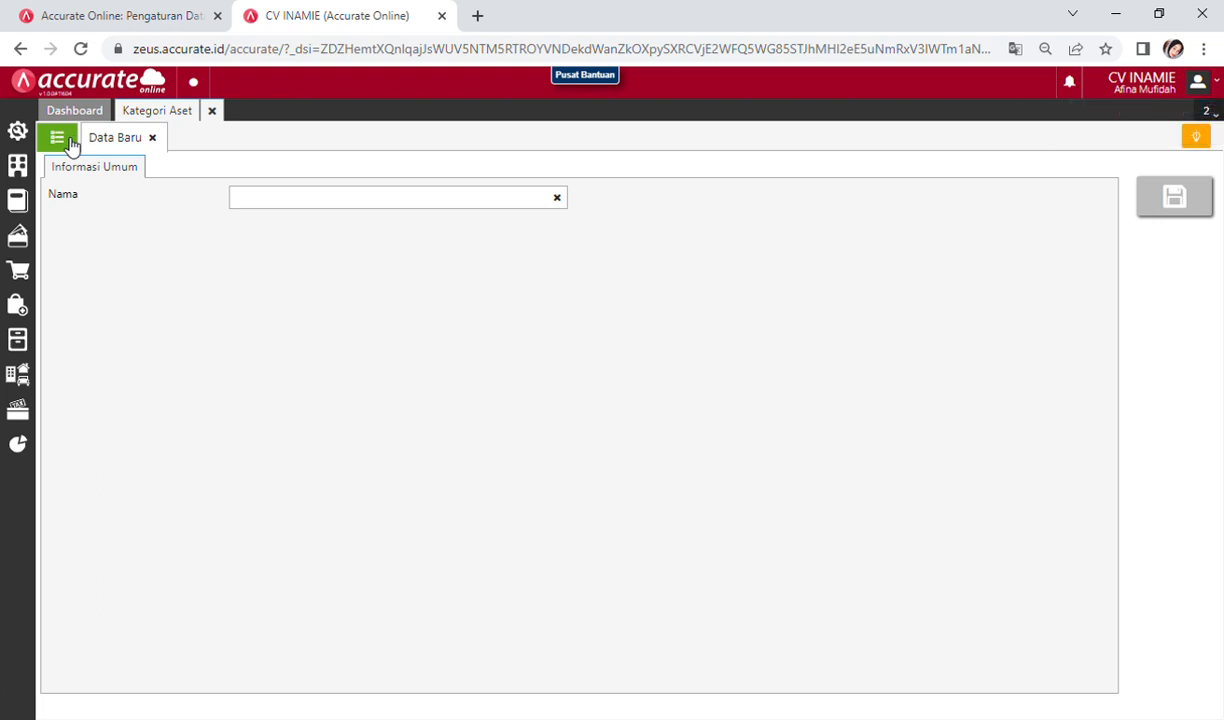
# Step: Review Tanah, Bangunan, Peralatan and Kendaraan in the Kategori Aset list, then close the tab
pyautogui.click(71, 142)
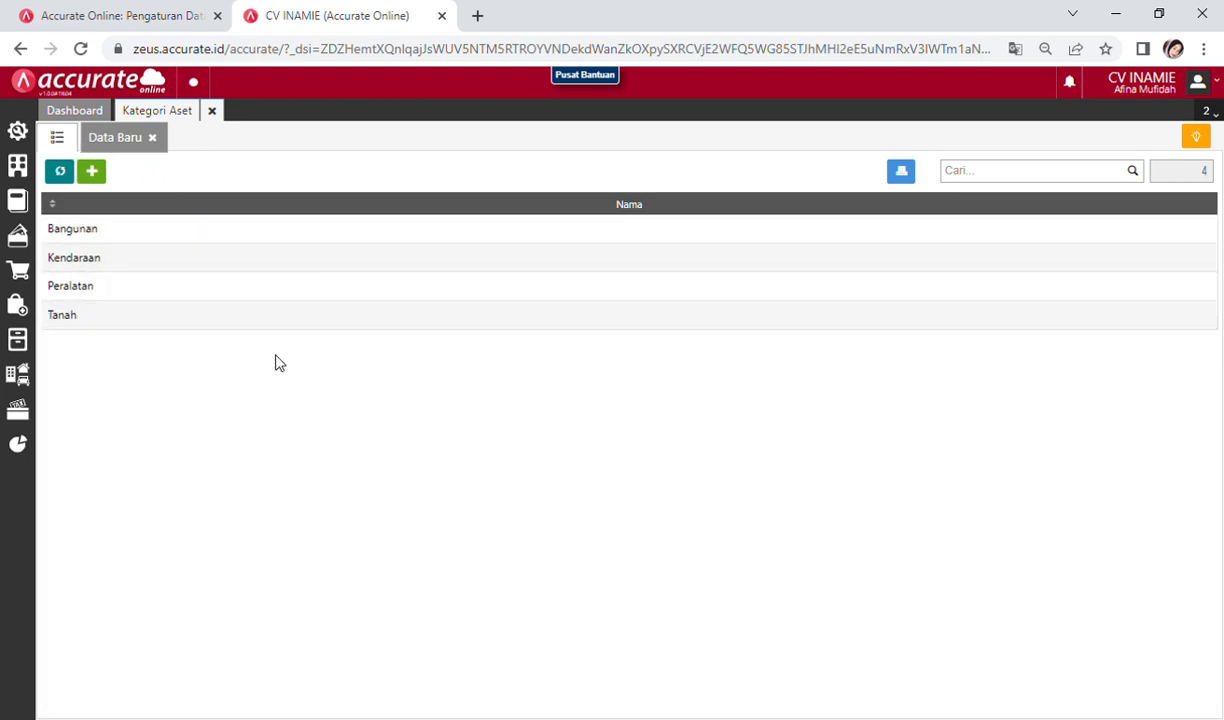
pyautogui.click(213, 111)
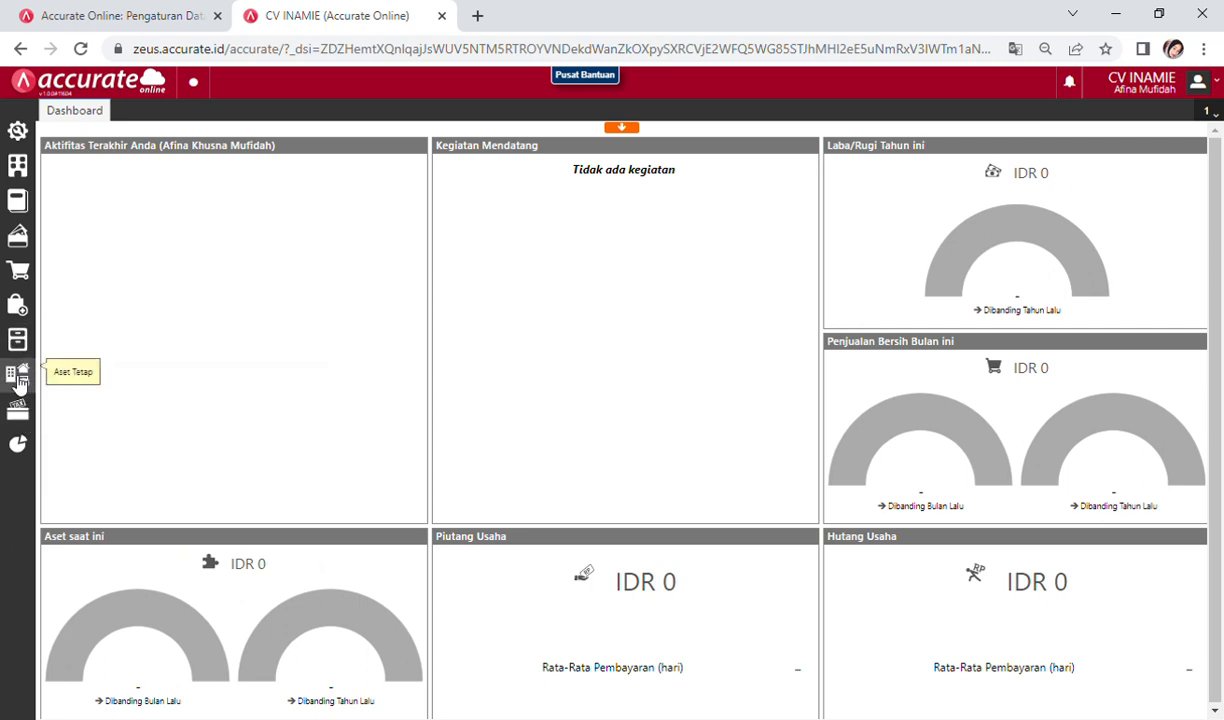
# Step: Show the empty Aset Tetap list view and its Impor Data options
pyautogui.click(19, 380)
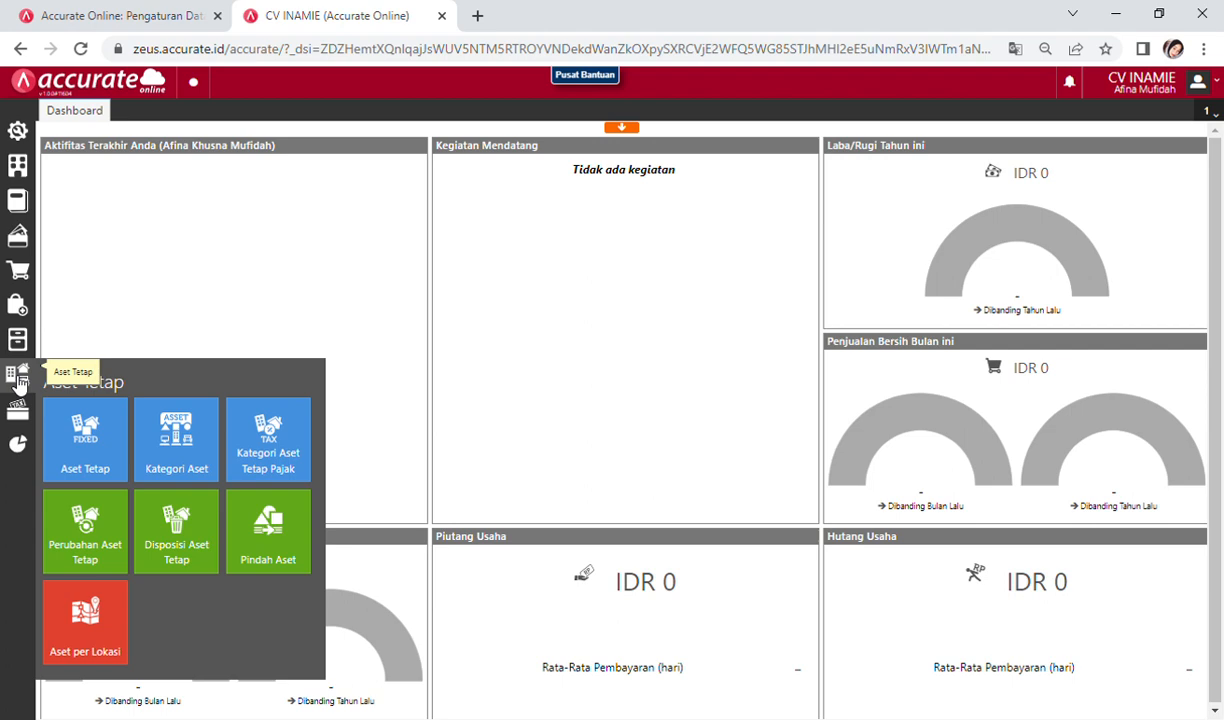
pyautogui.click(76, 440)
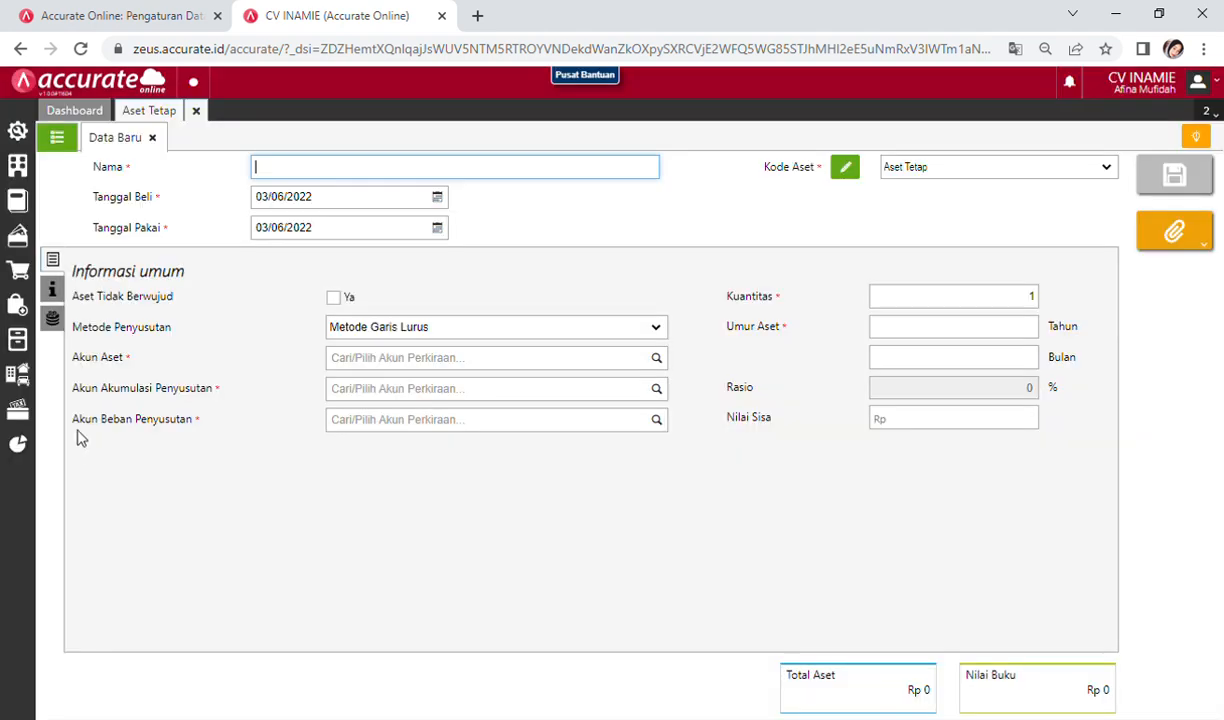
pyautogui.click(57, 137)
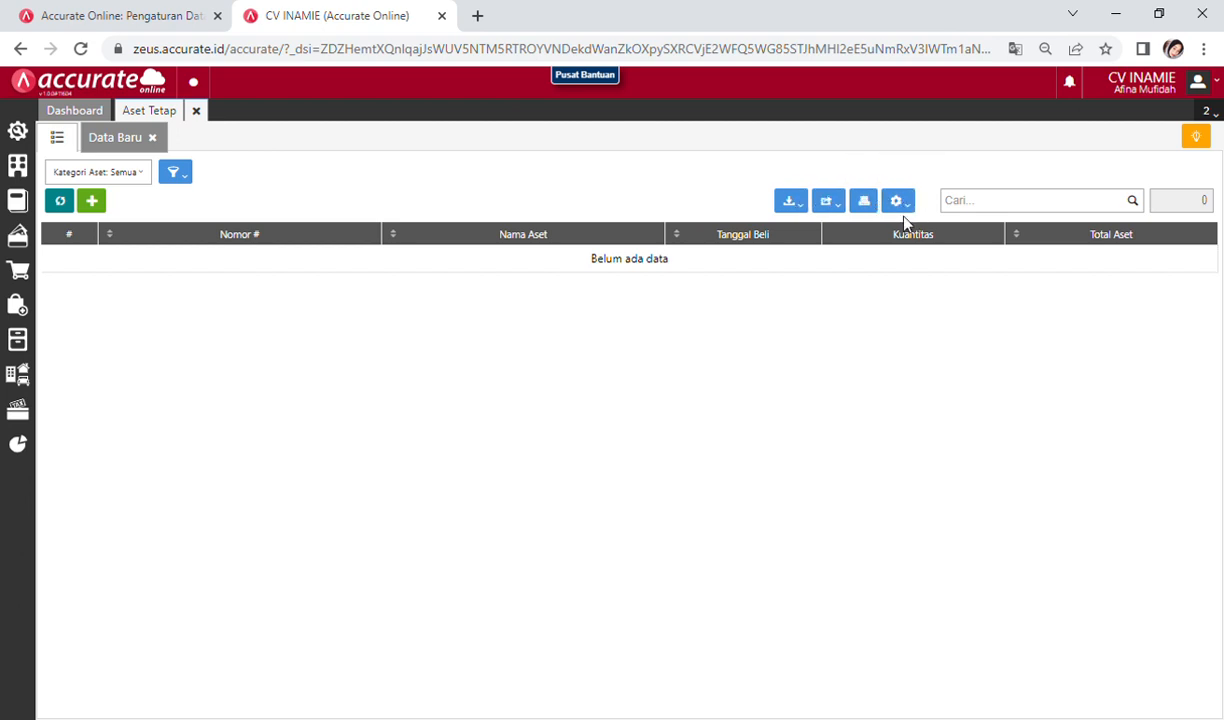
pyautogui.click(801, 203)
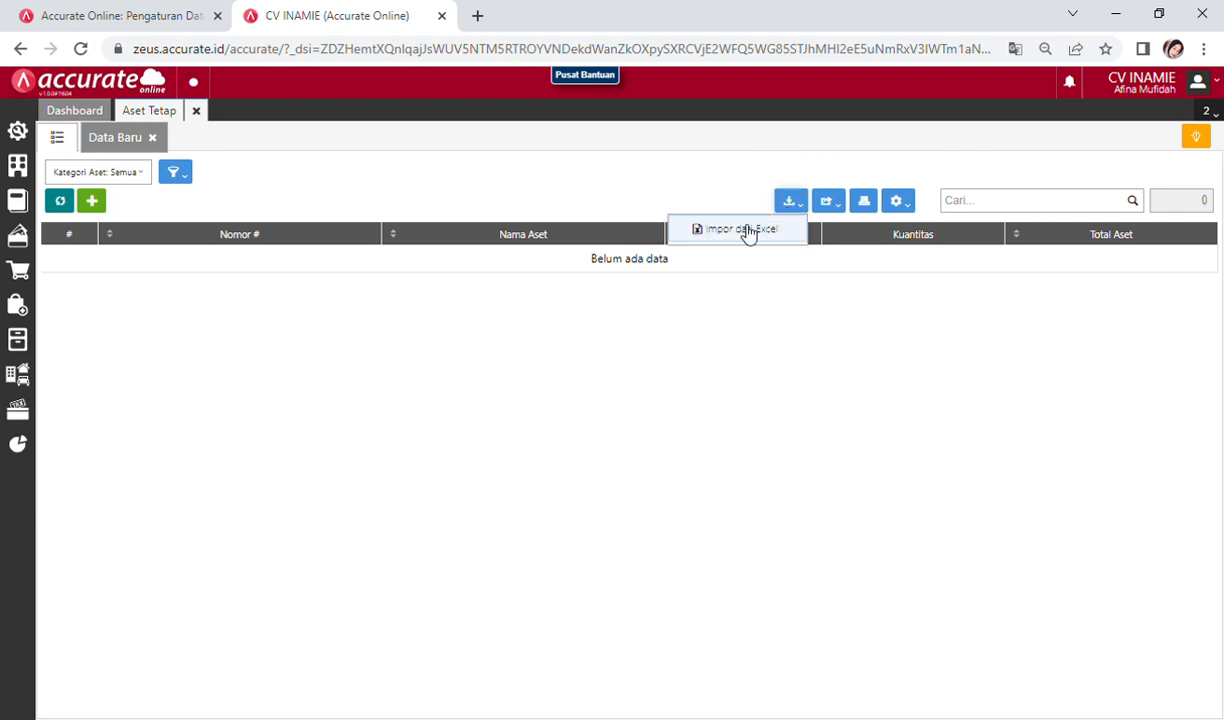
# Step: Import fixed assets FA.001–FA.004 from '5. Daftar Aset Tetap (2).xls' via Impor dari Excel
pyautogui.click(742, 230)
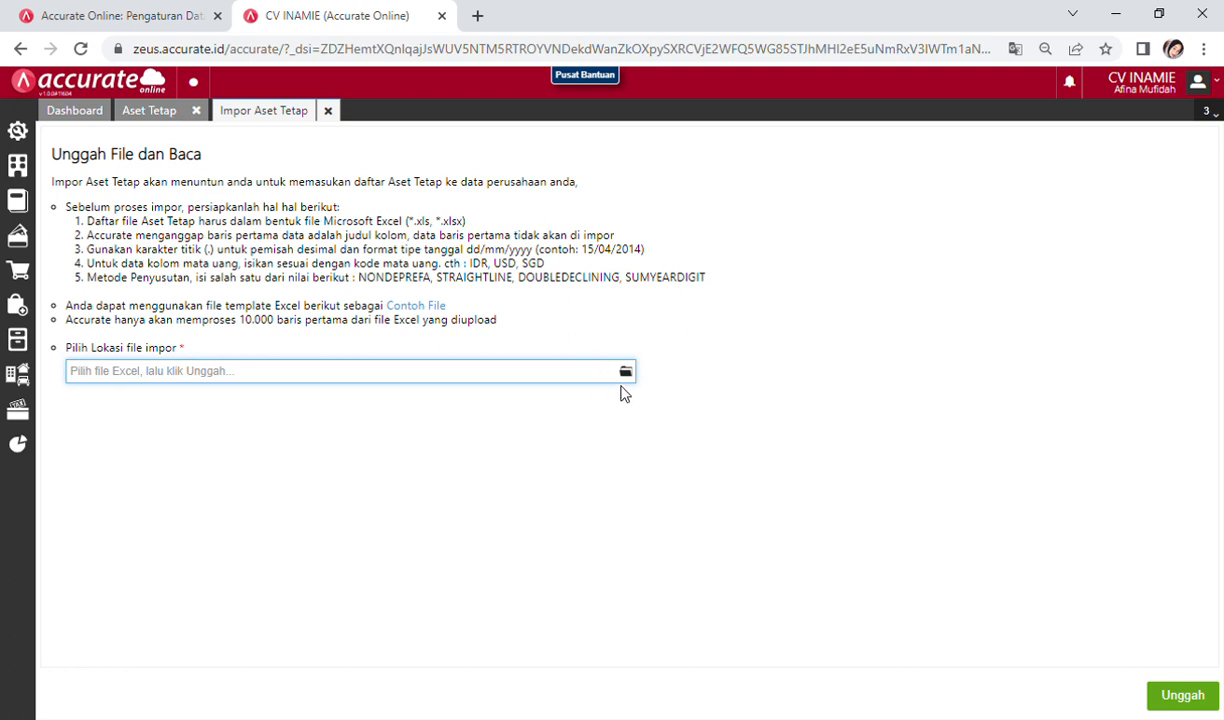
pyautogui.click(622, 378)
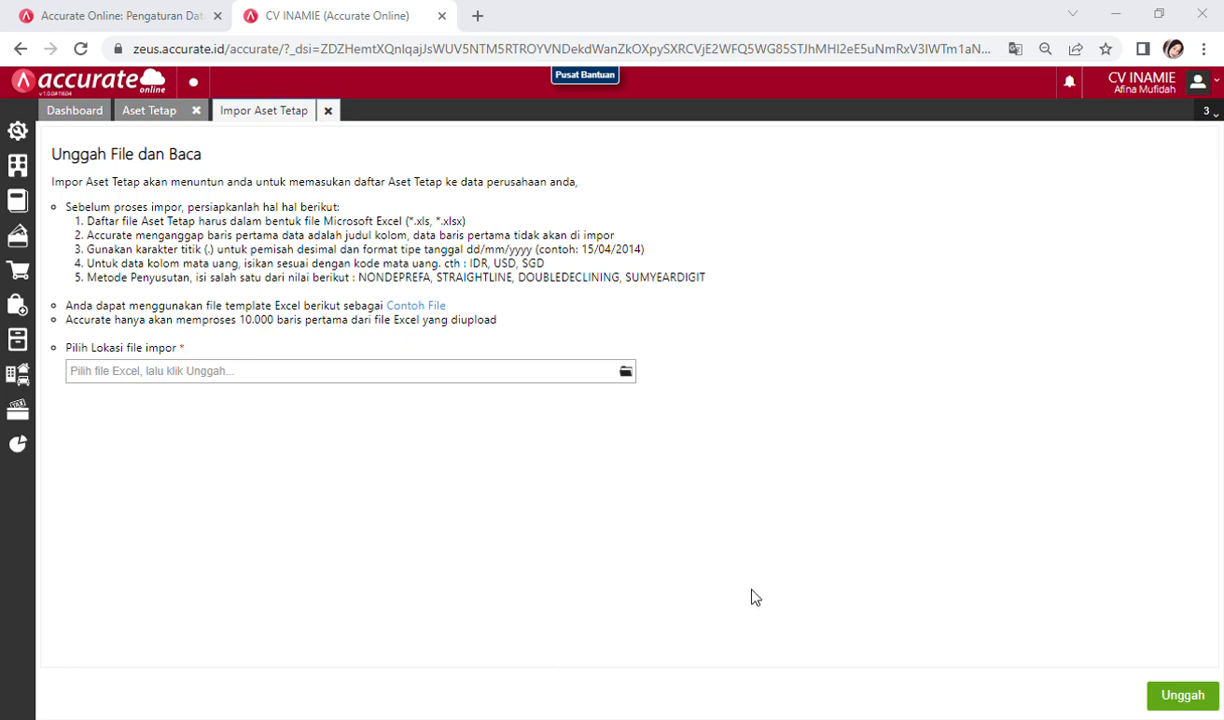
pyautogui.press('Return')
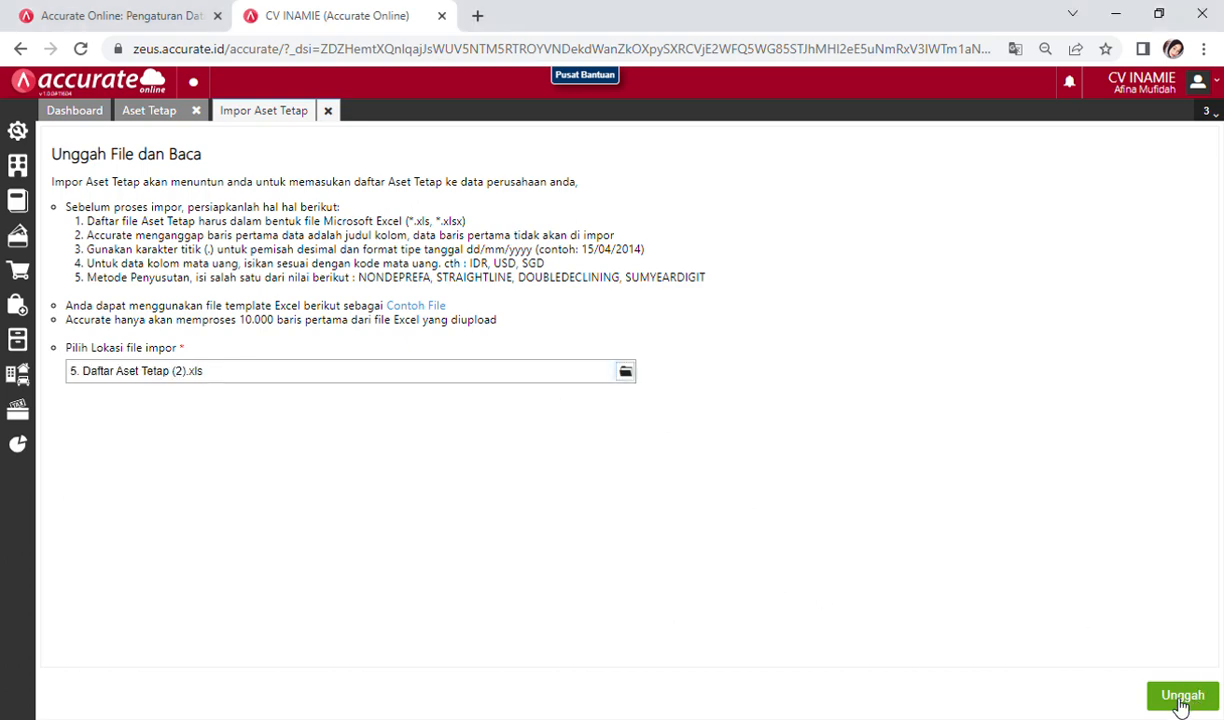
pyautogui.click(1182, 696)
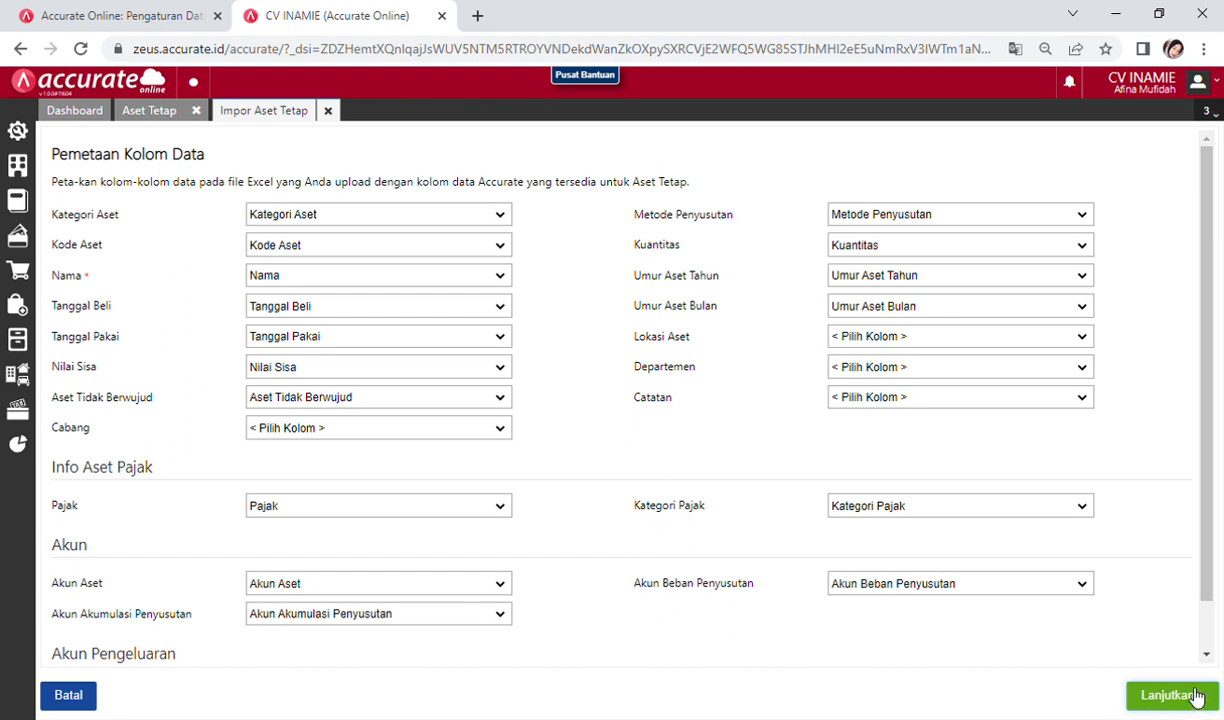
pyautogui.click(1160, 692)
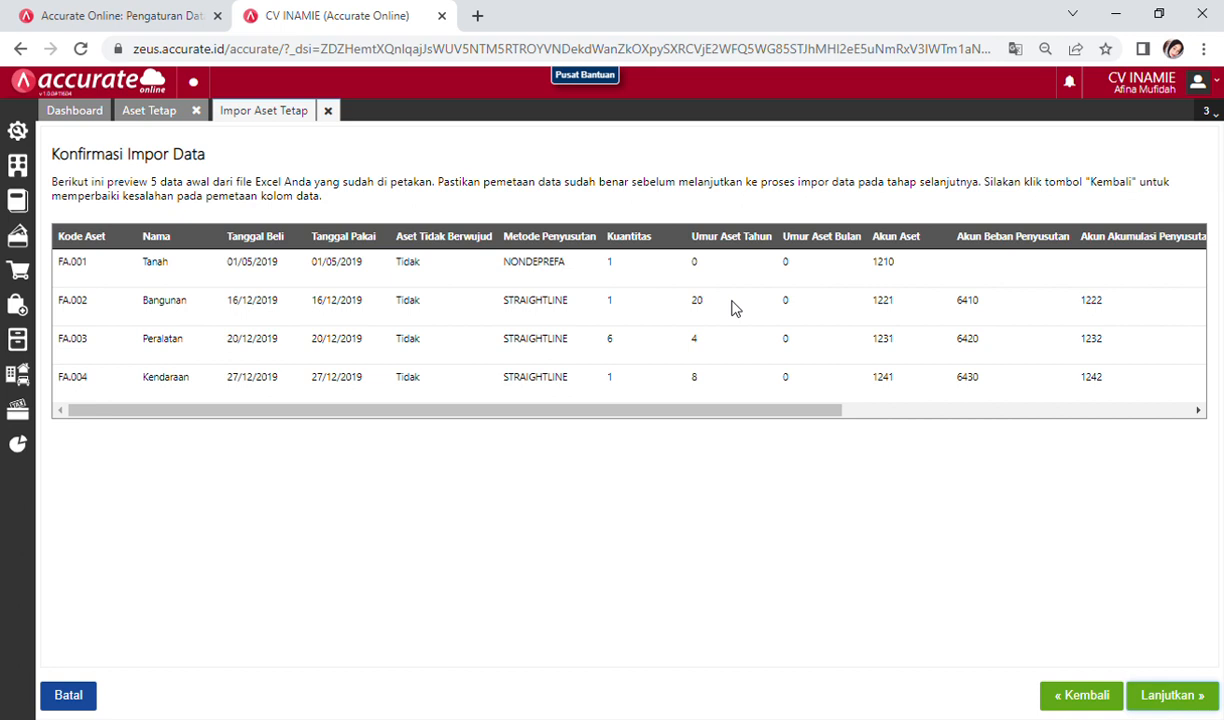
pyautogui.click(1163, 703)
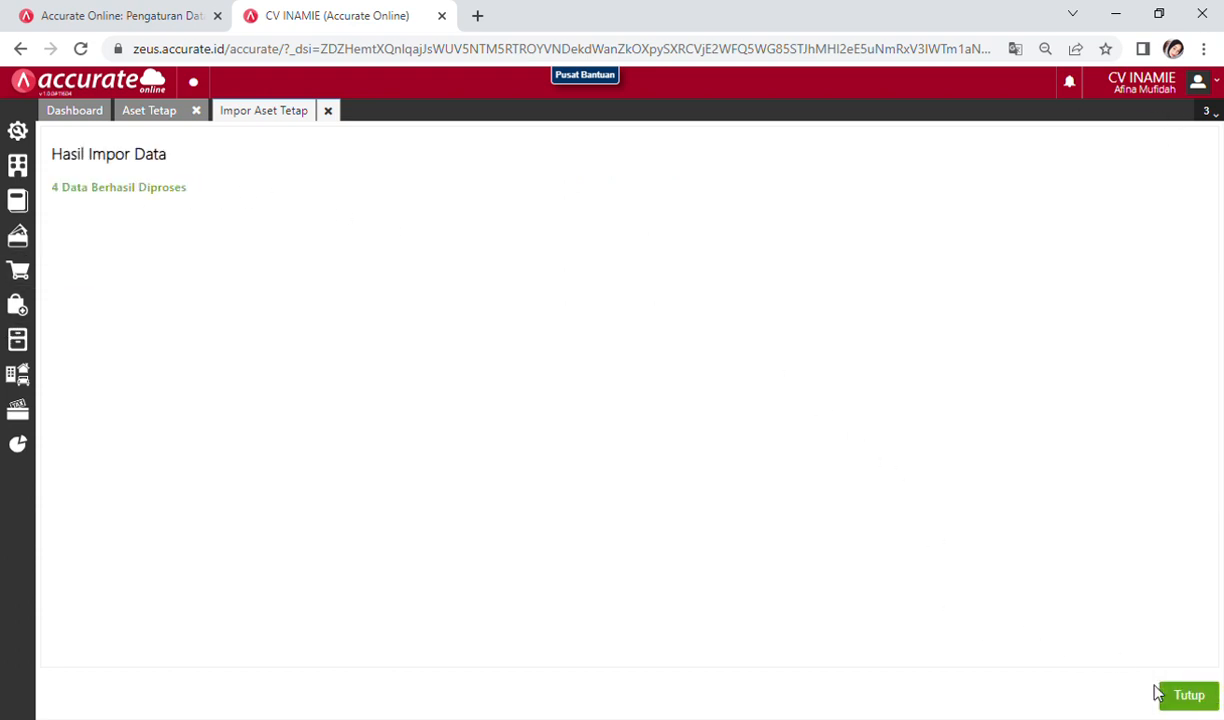
pyautogui.click(1196, 692)
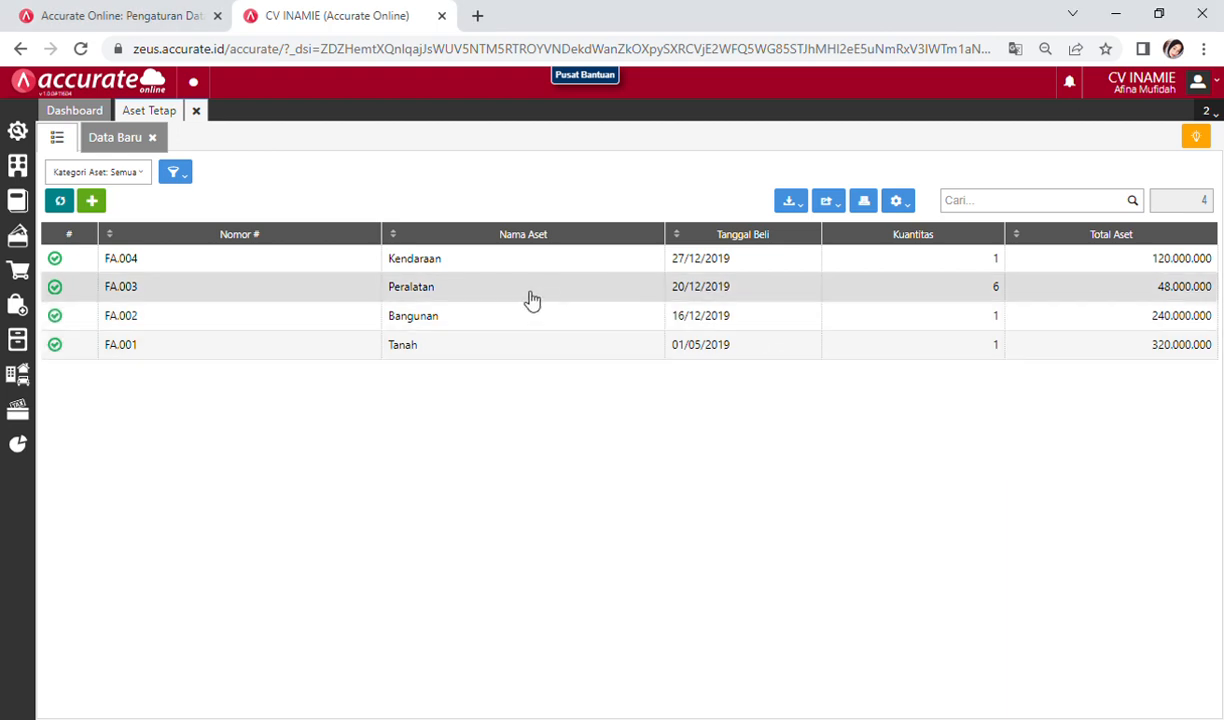
pyautogui.click(197, 111)
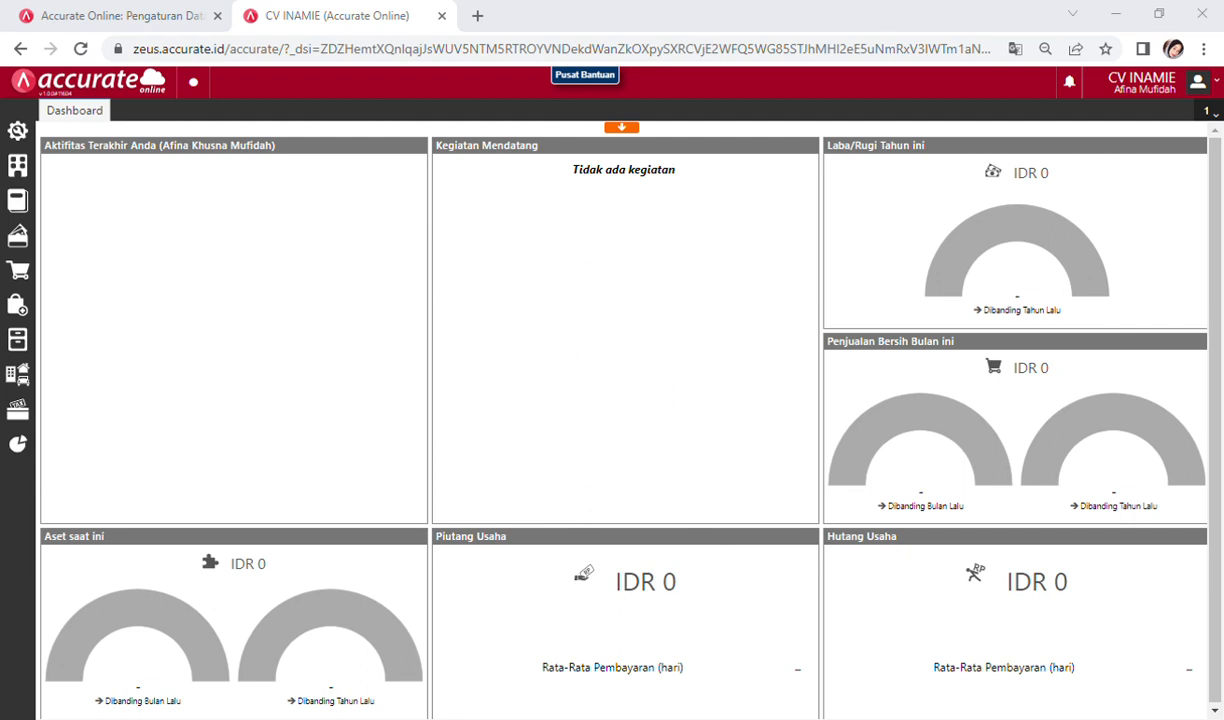
pyautogui.click(1052, 369)
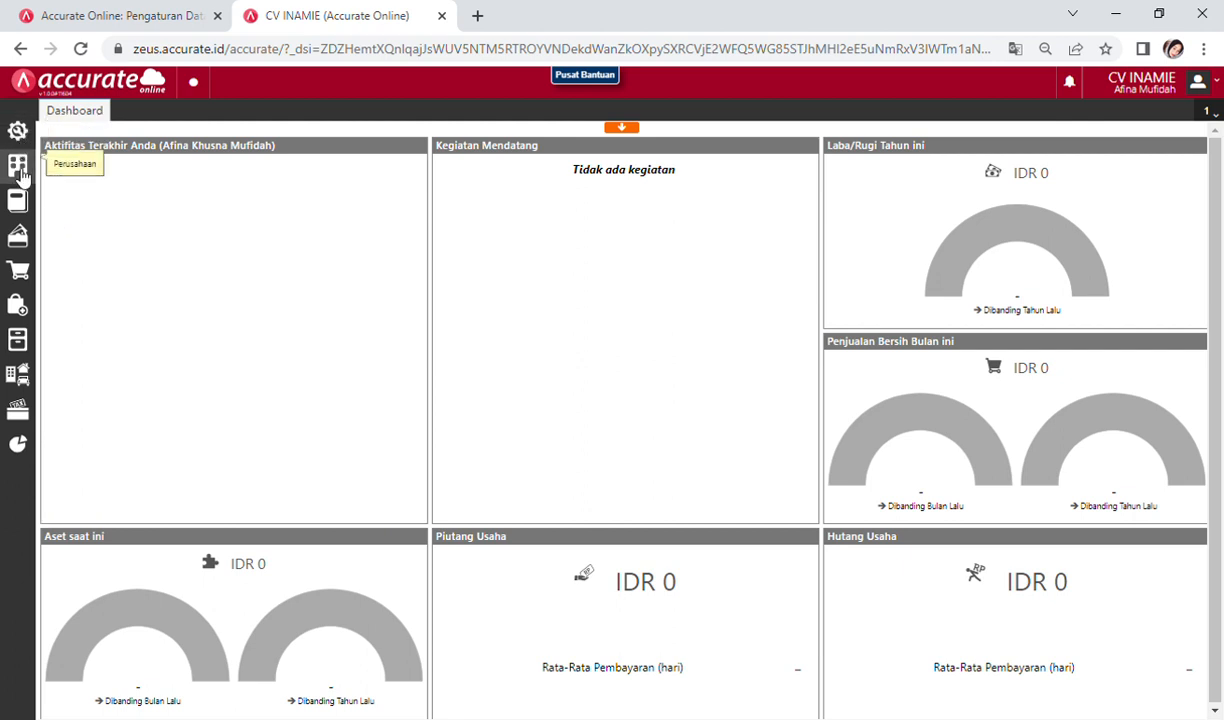
# Step: Save a Proses Akhir Bulan for Desember 2020, check it in the list, and close it
pyautogui.click(18, 167)
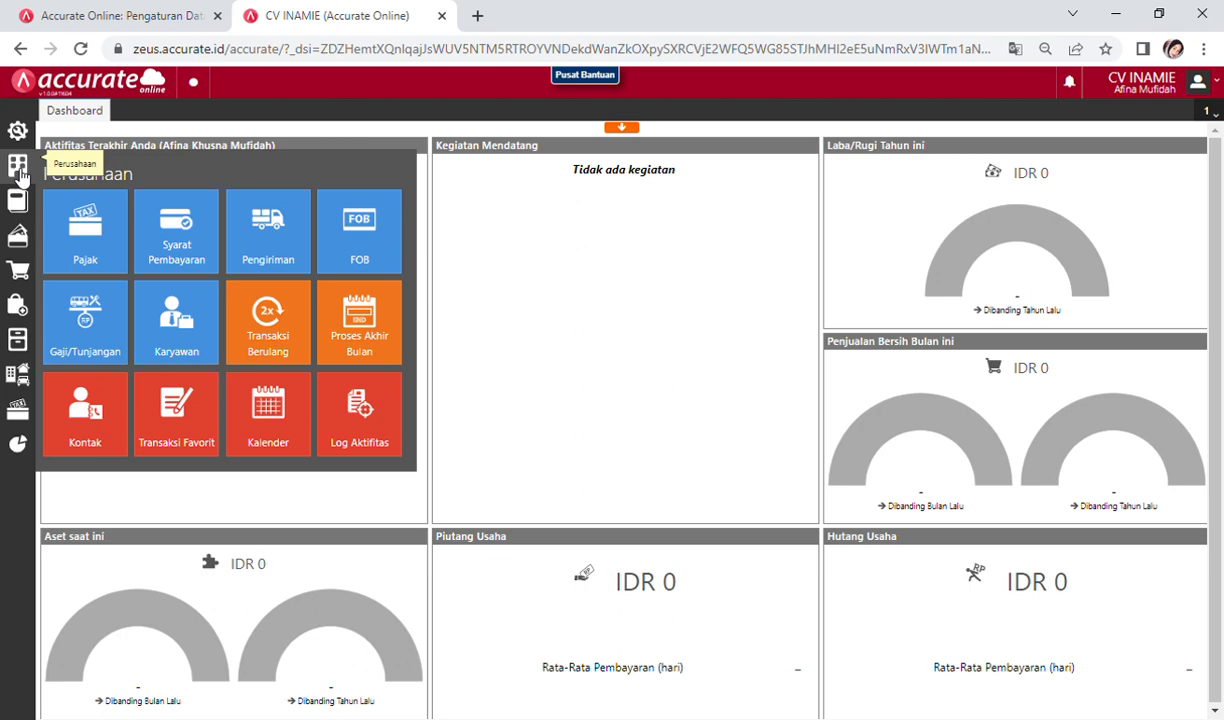
pyautogui.click(360, 318)
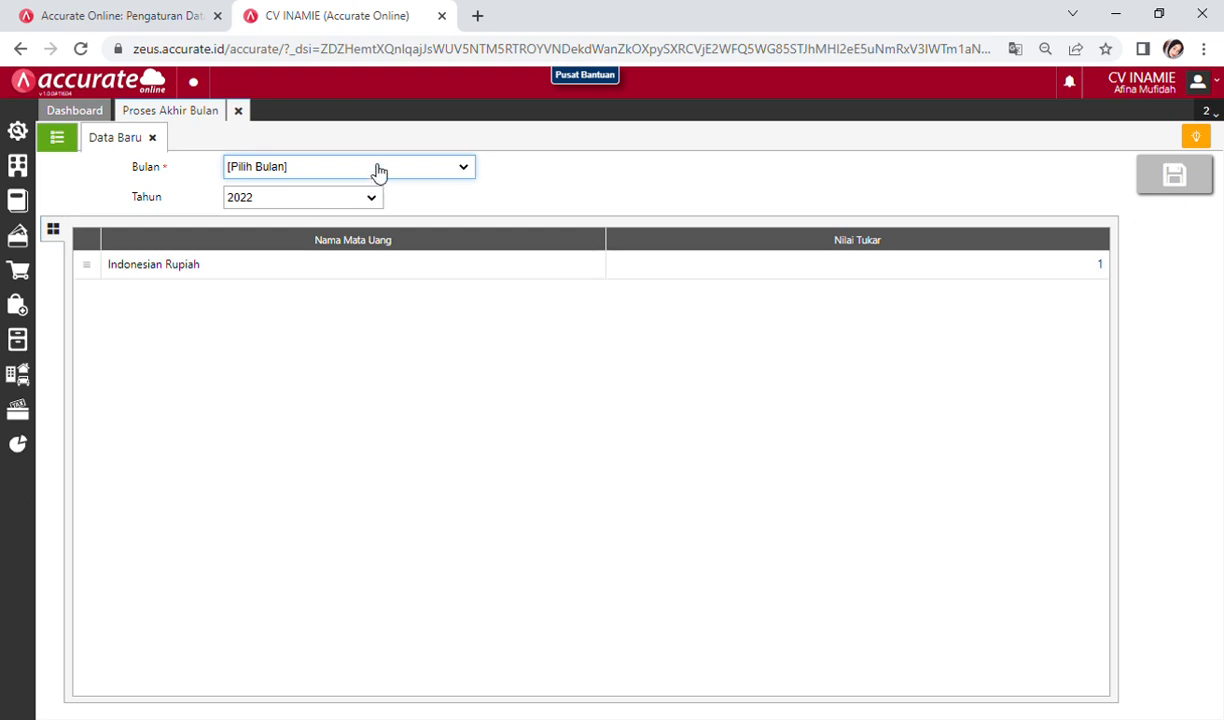
pyautogui.click(325, 357)
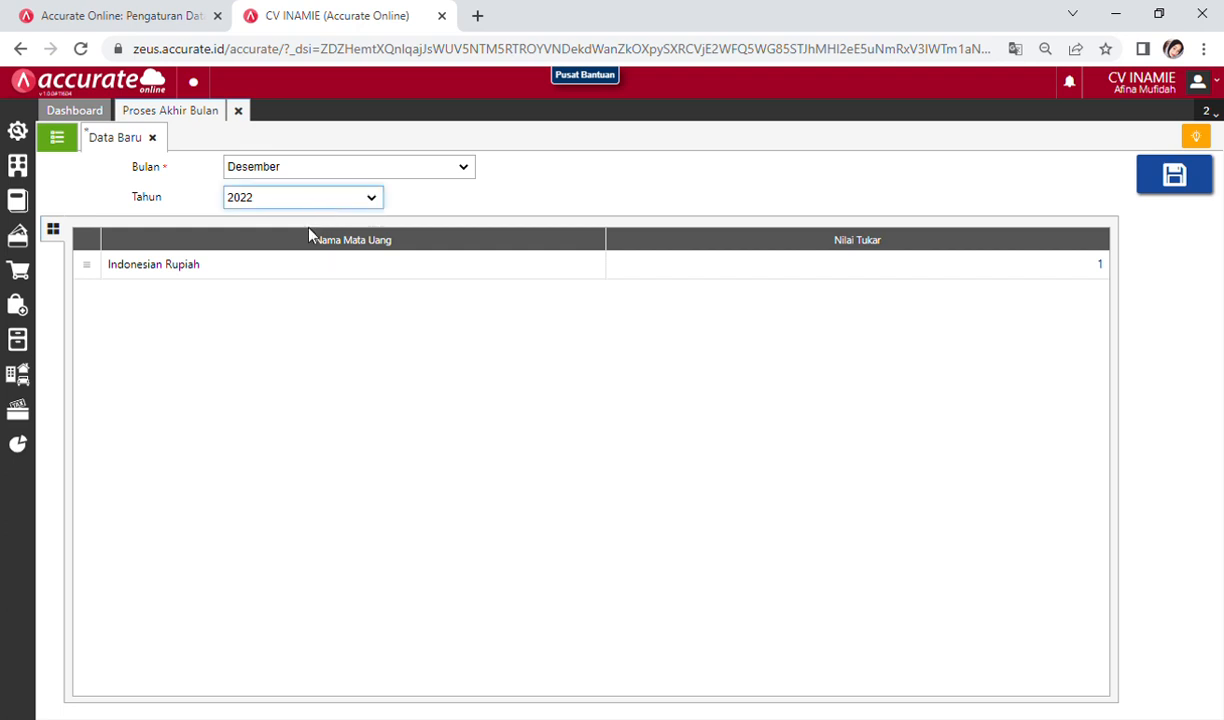
pyautogui.press('Up')
pyautogui.press('Up')
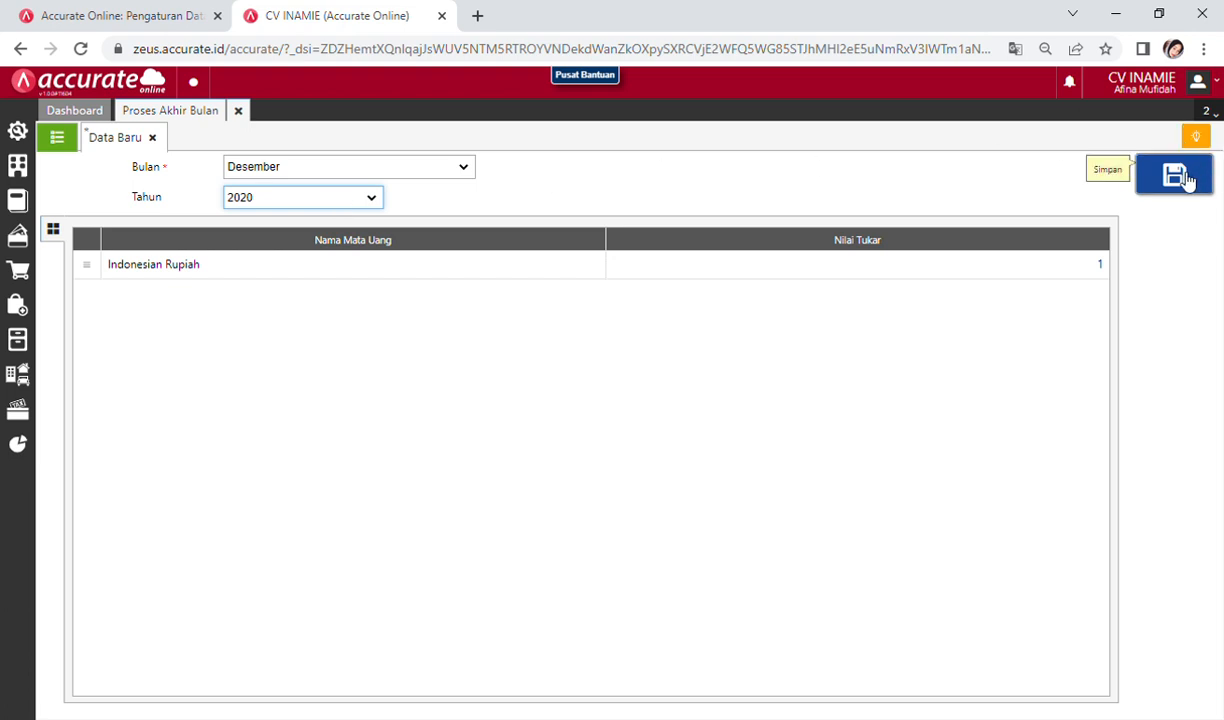
pyautogui.click(1187, 180)
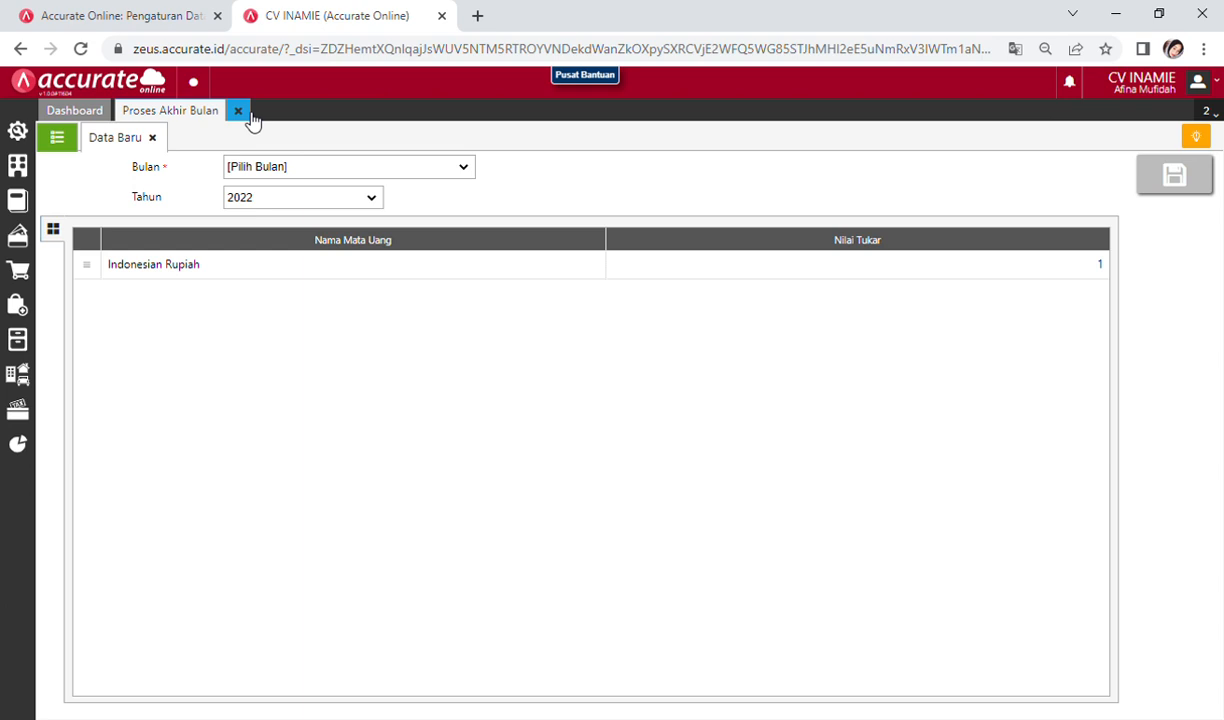
pyautogui.click(72, 143)
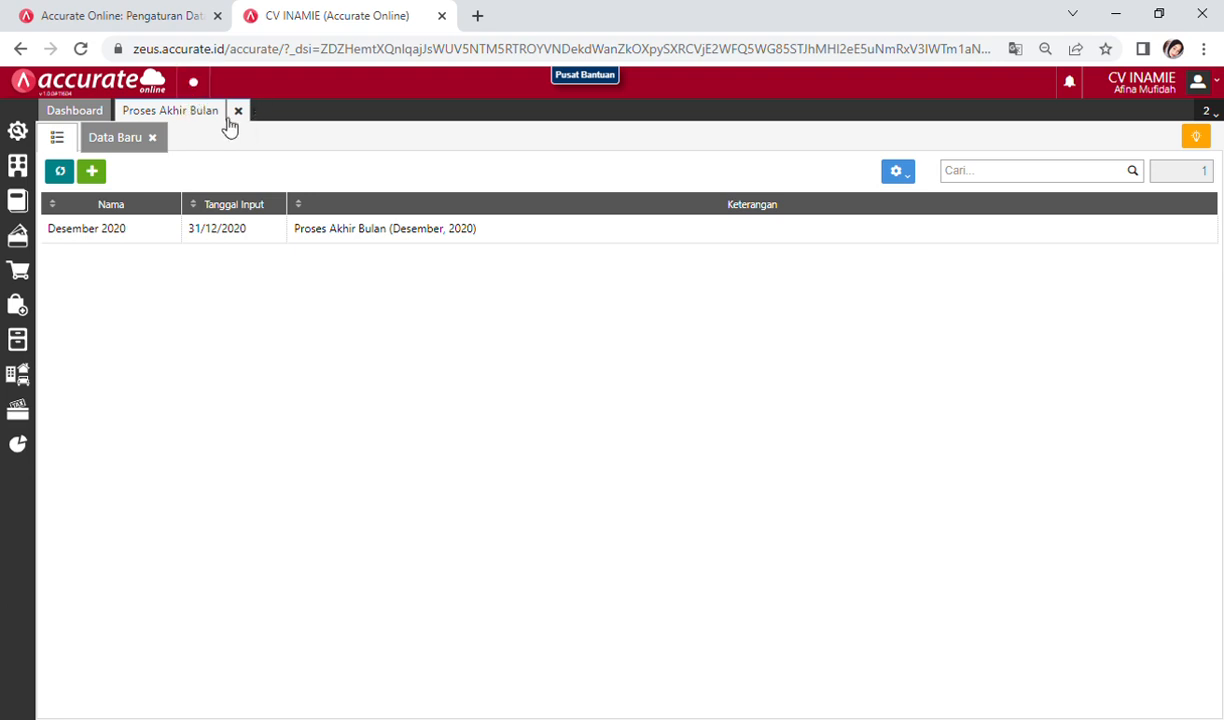
pyautogui.click(240, 112)
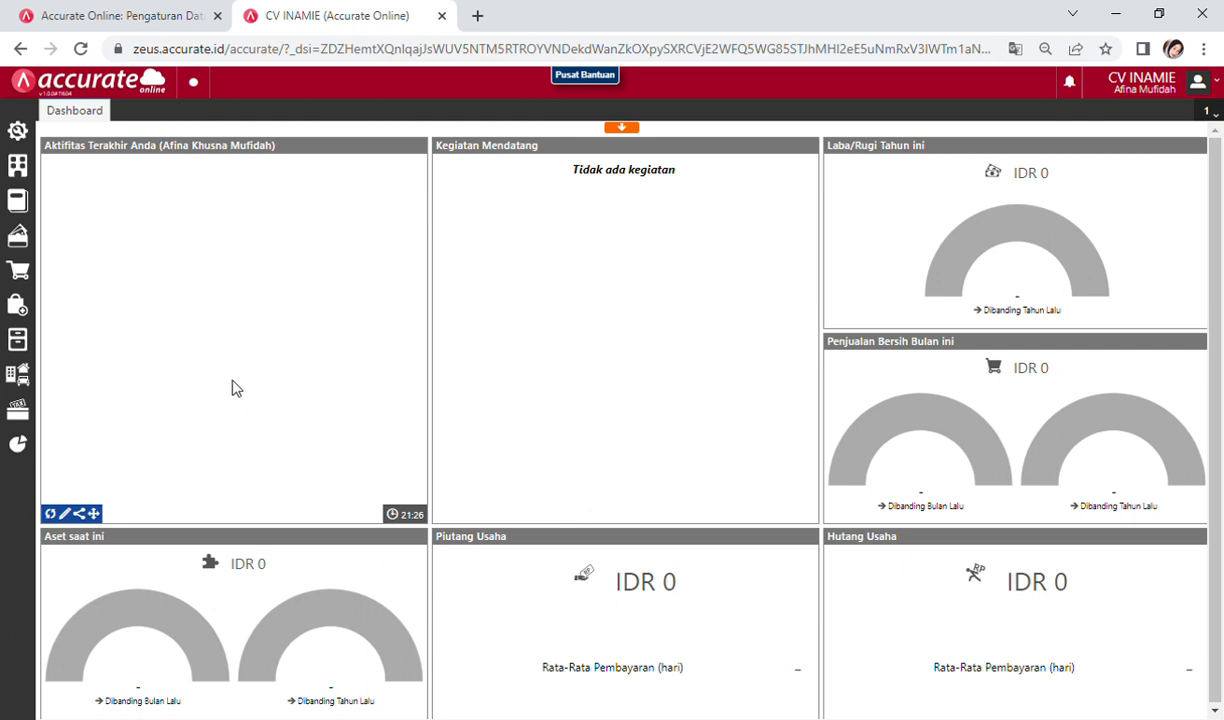
# Step: Run the Keuangan report Neraca (Induk Skontro) with Per Tanggal 31/12/2020
pyautogui.click(8, 452)
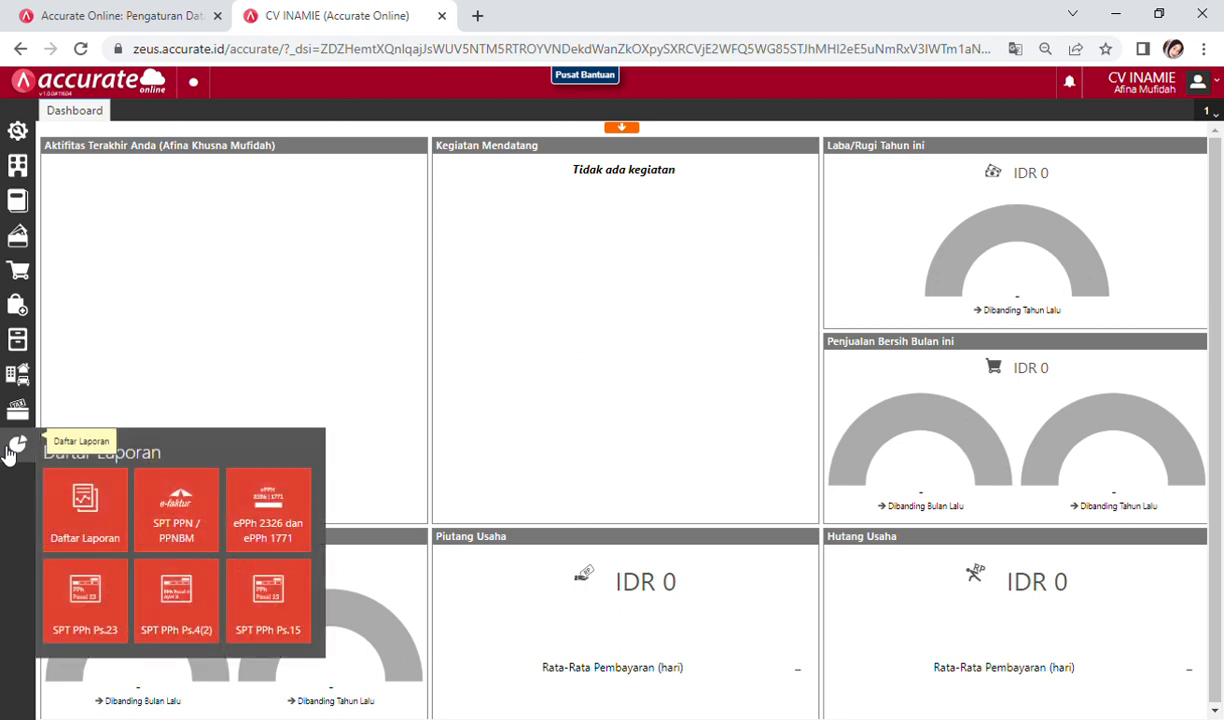
pyautogui.click(86, 513)
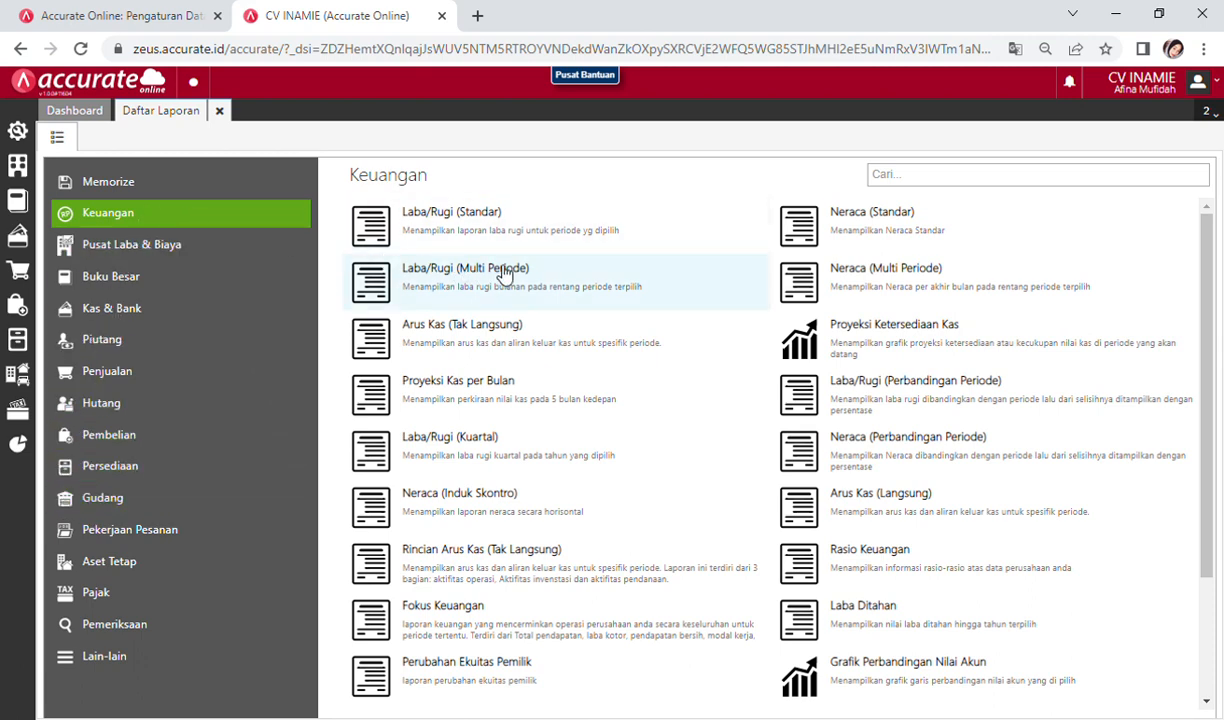
pyautogui.click(533, 514)
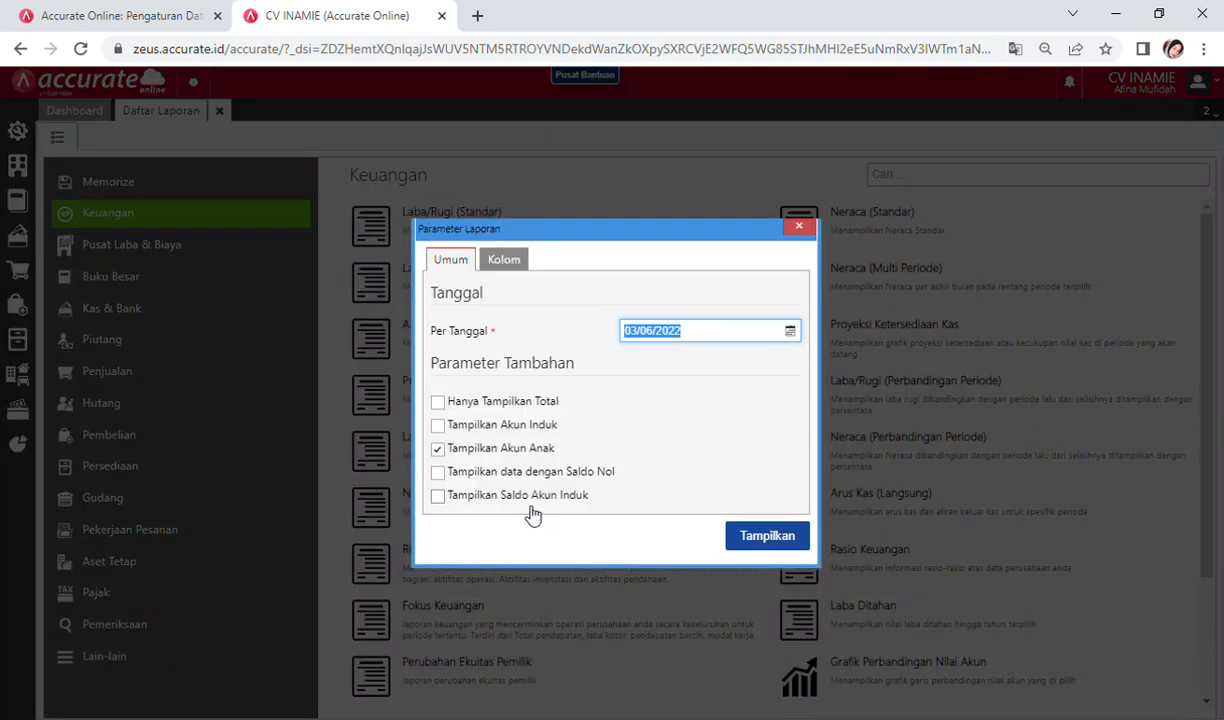
pyautogui.click(790, 331)
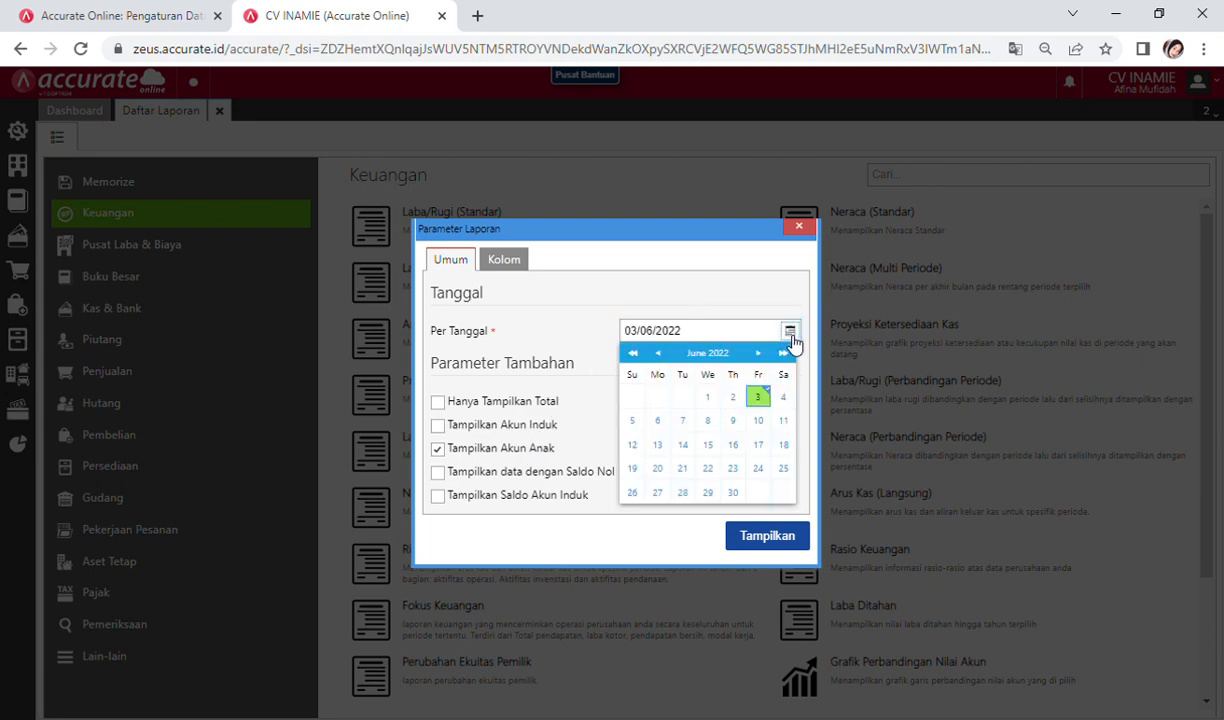
pyautogui.click(701, 336)
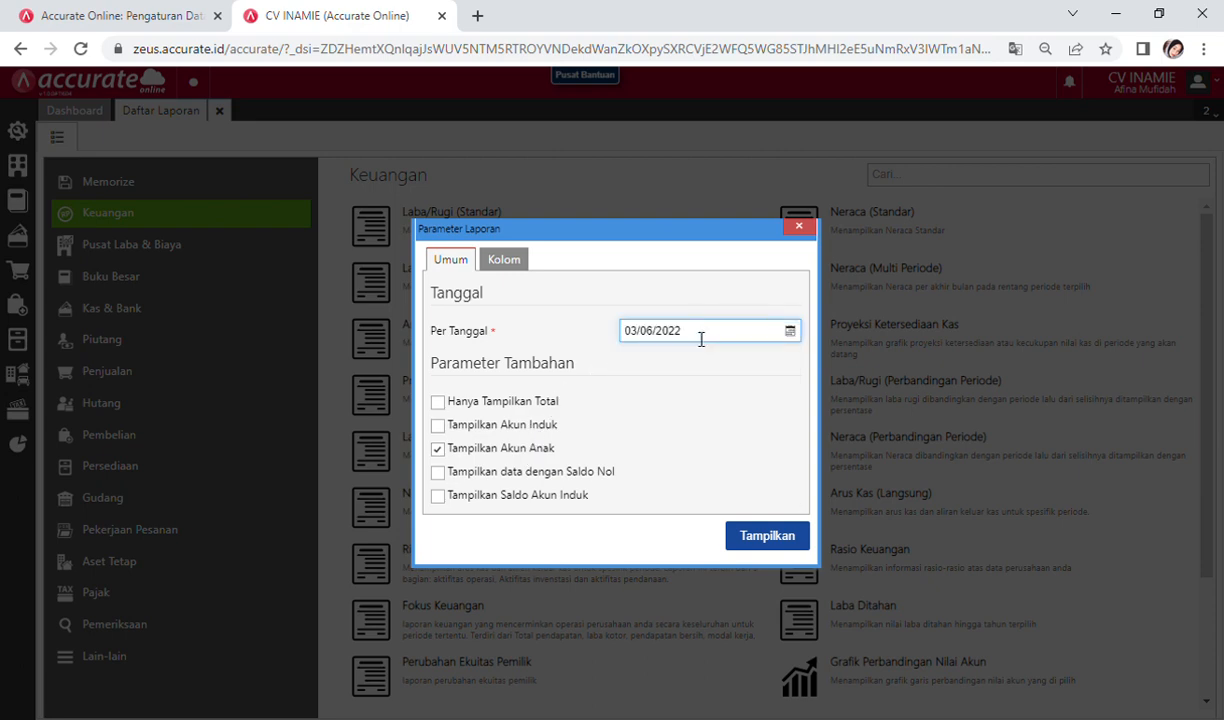
pyautogui.click(701, 339)
pyautogui.moveTo(701, 339); pyautogui.dragTo(626, 333)
pyautogui.press('BackSpace')
pyautogui.write('31/12/202')
pyautogui.write('0')
pyautogui.click(767, 537)
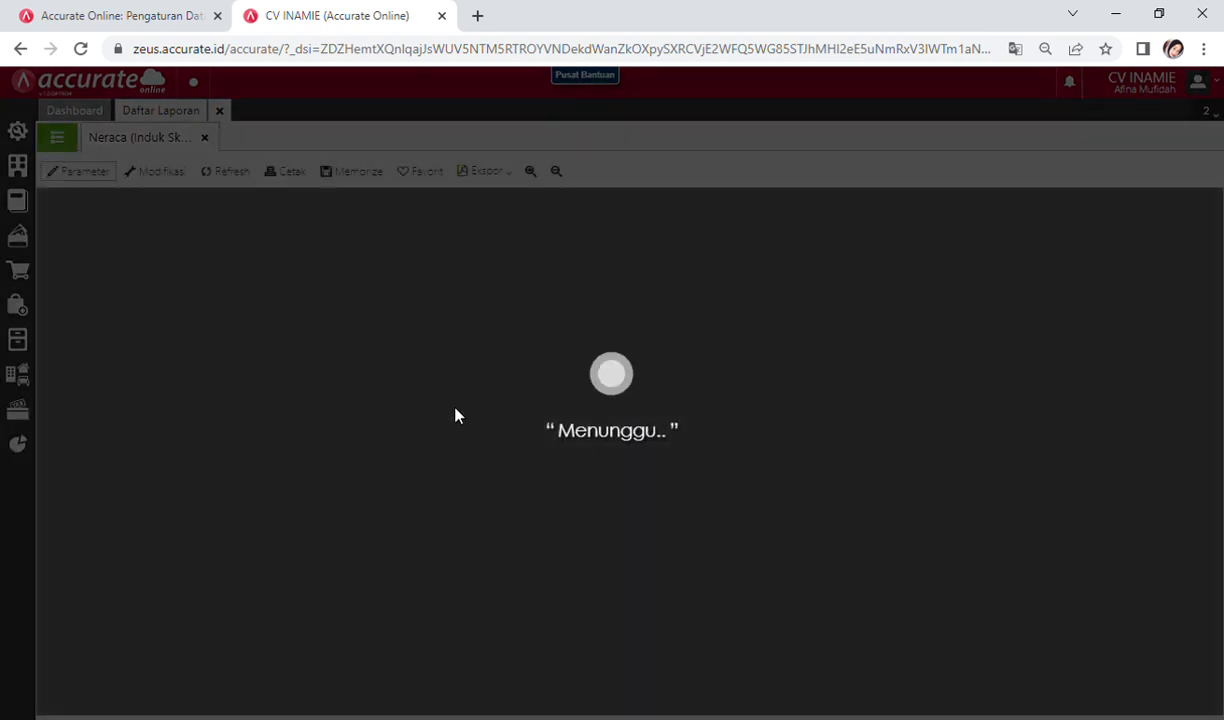
# Step: Zoom into the Neraca report twice and confirm both totals read 858.110.750
pyautogui.scroll(-3, 787, 410)
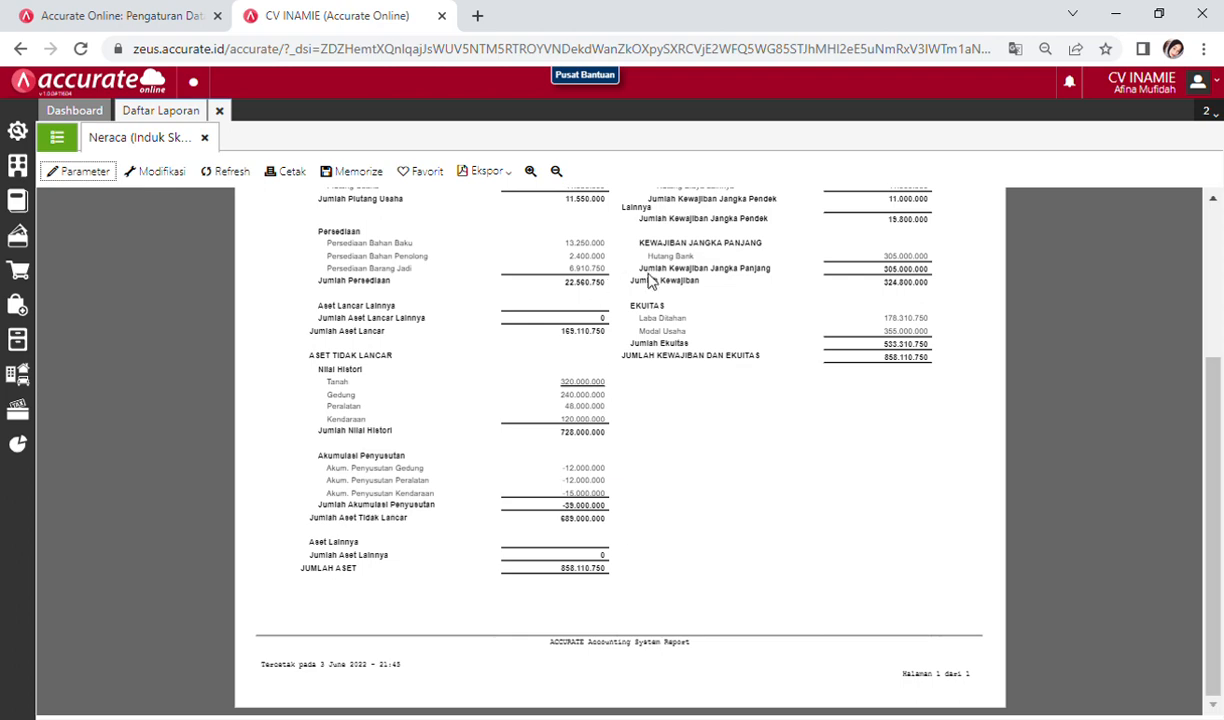
pyautogui.click(527, 173)
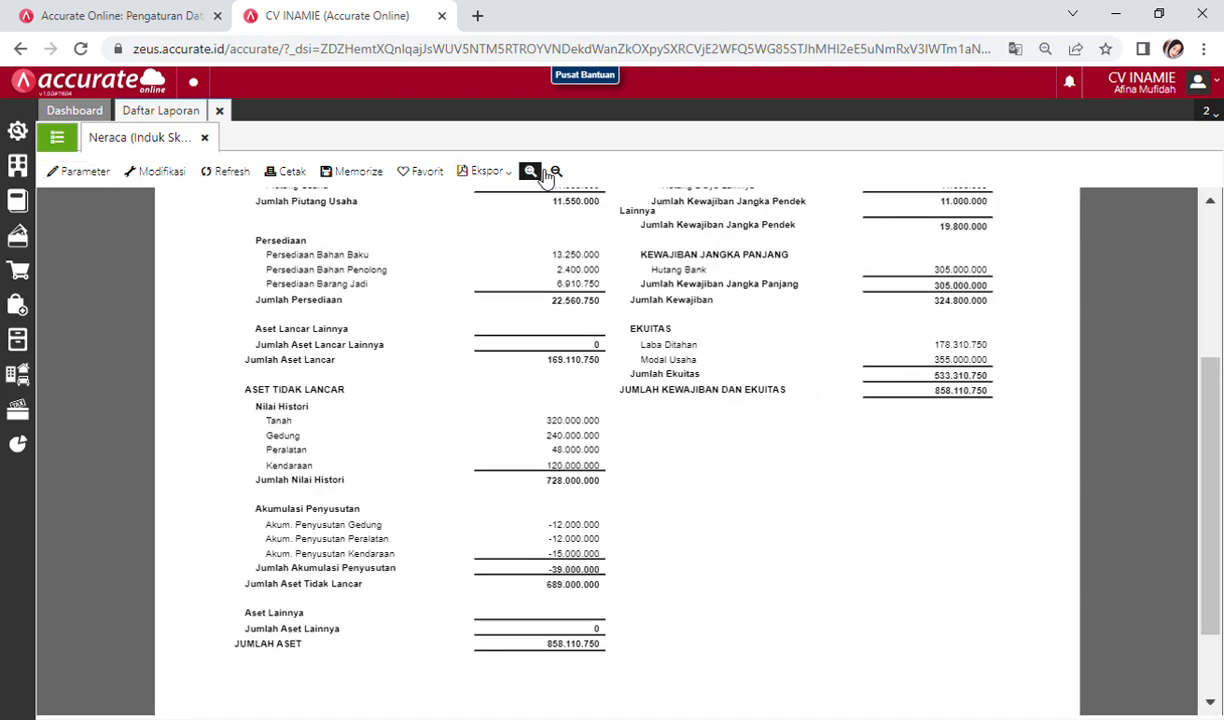
pyautogui.click(543, 174)
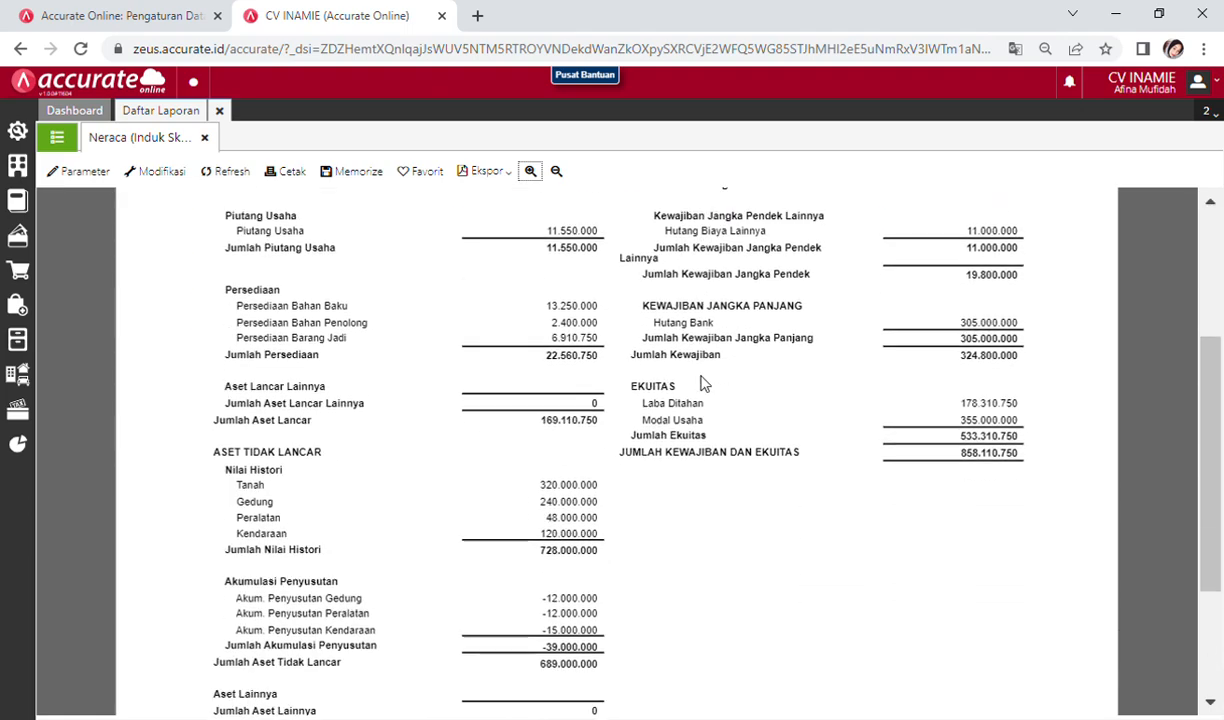
pyautogui.scroll(-2, 703, 383)
pyautogui.scroll(5, 703, 383)
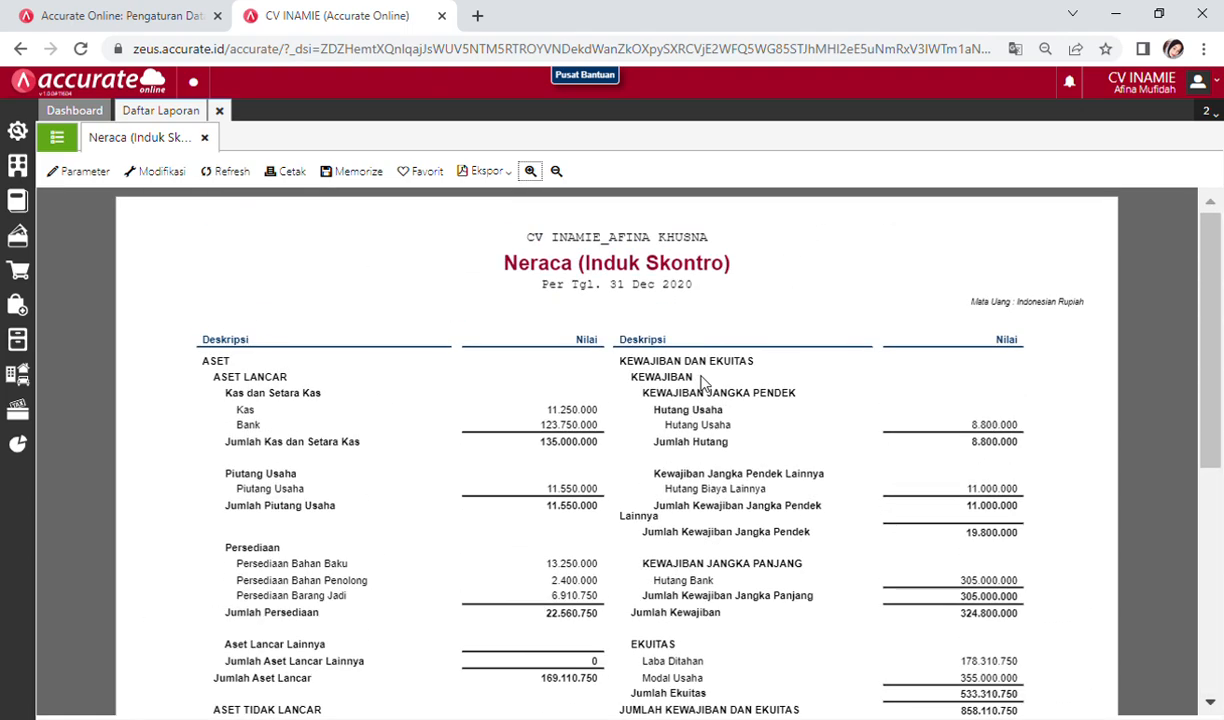
pyautogui.scroll(-5, 703, 383)
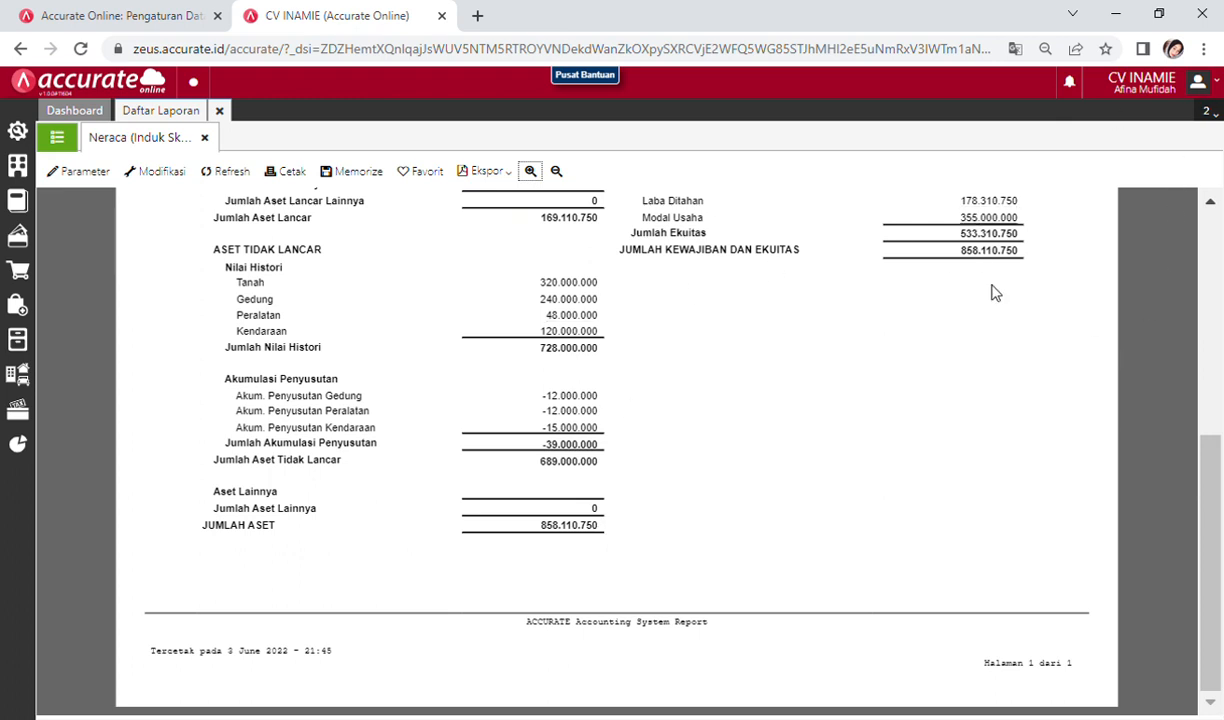
# Step: Close the report and refresh the recent activity, upcoming activities and monthly net sales widgets
pyautogui.click(219, 110)
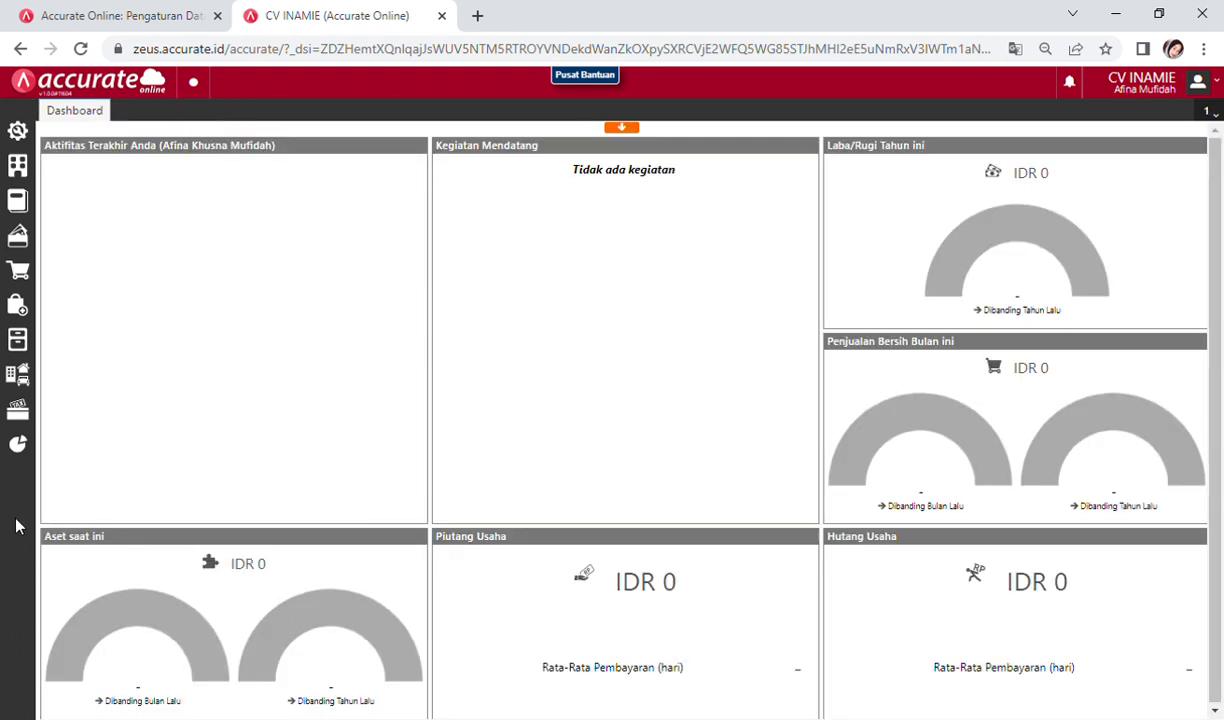
pyautogui.click(52, 514)
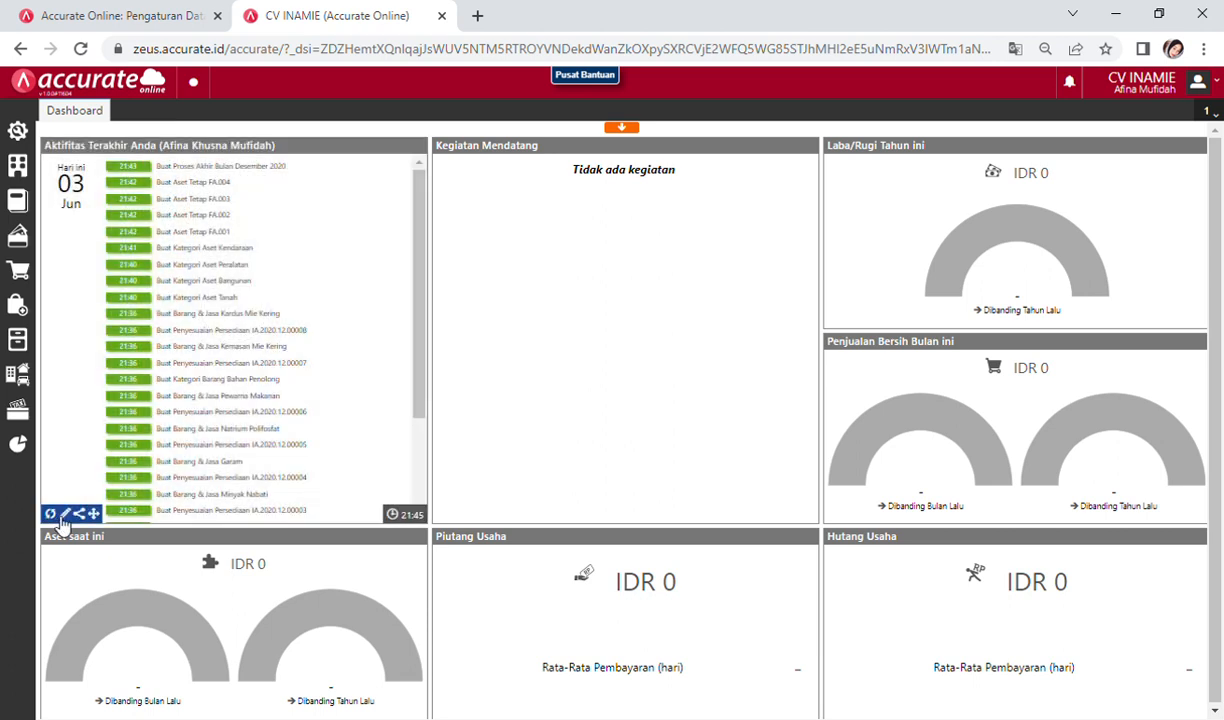
pyautogui.click(442, 513)
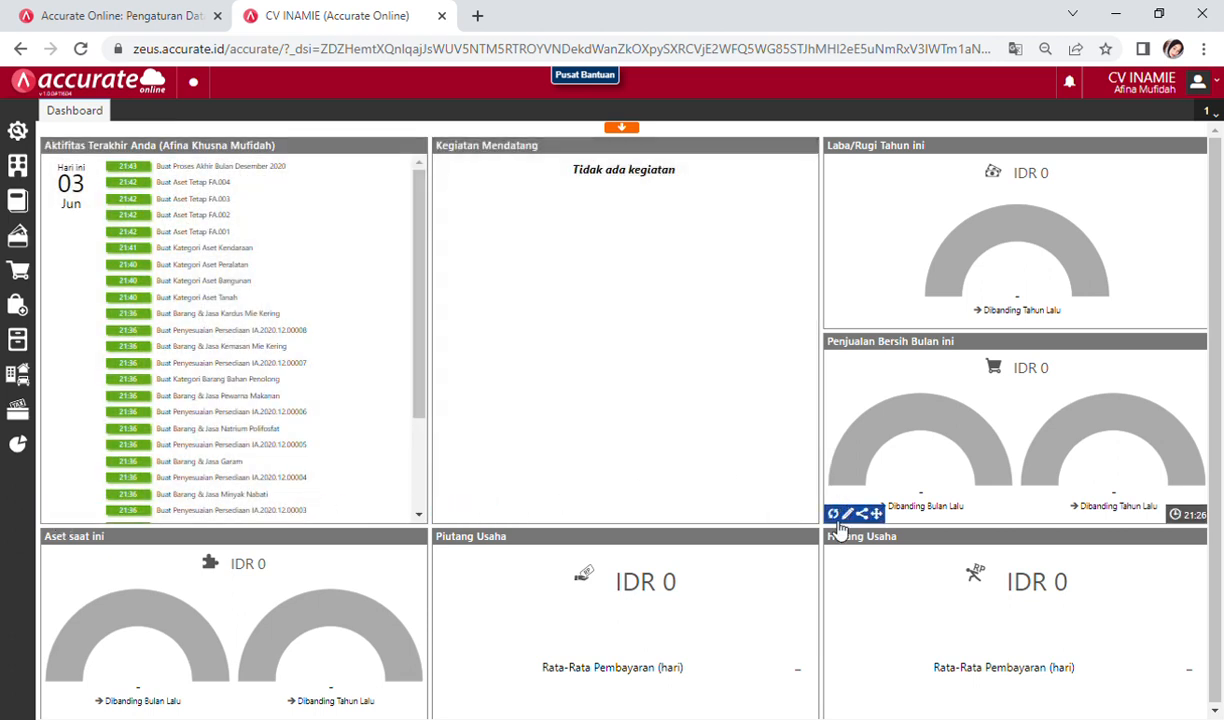
pyautogui.click(833, 512)
pyautogui.moveTo(845, 578)
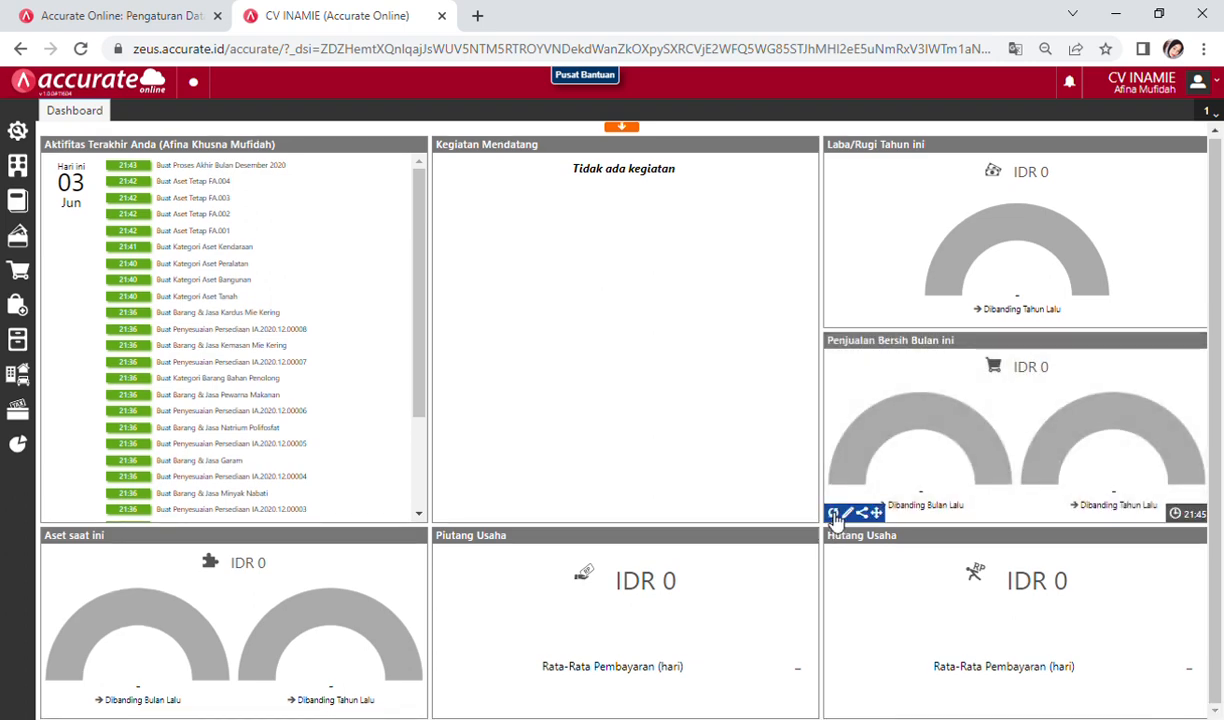
pyautogui.click(833, 511)
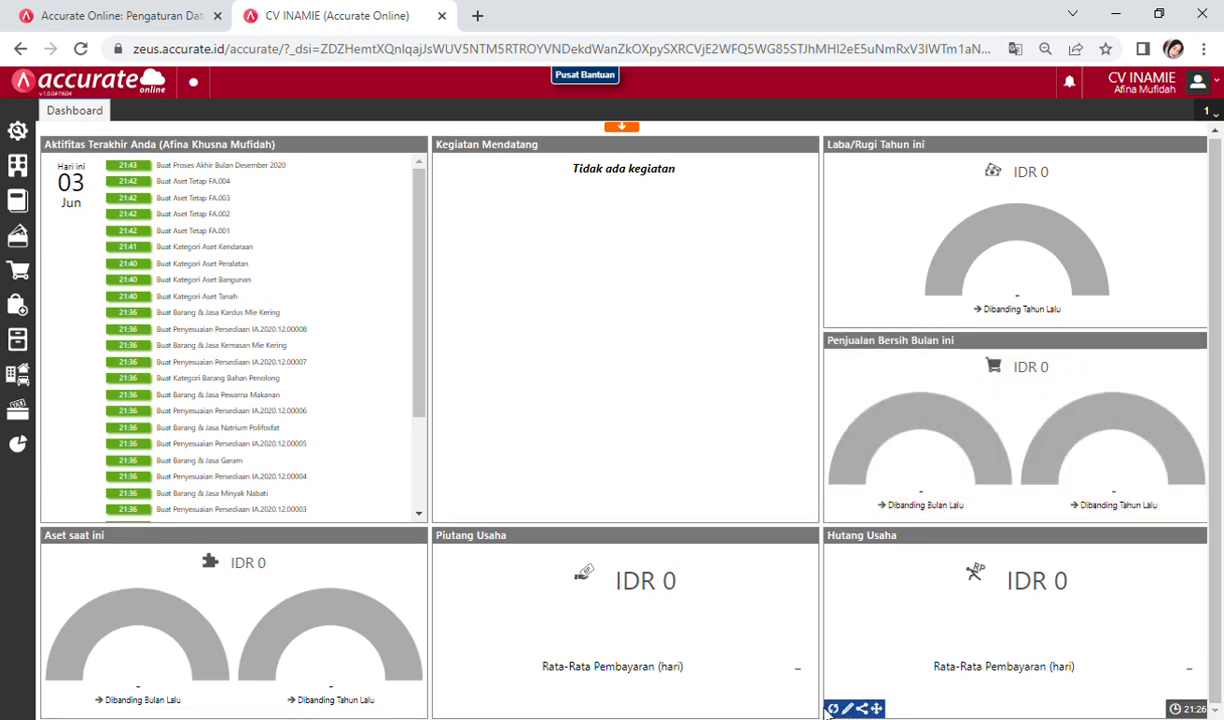
# Step: Refresh the Hutang Usaha, Piutang Usaha and Aset saat ini widgets to show their real totals
pyautogui.click(833, 708)
pyautogui.moveTo(444, 708)
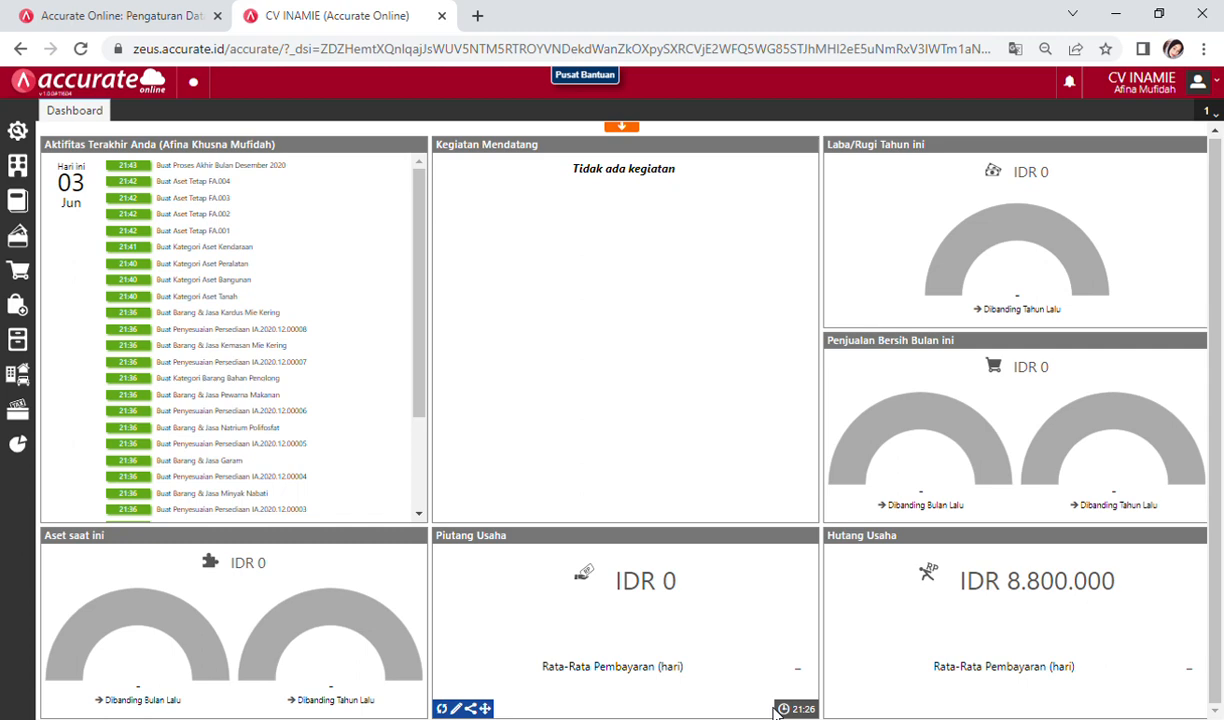
pyautogui.click(444, 708)
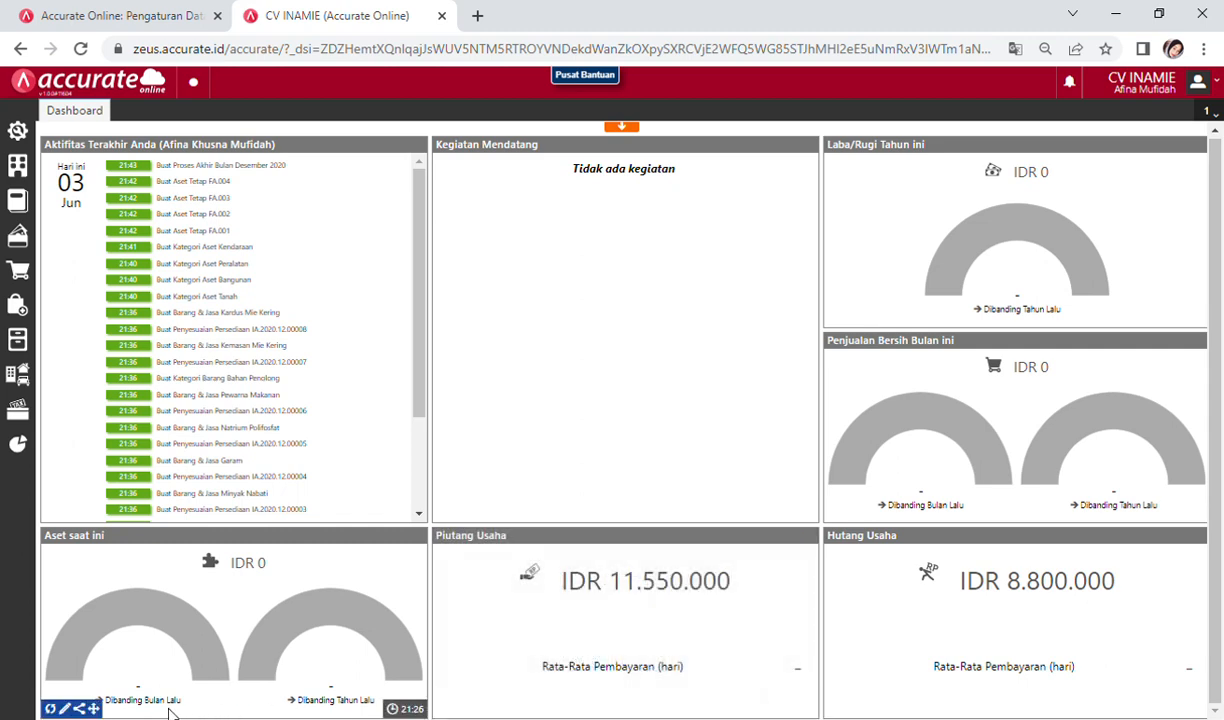
pyautogui.click(50, 708)
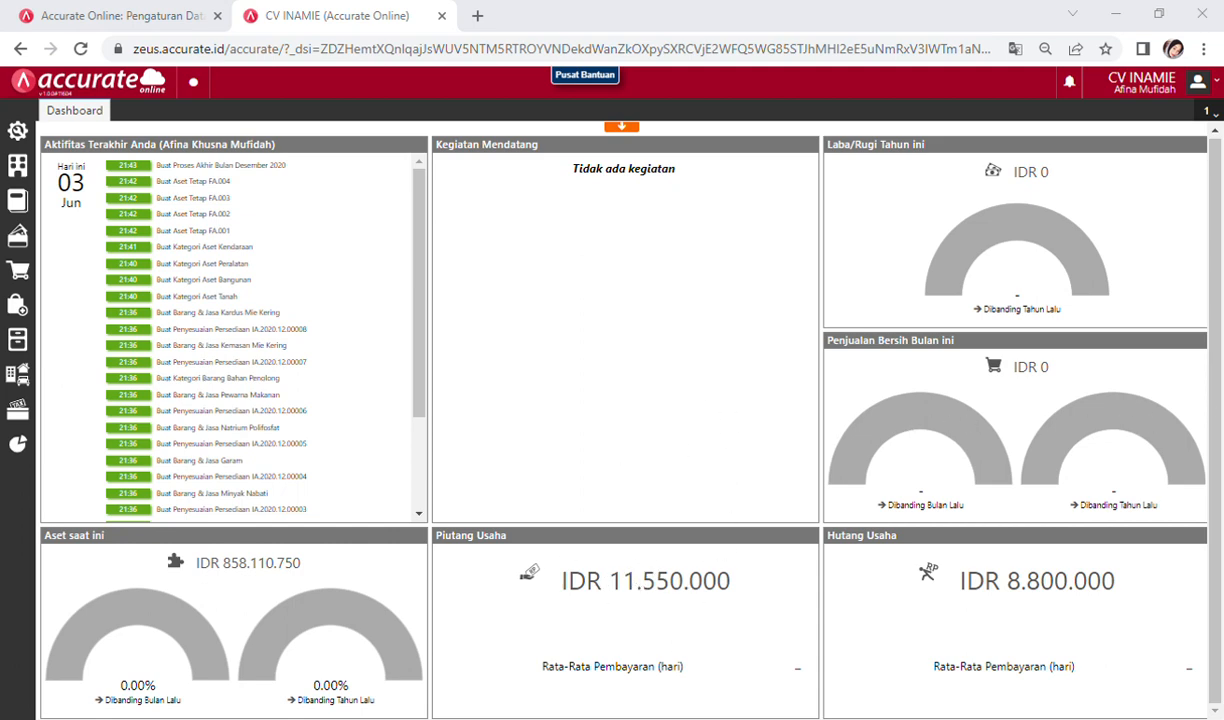
pyautogui.moveTo(92, 558)
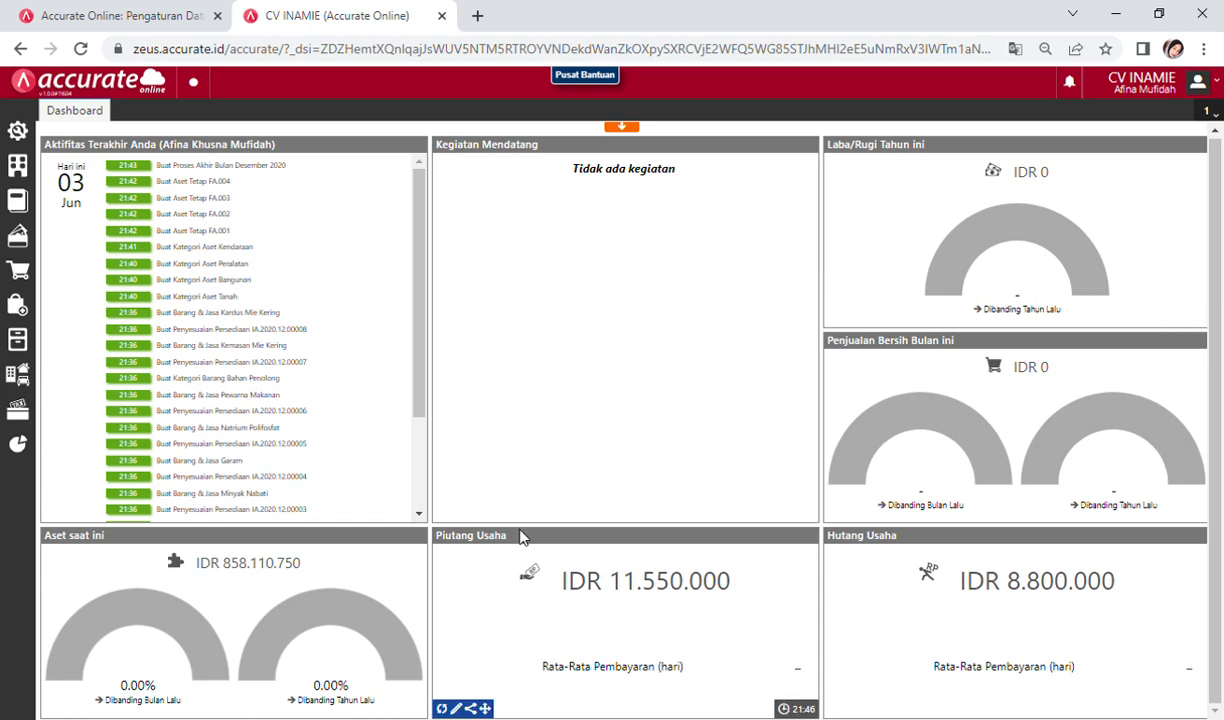
pyautogui.moveTo(238, 575)
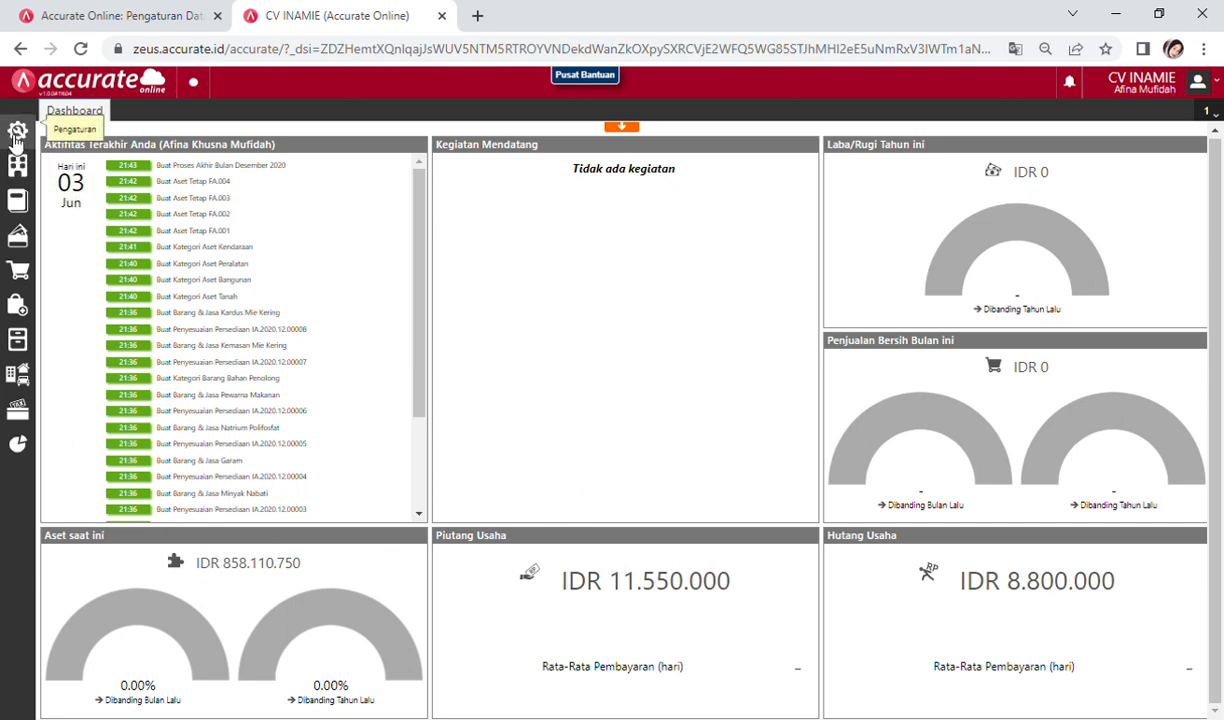
# Step: Install Accurate Manufaktur from Accurate Store for CV INAMIE and close the store
pyautogui.click(15, 138)
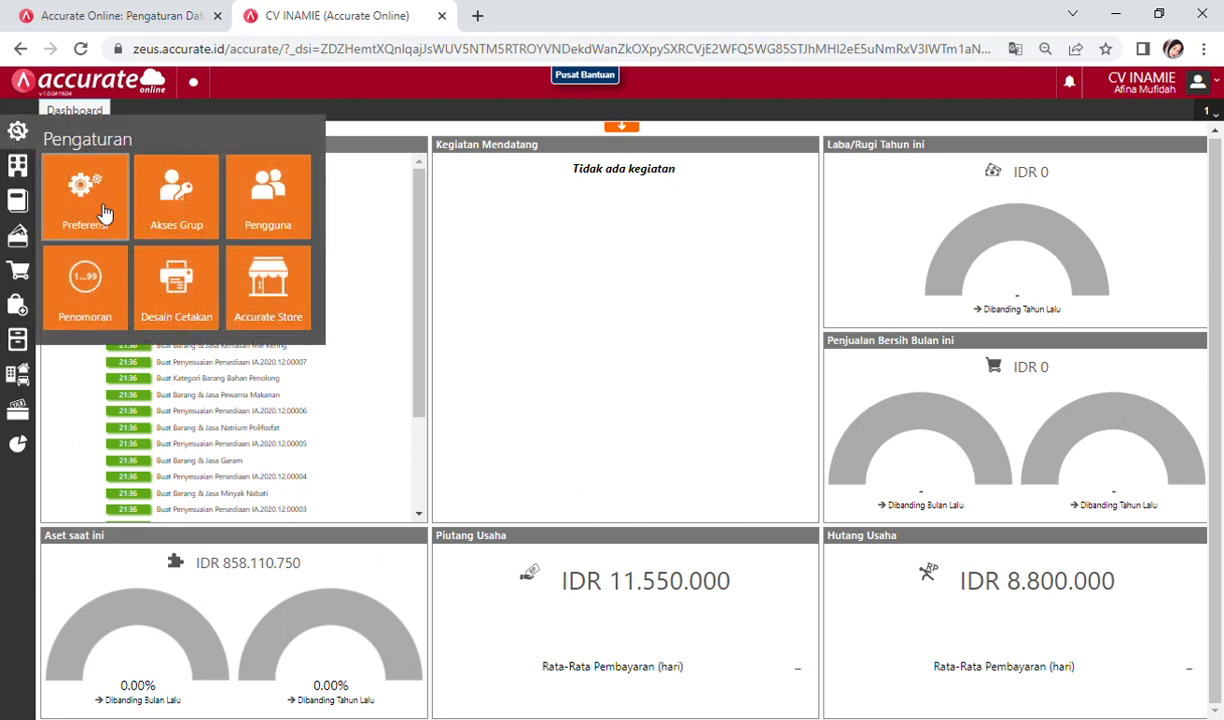
pyautogui.click(282, 297)
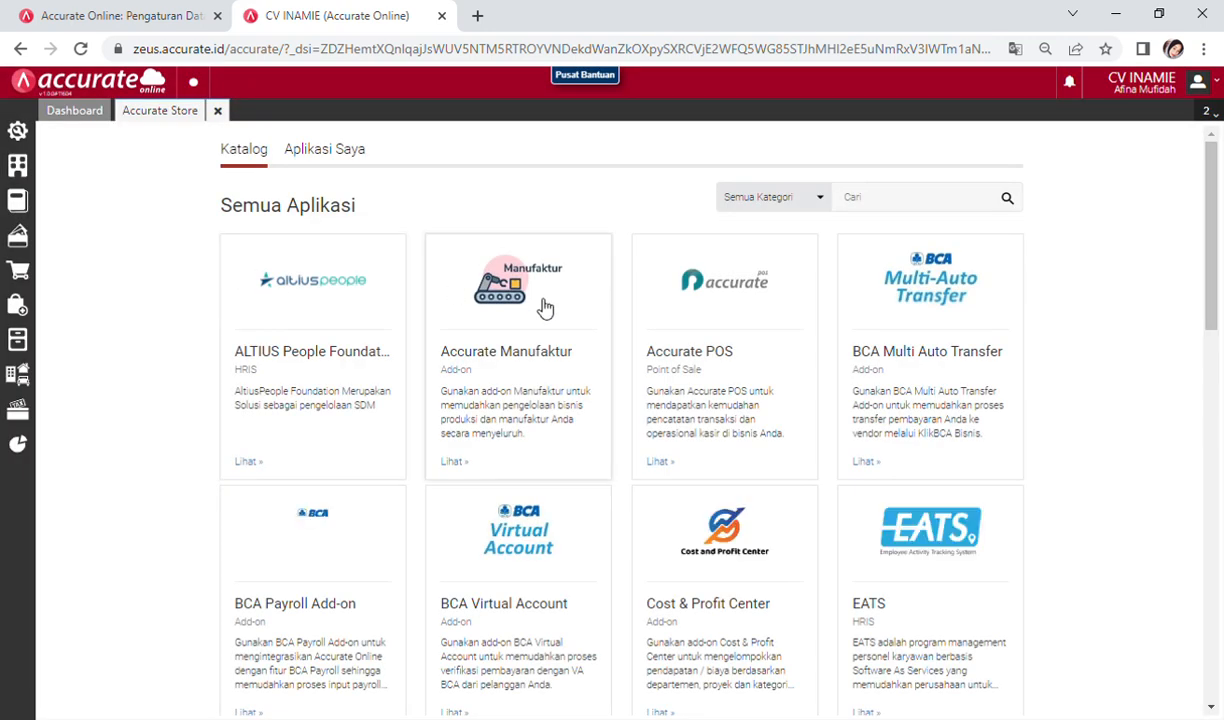
pyautogui.click(540, 360)
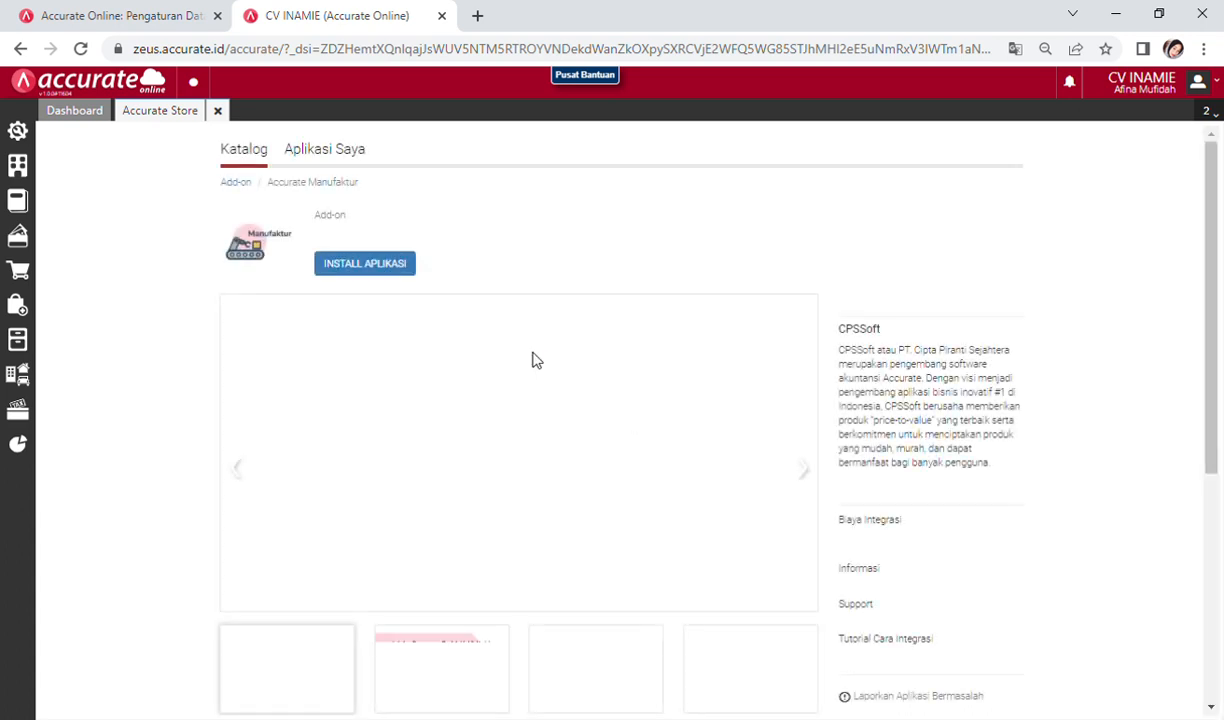
pyautogui.click(389, 265)
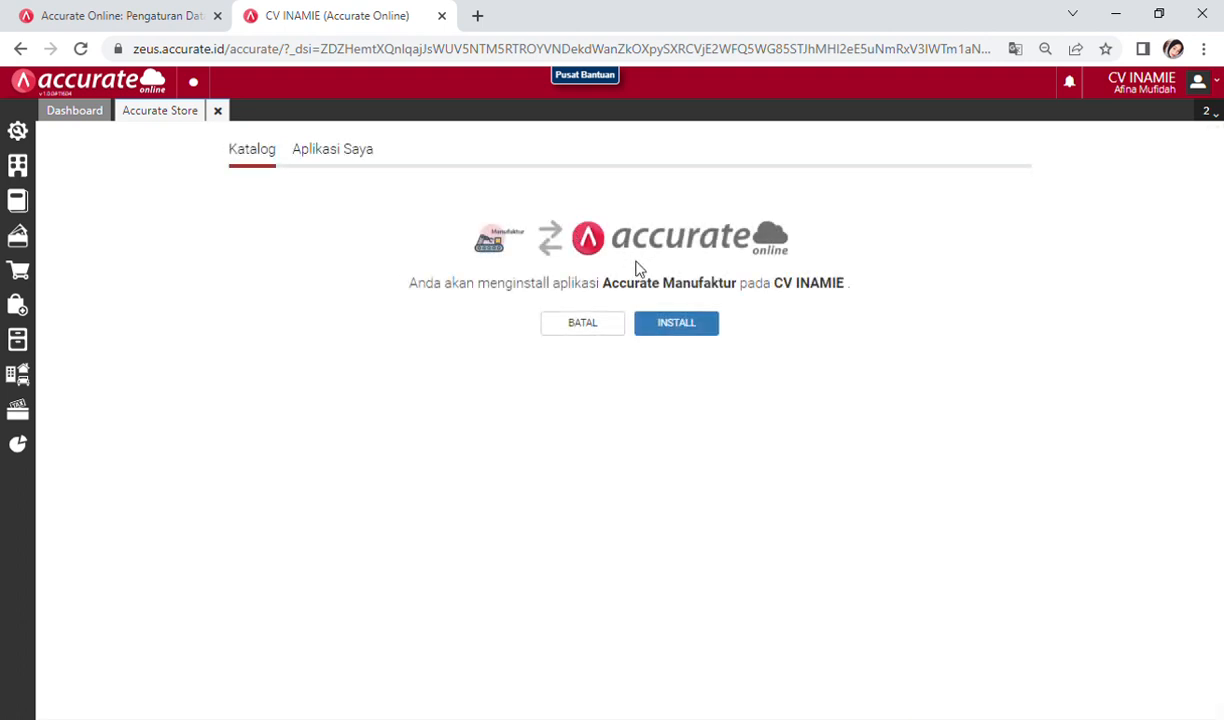
pyautogui.click(677, 336)
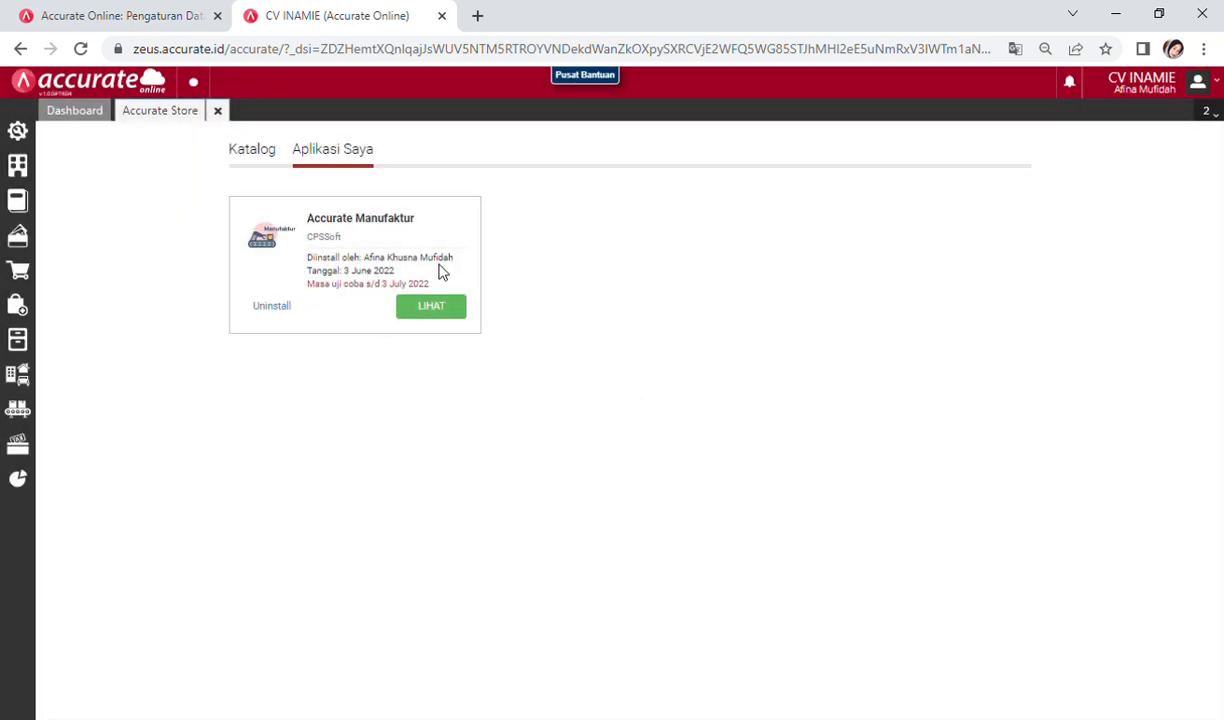
pyautogui.click(218, 111)
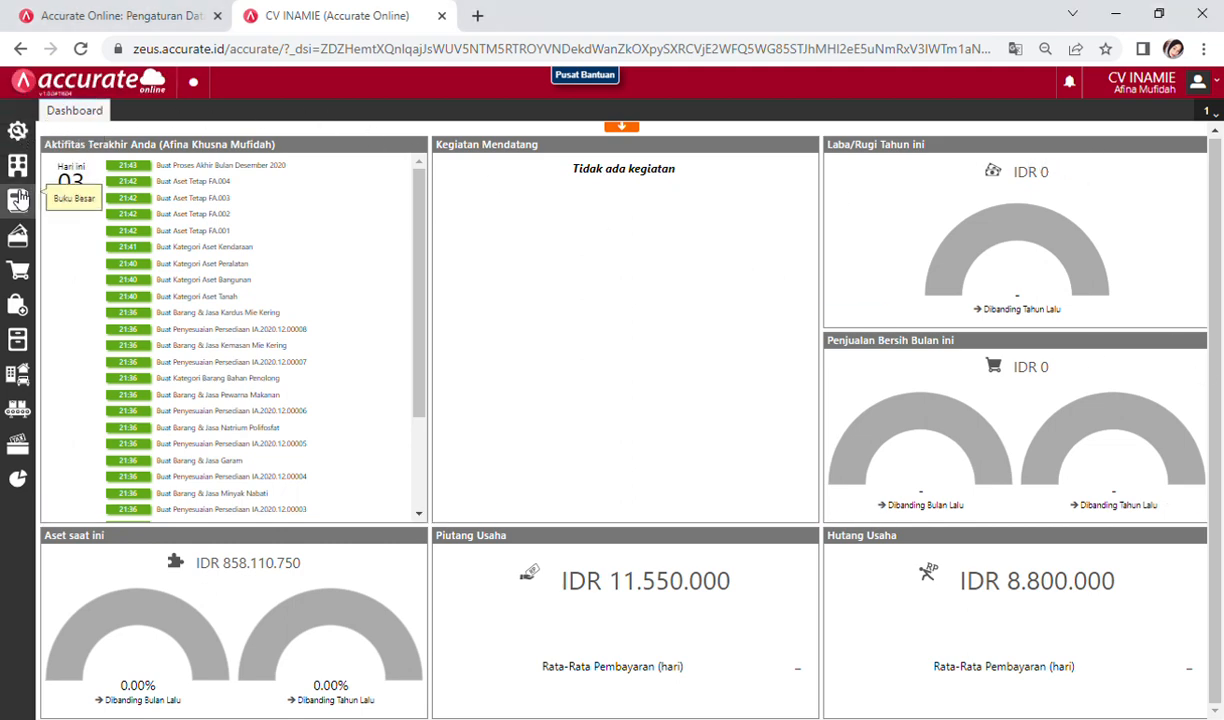
# Step: Open the Manufaktur section of Preferensi to enable Menggunakan Tahapan Proses
pyautogui.click(17, 130)
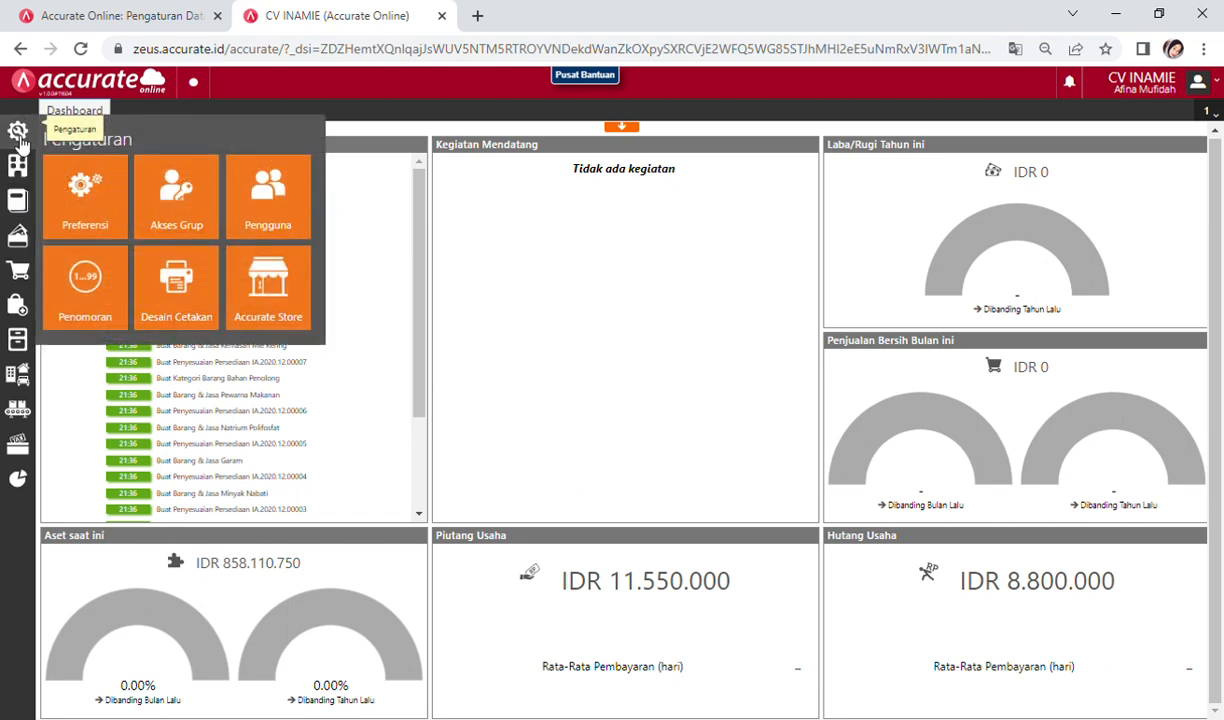
pyautogui.click(112, 220)
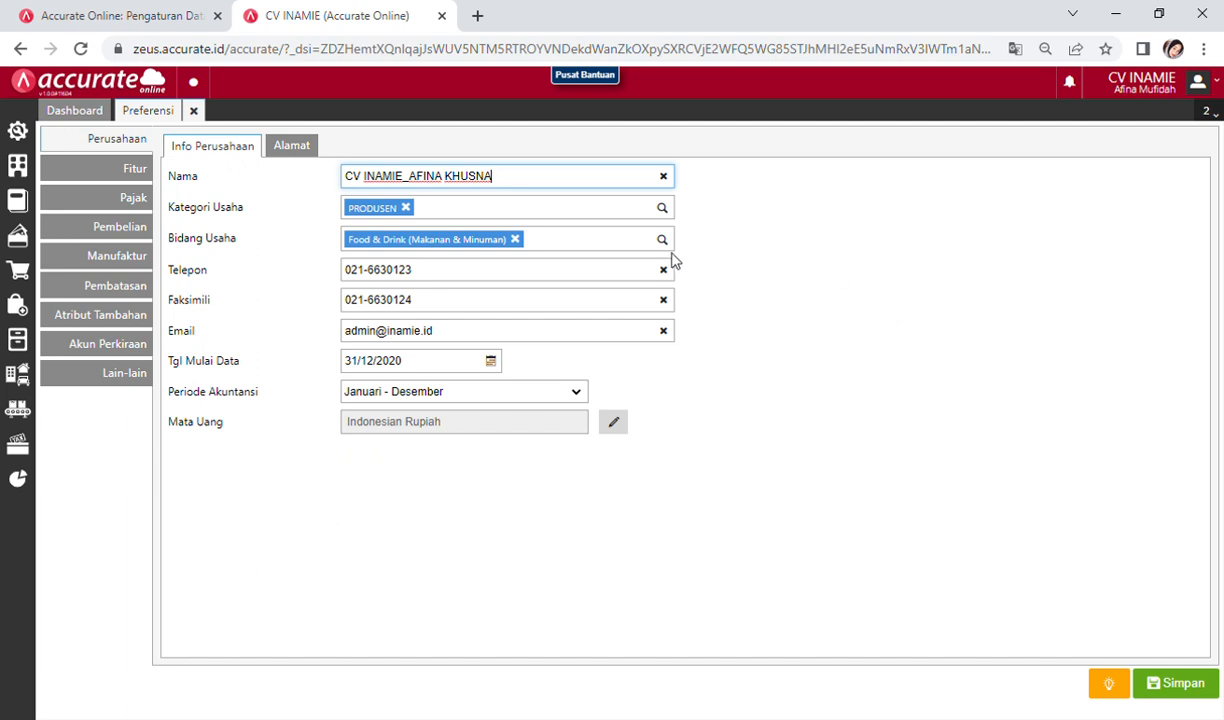
pyautogui.click(116, 259)
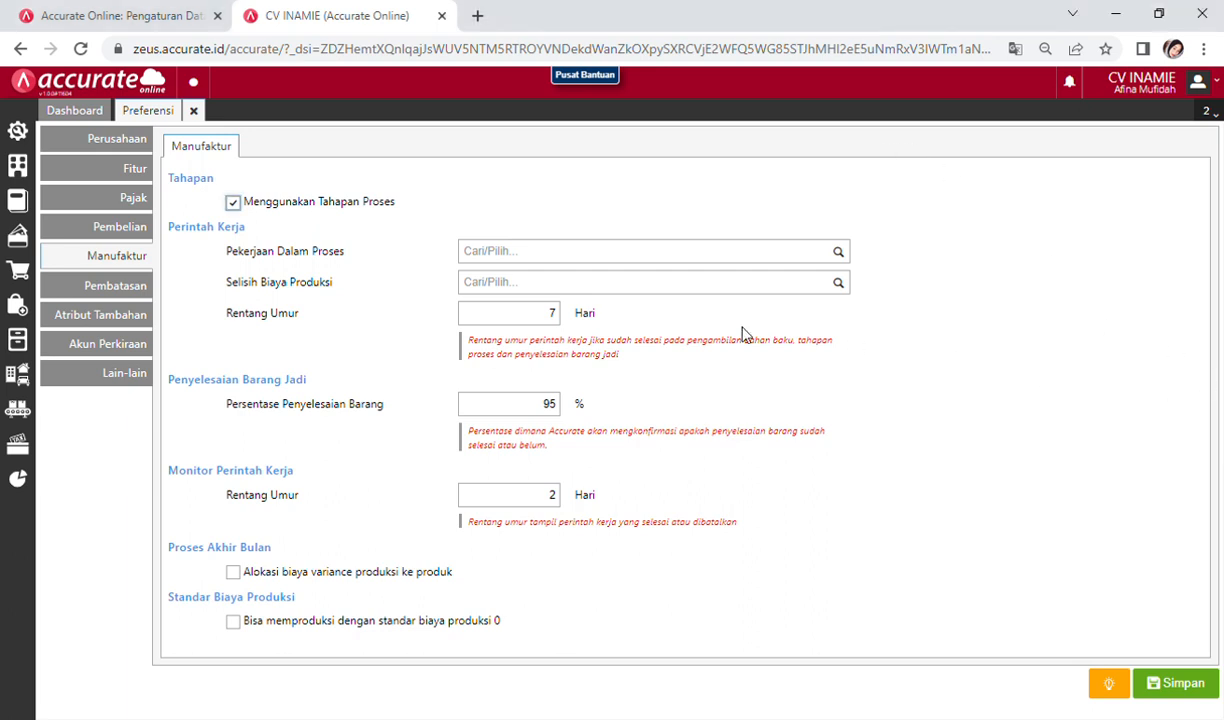
# Step: Link work-in-process to 110402 Persediaan Dalam Proses and production variance to 5106 Selisih Biaya Produksi
pyautogui.click(518, 258)
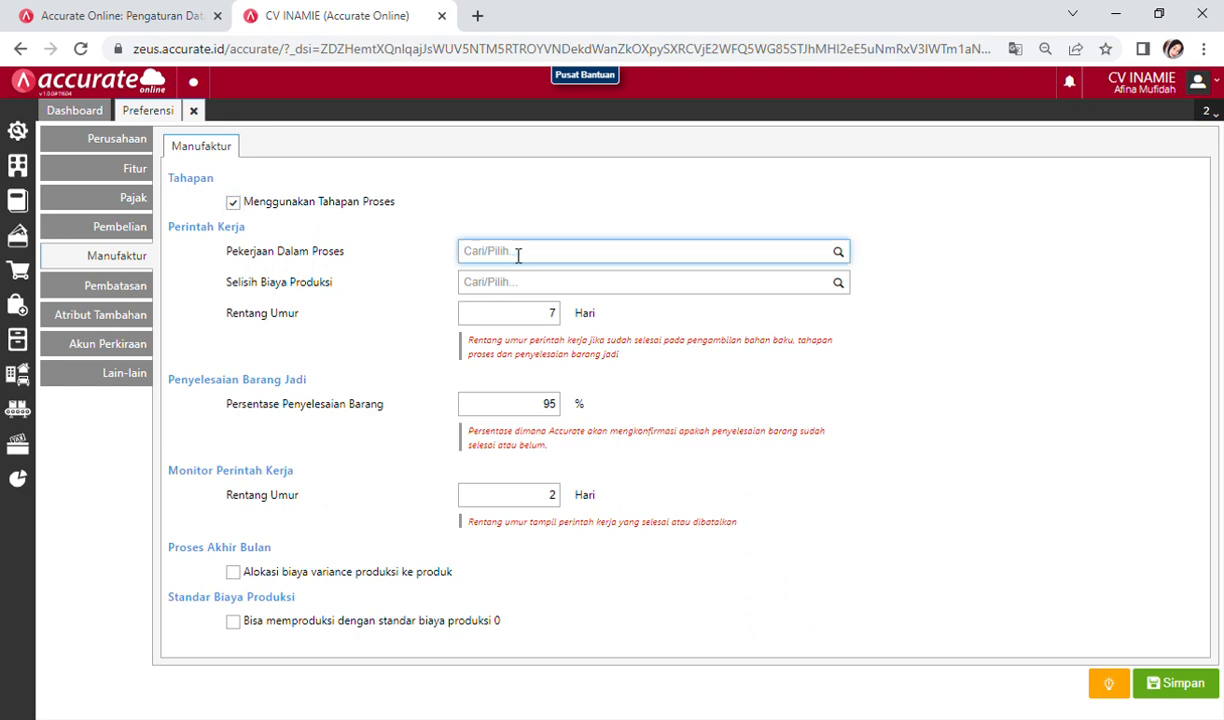
pyautogui.write('Persed')
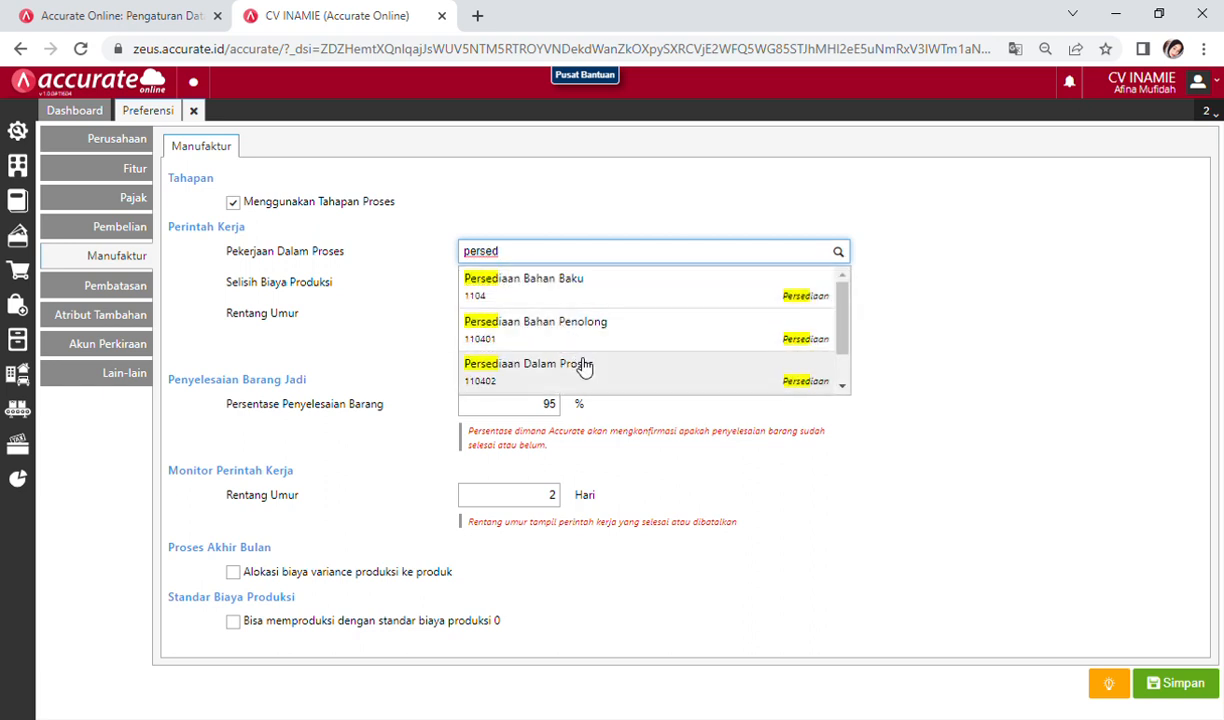
pyautogui.click(590, 372)
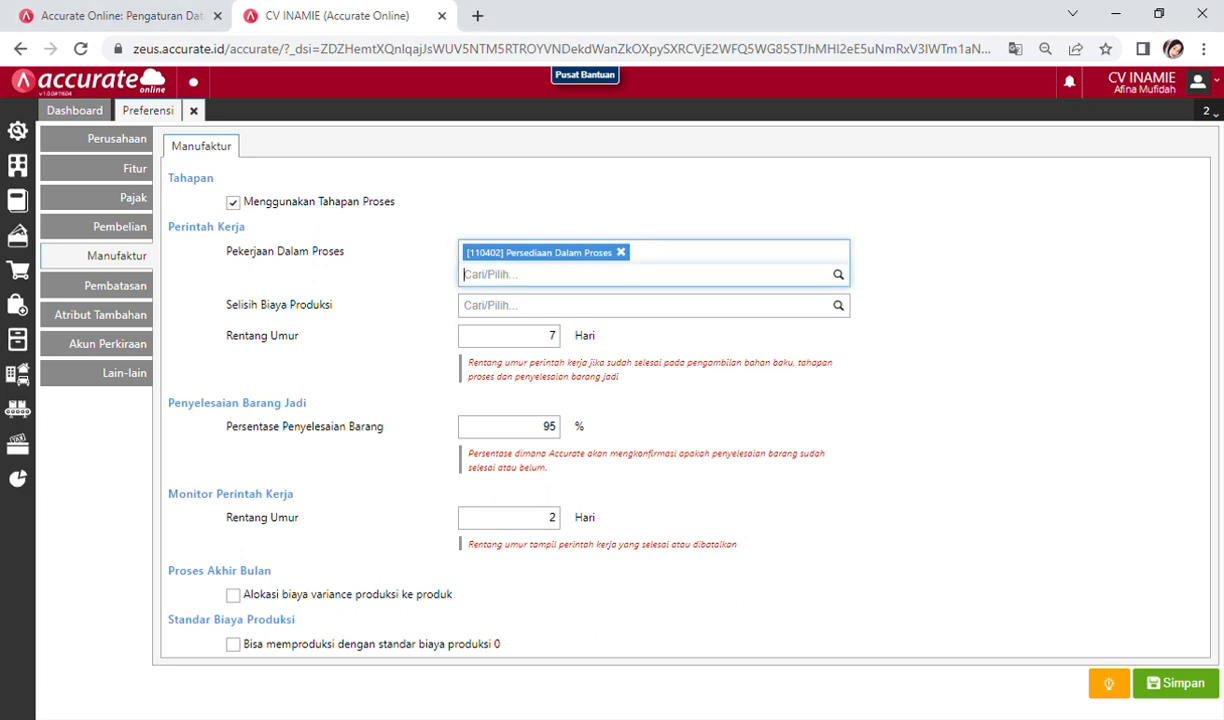
pyautogui.click(512, 306)
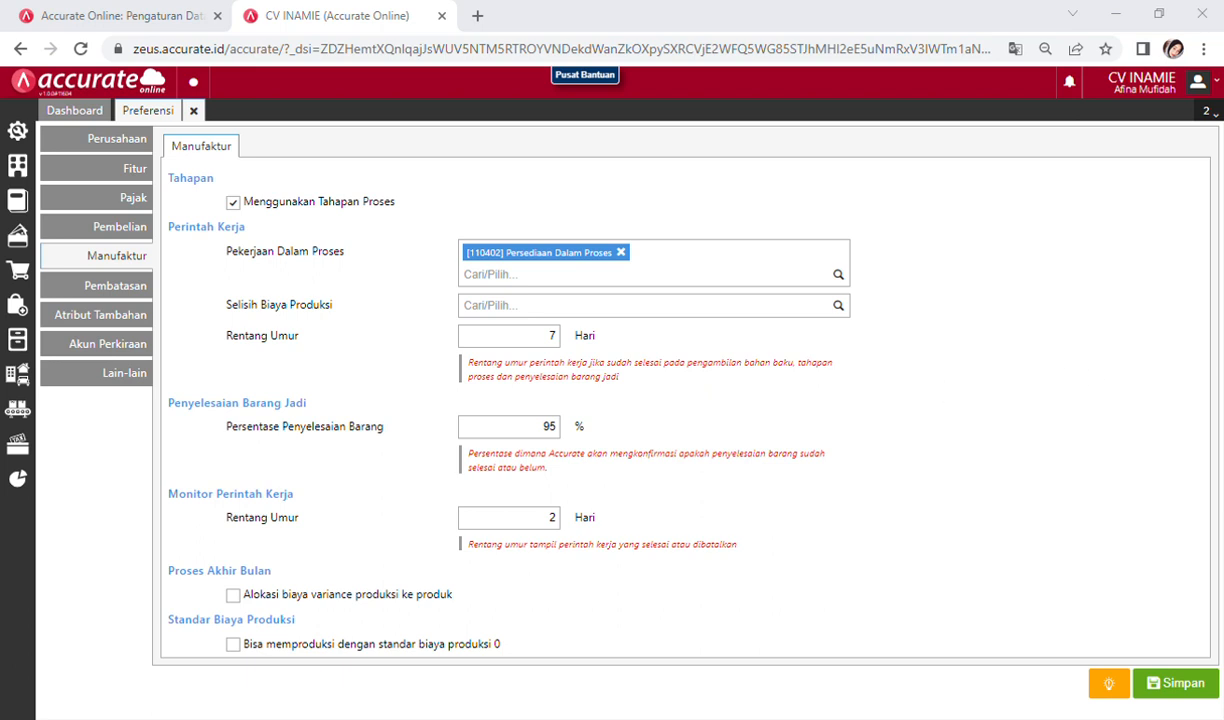
pyautogui.click(505, 309)
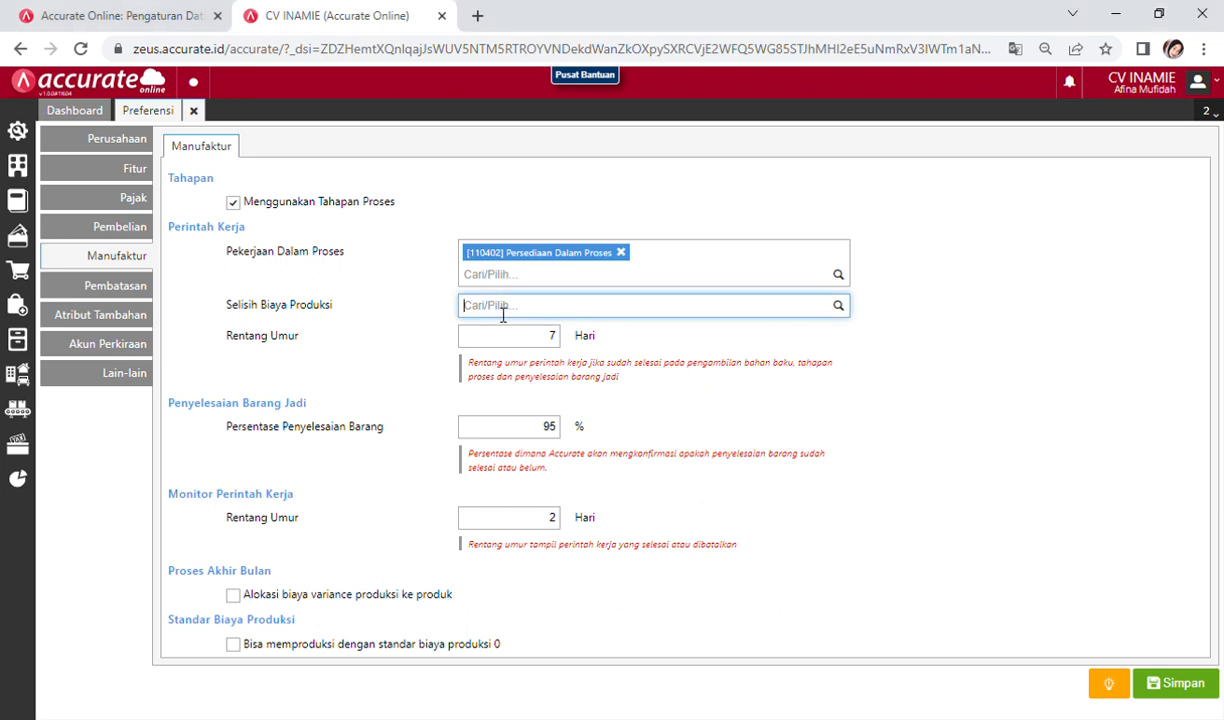
pyautogui.write('selisih')
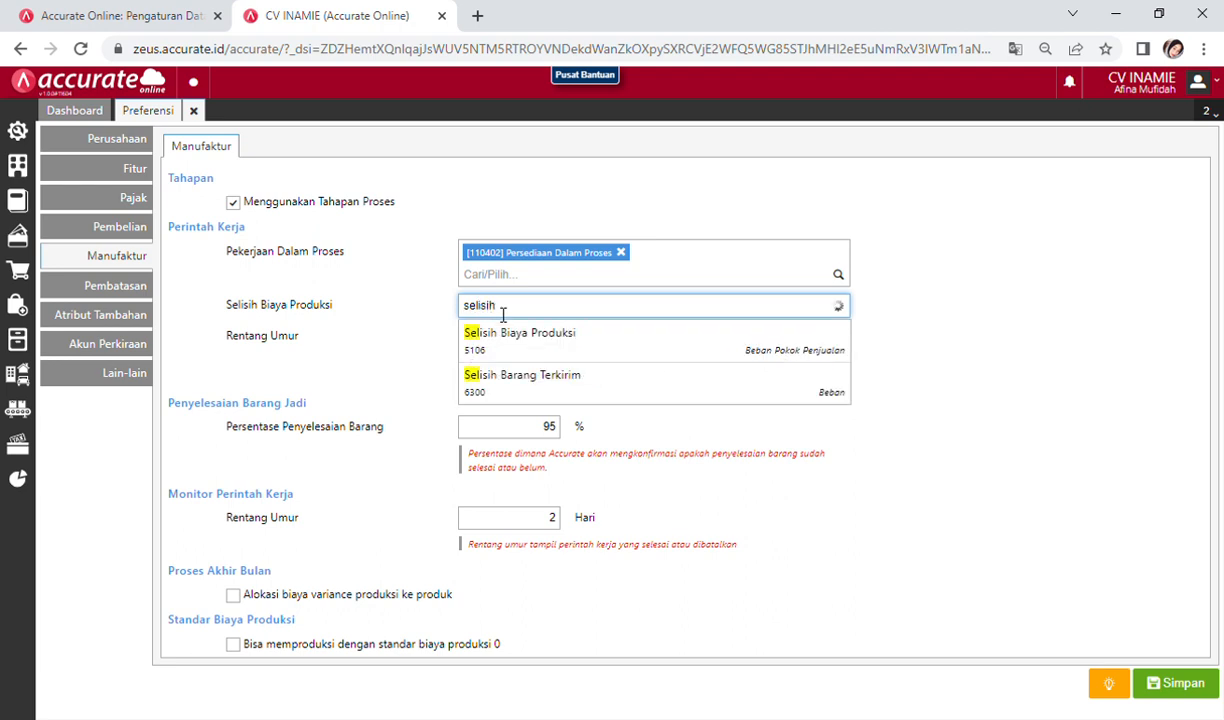
pyautogui.click(515, 345)
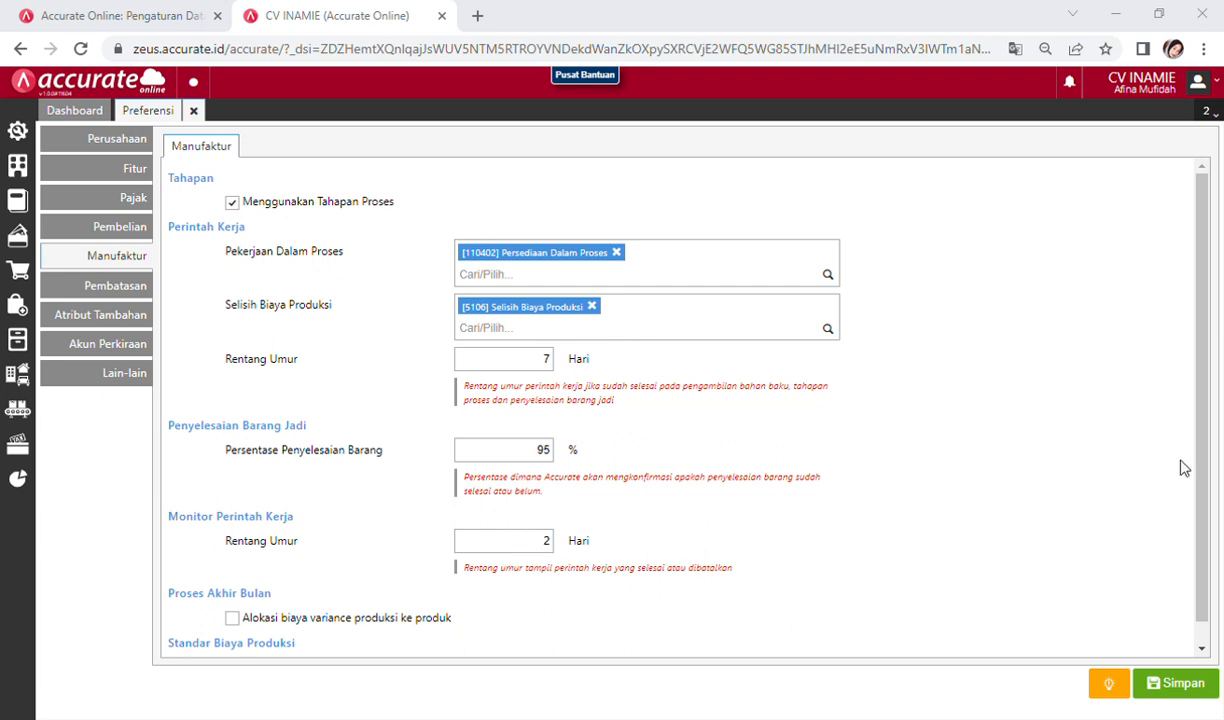
# Step: Keep 95% completion and a 2-day work-order monitor, and tick 'Alokasi biaya variance produksi ke produk'
pyautogui.click(1202, 379)
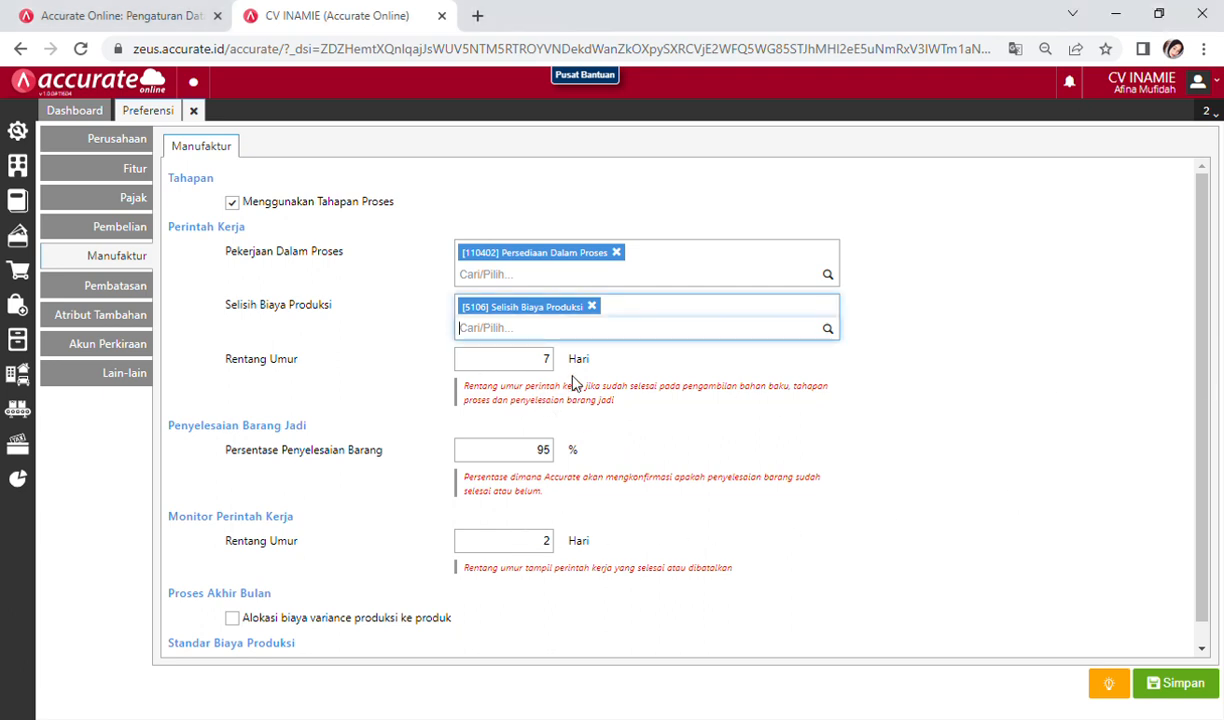
pyautogui.click(518, 530)
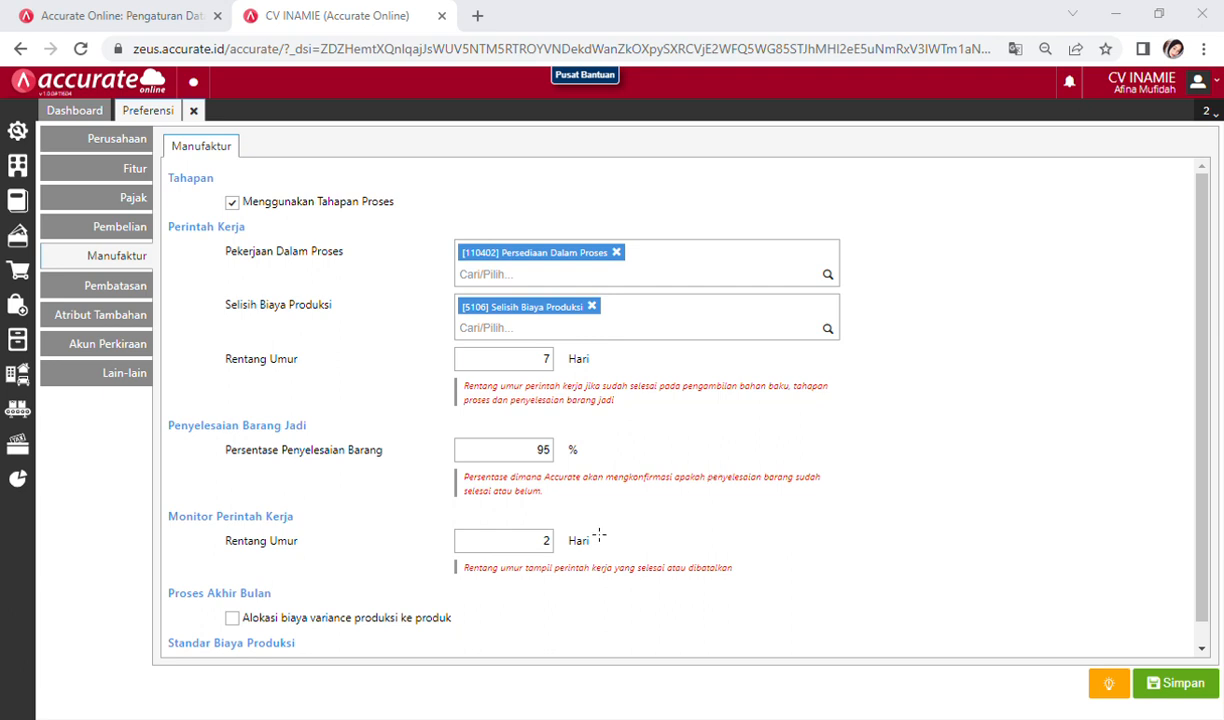
pyautogui.click(543, 541)
pyautogui.hotkey('alt', 'Tab')
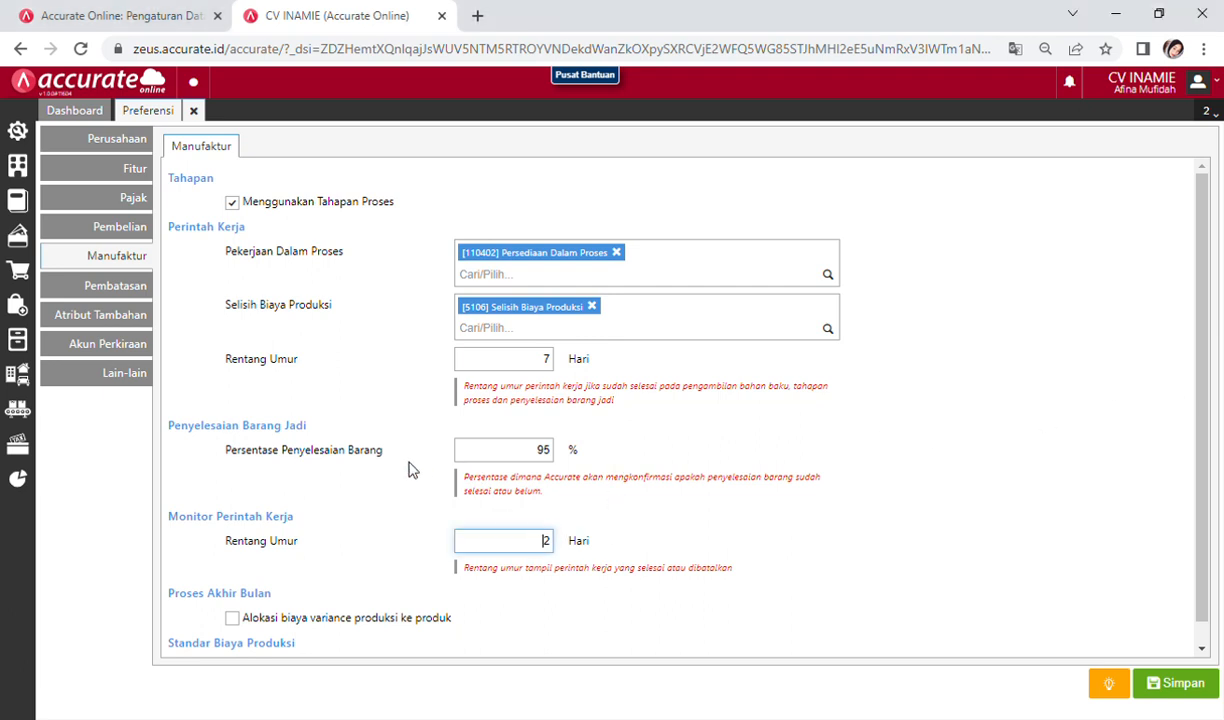
pyautogui.click(492, 455)
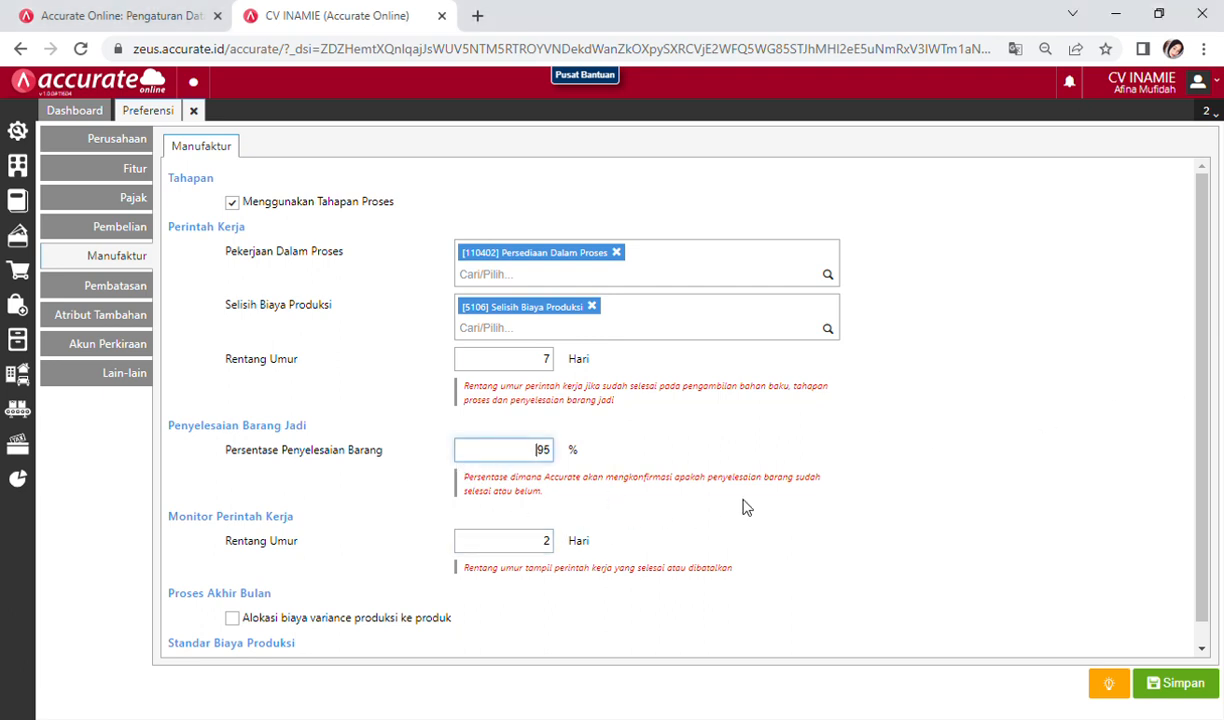
pyautogui.scroll(-1, 697, 483)
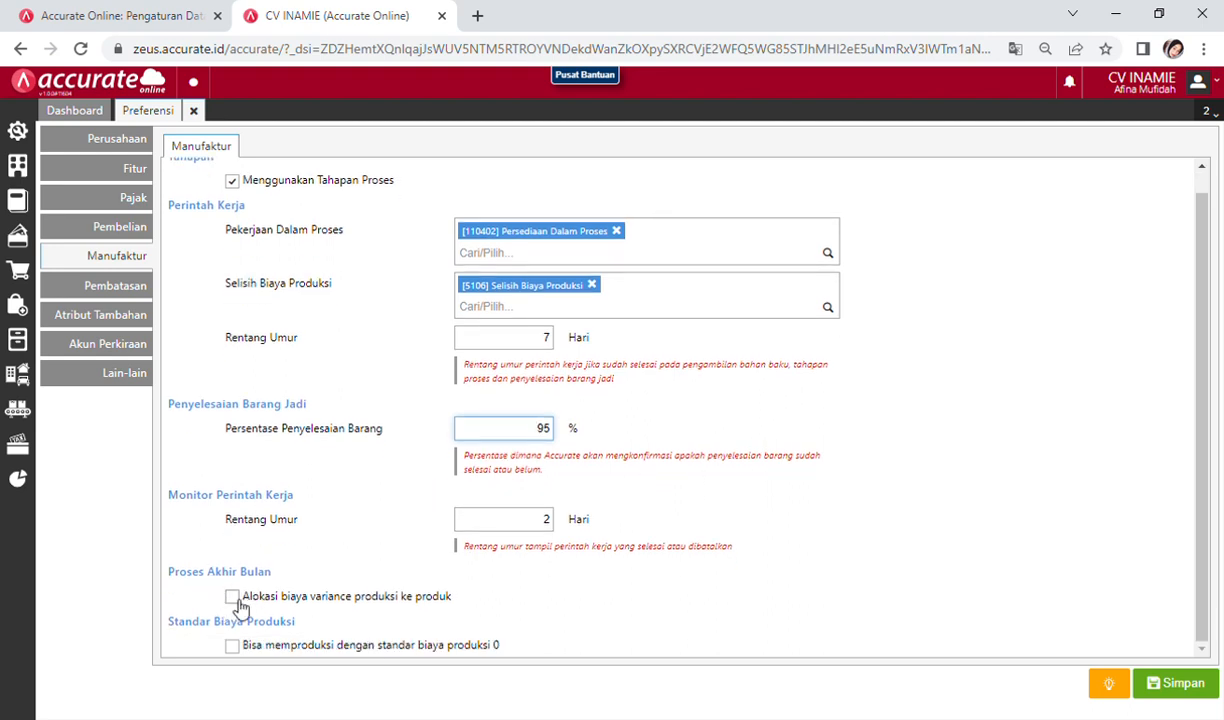
pyautogui.click(233, 598)
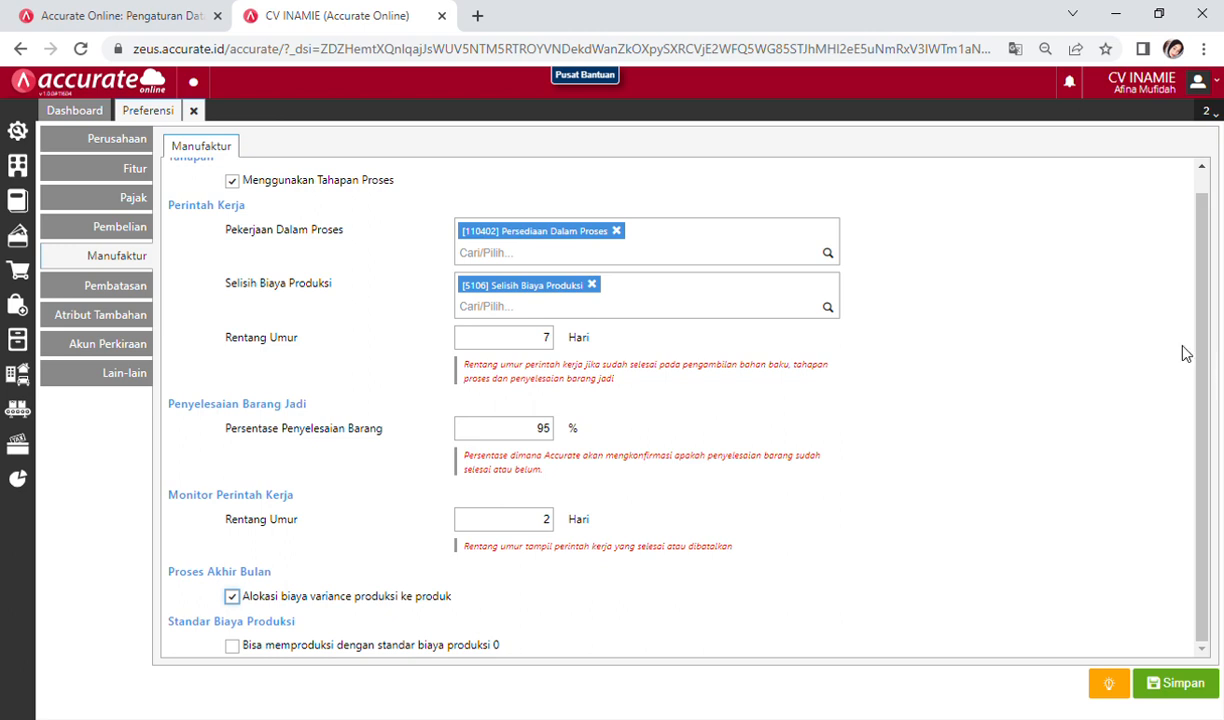
pyautogui.scroll(1, 1180, 350)
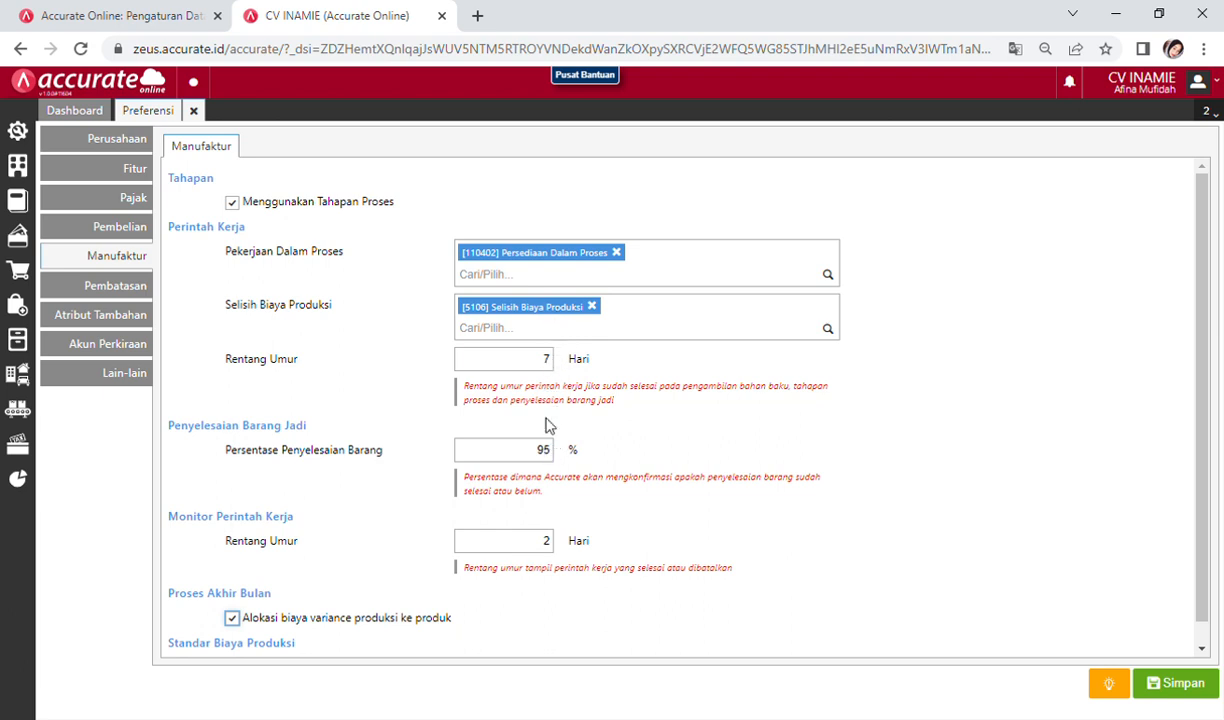
pyautogui.scroll(-1, 377, 604)
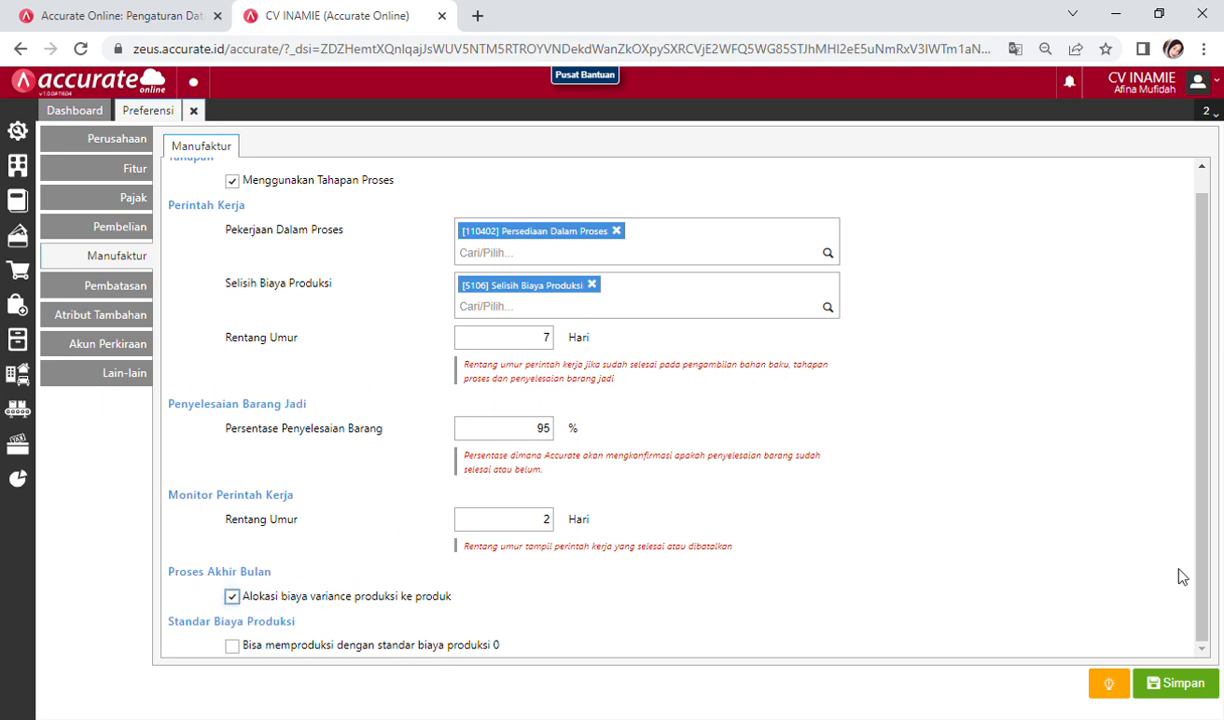
# Step: Save the Manufaktur preferences with Simpan and return to the dashboard
pyautogui.click(1176, 683)
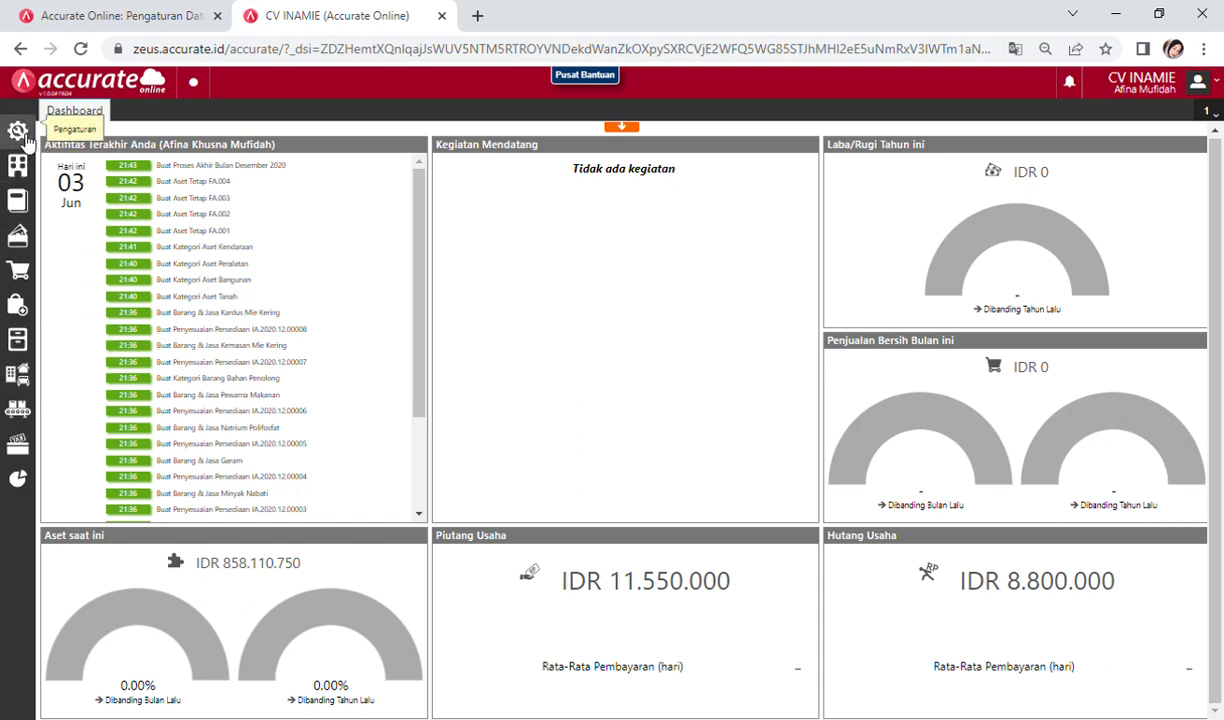
# Step: Open Preferensi from the gear menu and show the Akun Perkiraan goods and services defaults
pyautogui.click(20, 134)
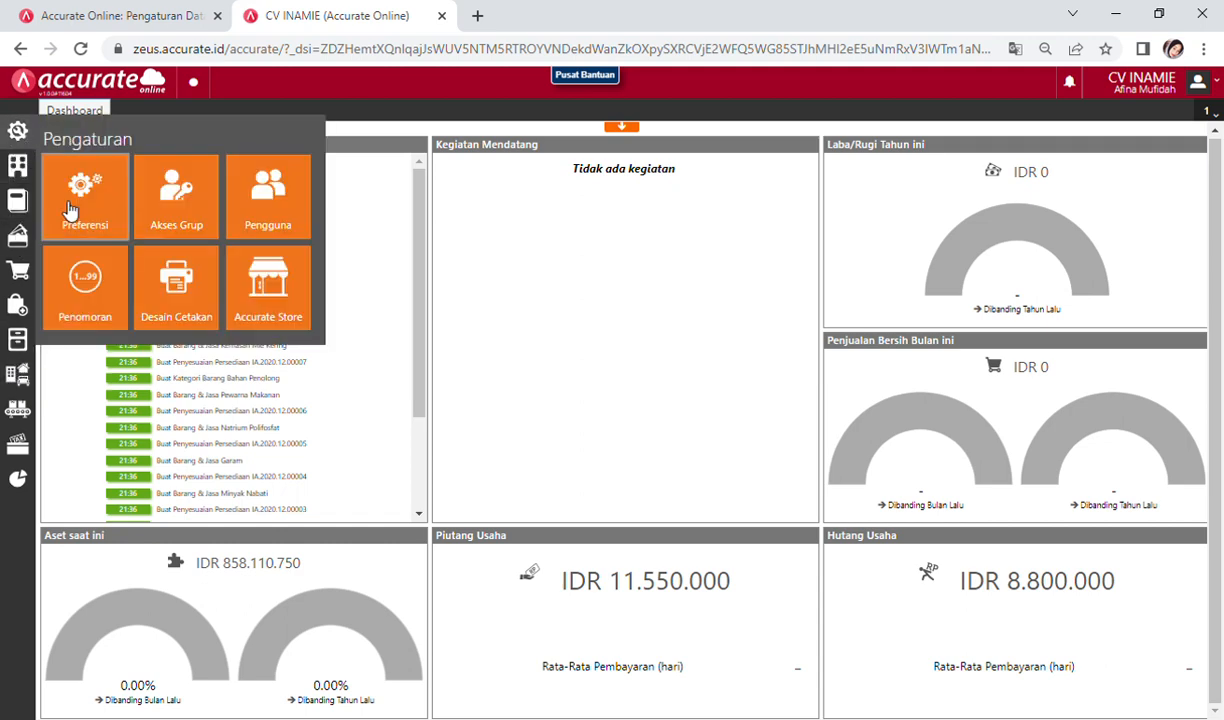
pyautogui.click(64, 206)
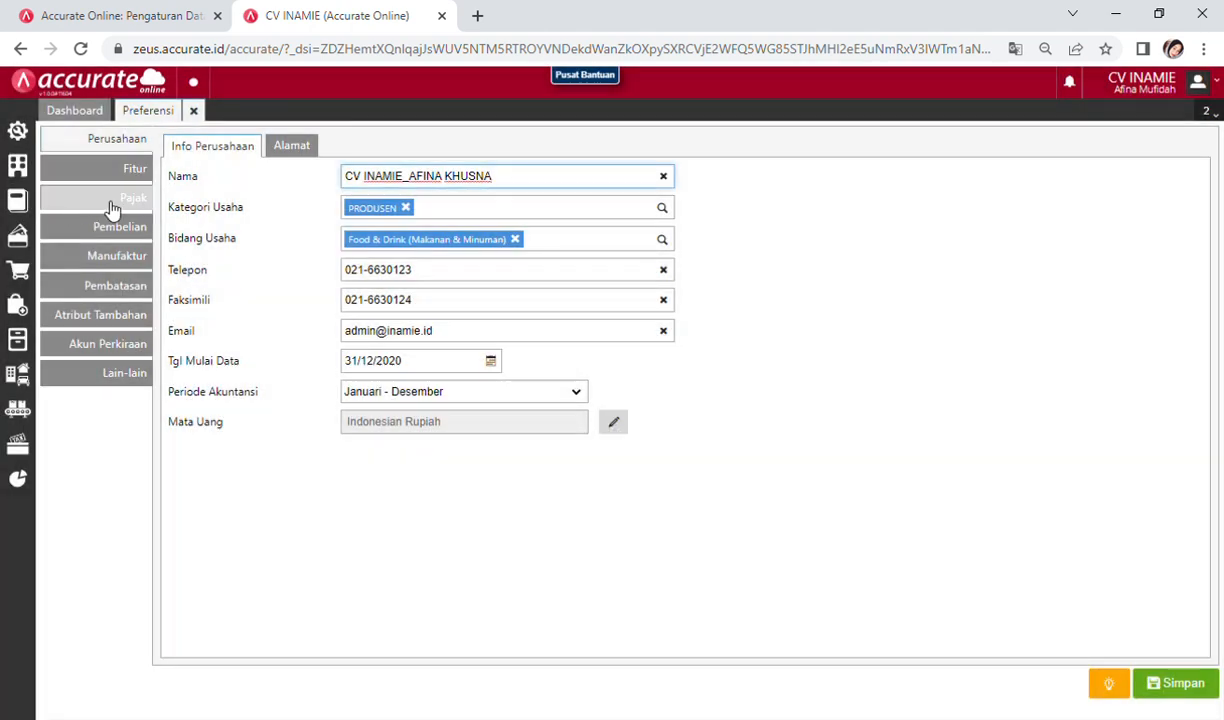
pyautogui.click(125, 345)
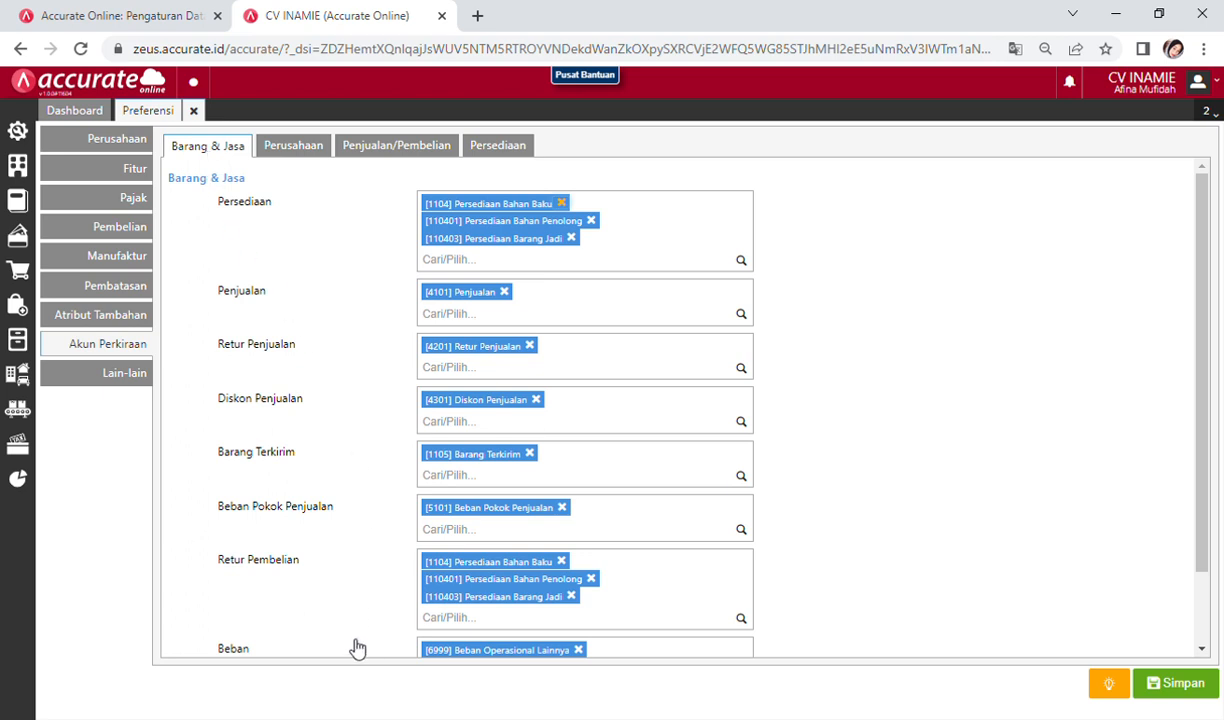
pyautogui.scroll(-2, 345, 625)
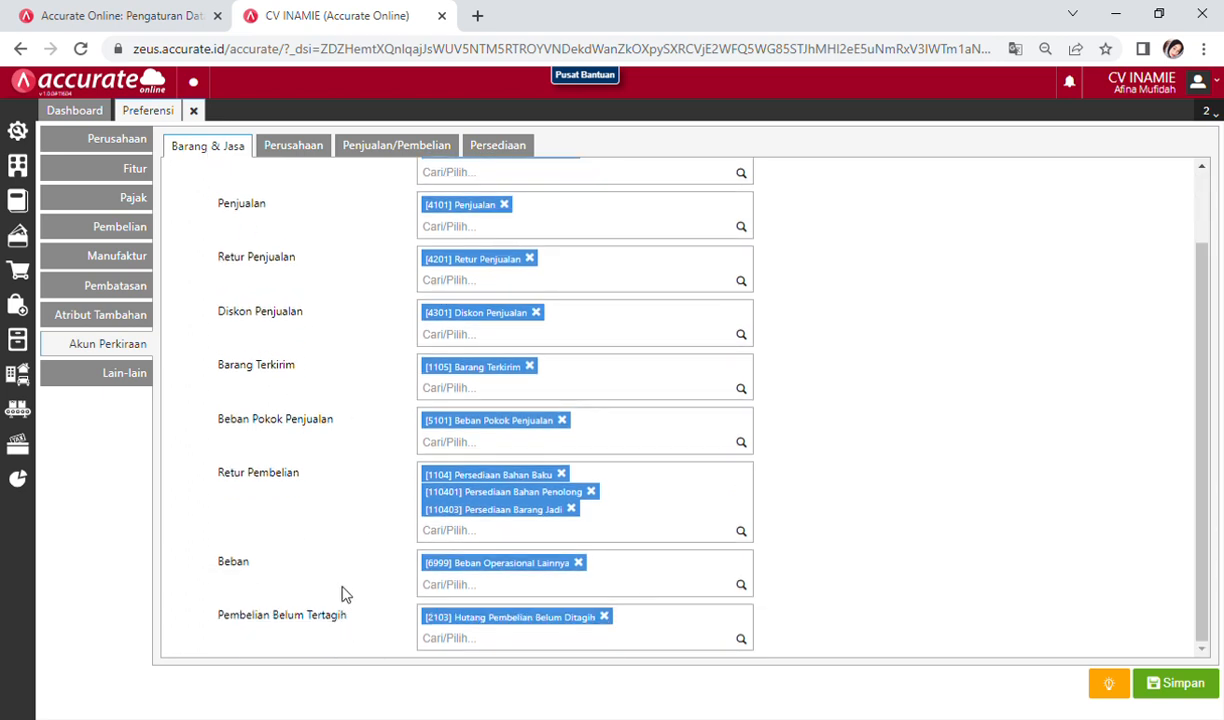
# Step: Add [5104] Biaya Tenaga Kerja Langsung and [5103] Biaya Overhead Pabrik as Beban accounts, then save
pyautogui.click(474, 589)
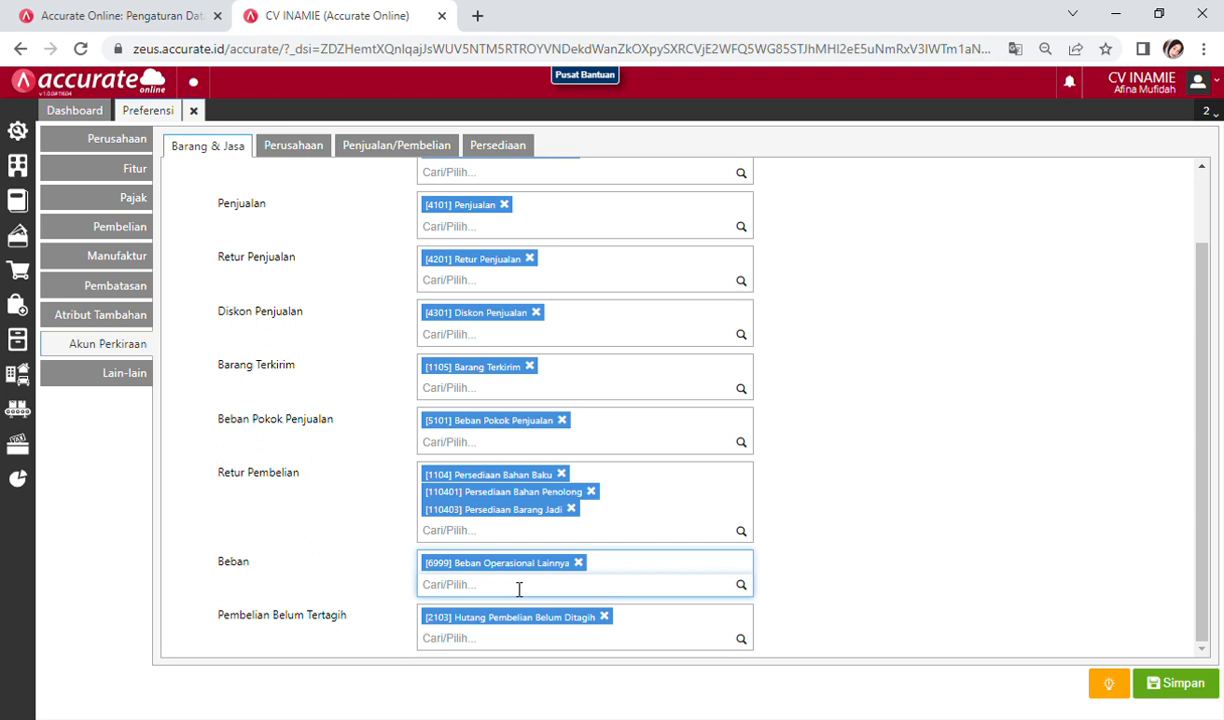
pyautogui.write('tenaga')
pyautogui.click(463, 611)
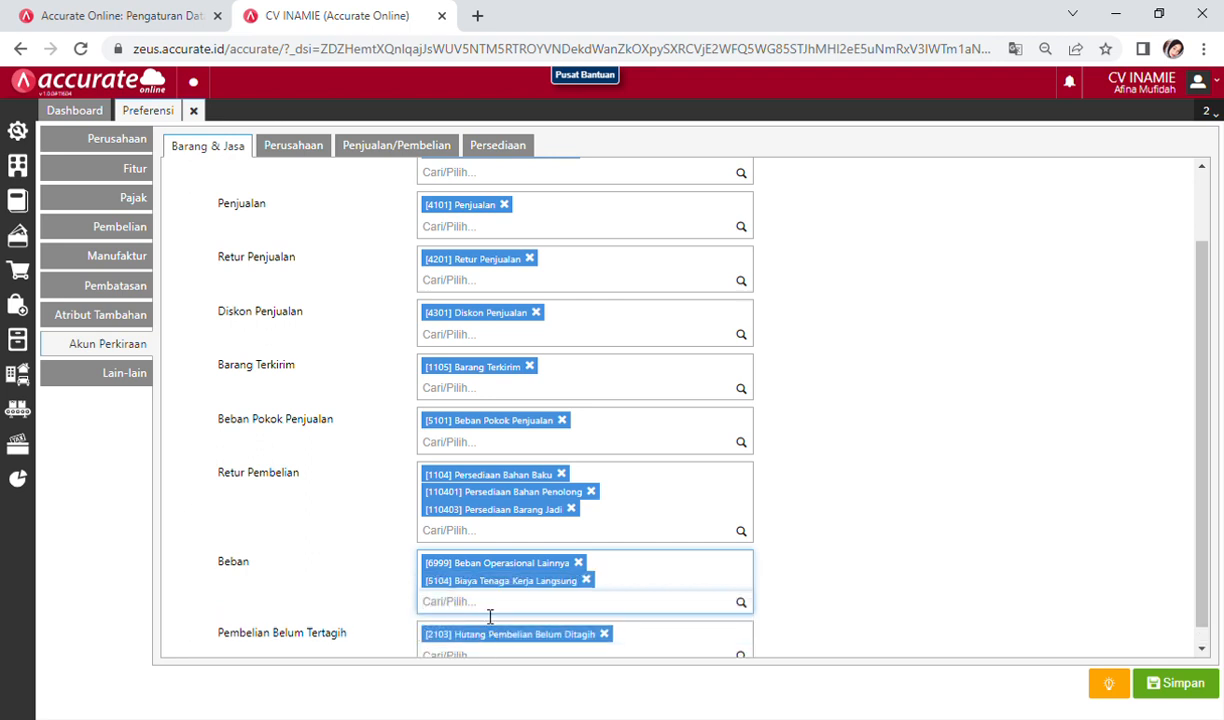
pyautogui.write('6ver')
pyautogui.click(490, 645)
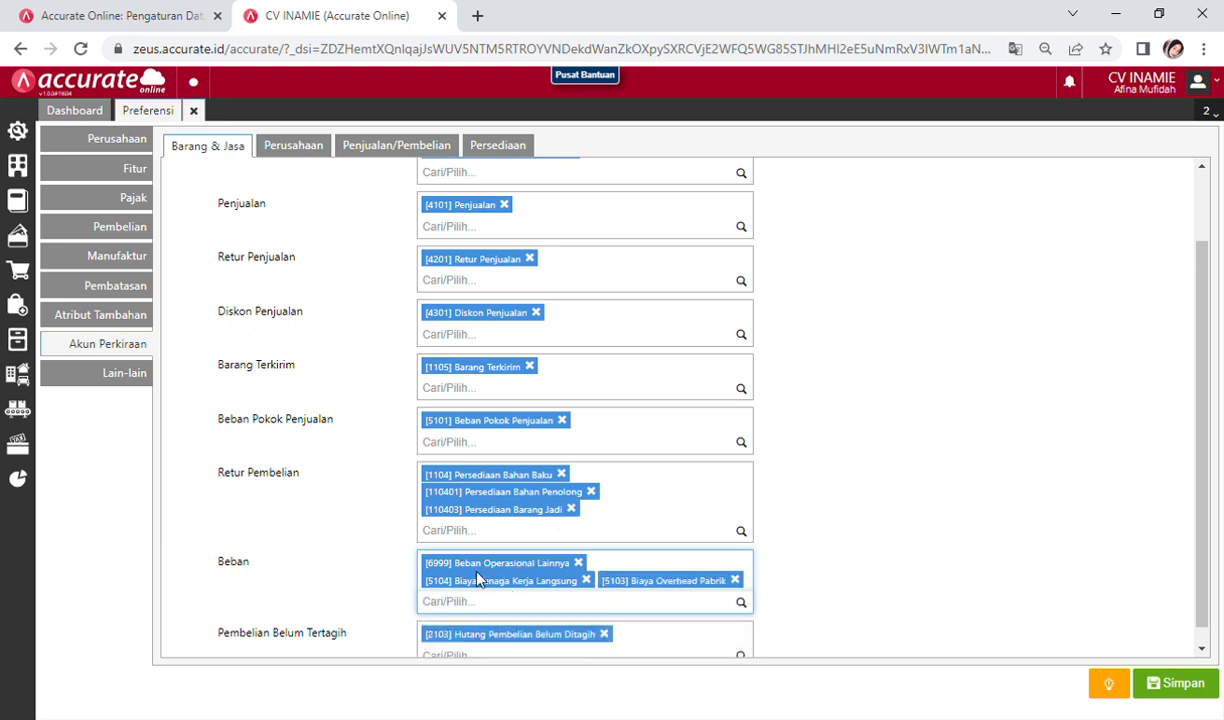
pyautogui.scroll(-1, 503, 562)
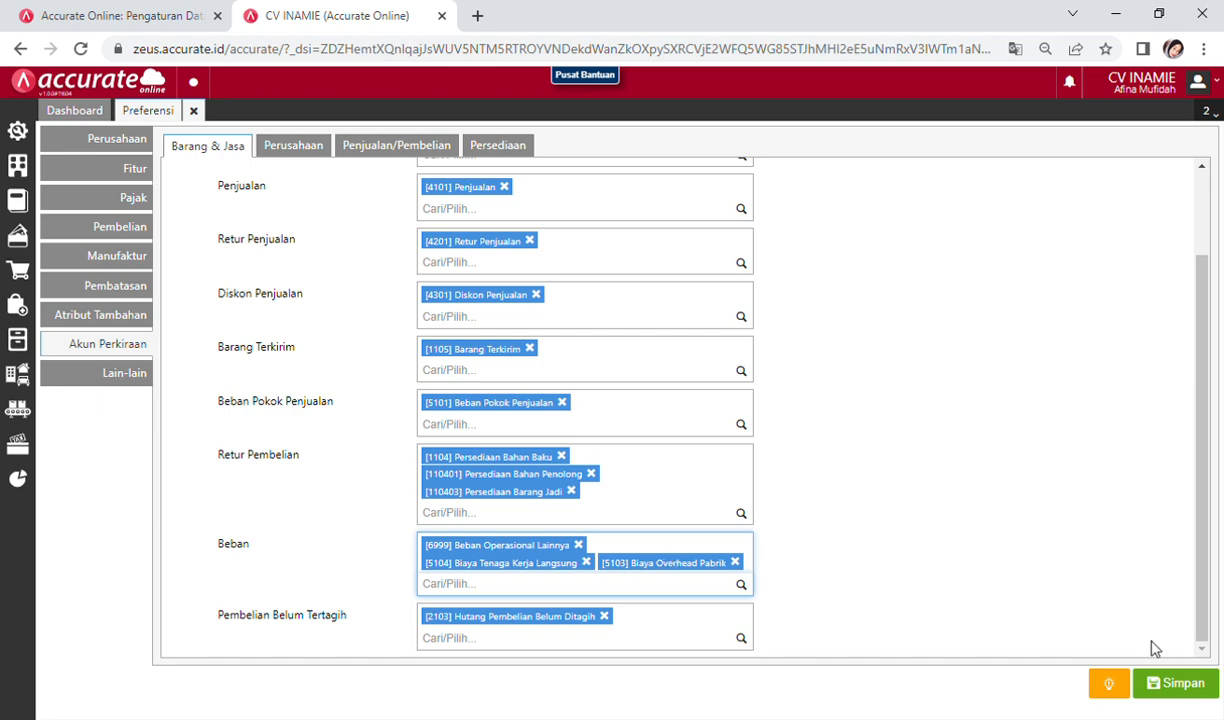
pyautogui.click(1178, 685)
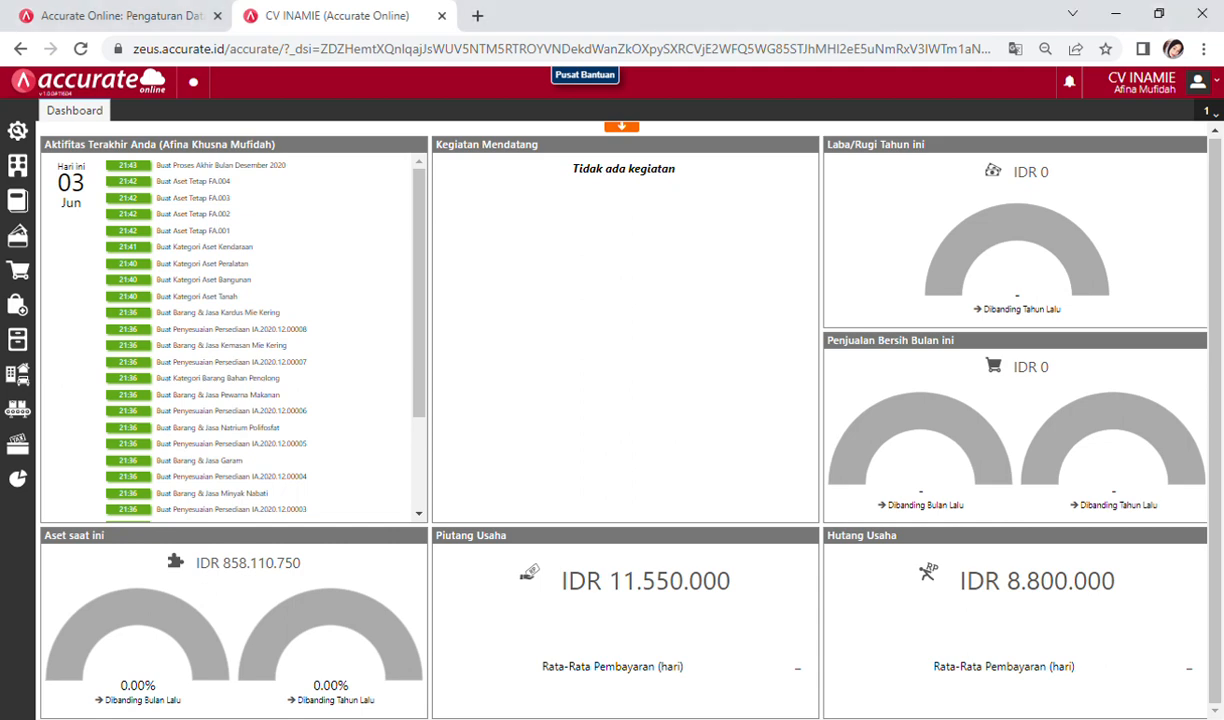
# Step: Open the Persediaan module panel from the left sidebar
pyautogui.moveTo(1196, 390)
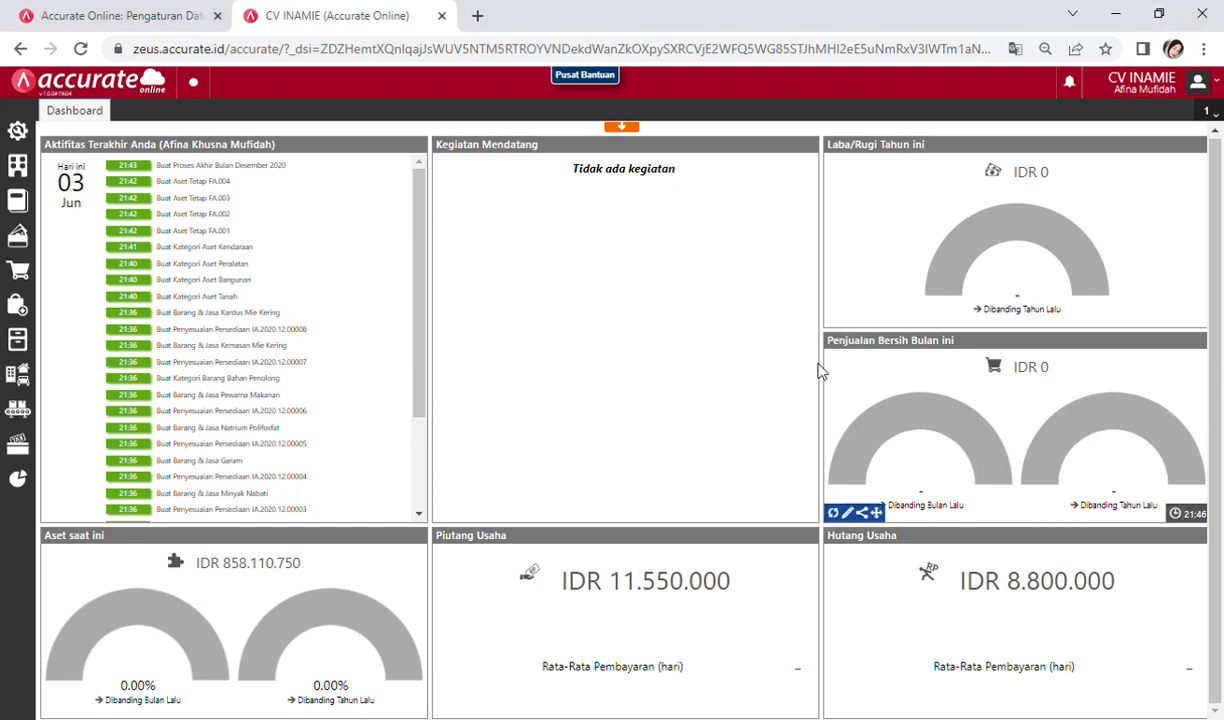
pyautogui.click(24, 346)
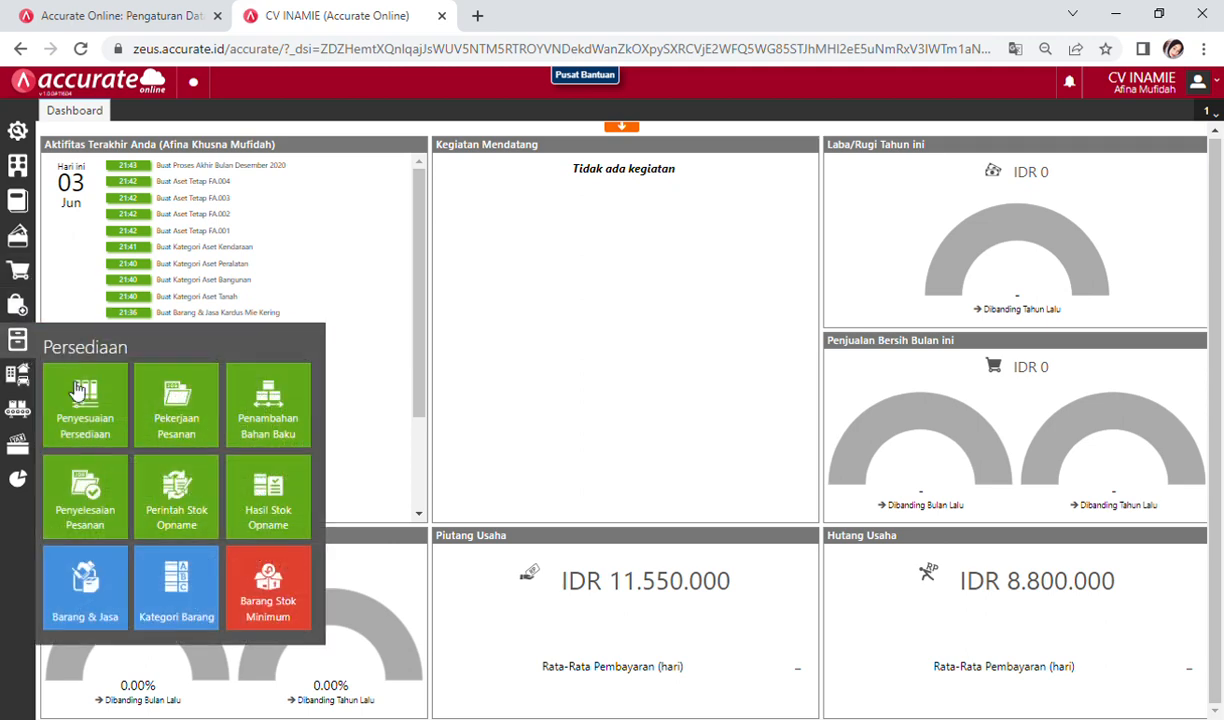
# Step: Start a new Barang & Jasa item in category Umum with manual item code entry
pyautogui.click(88, 596)
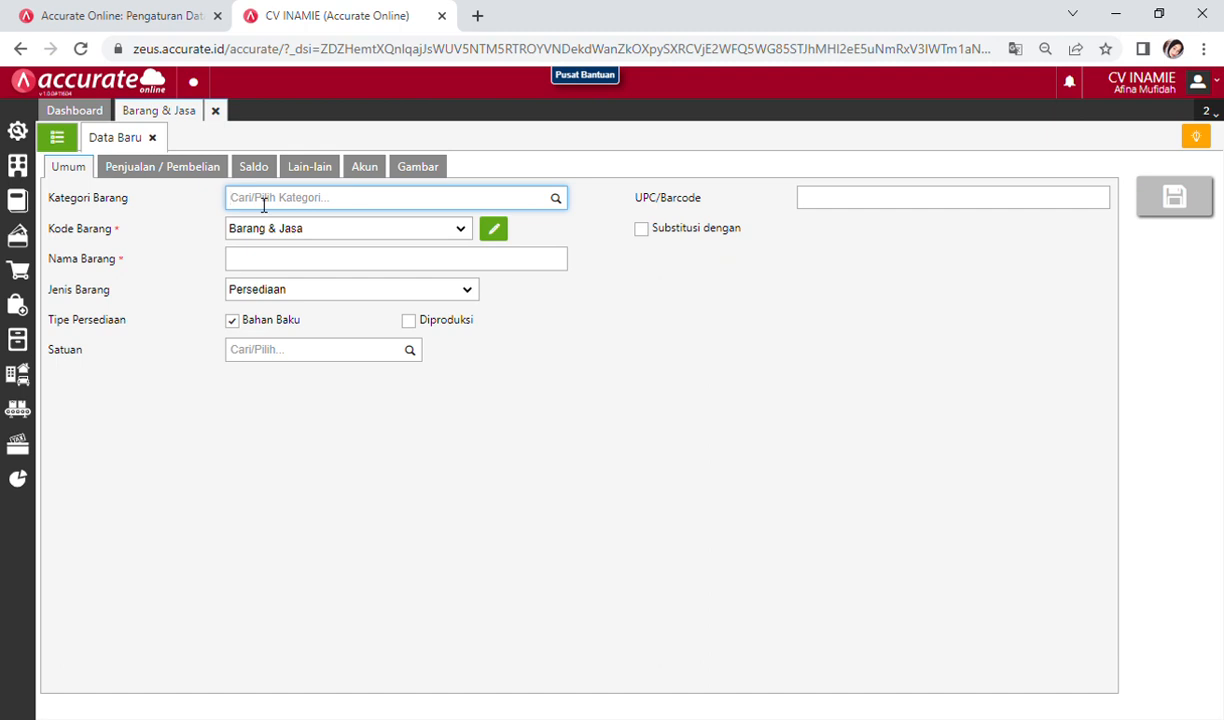
pyautogui.write('um')
pyautogui.click(268, 231)
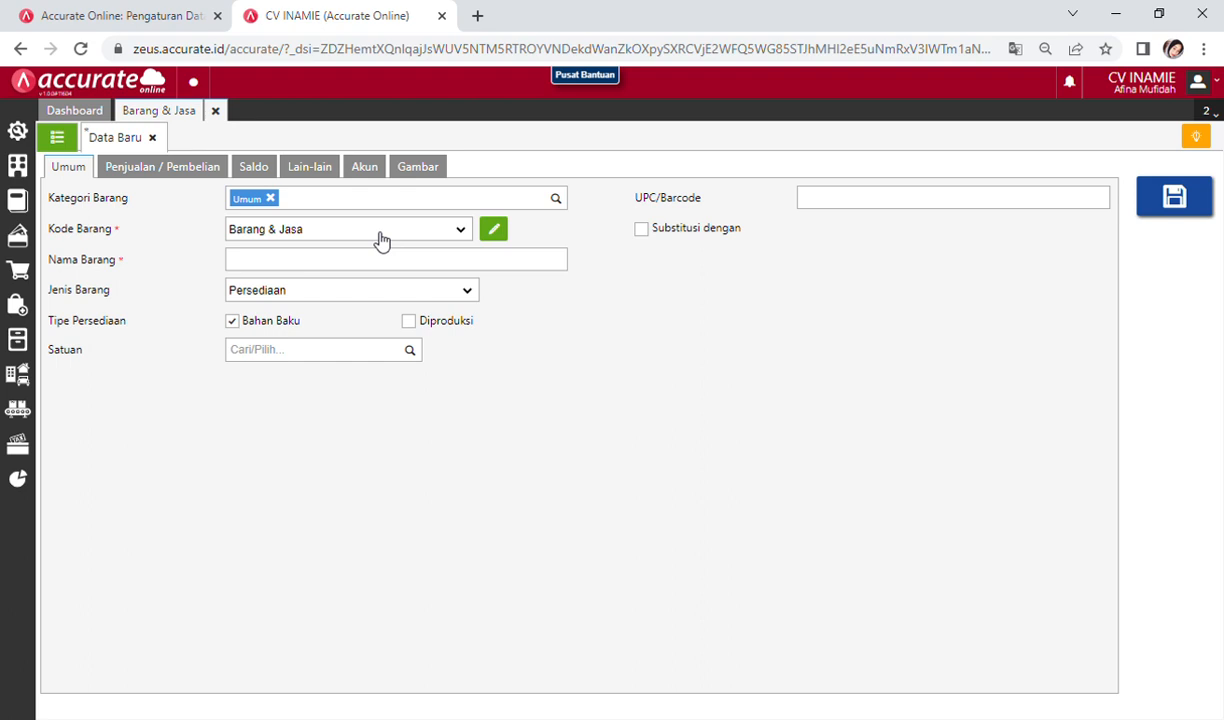
pyautogui.click(502, 235)
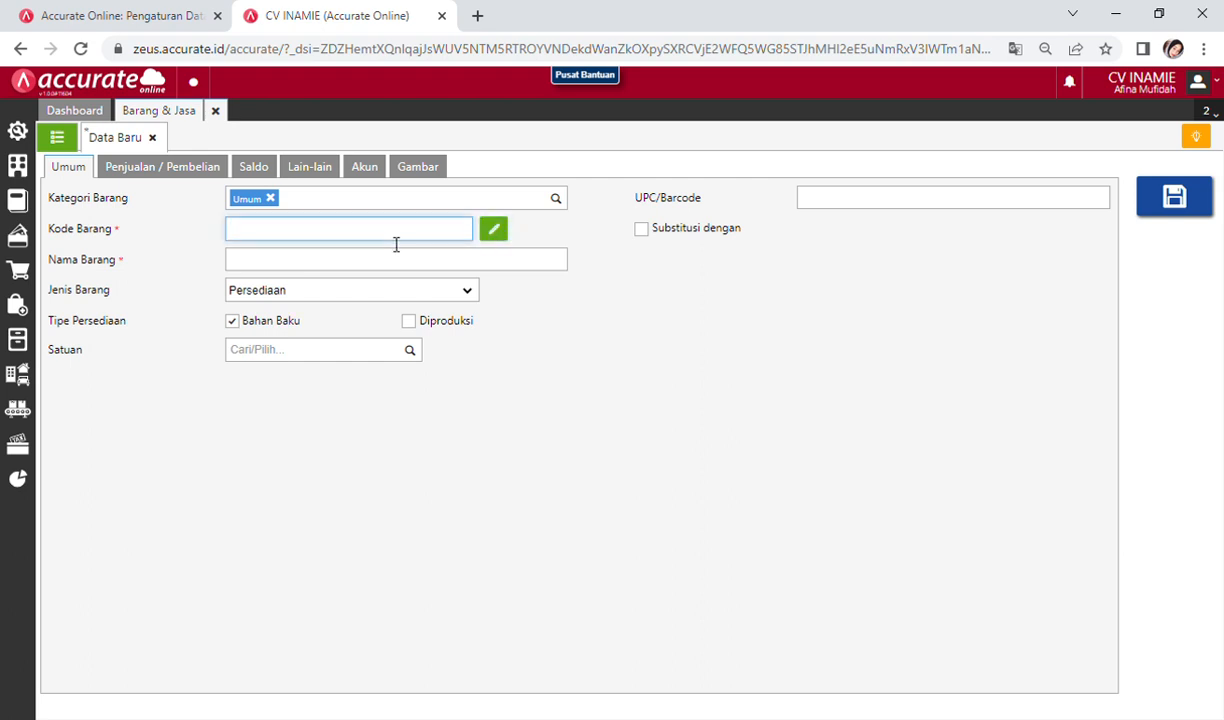
# Step: Enter item code 1000 and the name Upah Tenaga Kerja
pyautogui.write('1000')
pyautogui.press('BackSpace')
pyautogui.press('BackSpace')
pyautogui.press('BackSpace')
pyautogui.write('000')
pyautogui.click(330, 268)
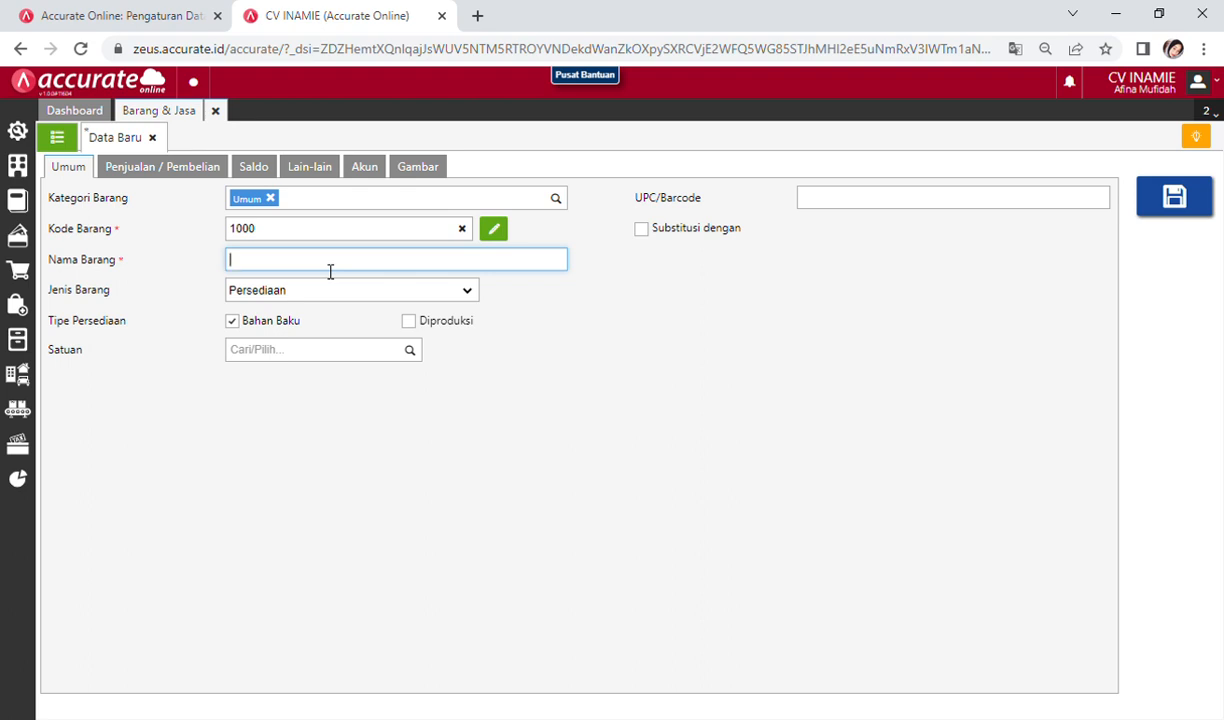
pyautogui.write('Upah Tenaga Kerja')
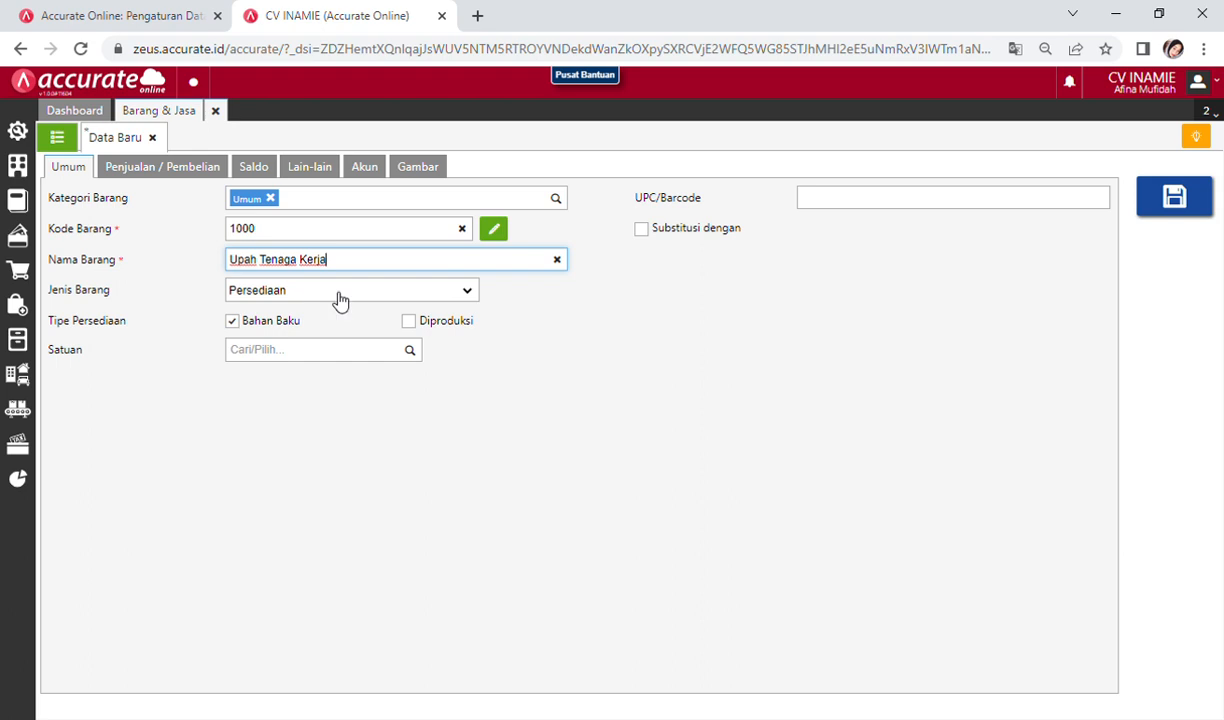
pyautogui.press('Tab')
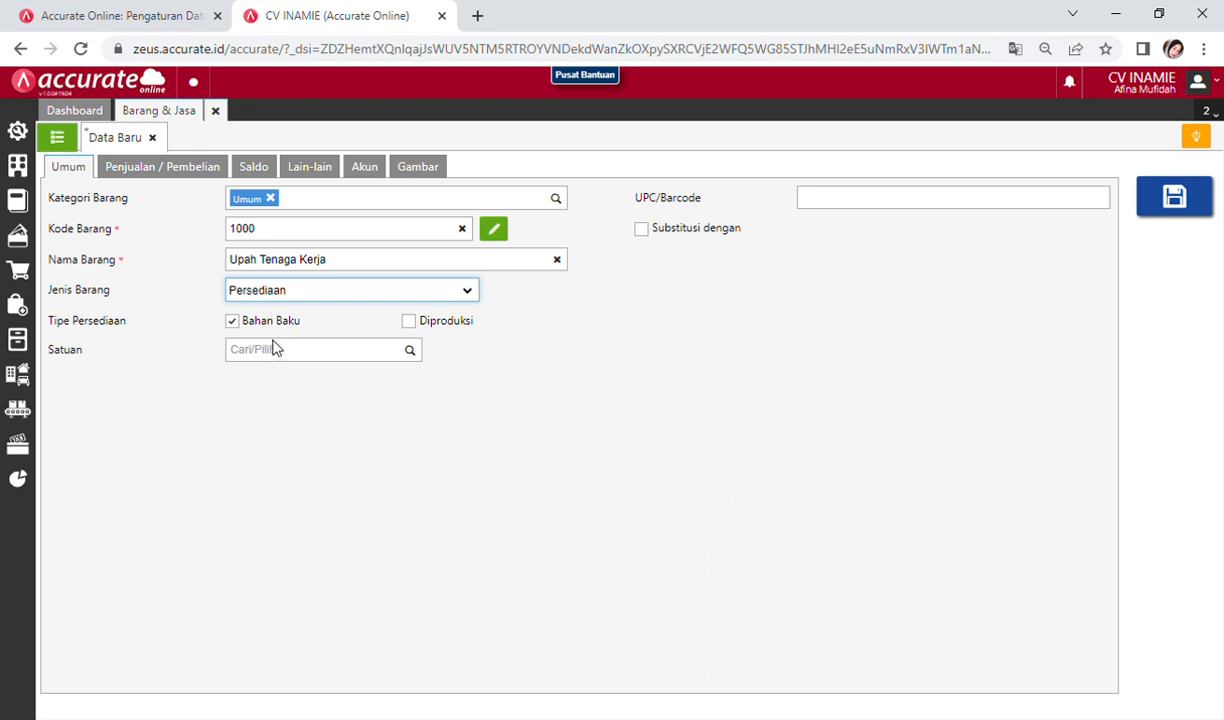
# Step: Set the Upah Tenaga Kerja item type to Biaya Produksi
pyautogui.click(276, 371)
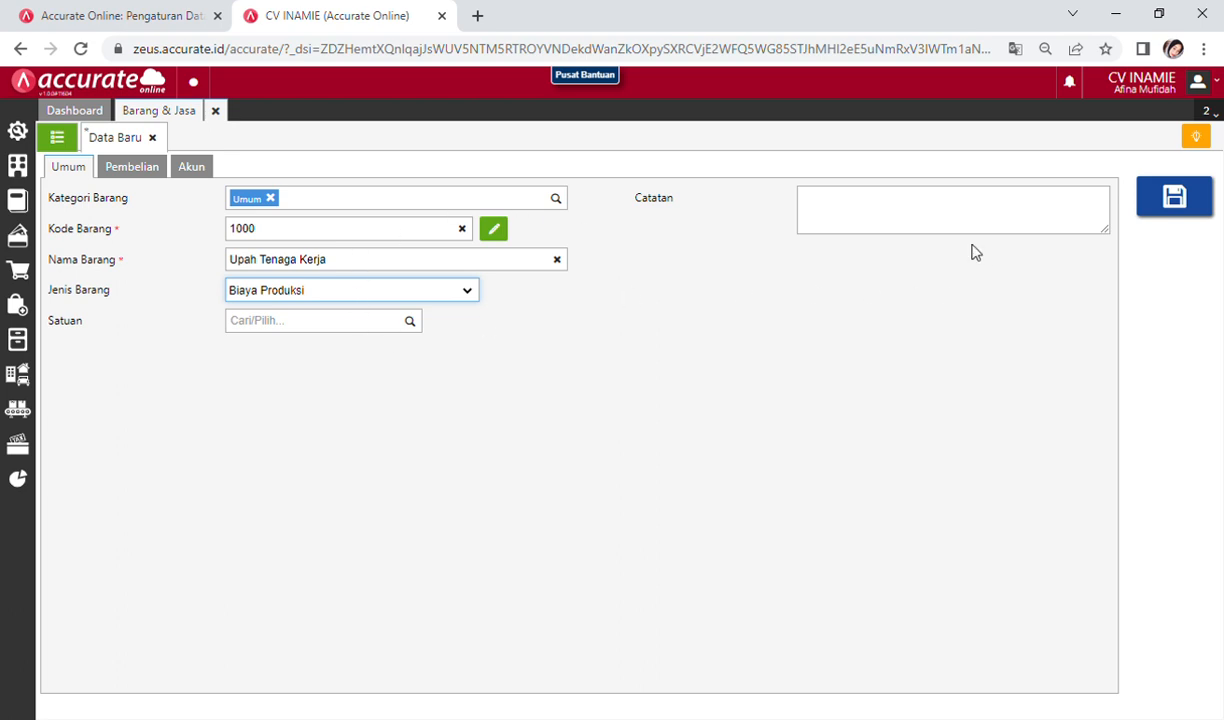
pyautogui.click(923, 223)
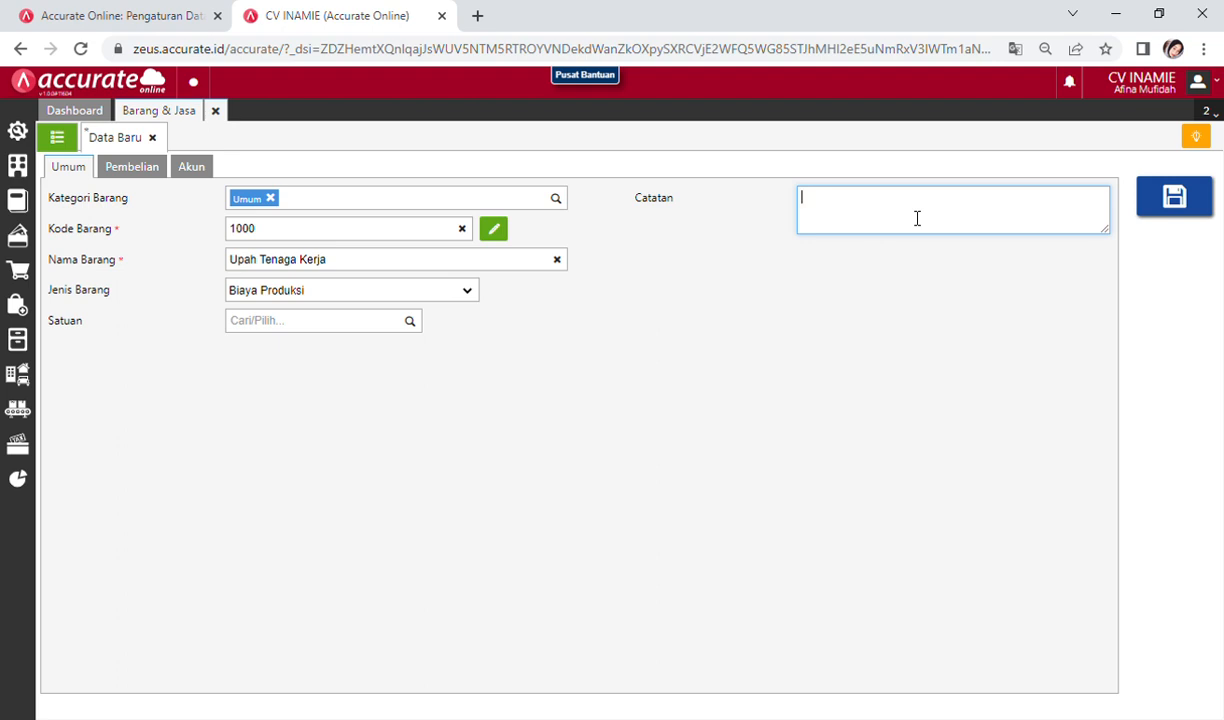
# Step: Write '(4 orang x 1 hari x 8 jam x Rp25.000)' in the item's Catatan field
pyautogui.write('(4 orang x 1 hari x 8 jam x')
pyautogui.press('Left')
pyautogui.press('Left')
pyautogui.press('Left')
pyautogui.press('Left')
pyautogui.press('Left')
pyautogui.press('Left')
pyautogui.press('Left')
pyautogui.press('Left')
pyautogui.press('Left')
pyautogui.press('Left')
pyautogui.press('Left')
pyautogui.write('r')
pyautogui.press('BackSpace')
pyautogui.press('Right')
pyautogui.press('Right')
pyautogui.press('Right')
pyautogui.press('Right')
pyautogui.press('Right')
pyautogui.press('Right')
pyautogui.press('Right')
pyautogui.press('Right')
pyautogui.press('Right')
pyautogui.press('Right')
pyautogui.press('Right')
pyautogui.write('rp')
pyautogui.press('BackSpace')
pyautogui.press('BackSpace')
pyautogui.press('BackSpace')
pyautogui.write('Rp25')
pyautogui.write('000')
pyautogui.press('BackSpace')
pyautogui.press('BackSpace')
pyautogui.press('BackSpace')
pyautogui.write('.000')
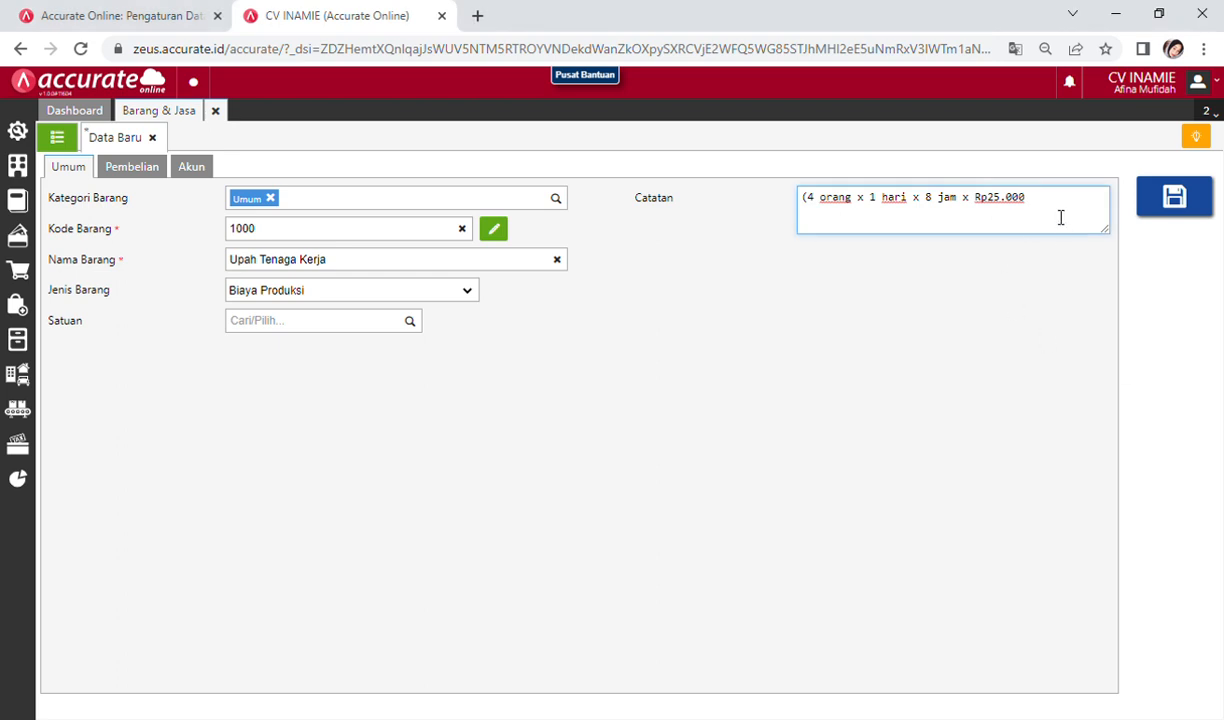
pyautogui.write(')')
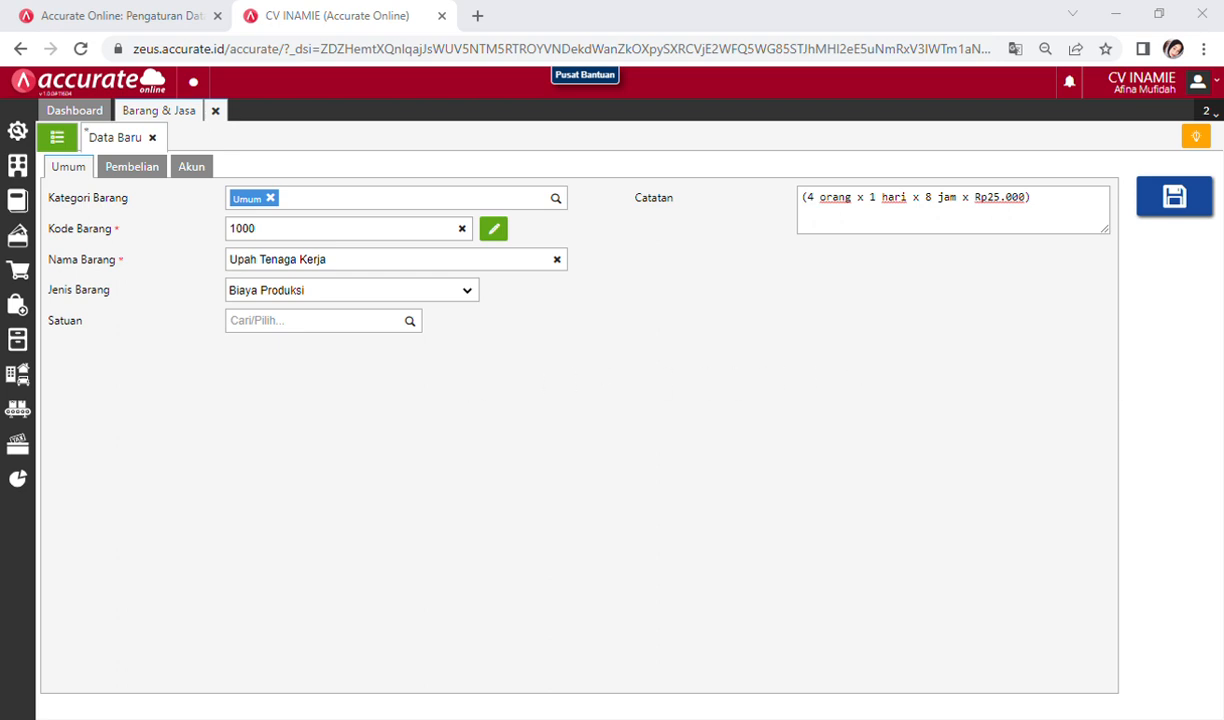
pyautogui.click(1138, 384)
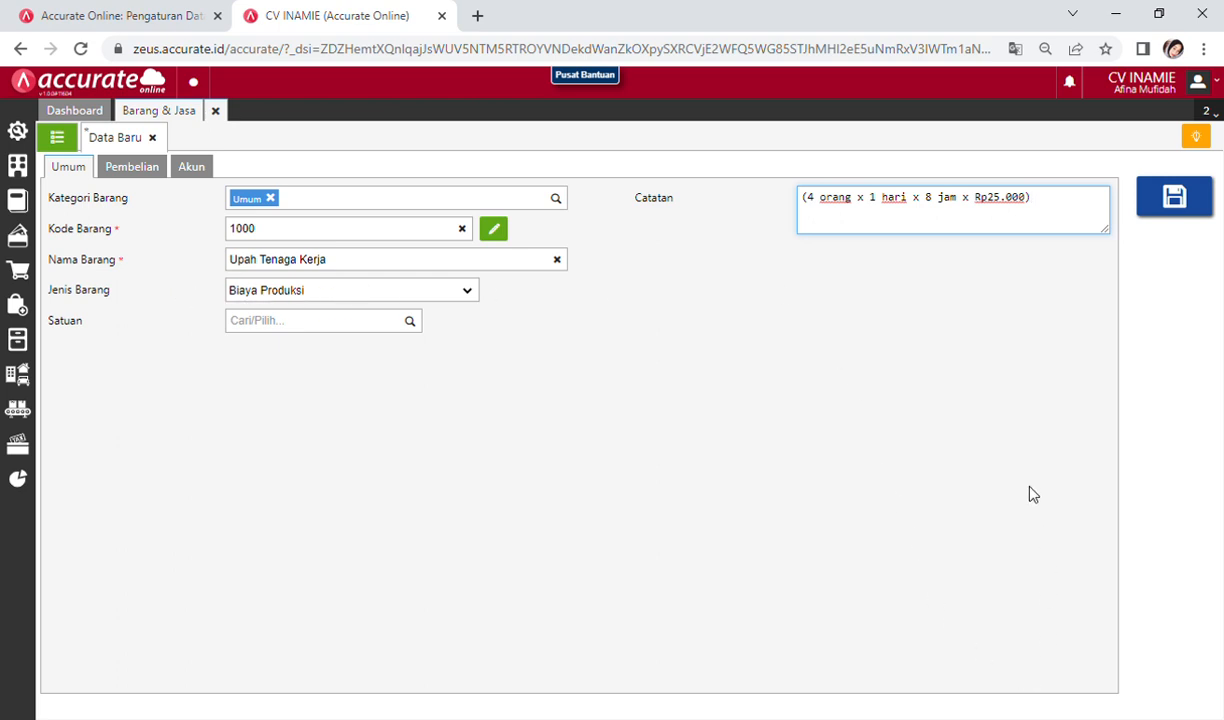
# Step: Save Upah Tenaga Kerja (code 1000, Biaya Produksi) and reopen it from the Barang & Jasa list
pyautogui.click(1158, 208)
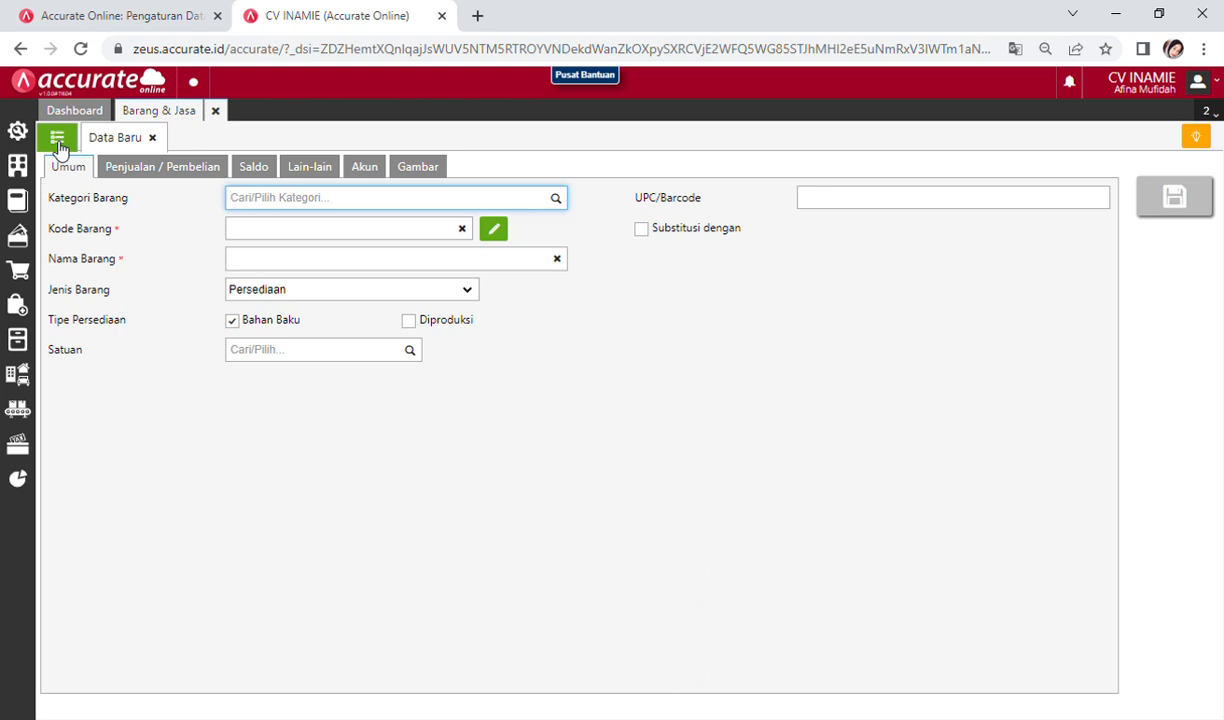
pyautogui.click(372, 176)
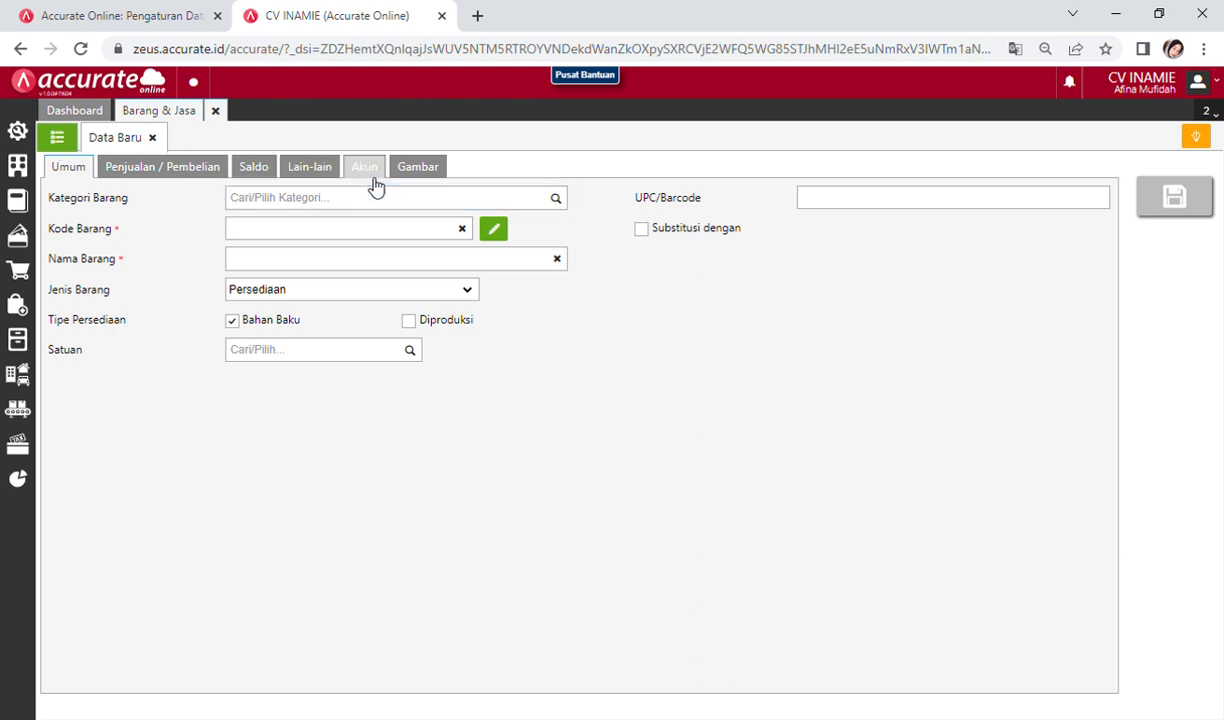
pyautogui.click(57, 136)
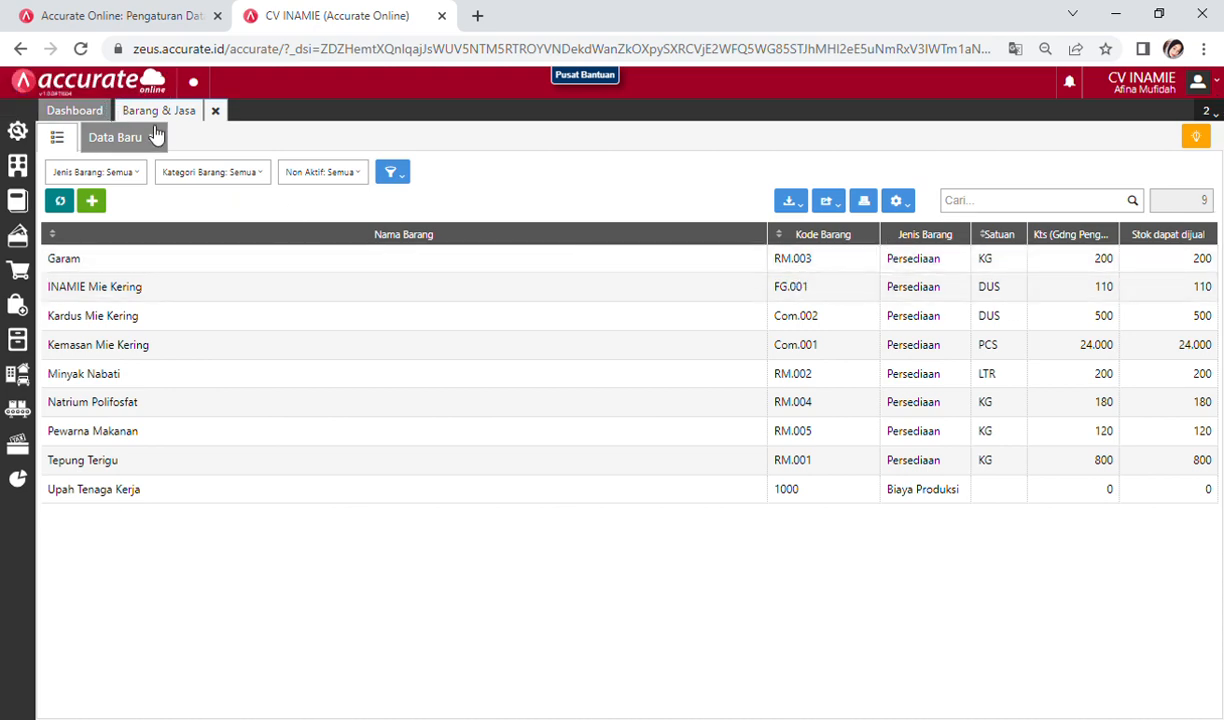
pyautogui.click(57, 140)
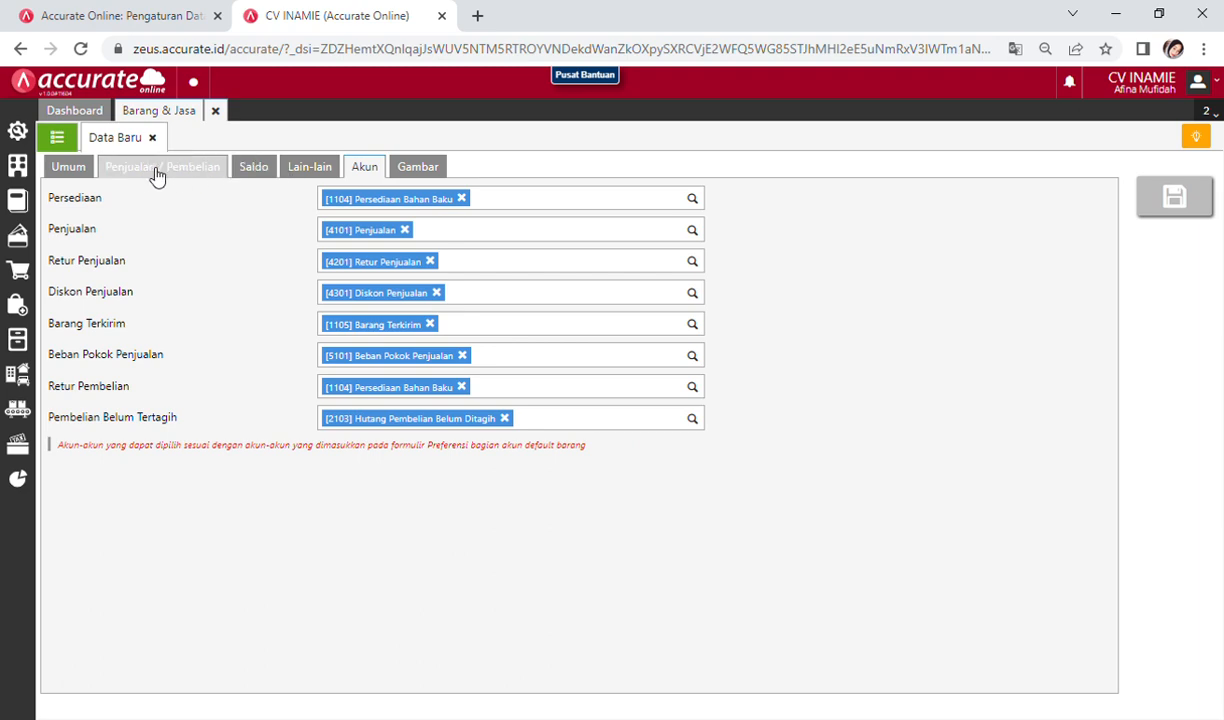
pyautogui.click(57, 140)
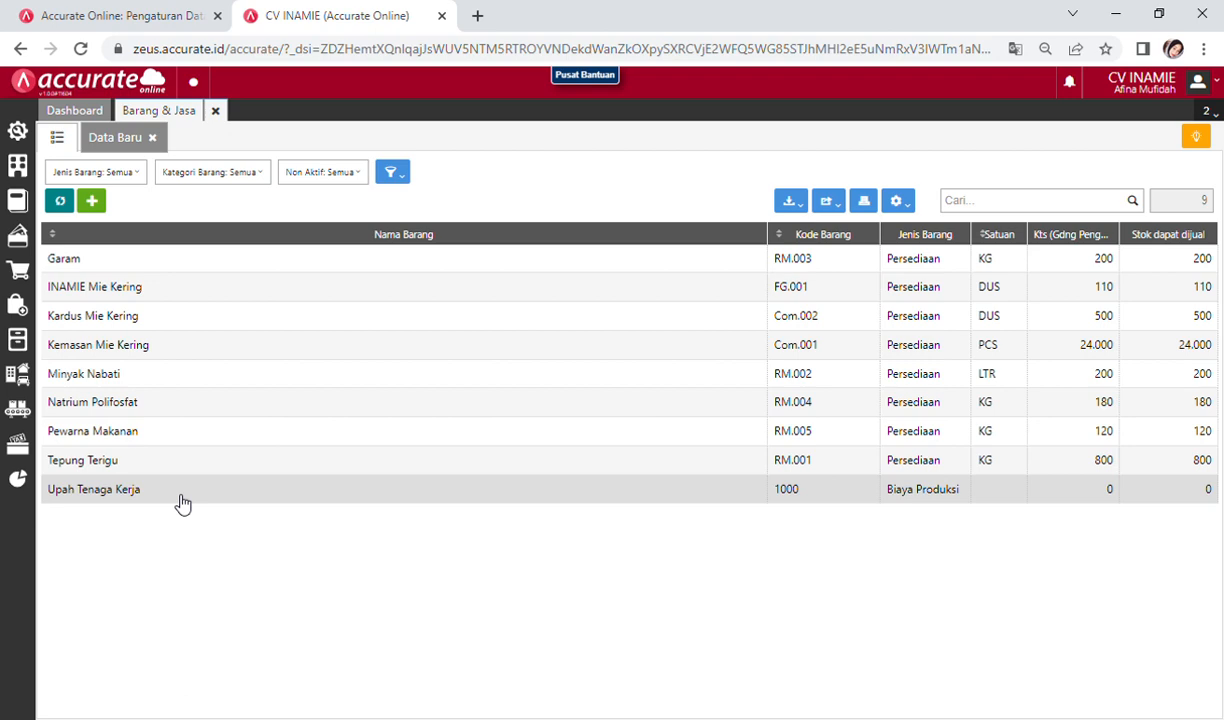
pyautogui.click(183, 500)
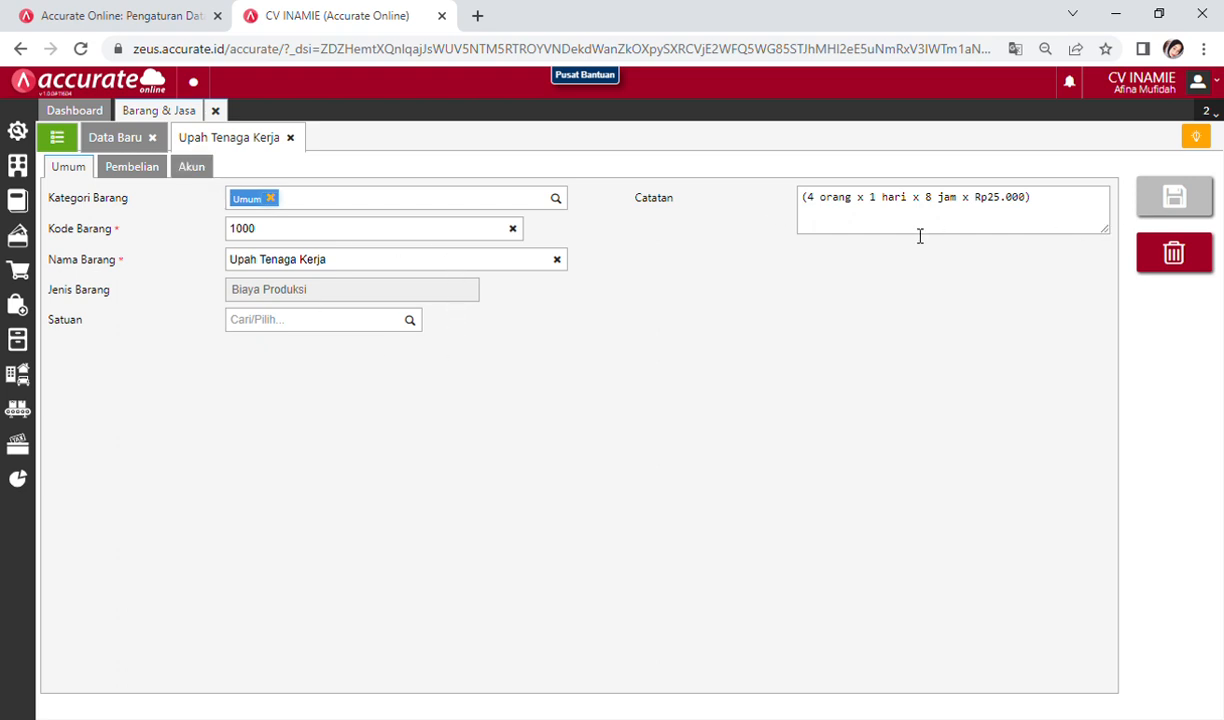
# Step: Replace the Beban expense account with 5104 Biaya Tenaga Kerja Langsung and save Upah Tenaga Kerja
pyautogui.click(193, 168)
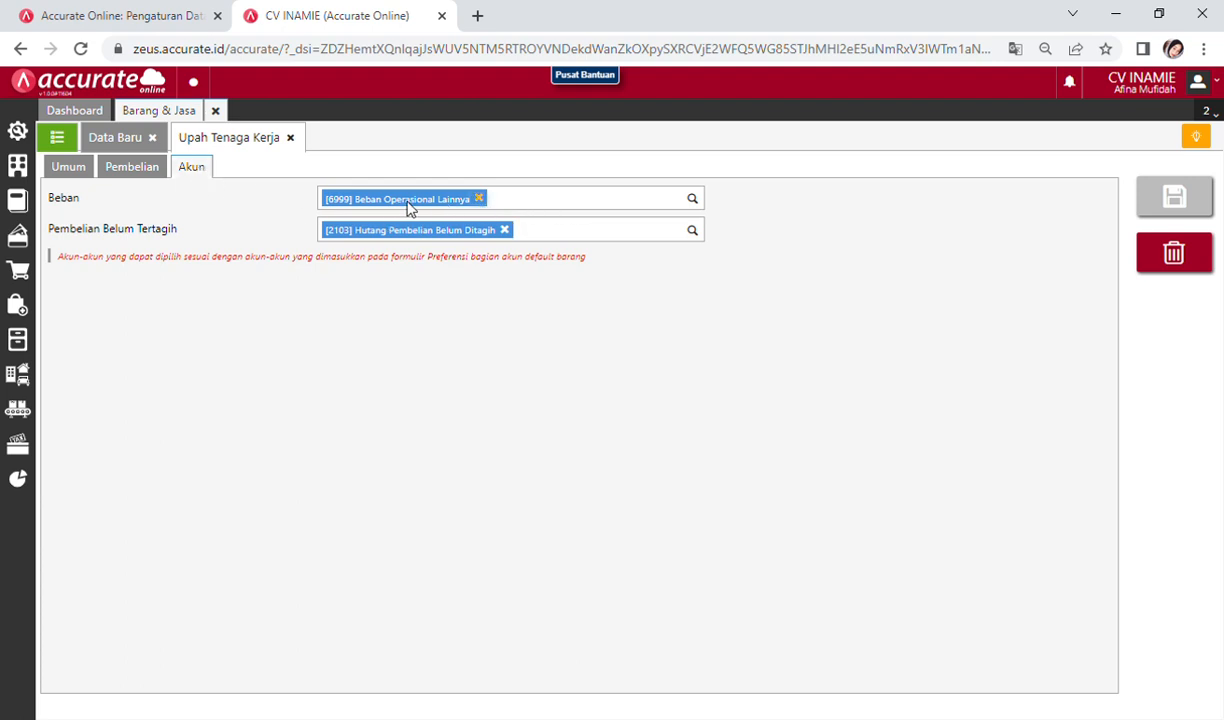
pyautogui.click(480, 199)
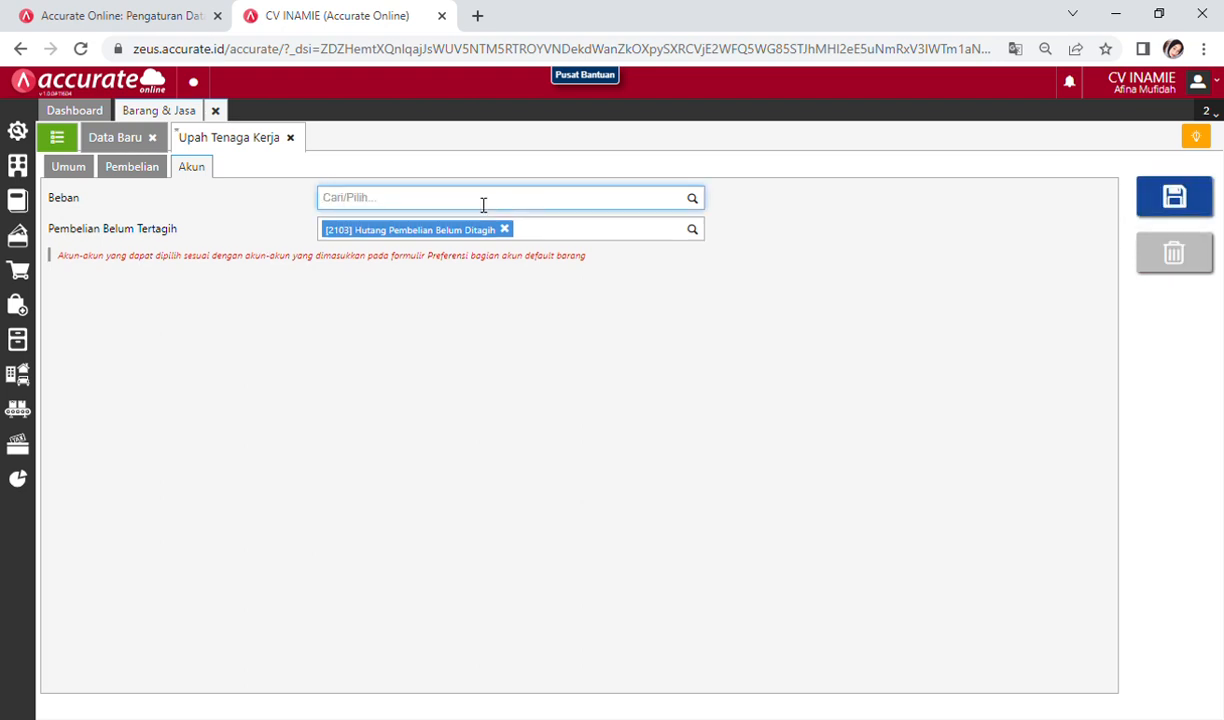
pyautogui.write('biaya ten')
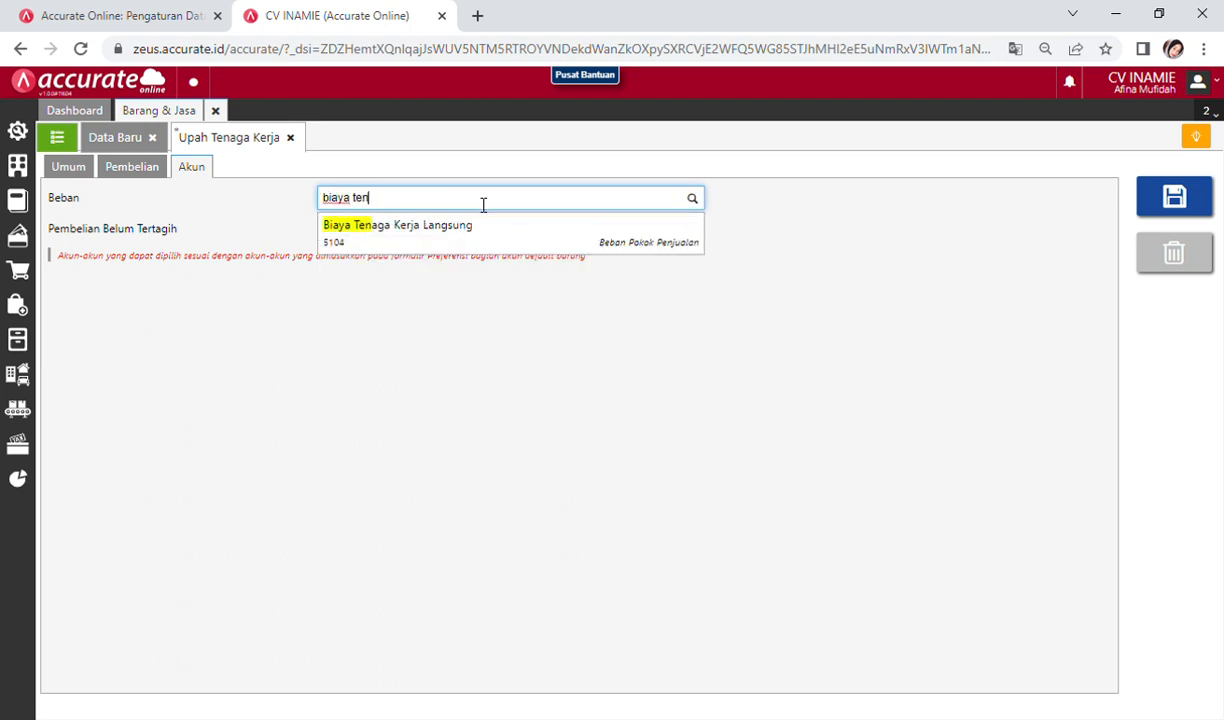
pyautogui.click(494, 238)
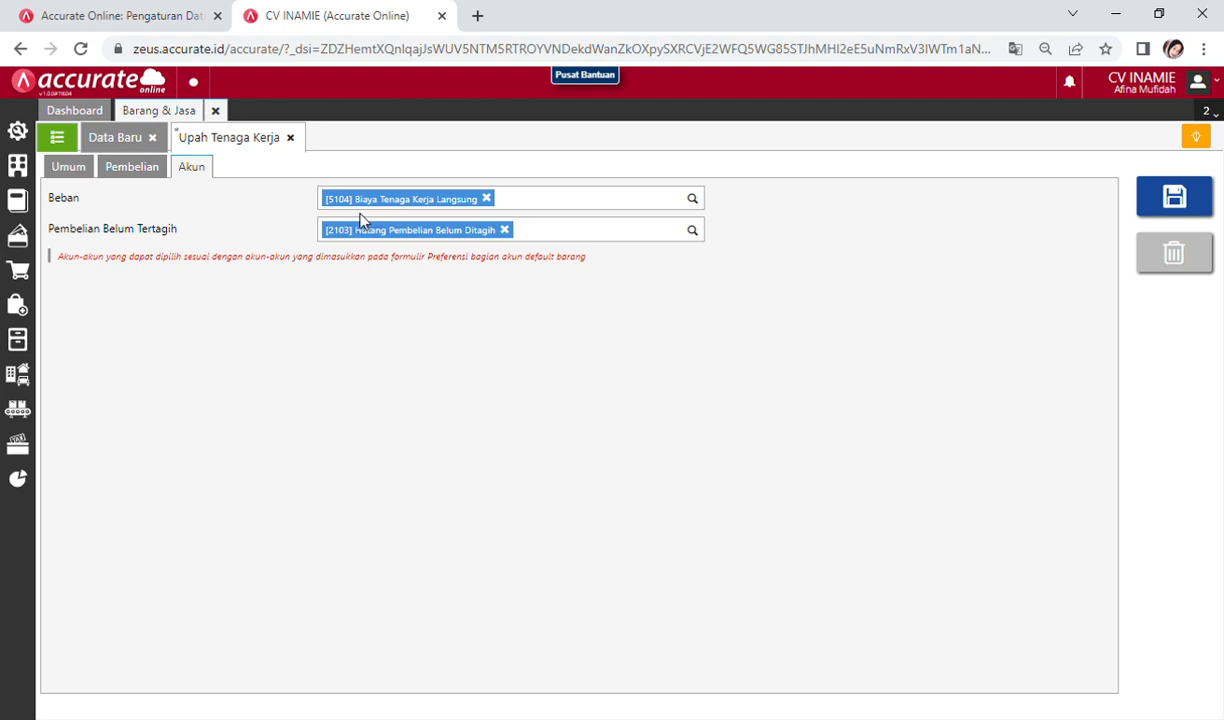
pyautogui.click(1201, 193)
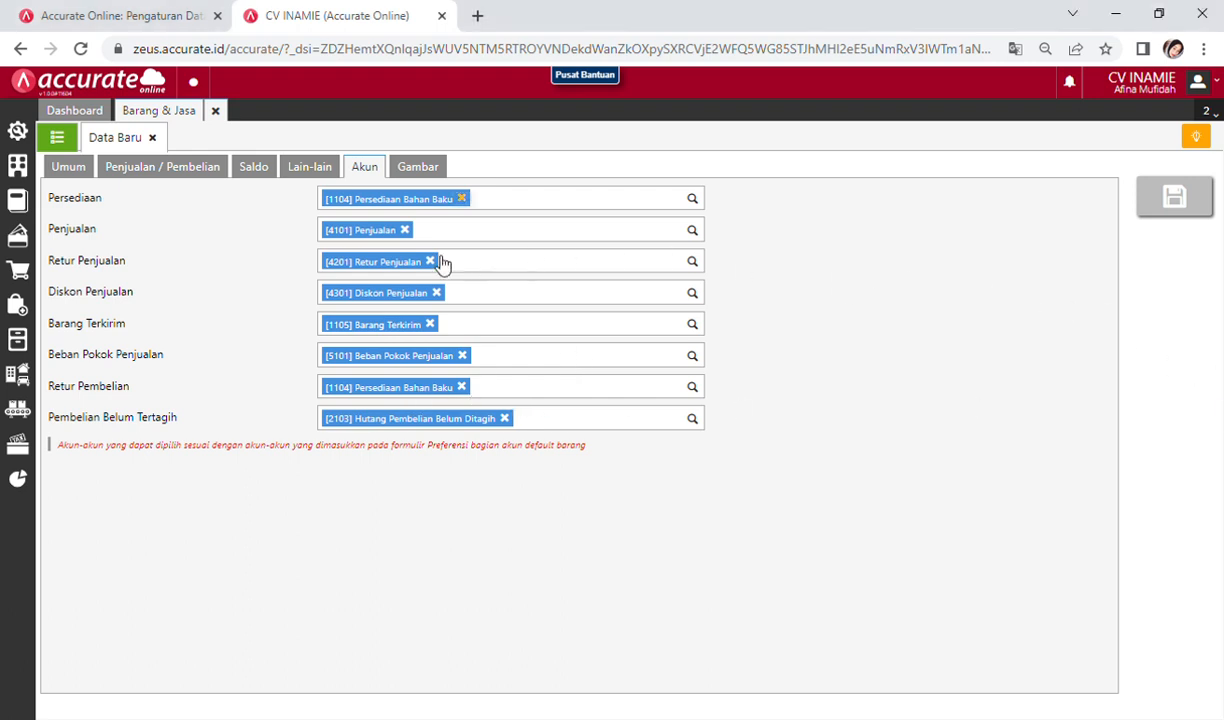
# Step: Fill a new item with category Umum, code 2000, name Overhead Pabrik and type Biaya Produksi
pyautogui.click(68, 167)
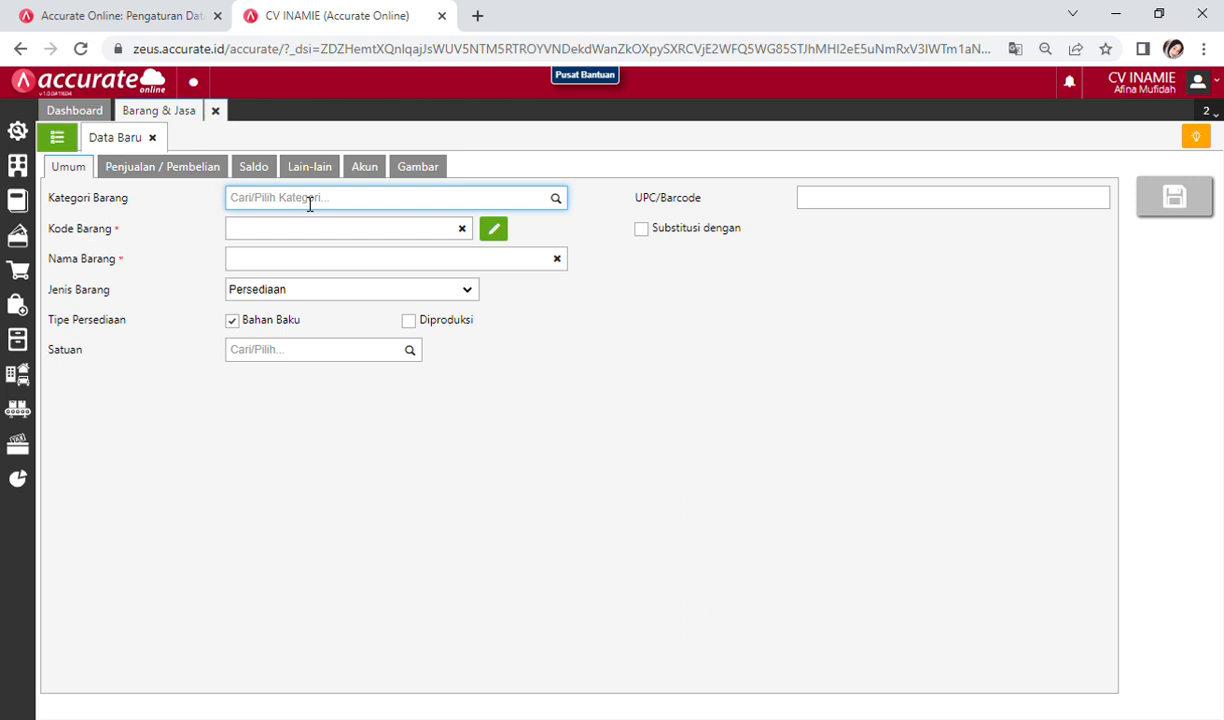
pyautogui.write('um')
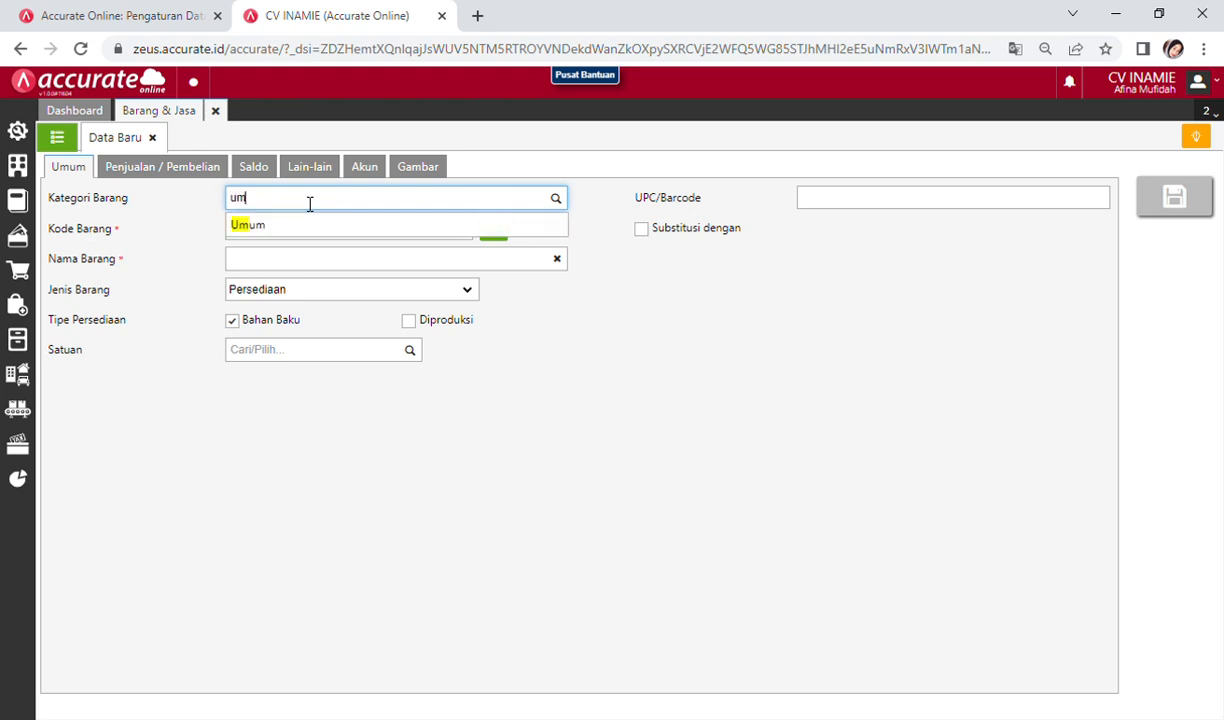
pyautogui.click(288, 226)
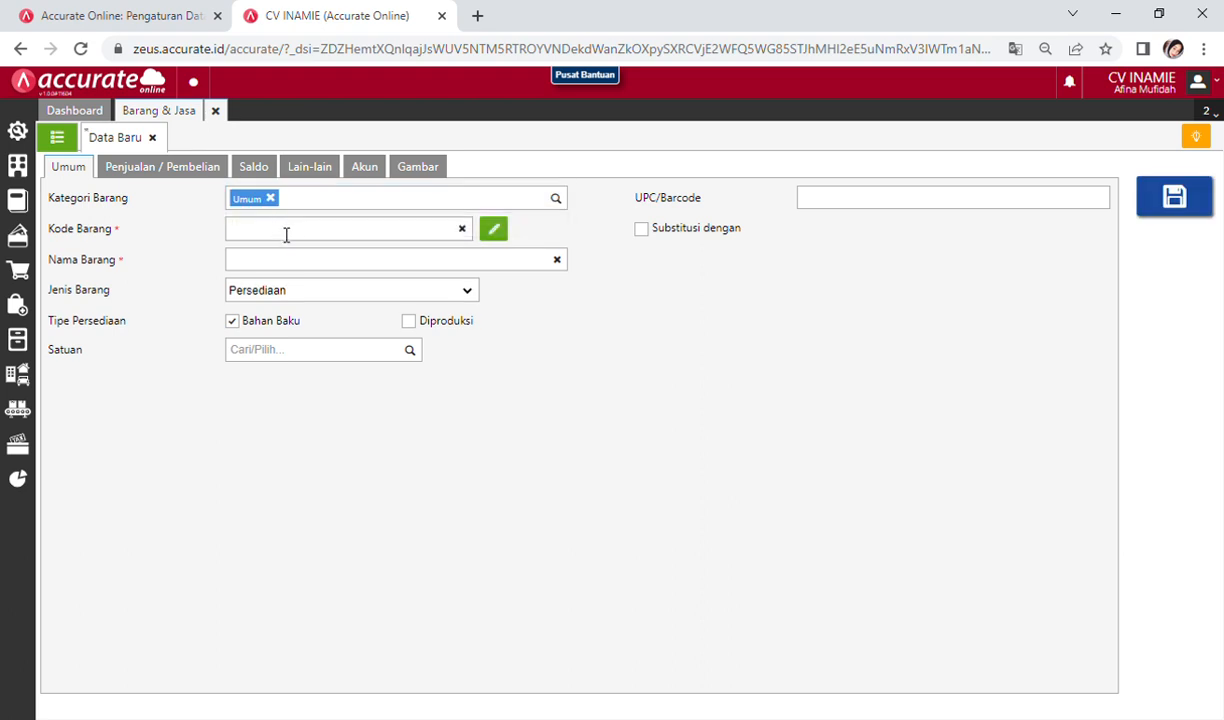
pyautogui.click(286, 232)
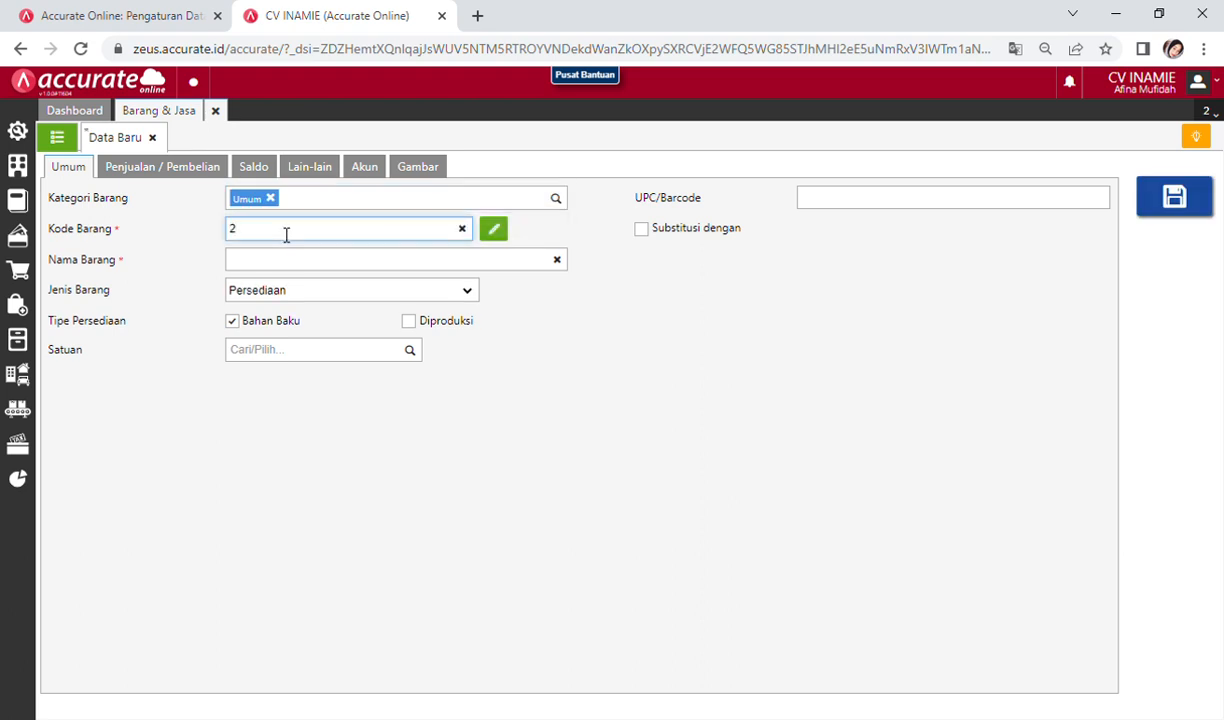
pyautogui.write('2000')
pyautogui.click(286, 260)
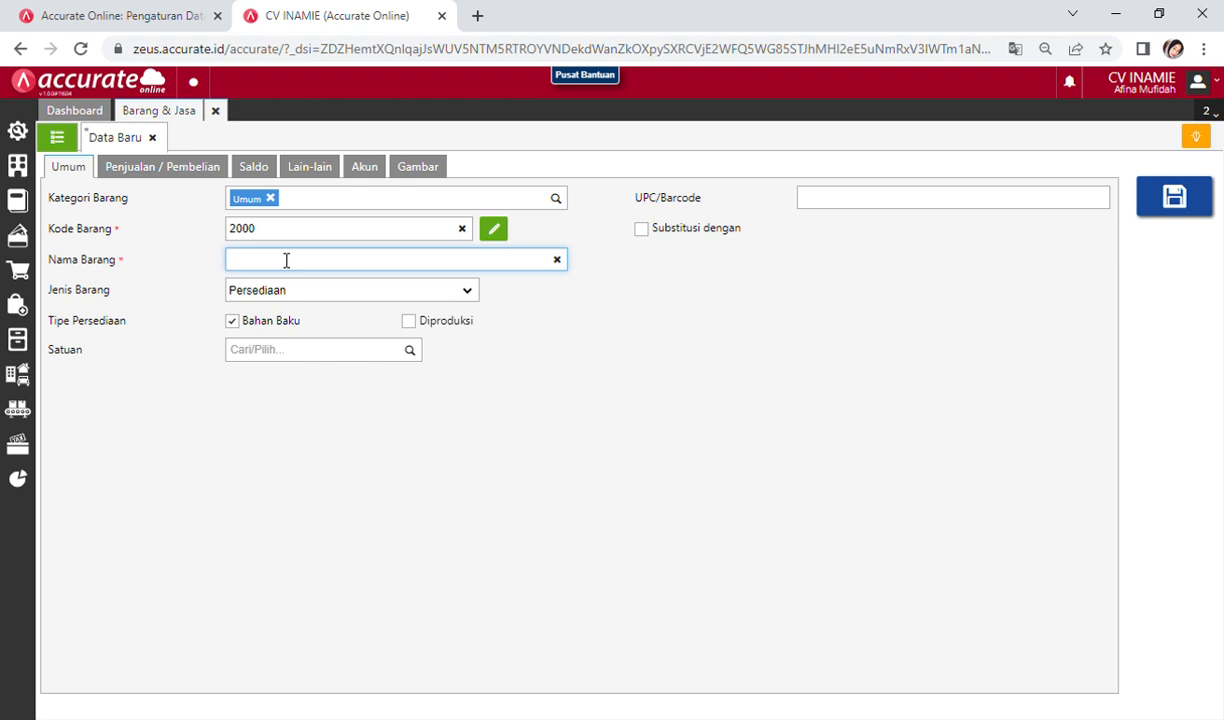
pyautogui.write('Ov')
pyautogui.write('er')
pyautogui.write('head')
pyautogui.write(' Fab')
pyautogui.write('ri')
pyautogui.write('k')
pyautogui.click(305, 297)
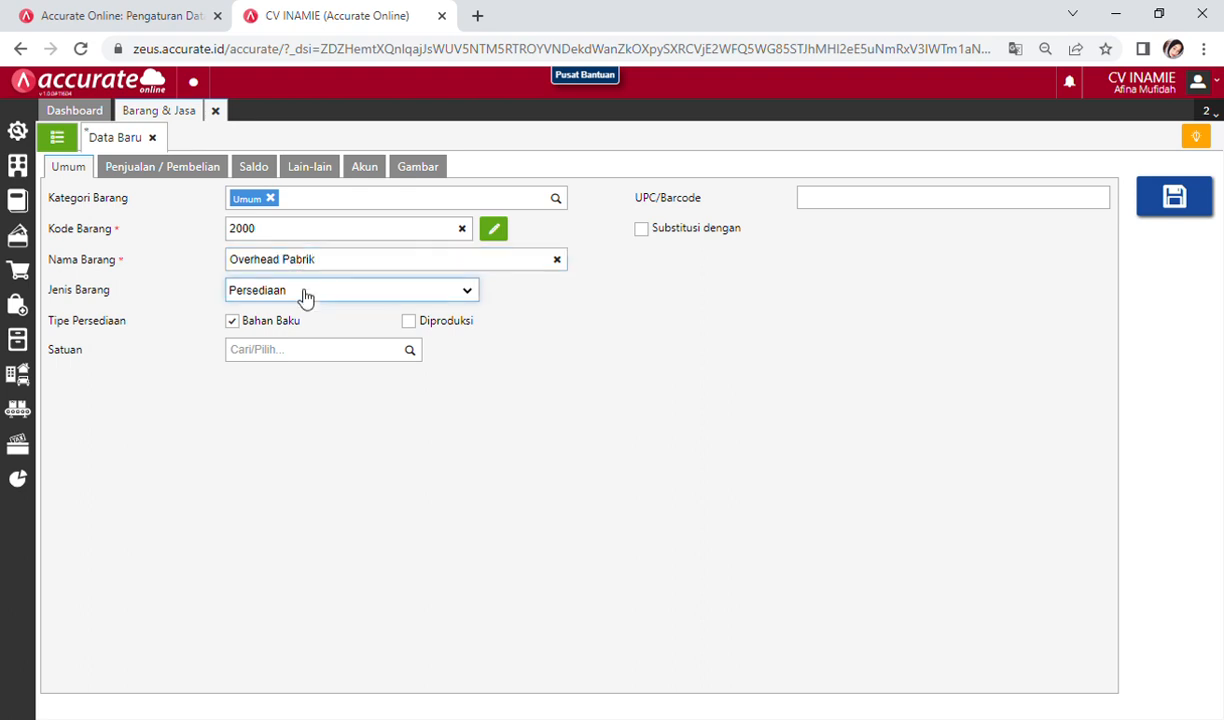
pyautogui.click(295, 373)
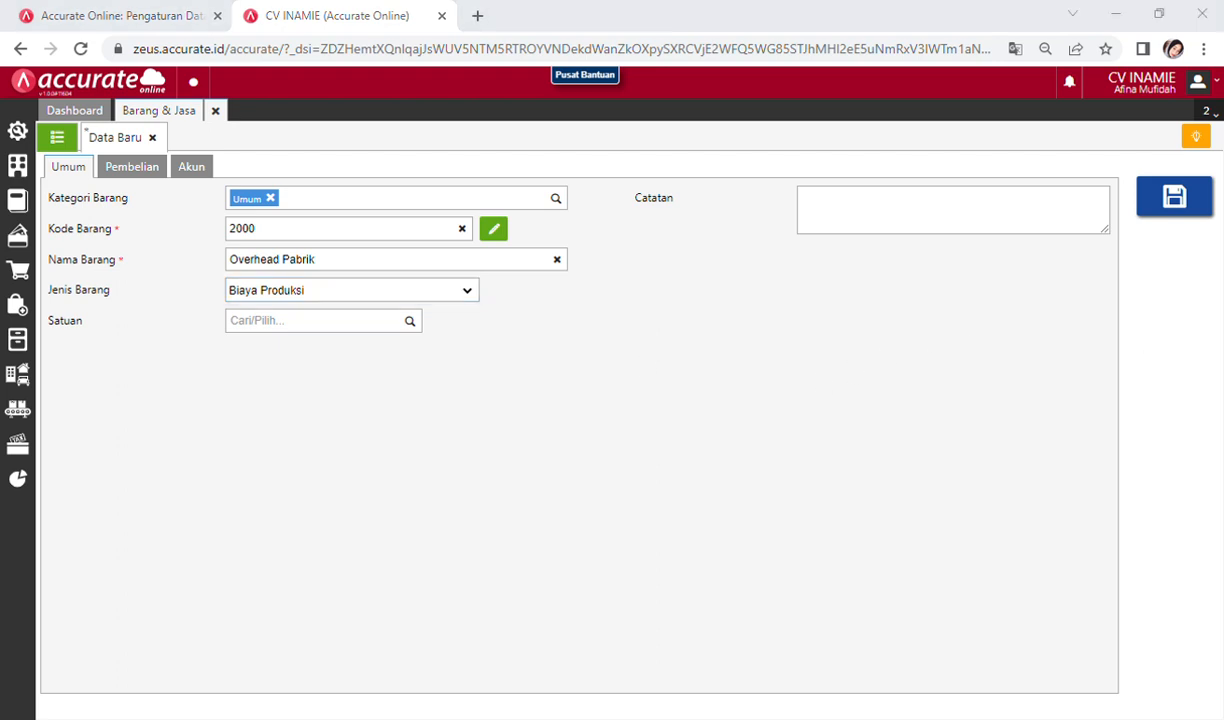
pyautogui.hotkey('alt', 'Tab')
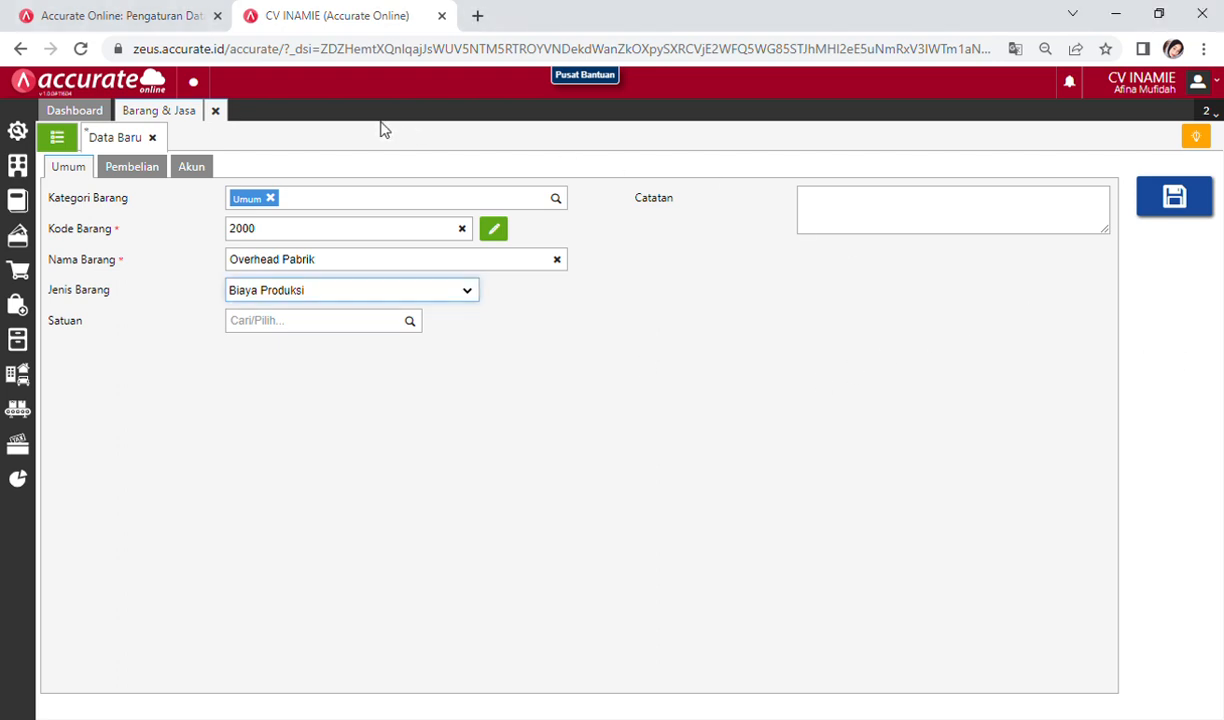
# Step: Give Overhead Pabrik expense account 5103 Biaya Overhead Pabrik, save it, and close Barang & Jasa
pyautogui.click(197, 167)
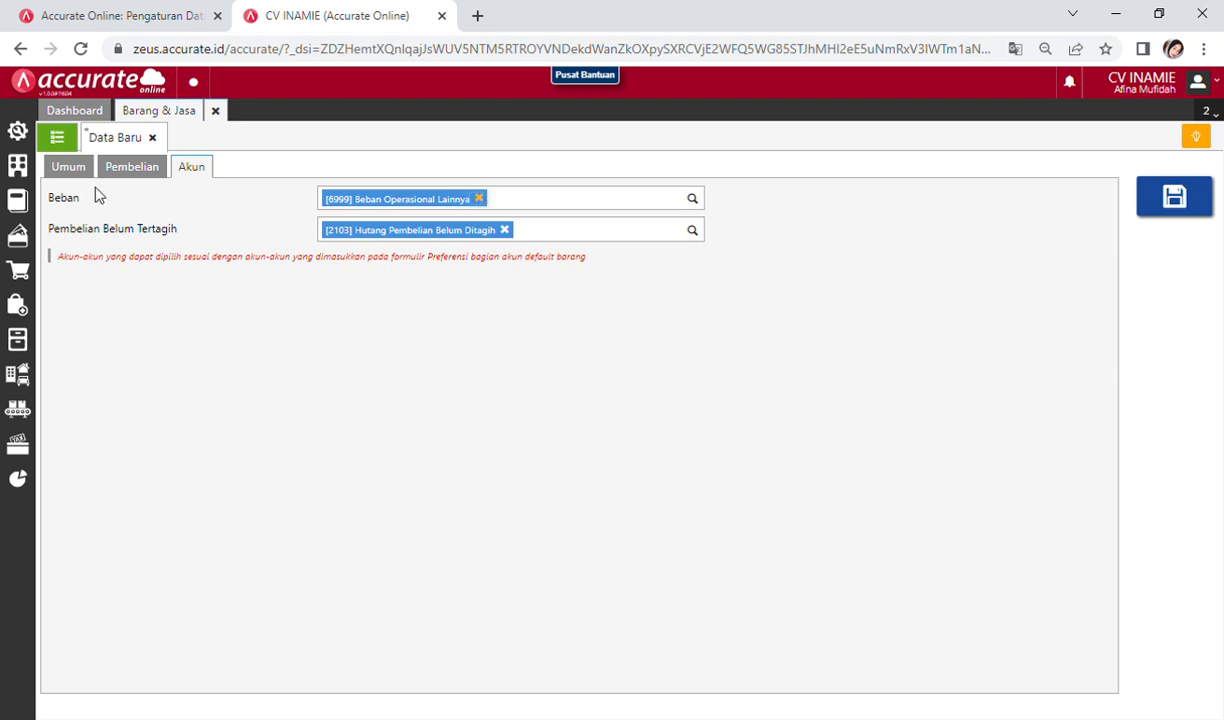
pyautogui.click(479, 200)
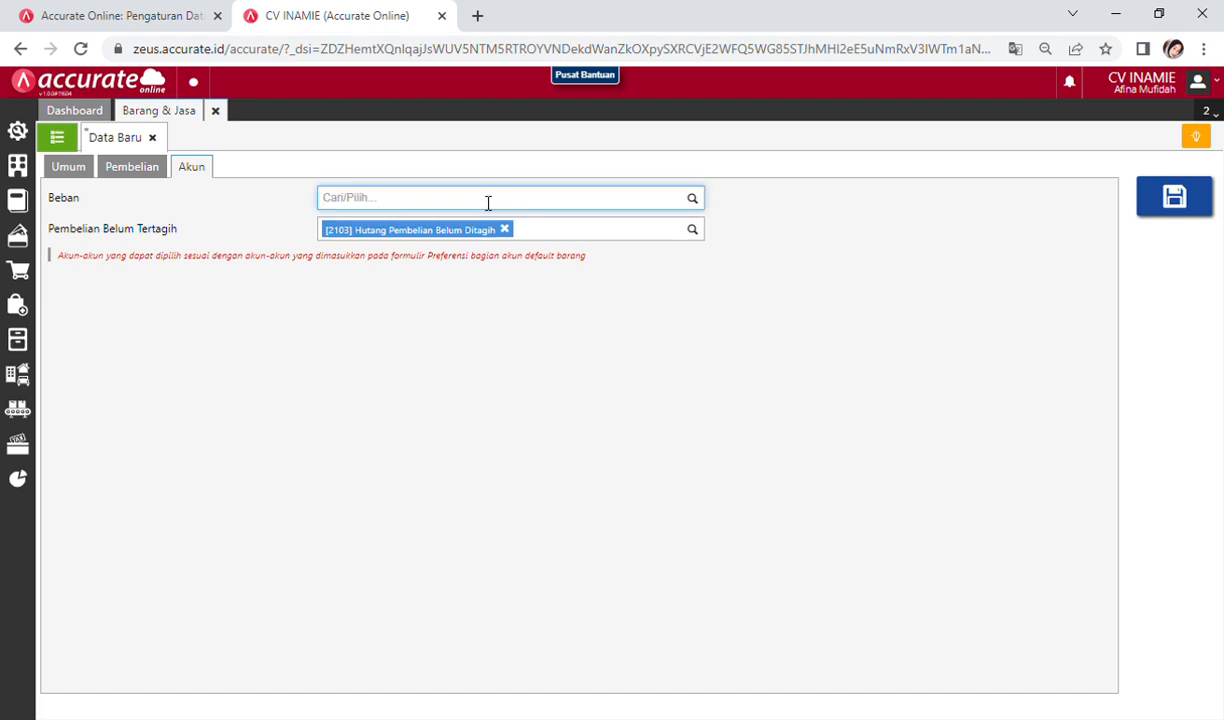
pyautogui.write('over')
pyautogui.click(485, 243)
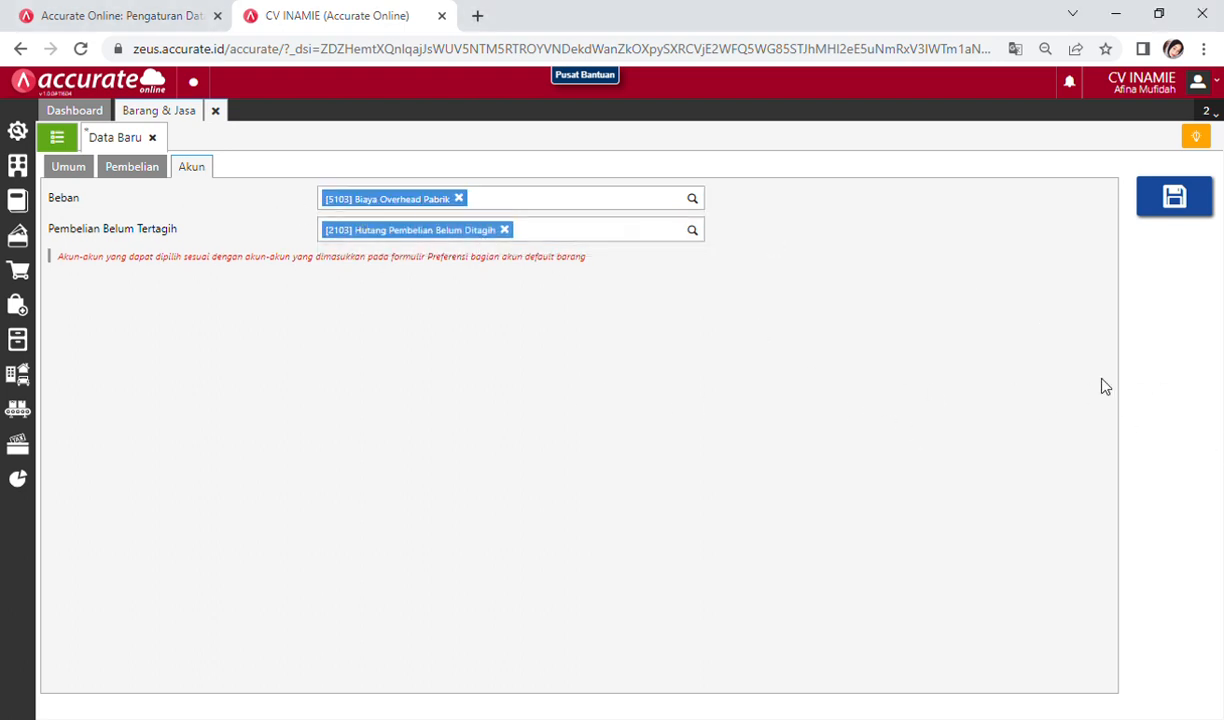
pyautogui.click(1159, 225)
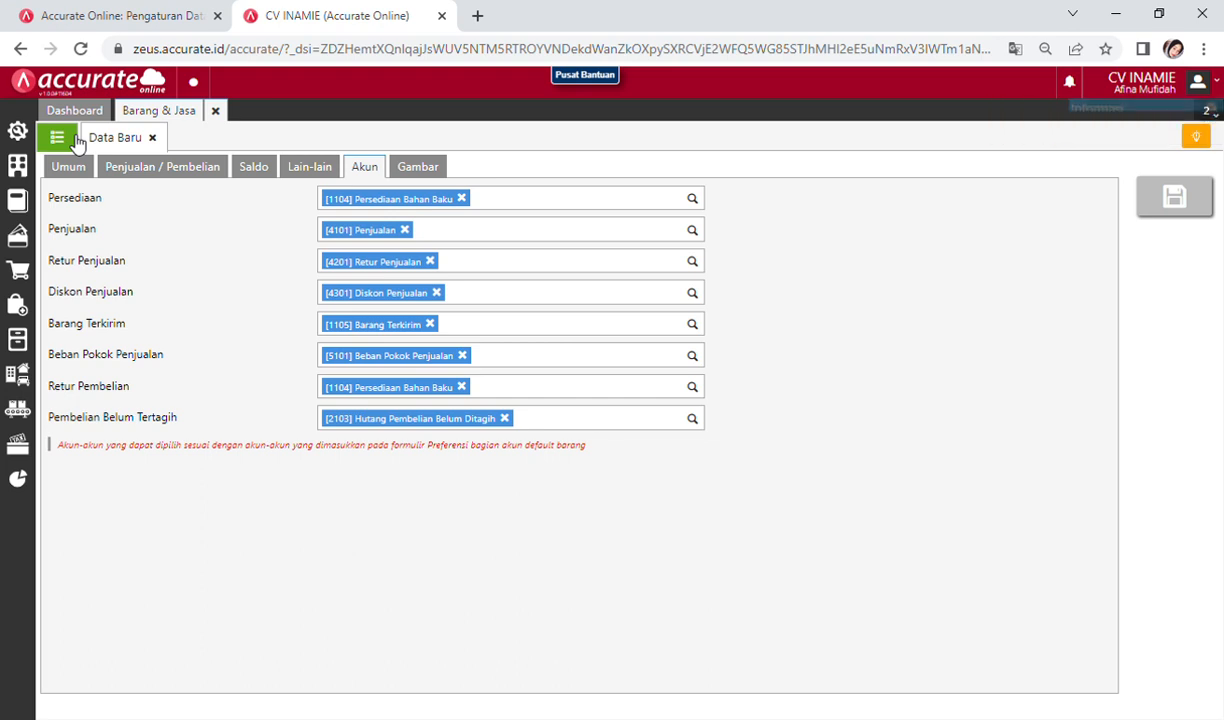
pyautogui.click(215, 110)
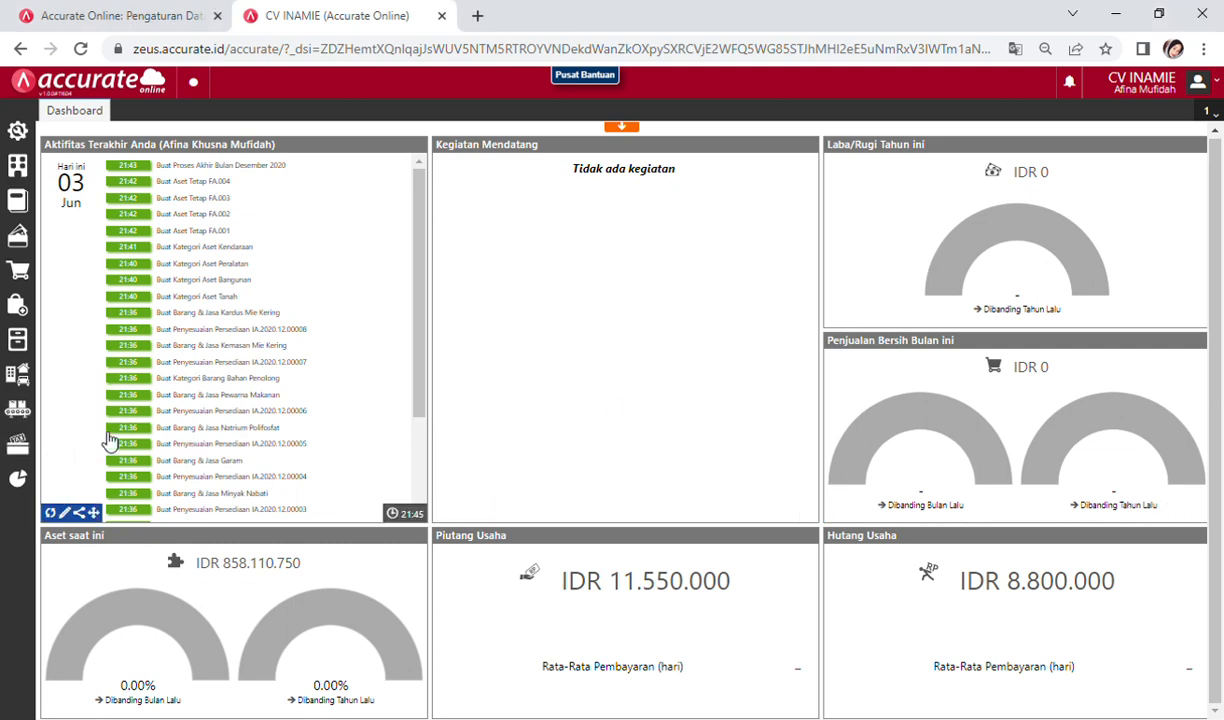
# Step: Show the Manufaktur menu with Formula Produksi, Perintah Kerja and Tahapan Proses
pyautogui.moveTo(28, 418)
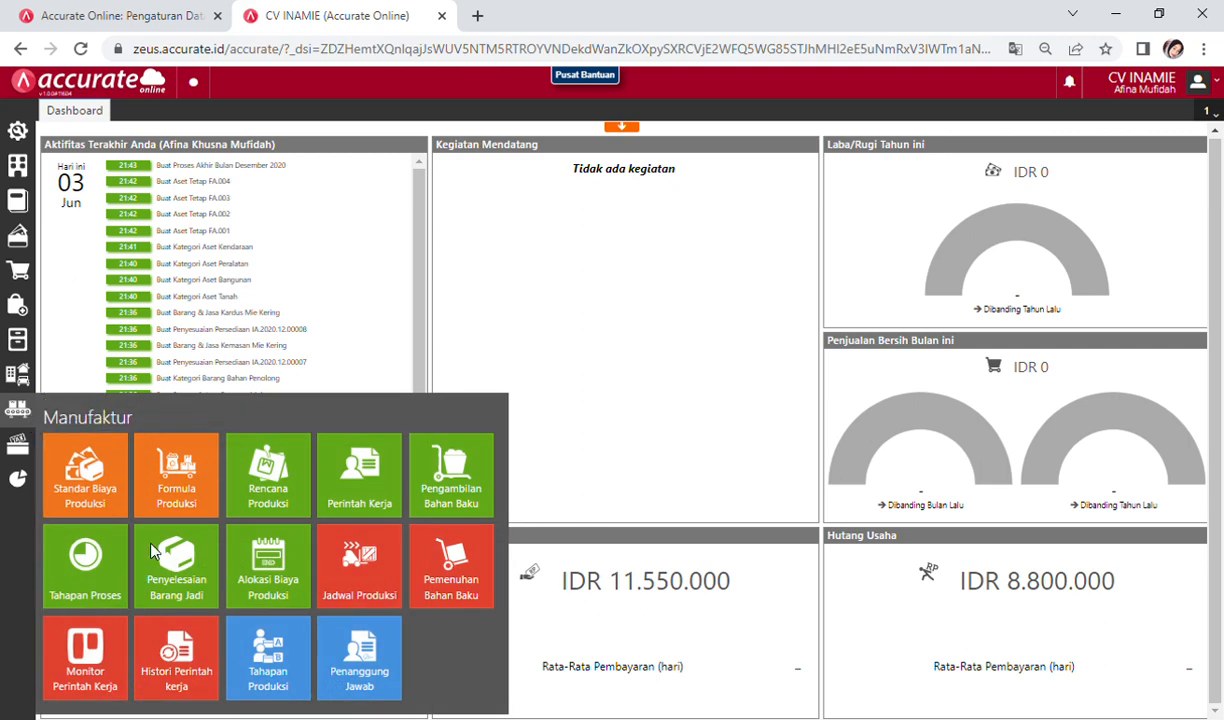
# Step: Create and save a production stage named Adonan Mie
pyautogui.click(284, 652)
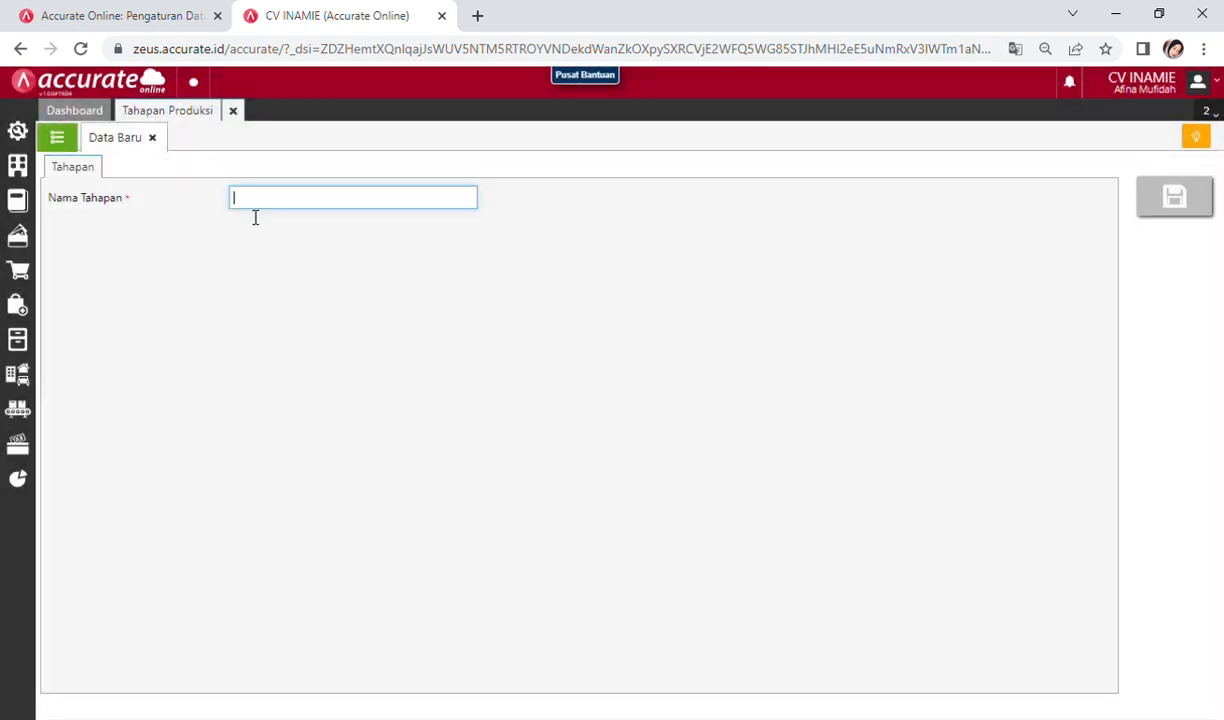
pyautogui.click(255, 210)
pyautogui.write('Adonan Mie')
pyautogui.click(1160, 205)
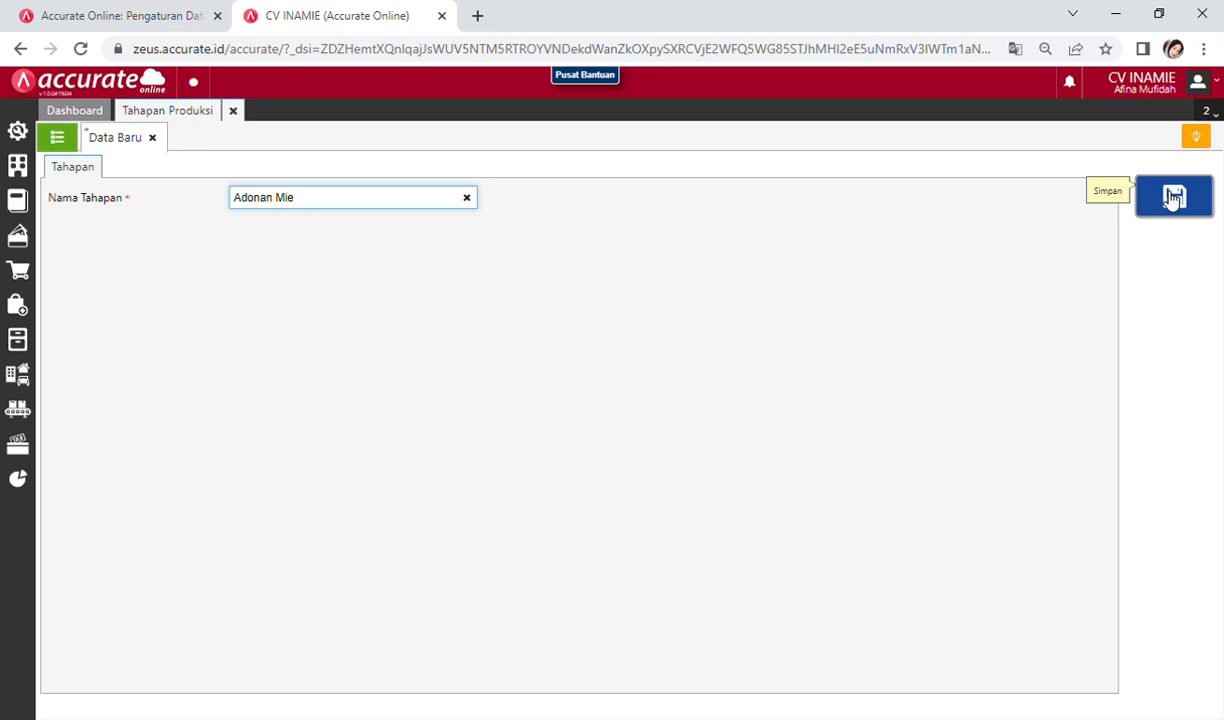
pyautogui.click(1174, 197)
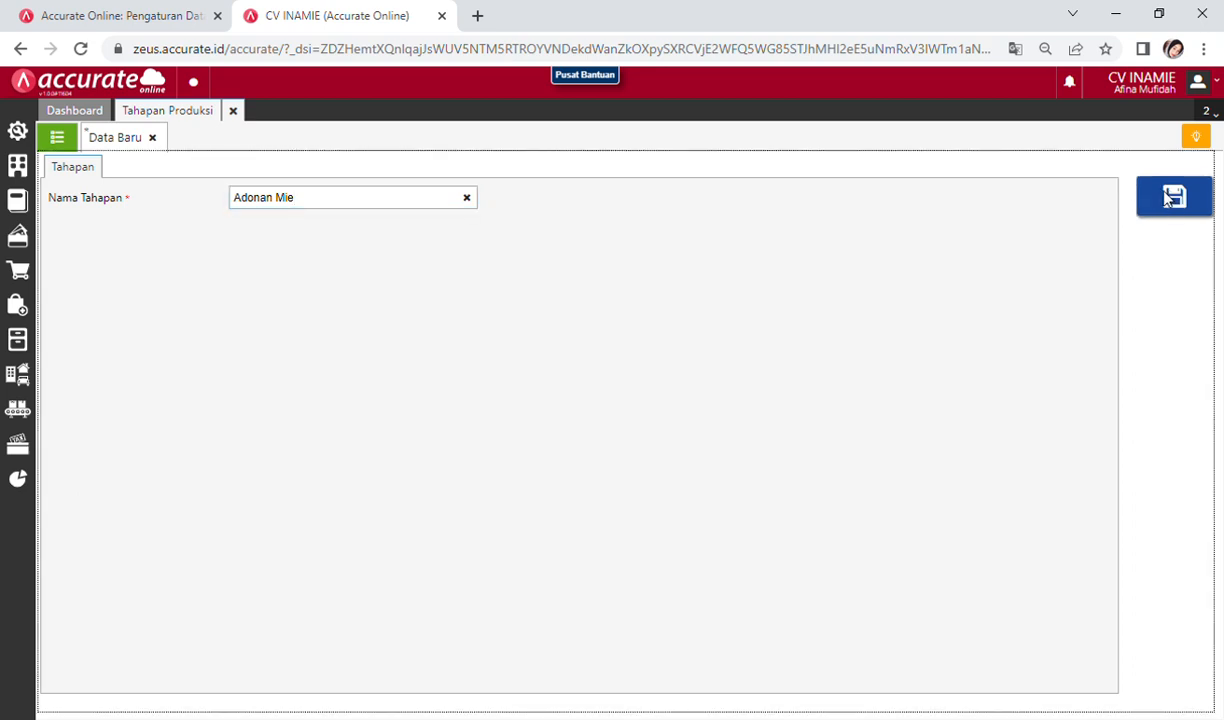
# Step: Create and save a second production stage named Packaging
pyautogui.click(322, 209)
pyautogui.write('P')
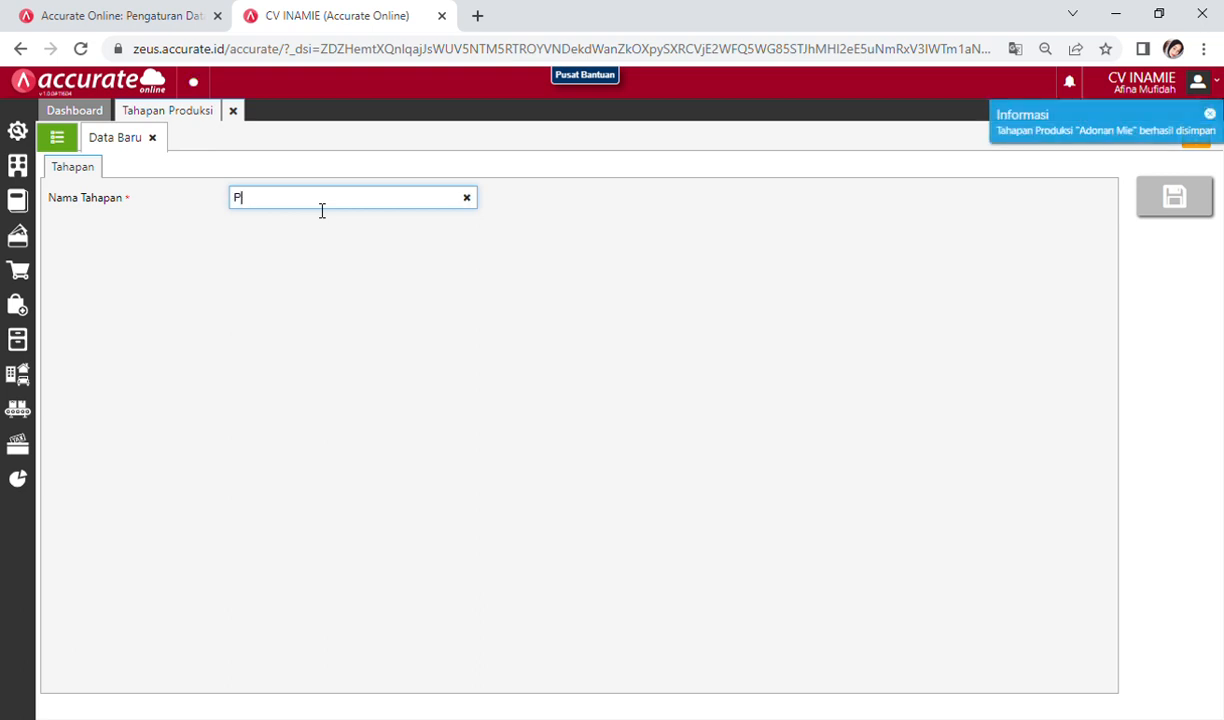
pyautogui.write('ackaging')
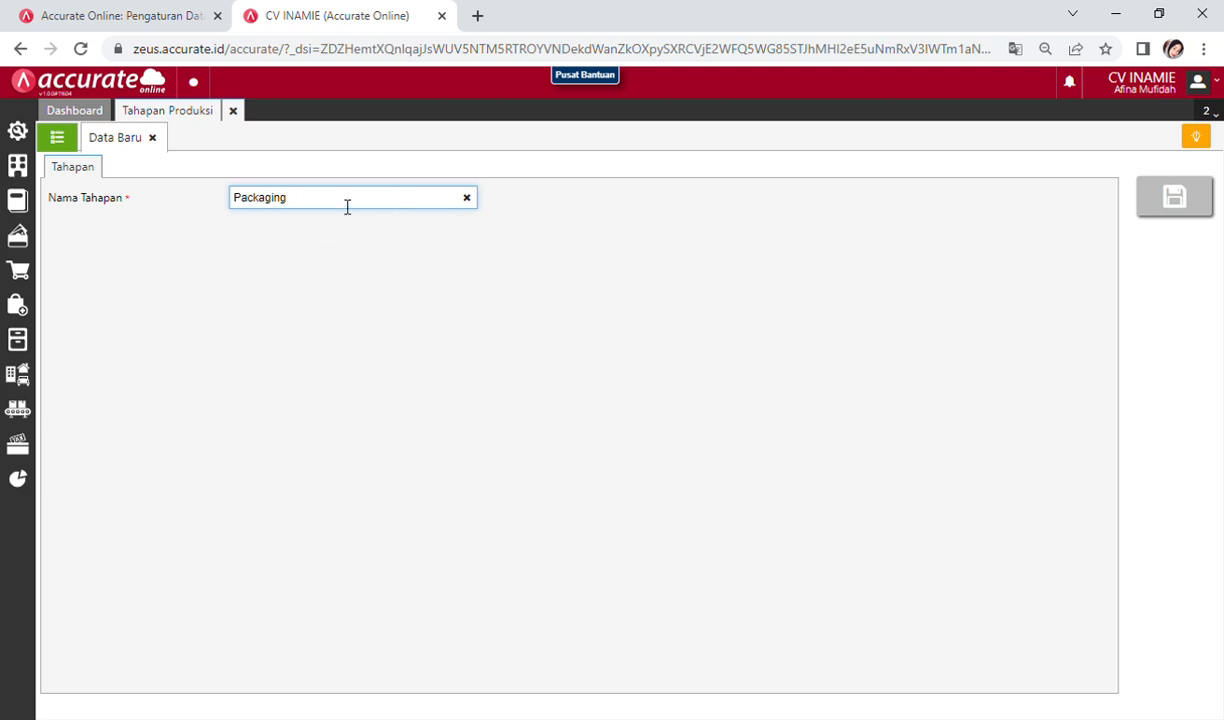
pyautogui.click(1173, 199)
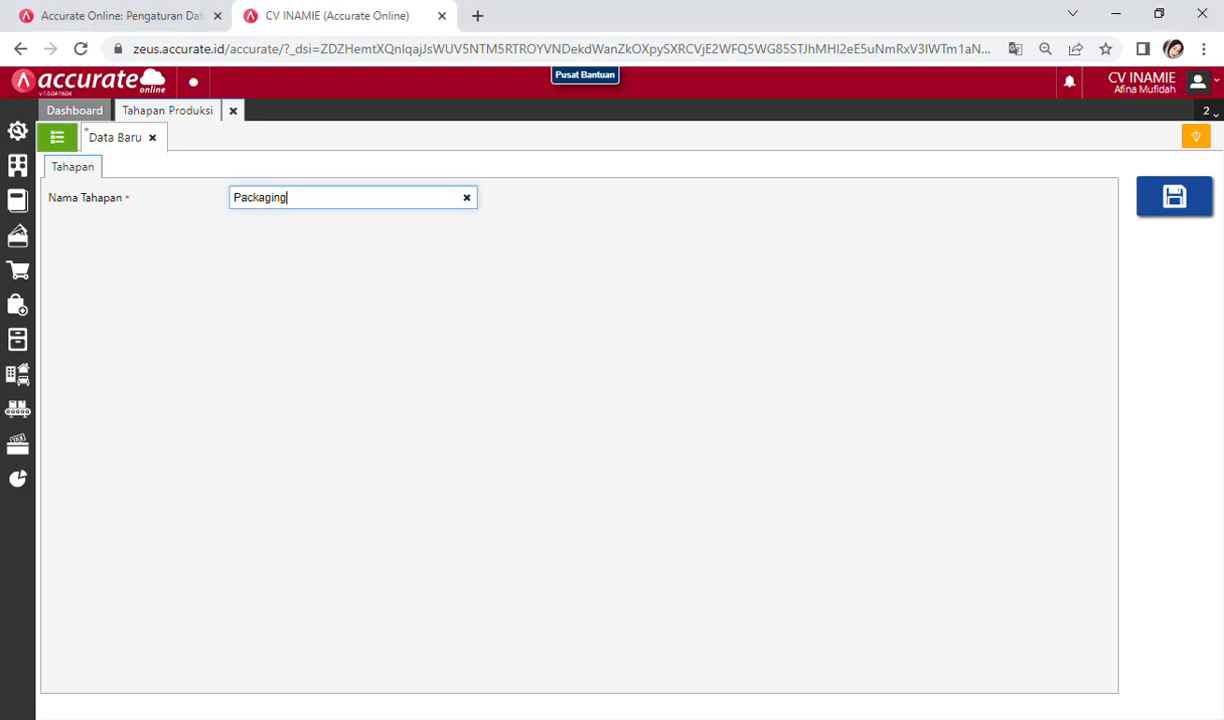
pyautogui.click(1190, 200)
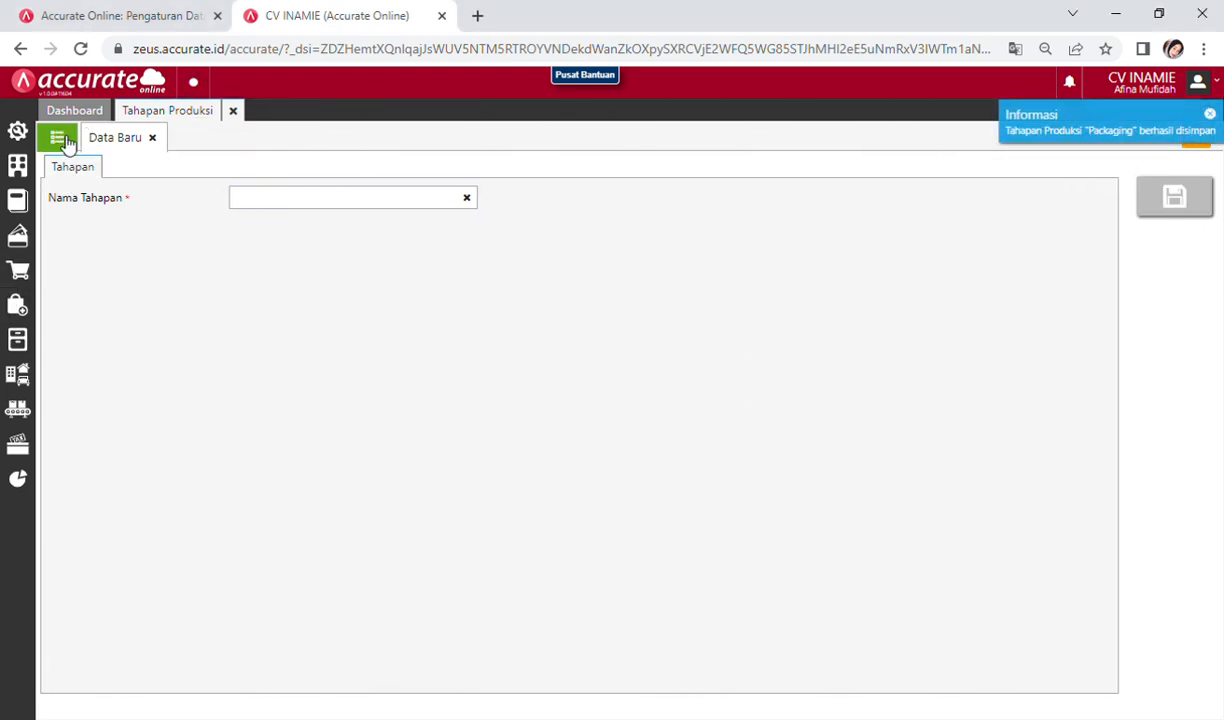
# Step: Check the Tahapan Produksi list shows Adonan Mie and Packaging, then close that page
pyautogui.click(60, 139)
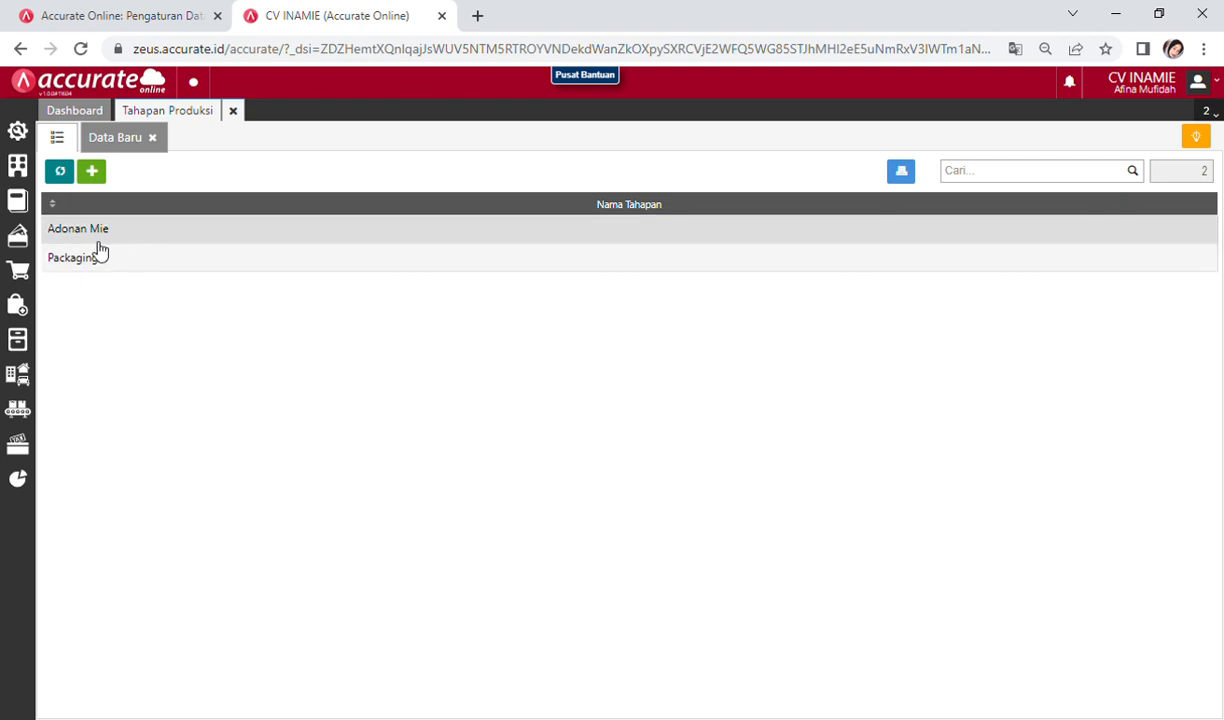
pyautogui.click(233, 112)
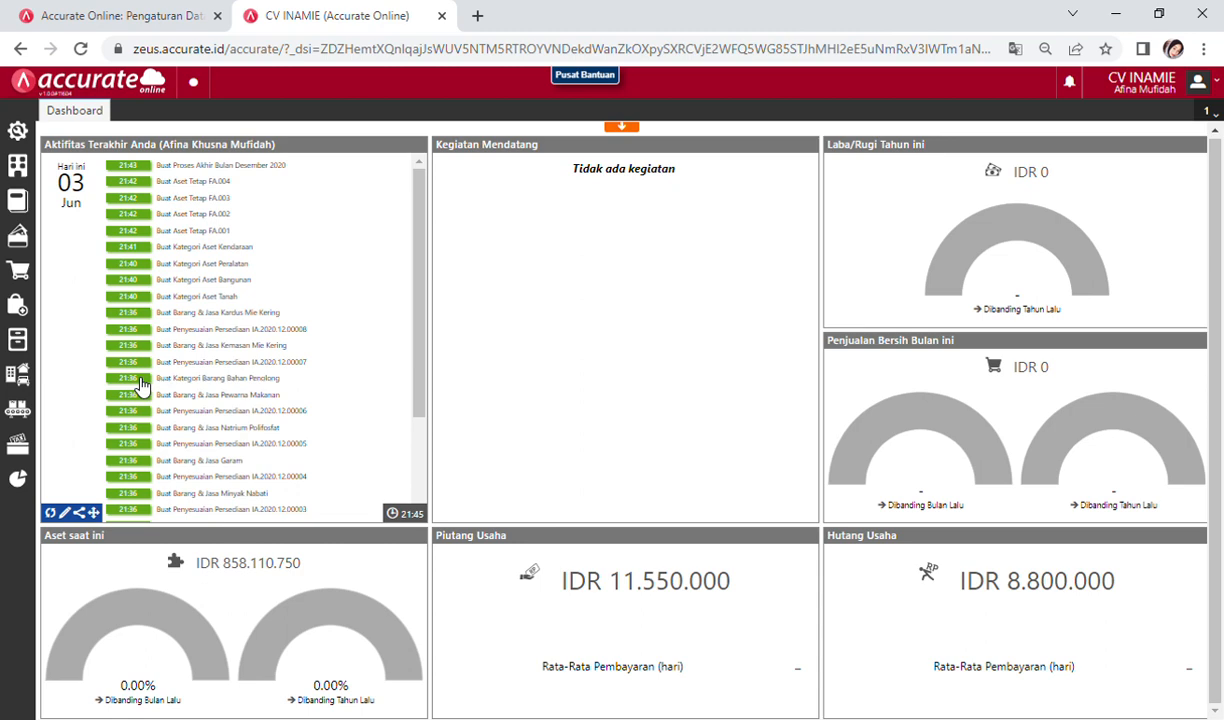
# Step: Open a new Standar Biaya Produksi form from the Manufaktur menu
pyautogui.click(29, 422)
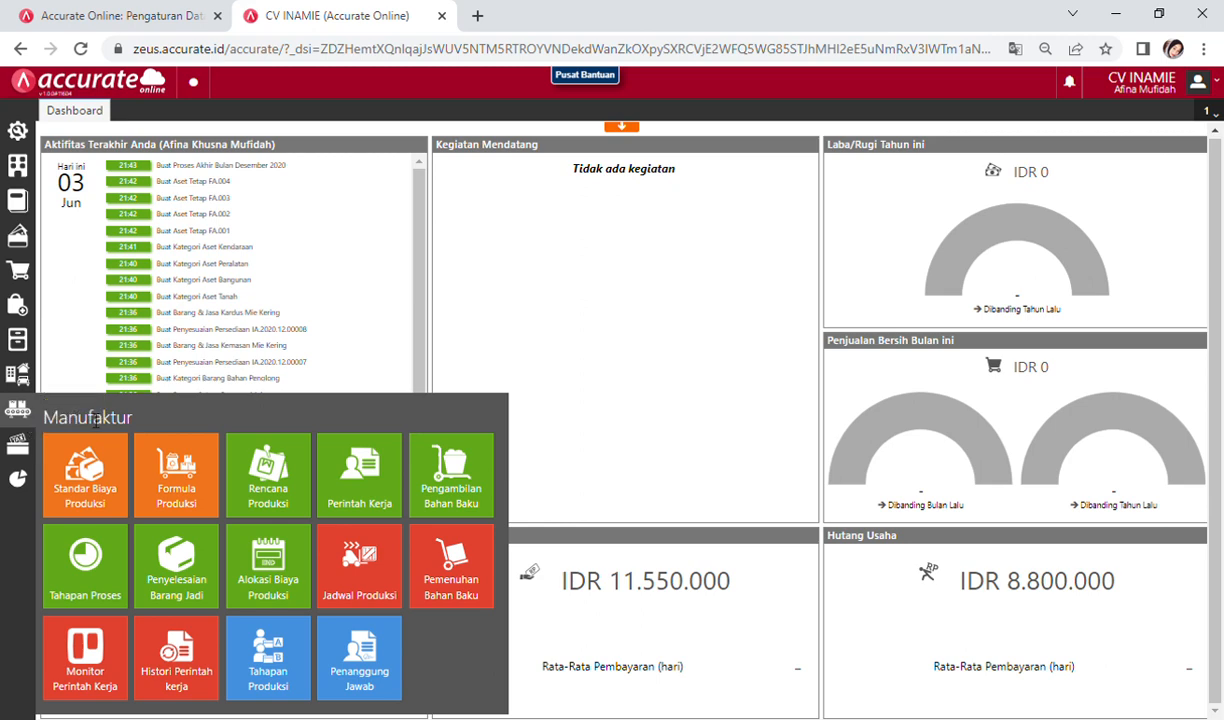
pyautogui.click(108, 484)
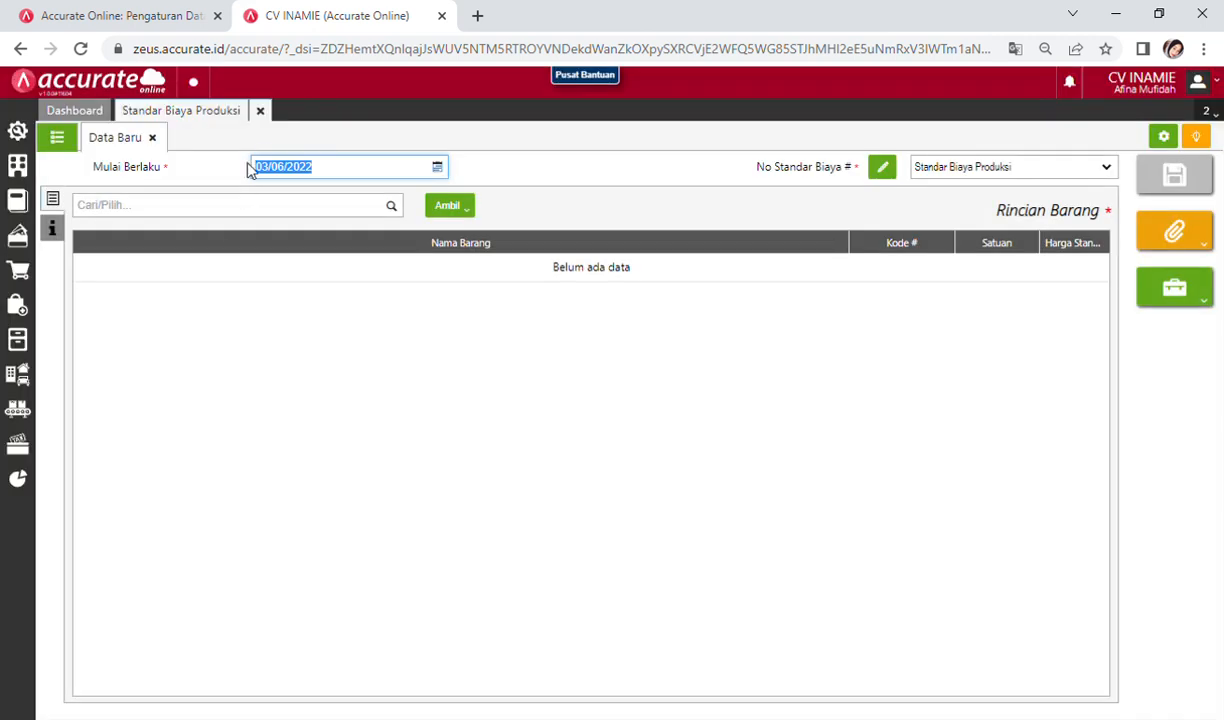
pyautogui.click(440, 170)
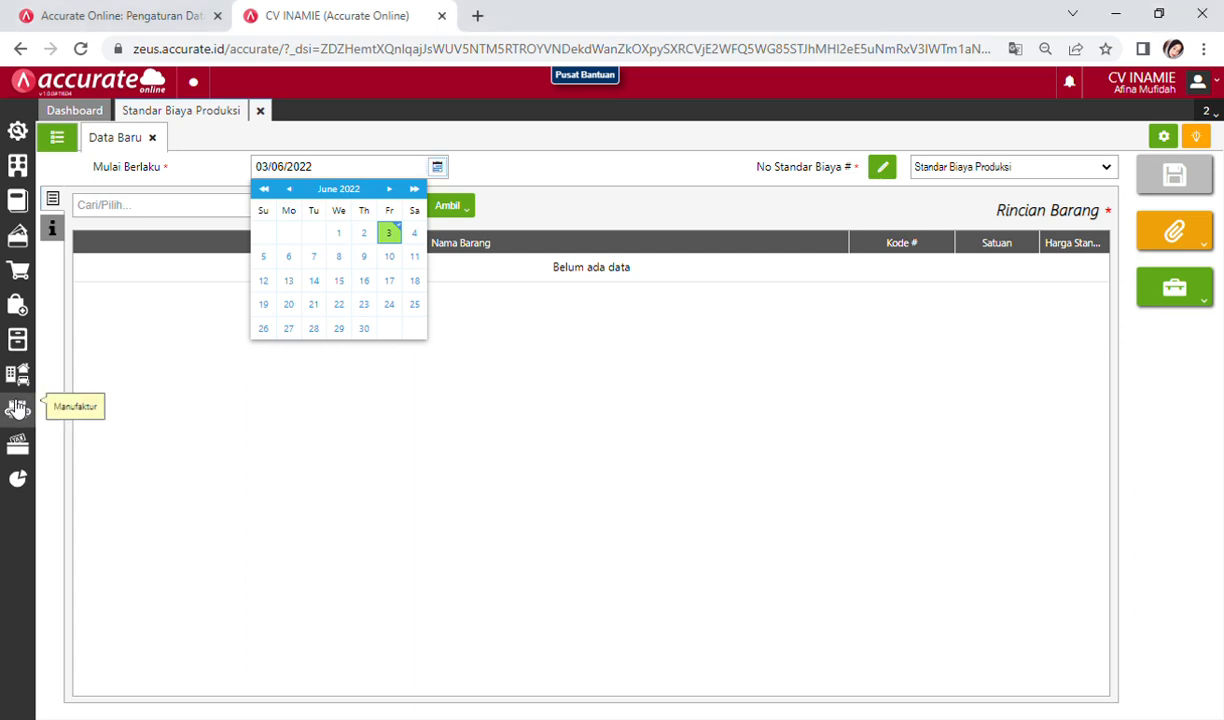
pyautogui.click(358, 166)
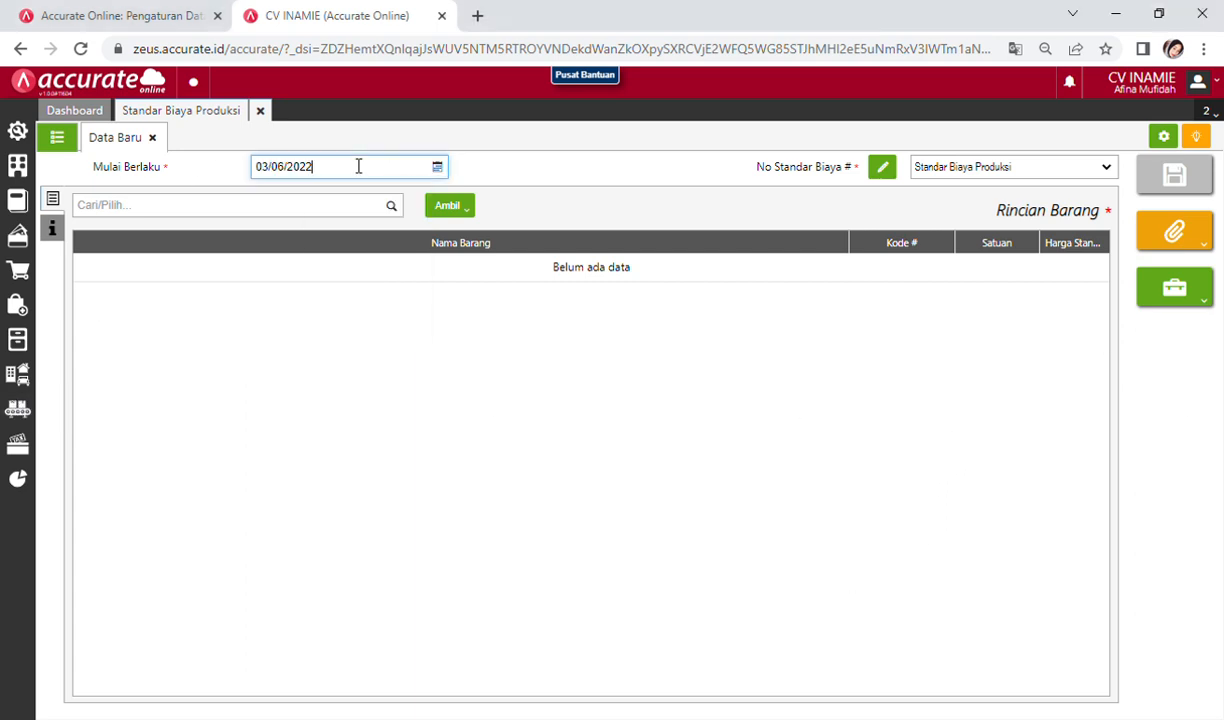
# Step: Set the Mulai Berlaku date to 04/01/2021
pyautogui.doubleClick(343, 166)
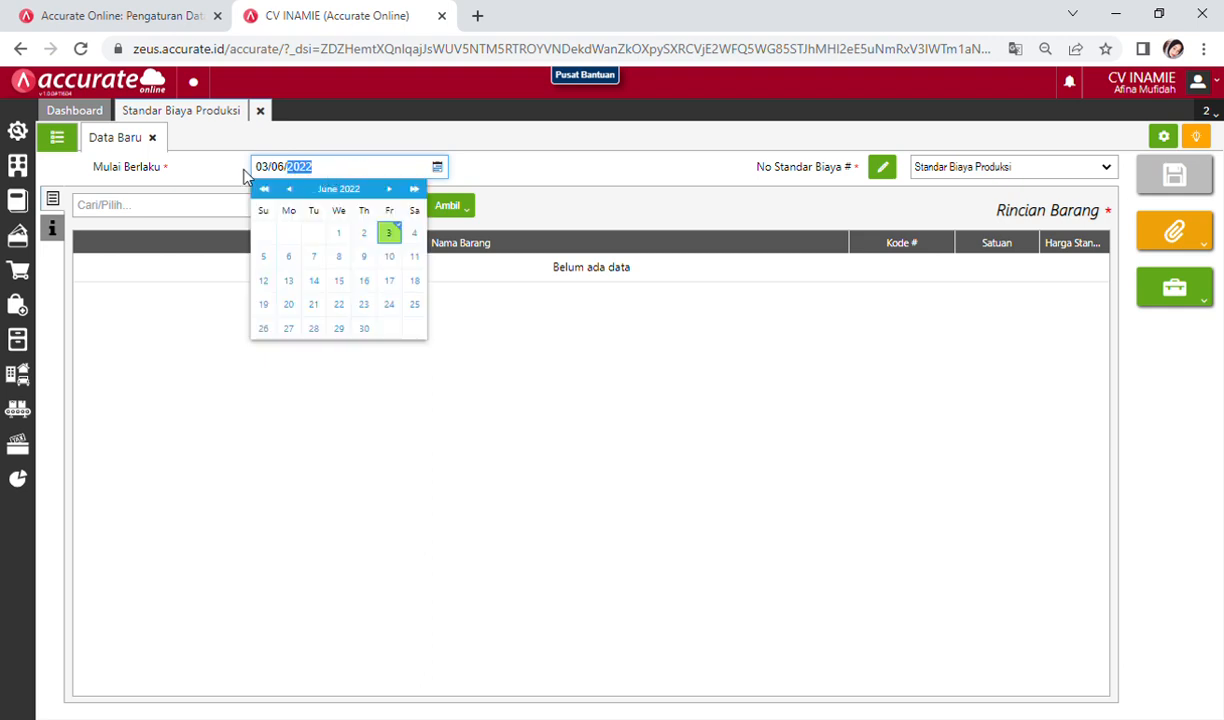
pyautogui.click(274, 176)
pyautogui.click(318, 170)
pyautogui.press('BackSpace')
pyautogui.press('BackSpace')
pyautogui.press('BackSpace')
pyautogui.press('BackSpace')
pyautogui.press('BackSpace')
pyautogui.press('BackSpace')
pyautogui.press('BackSpace')
pyautogui.press('BackSpace')
pyautogui.write('04/01/2021')
pyautogui.click(474, 178)
pyautogui.click(438, 168)
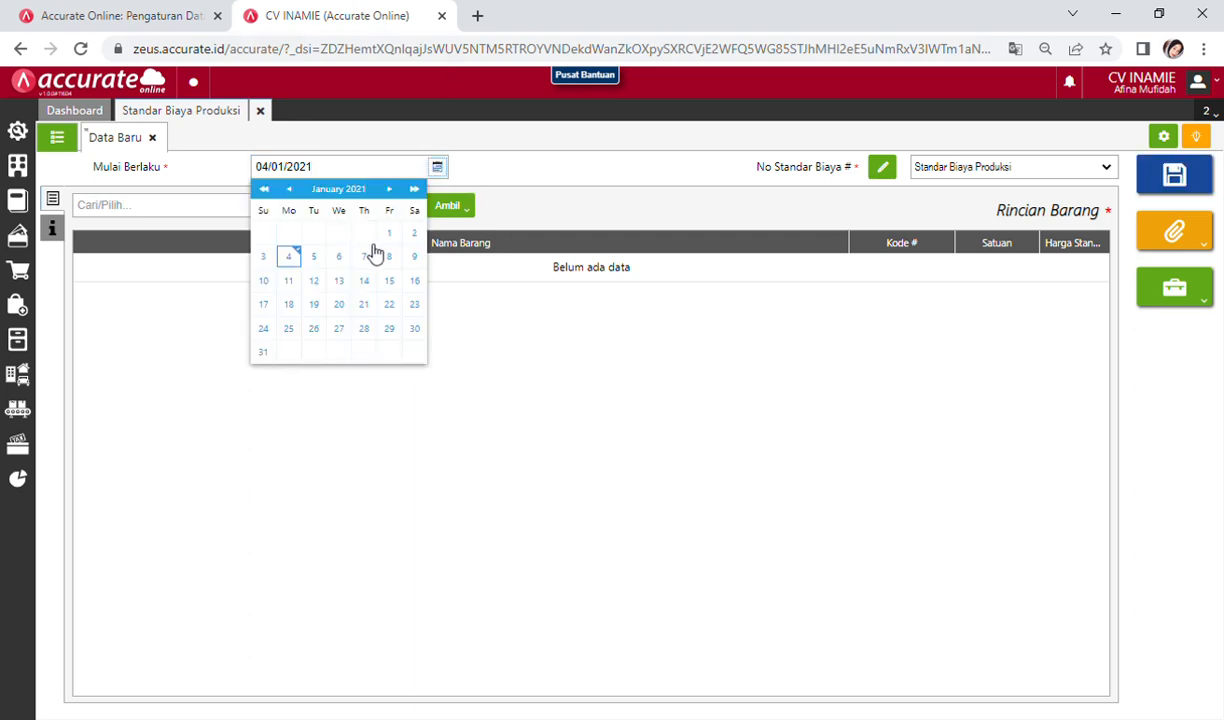
pyautogui.click(288, 258)
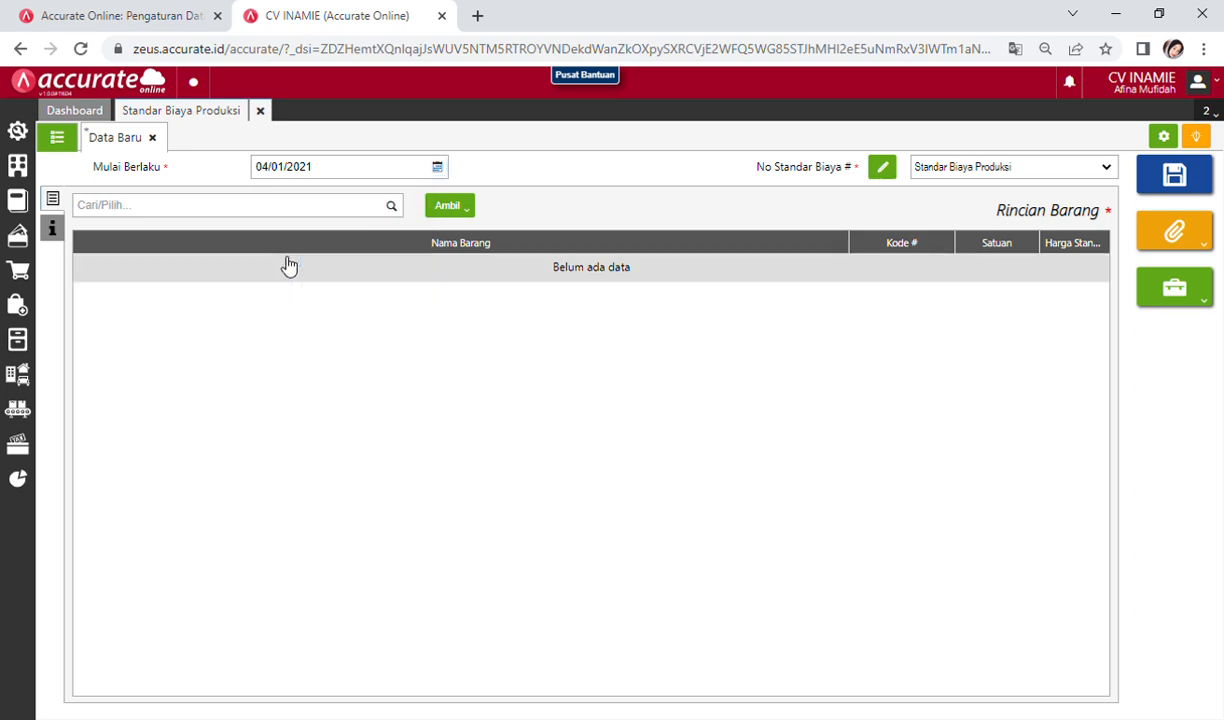
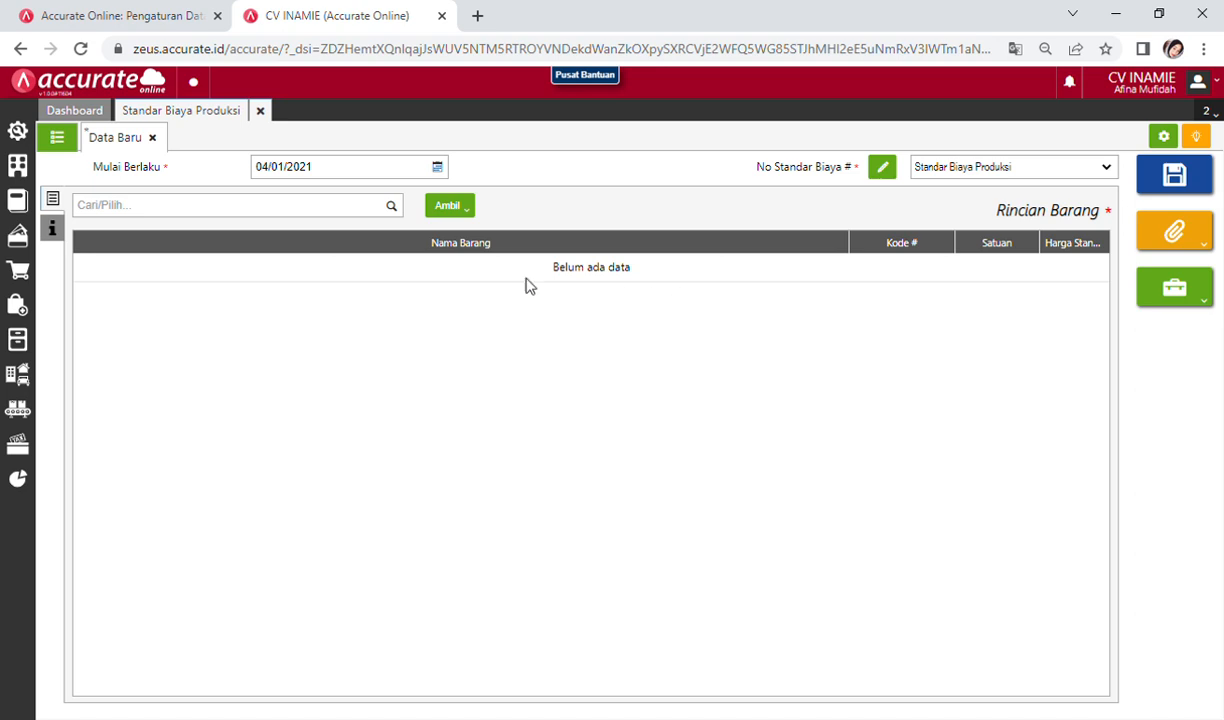
# Step: Add Tepung Terigu to the production cost standard at a standard price of 6.500
pyautogui.click(253, 212)
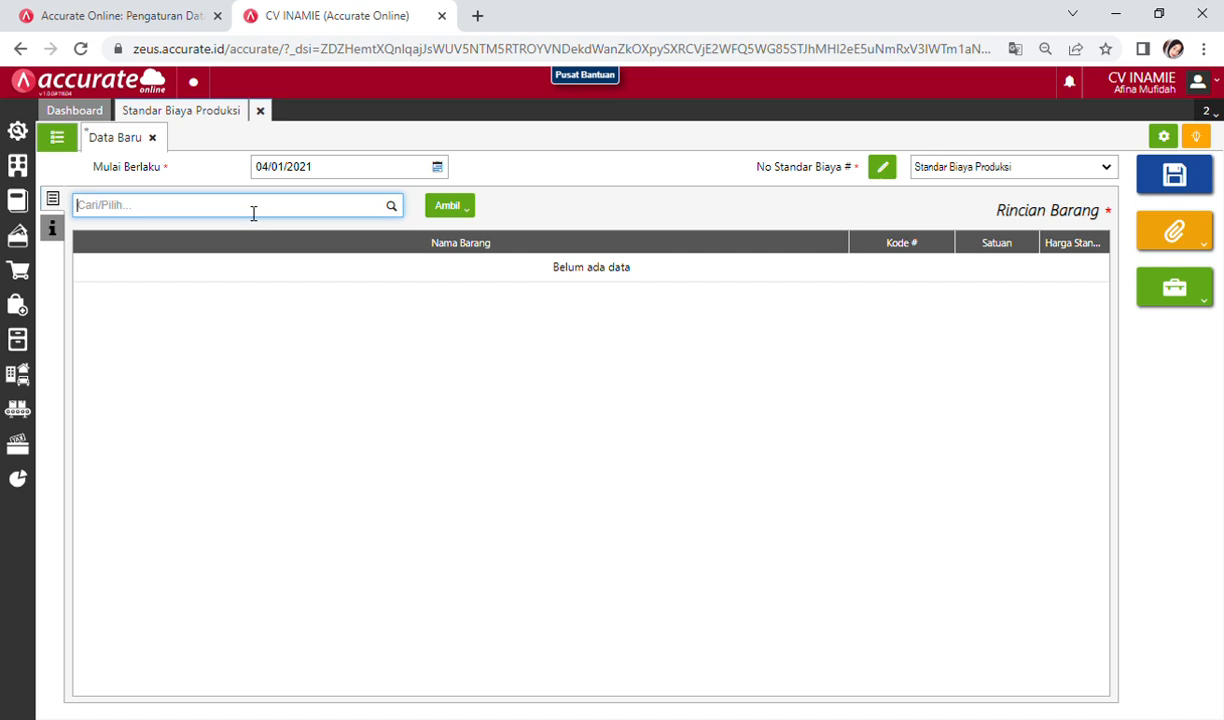
pyautogui.write('ter')
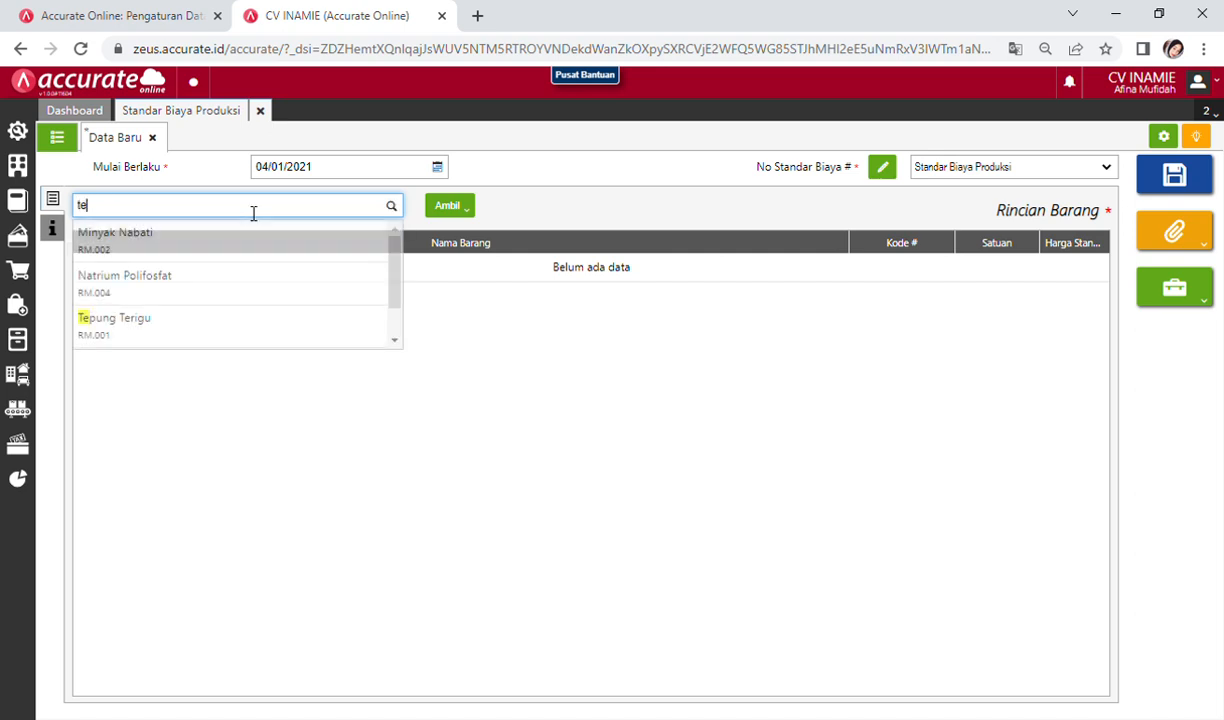
pyautogui.write('u')
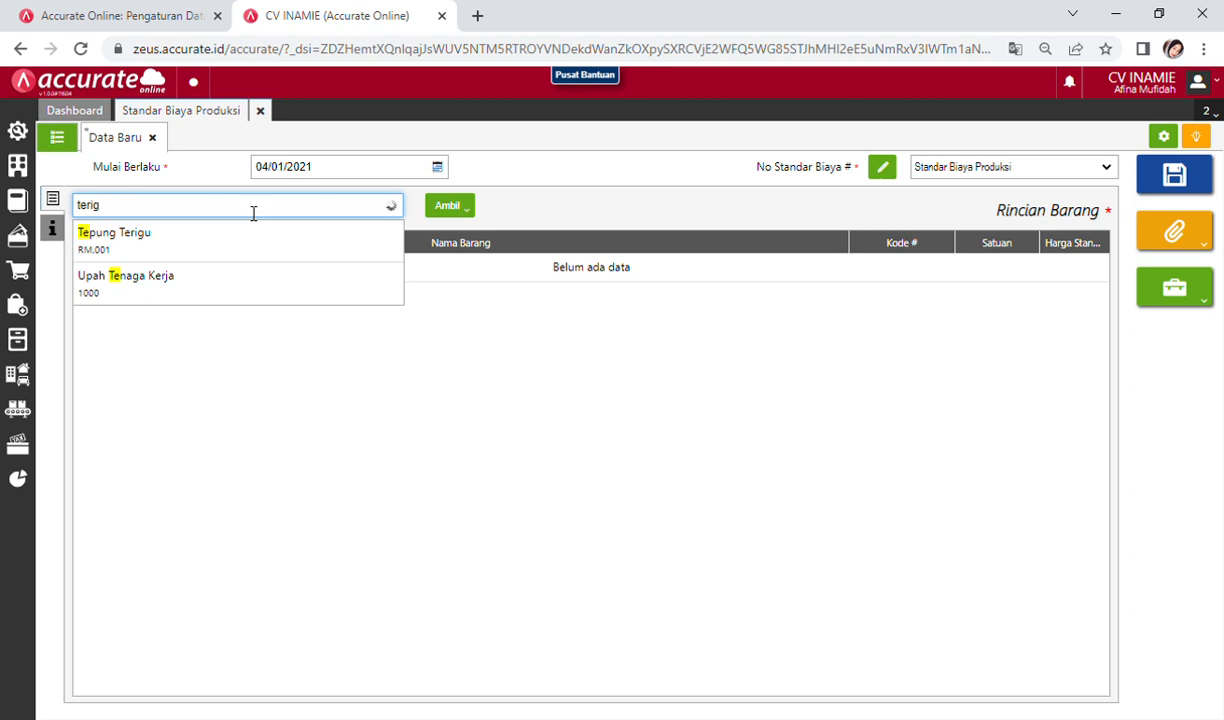
pyautogui.click(239, 256)
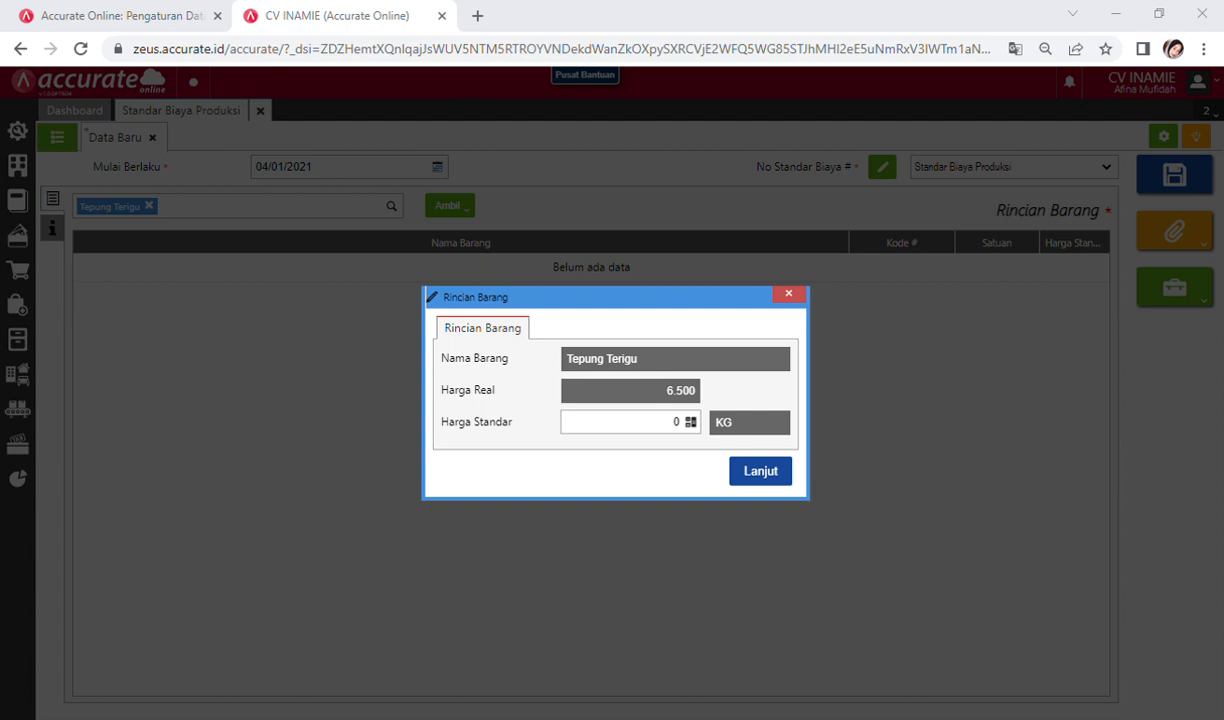
pyautogui.click(677, 422)
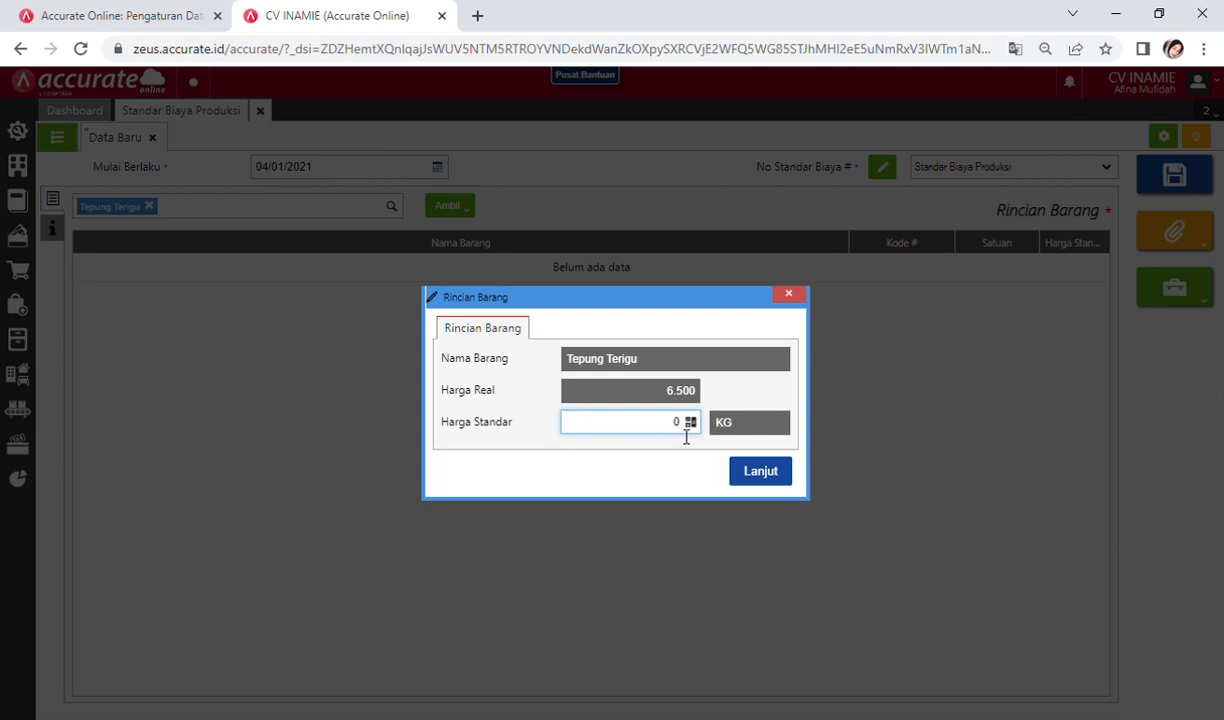
pyautogui.write('500')
pyautogui.click(777, 471)
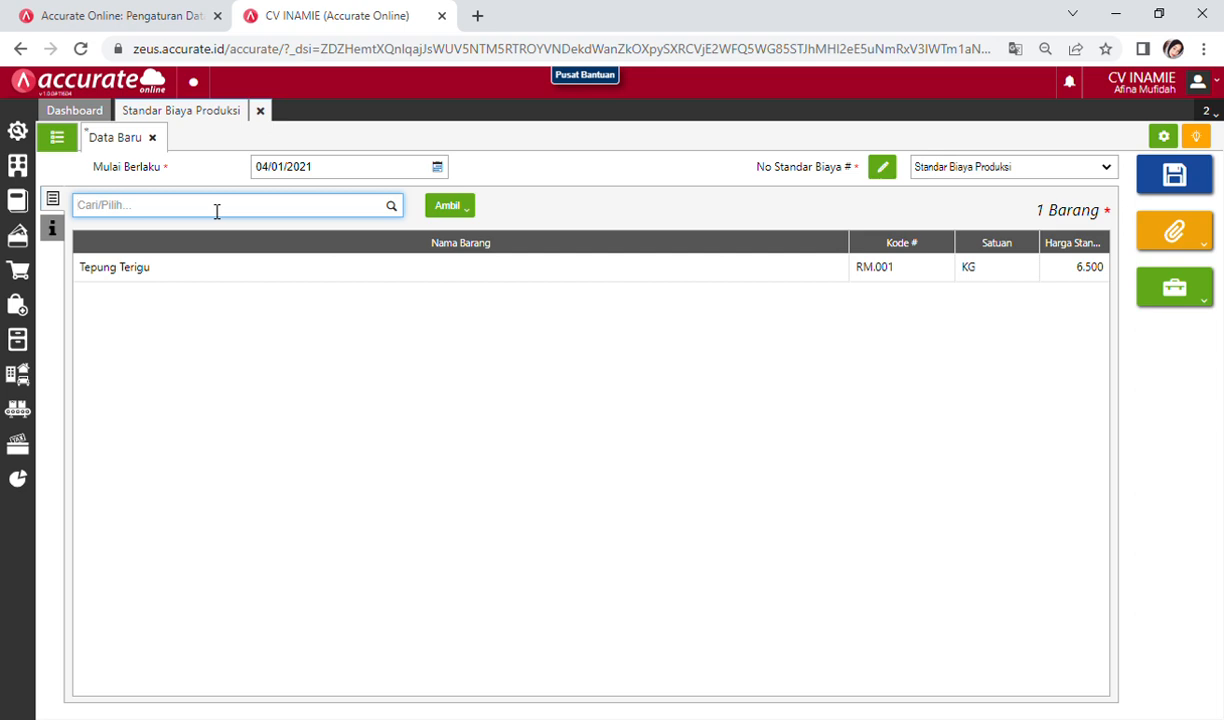
# Step: Add Minyak Nabati at 14.000 and Garam at 12.000 standard price
pyautogui.write('nyak Nabati')
pyautogui.click(197, 240)
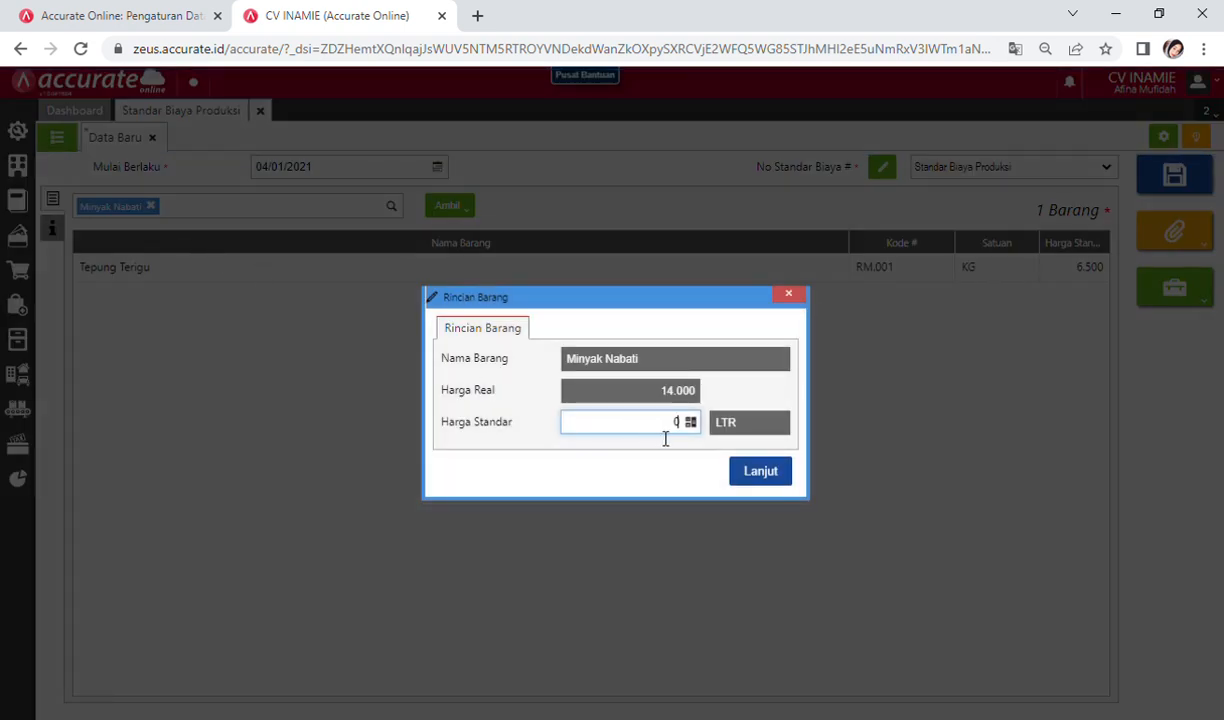
pyautogui.write('14.000')
pyautogui.click(768, 480)
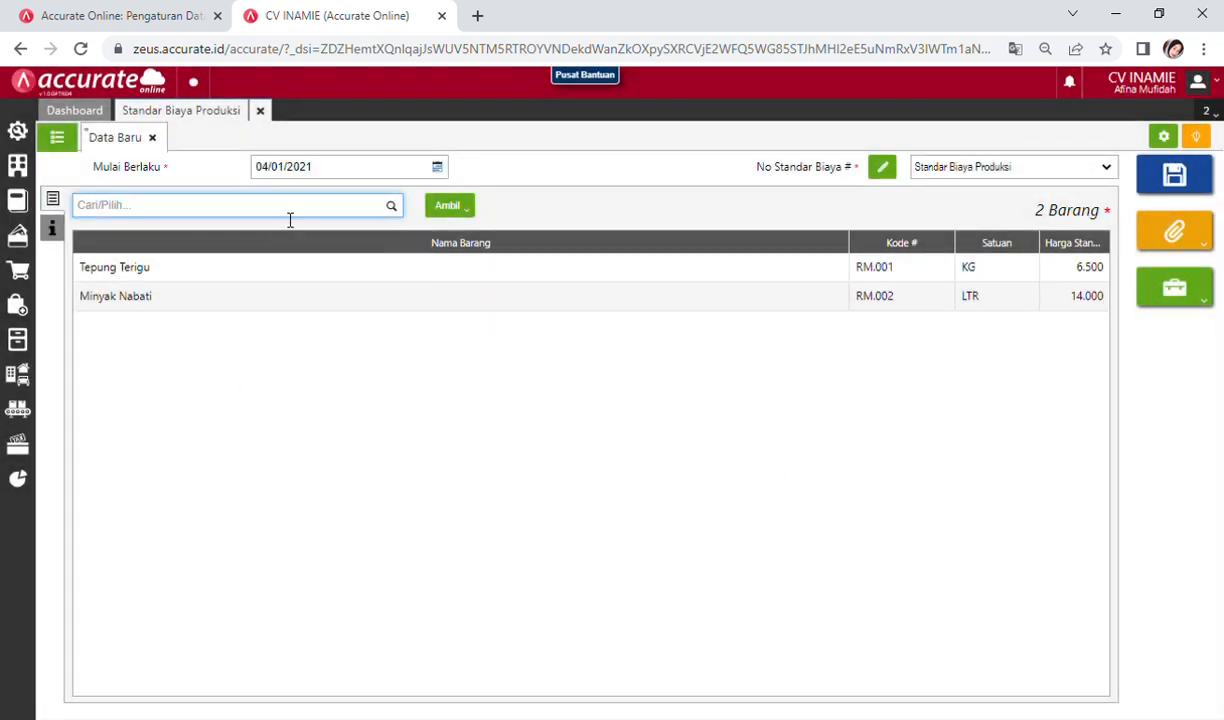
pyautogui.write('gara')
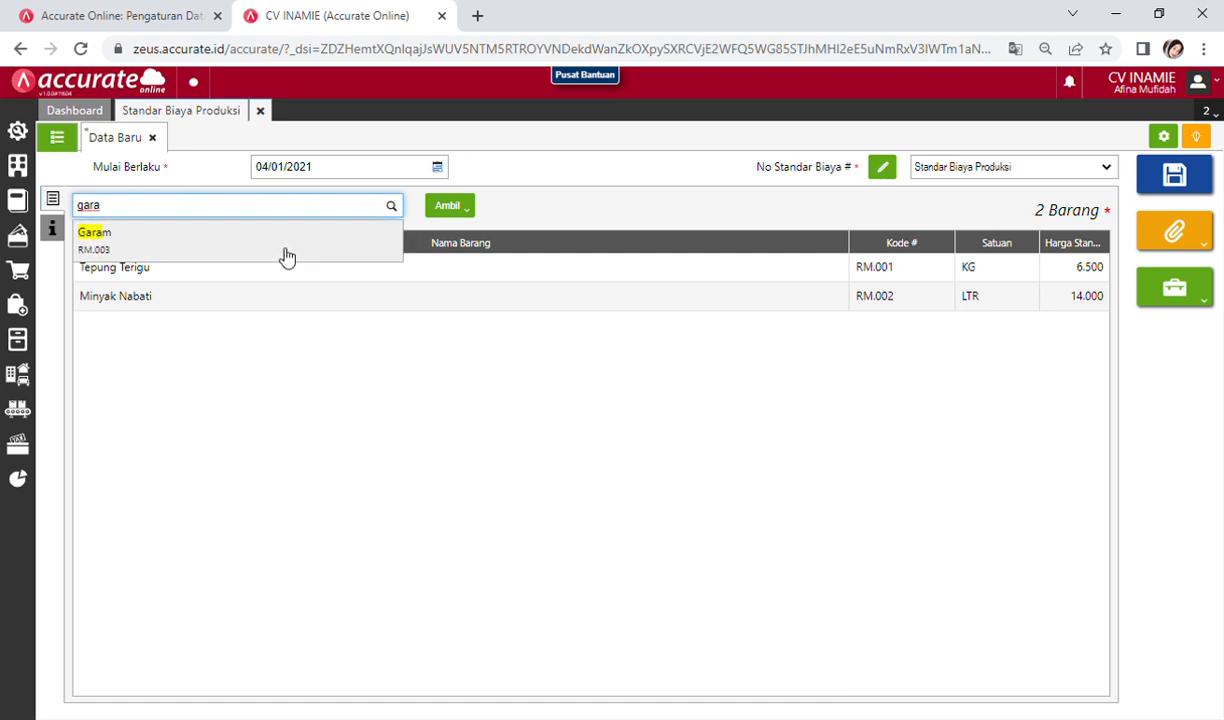
pyautogui.click(281, 256)
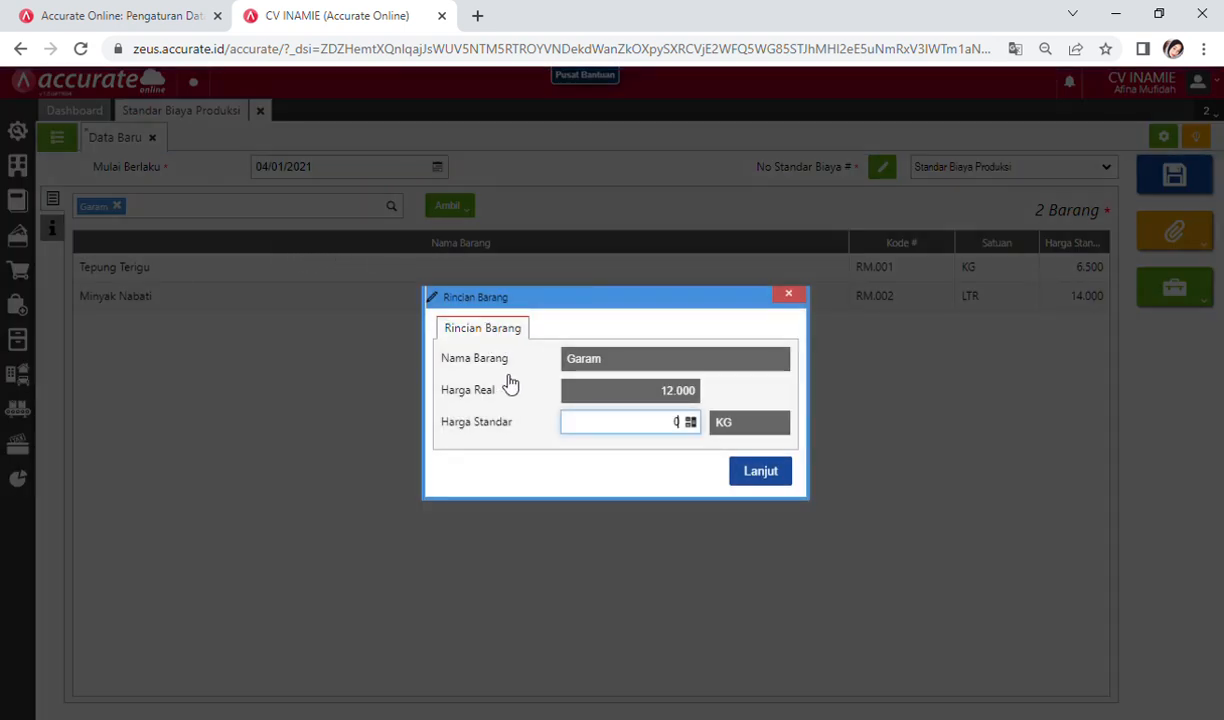
pyautogui.write('120000')
pyautogui.click(762, 473)
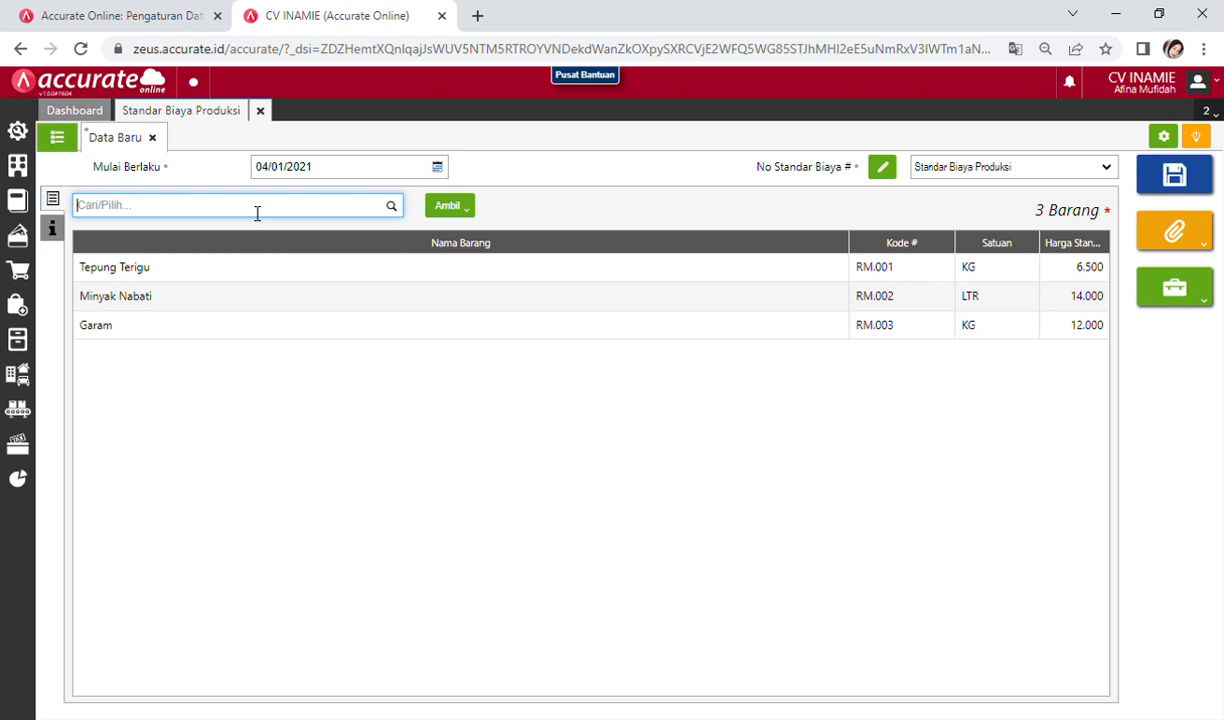
# Step: Add Natrium Polifosfat at 10.500 and Pewarna Makanan at 8.000 standard price
pyautogui.write('polif')
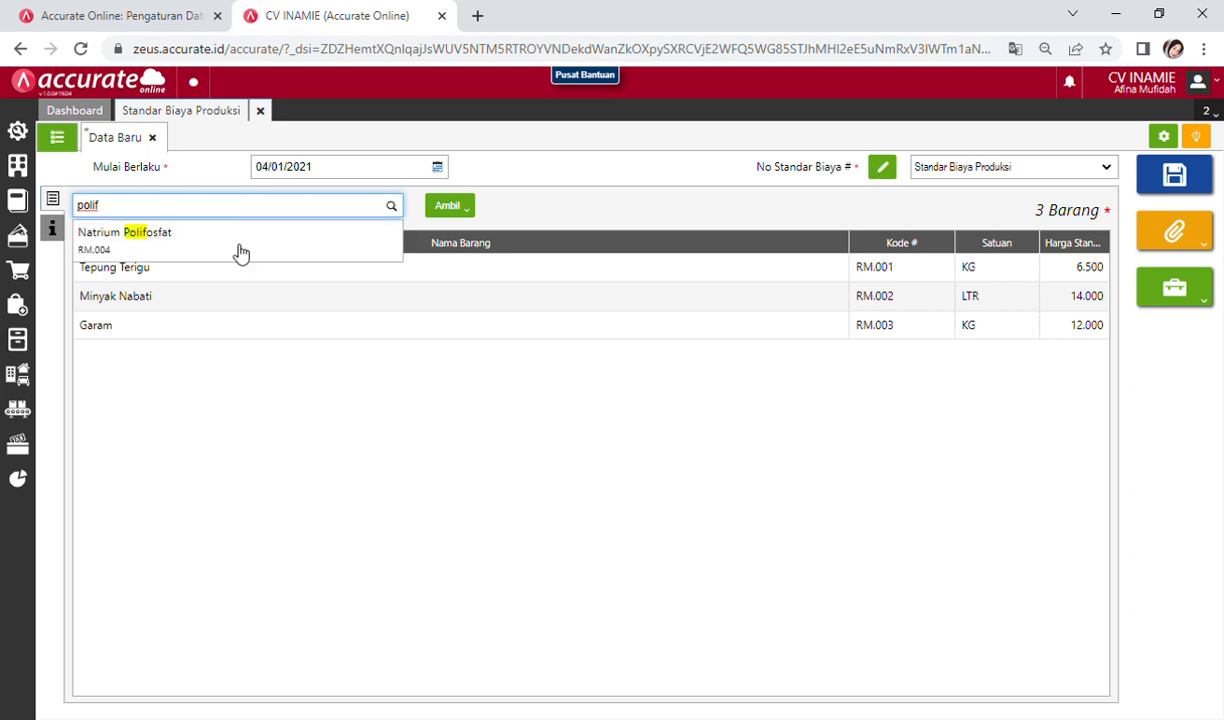
pyautogui.click(215, 240)
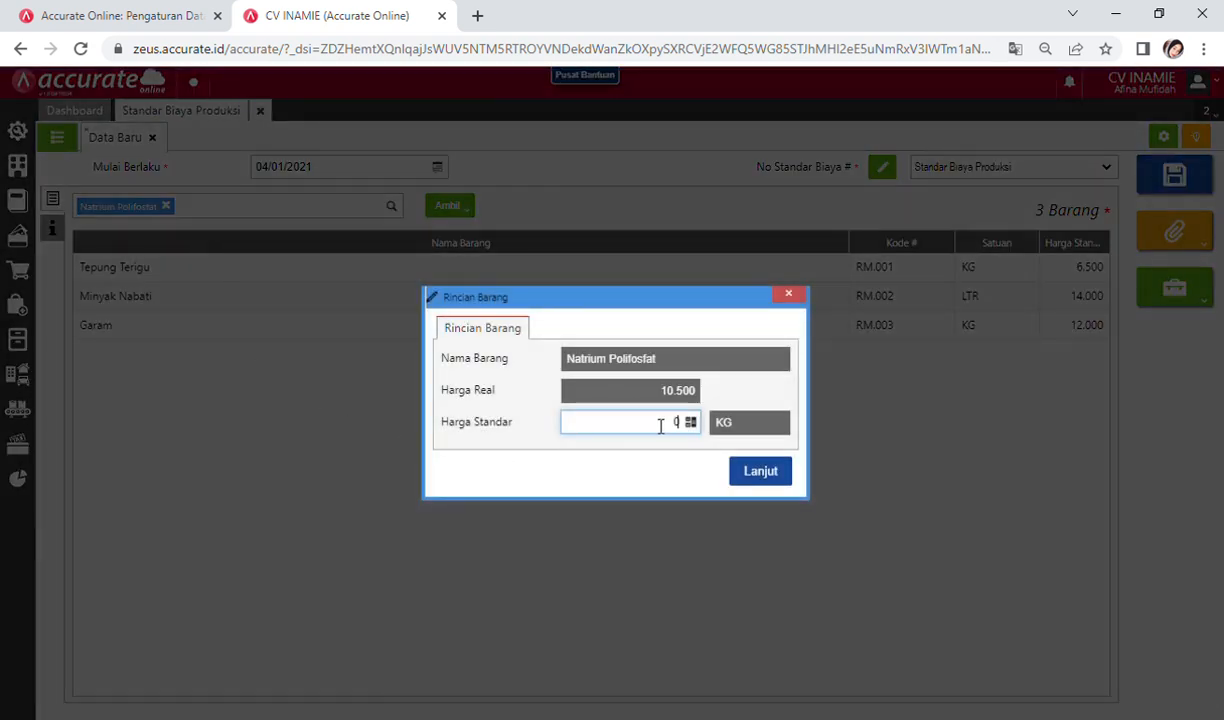
pyautogui.write('10')
pyautogui.write('500')
pyautogui.click(754, 473)
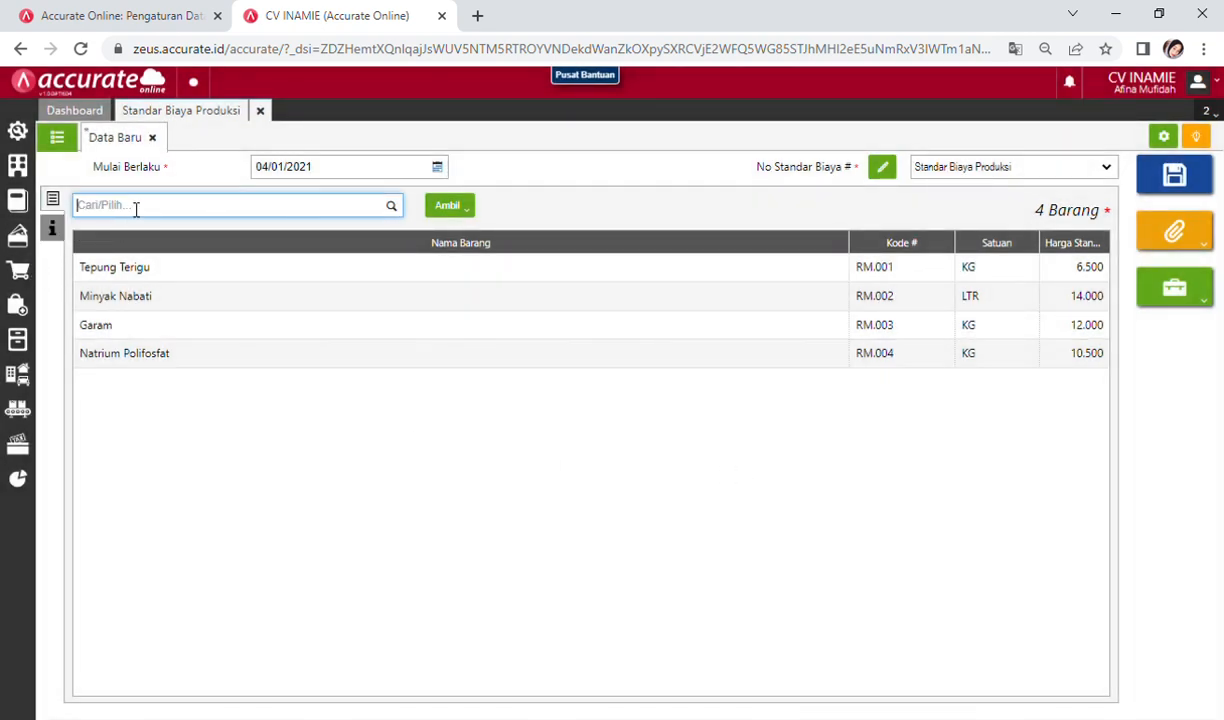
pyautogui.write('pewarna')
pyautogui.click(176, 249)
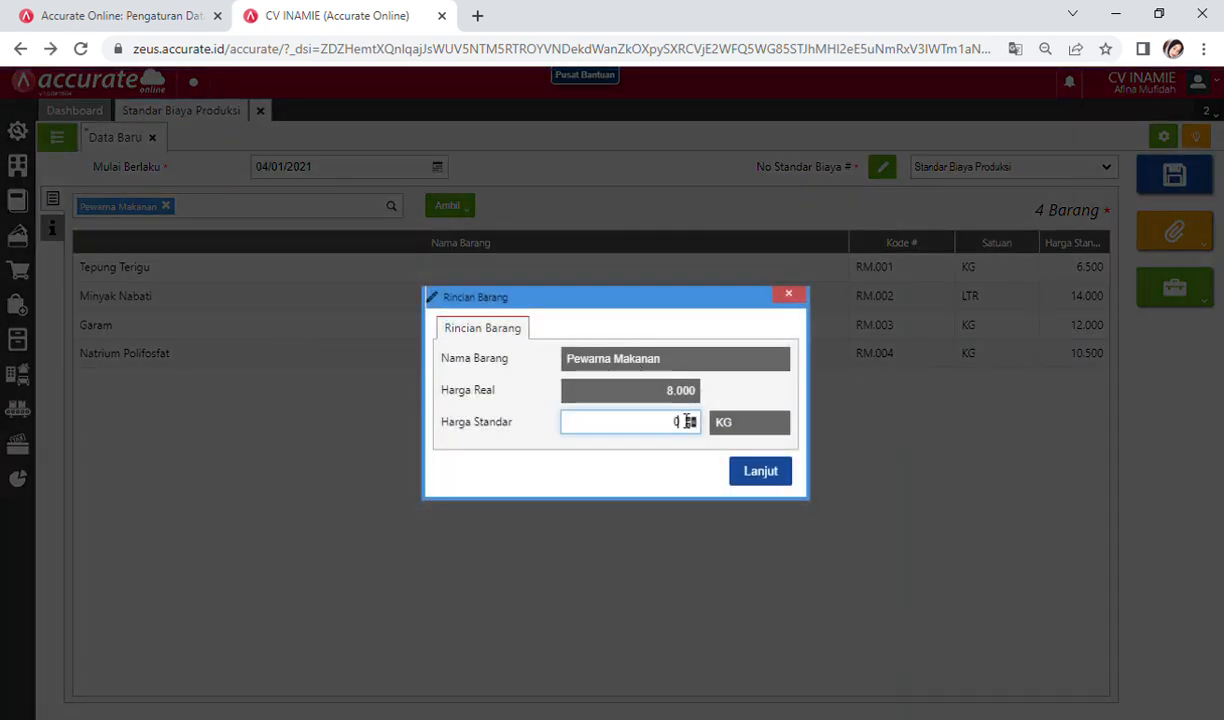
pyautogui.write('8000')
pyautogui.click(773, 474)
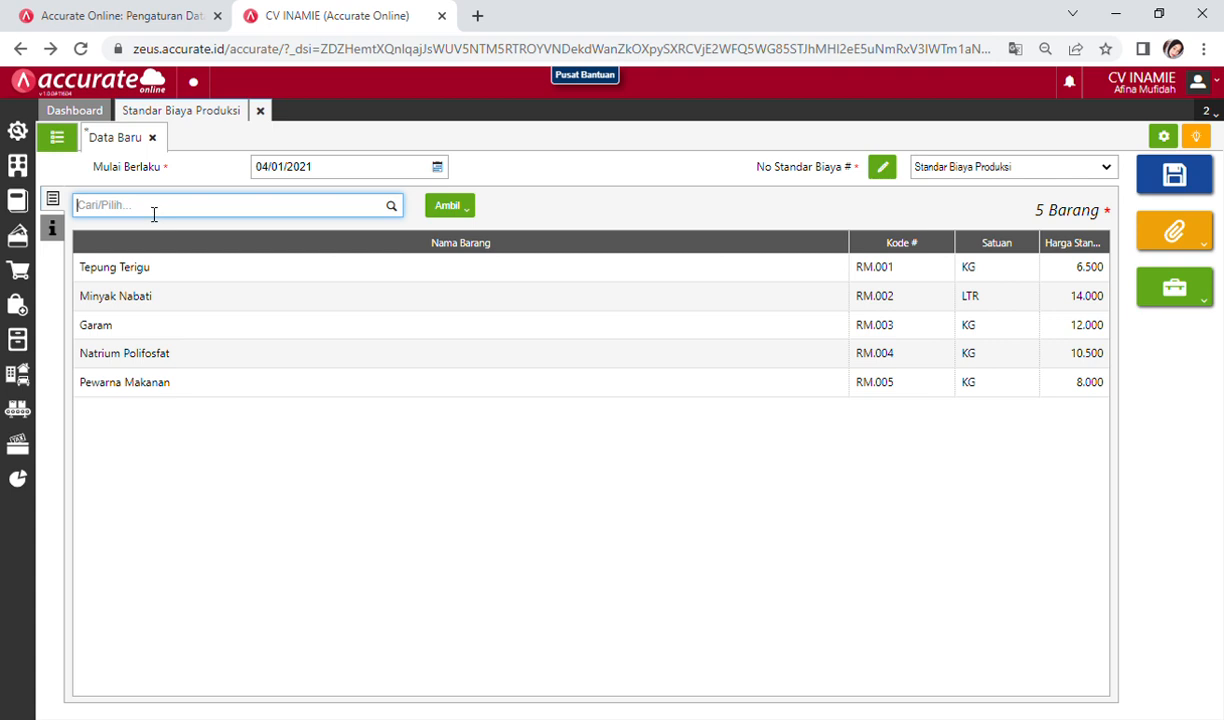
# Step: Add Kemasan Mie Kering (Com.001) at 75 and Kardus Mie Kering (Com.002) at 1.200
pyautogui.write('kemas')
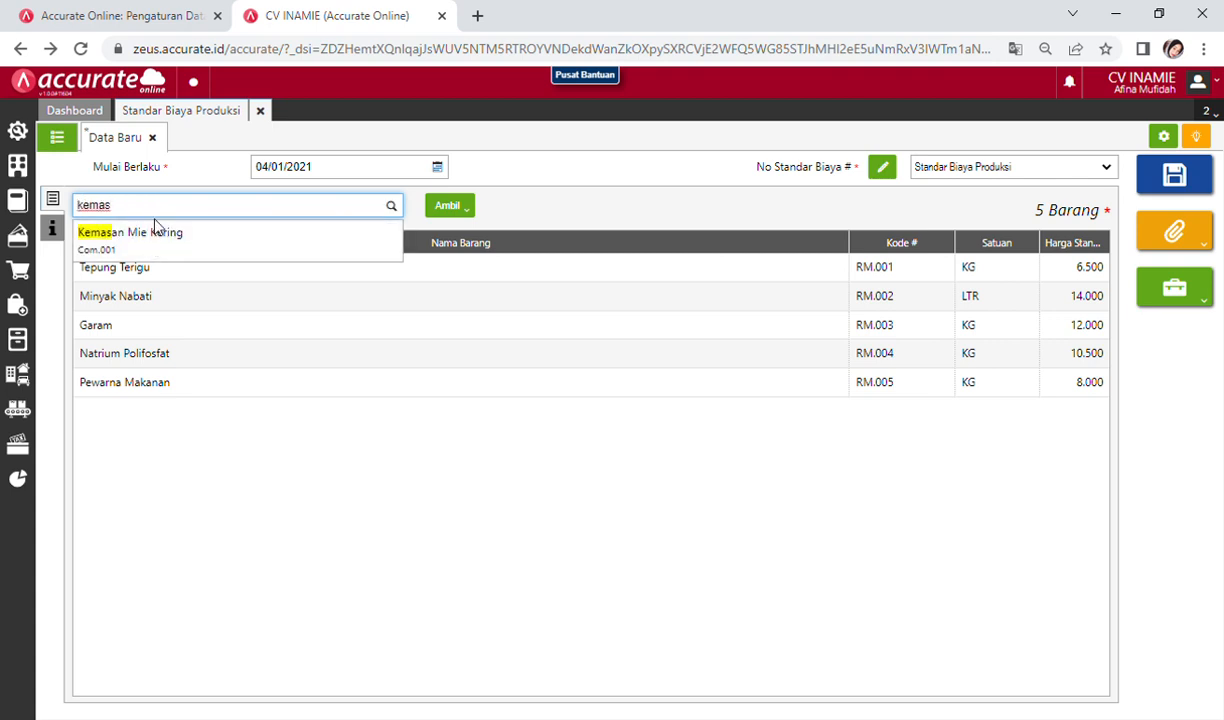
pyautogui.click(165, 240)
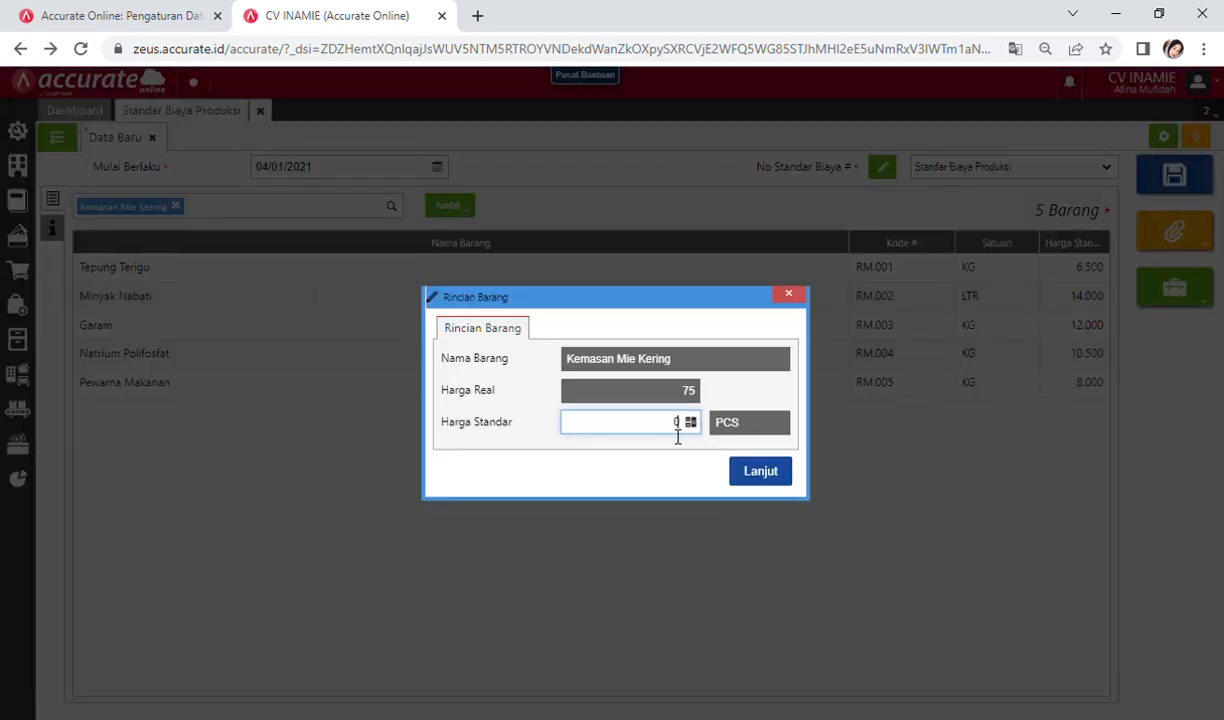
pyautogui.press('BackSpace')
pyautogui.write('75')
pyautogui.click(760, 472)
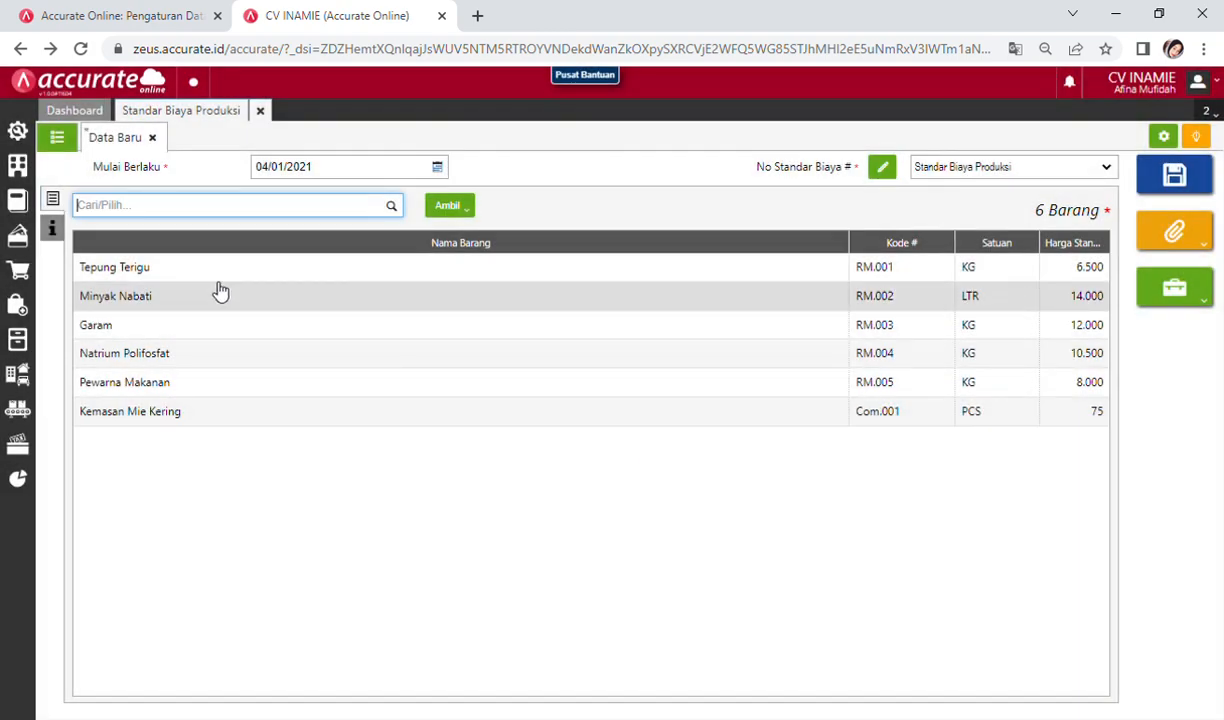
pyautogui.write('kardus')
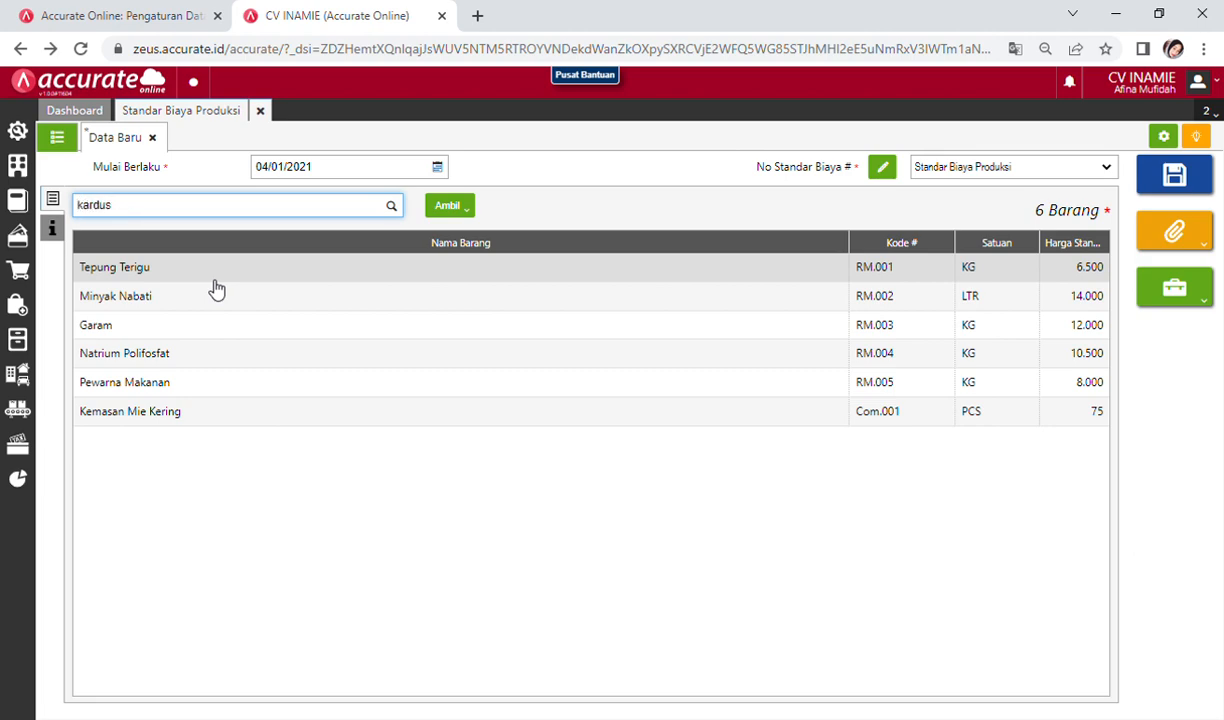
pyautogui.click(145, 245)
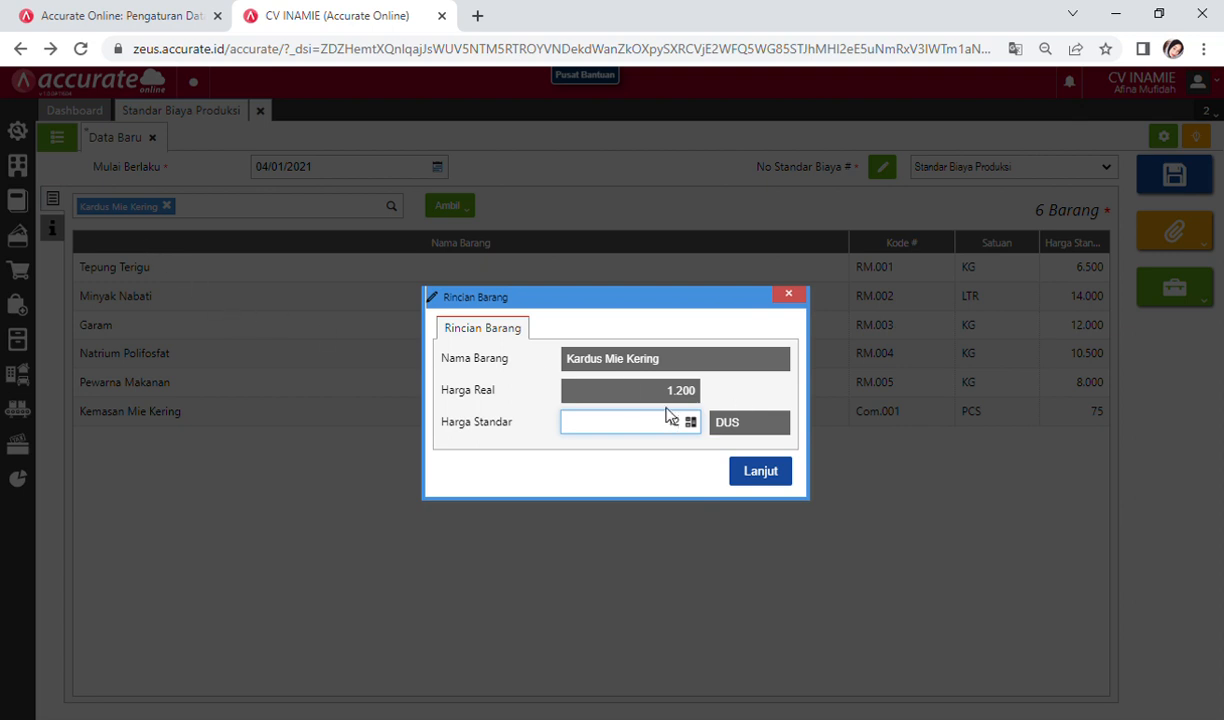
pyautogui.write('1200')
pyautogui.click(760, 472)
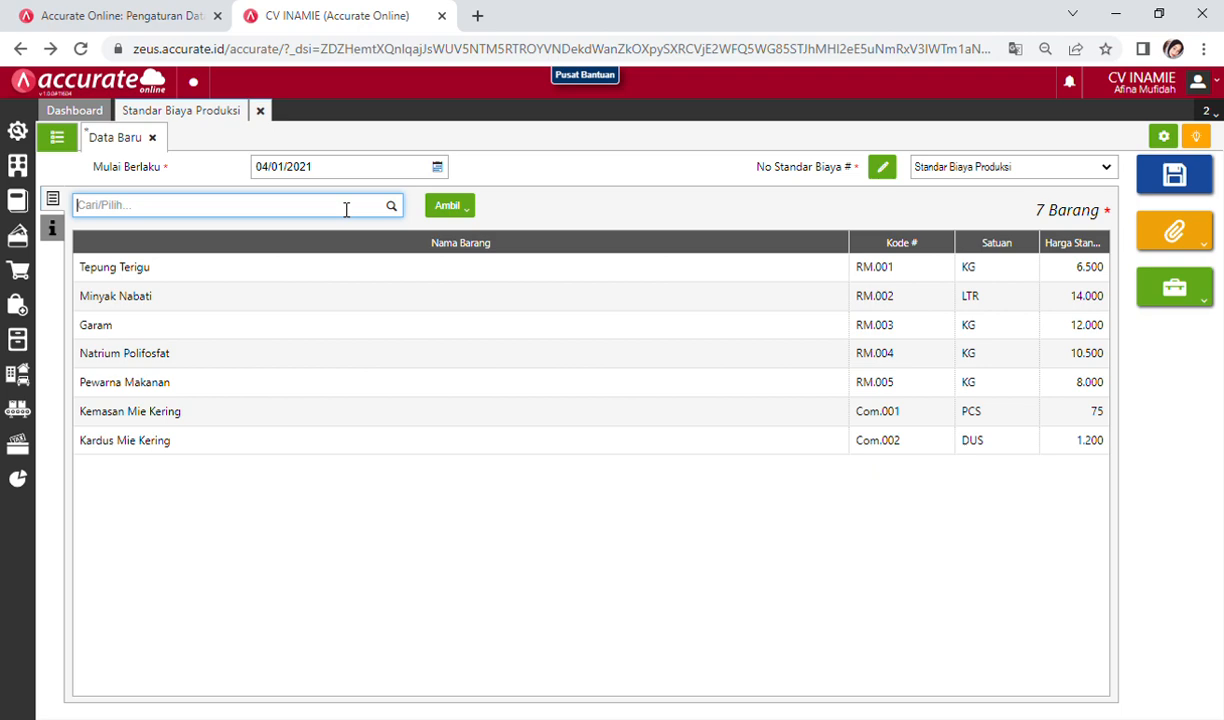
# Step: Add Upah Tenaga Kerja to the cost standard at a standard price of 800.000
pyautogui.write('upa')
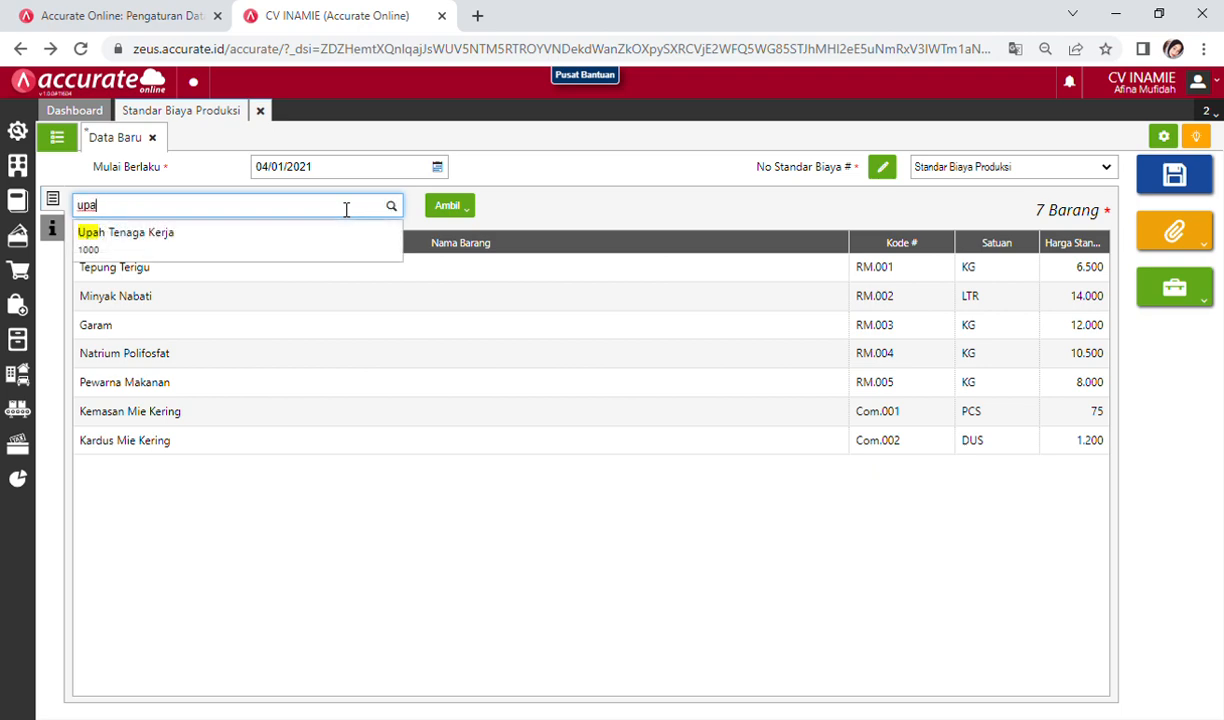
pyautogui.click(300, 250)
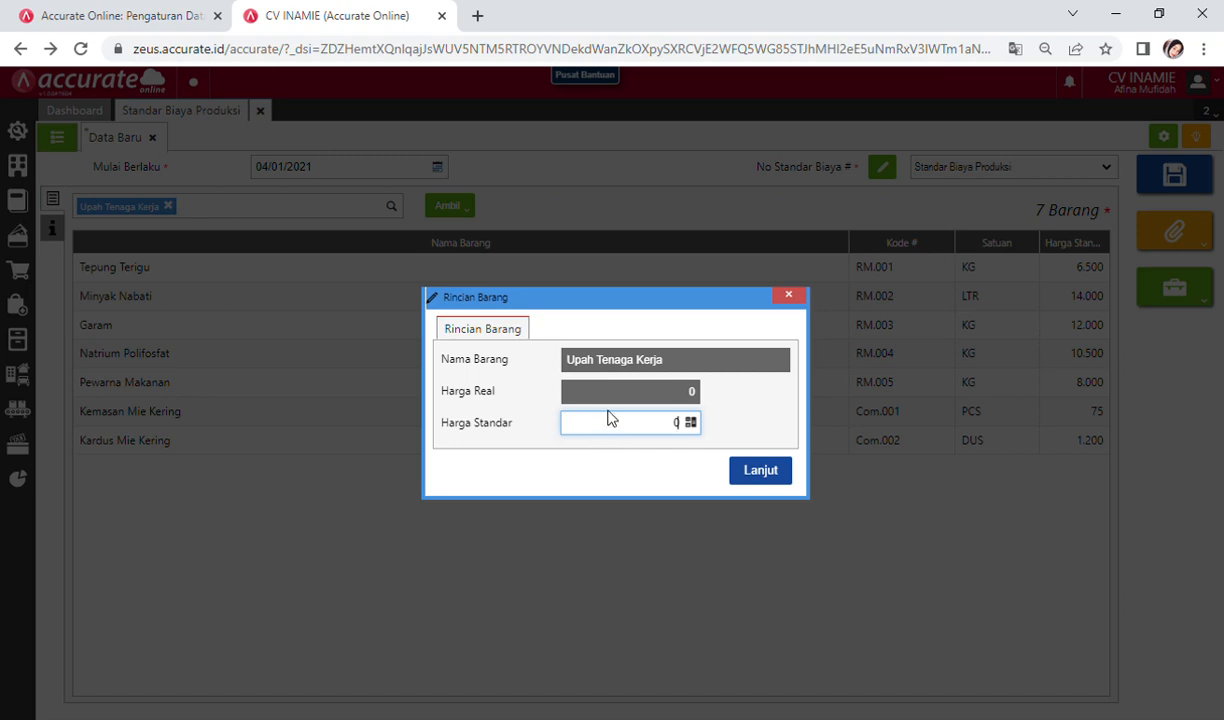
pyautogui.click(788, 296)
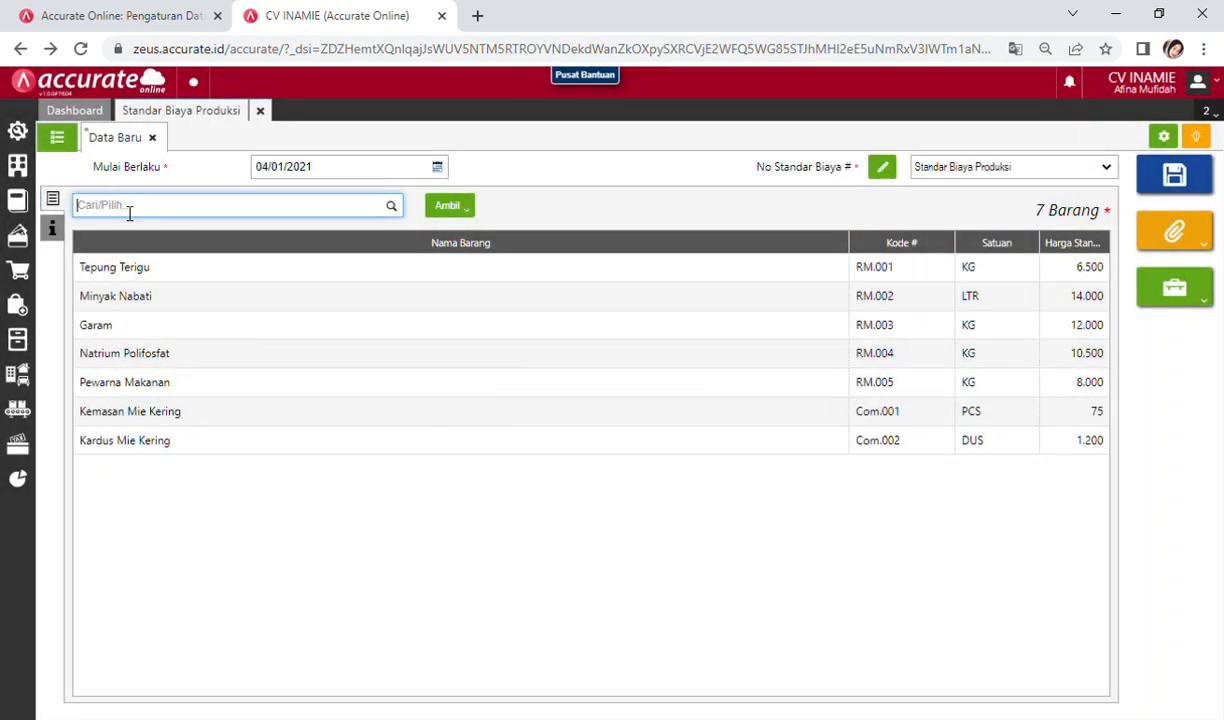
pyautogui.write('upah')
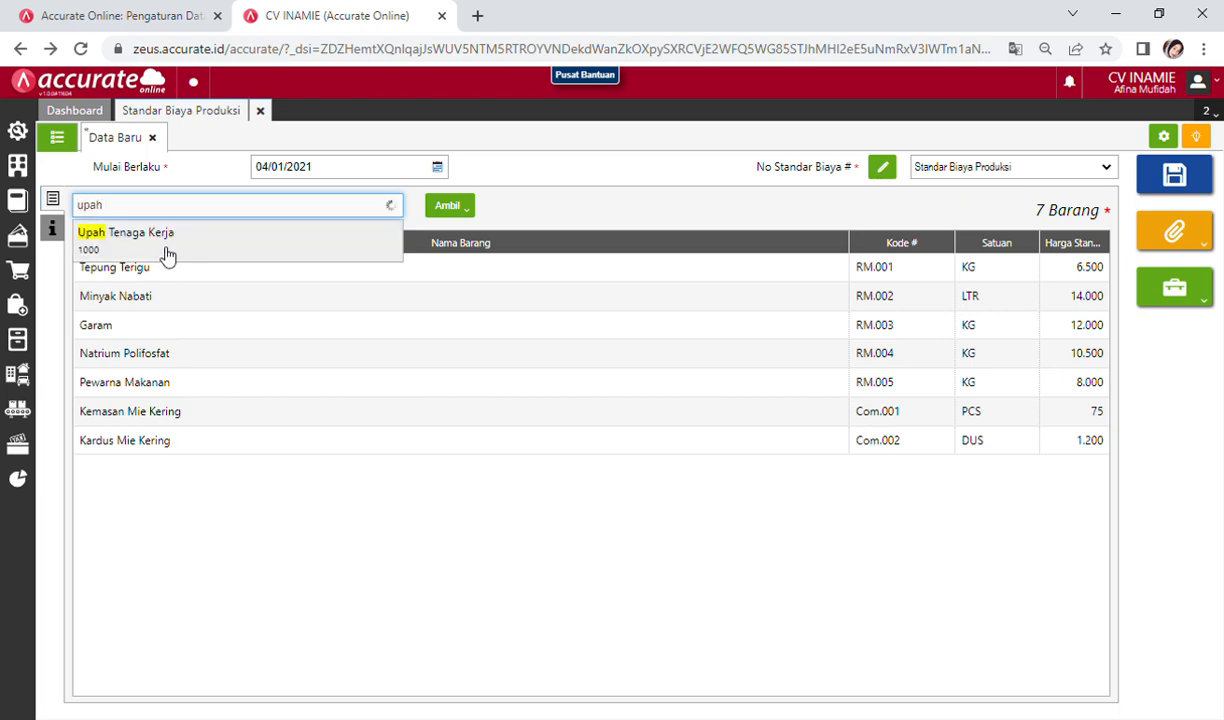
pyautogui.click(164, 259)
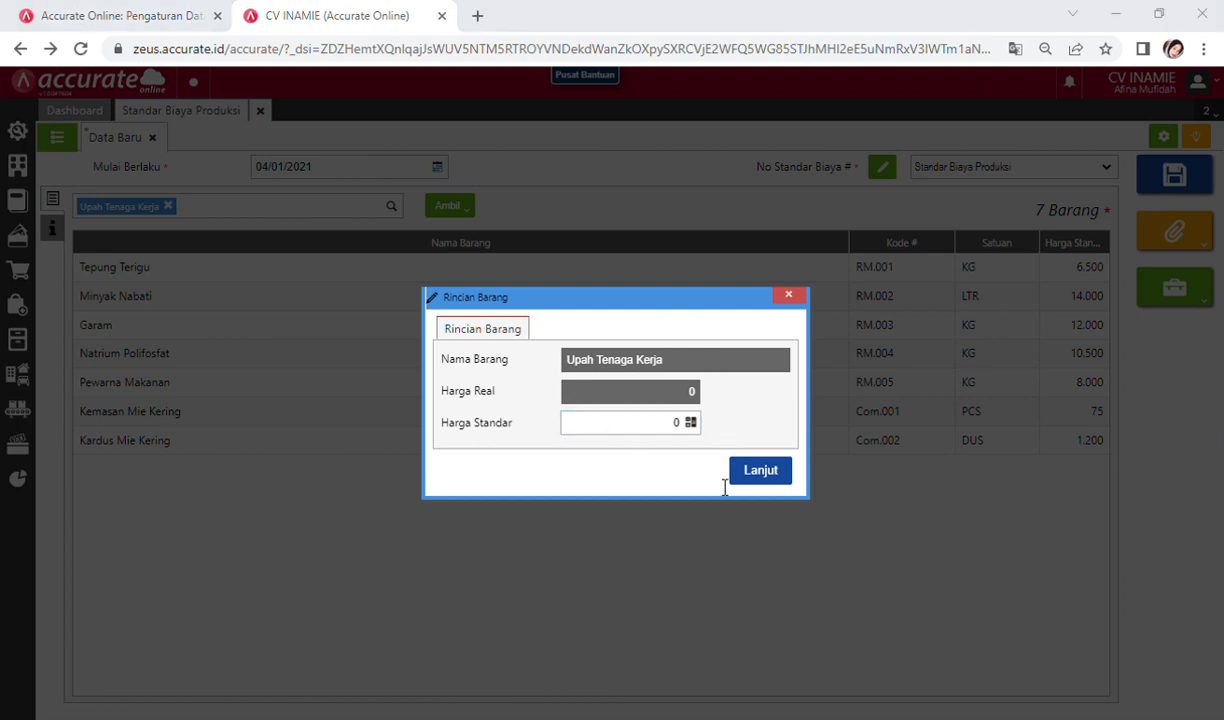
pyautogui.hotkey('alt', 'Tab')
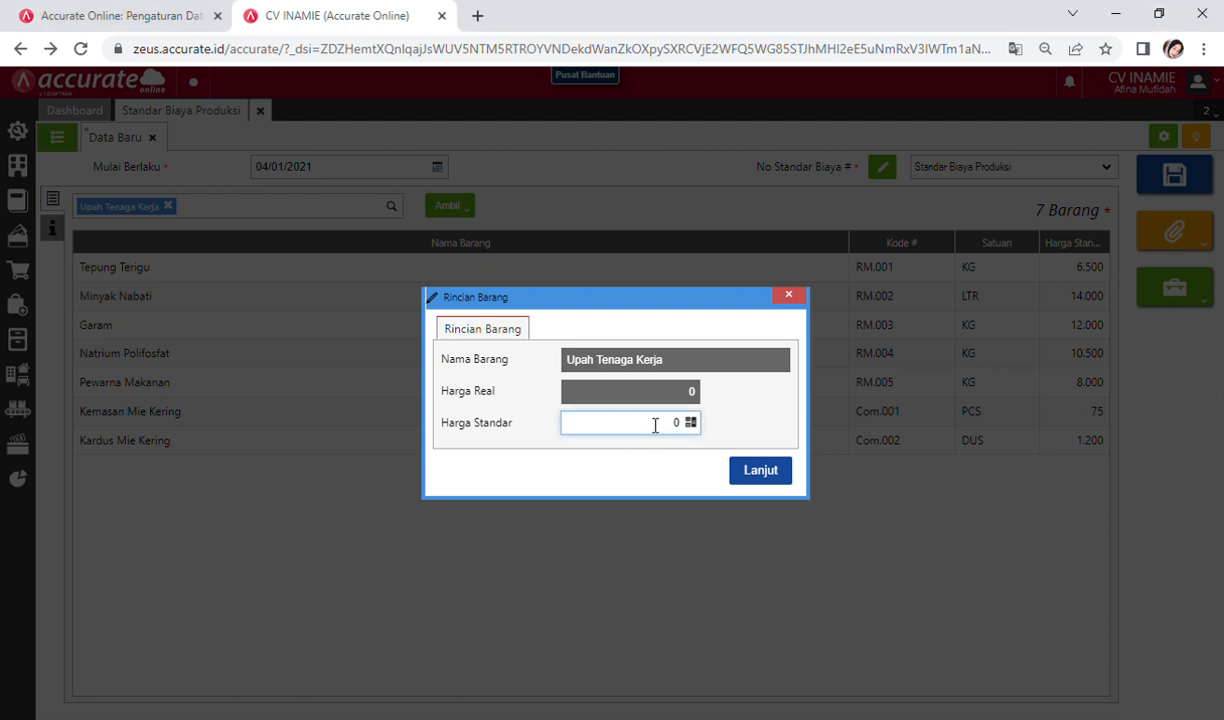
pyautogui.write('8000000')
pyautogui.click(760, 471)
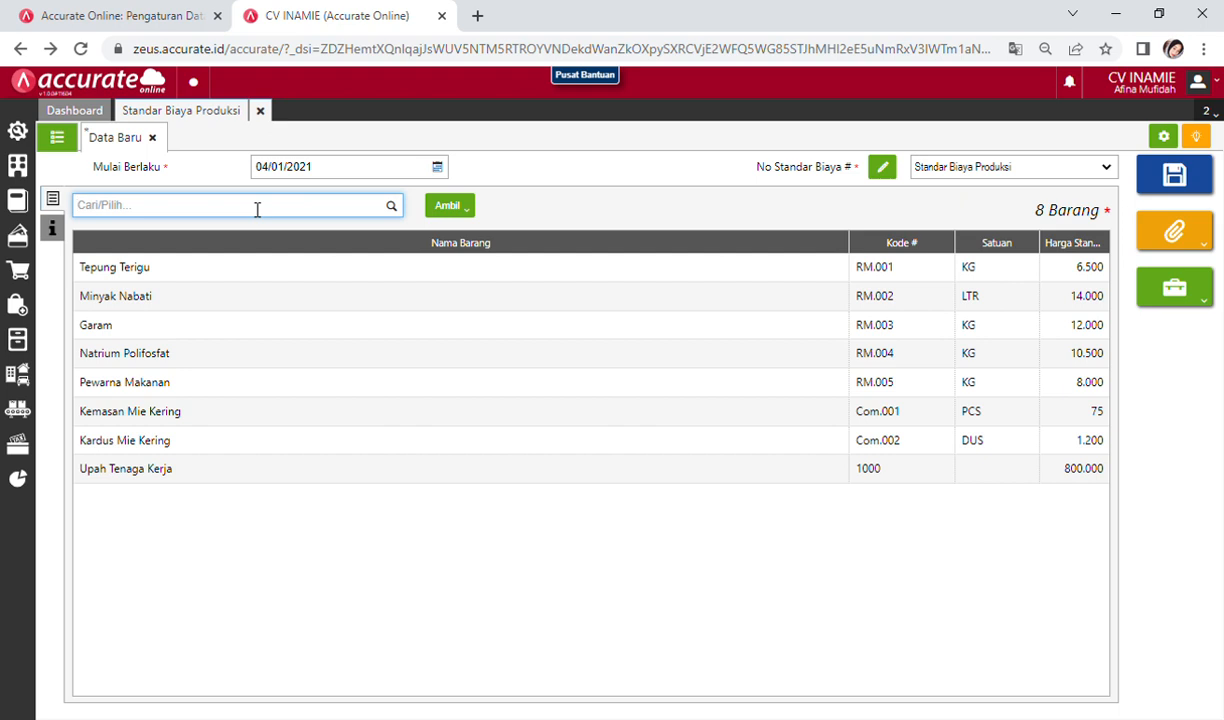
# Step: Add Overhead Pabrik at a standard price of 200.000
pyautogui.write('over')
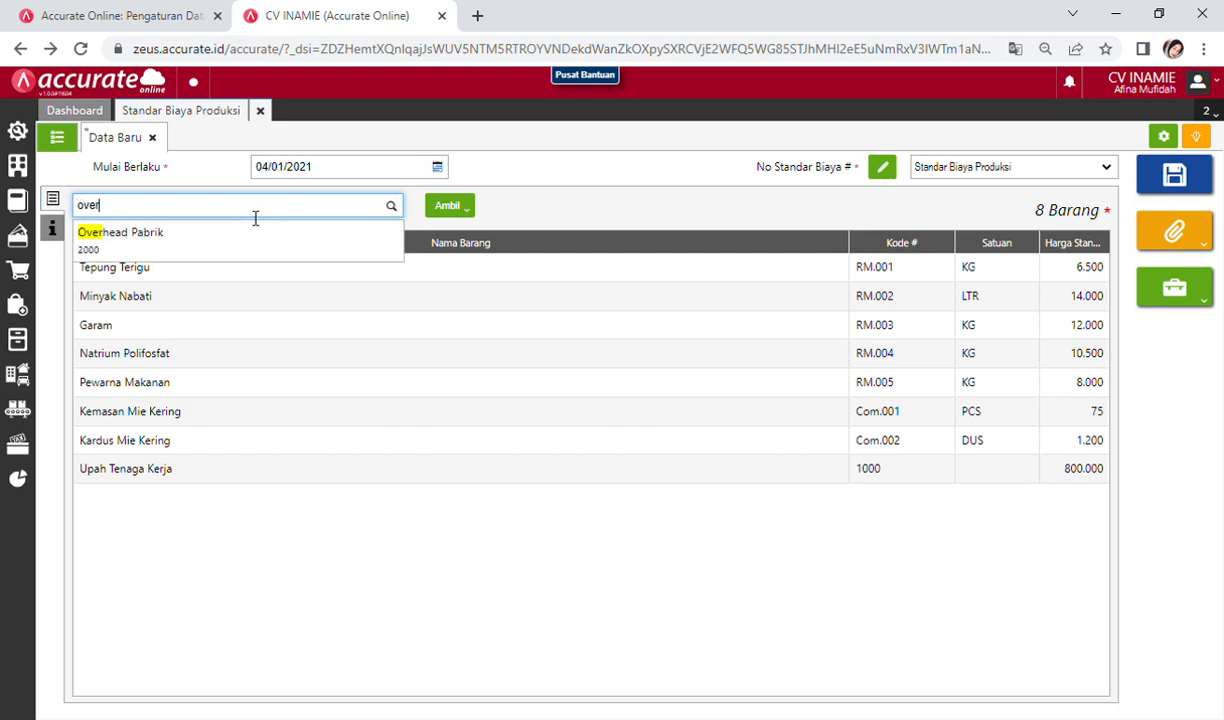
pyautogui.click(238, 240)
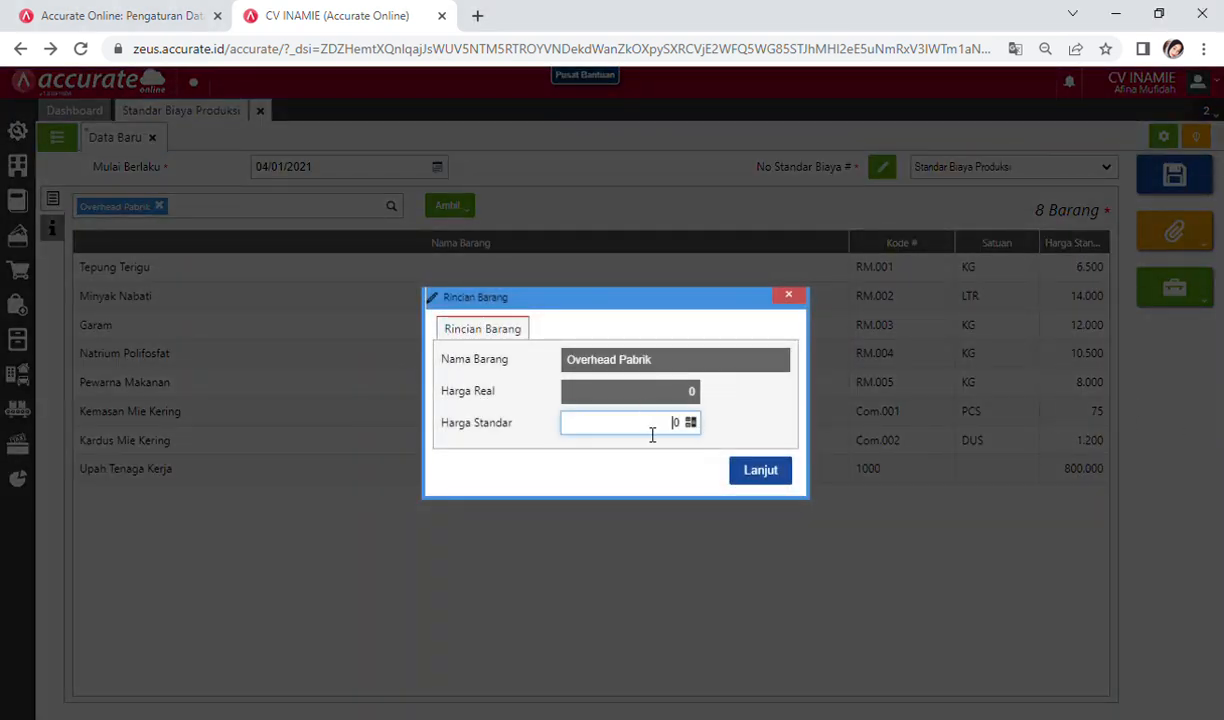
pyautogui.write('200.00')
pyautogui.click(755, 472)
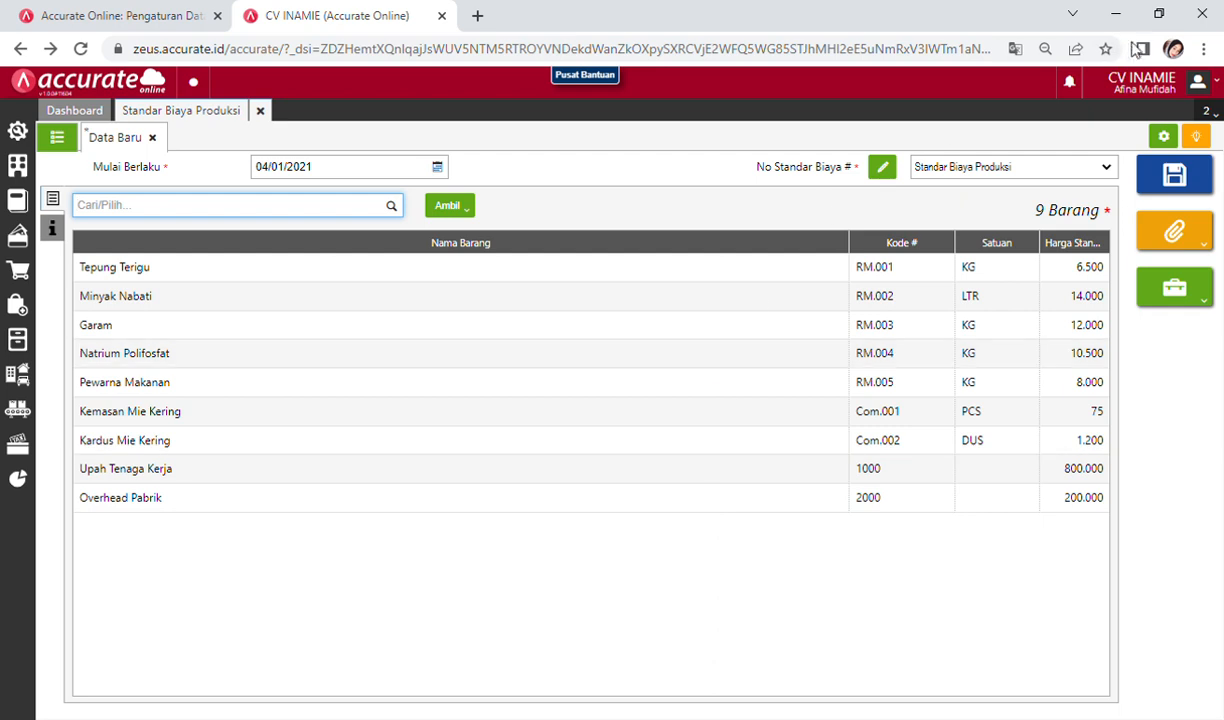
# Step: Save the cost standard, check record SPC.2021.01.00001 in the list, and close it
pyautogui.click(1197, 178)
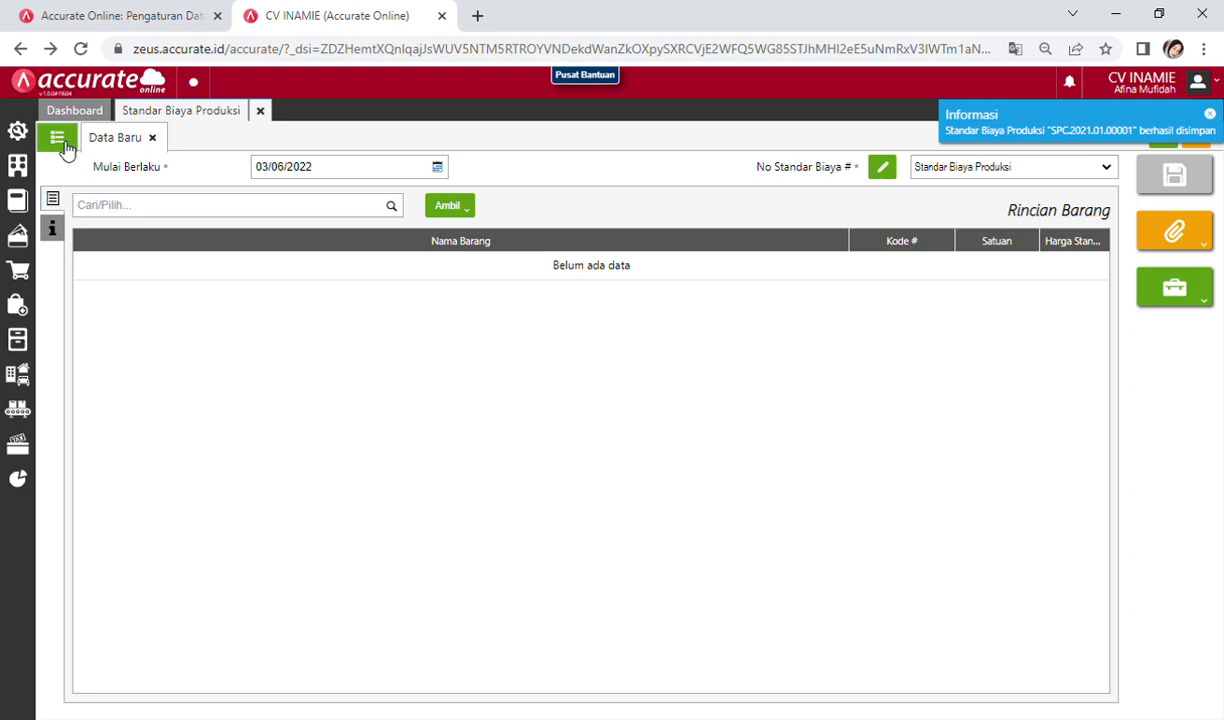
pyautogui.click(58, 139)
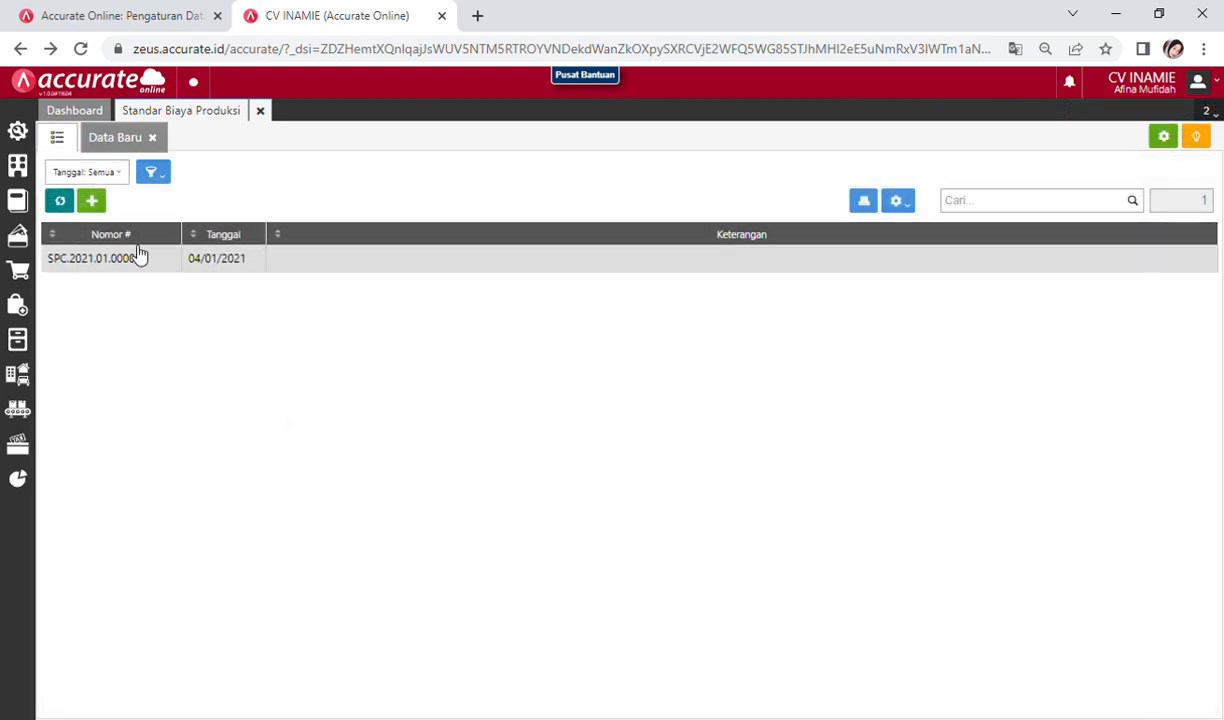
pyautogui.click(203, 263)
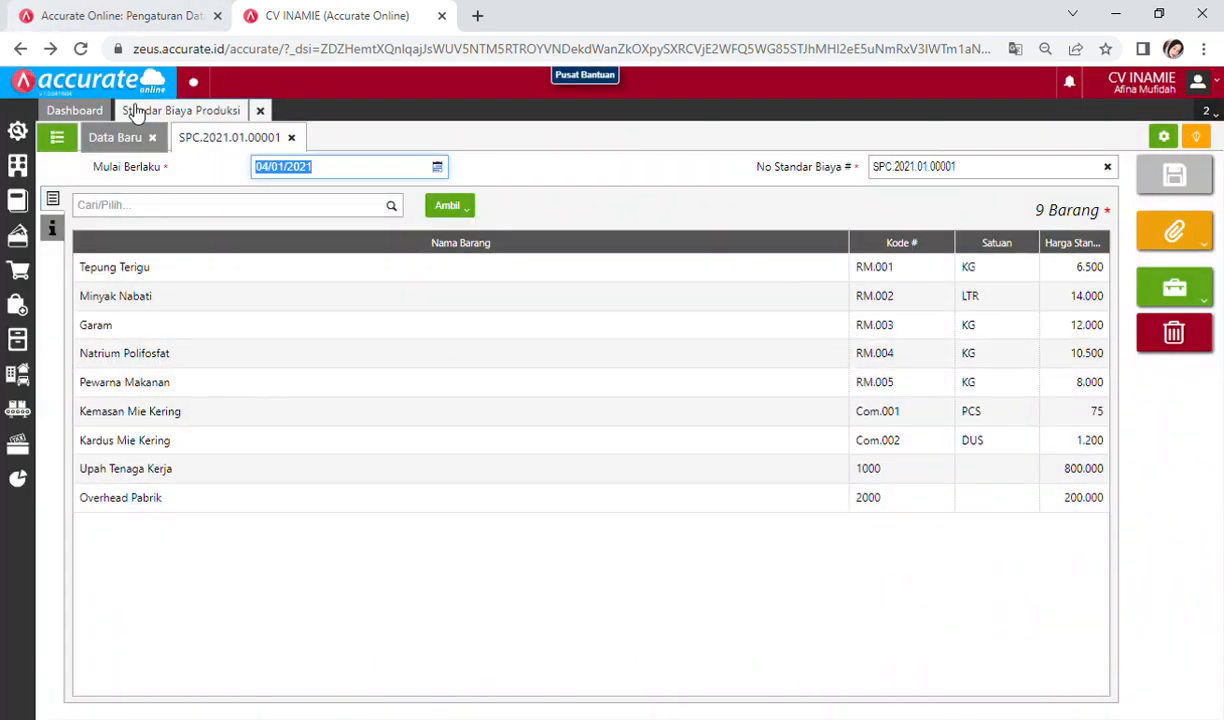
pyautogui.click(261, 110)
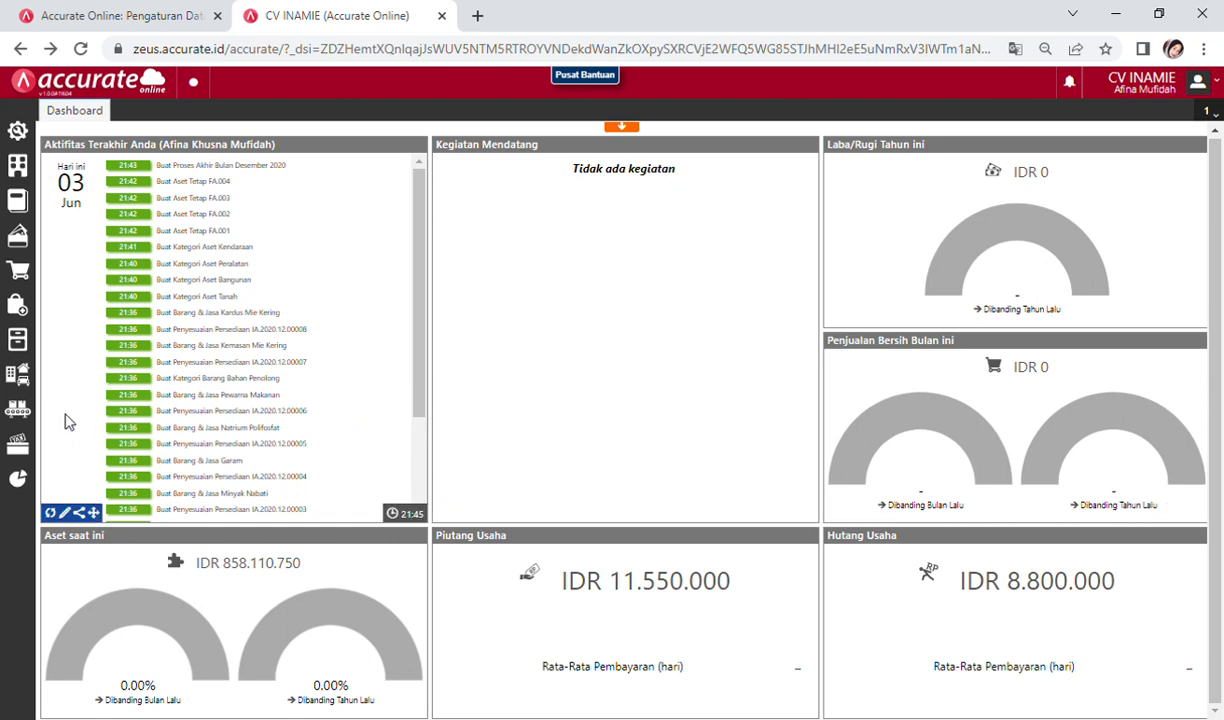
# Step: Open a blank Formula Produksi form from the Manufaktur menu
pyautogui.click(20, 424)
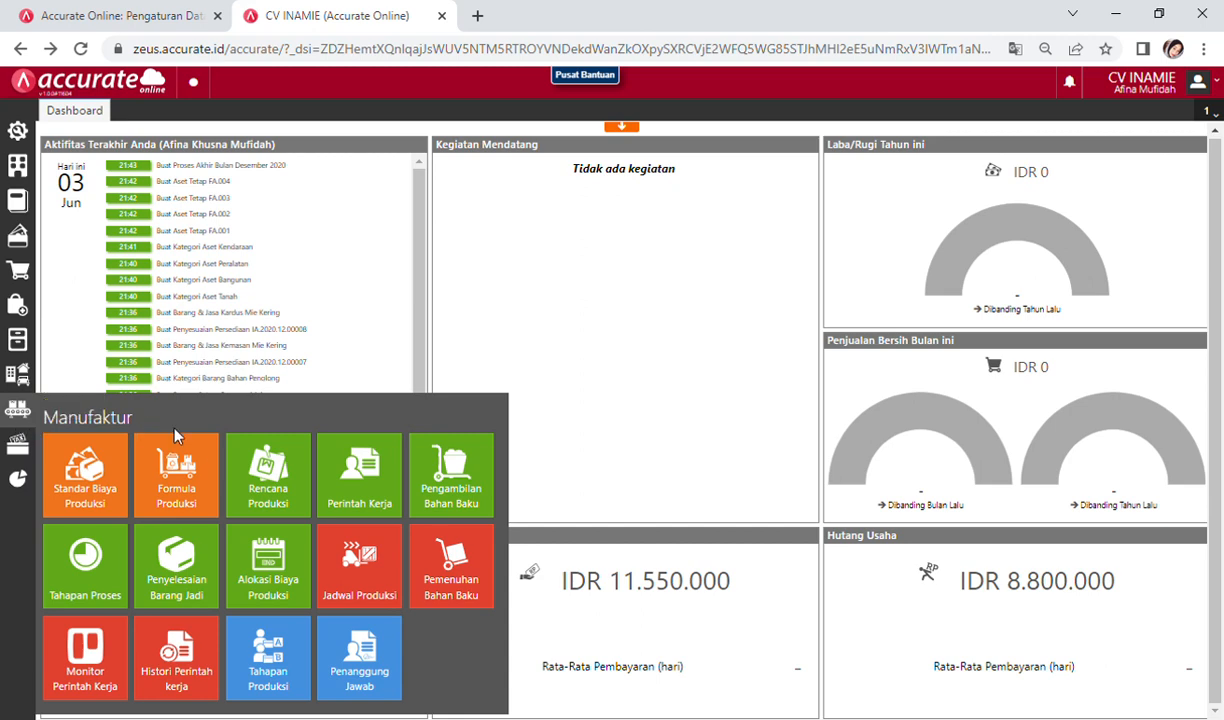
pyautogui.click(186, 497)
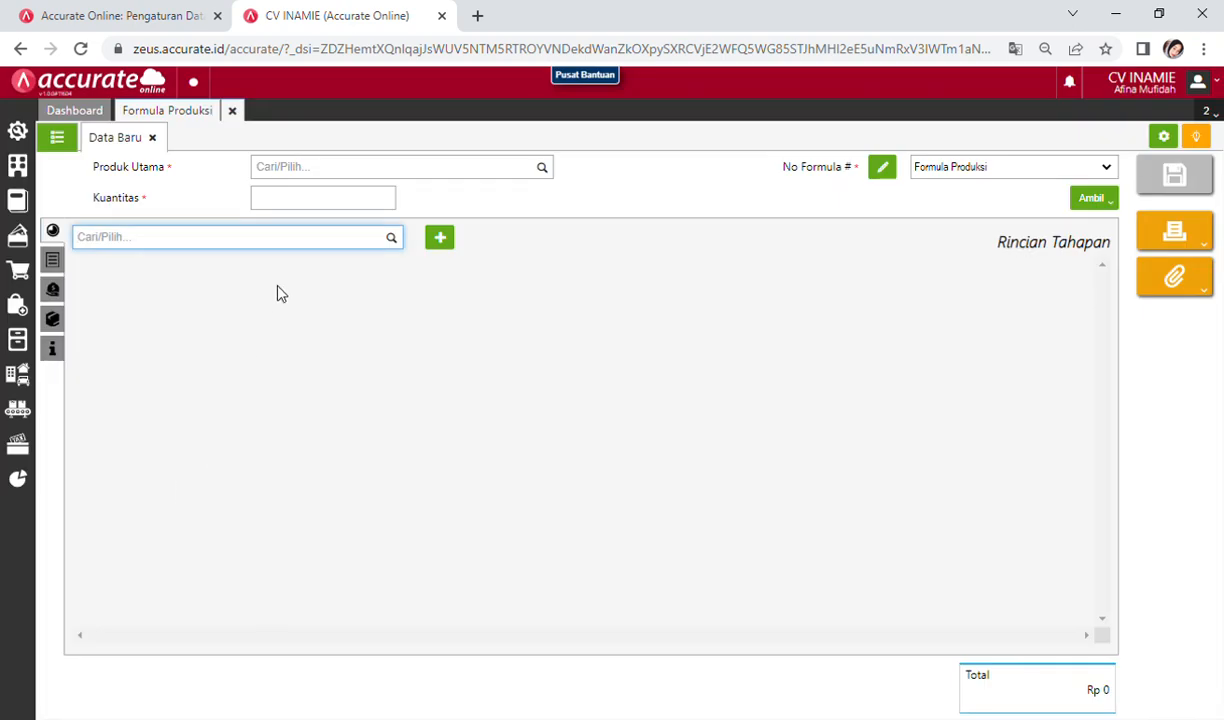
pyautogui.click(381, 178)
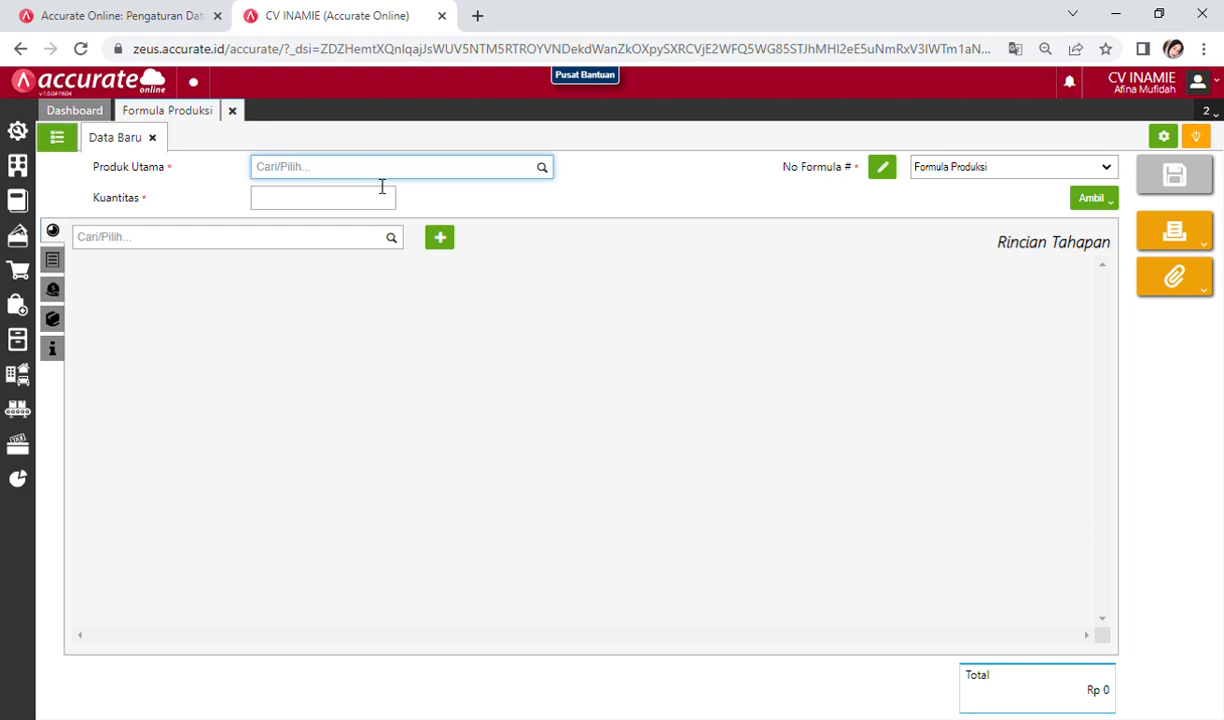
# Step: Set the main product to [FG.001] INAMIE Mie Kering with quantity 100 DUS
pyautogui.write('Inam')
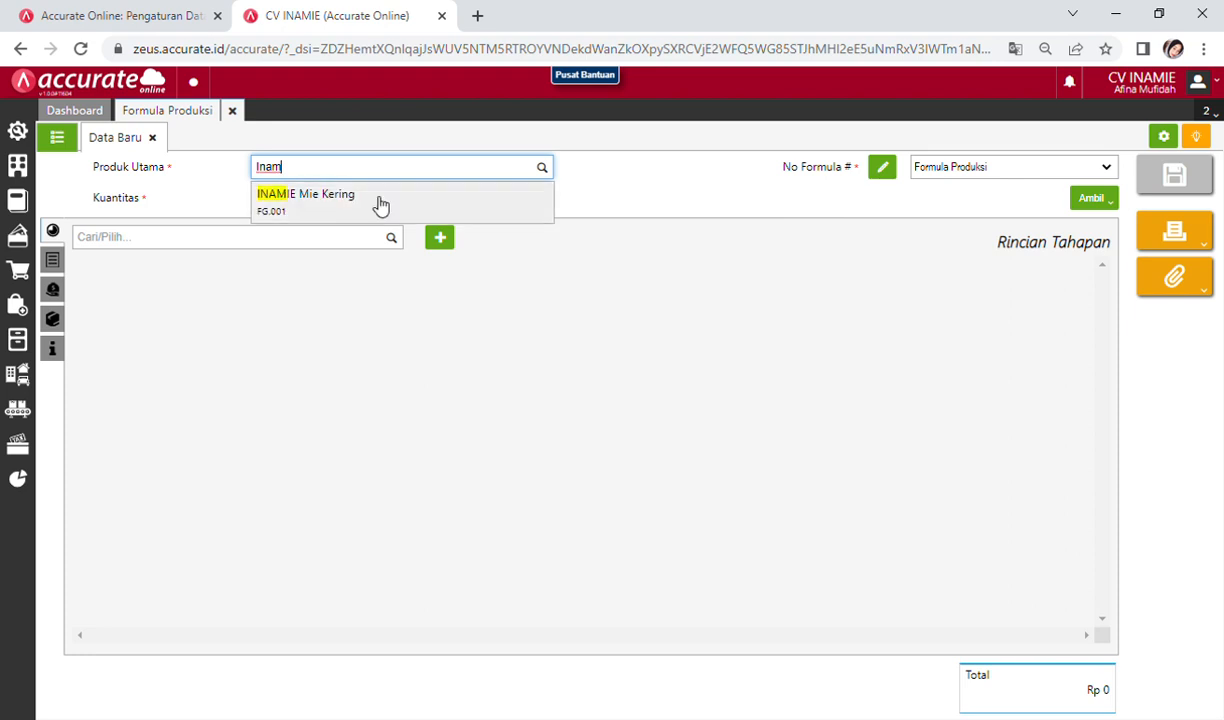
pyautogui.click(380, 204)
pyautogui.click(331, 199)
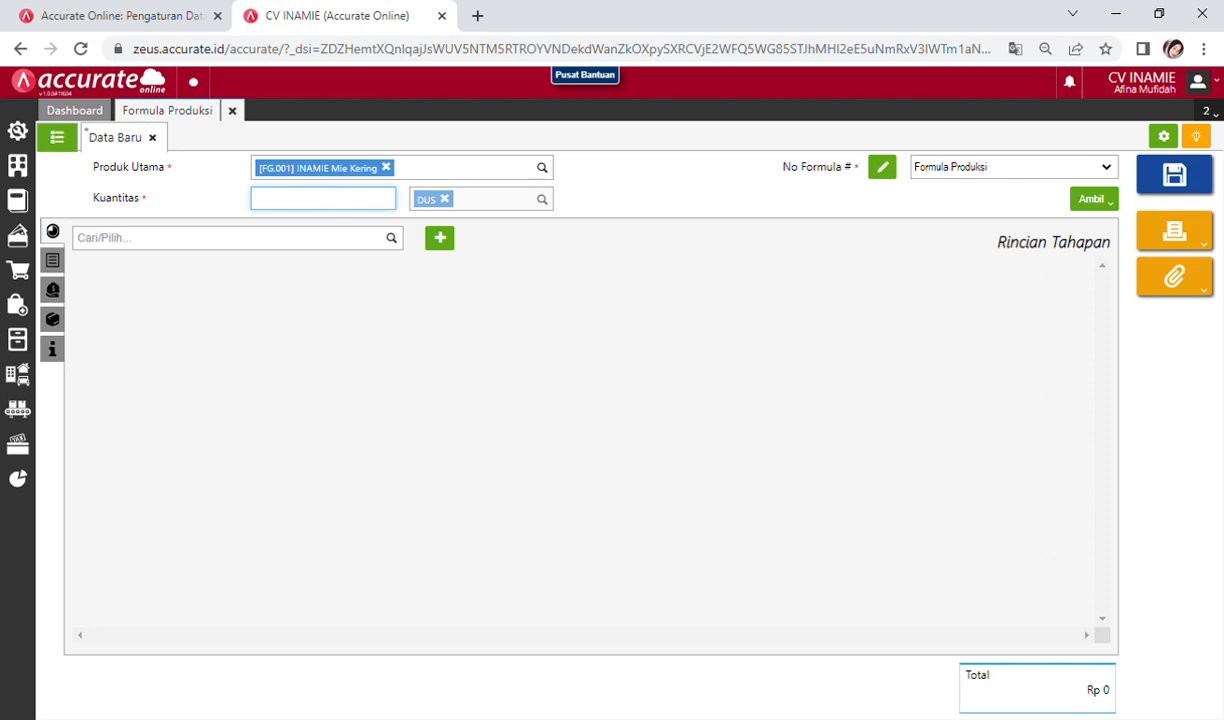
pyautogui.hotkey('alt', 'Tab')
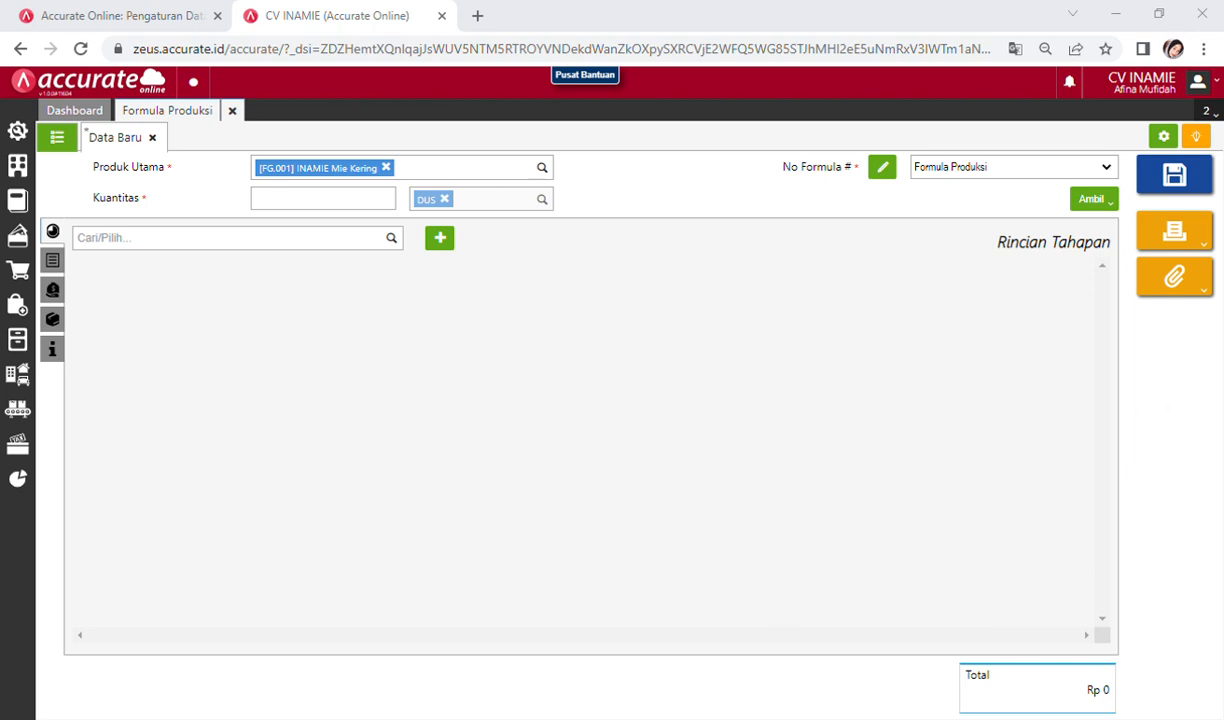
pyautogui.hotkey('alt', 'Tab')
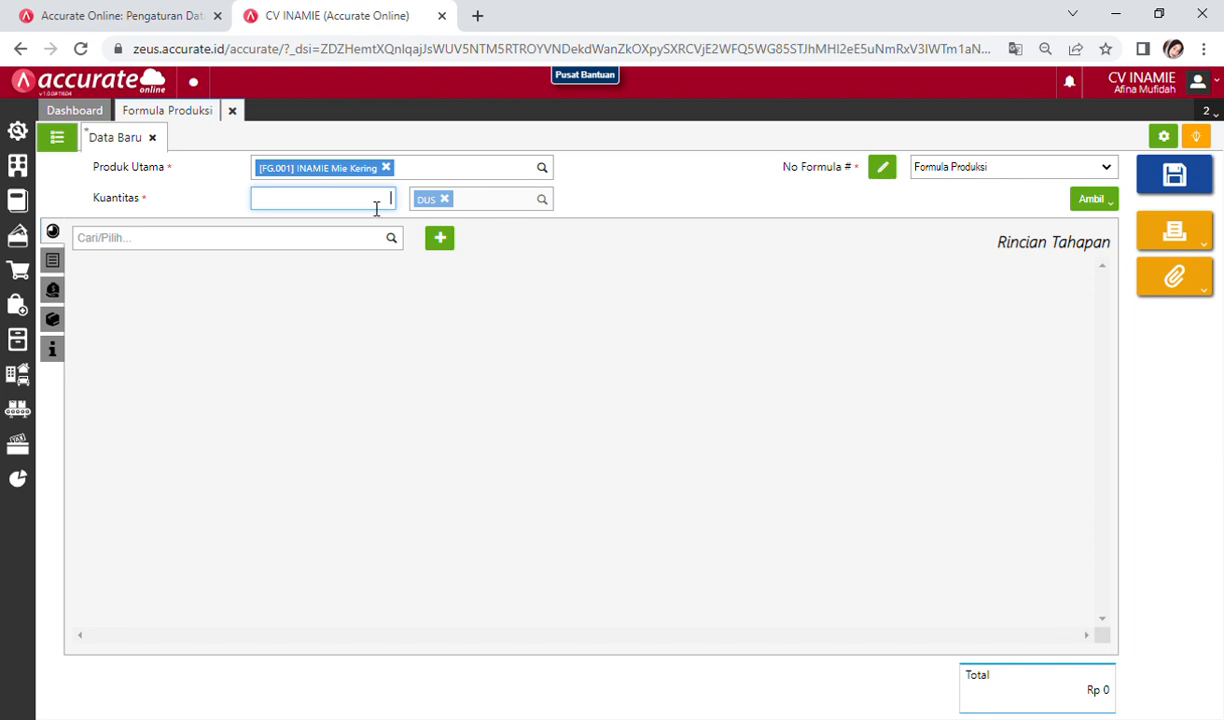
pyautogui.write('100')
pyautogui.click(307, 250)
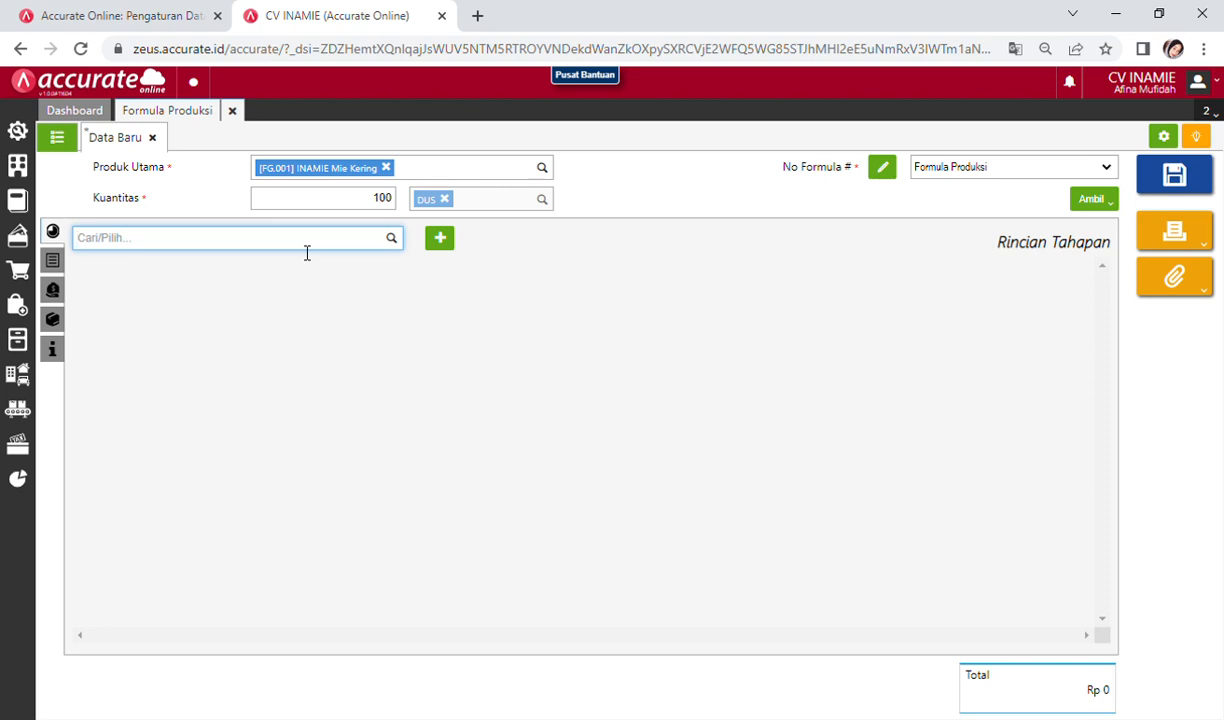
# Step: Add Adonan Mie as stage 1 of the formula
pyautogui.write('ad')
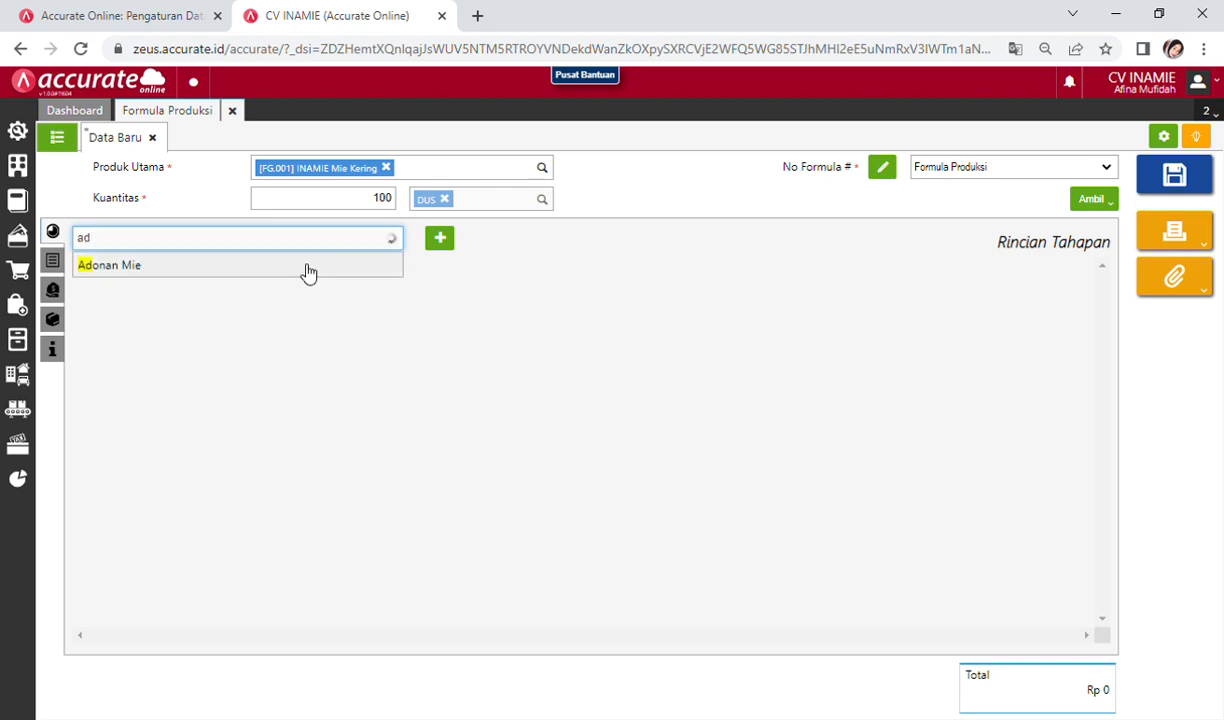
pyautogui.click(309, 269)
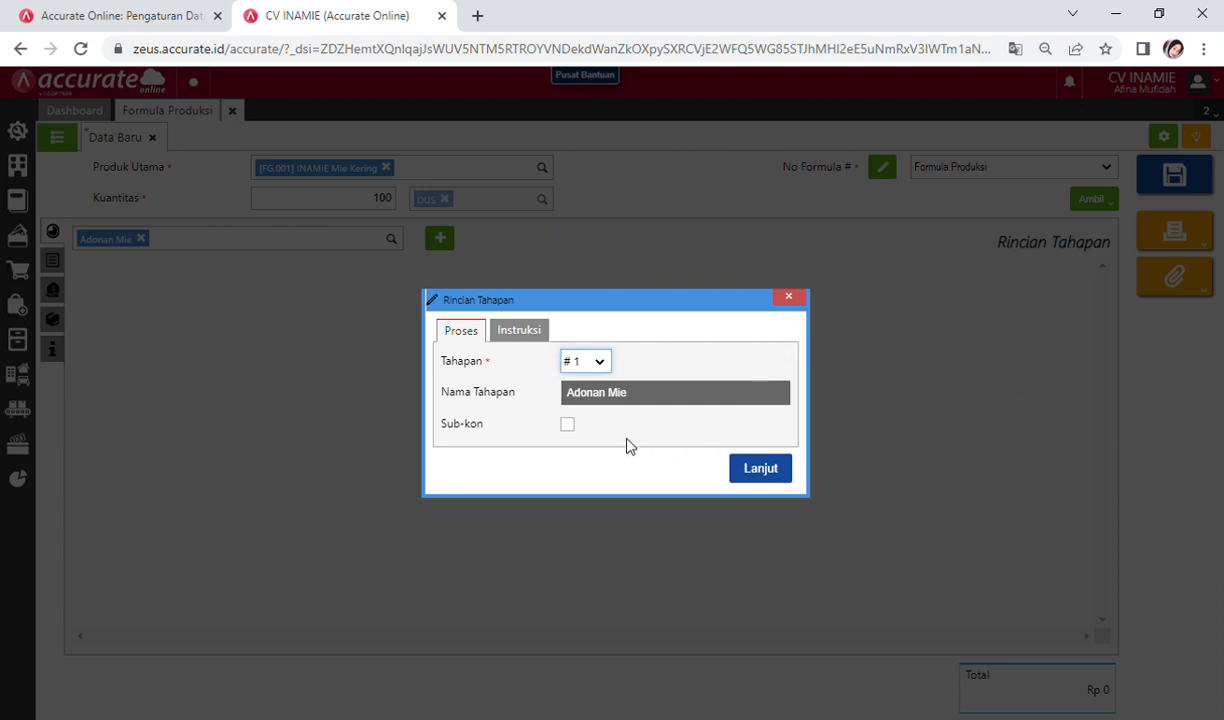
pyautogui.click(799, 301)
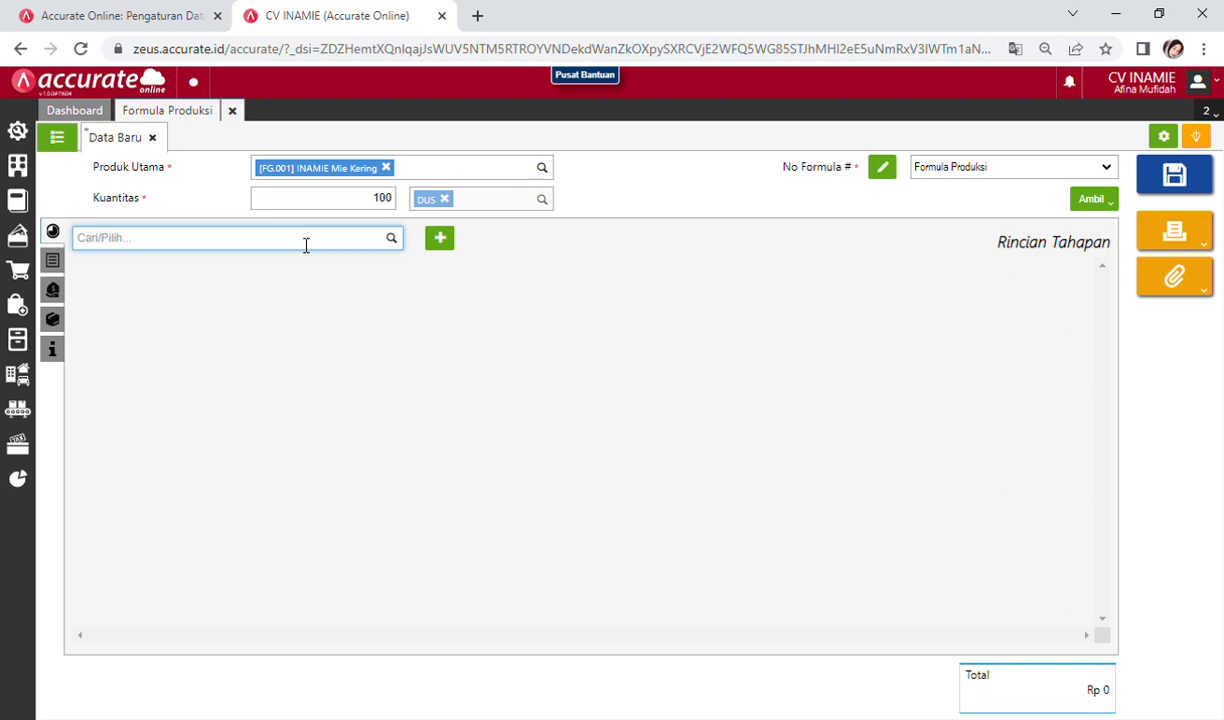
pyautogui.write('adonan')
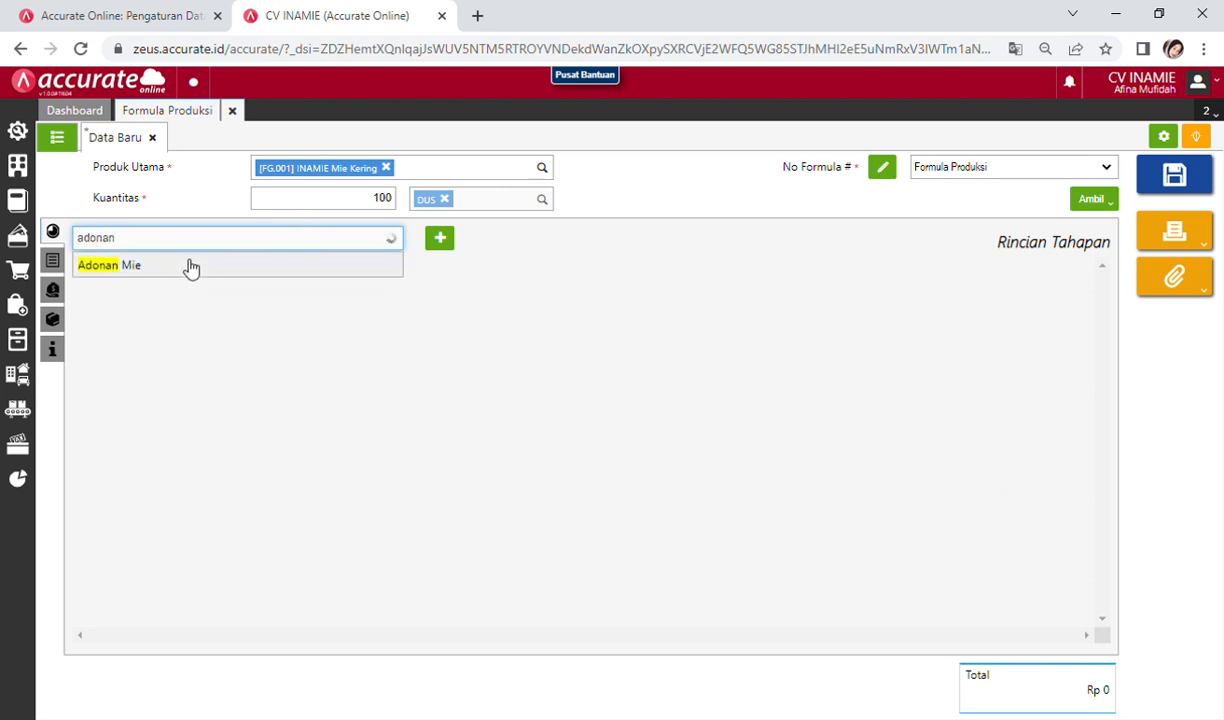
pyautogui.click(188, 266)
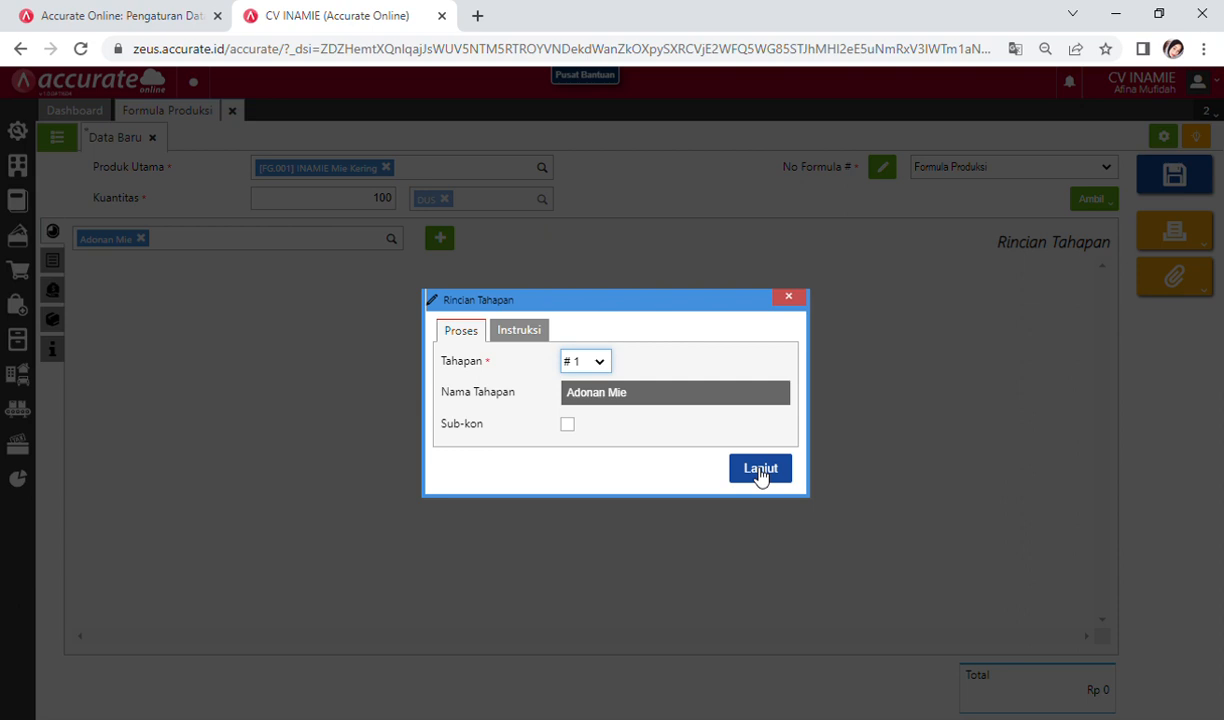
pyautogui.click(760, 470)
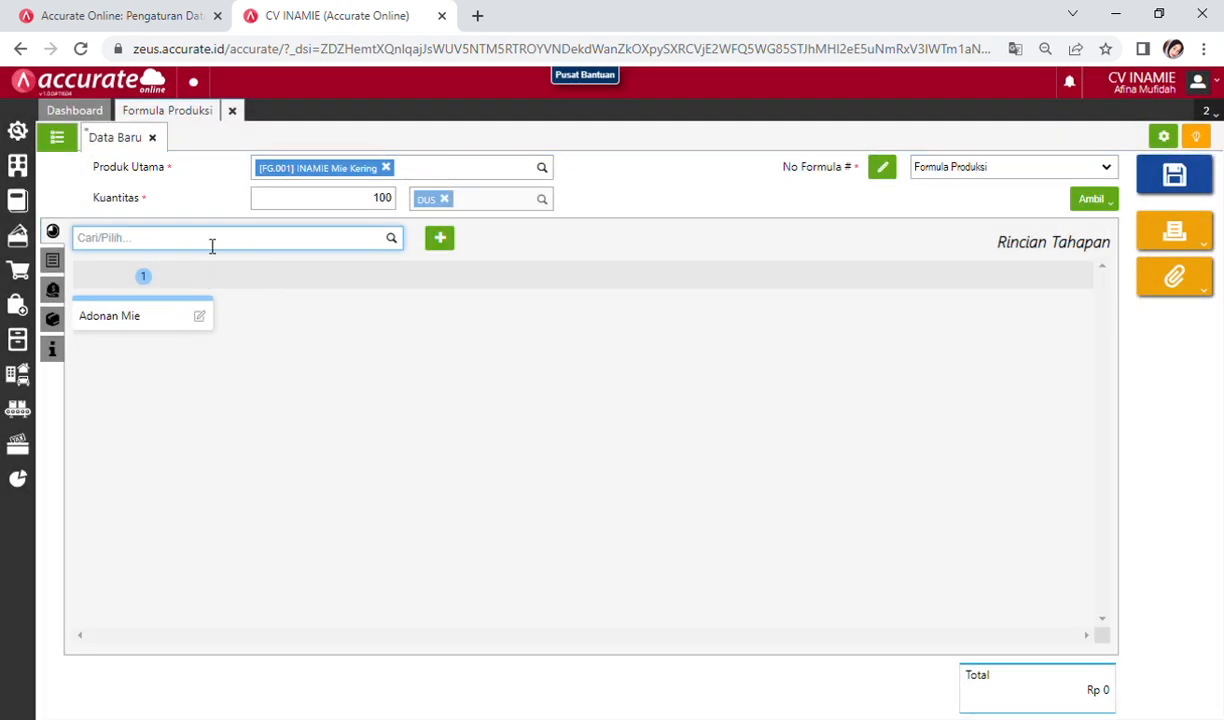
# Step: Add Packaging as stage 2, then show the Rincian Bahan Baku list
pyautogui.write('pack')
pyautogui.click(178, 265)
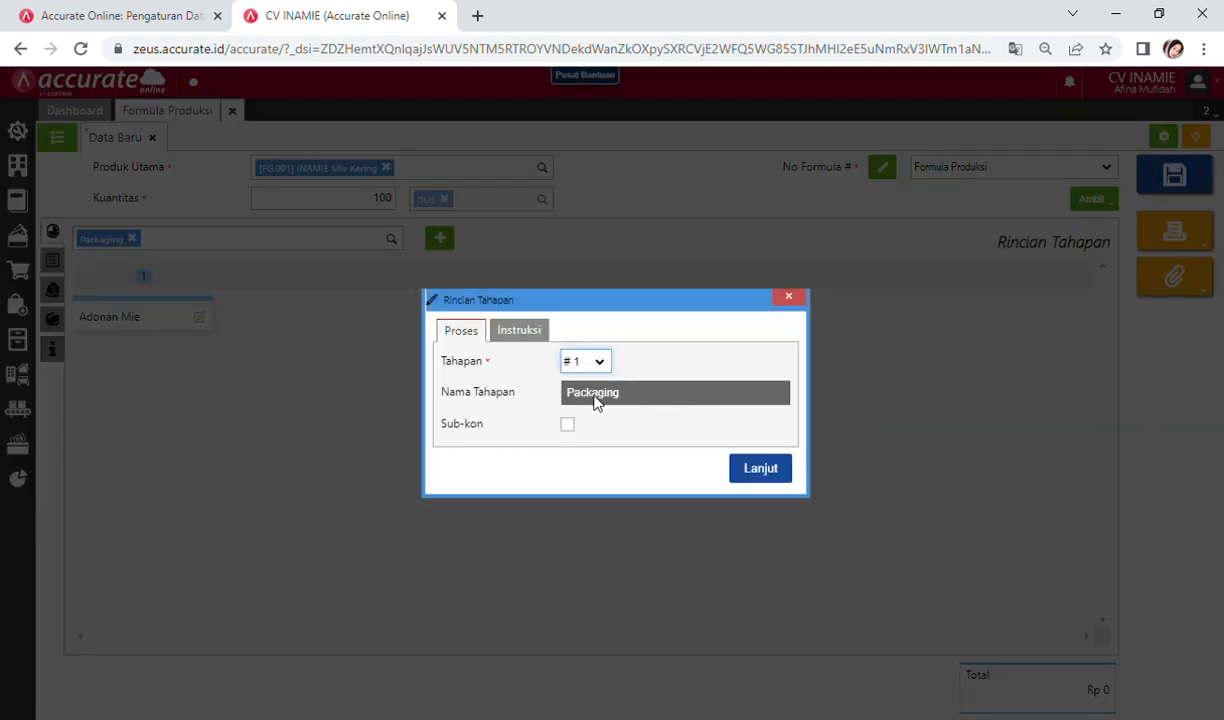
pyautogui.click(762, 470)
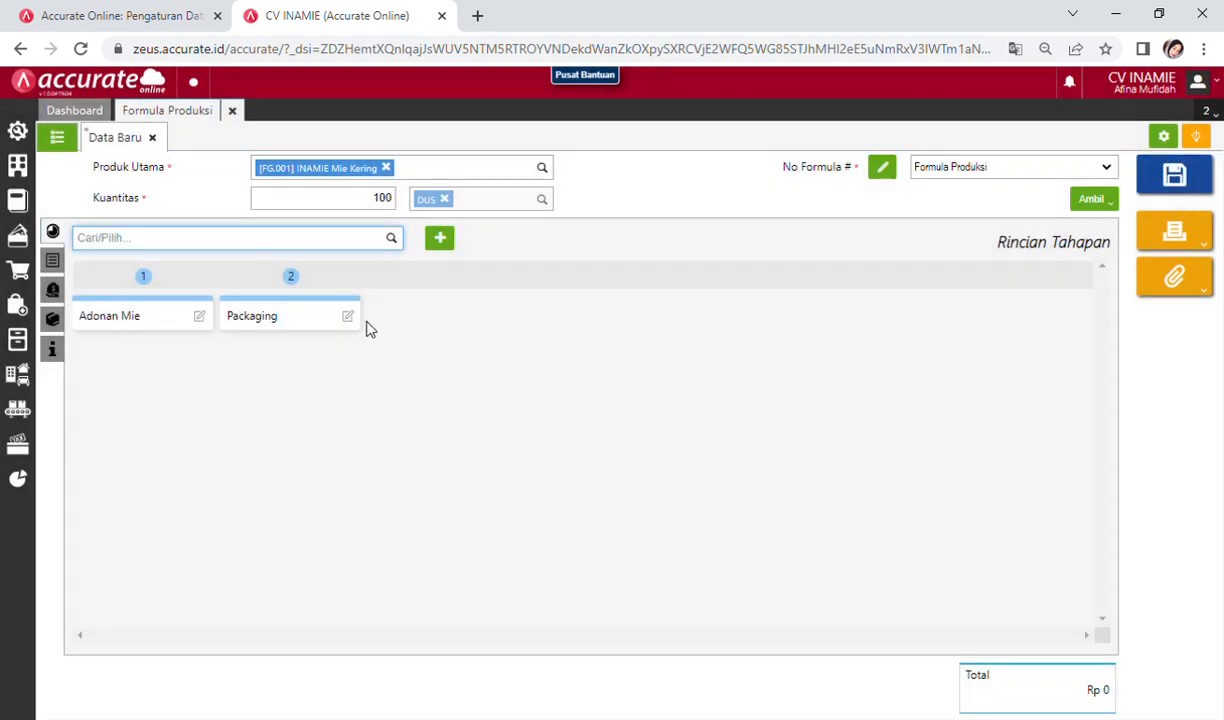
pyautogui.click(56, 263)
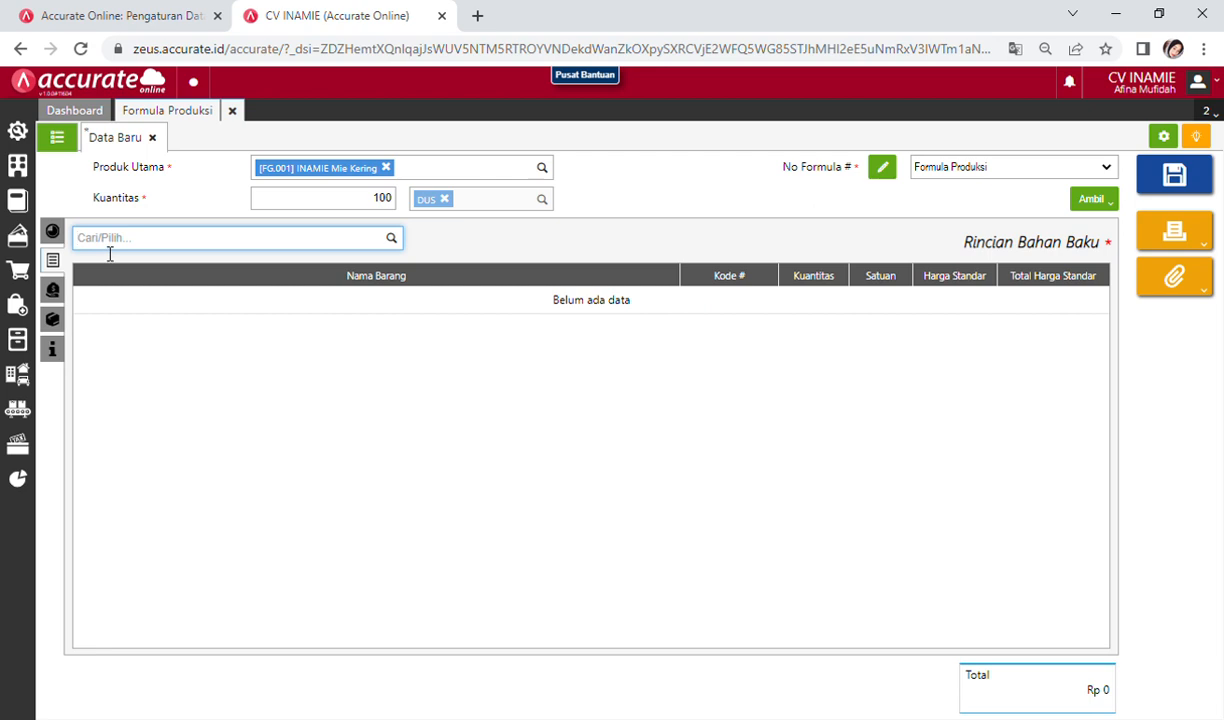
# Step: Add Tepung Terigu, 800 KG, for the Adonan Mie stage
pyautogui.write('terg')
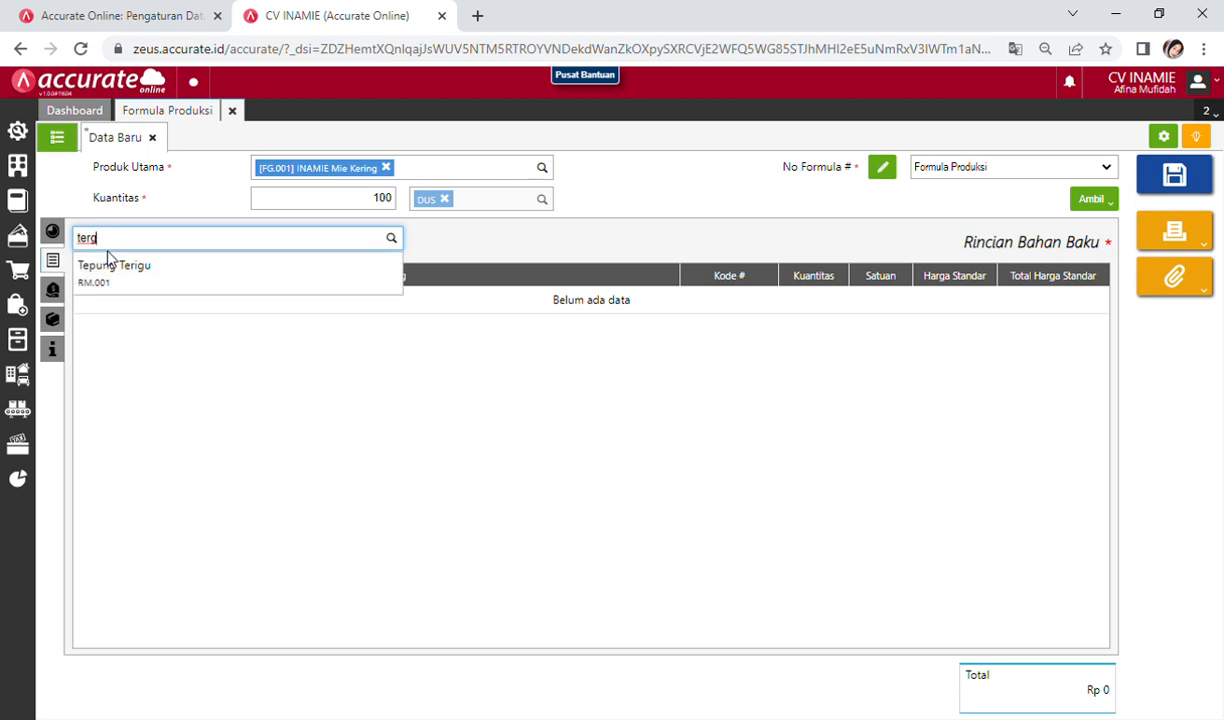
pyautogui.click(132, 278)
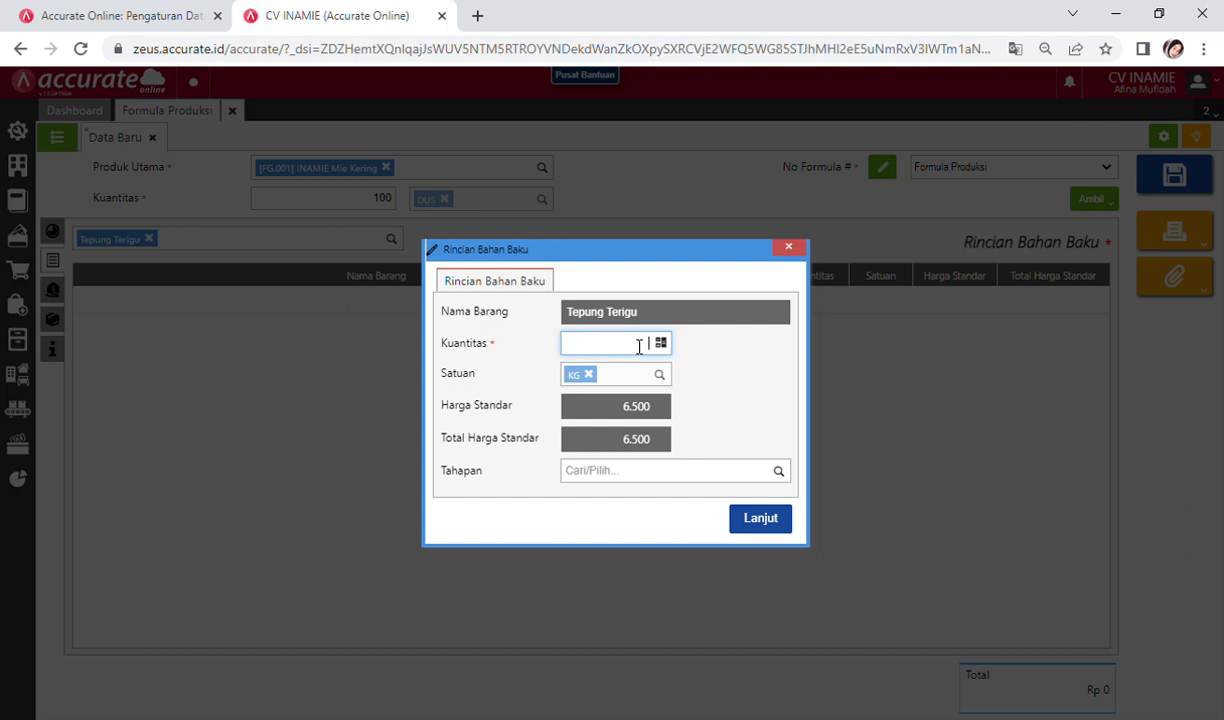
pyautogui.write('800')
pyautogui.click(659, 477)
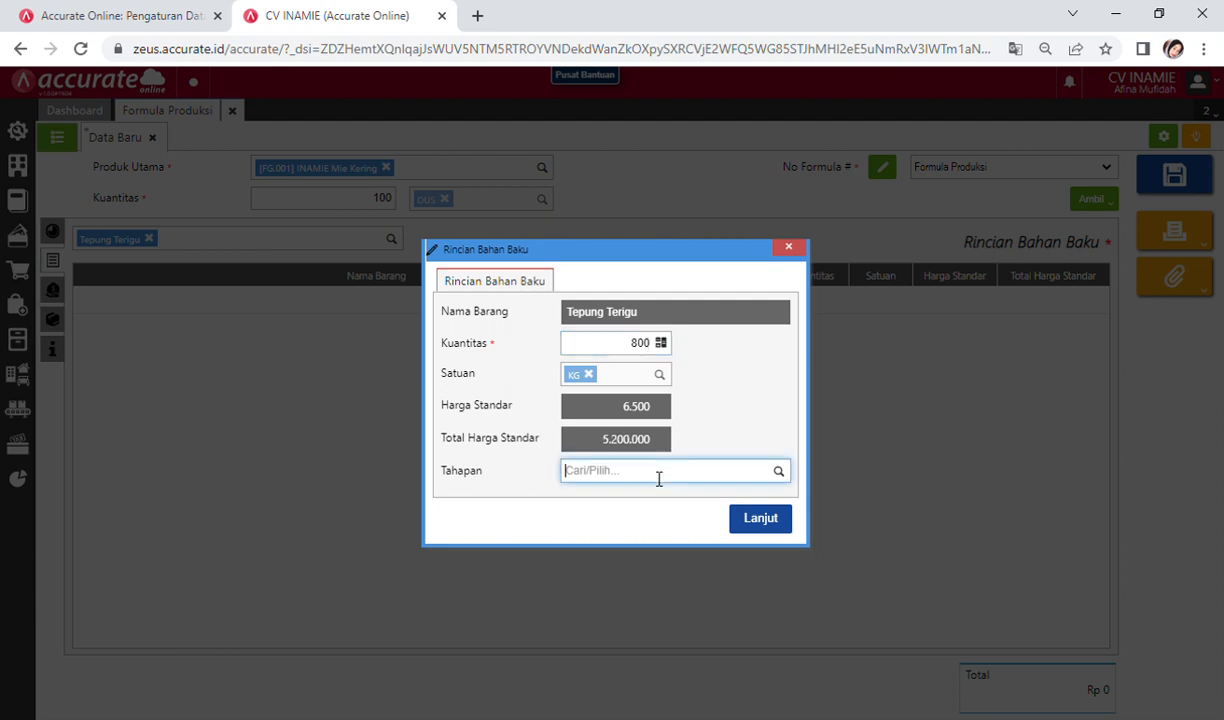
pyautogui.write('adona')
pyautogui.click(658, 508)
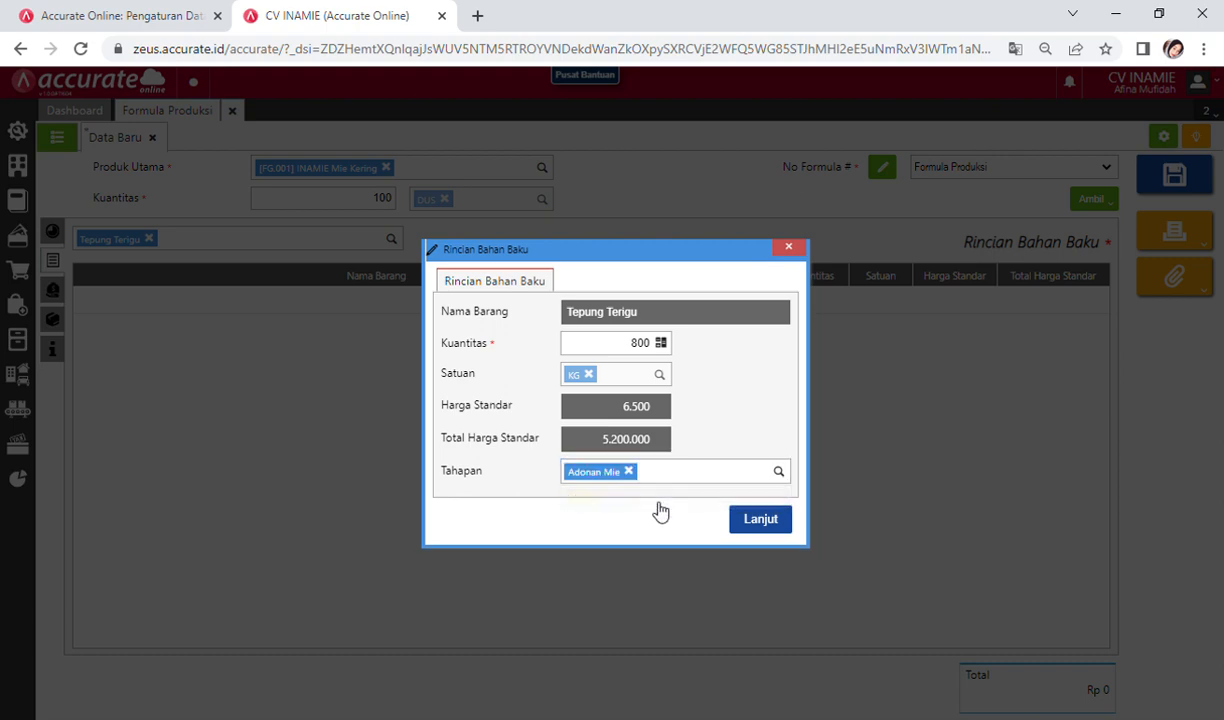
pyautogui.click(761, 520)
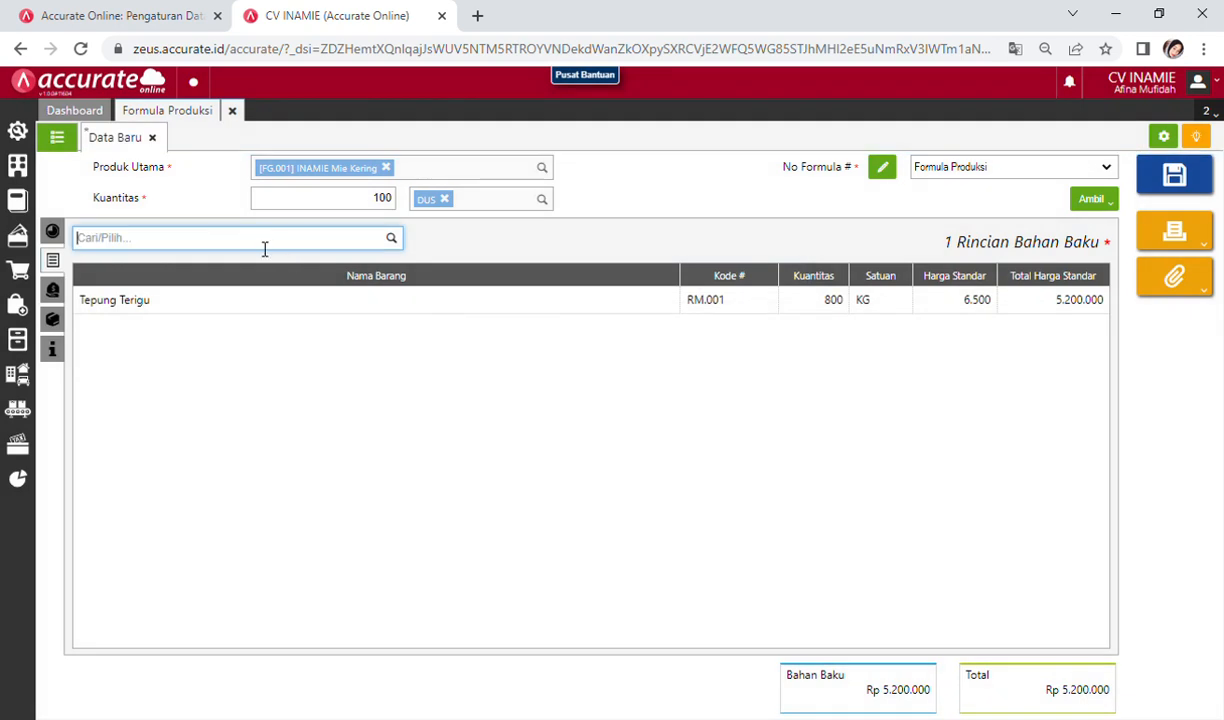
# Step: Add Minyak Nabati, 100 LTR, for the Adonan Mie stage
pyautogui.write('minyak')
pyautogui.click(220, 277)
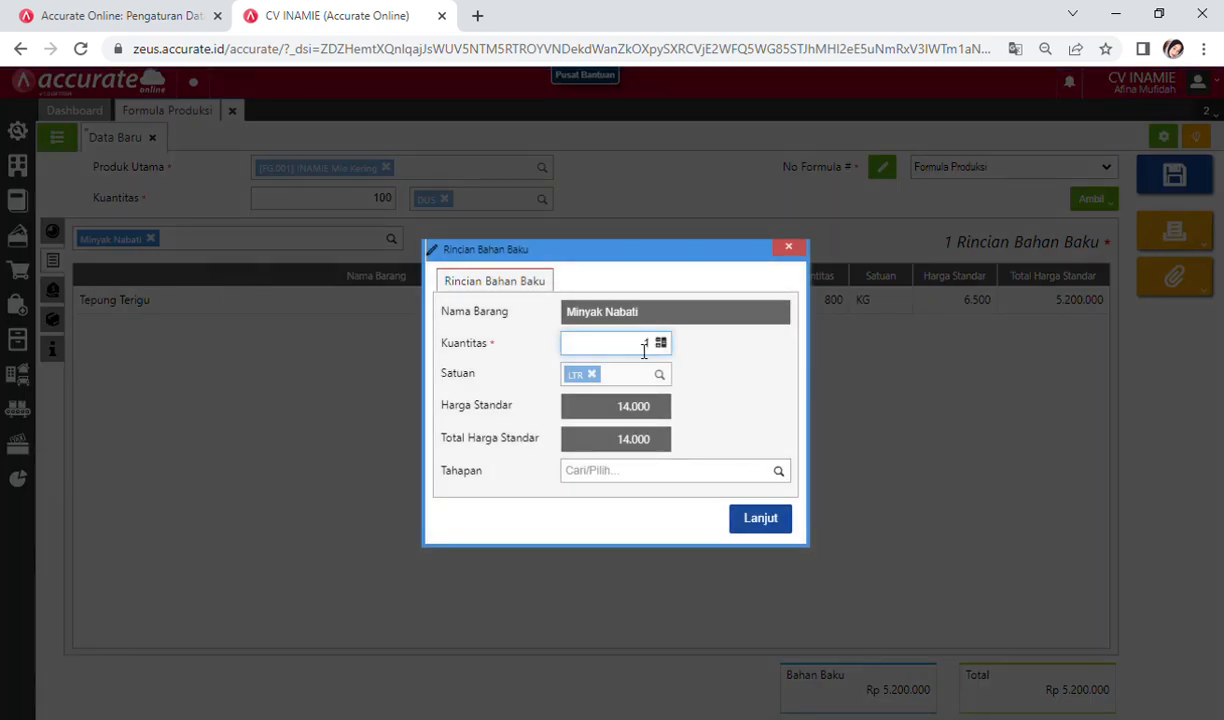
pyautogui.click(644, 345)
pyautogui.write('00')
pyautogui.click(701, 480)
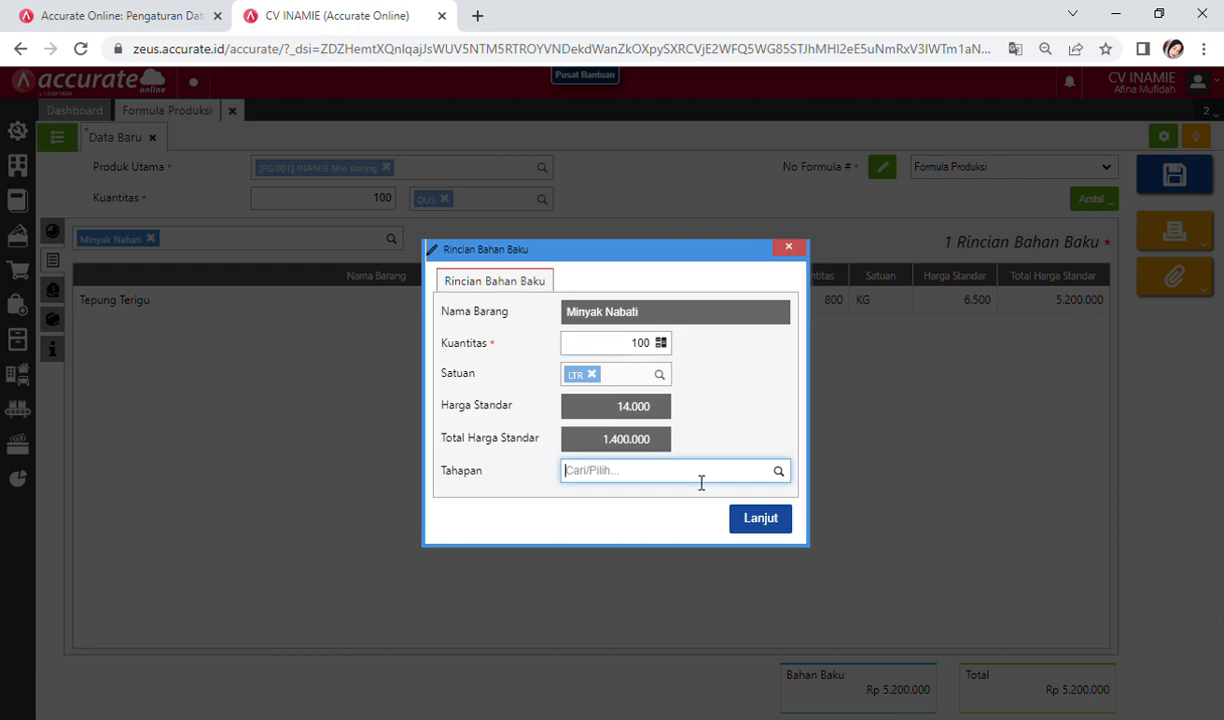
pyautogui.write('adon')
pyautogui.click(662, 500)
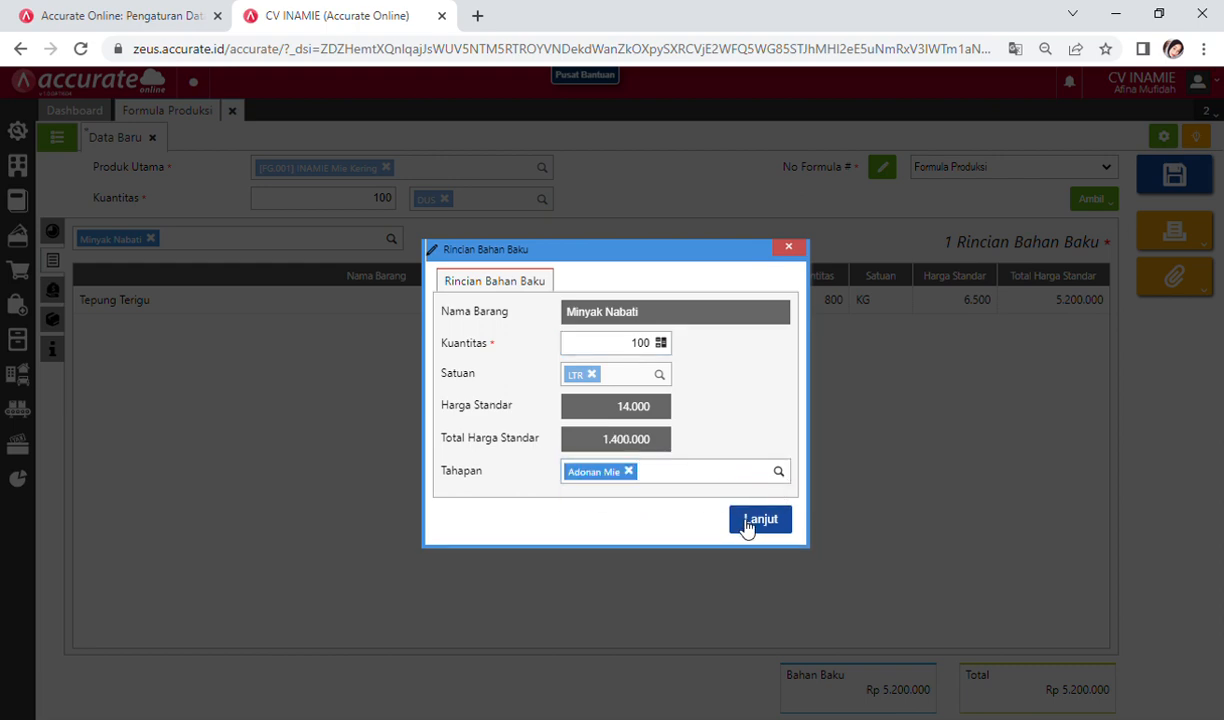
pyautogui.click(746, 522)
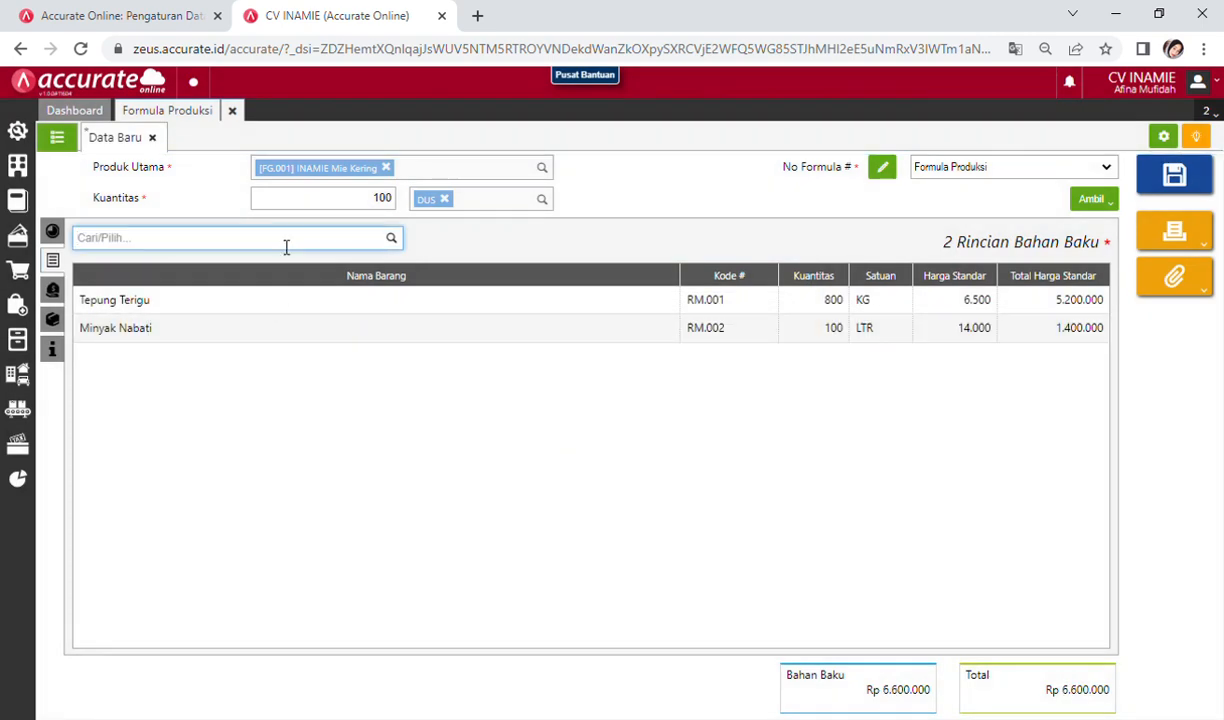
# Step: Add Garam, 25 KG, for the Adonan Mie stage
pyautogui.write('garam')
pyautogui.click(249, 287)
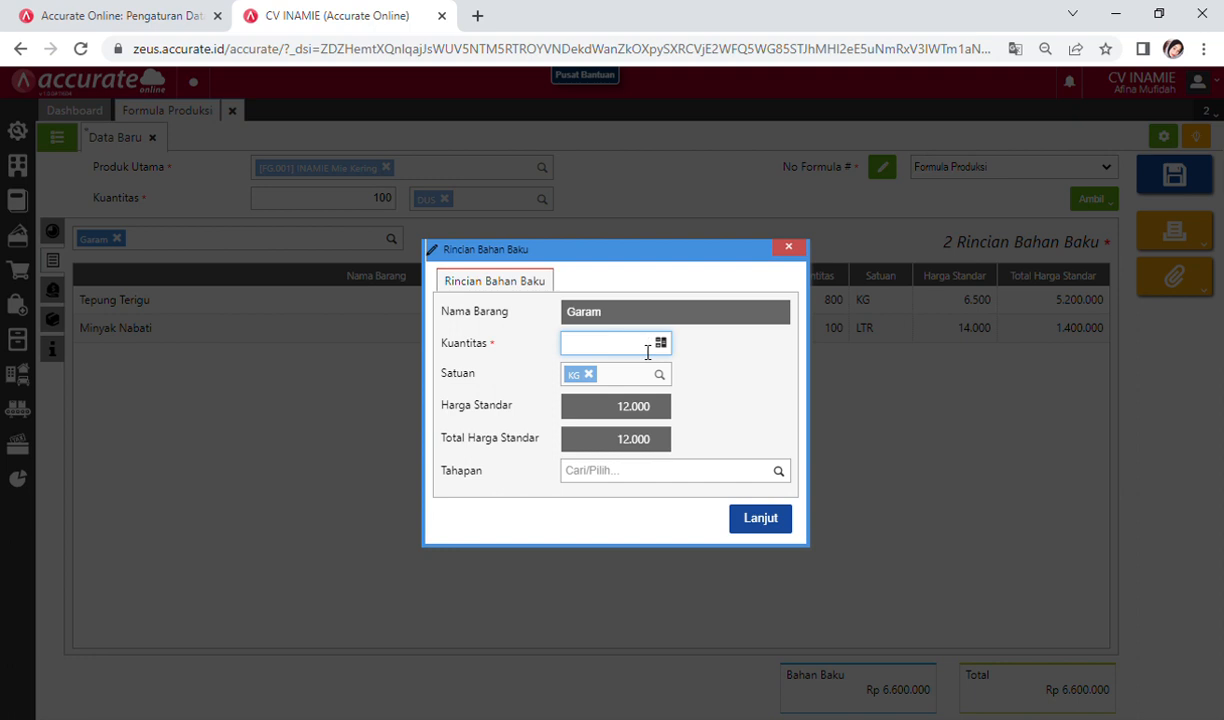
pyautogui.write('25')
pyautogui.click(694, 479)
pyautogui.write('adon')
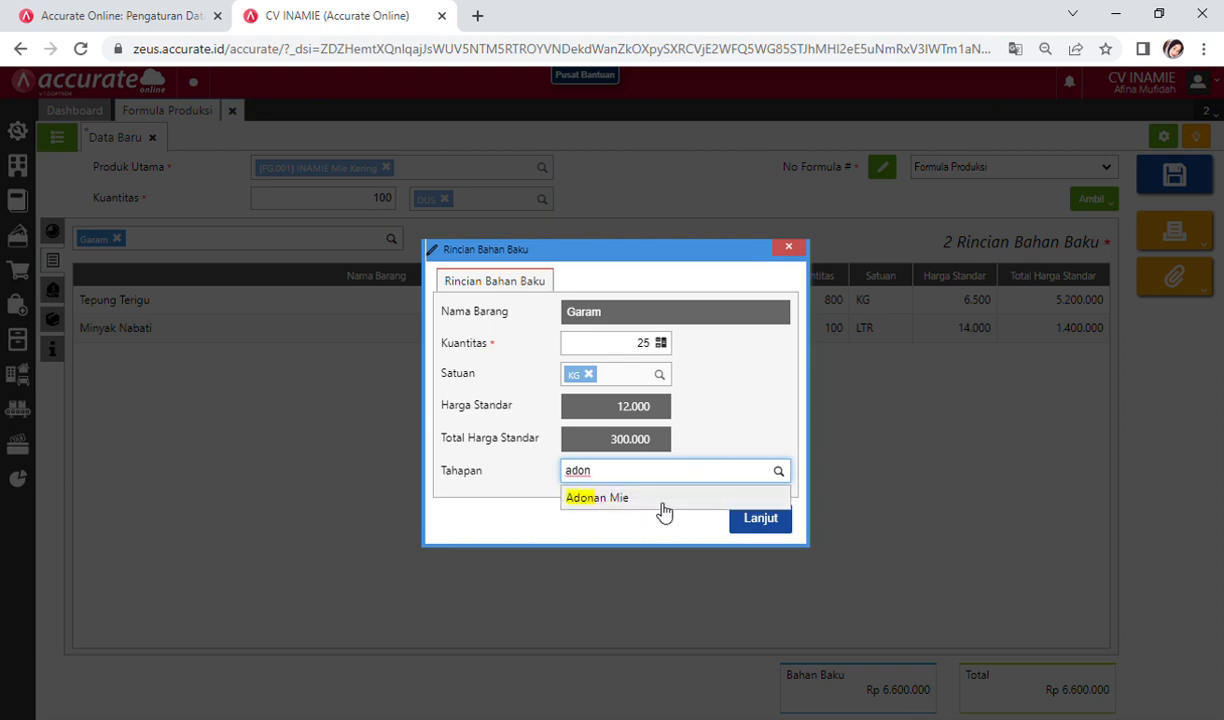
pyautogui.click(661, 500)
pyautogui.click(760, 519)
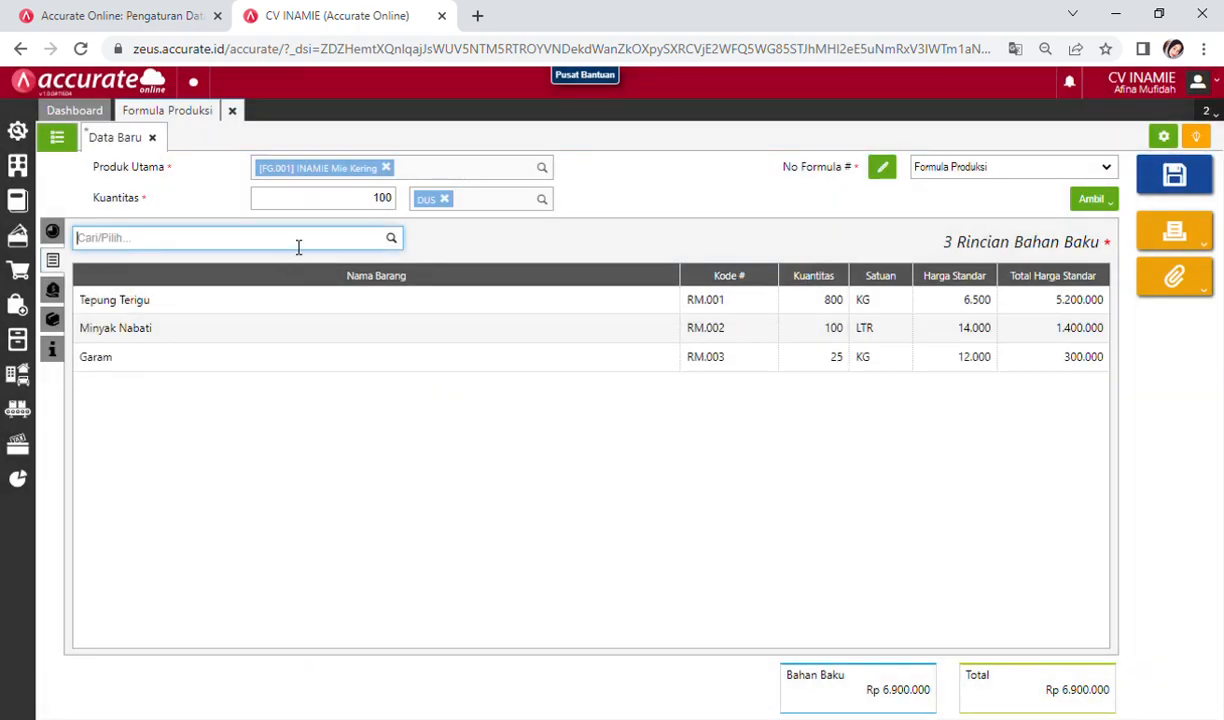
# Step: Add Natrium Polifosfat, 25 KG, for the Adonan Mie stage
pyautogui.write('natriu')
pyautogui.click(251, 275)
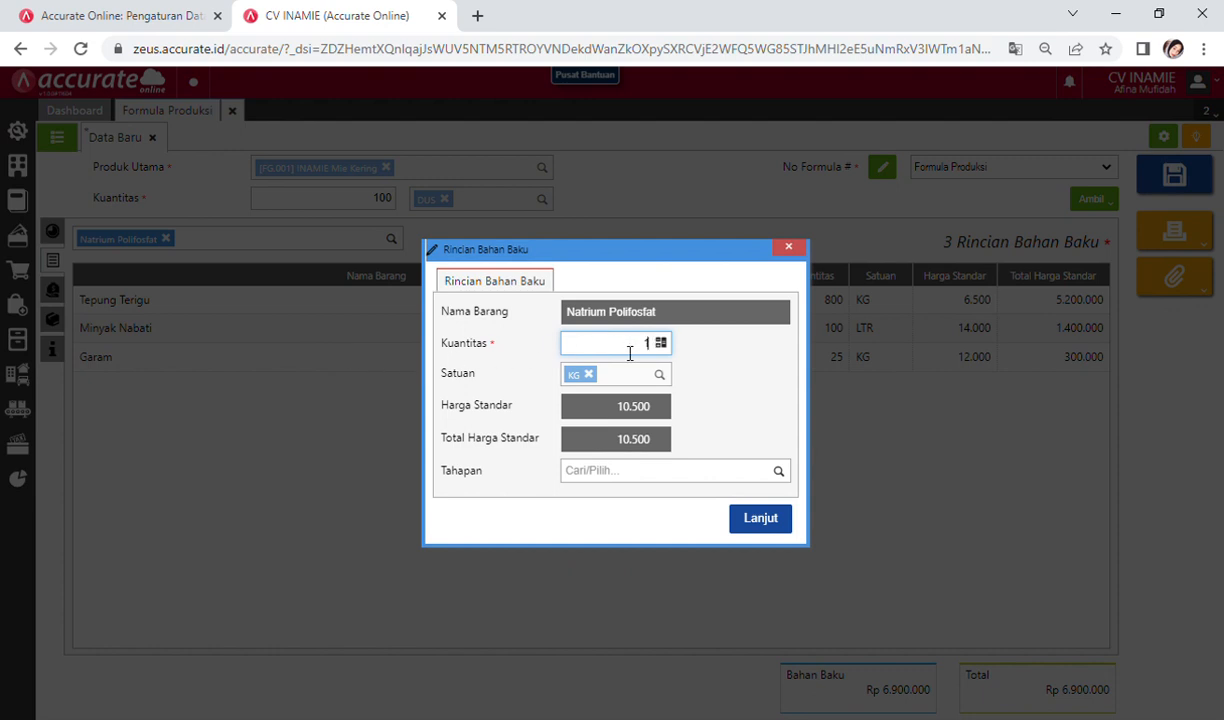
pyautogui.write('25')
pyautogui.click(689, 481)
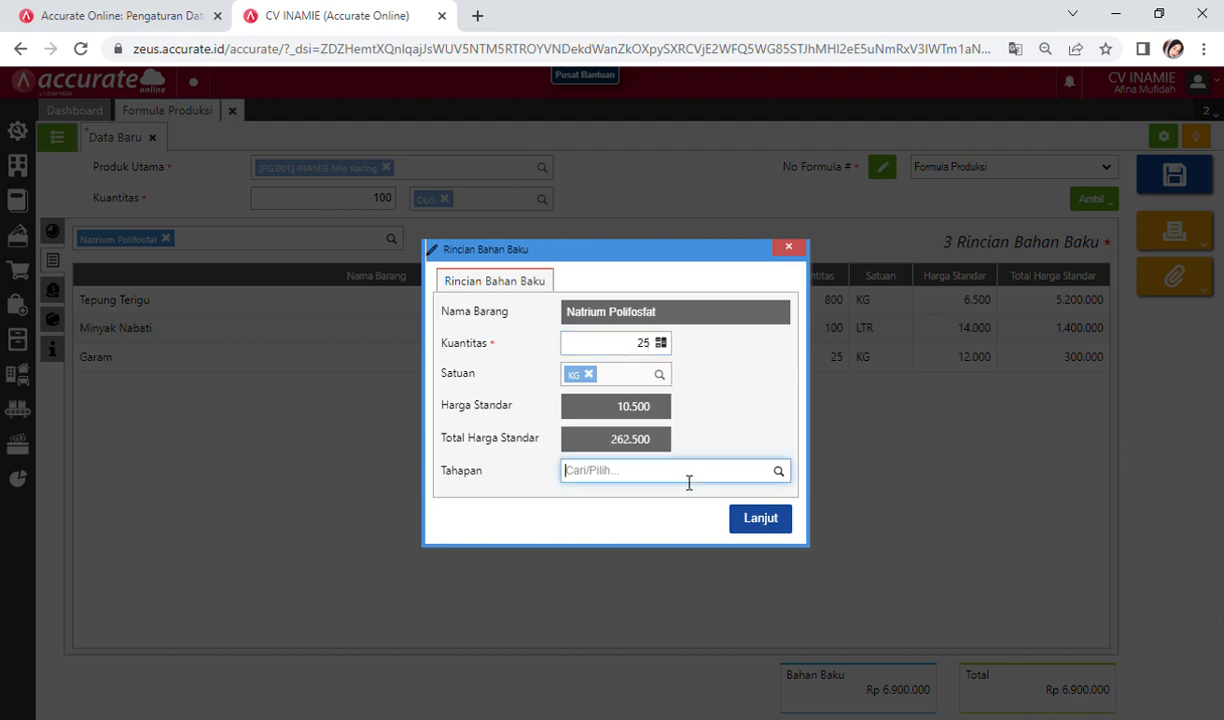
pyautogui.write('adon')
pyautogui.click(662, 498)
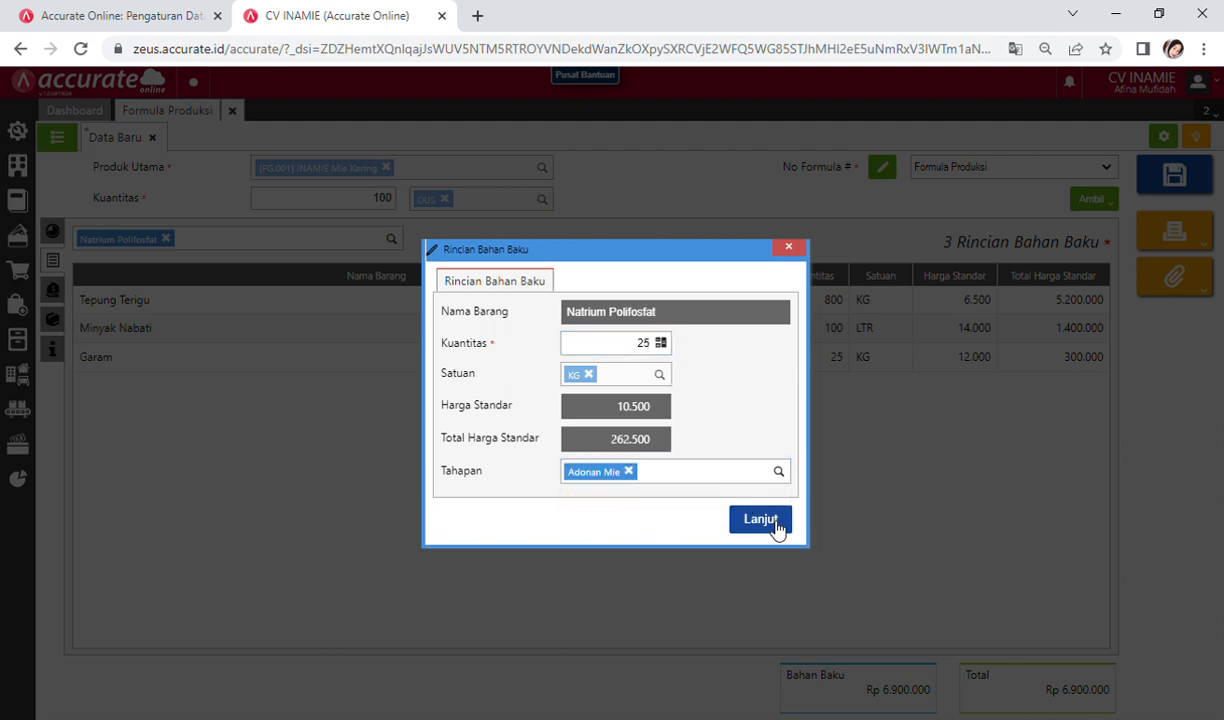
pyautogui.click(772, 519)
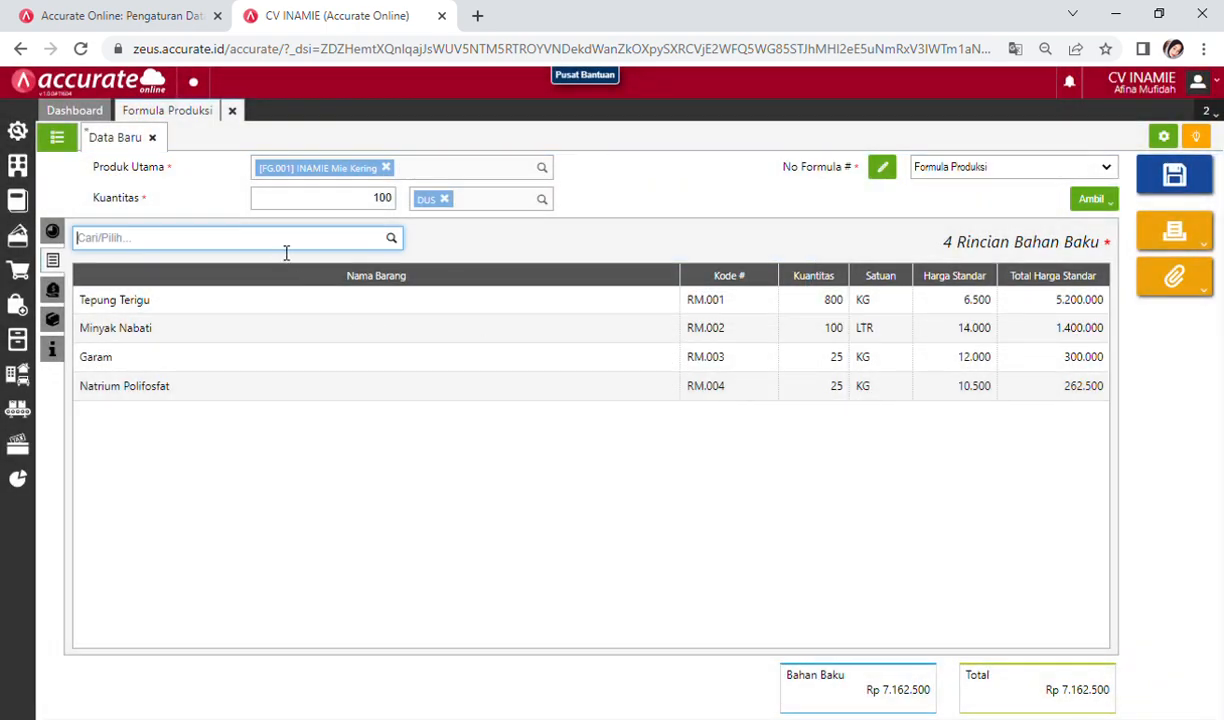
# Step: Add Pewarna Makanan, 15 KG, for the Adonan Mie stage
pyautogui.write('pewarn')
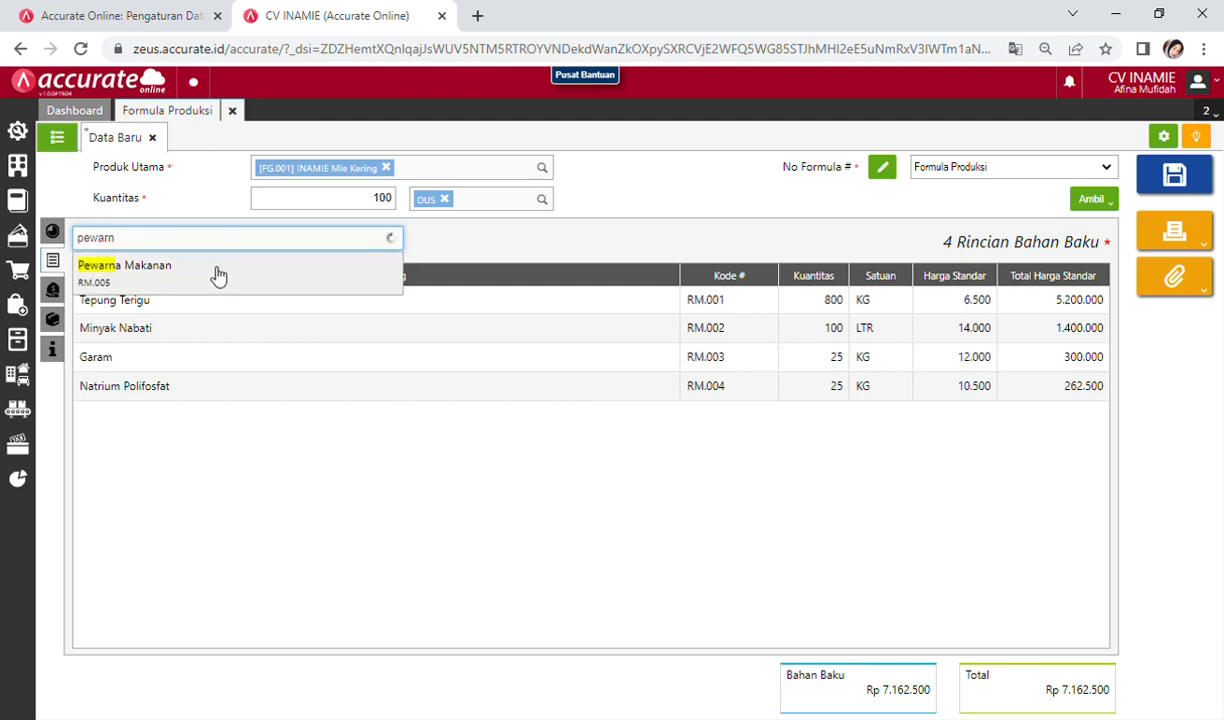
pyautogui.click(217, 268)
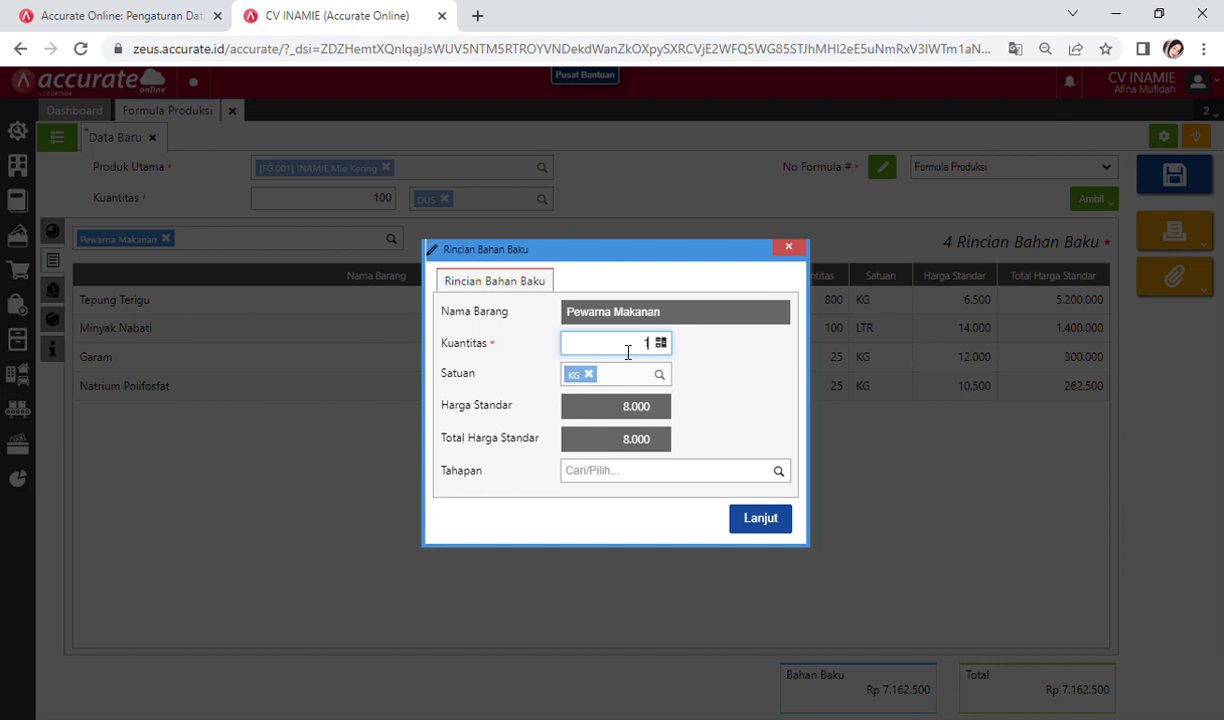
pyautogui.write('5')
pyautogui.click(724, 476)
pyautogui.write('adon')
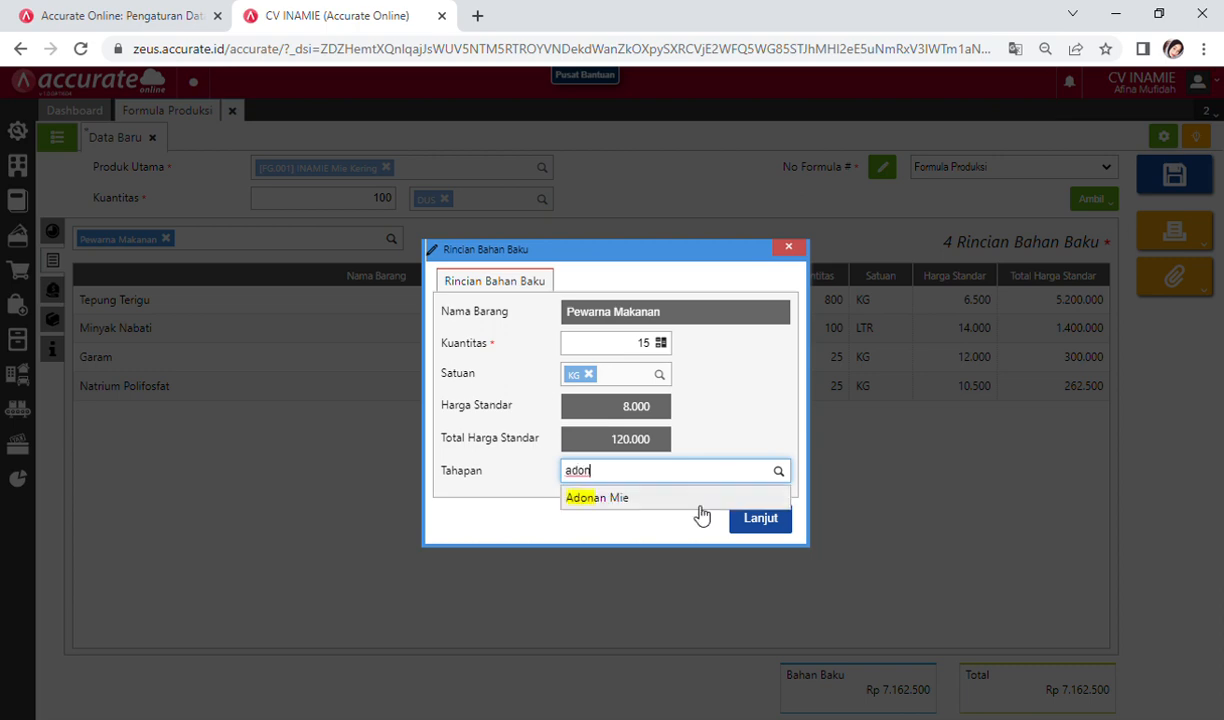
pyautogui.click(697, 505)
pyautogui.click(760, 520)
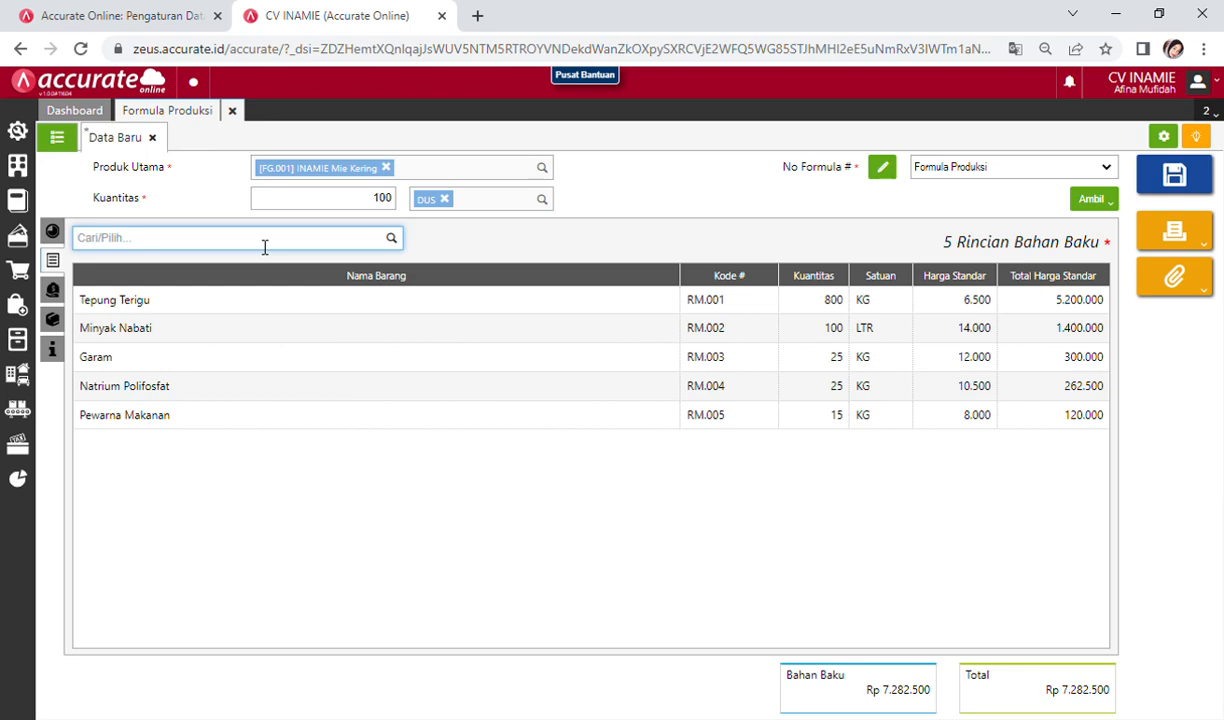
# Step: Add Kemasan Mie Kering, 2.400 PCS, for the Packaging stage
pyautogui.write('kemasa')
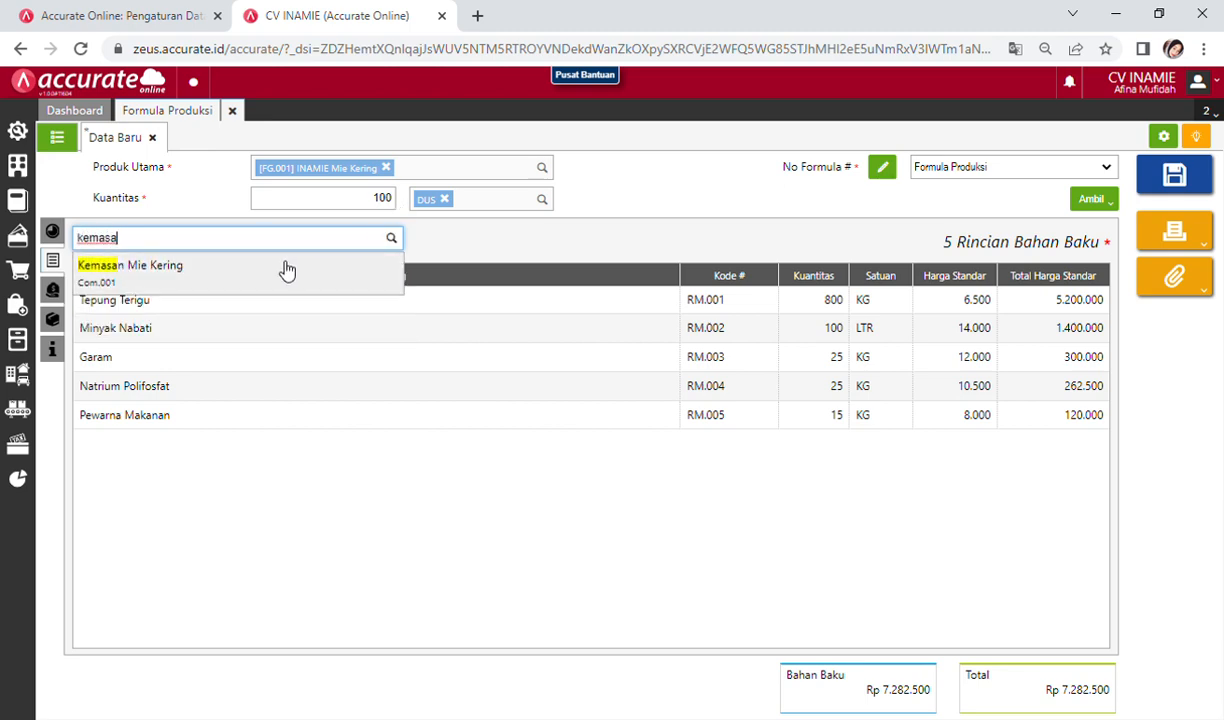
pyautogui.press('Return')
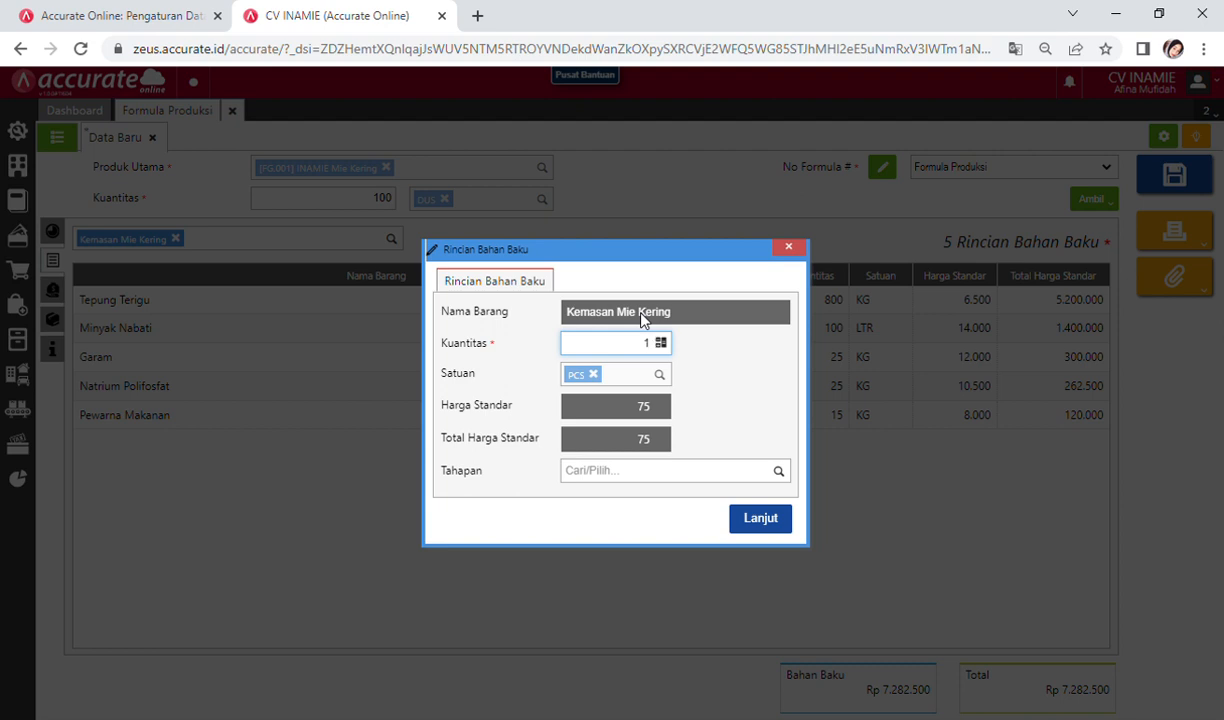
pyautogui.write('2400')
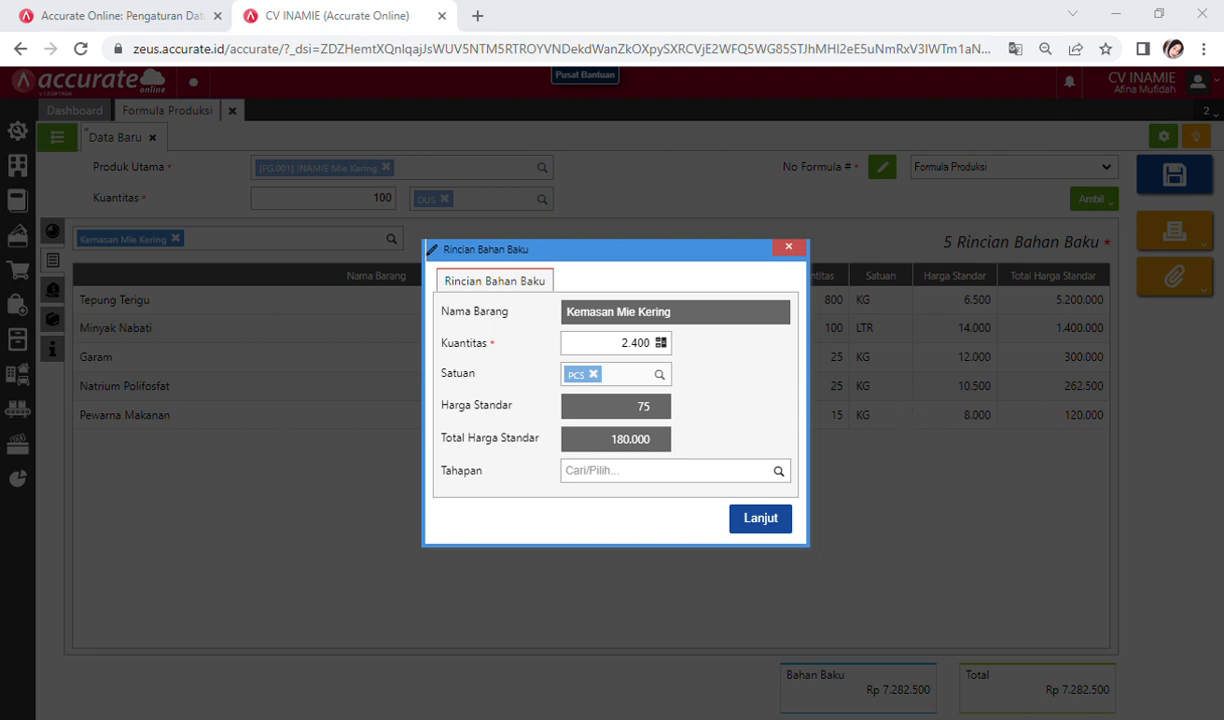
pyautogui.click(659, 476)
pyautogui.write('pac')
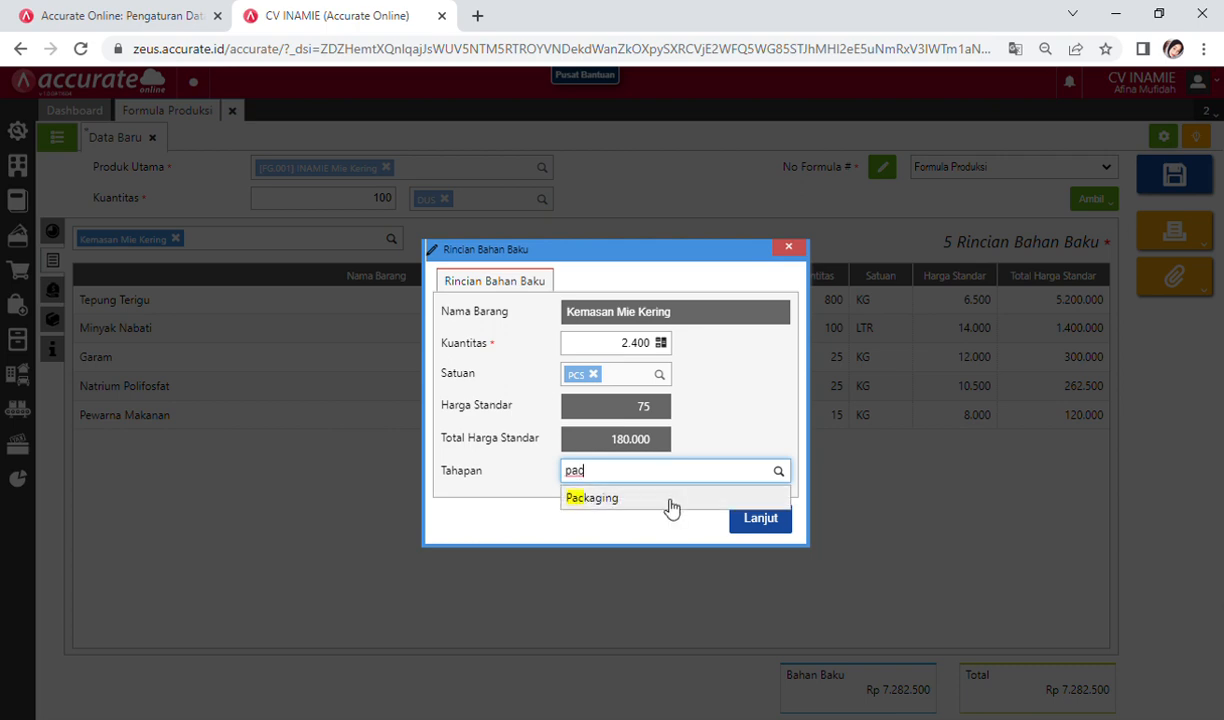
pyautogui.click(670, 498)
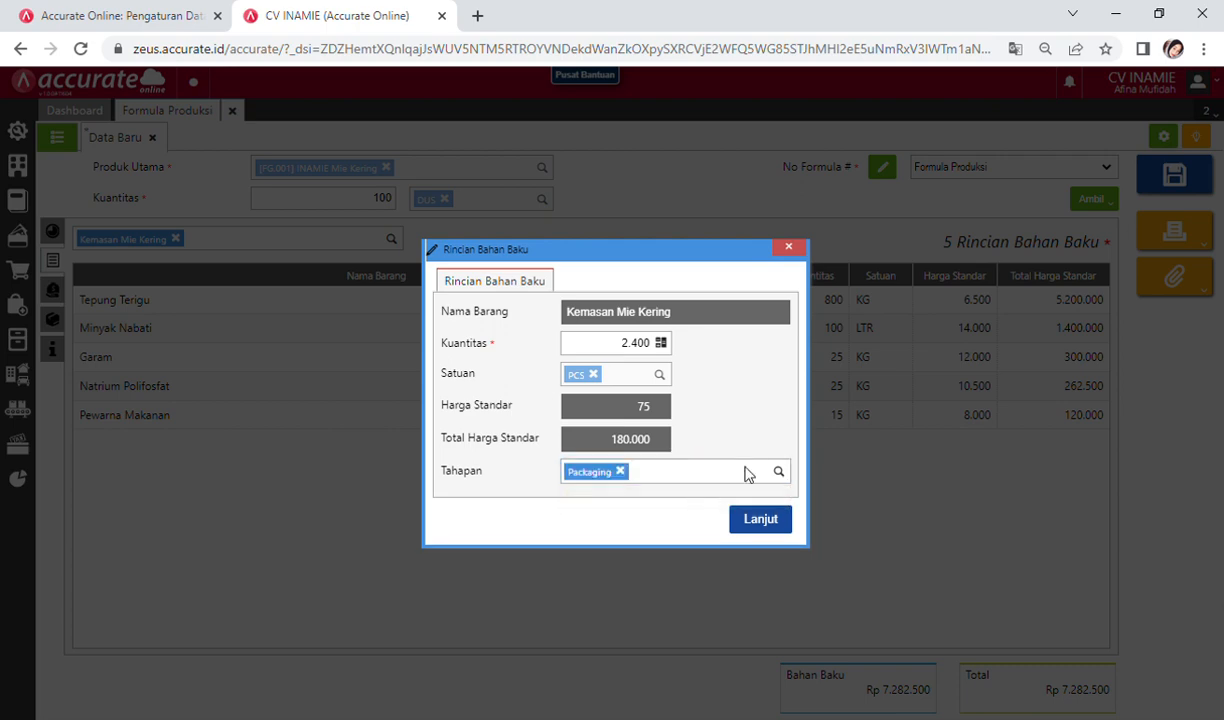
pyautogui.click(770, 522)
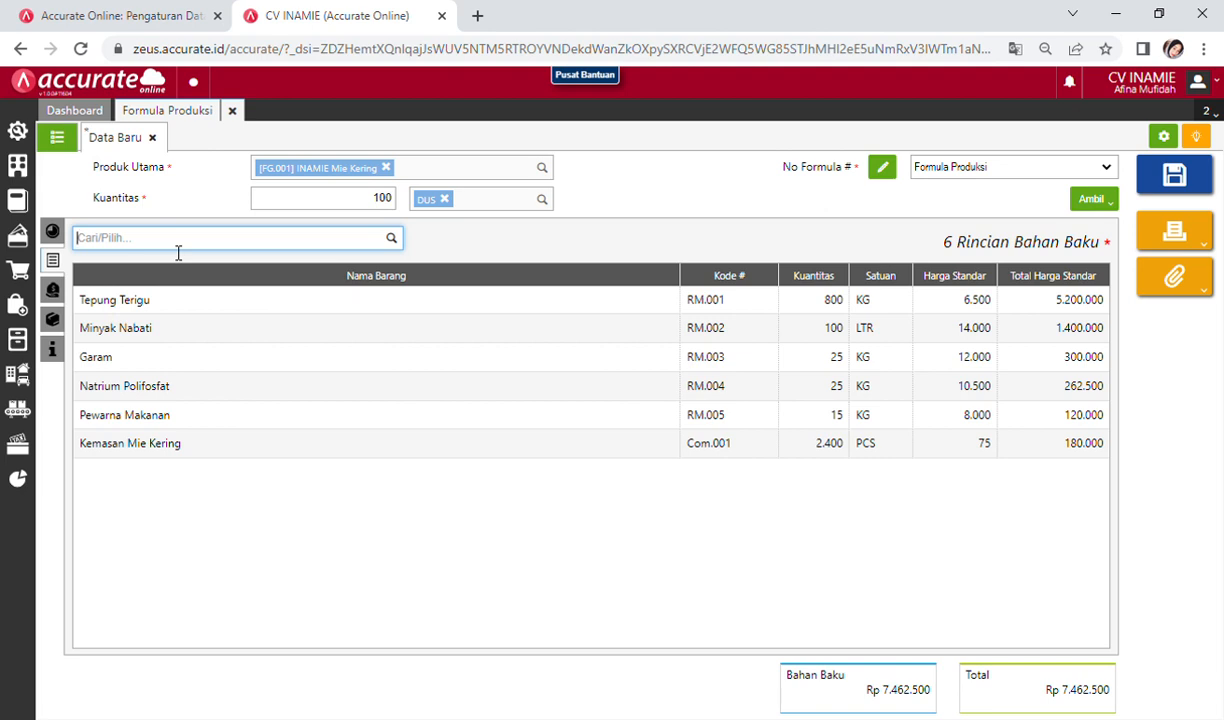
# Step: Add Kardus Mie Kering as the seventh raw material: 100 DUS at the Packaging stage
pyautogui.write('kardus')
pyautogui.click(170, 264)
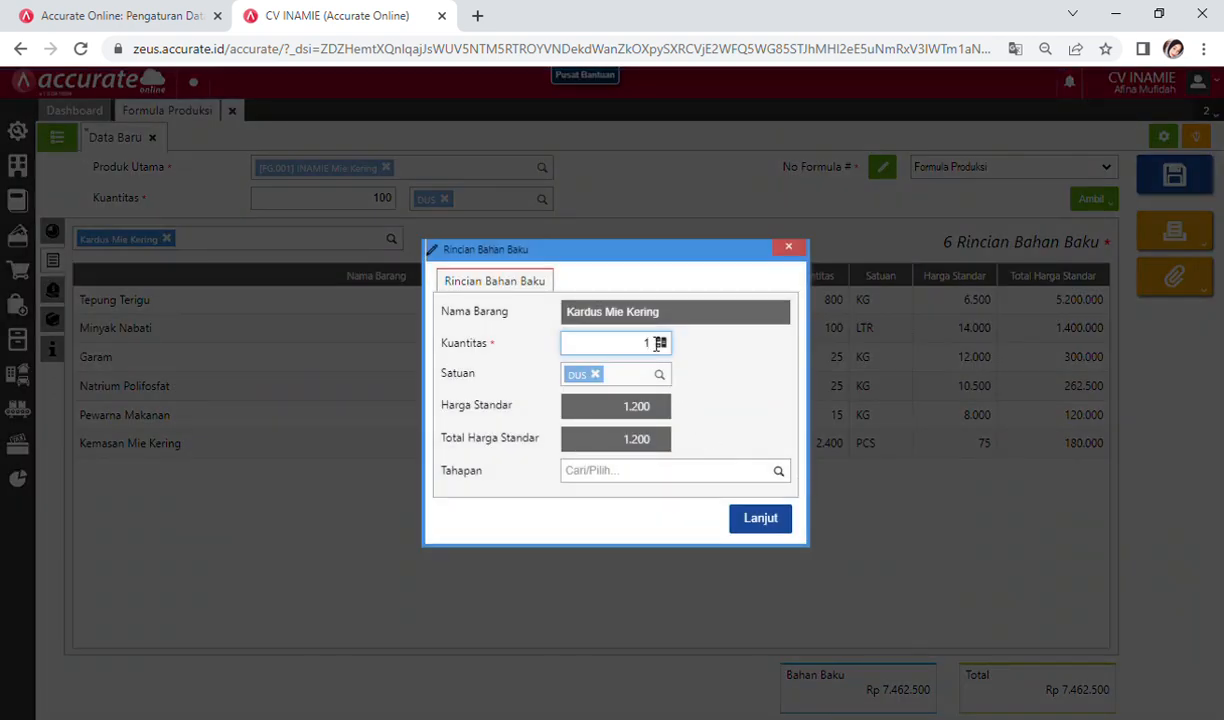
pyautogui.write('00')
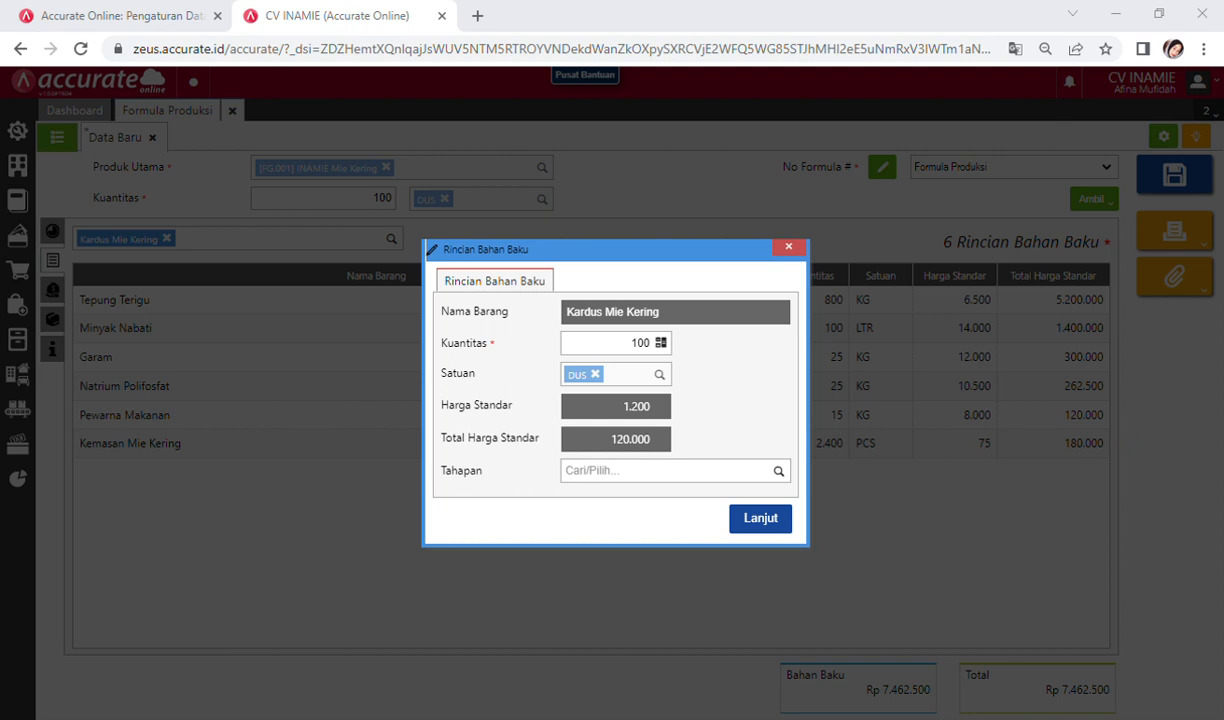
pyautogui.click(672, 471)
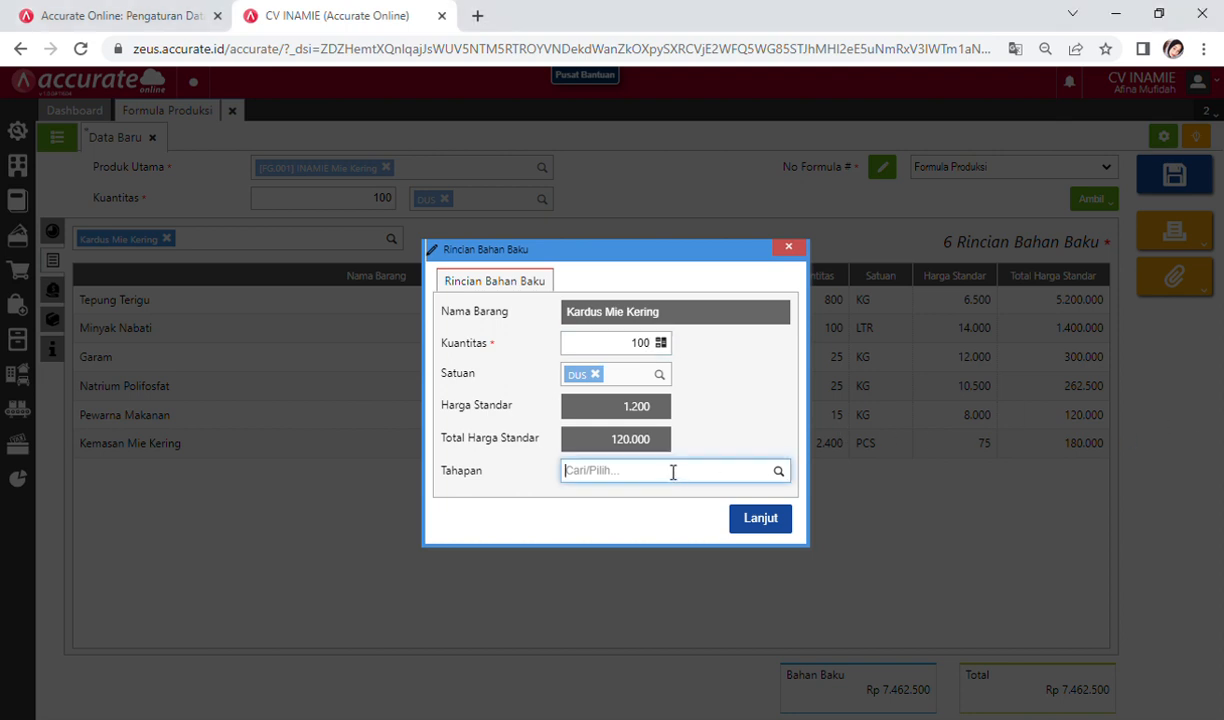
pyautogui.write('pack')
pyautogui.click(670, 497)
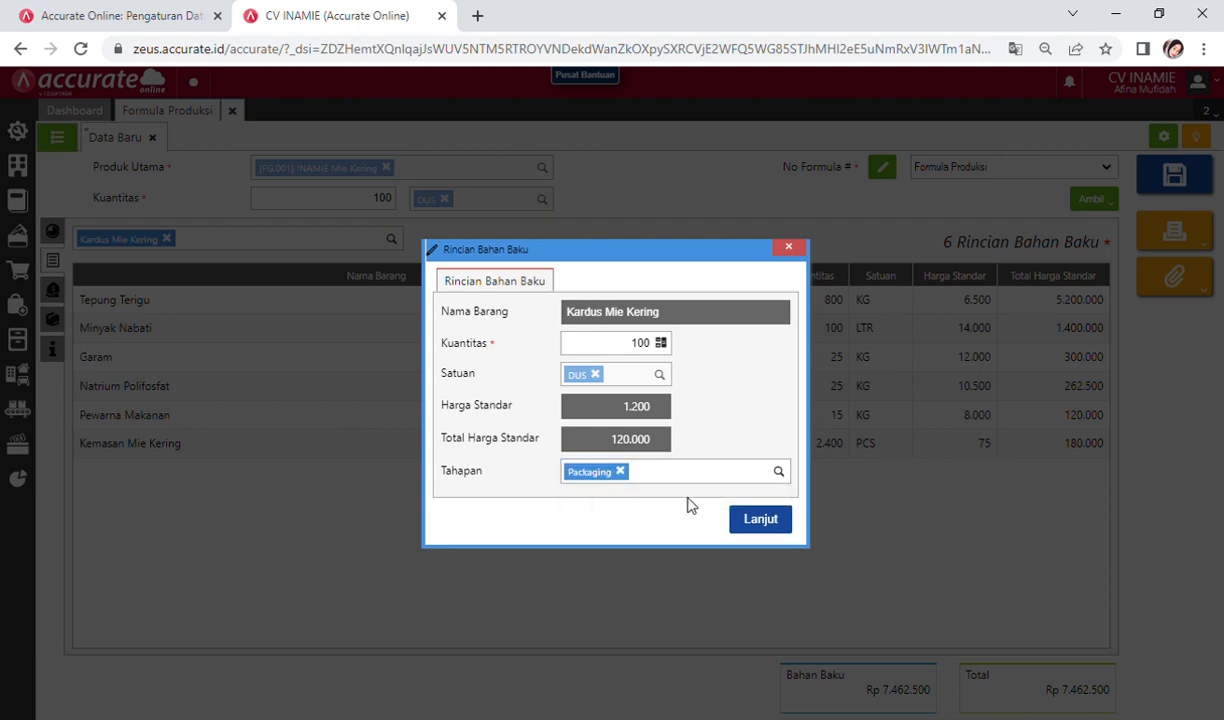
pyautogui.click(760, 519)
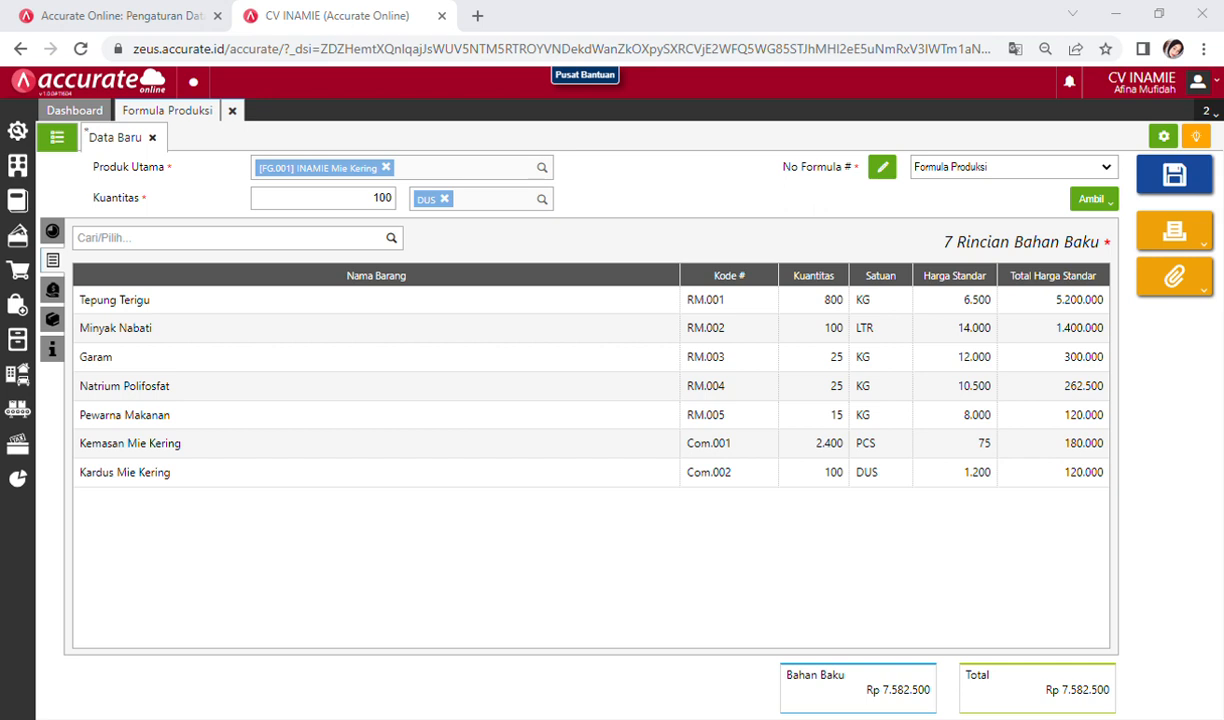
pyautogui.click(1119, 386)
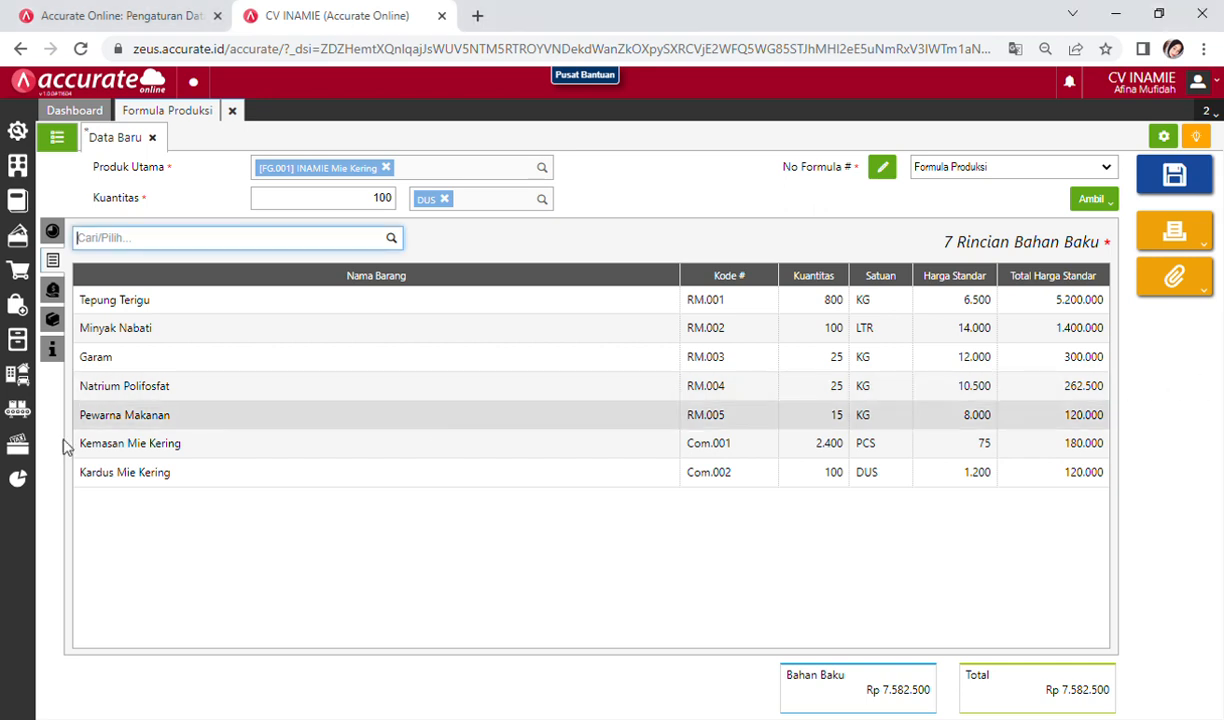
# Step: Add Upah Tenaga Kerja (800.000) and Overhead Pabrik (200.000) as formula cost lines
pyautogui.click(53, 291)
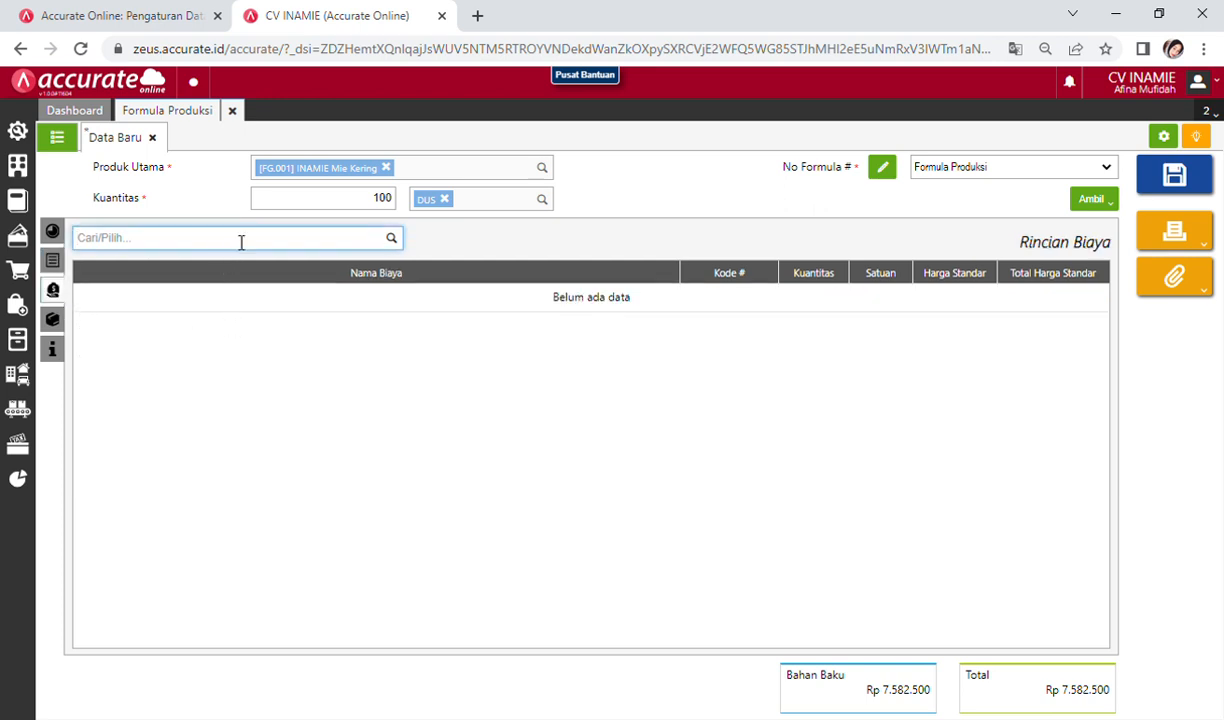
pyautogui.write('upah')
pyautogui.click(222, 280)
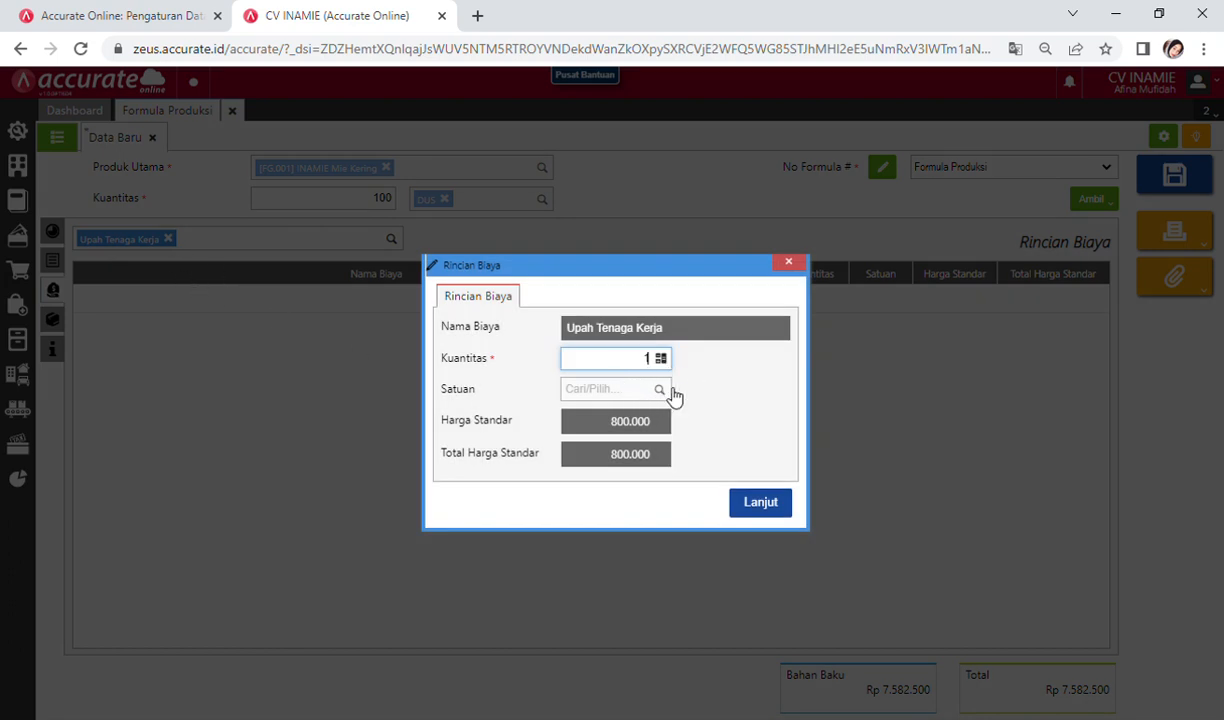
pyautogui.click(762, 510)
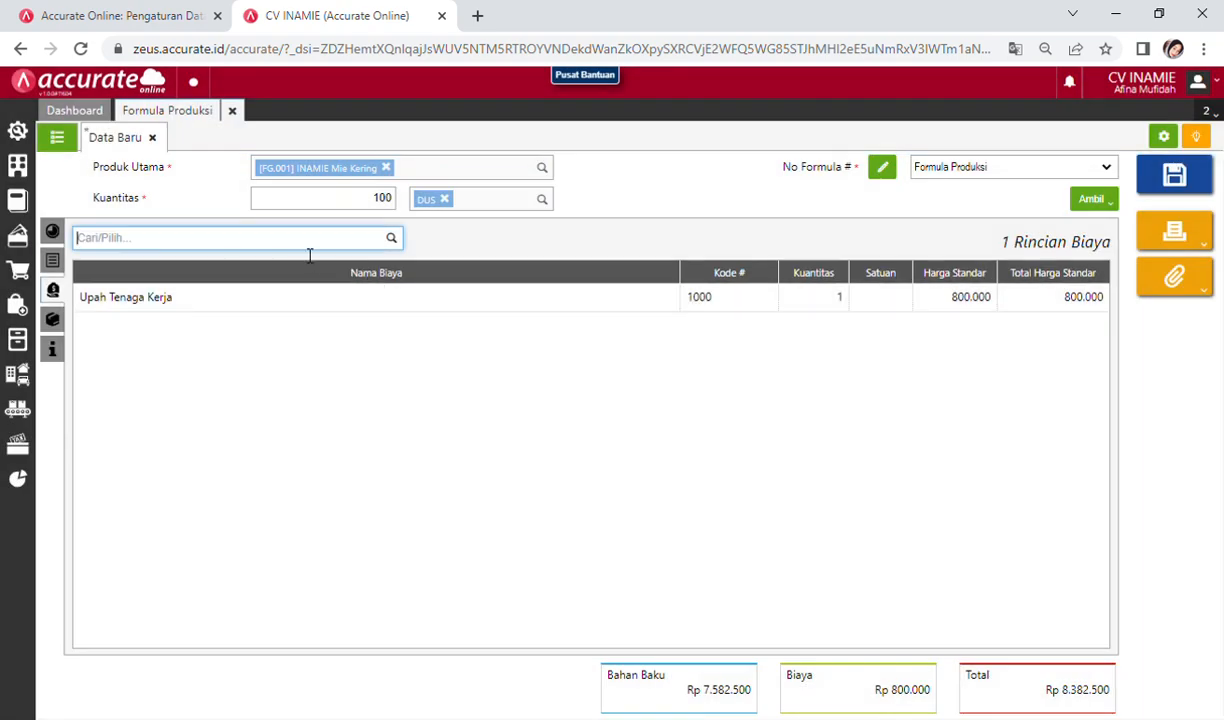
pyautogui.write('over')
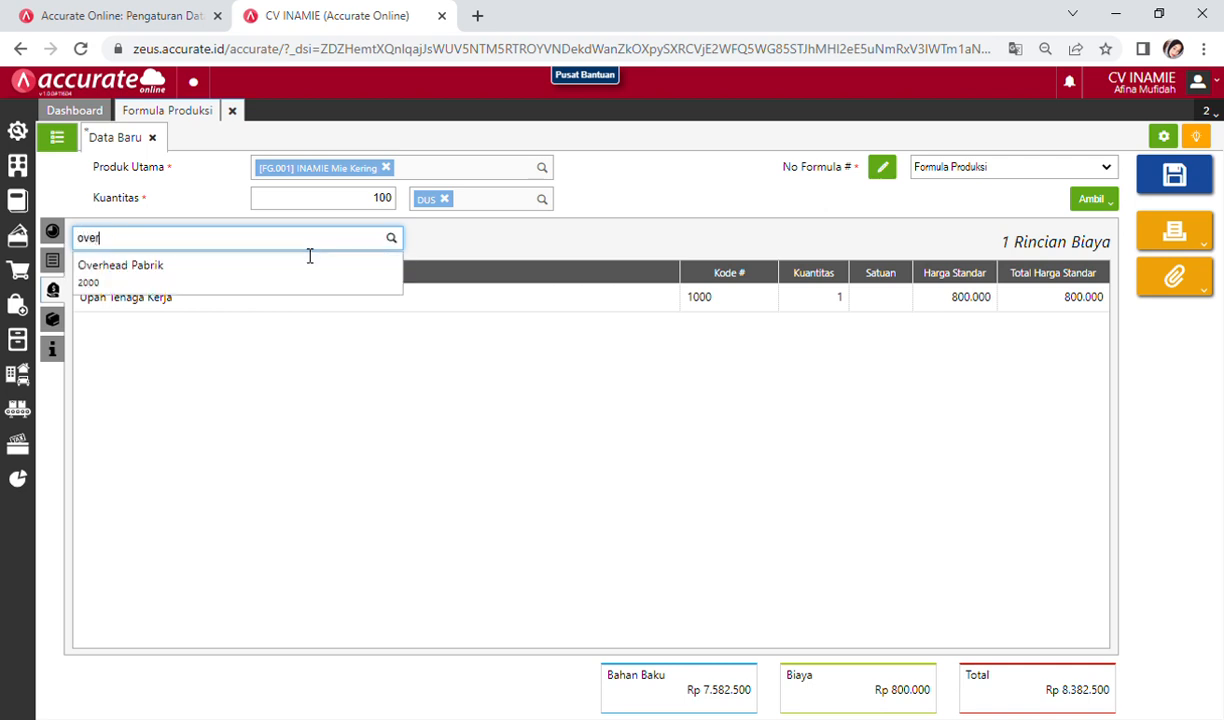
pyautogui.click(300, 280)
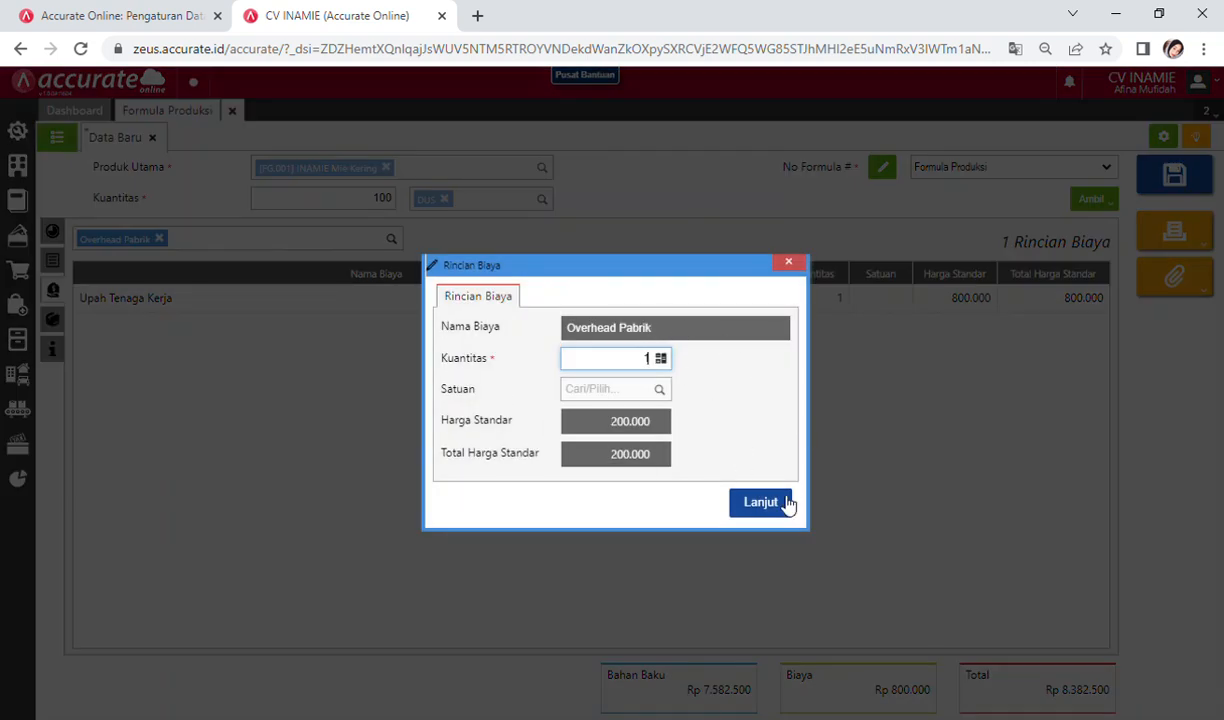
pyautogui.click(760, 503)
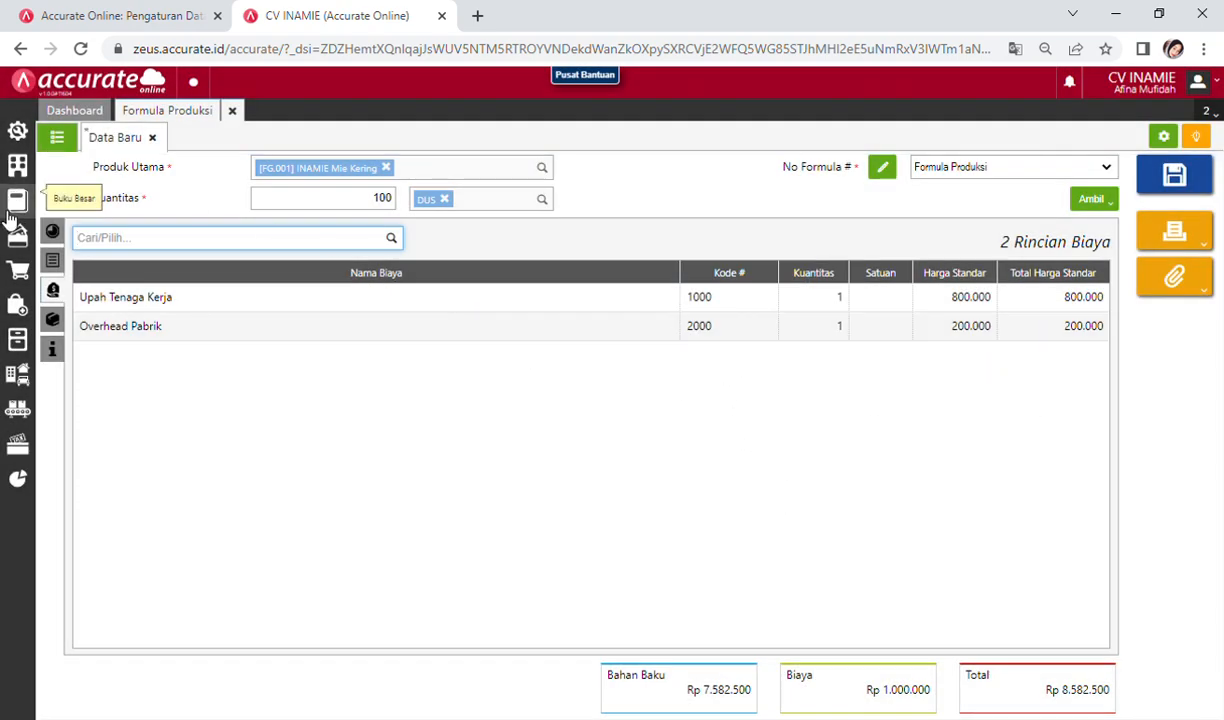
pyautogui.click(60, 263)
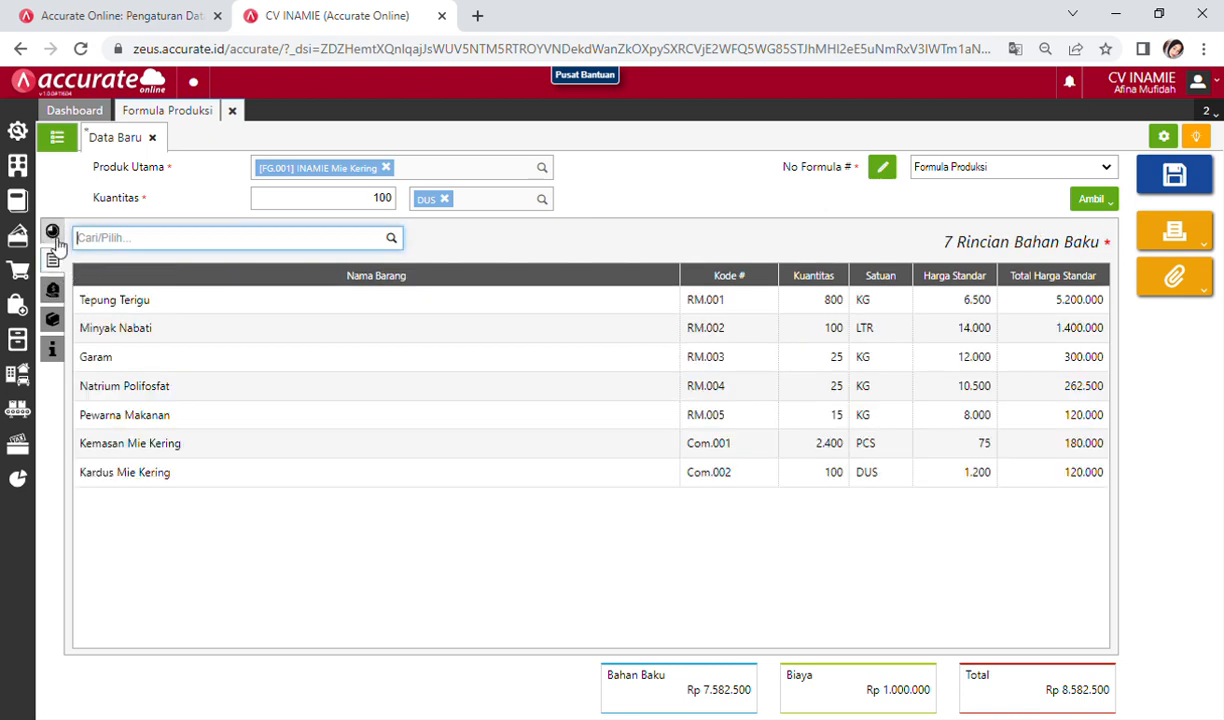
pyautogui.click(54, 236)
pyautogui.click(57, 265)
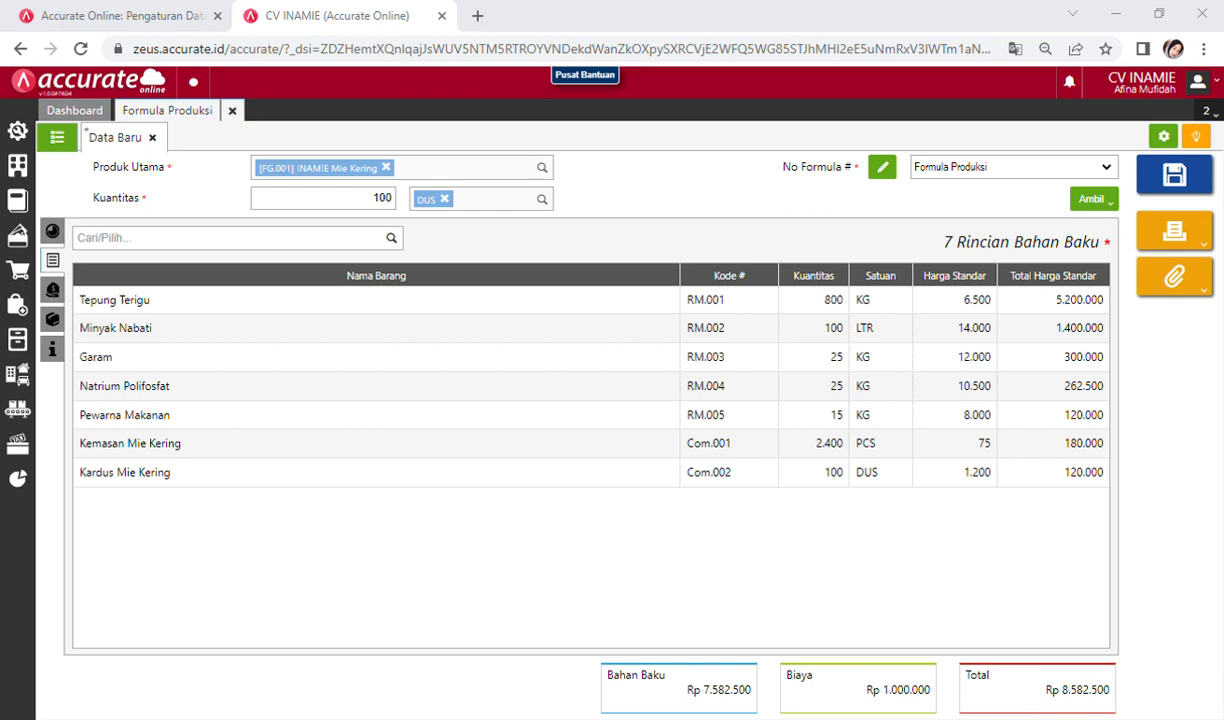
pyautogui.click(1194, 404)
pyautogui.click(1200, 394)
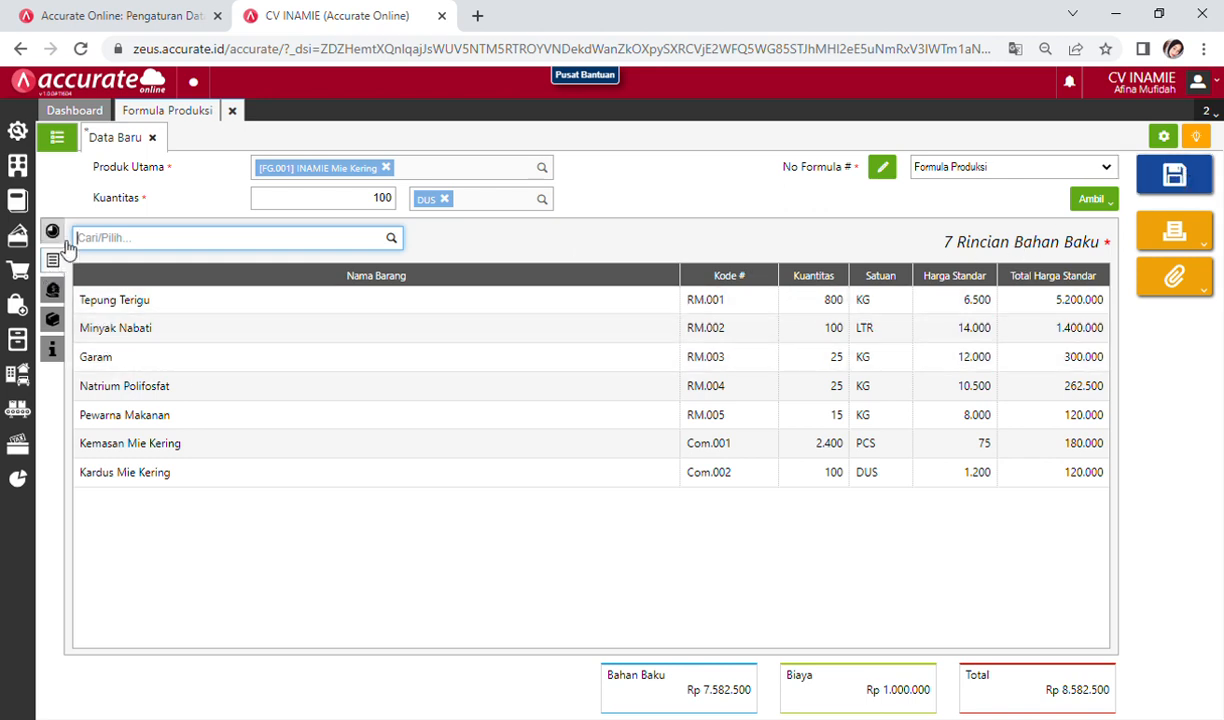
pyautogui.click(57, 288)
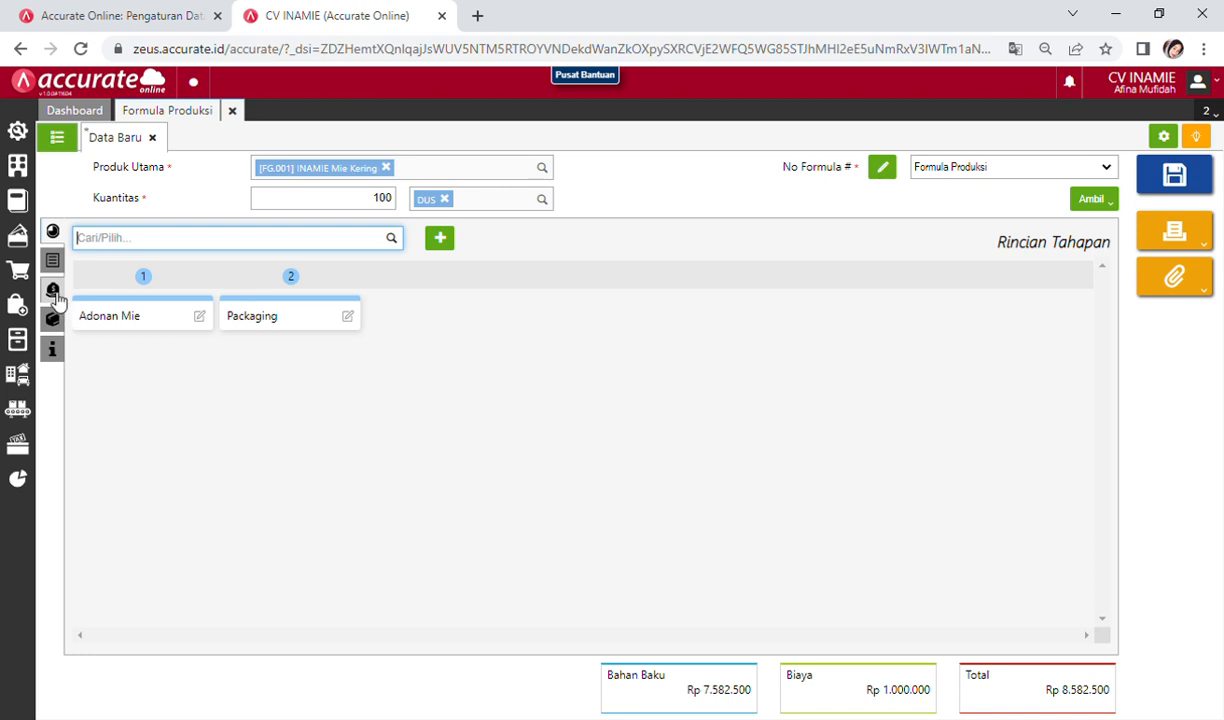
pyautogui.click(55, 290)
pyautogui.click(54, 319)
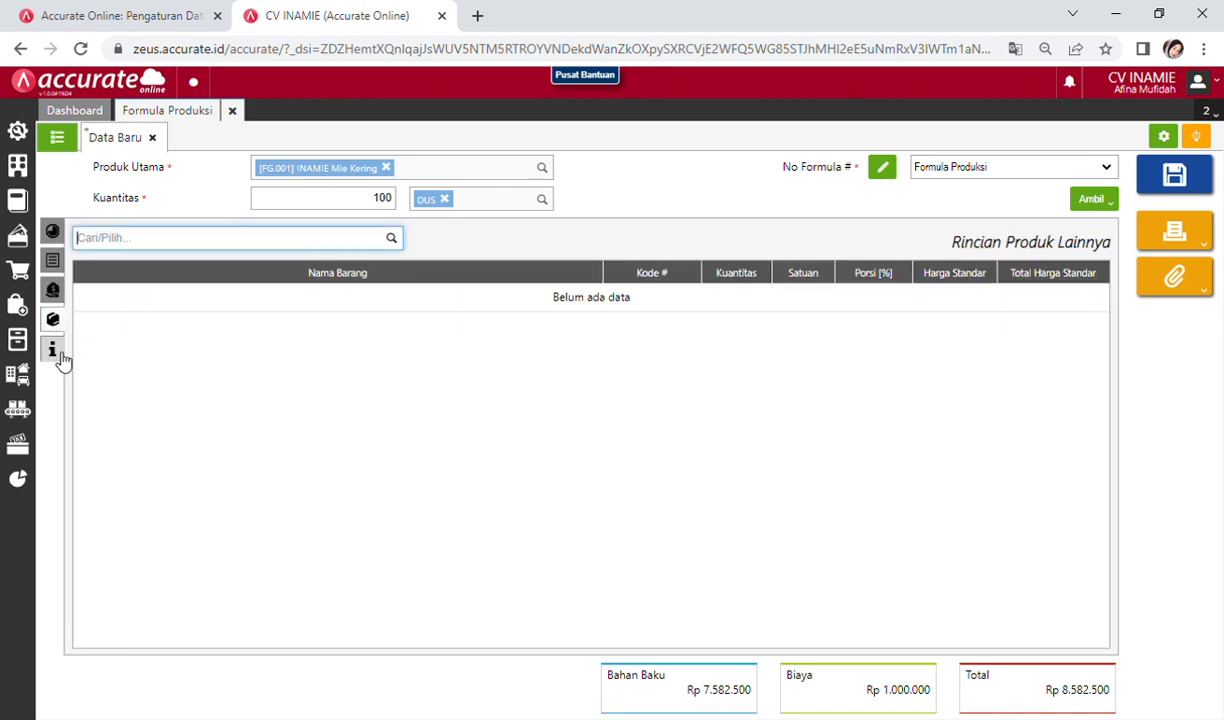
pyautogui.click(53, 349)
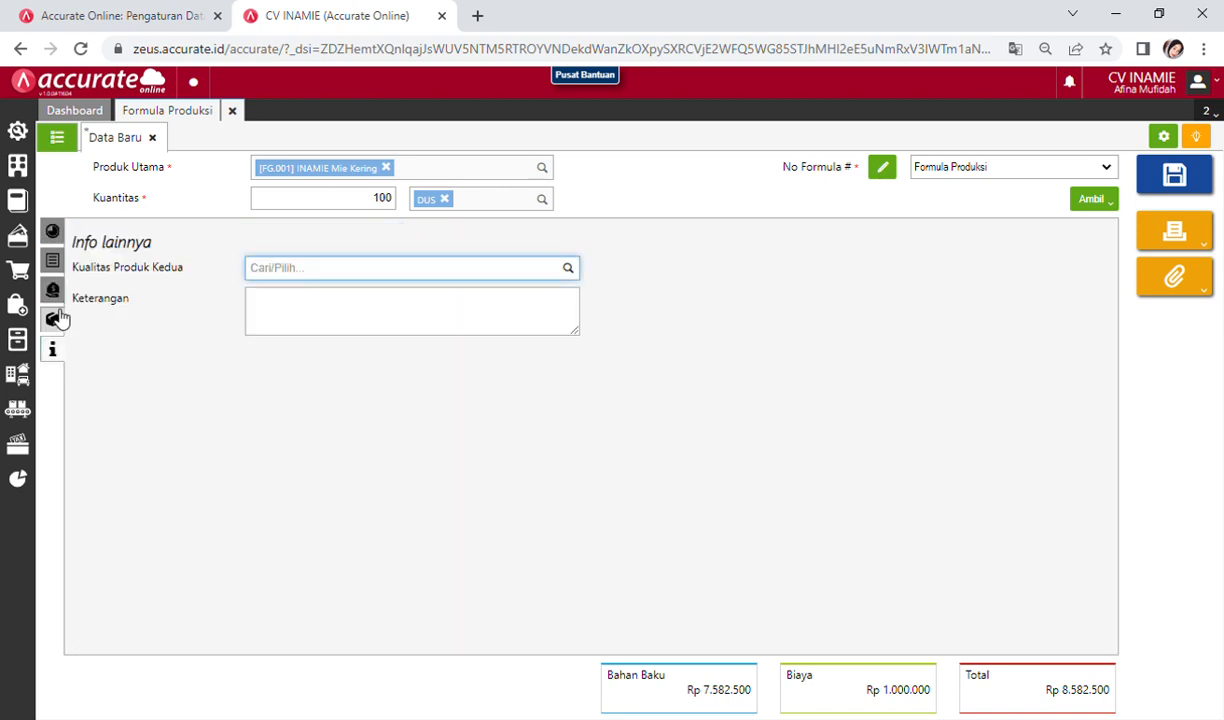
pyautogui.click(53, 319)
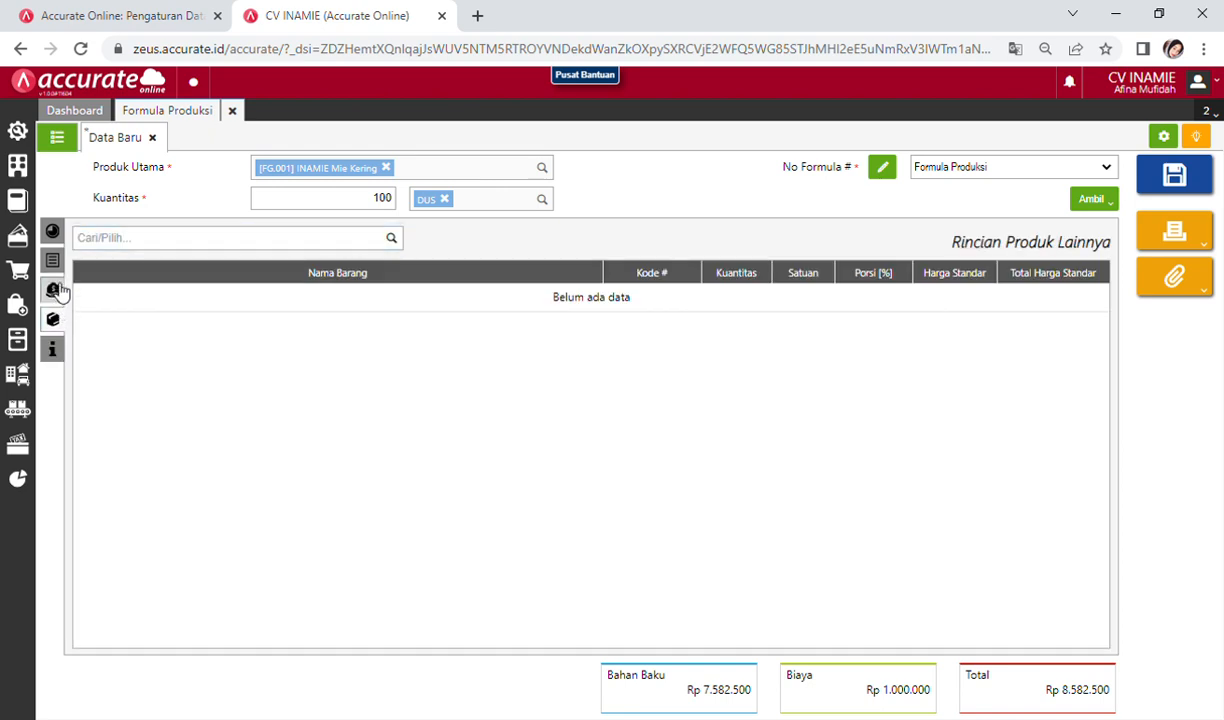
pyautogui.click(53, 290)
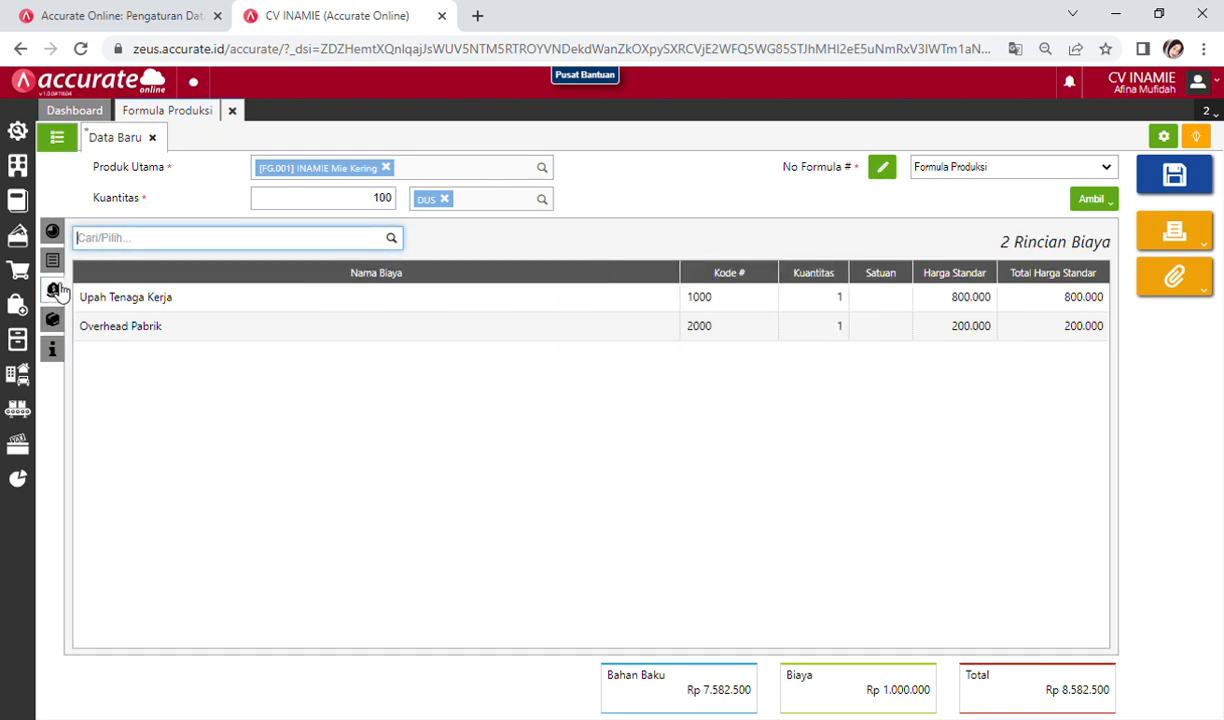
# Step: Save the INAMIE Mie Kering Formula Produksi and close its page
pyautogui.click(1186, 180)
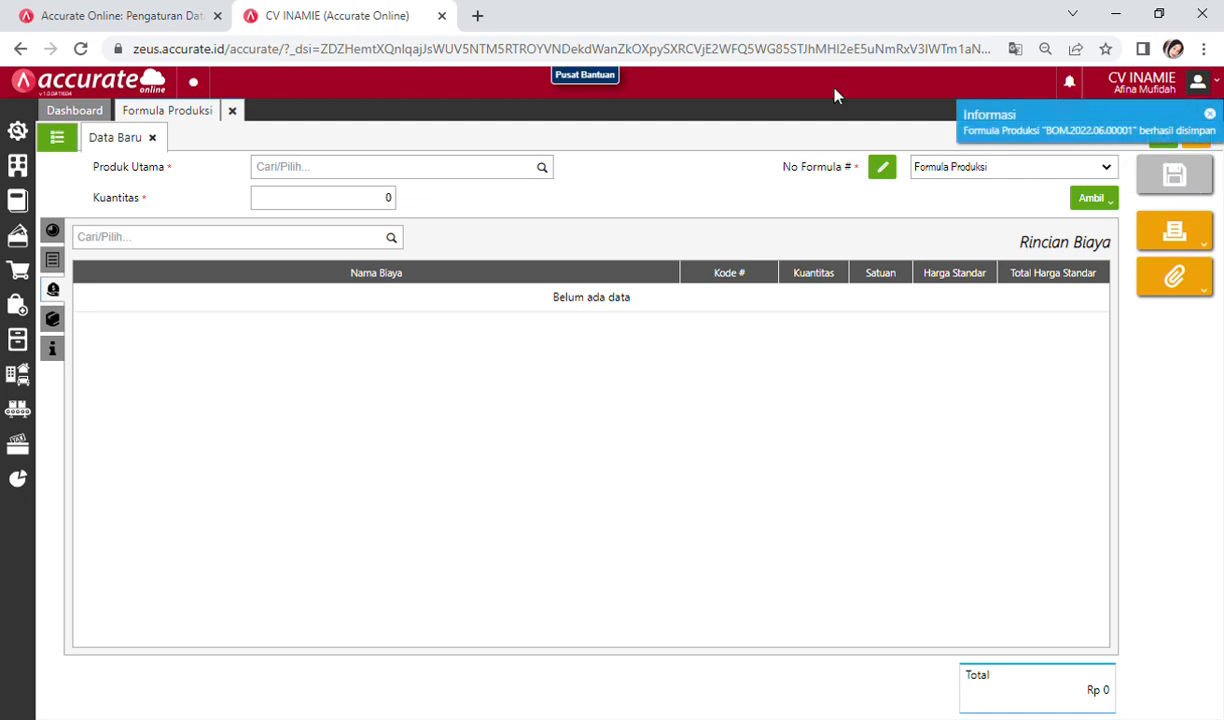
pyautogui.click(232, 111)
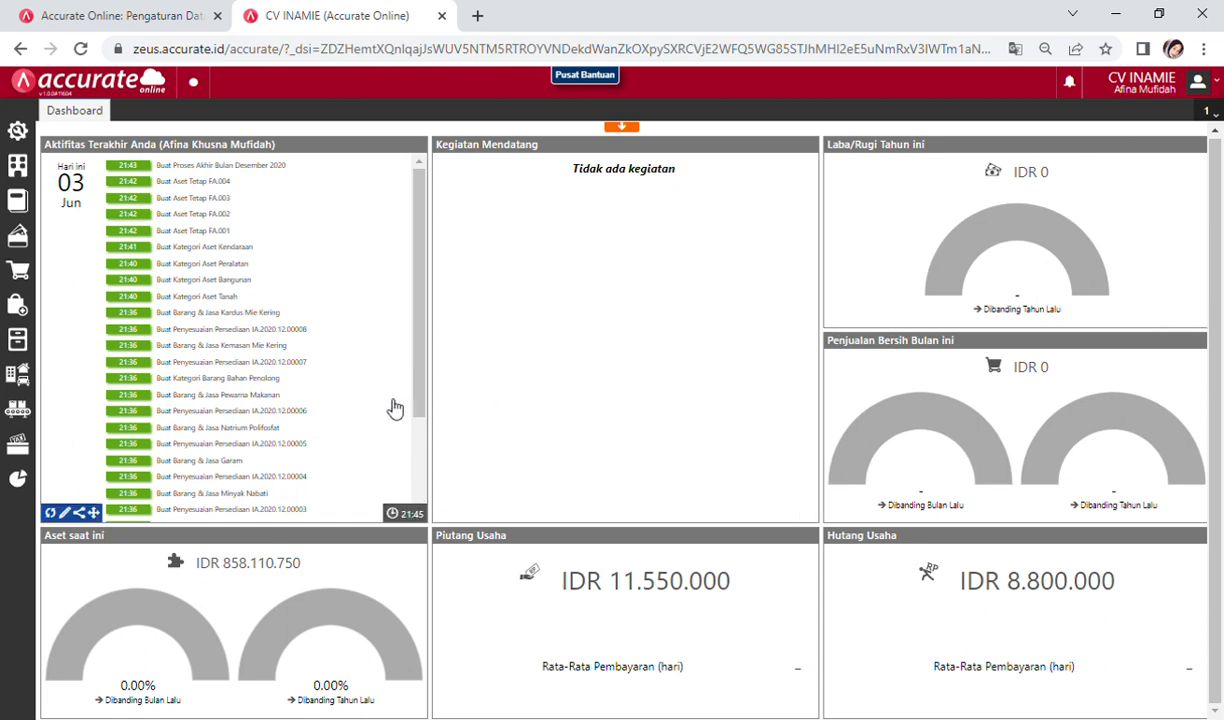
# Step: Create a new Rencana Produksi under Manufaktur and name it INAMIE
pyautogui.click(22, 410)
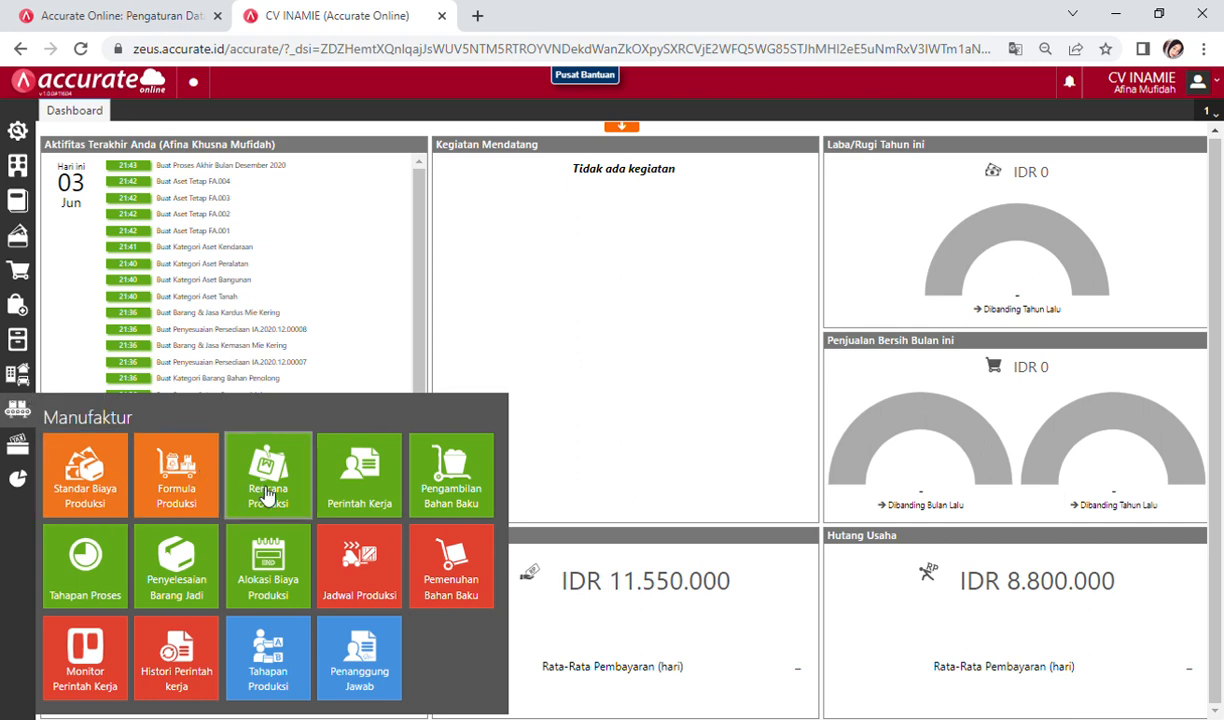
pyautogui.click(252, 466)
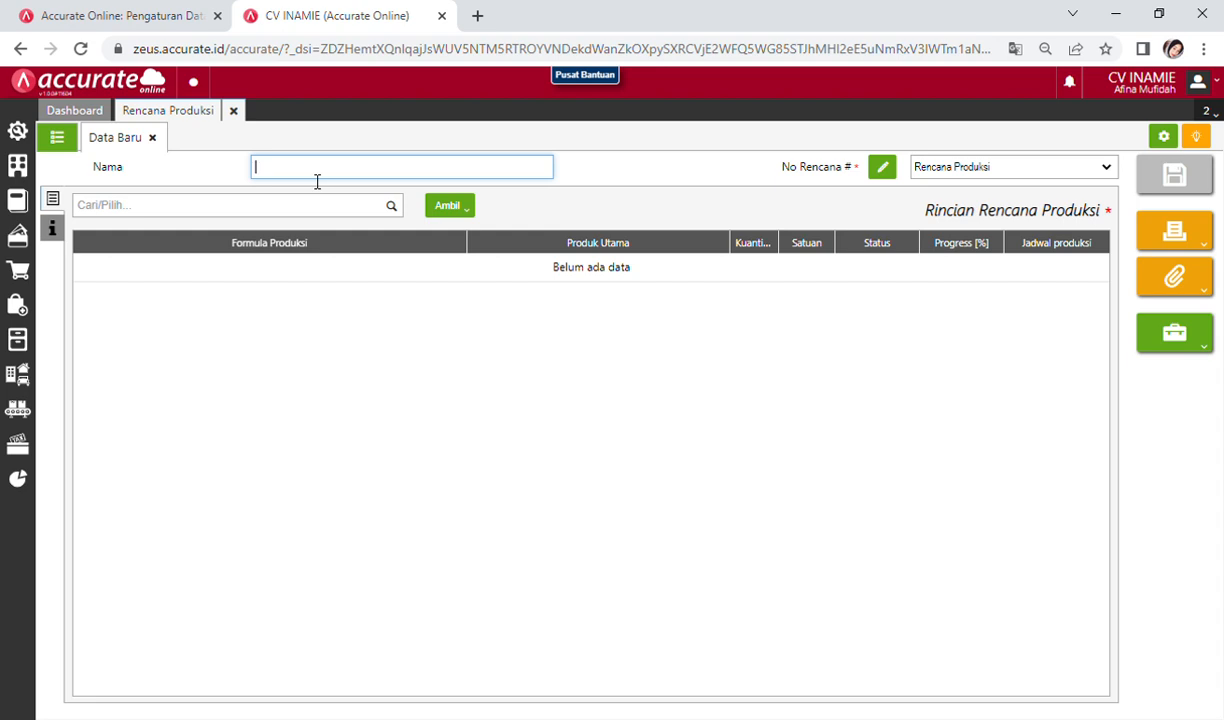
pyautogui.write('INAMIE')
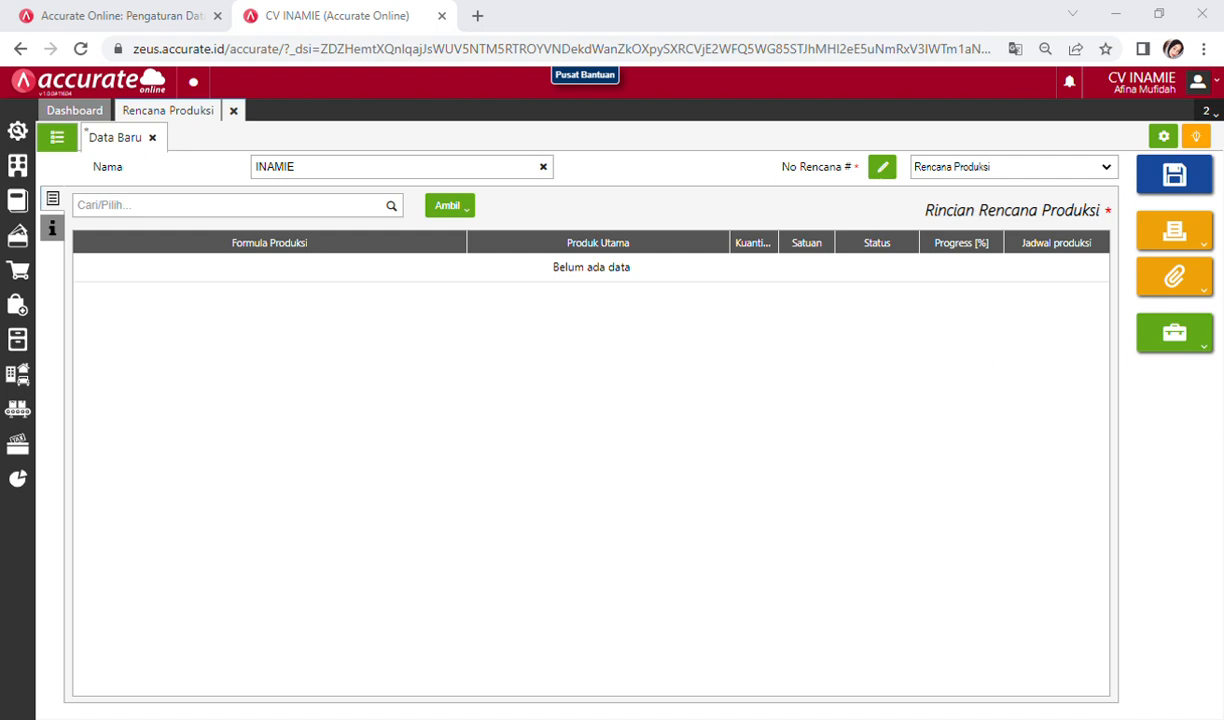
pyautogui.click(334, 172)
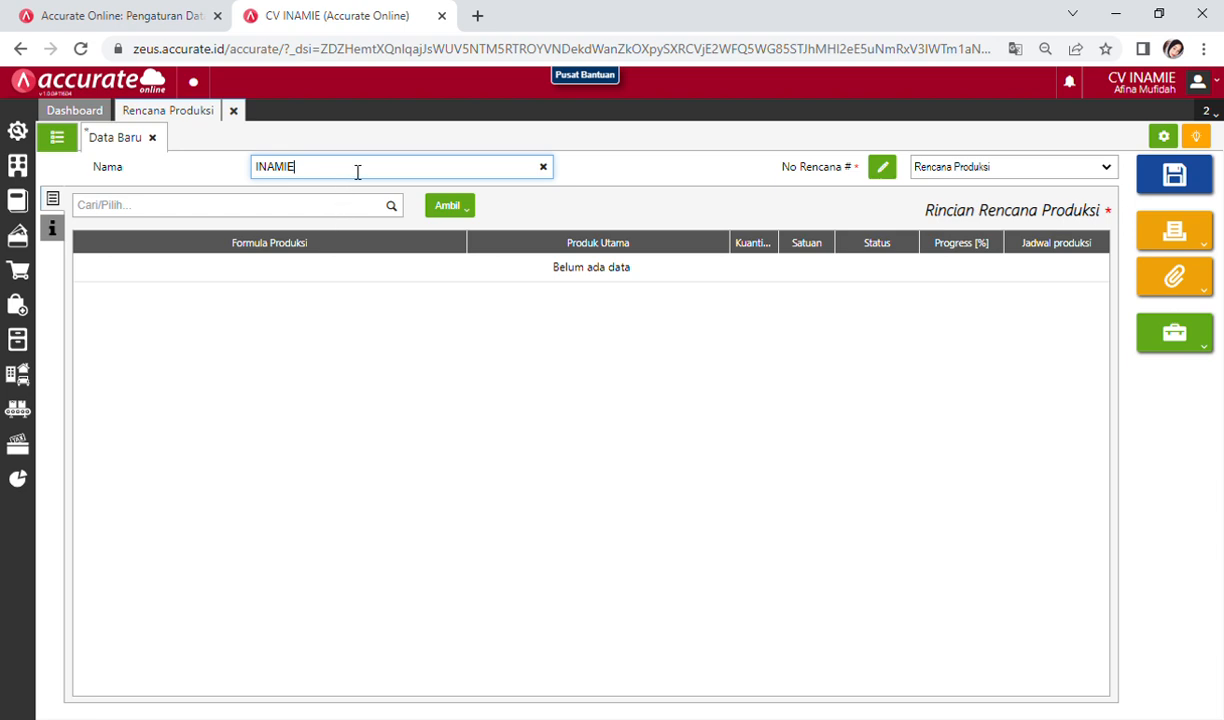
pyautogui.press('BackSpace')
pyautogui.press('BackSpace')
pyautogui.press('BackSpace')
pyautogui.press('BackSpace')
pyautogui.press('BackSpace')
pyautogui.press('BackSpace')
pyautogui.write('in')
pyautogui.press('BackSpace')
pyautogui.press('BackSpace')
pyautogui.write('INAMIE')
pyautogui.doubleClick(357, 172)
pyautogui.click(297, 207)
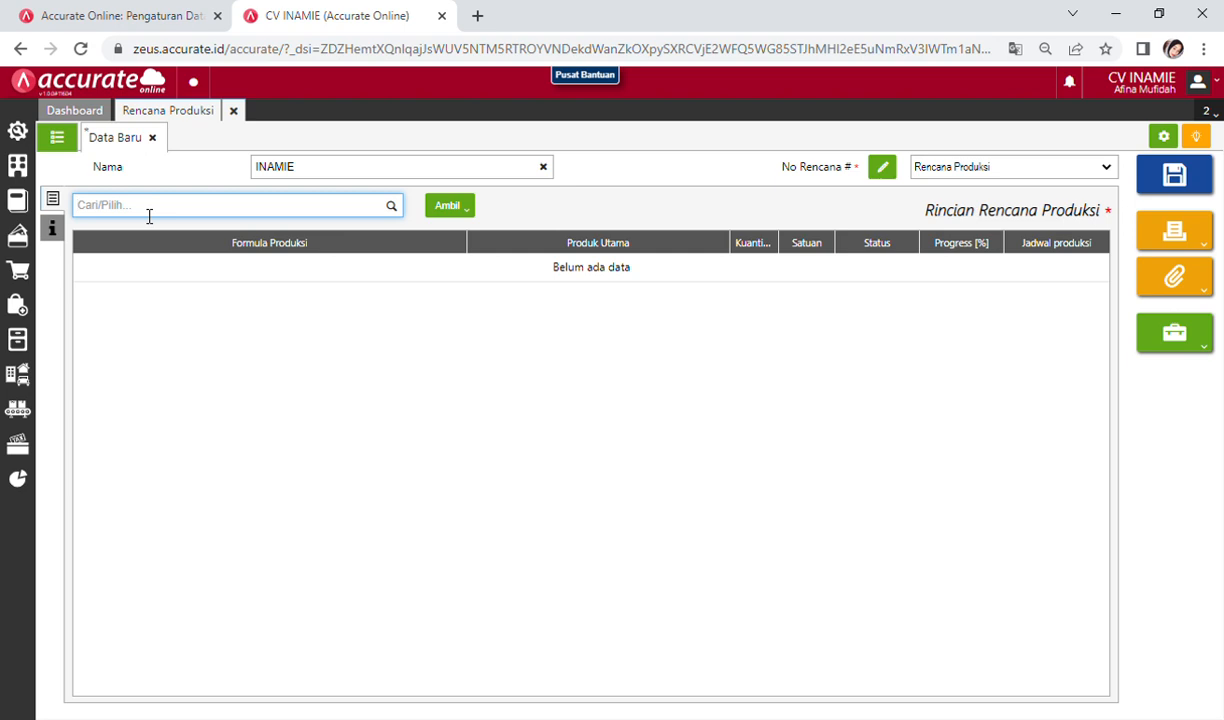
# Step: Add formula BOM.2022.06.00001 for INAMIE Mie Kering, 100 DUS, scheduled 25/01/2021 to 25/01/2021
pyautogui.write('INnam')
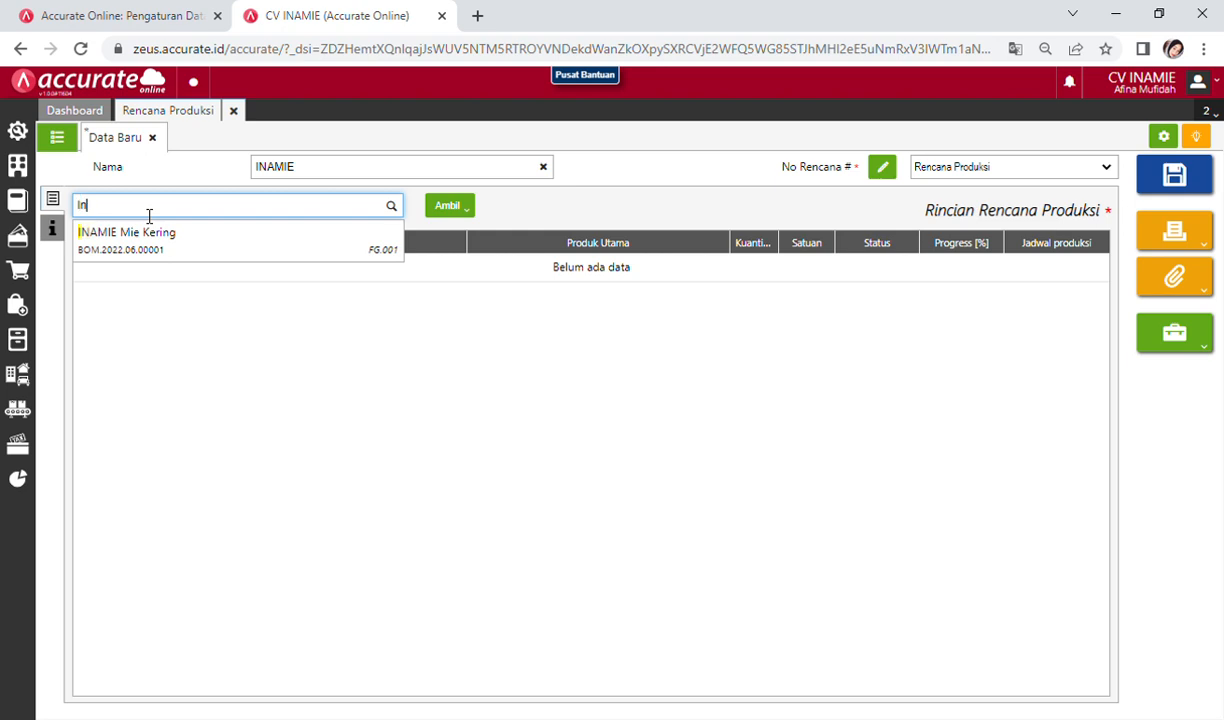
pyautogui.click(148, 254)
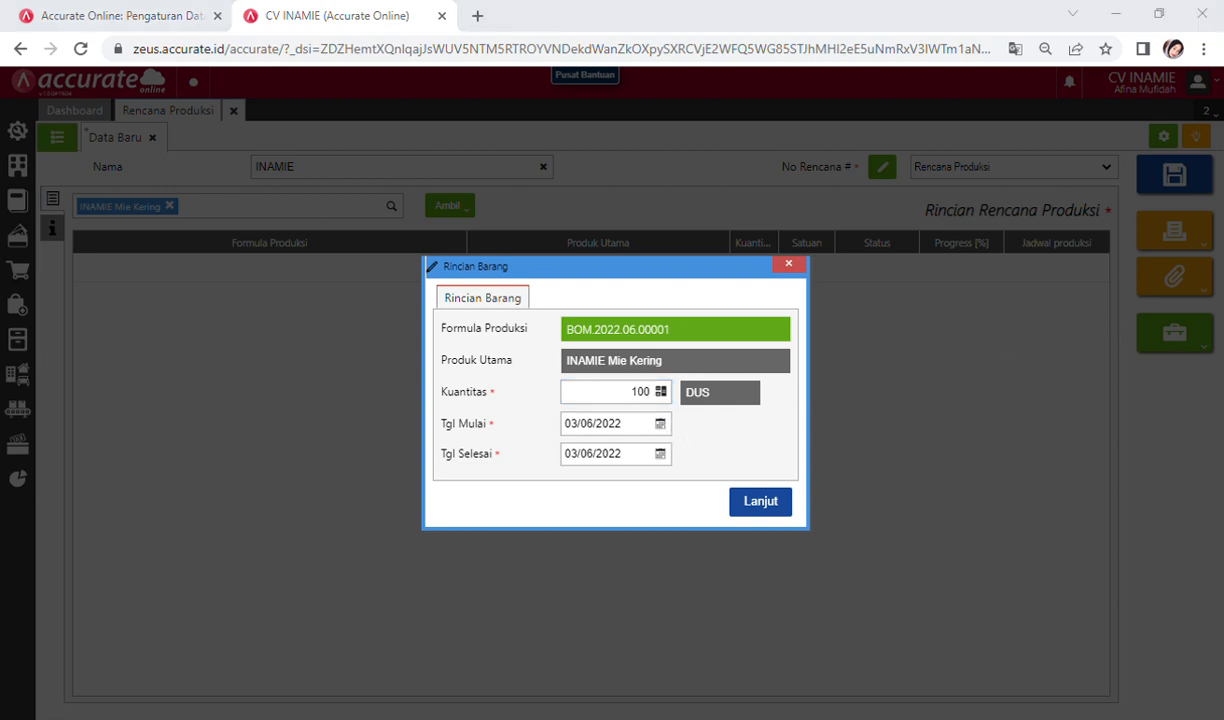
pyautogui.click(662, 424)
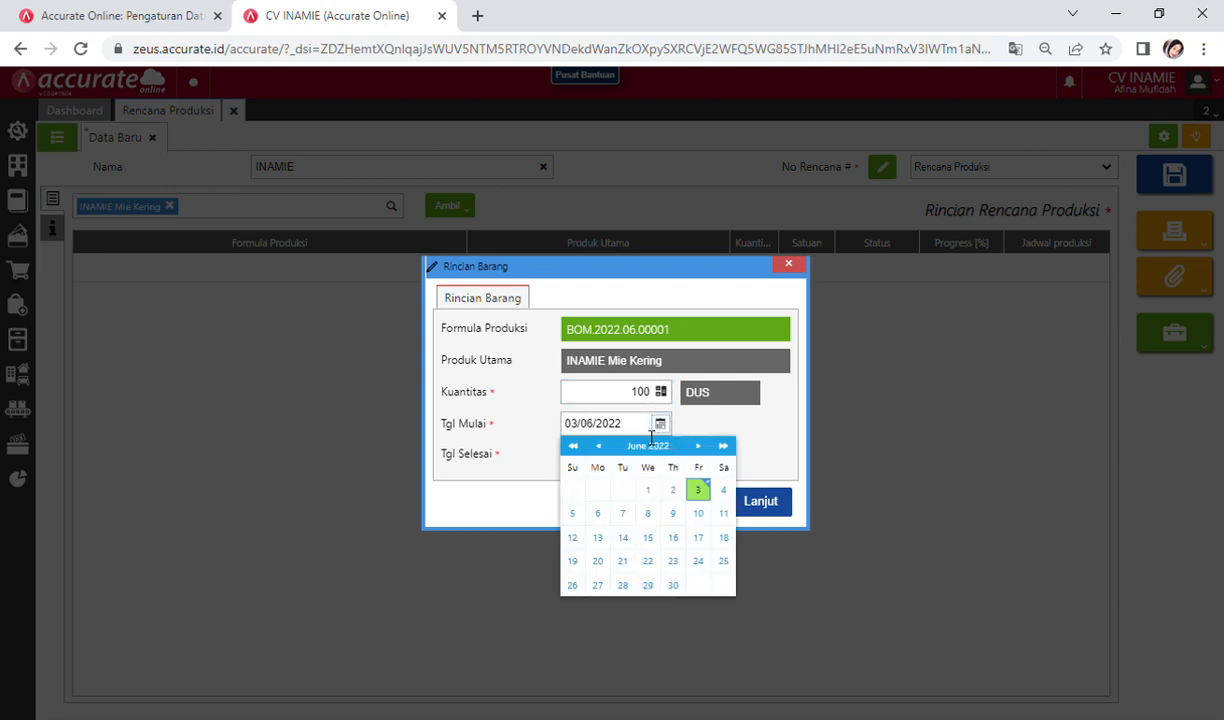
pyautogui.click(651, 430)
pyautogui.write('25/')
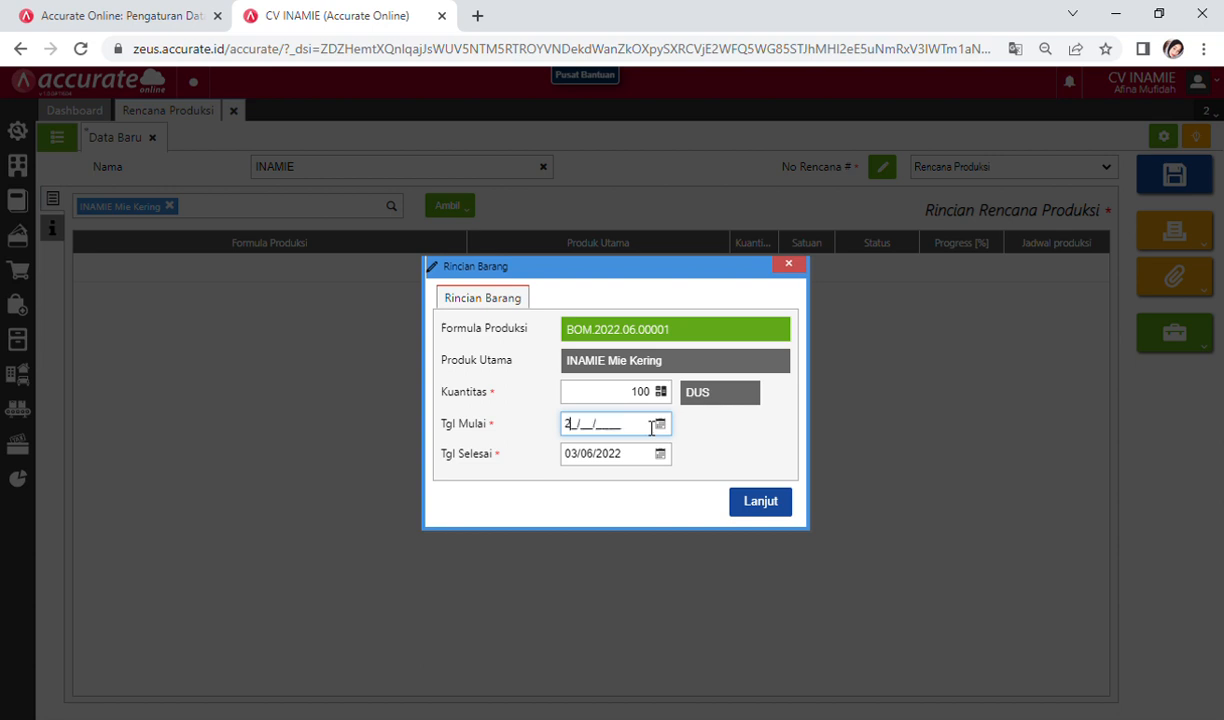
pyautogui.write('01/2021')
pyautogui.click(635, 456)
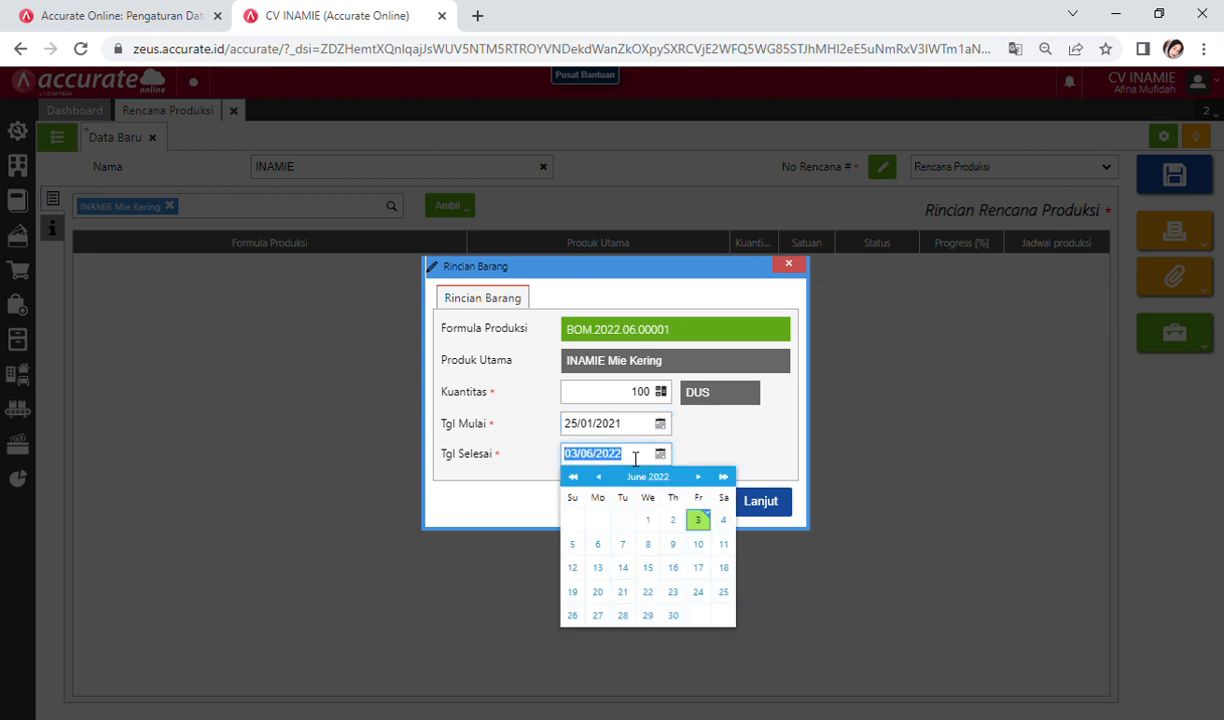
pyautogui.write('25/01/2021')
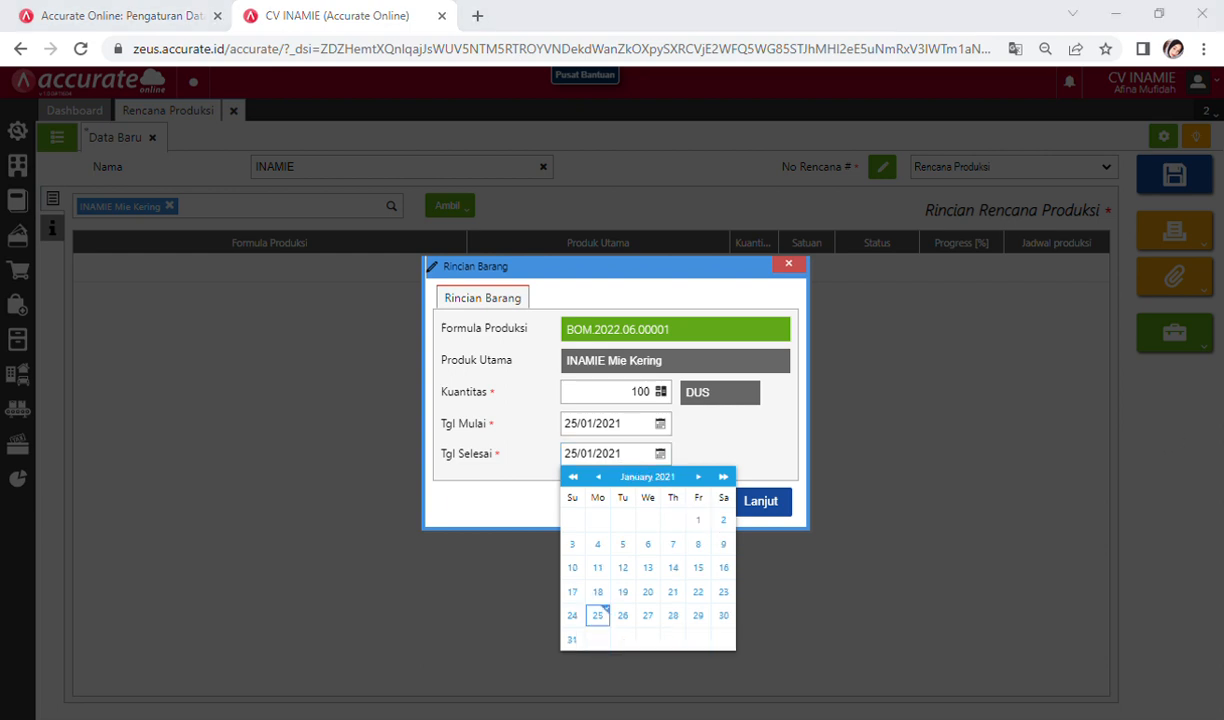
pyautogui.click(572, 448)
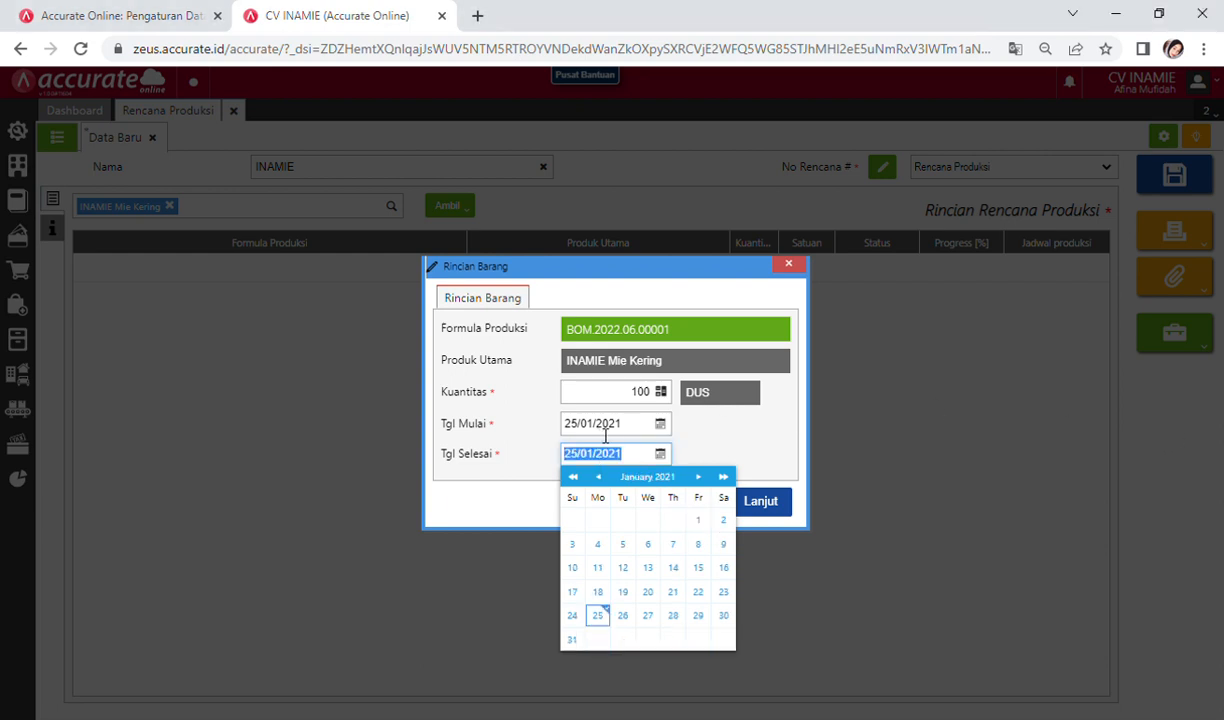
pyautogui.click(695, 455)
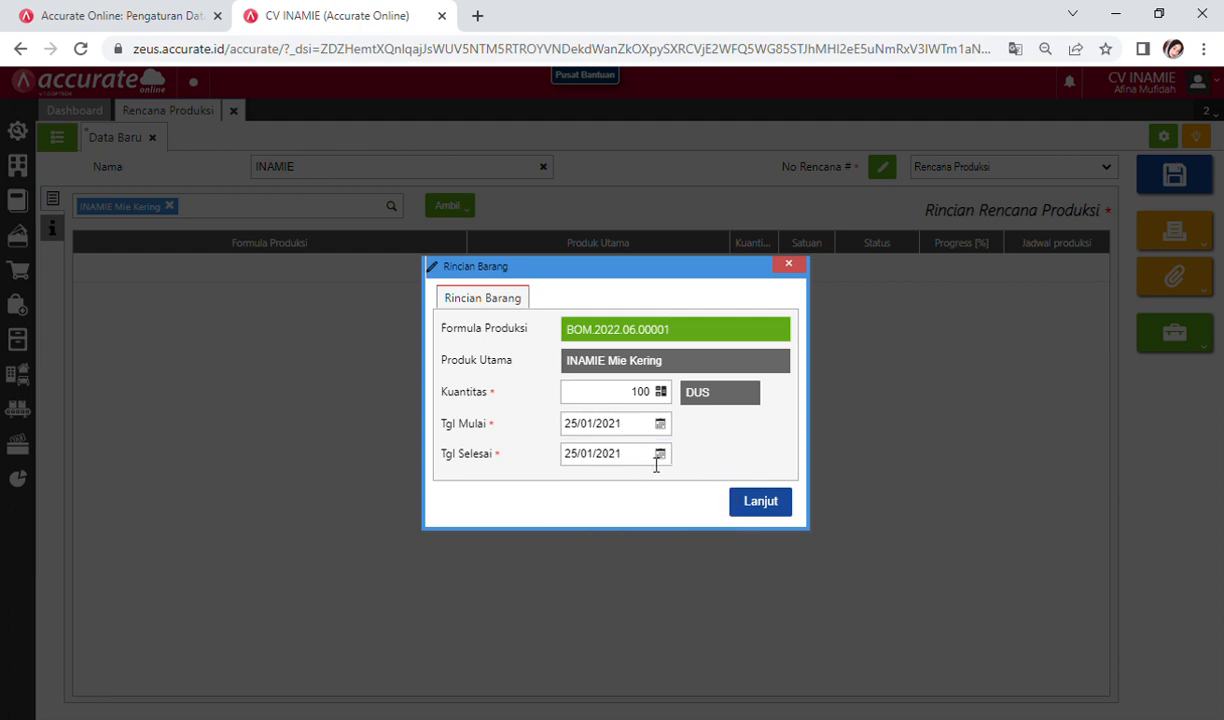
pyautogui.click(759, 503)
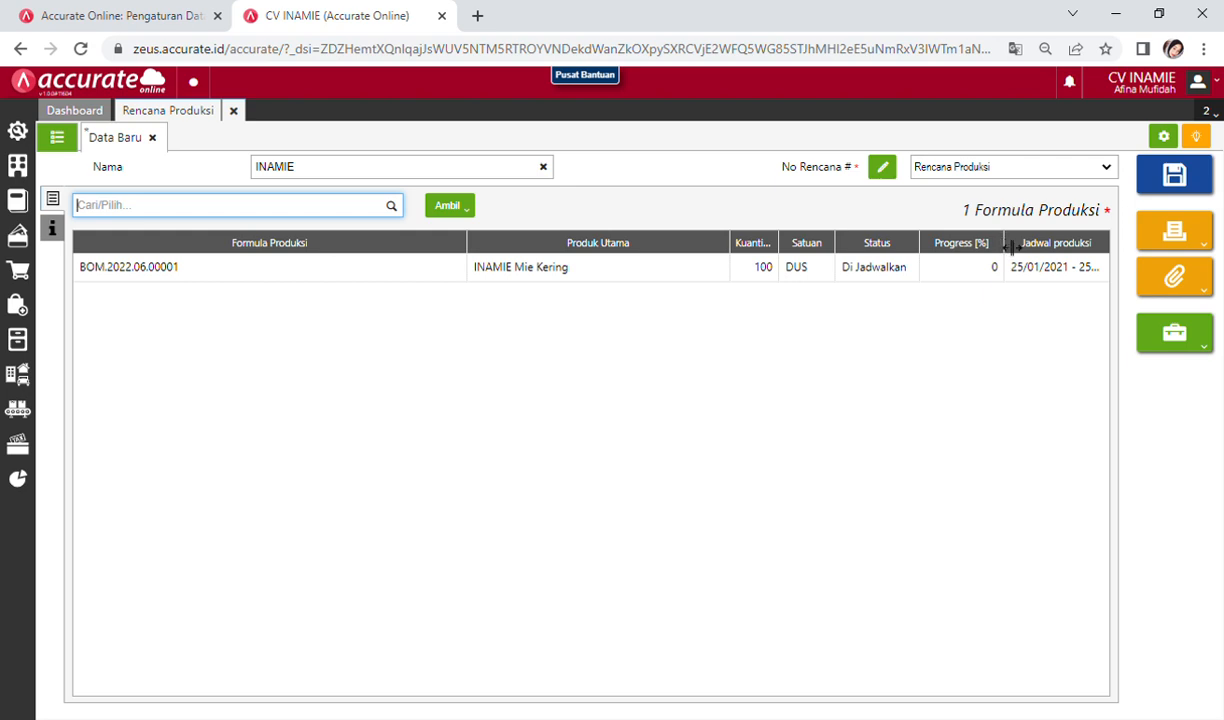
# Step: Narrow the Progress [%] column so Jadwal produksi shows 25/01/2021 - 25/01/2021 in full
pyautogui.moveTo(1005, 243); pyautogui.dragTo(962, 256)
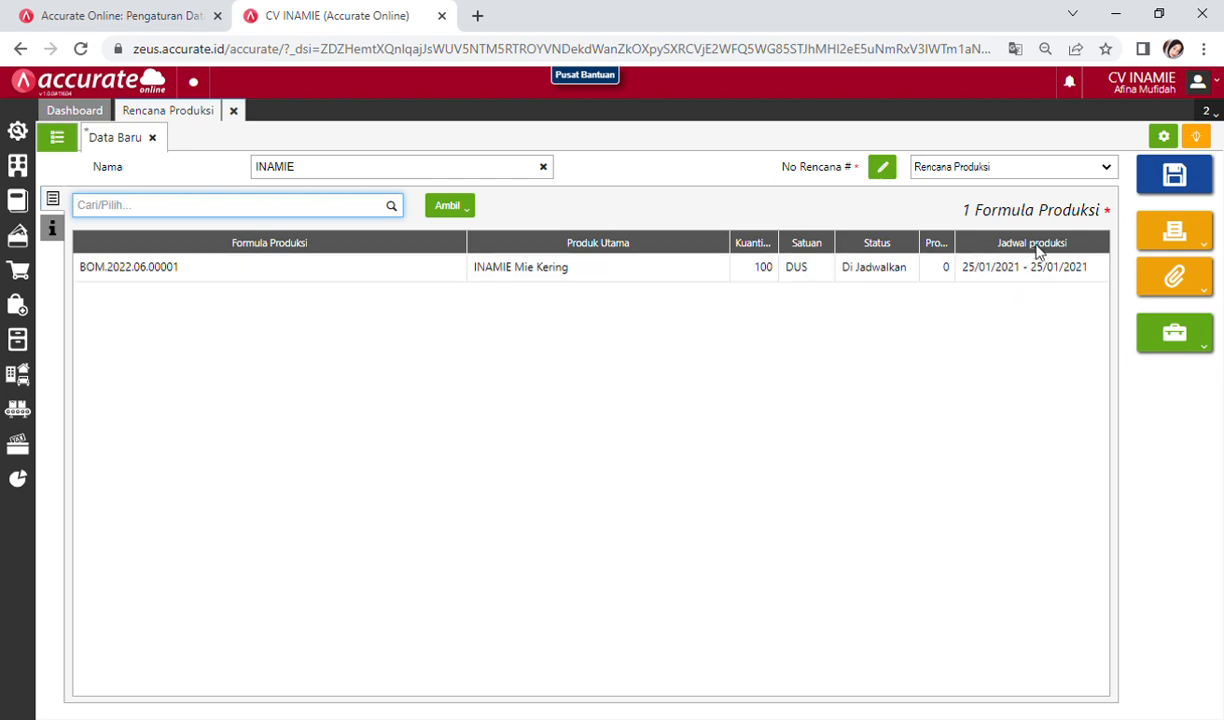
# Step: Save the INAMIE Rencana Produksi and close its tab
pyautogui.click(1174, 180)
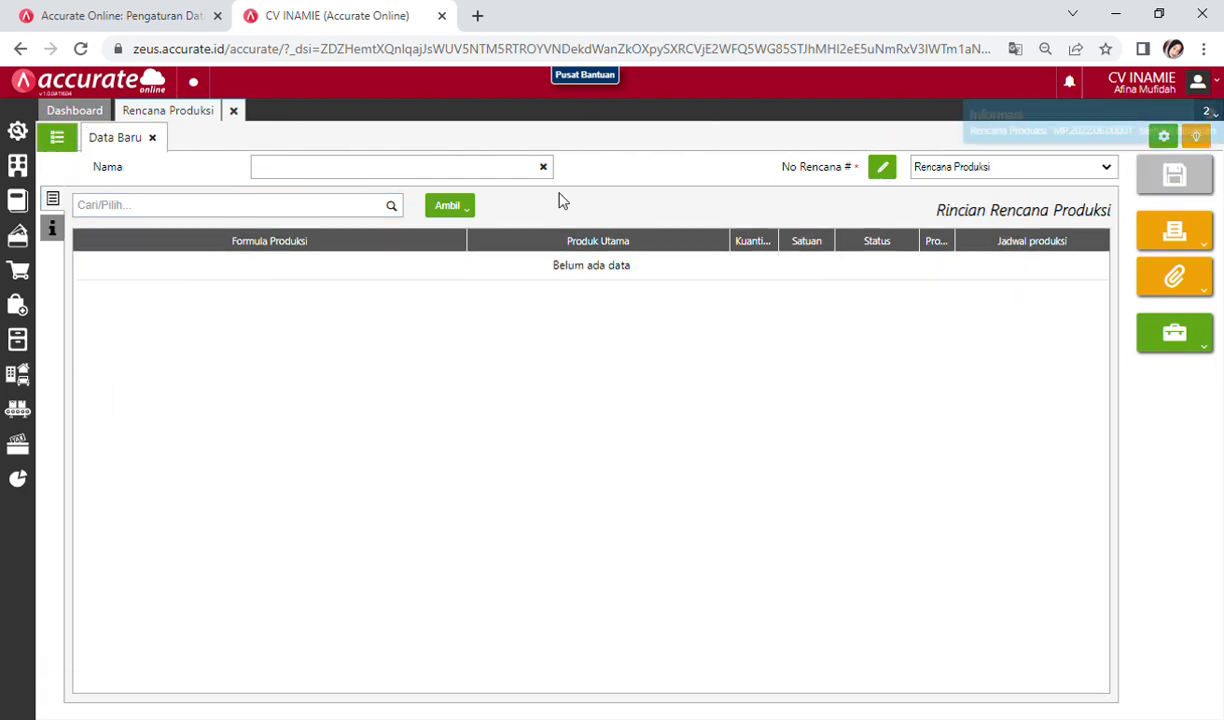
pyautogui.click(236, 110)
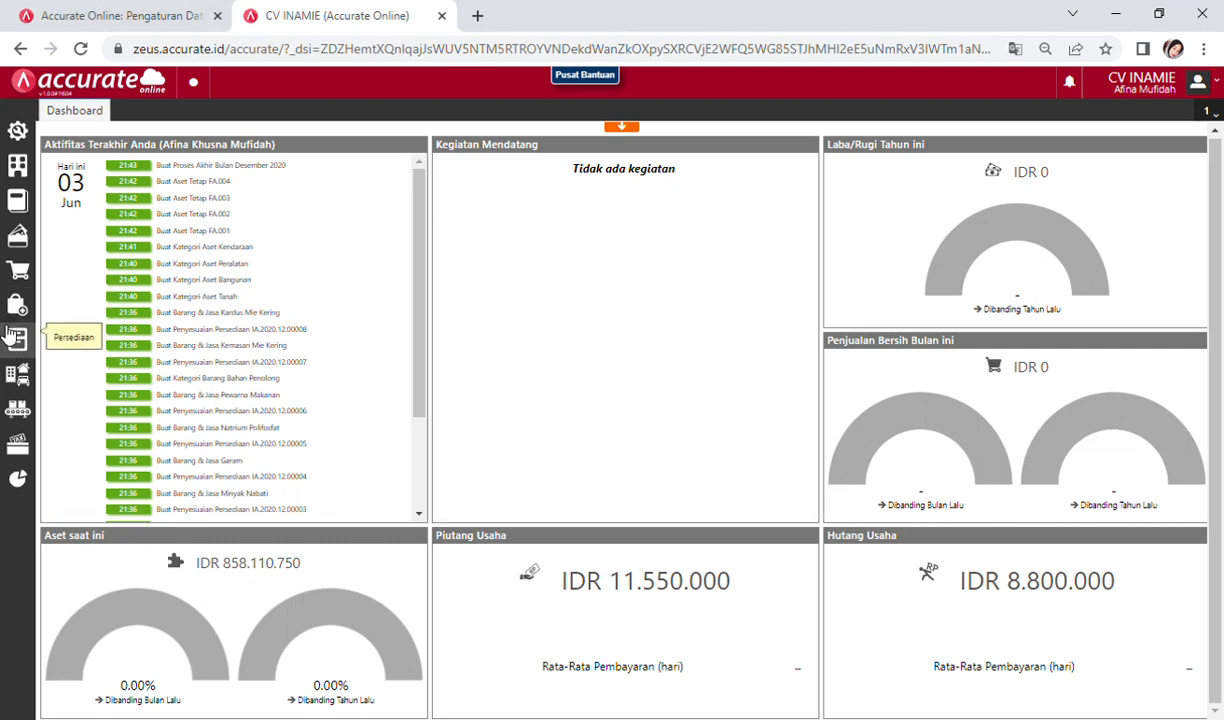
# Step: Create a new Perintah Kerja based on the INAMIE Mie Kering production plan MP.2022.06.00001
pyautogui.click(28, 415)
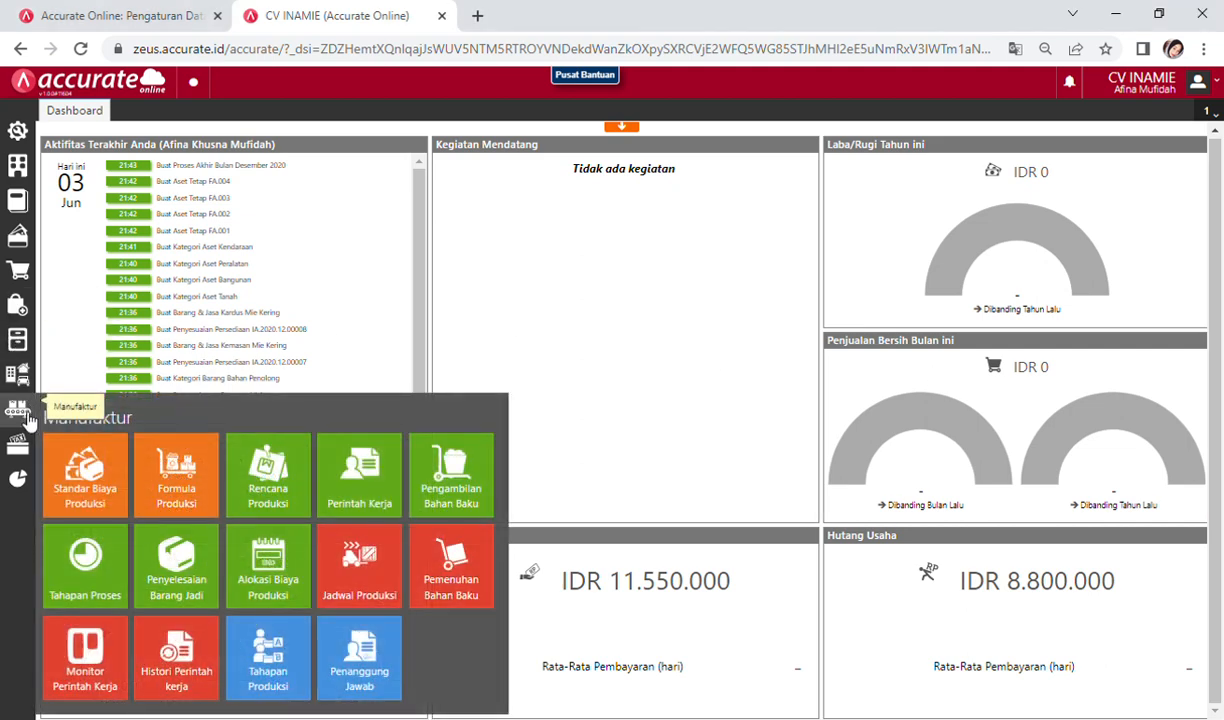
pyautogui.click(364, 488)
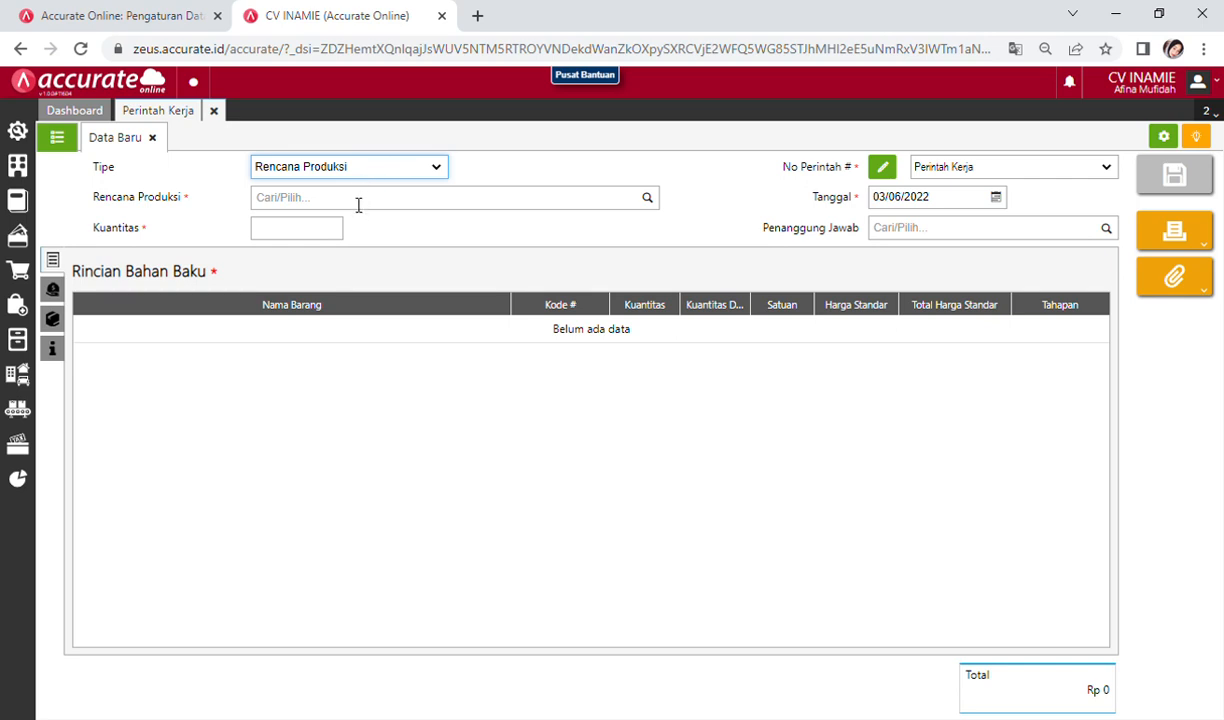
pyautogui.click(358, 204)
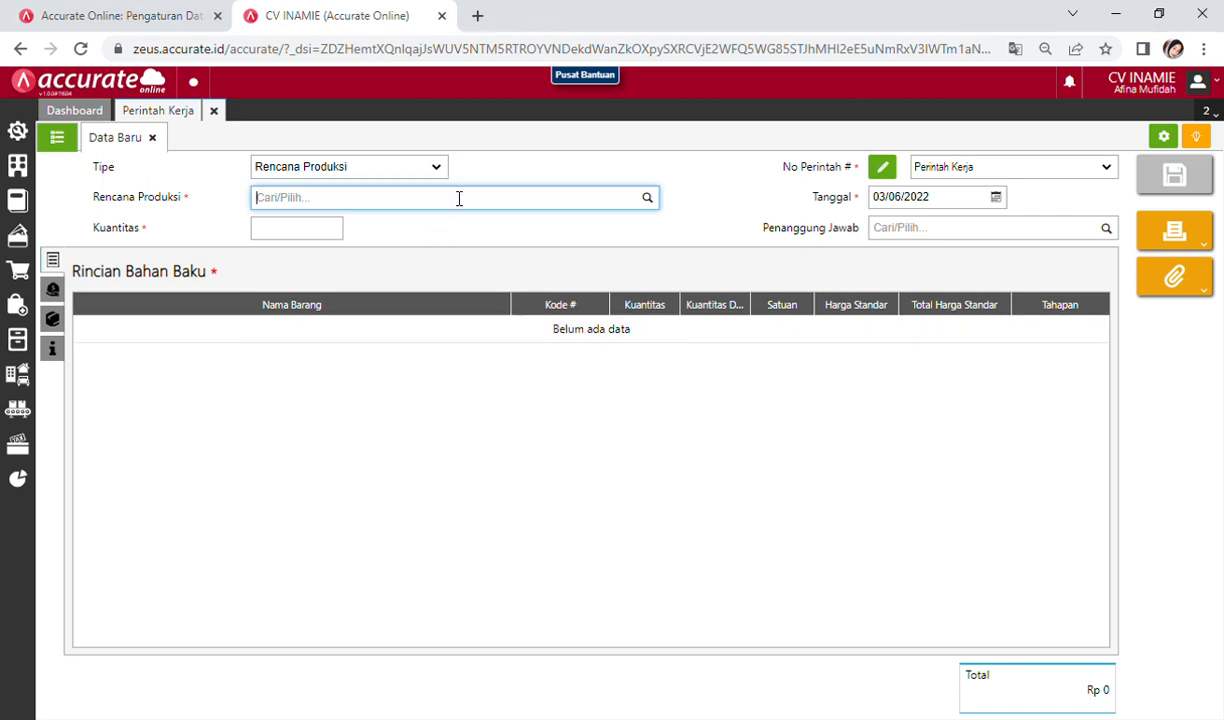
pyautogui.write('inam')
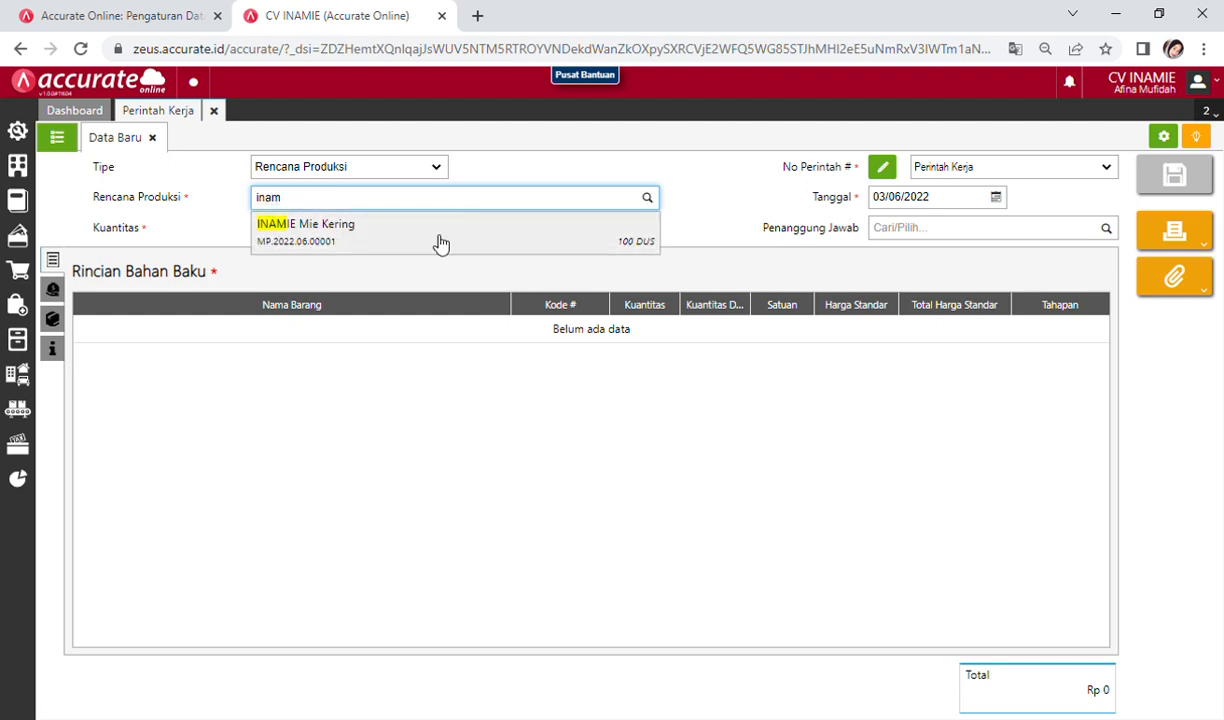
pyautogui.click(300, 243)
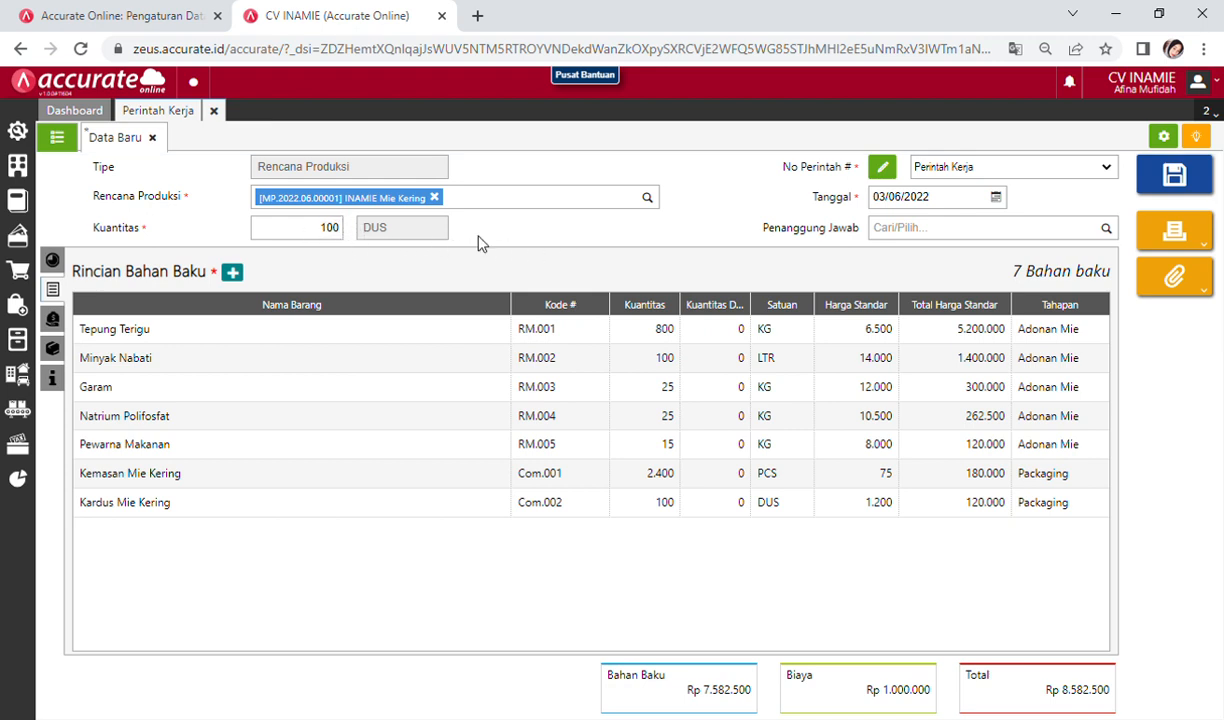
# Step: Date the work order 25/01/2021, save it, and view the saved work order list
pyautogui.click(995, 197)
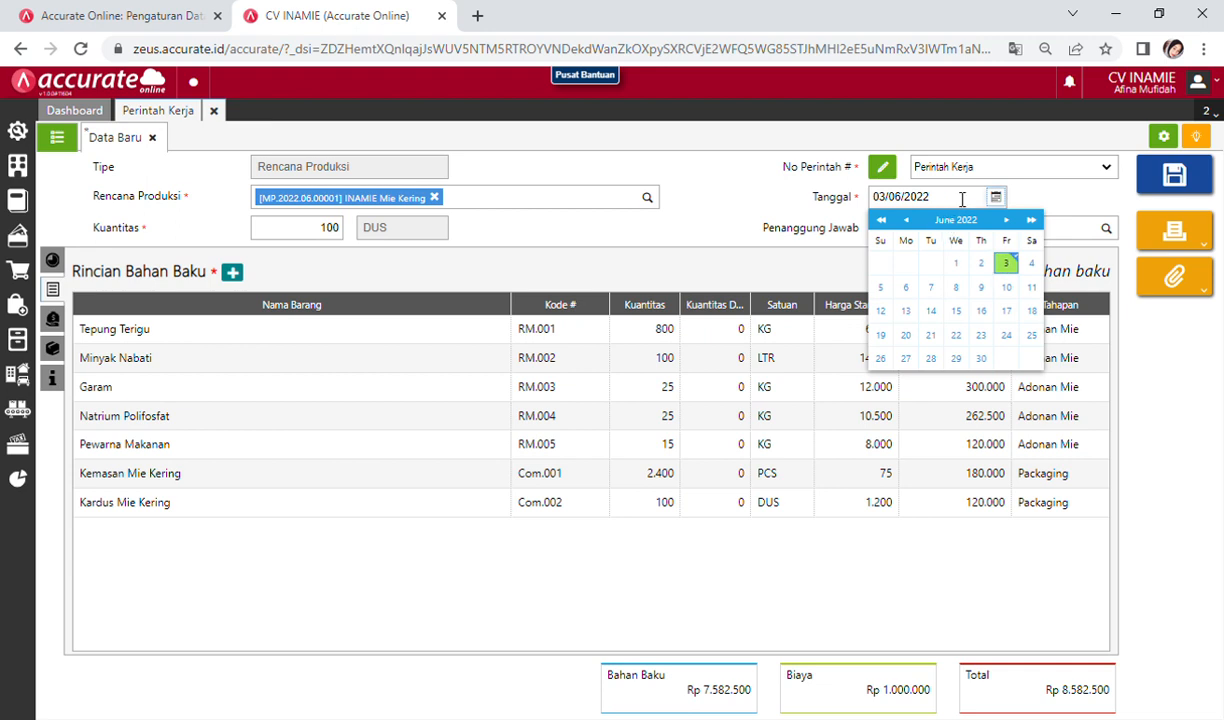
pyautogui.click(965, 199)
pyautogui.write('25/')
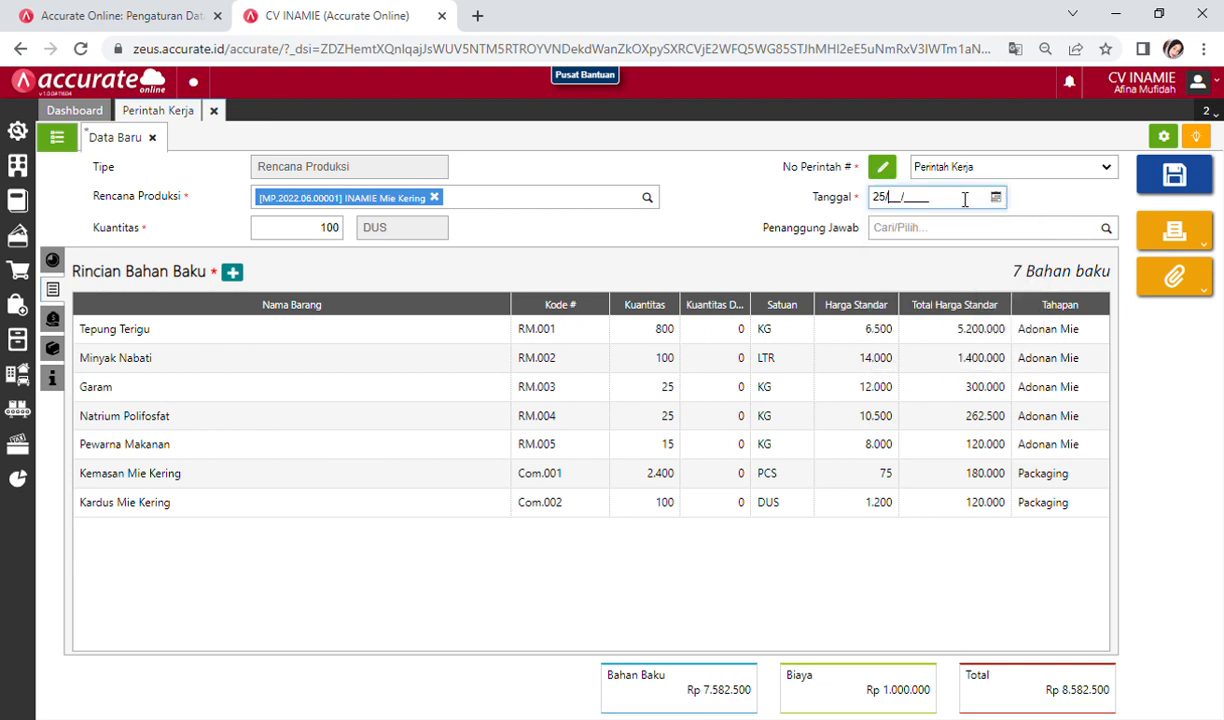
pyautogui.write('01/2021')
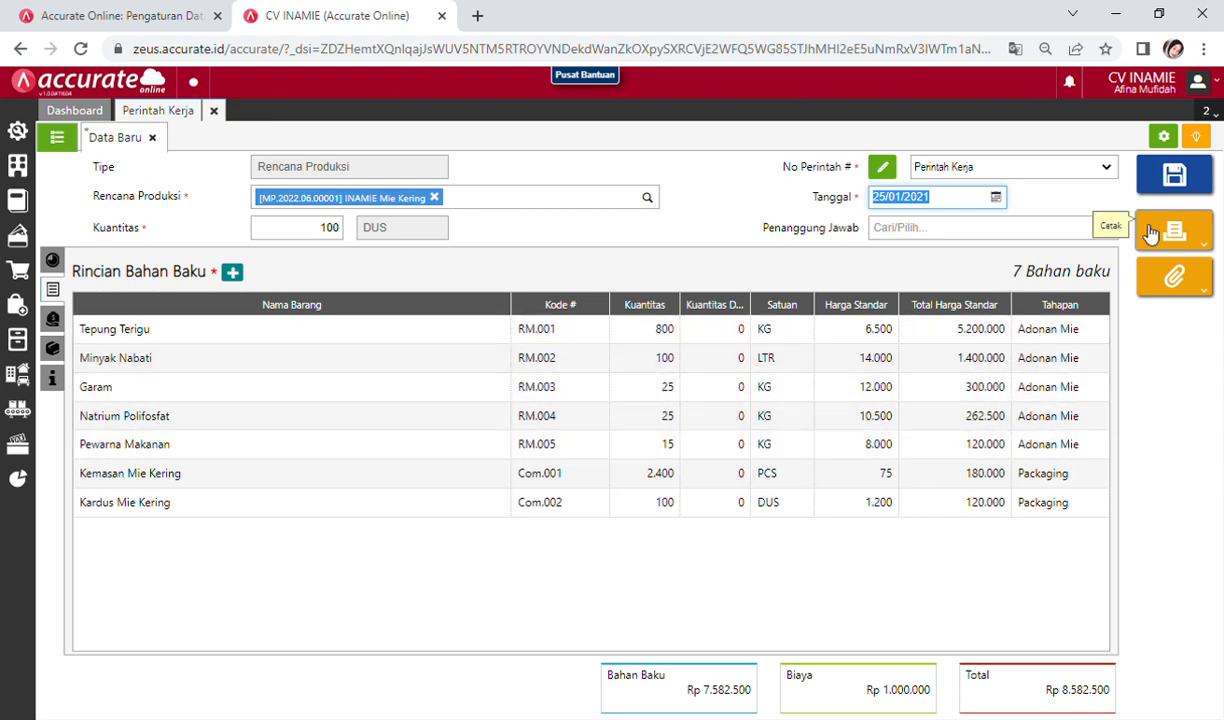
pyautogui.click(1176, 178)
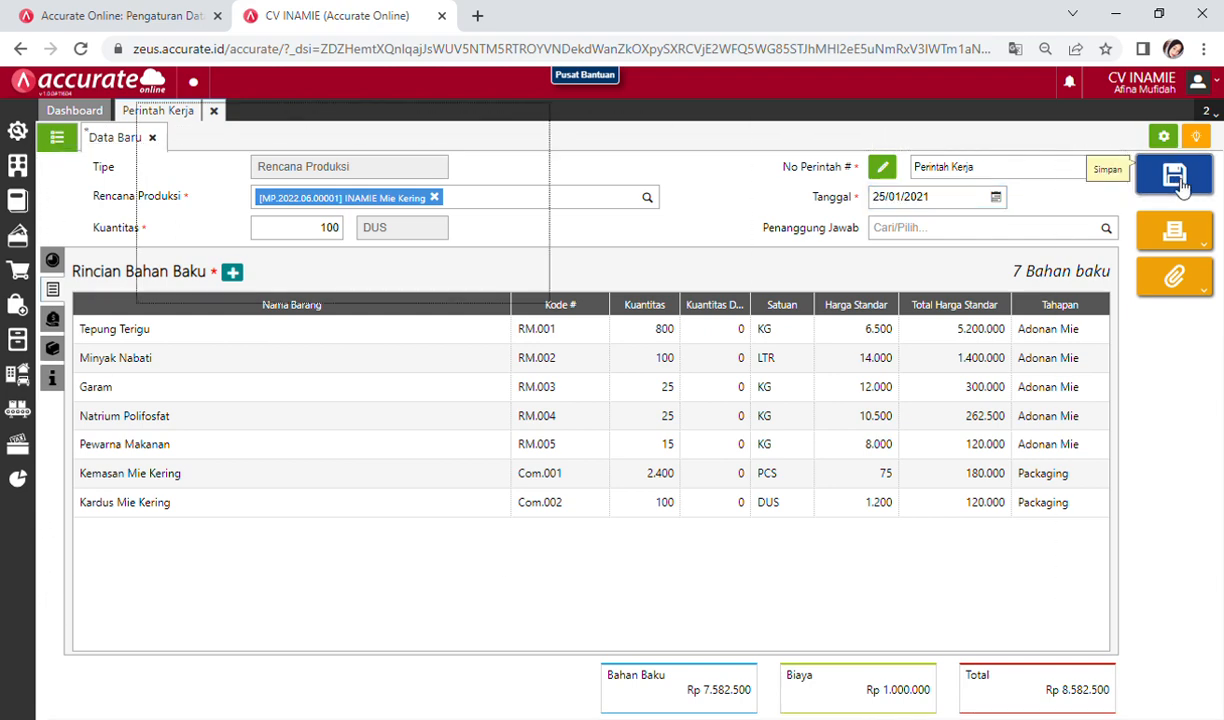
pyautogui.click(58, 139)
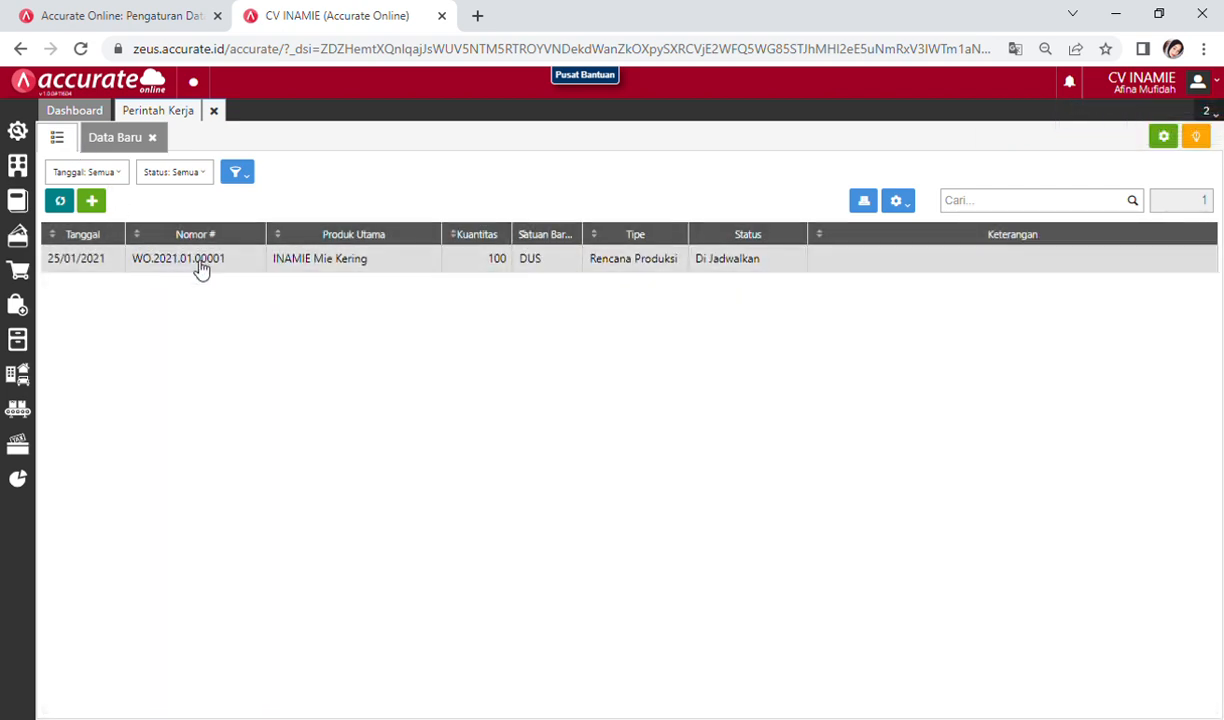
# Step: Open WO.2021.01.00001 to review its Adonan Mie and Packaging stages, then close Perintah Kerja
pyautogui.click(198, 262)
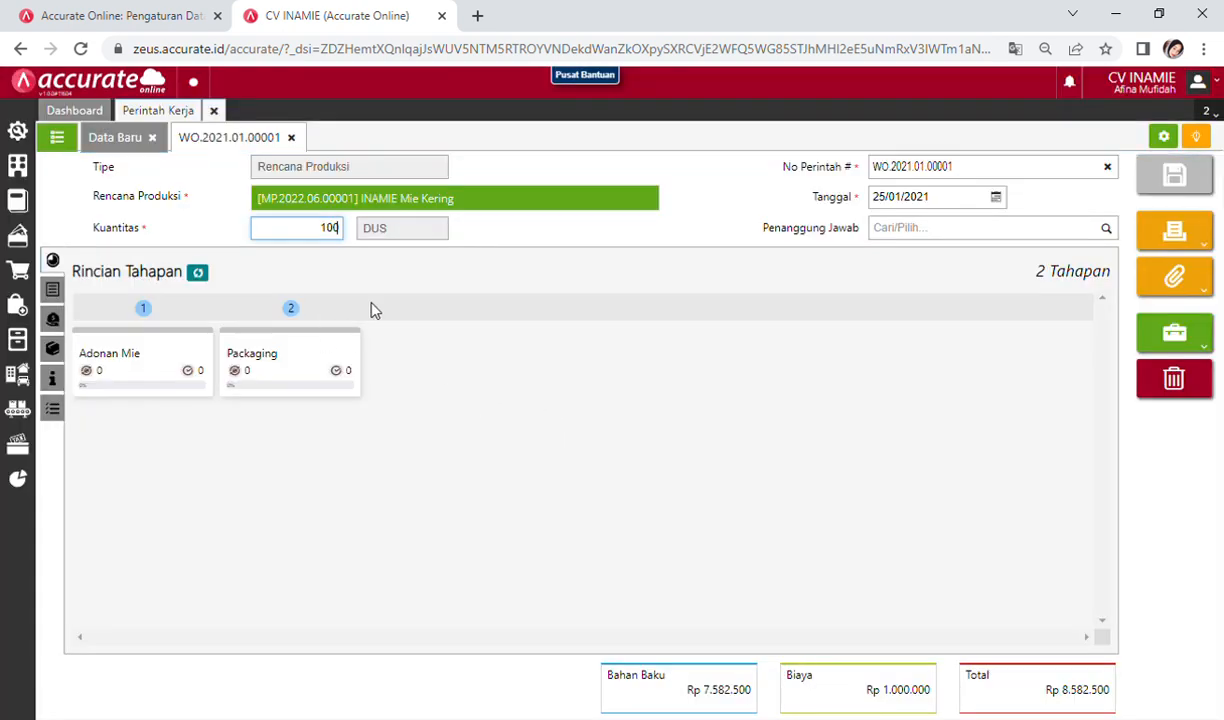
pyautogui.click(216, 111)
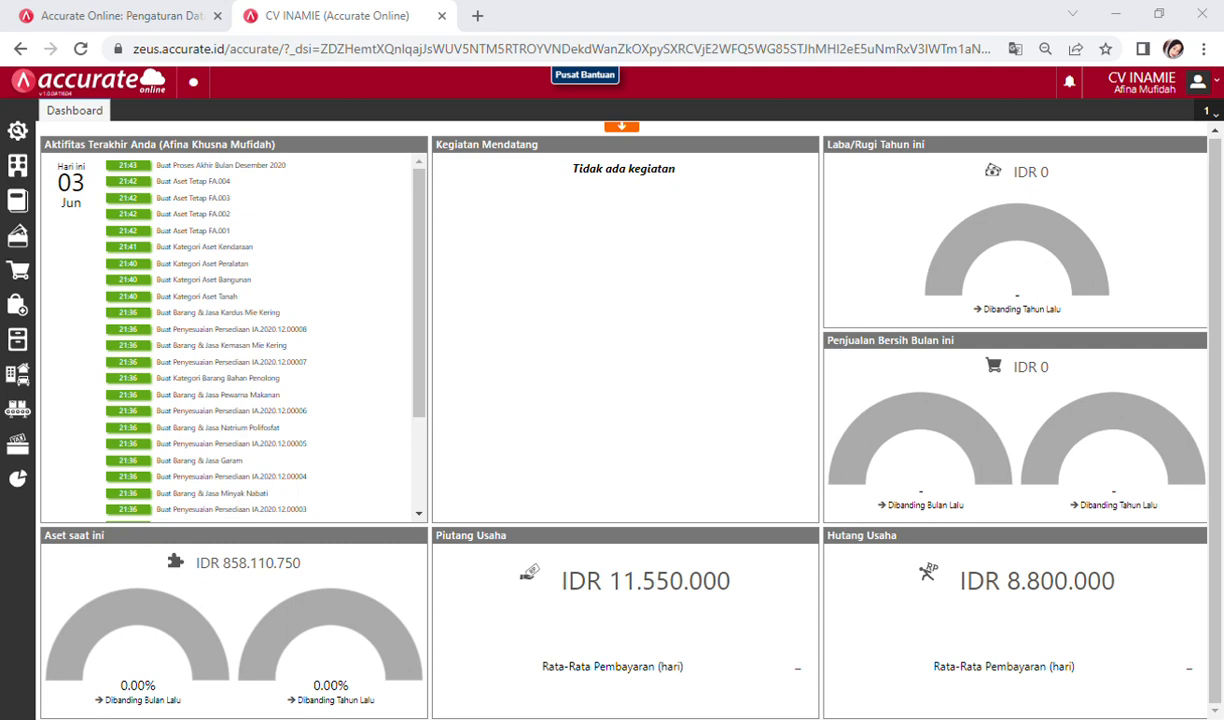
# Step: Create a new Tahapan Proses entry linked to work order WO.2021.01.00001 for INAMIE Mie Kering
pyautogui.click(37, 420)
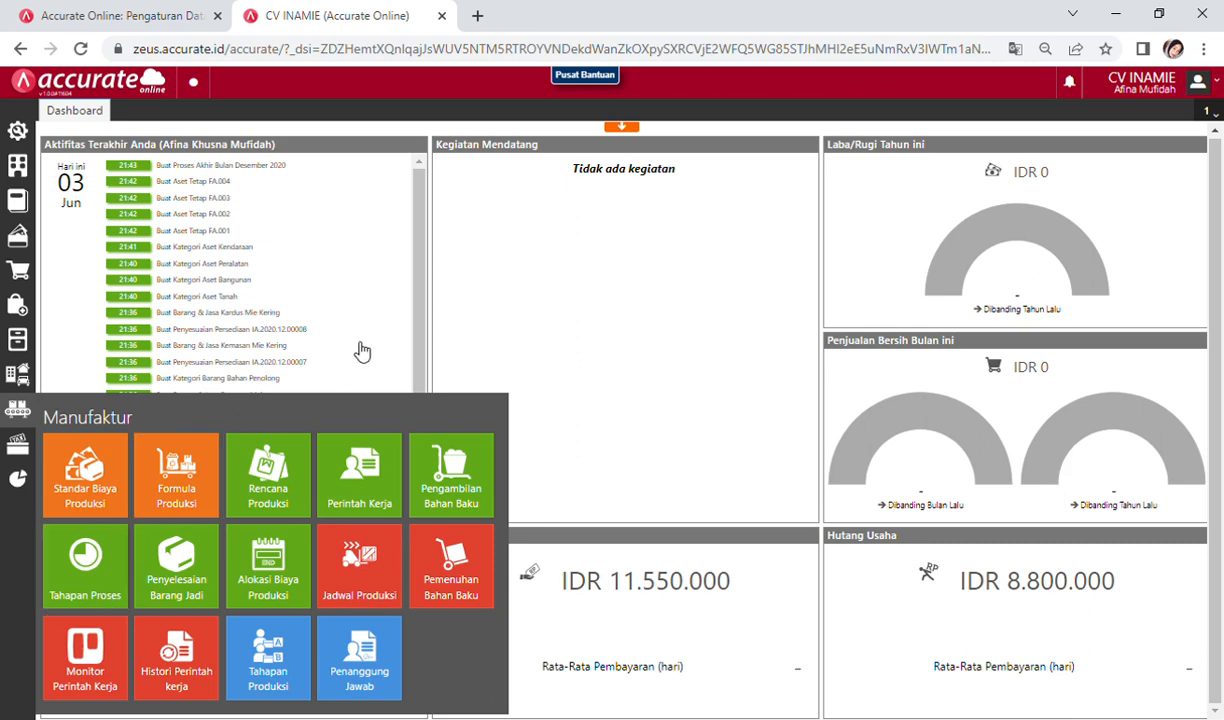
pyautogui.click(100, 545)
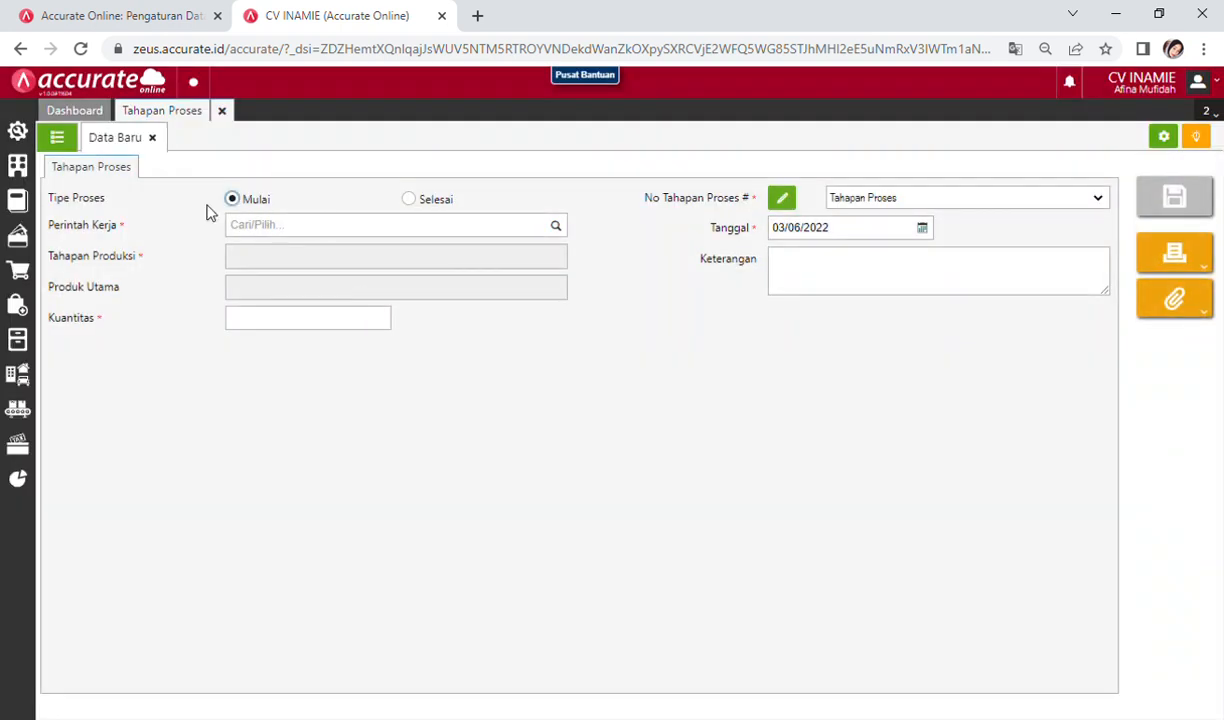
pyautogui.click(281, 236)
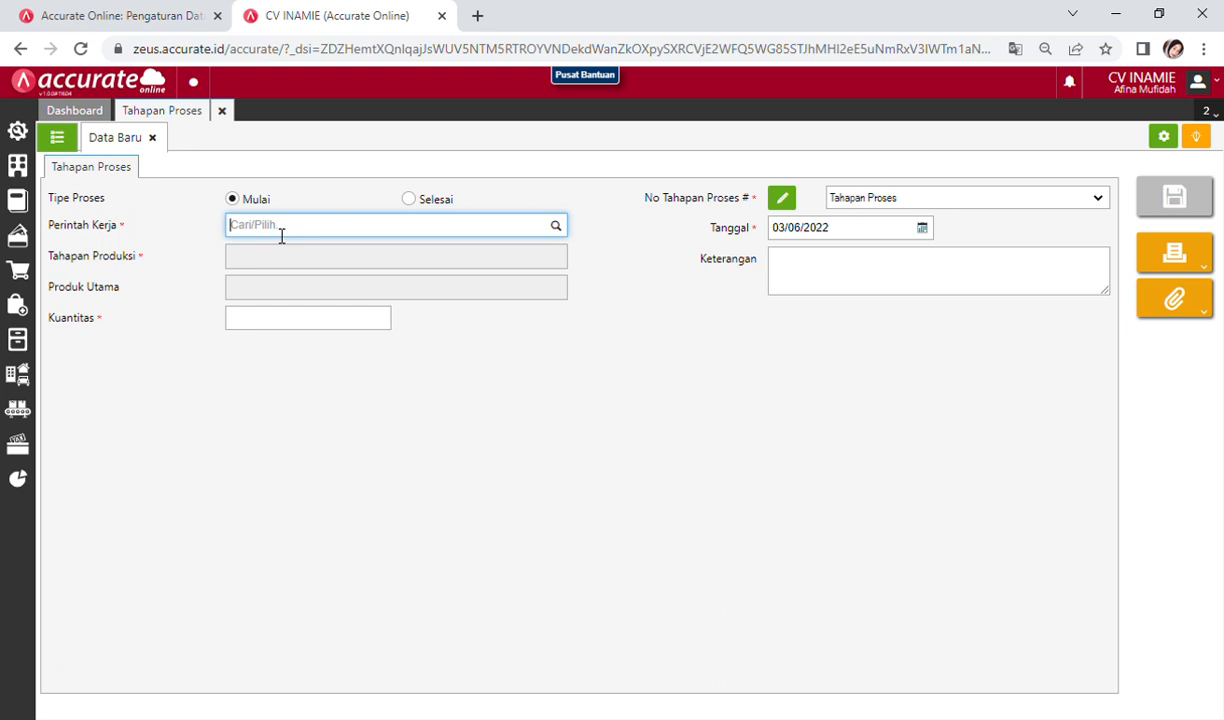
pyautogui.write('ina')
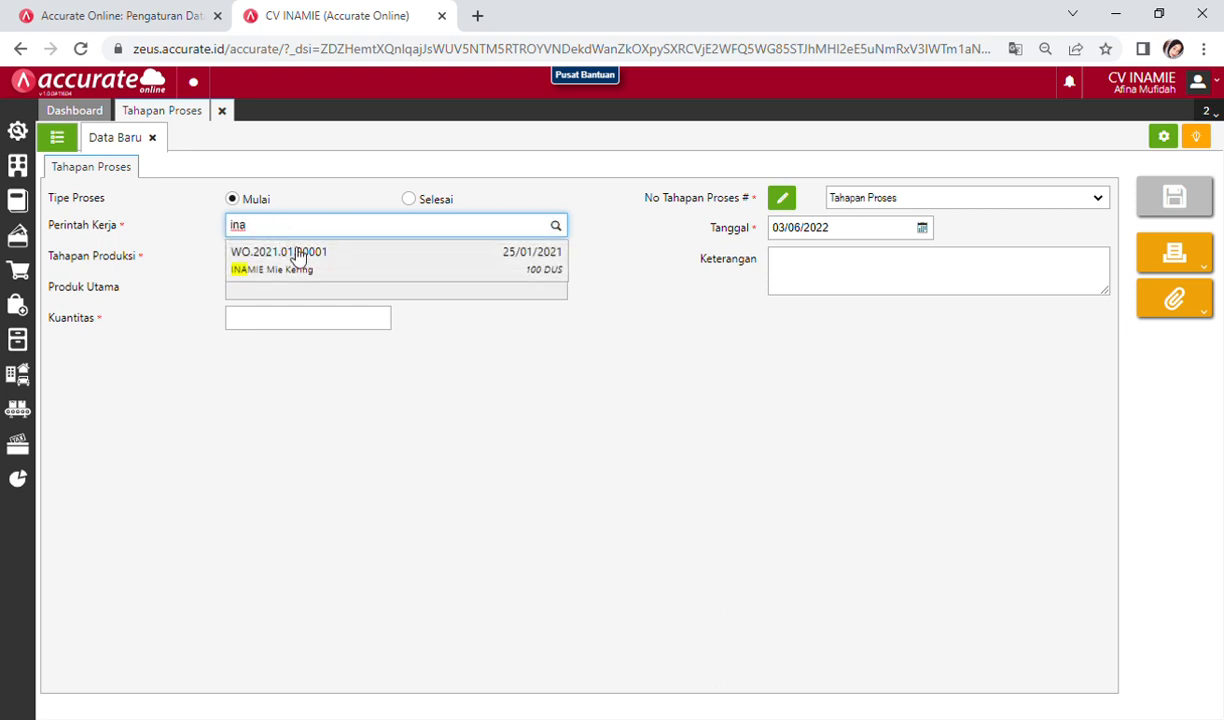
pyautogui.click(300, 262)
pyautogui.click(250, 266)
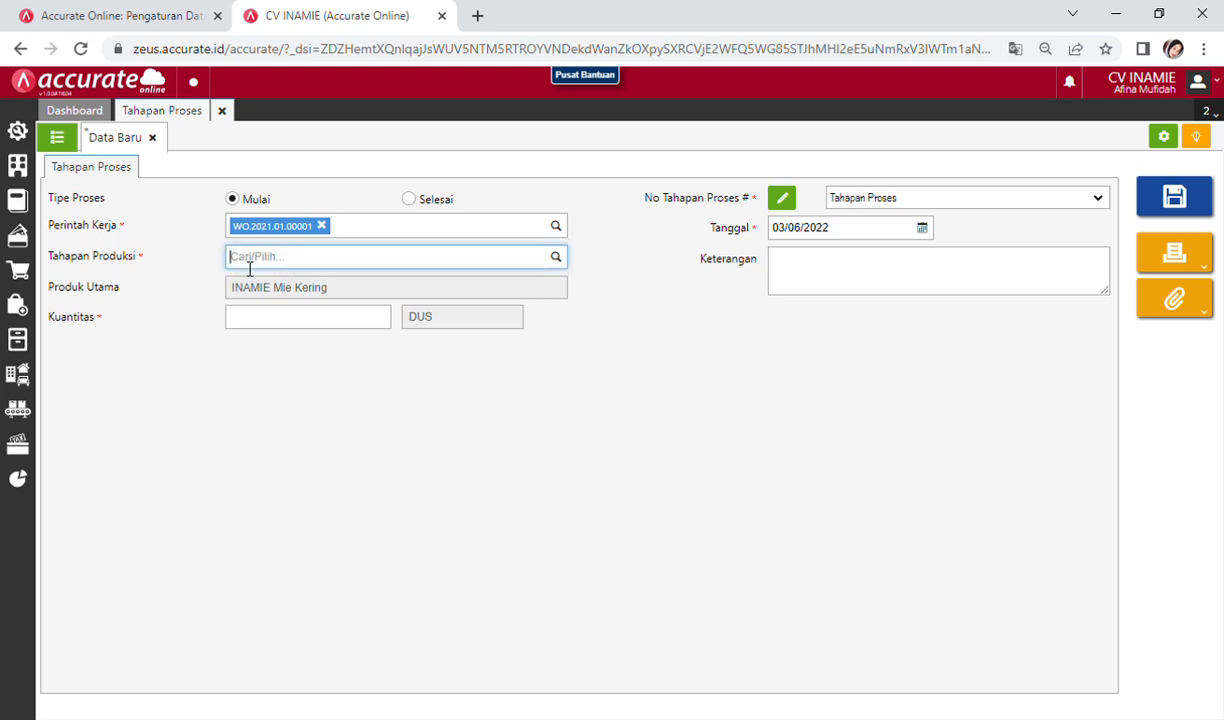
# Step: Choose Adonan Mie as the production stage
pyautogui.write('adon')
pyautogui.click(322, 281)
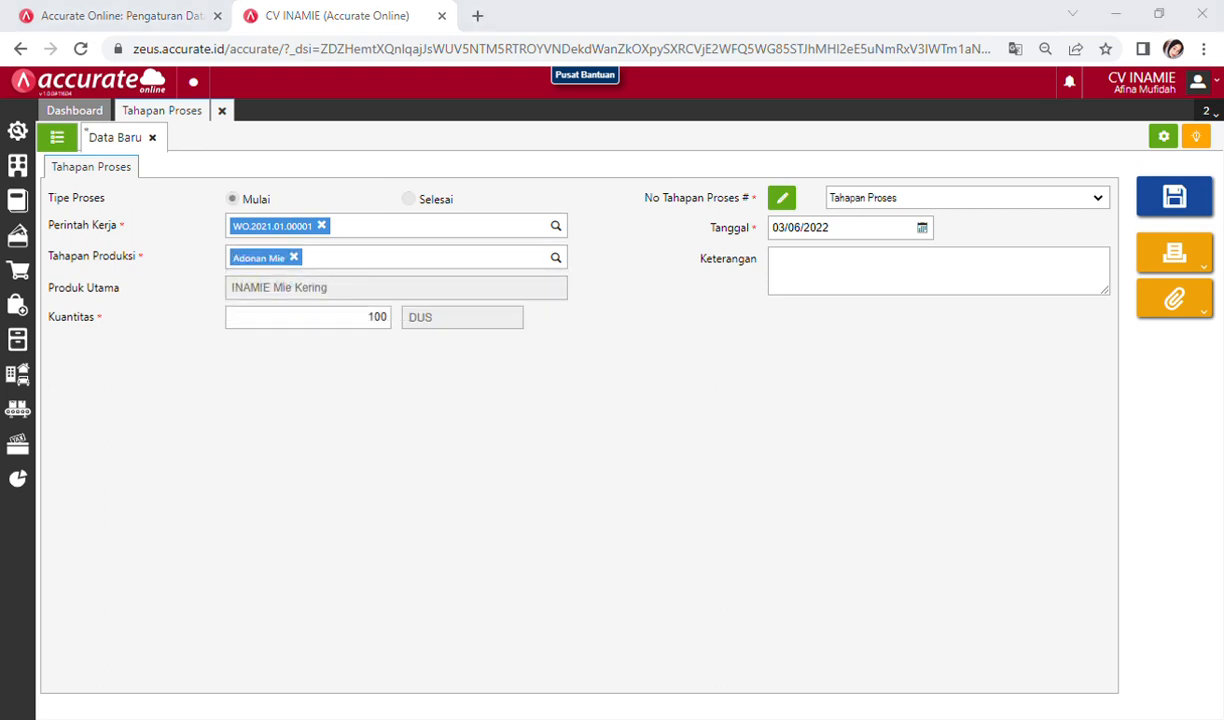
pyautogui.click(903, 358)
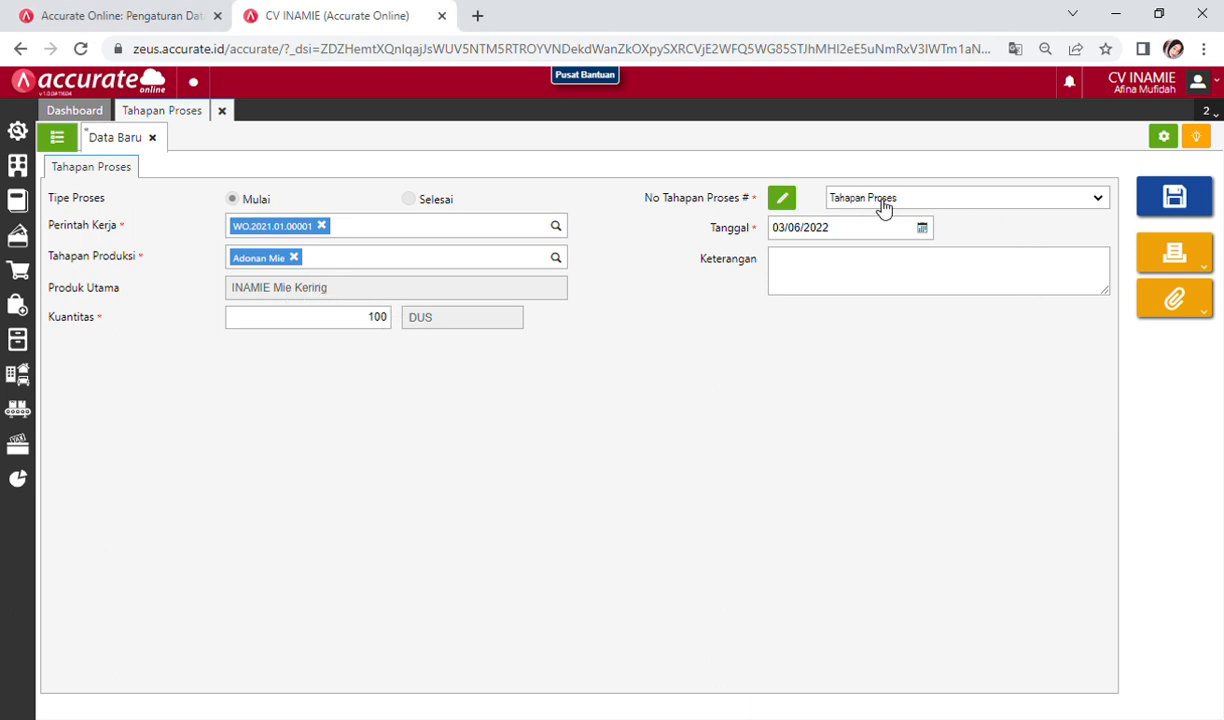
# Step: Date the process stage 25/01/2021 and save it
pyautogui.click(923, 229)
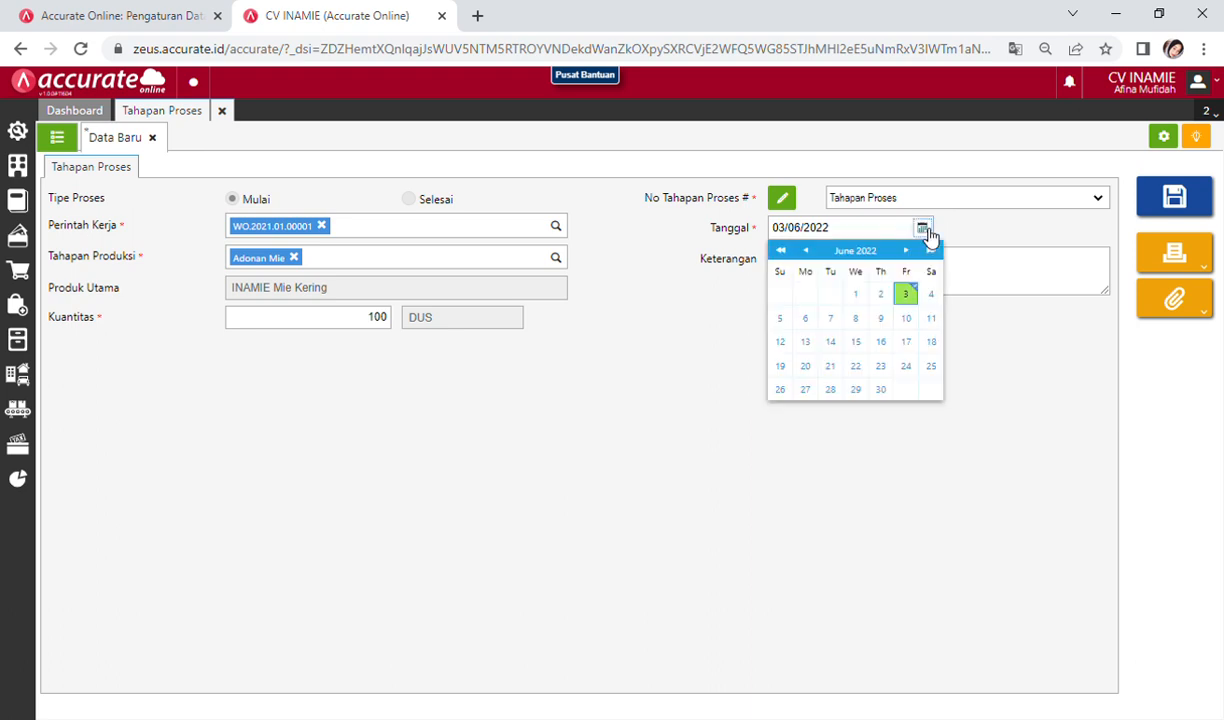
pyautogui.click(870, 232)
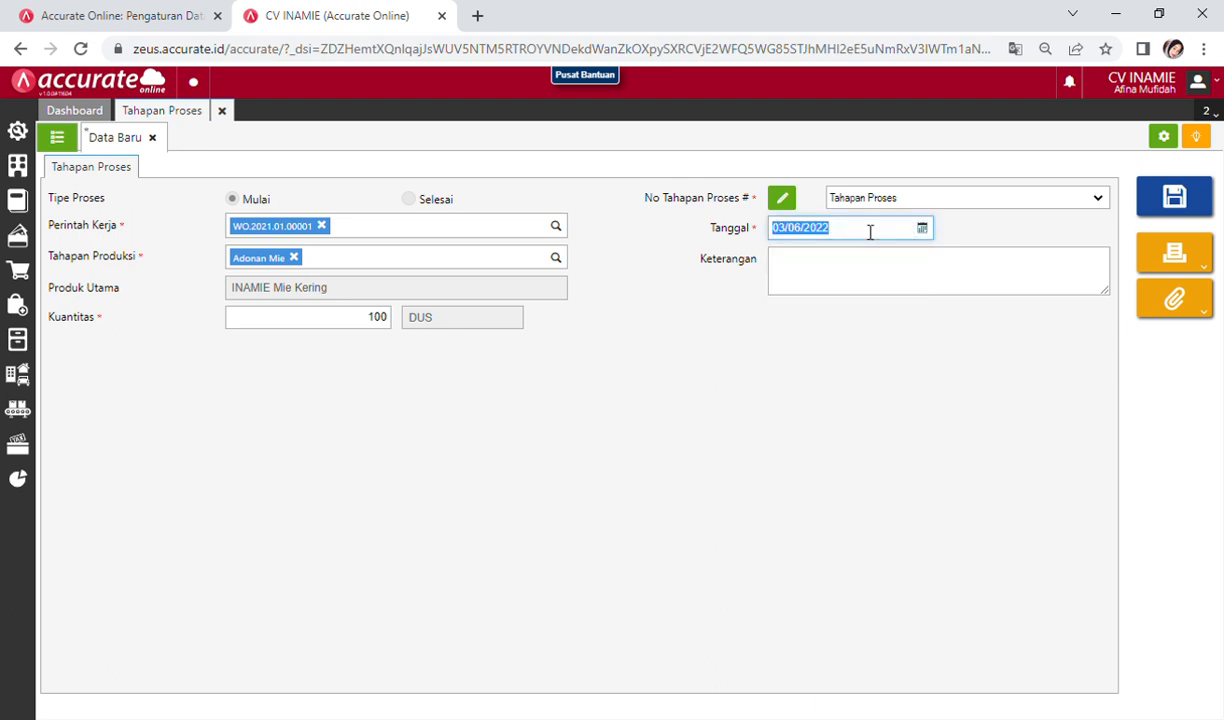
pyautogui.write('25/01/2021')
pyautogui.click(867, 316)
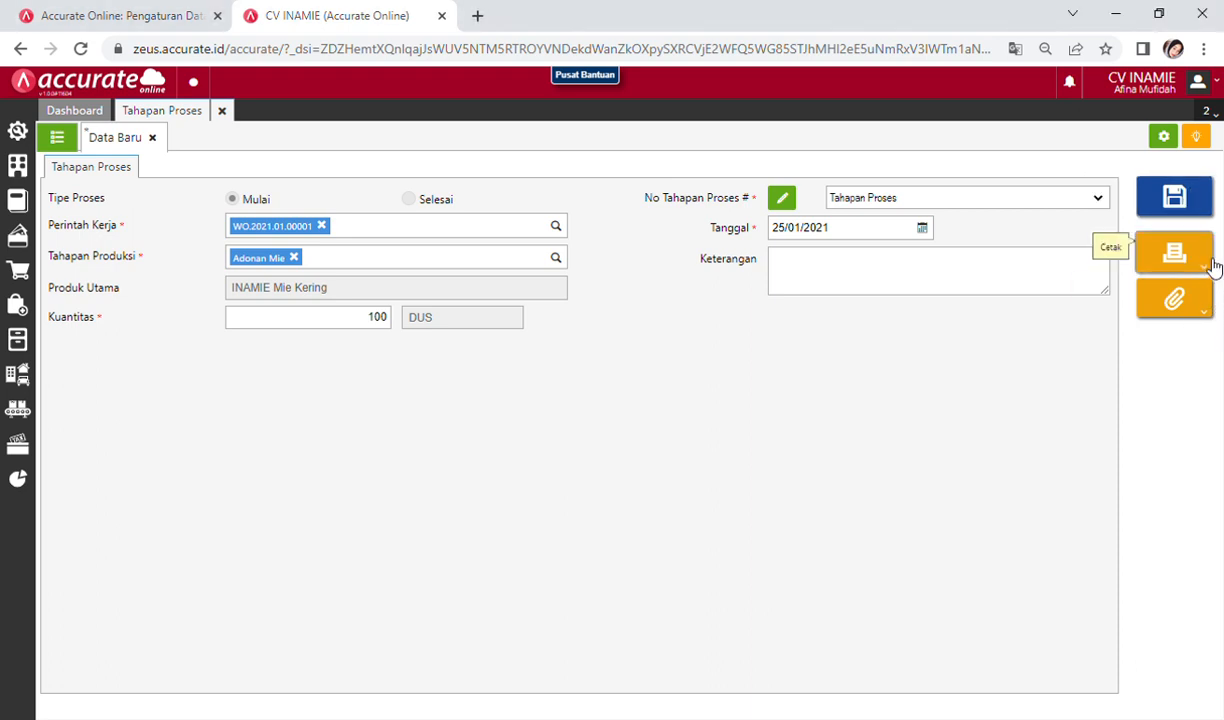
pyautogui.click(1172, 197)
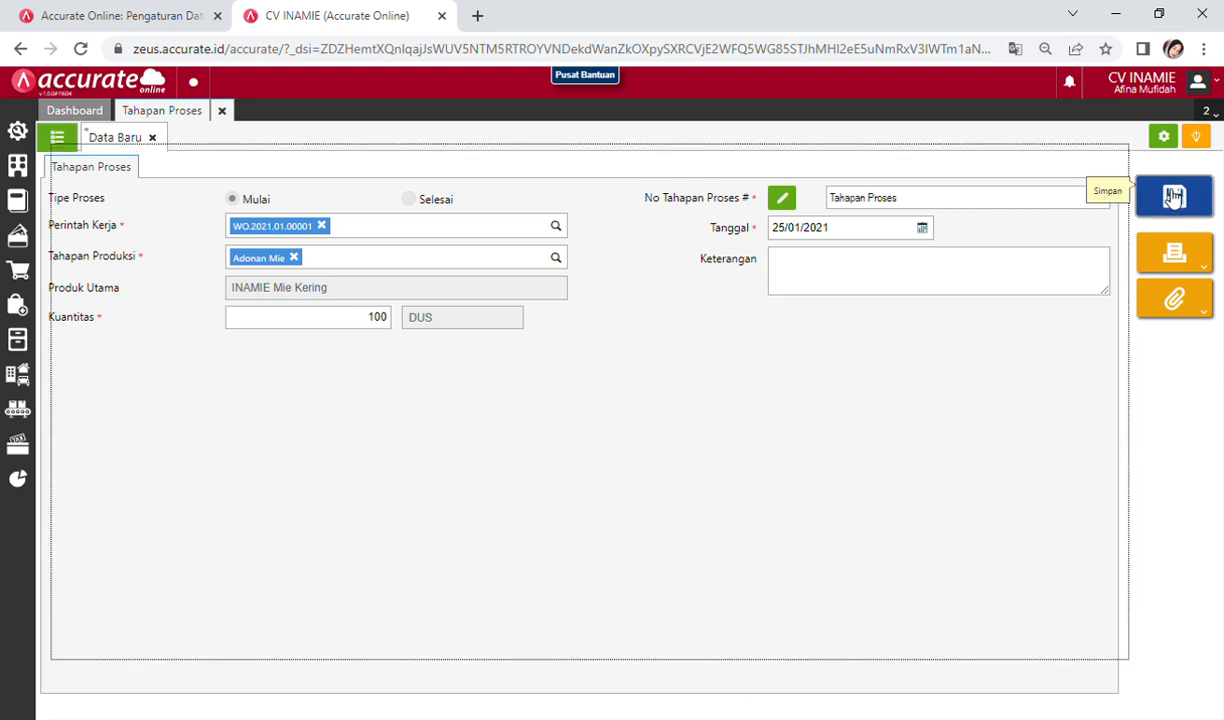
# Step: Close the Tahapan Proses form and start a new Pengambilan Bahan Baku entry from Manufaktur
pyautogui.click(222, 111)
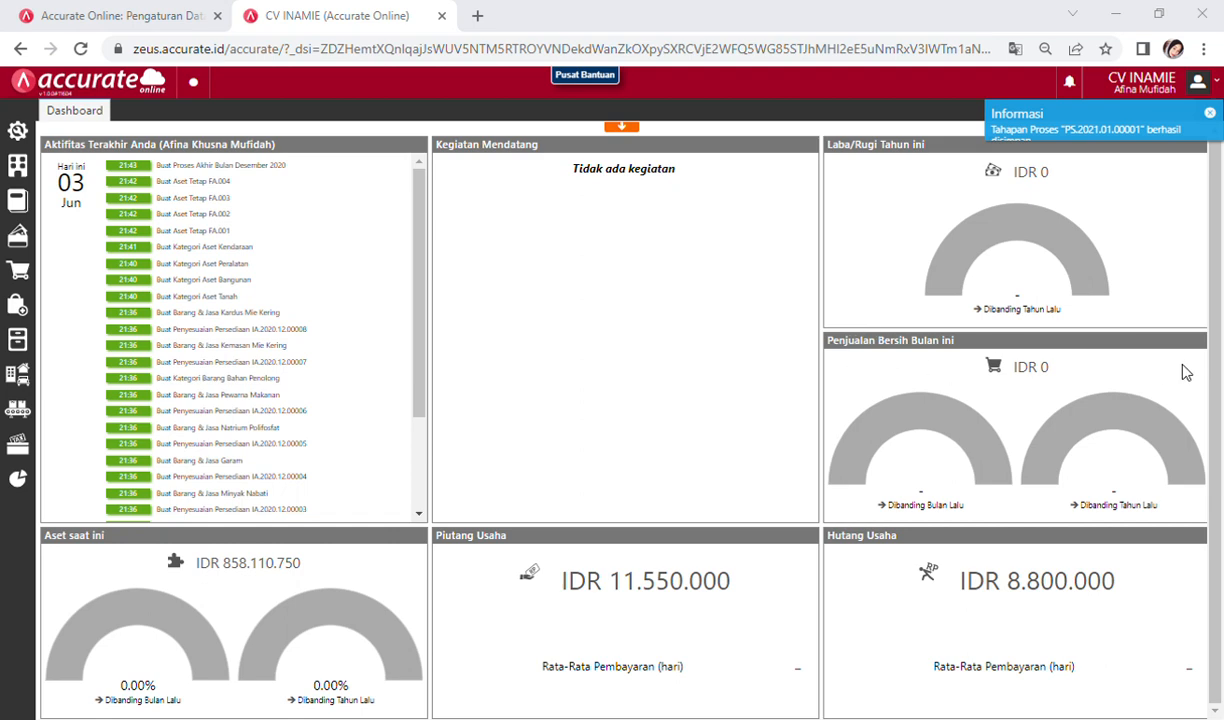
pyautogui.moveTo(1084, 383)
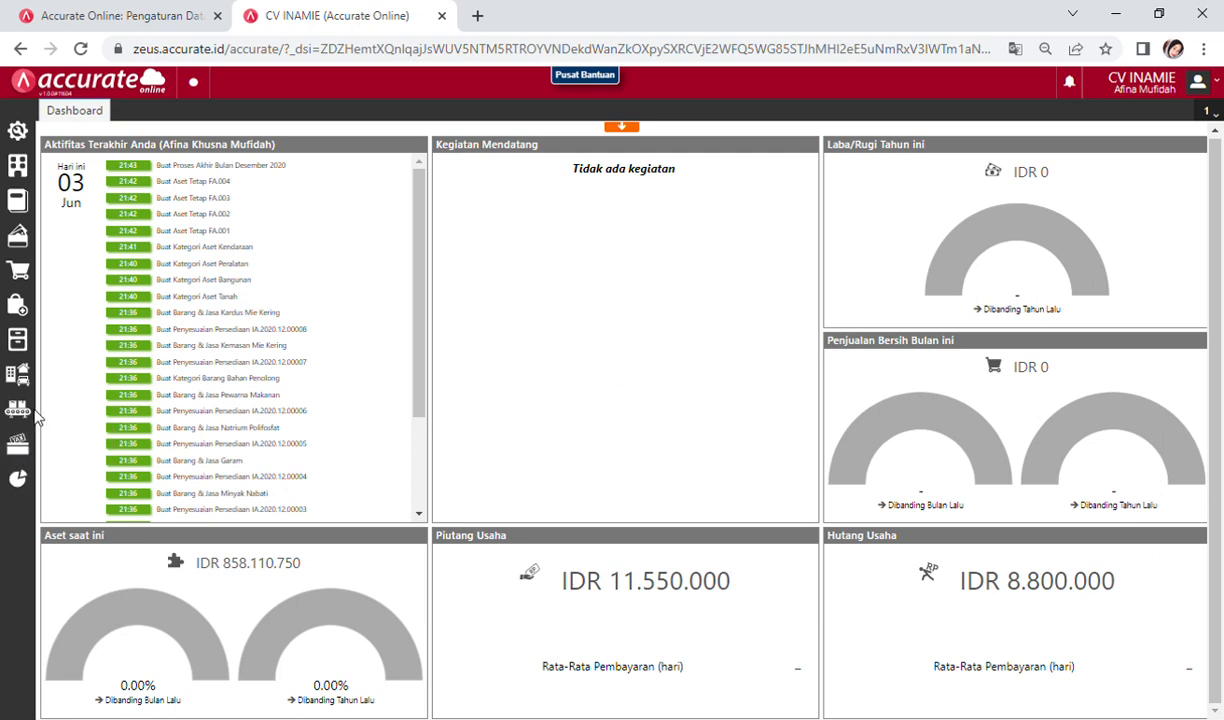
pyautogui.moveTo(38, 412)
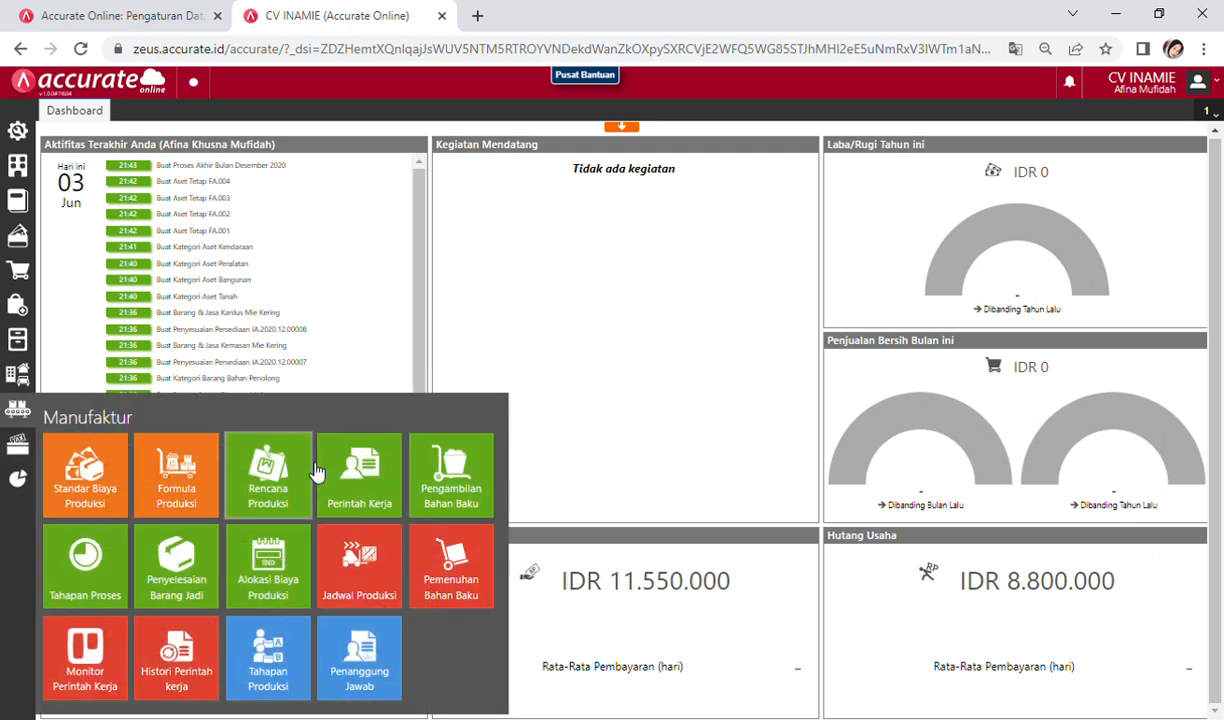
pyautogui.click(465, 463)
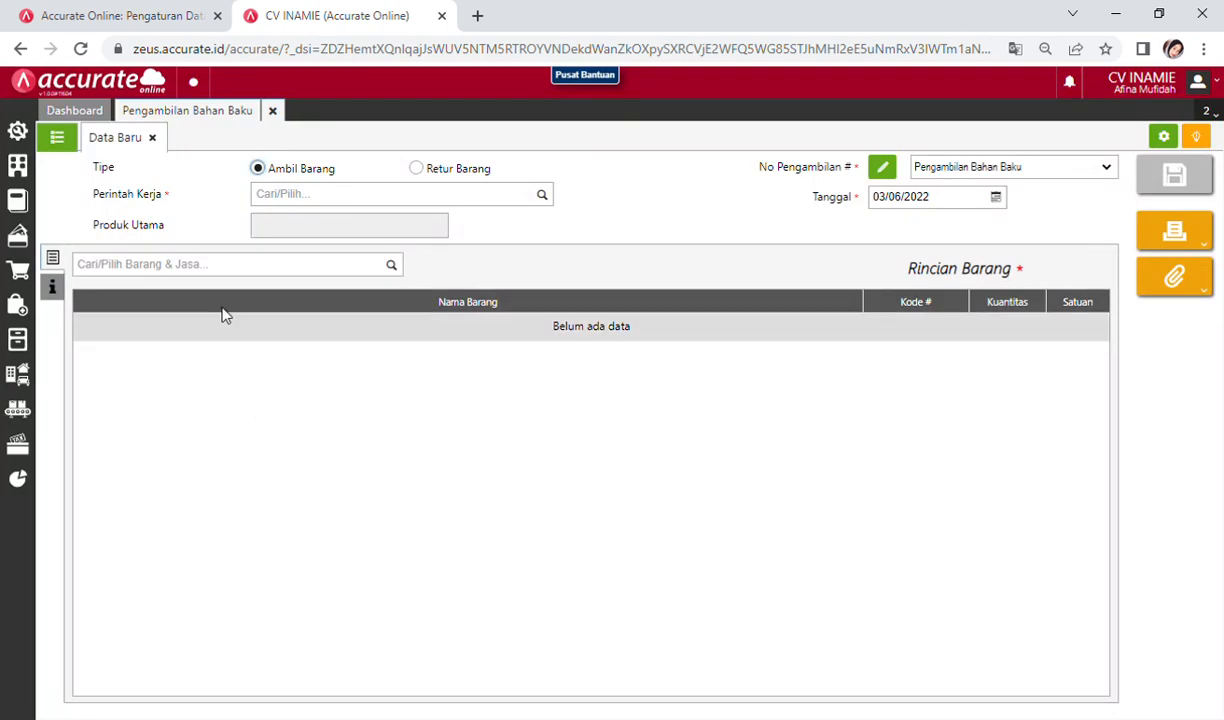
# Step: Select work order WO.2021.01.00001 for the raw-material issue
pyautogui.click(300, 198)
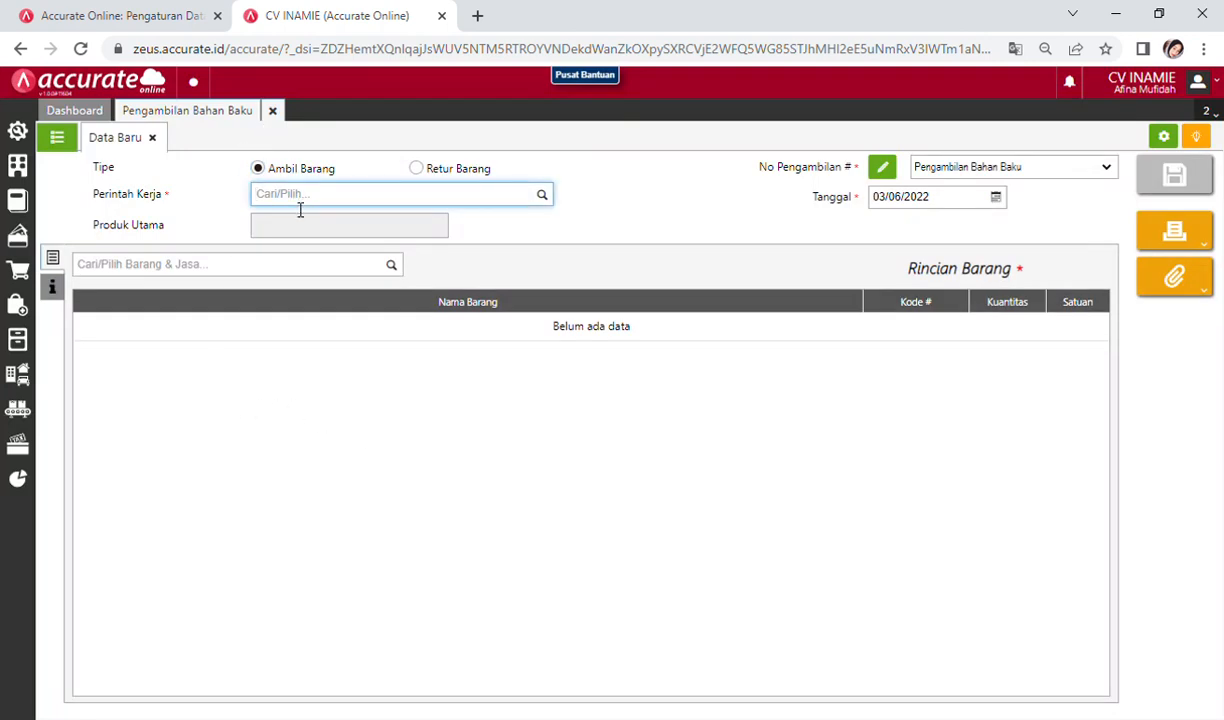
pyautogui.write('inam')
pyautogui.click(337, 237)
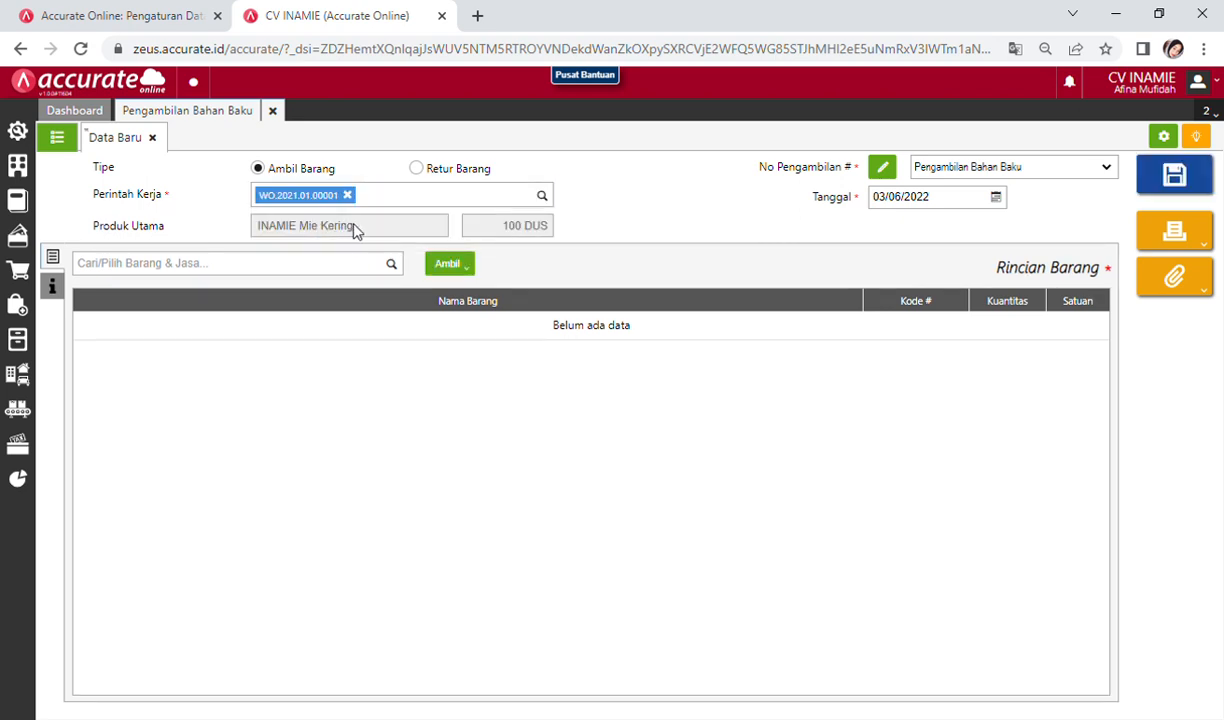
# Step: Set the issue date to 25 January 2021, correcting an initial 2020 pick
pyautogui.click(996, 199)
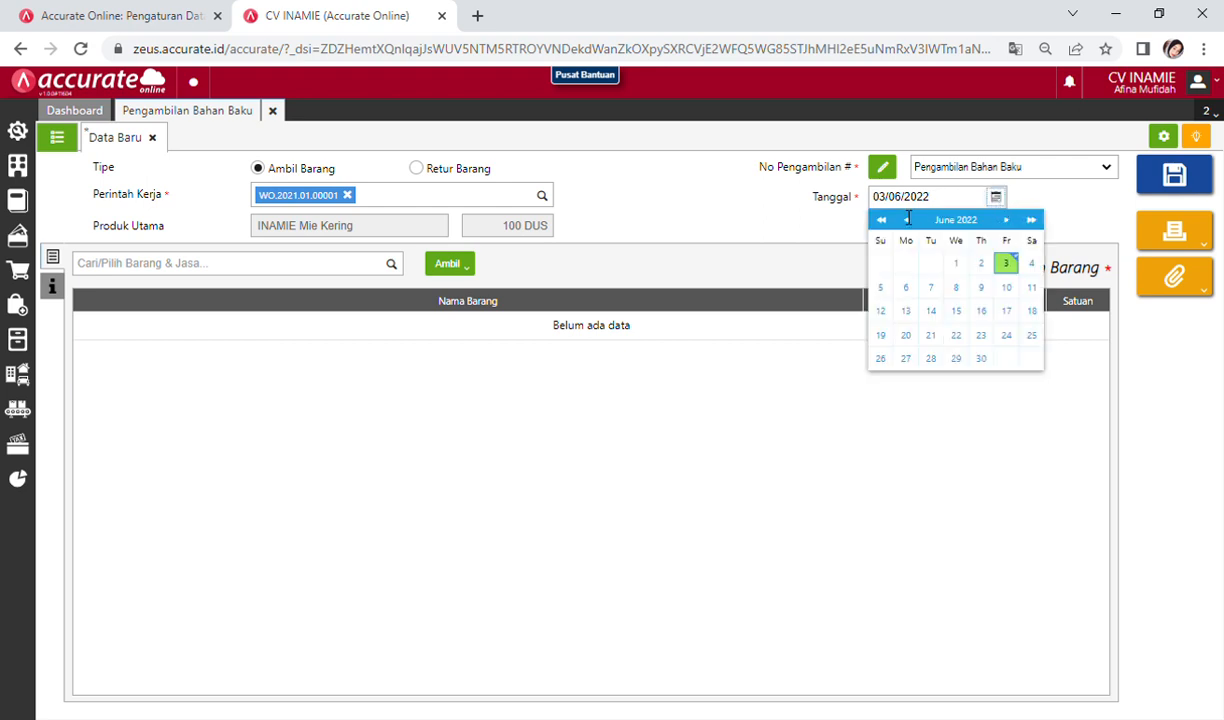
pyautogui.click(940, 212)
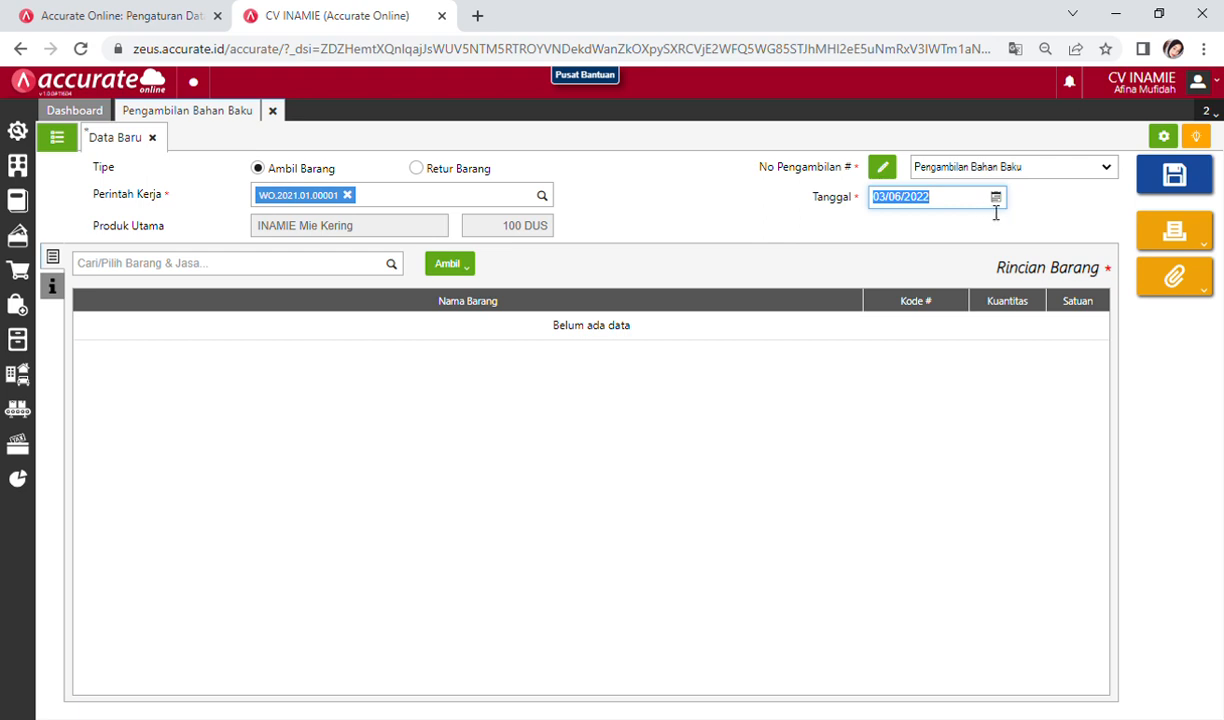
pyautogui.click(998, 202)
pyautogui.click(997, 199)
pyautogui.click(961, 222)
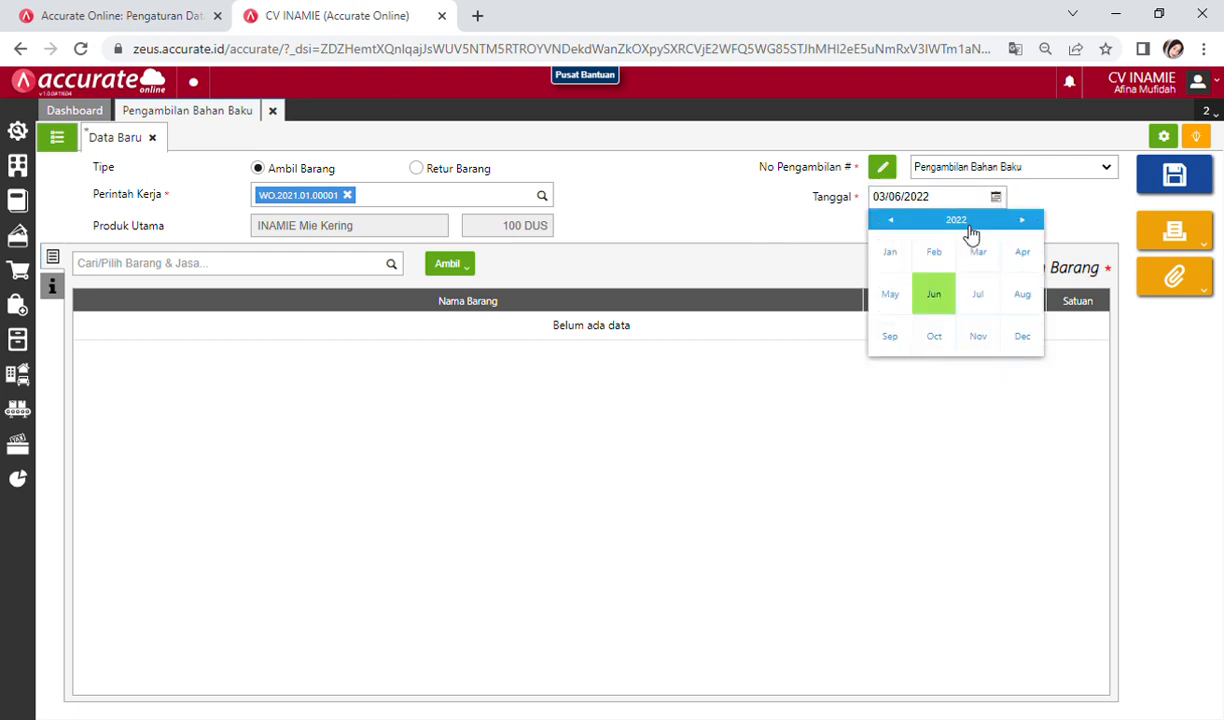
pyautogui.click(974, 226)
pyautogui.click(980, 250)
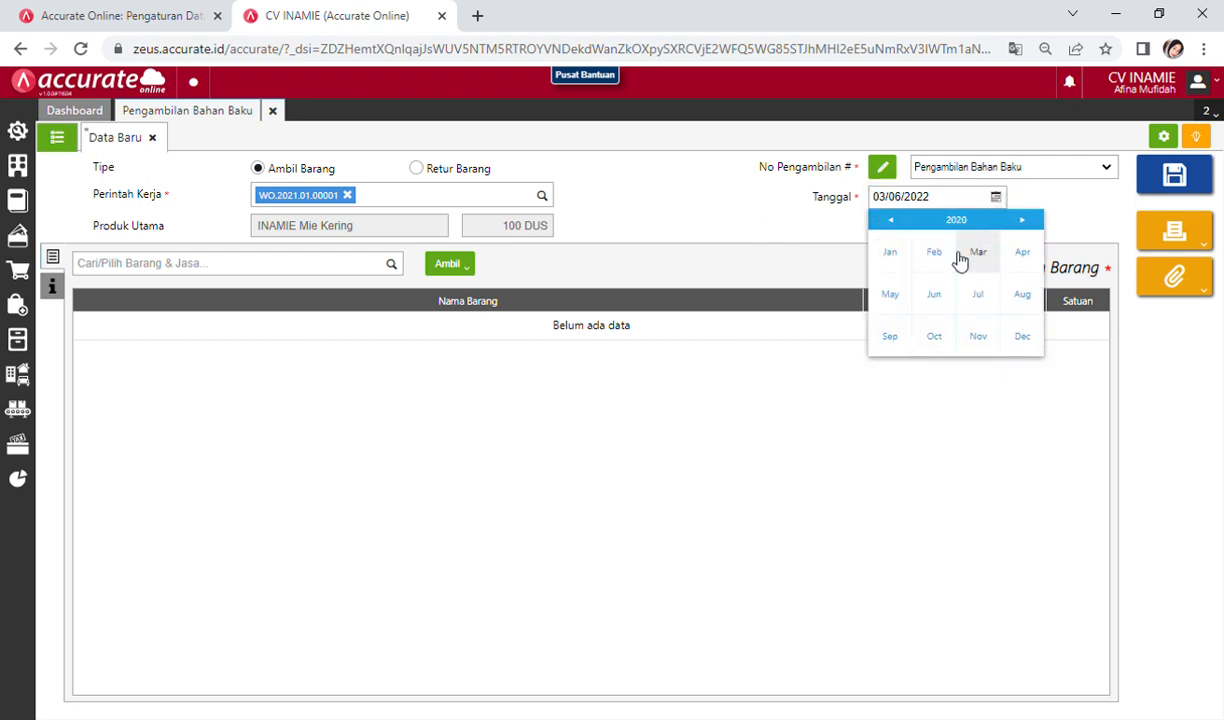
pyautogui.click(890, 256)
pyautogui.click(1031, 336)
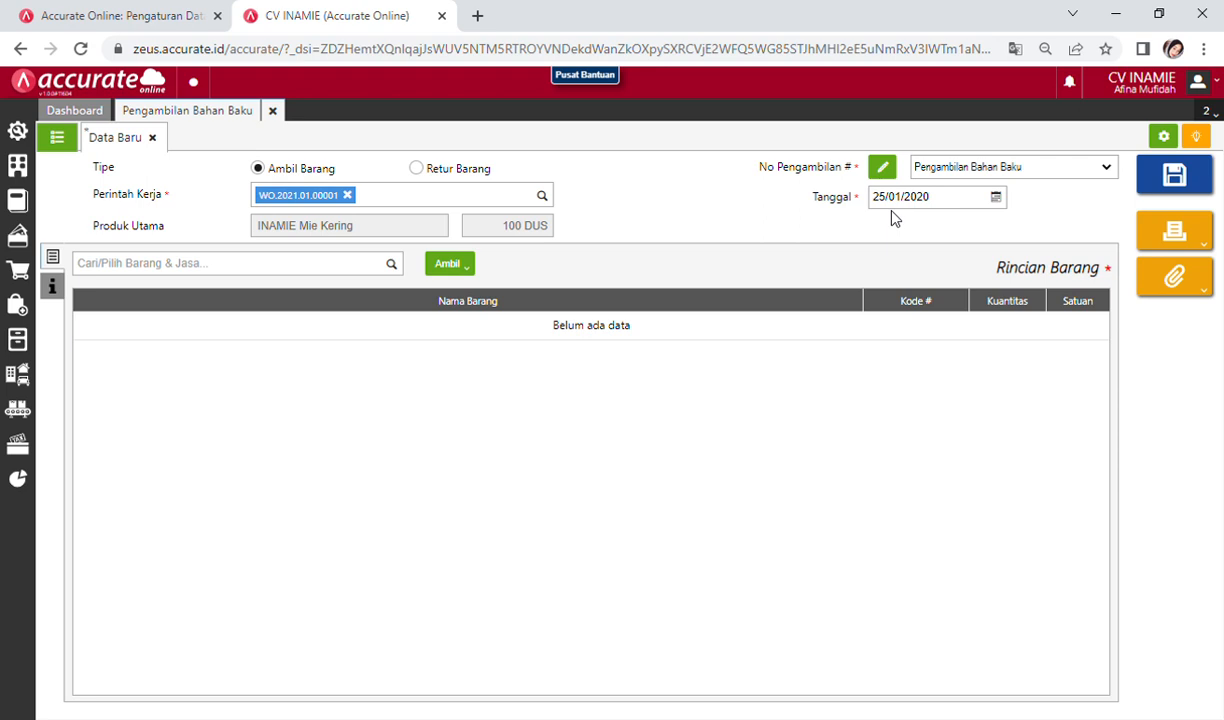
pyautogui.click(996, 199)
pyautogui.click(950, 220)
pyautogui.click(945, 220)
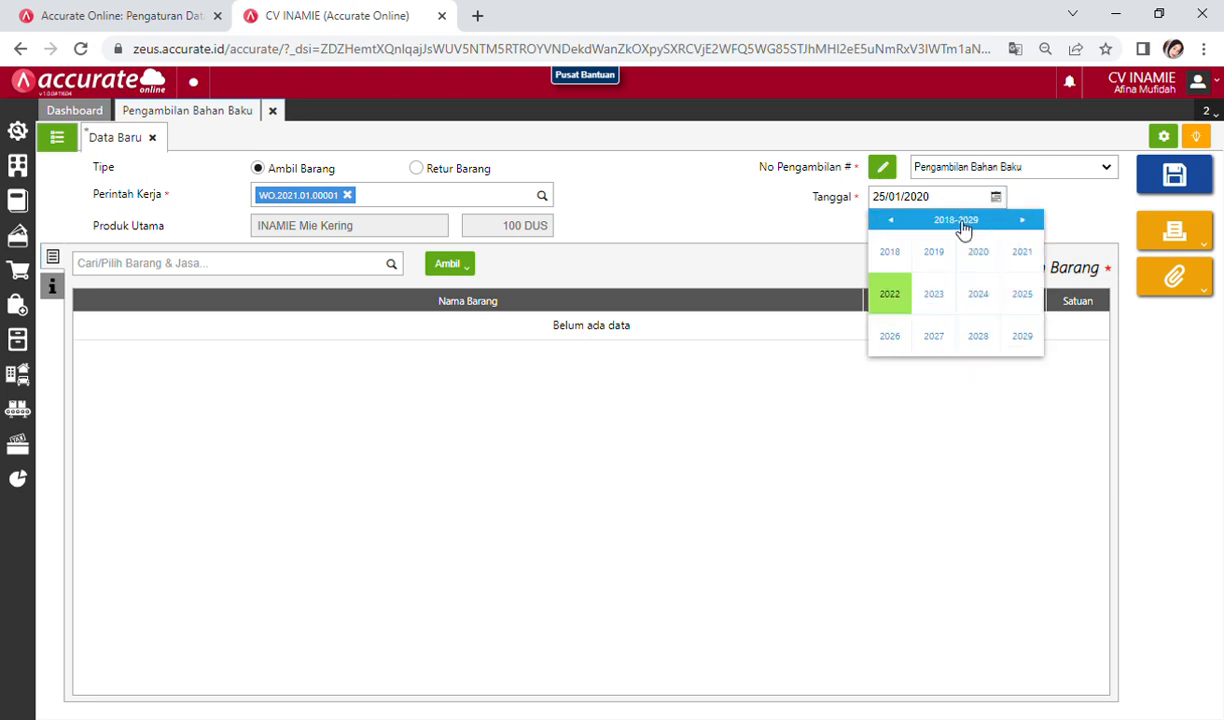
pyautogui.click(1021, 256)
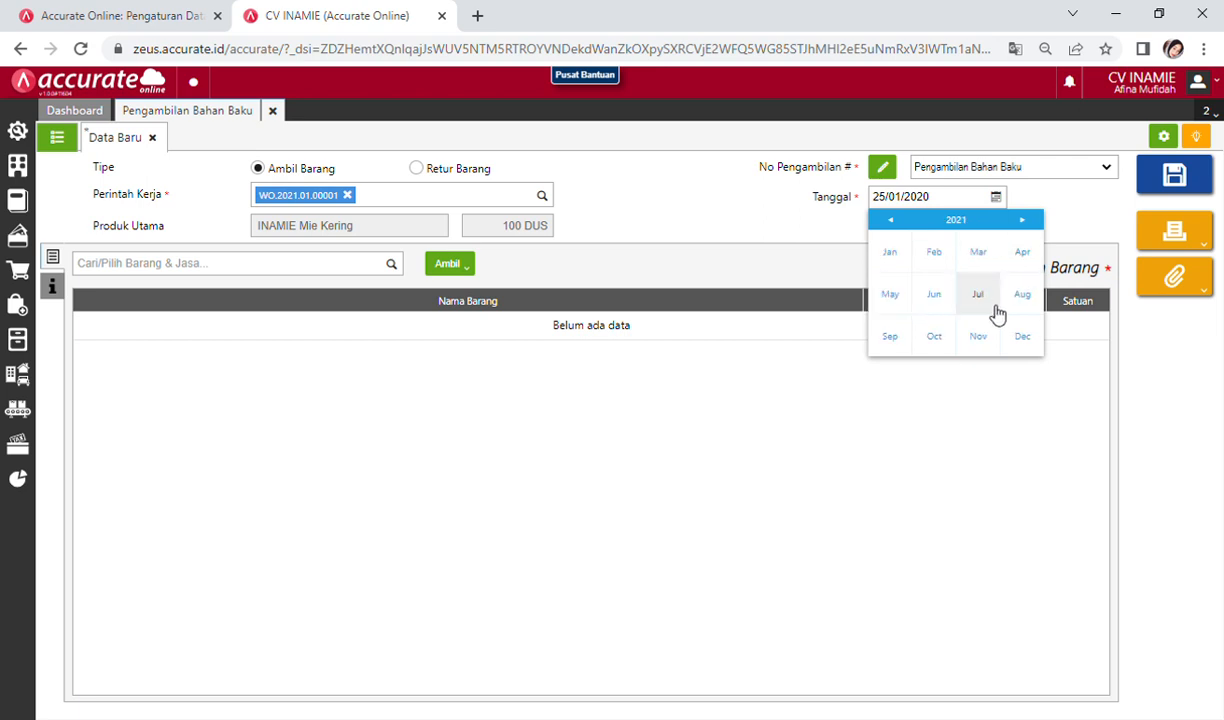
pyautogui.click(907, 260)
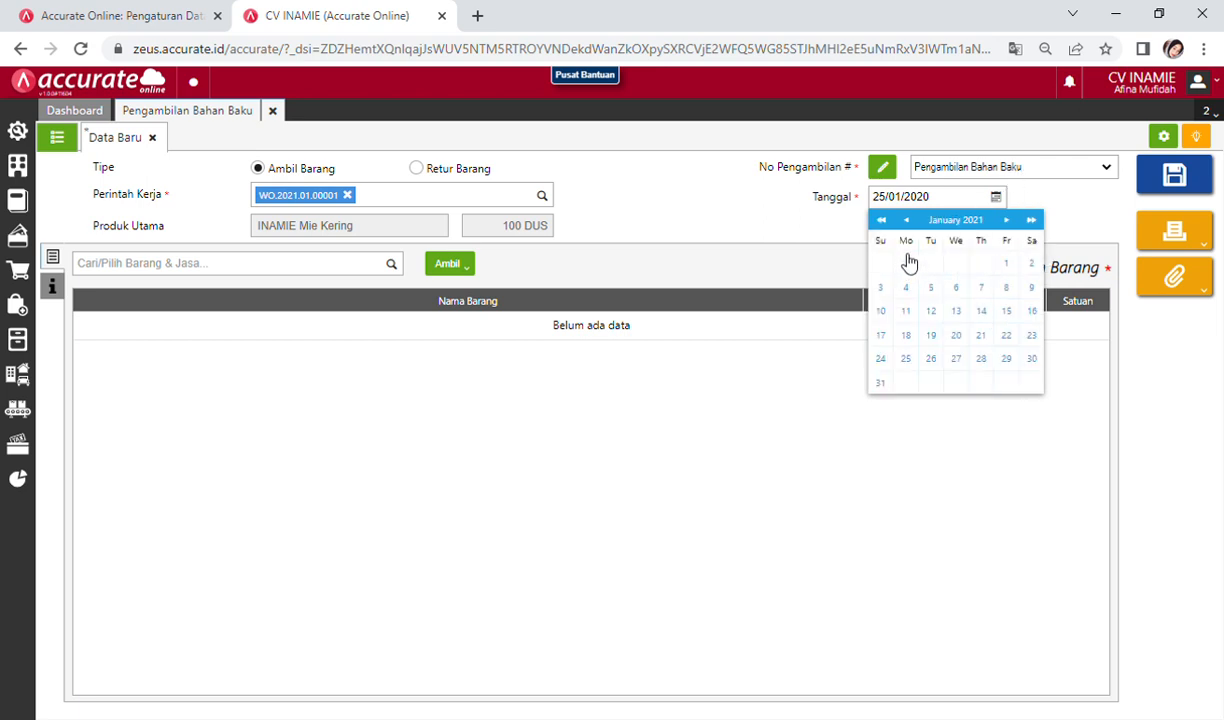
pyautogui.click(907, 360)
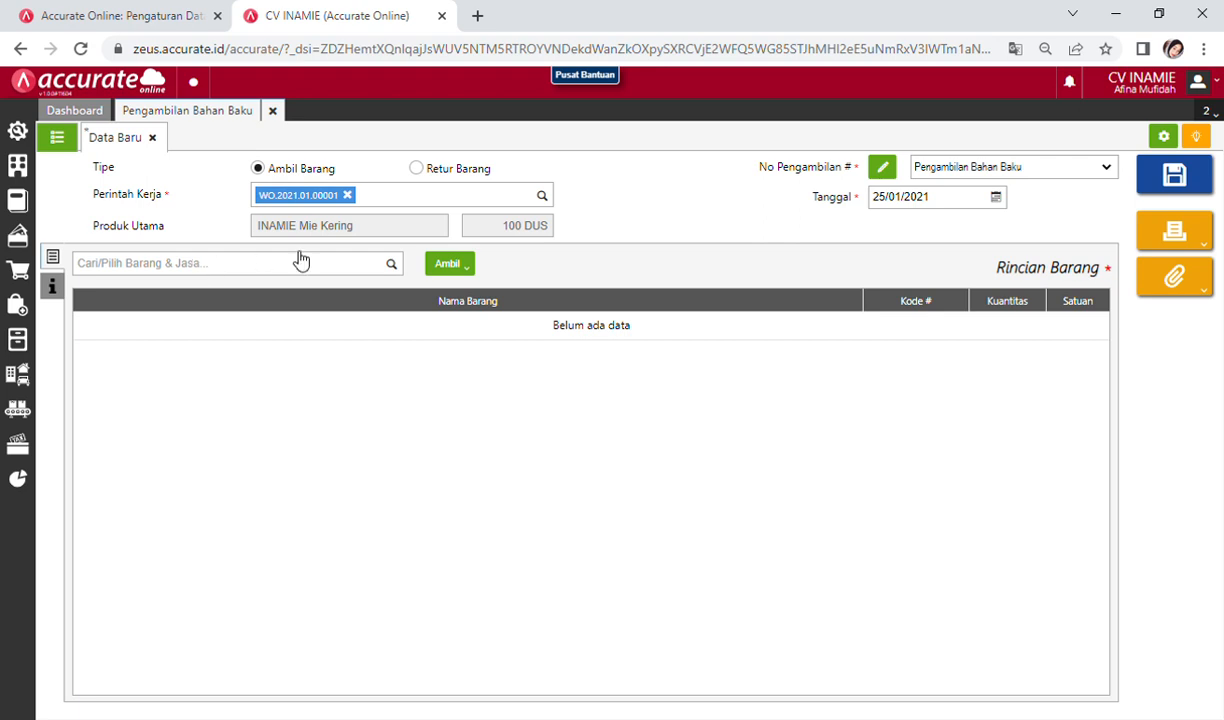
# Step: Pull in the Adonan Mie stage materials via Bahan Tahapan and save the issue
pyautogui.click(462, 272)
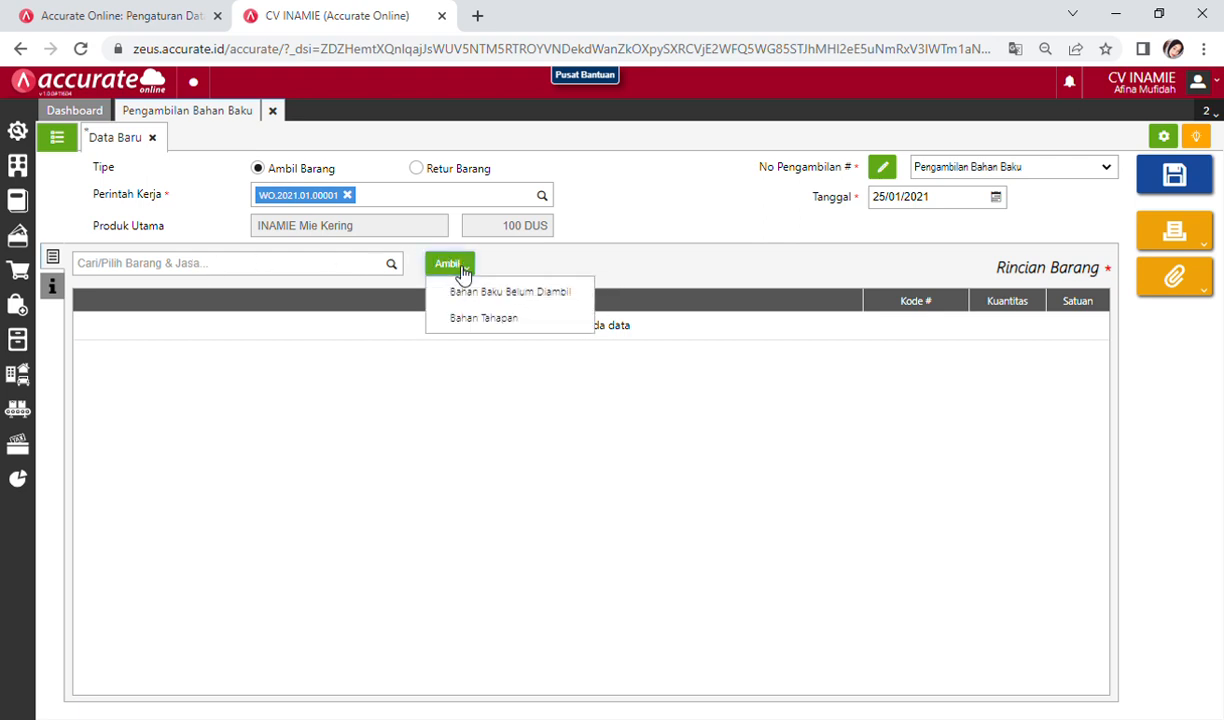
pyautogui.click(516, 325)
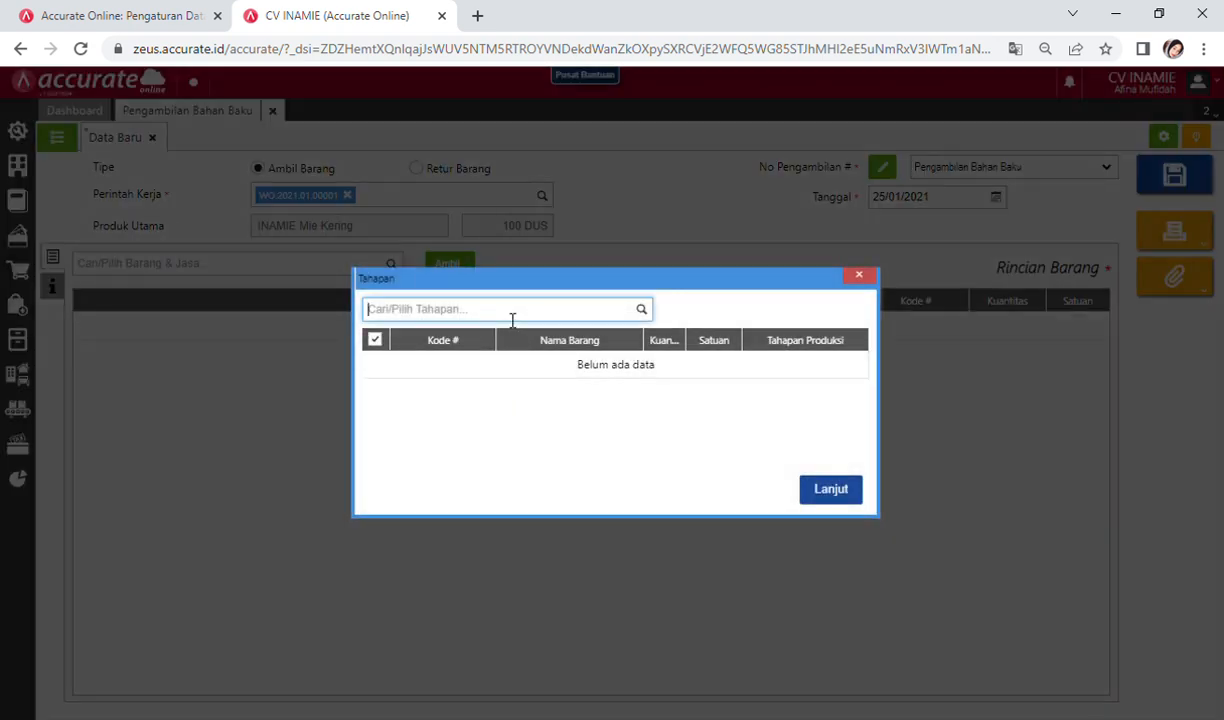
pyautogui.write('adon')
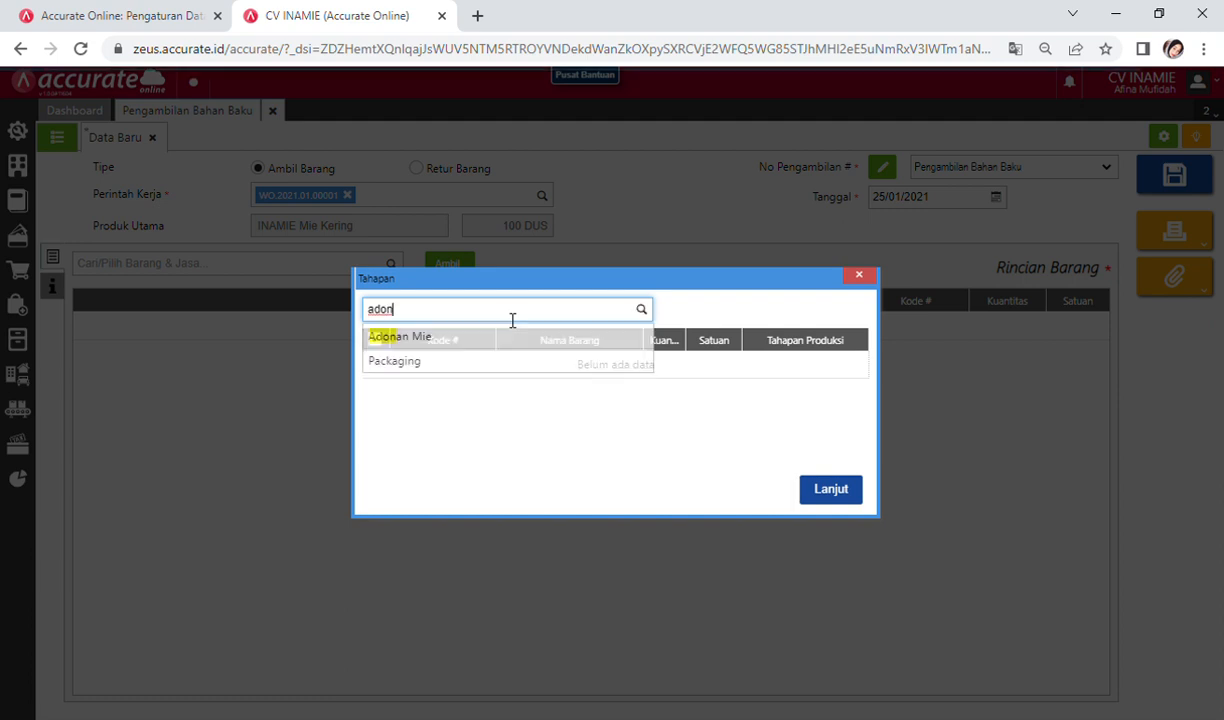
pyautogui.click(511, 345)
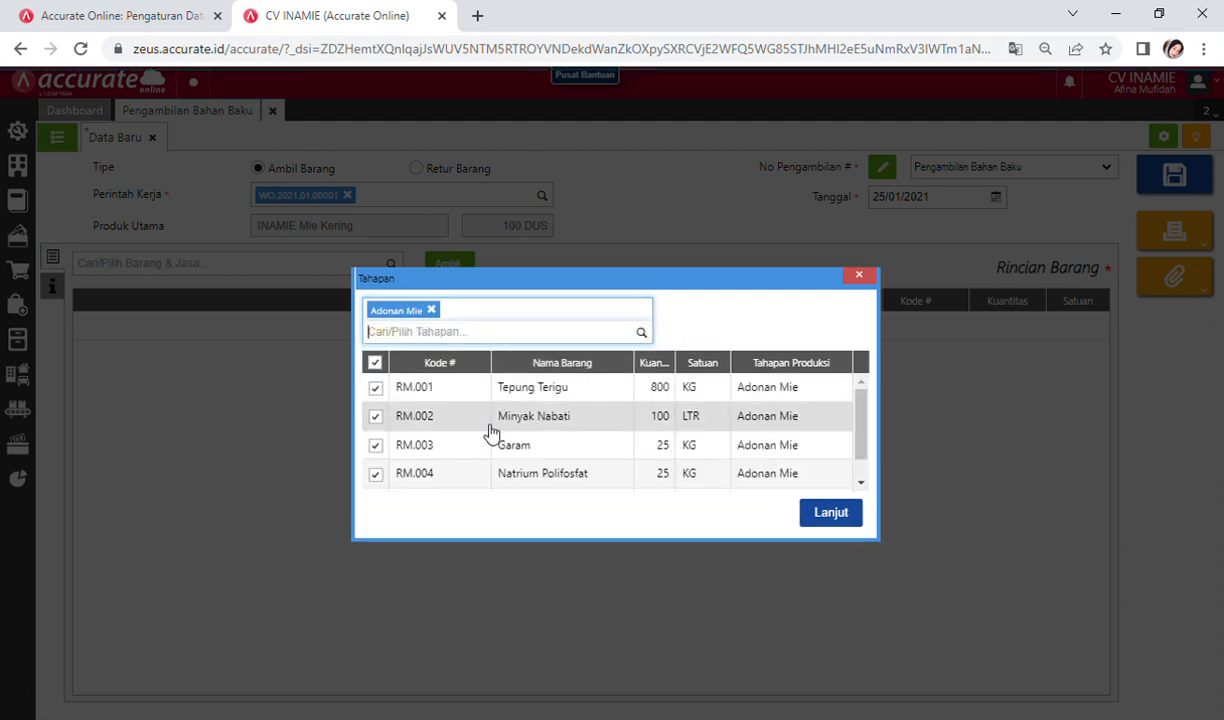
pyautogui.click(833, 515)
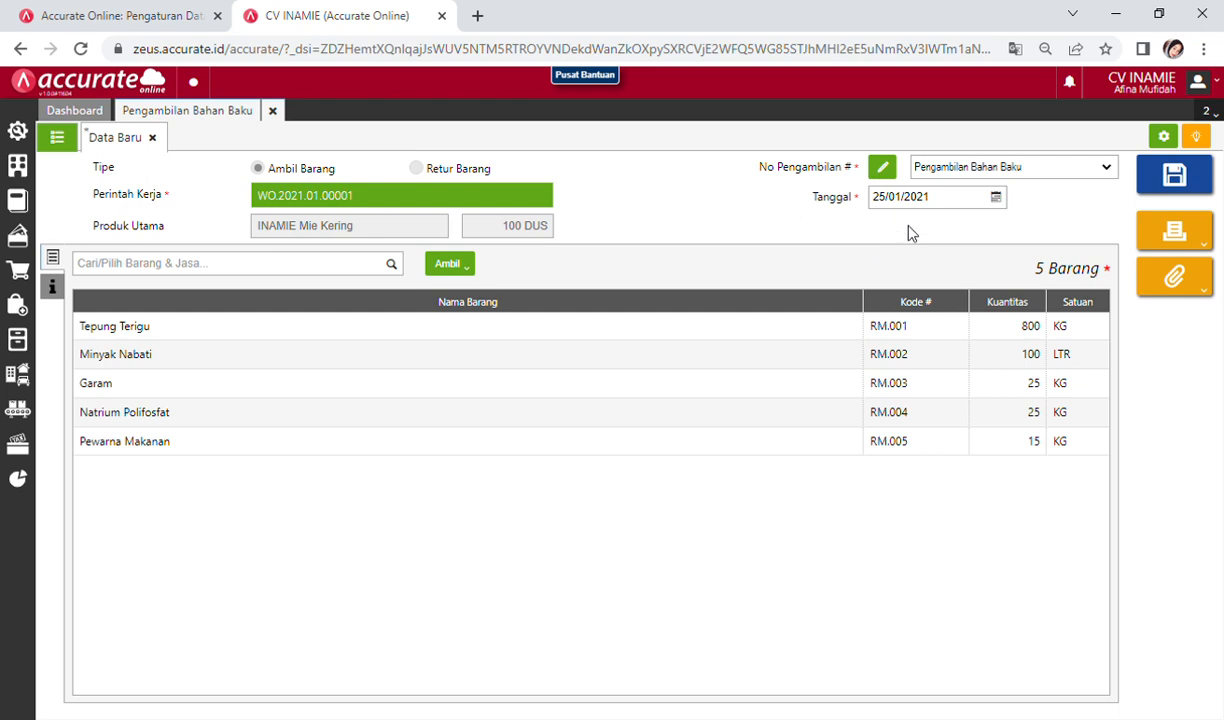
pyautogui.click(1178, 175)
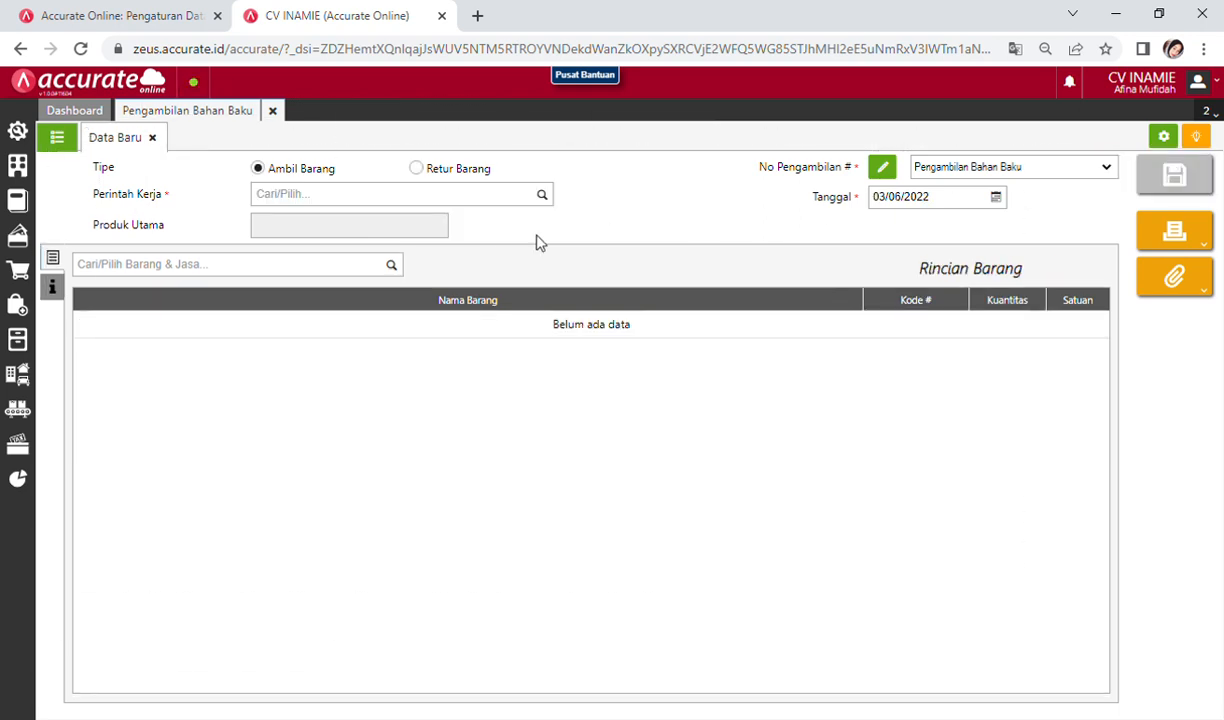
# Step: Close the issue form and start a new Tahapan Proses for work order WO.2021.01.00001
pyautogui.click(272, 111)
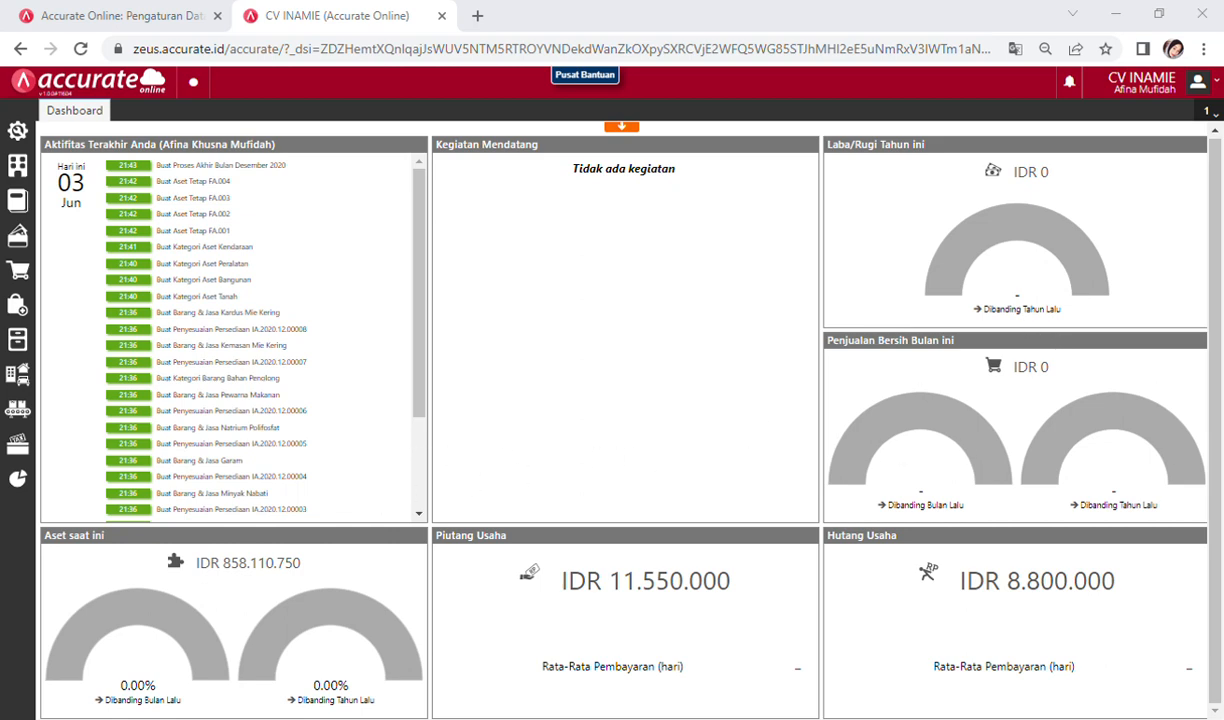
pyautogui.click(17, 410)
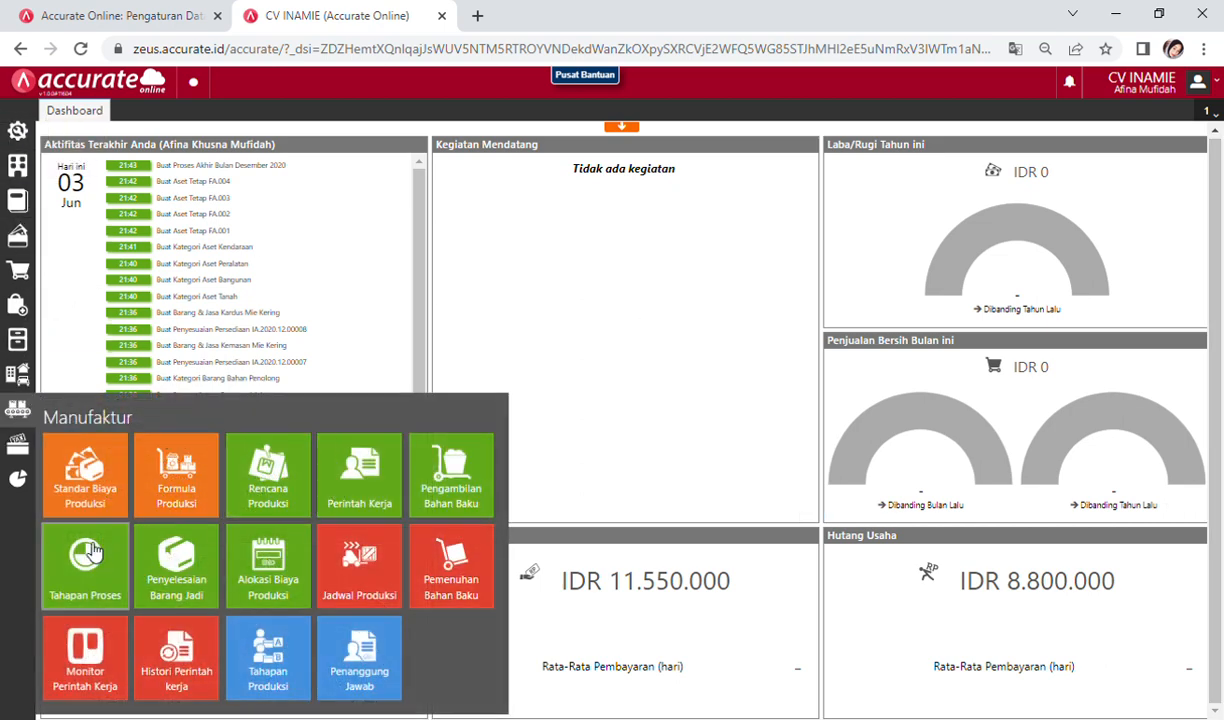
pyautogui.click(88, 566)
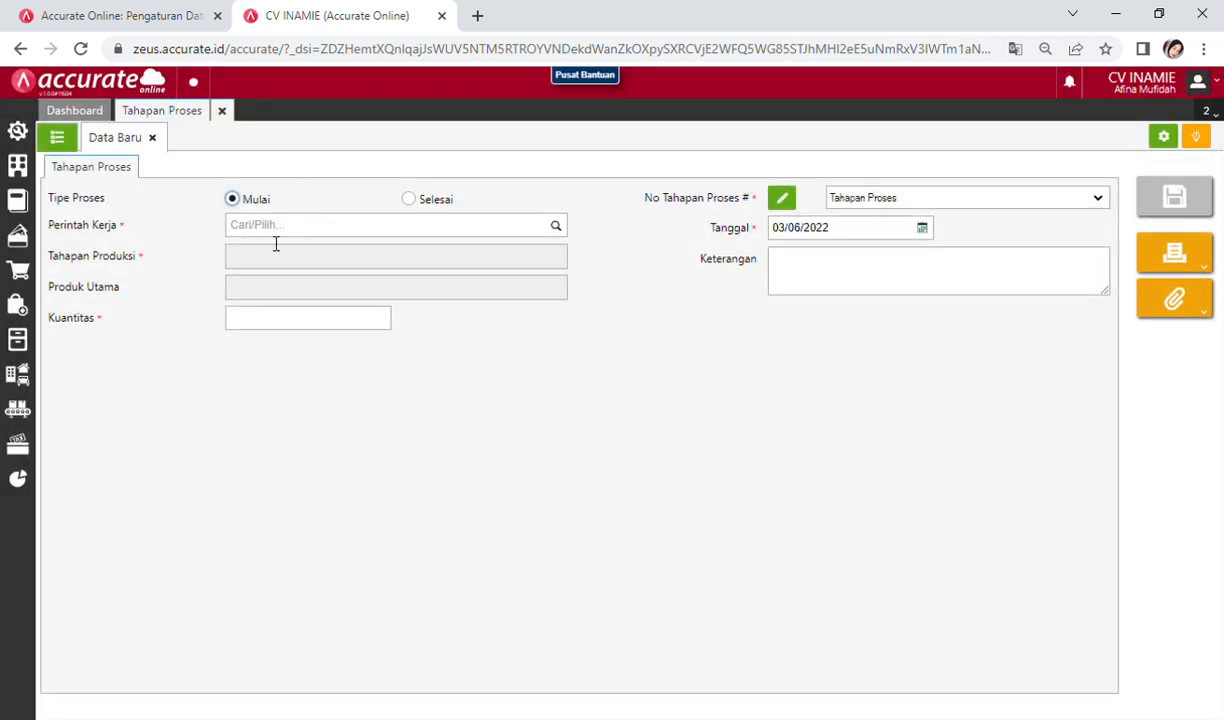
pyautogui.click(276, 226)
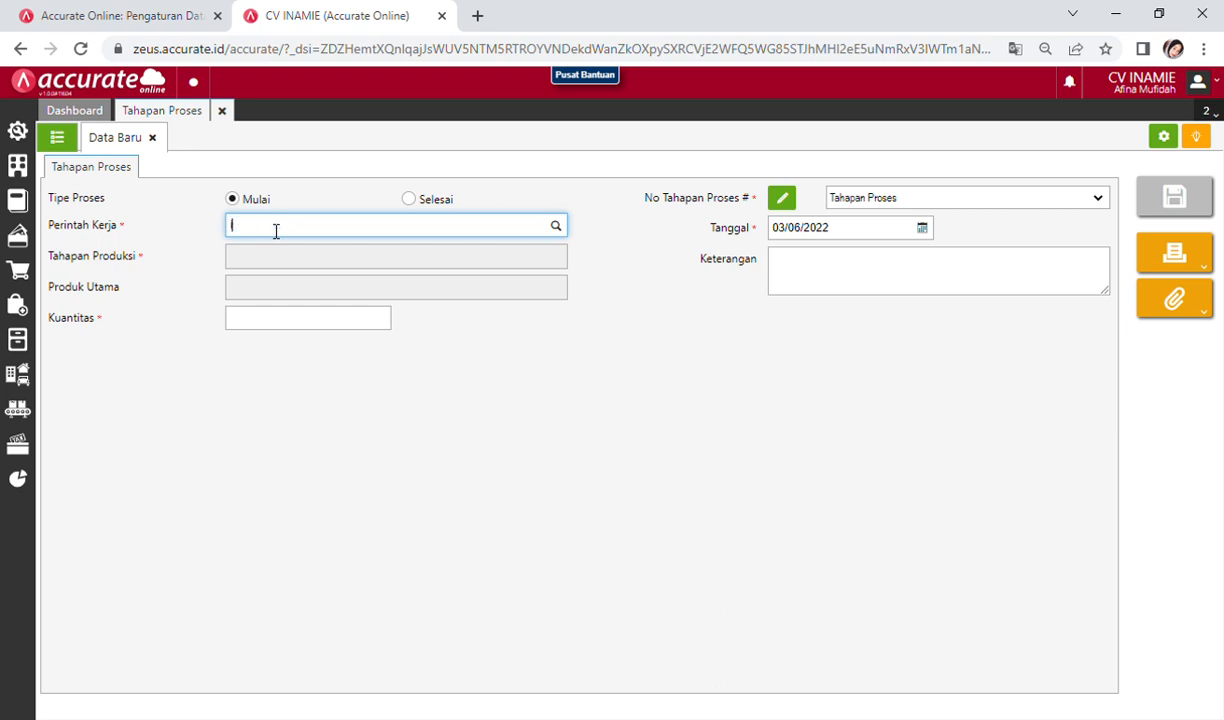
pyautogui.write('in')
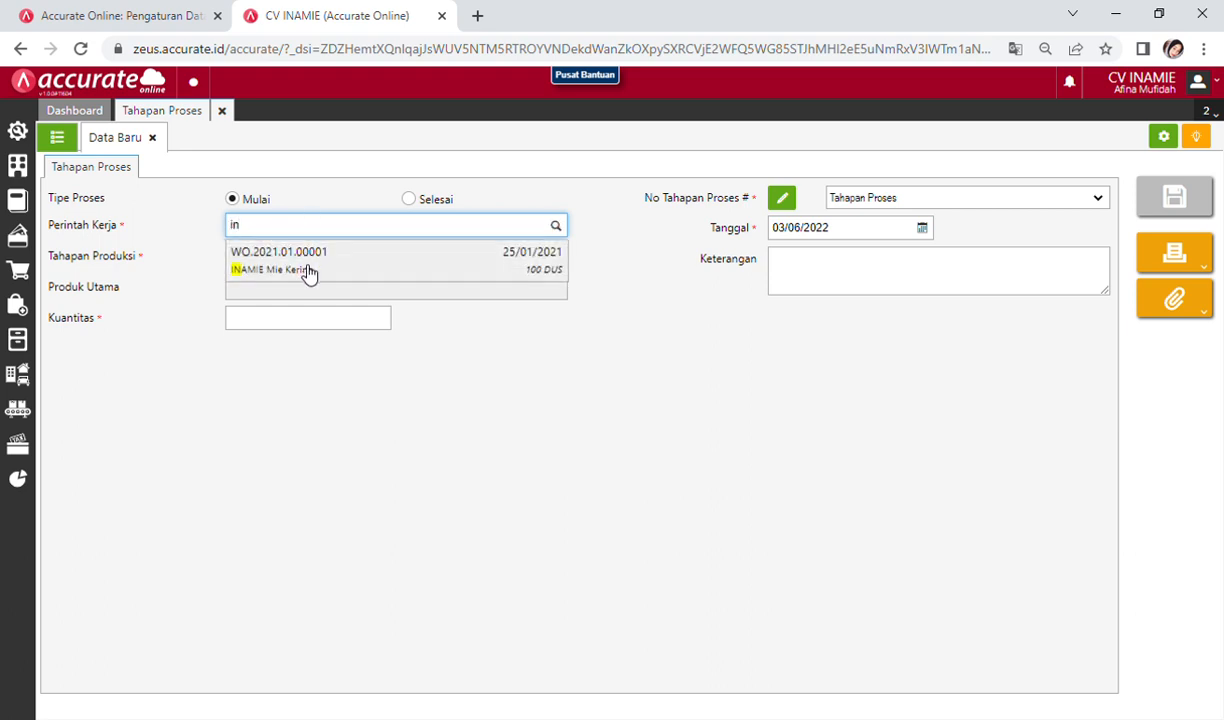
pyautogui.click(305, 270)
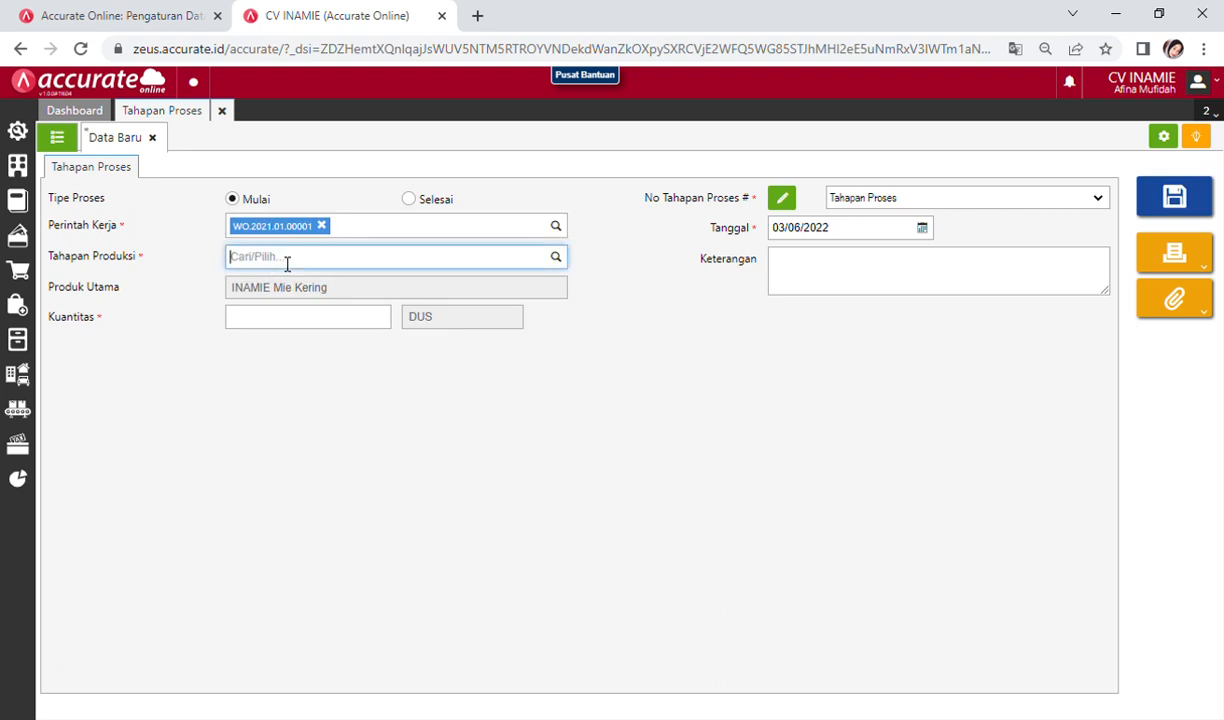
# Step: Set the stage to Packaging dated 25/01/2021, save, and close the page
pyautogui.write('pack')
pyautogui.click(296, 312)
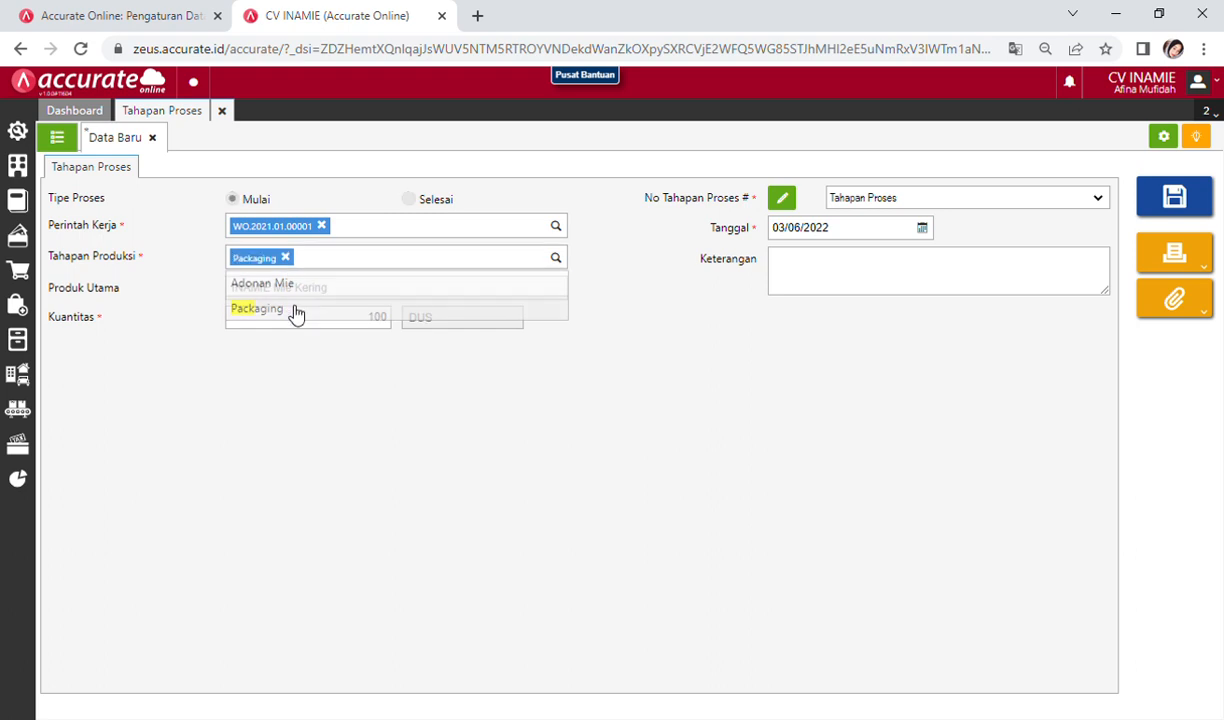
pyautogui.click(922, 228)
pyautogui.click(849, 231)
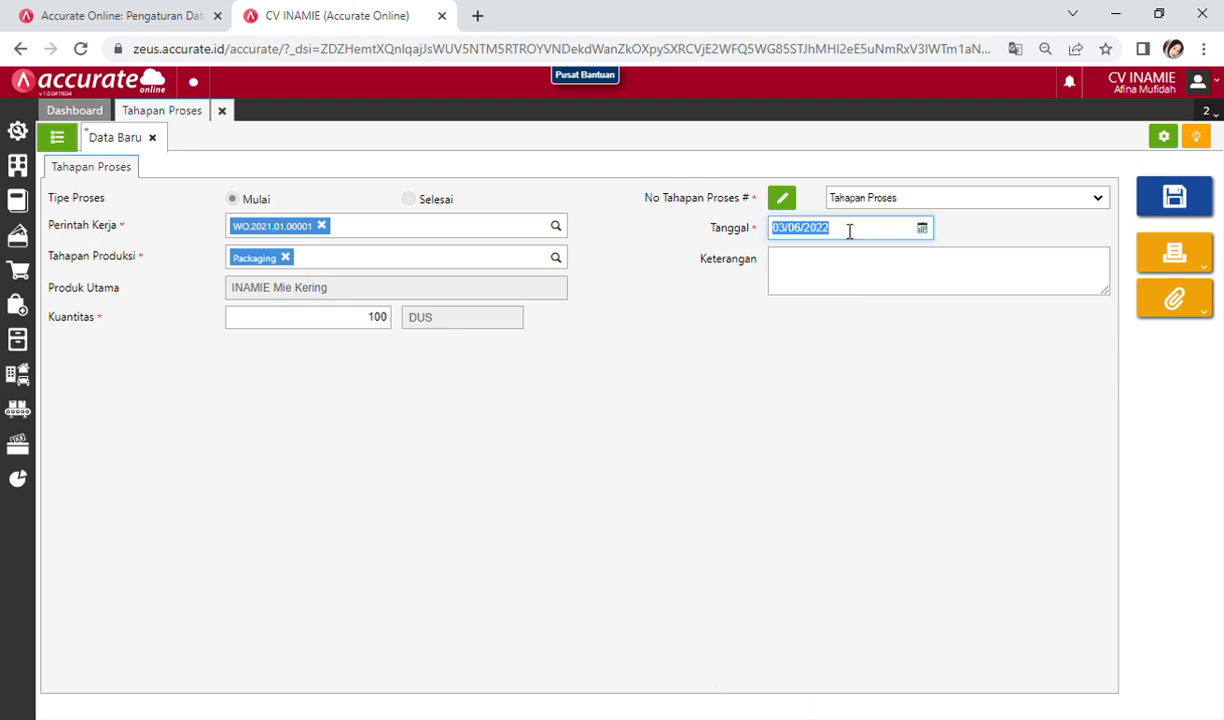
pyautogui.write('25/01/2021')
pyautogui.click(811, 338)
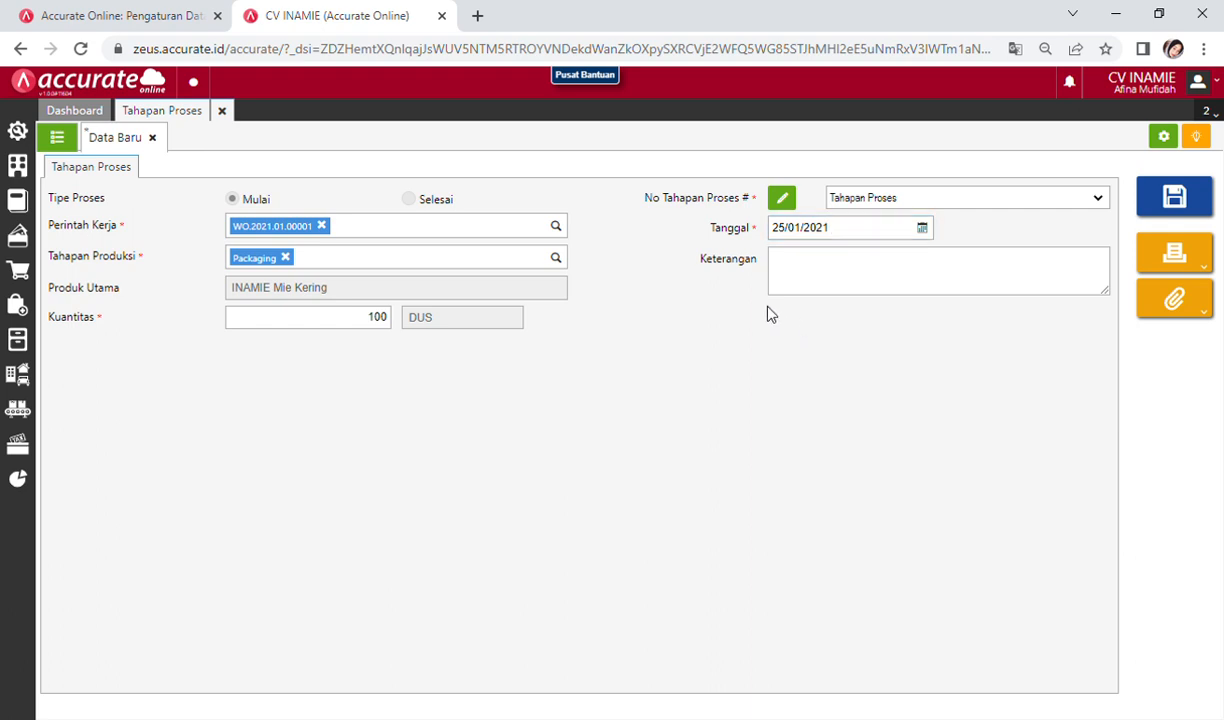
pyautogui.click(1170, 200)
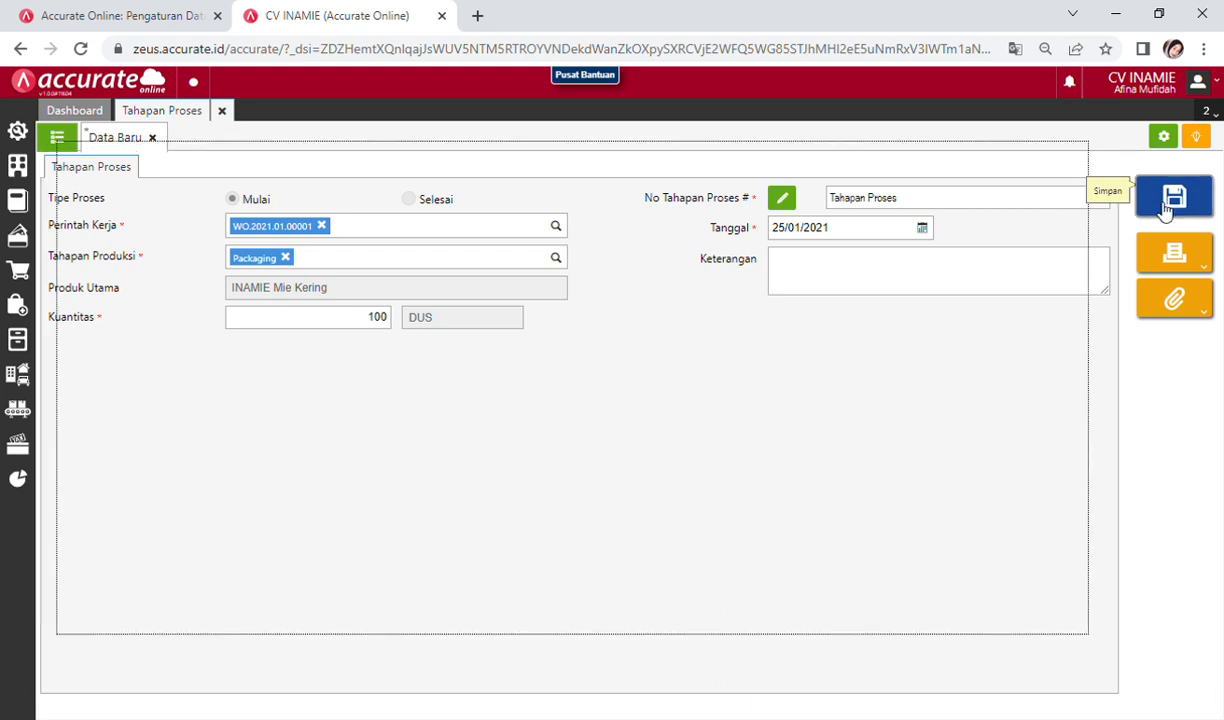
pyautogui.click(222, 111)
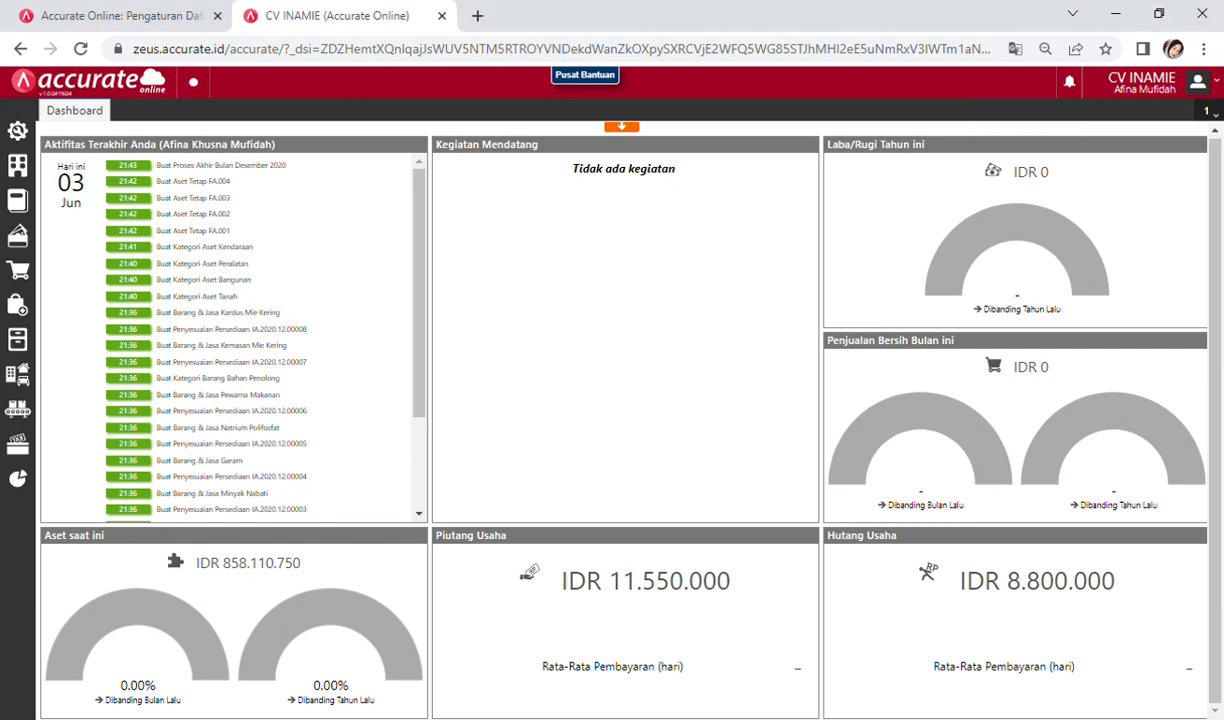
# Step: Start a new Pengambilan Bahan Baku linked to work order WO.2021.01.00001
pyautogui.click(17, 418)
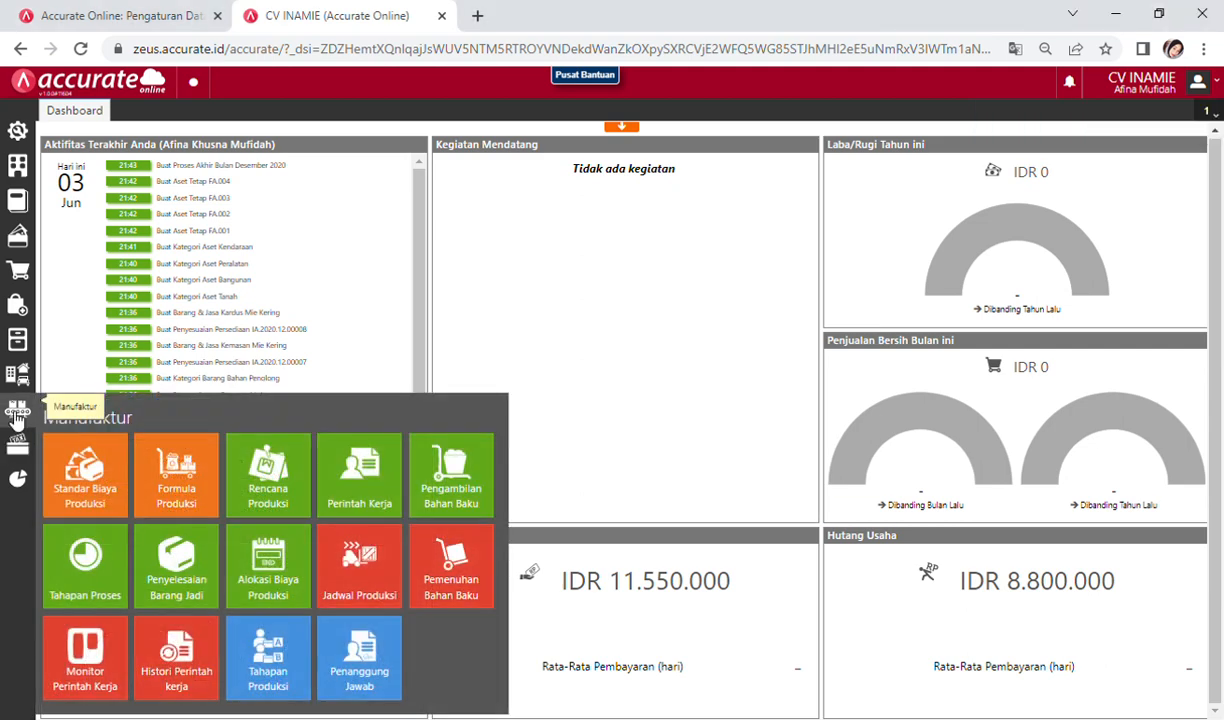
pyautogui.click(460, 490)
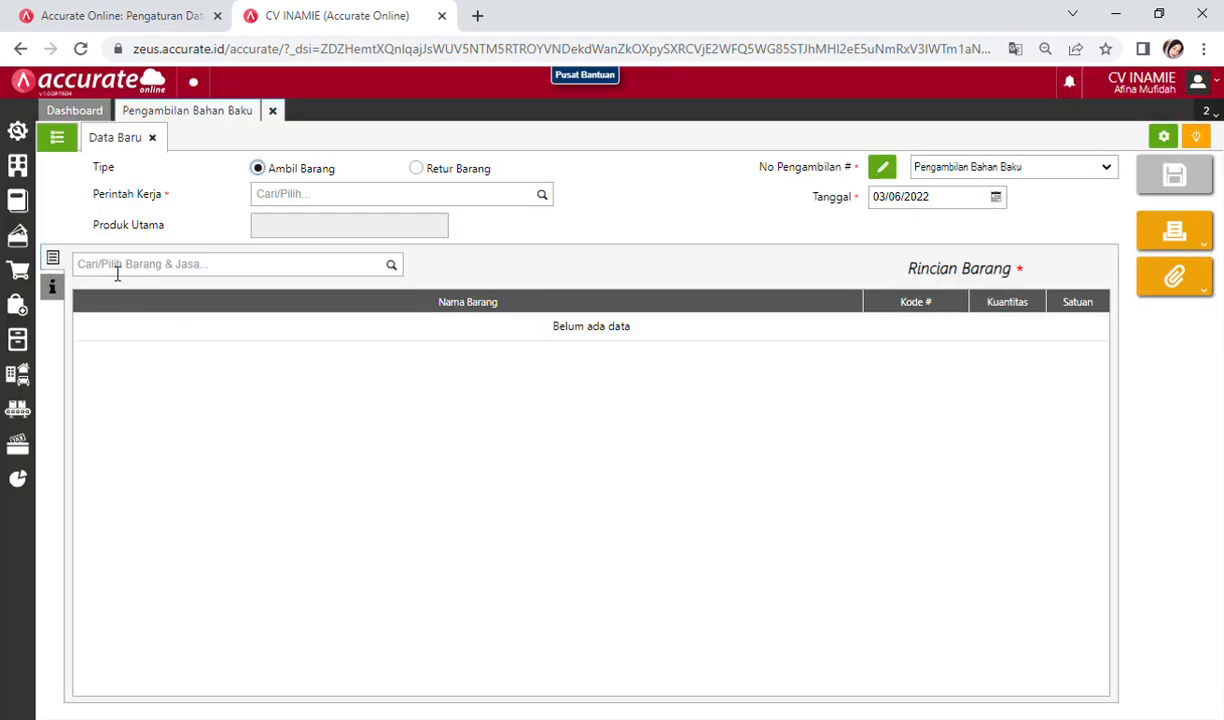
pyautogui.click(334, 196)
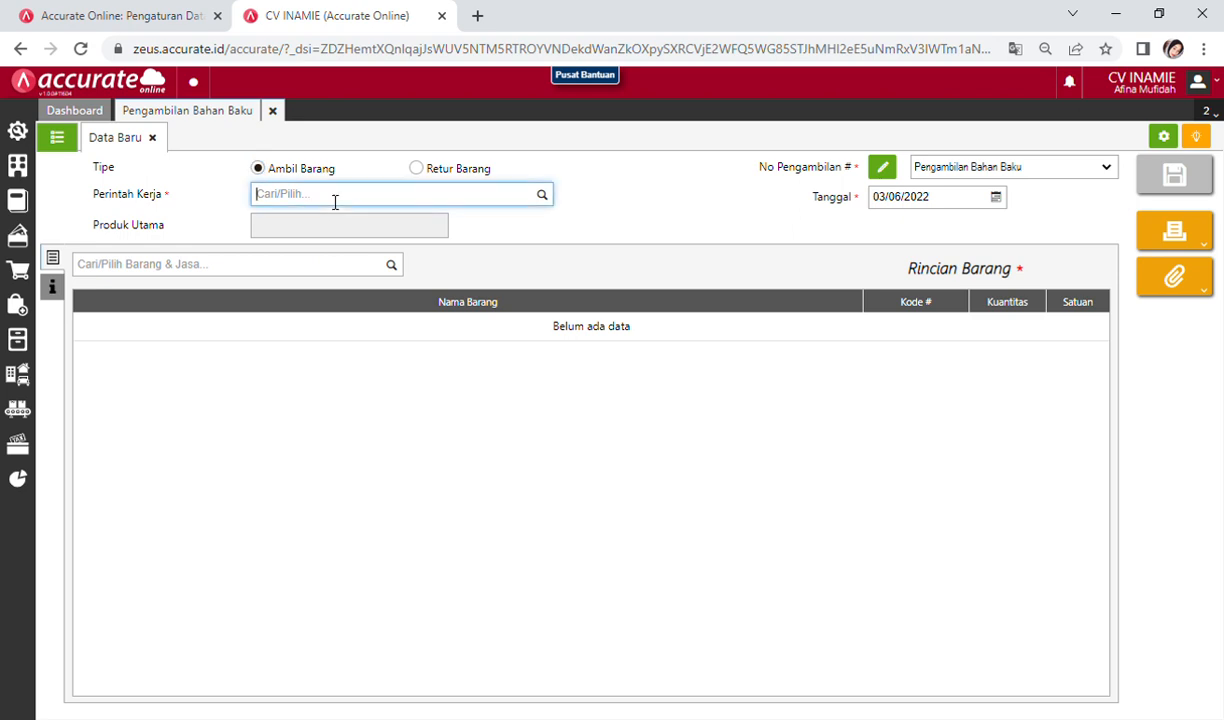
pyautogui.write('inami')
pyautogui.click(333, 230)
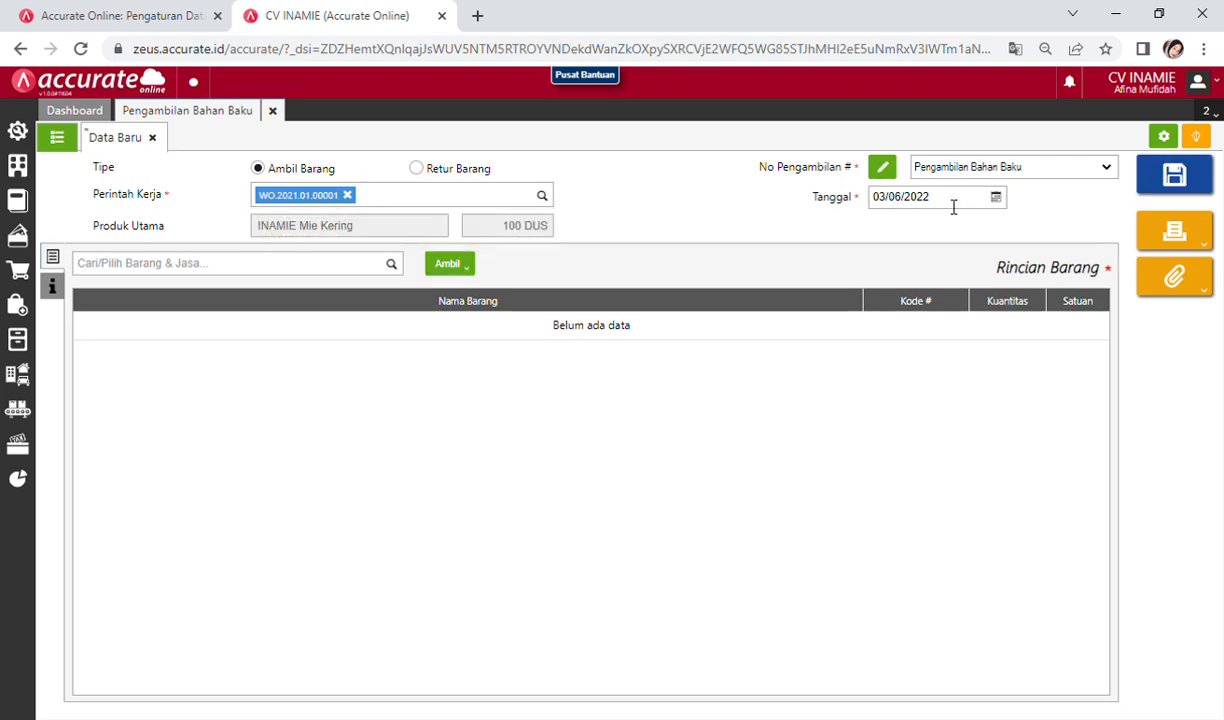
# Step: Set the issue date to 25/01/2021
pyautogui.click(996, 198)
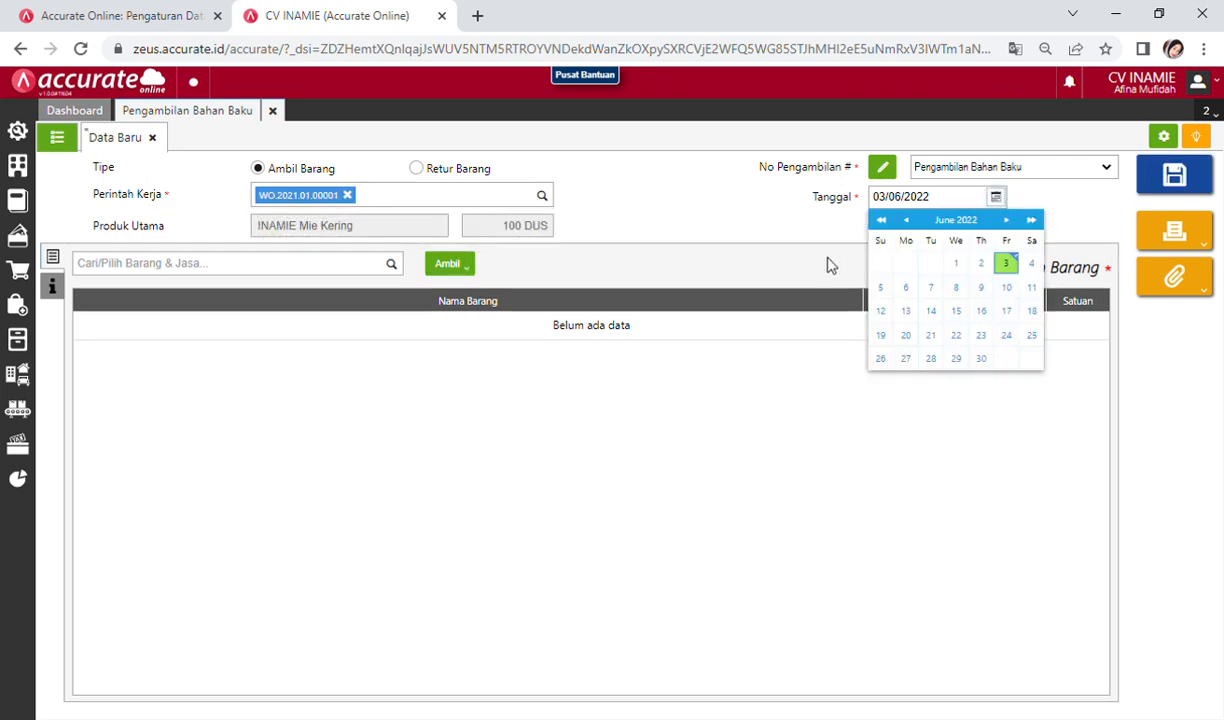
pyautogui.click(961, 206)
pyautogui.write('25/')
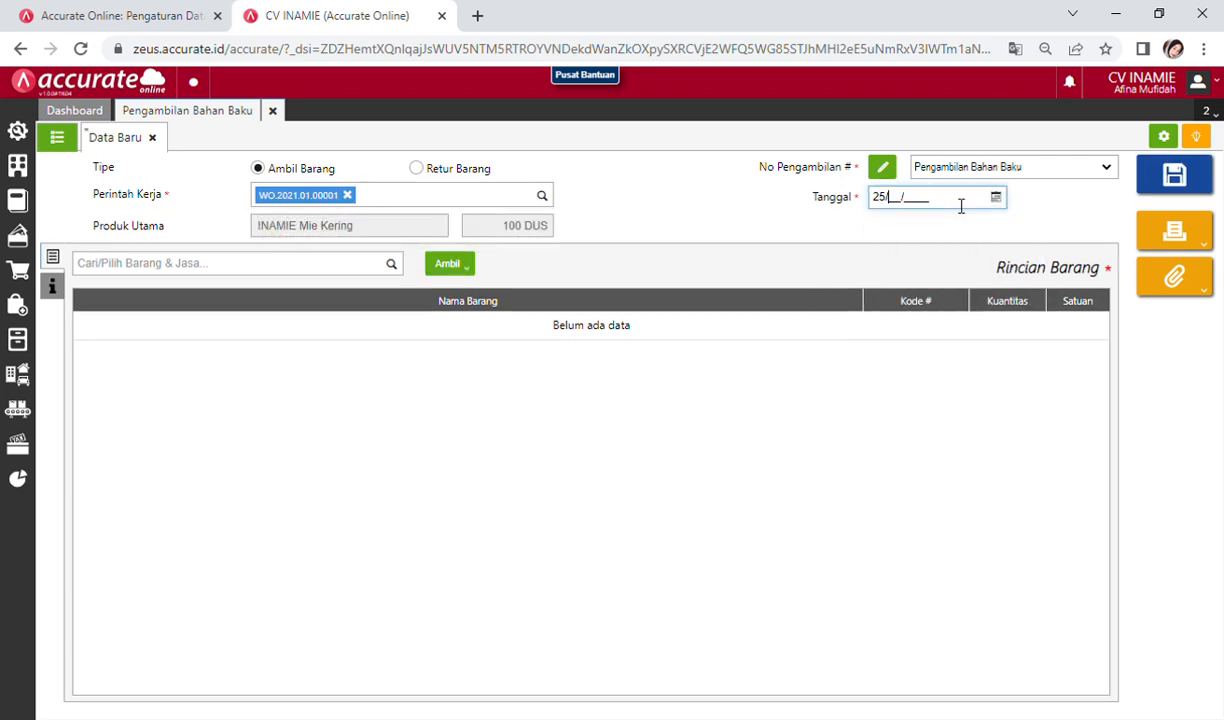
pyautogui.write('01/2021')
pyautogui.click(530, 362)
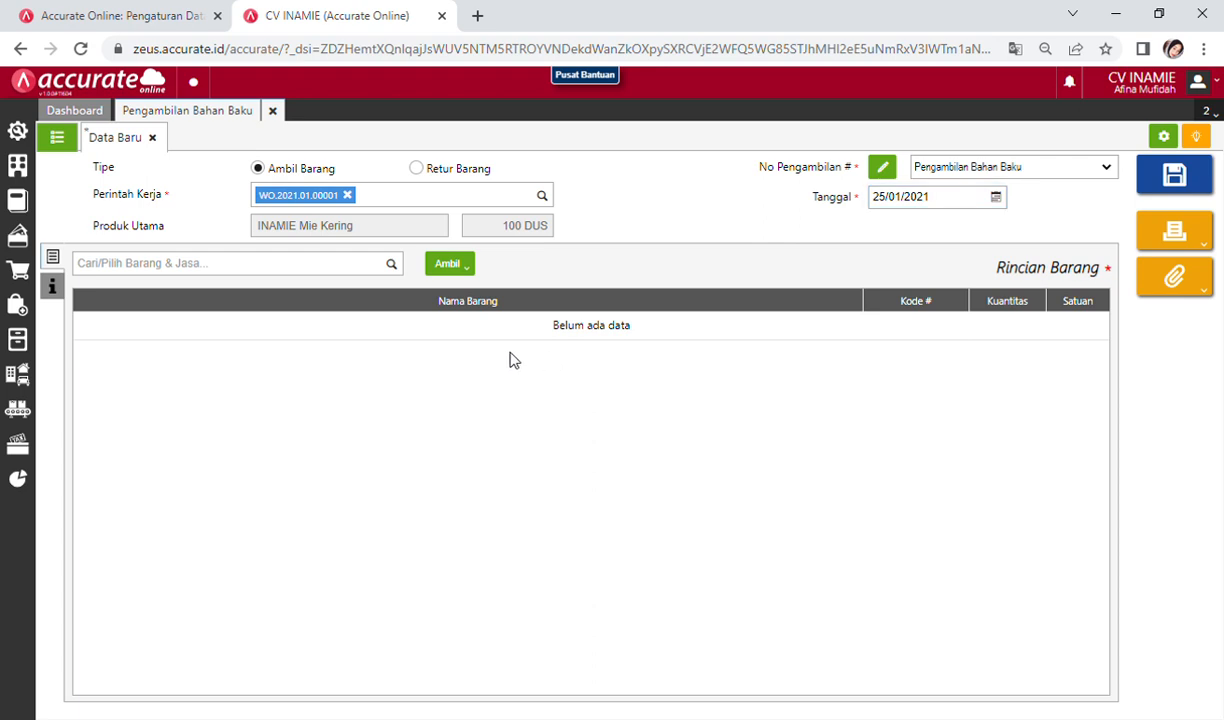
# Step: Add the Packaging stage materials, Kemasan and Kardus Mie Kering, and save the issue
pyautogui.click(447, 275)
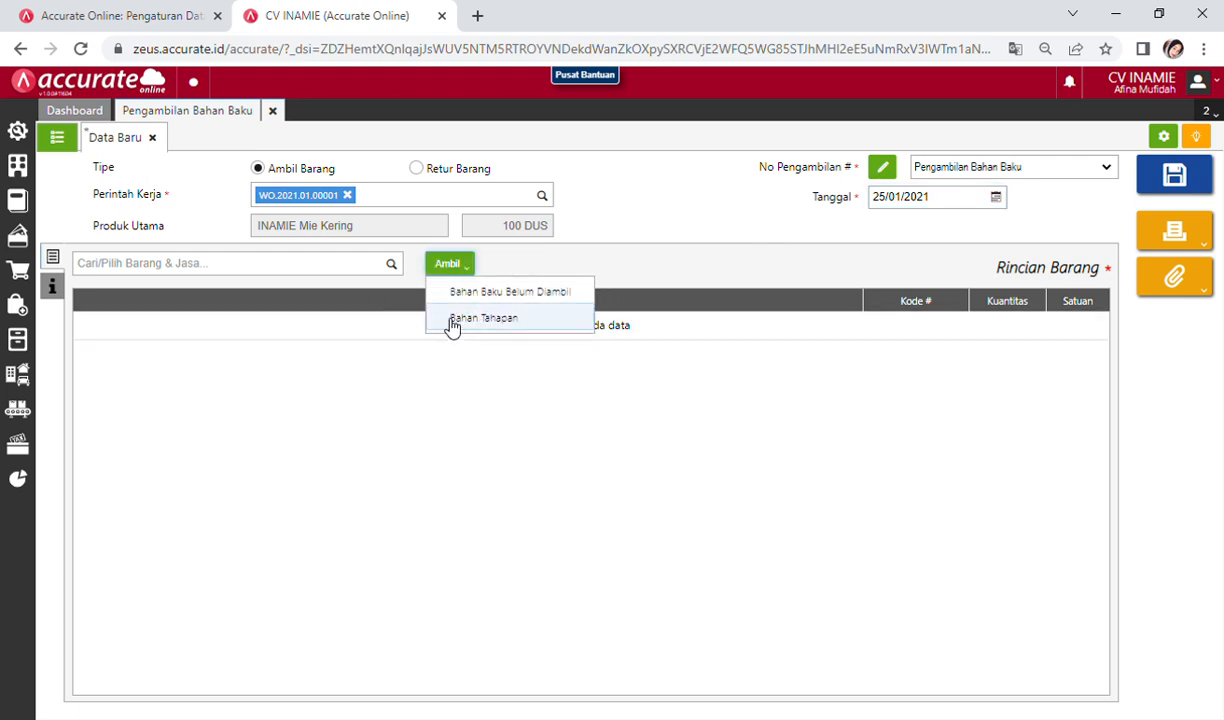
pyautogui.click(474, 320)
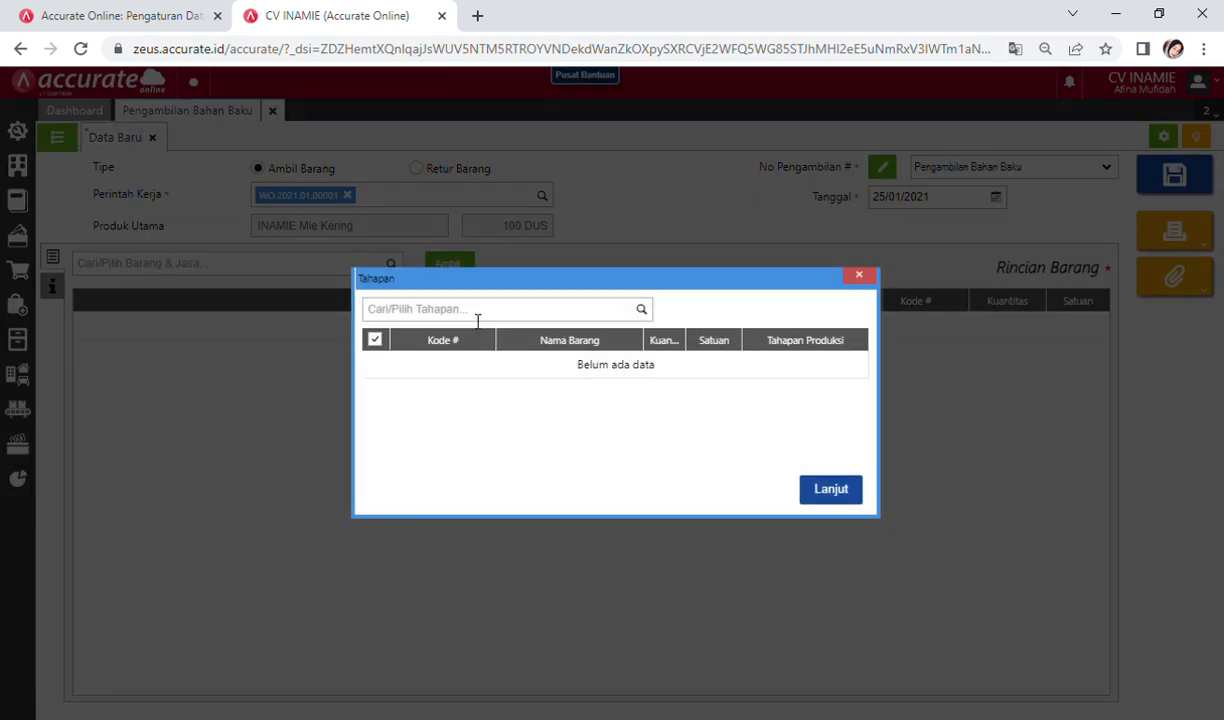
pyautogui.click(474, 312)
pyautogui.write('pac')
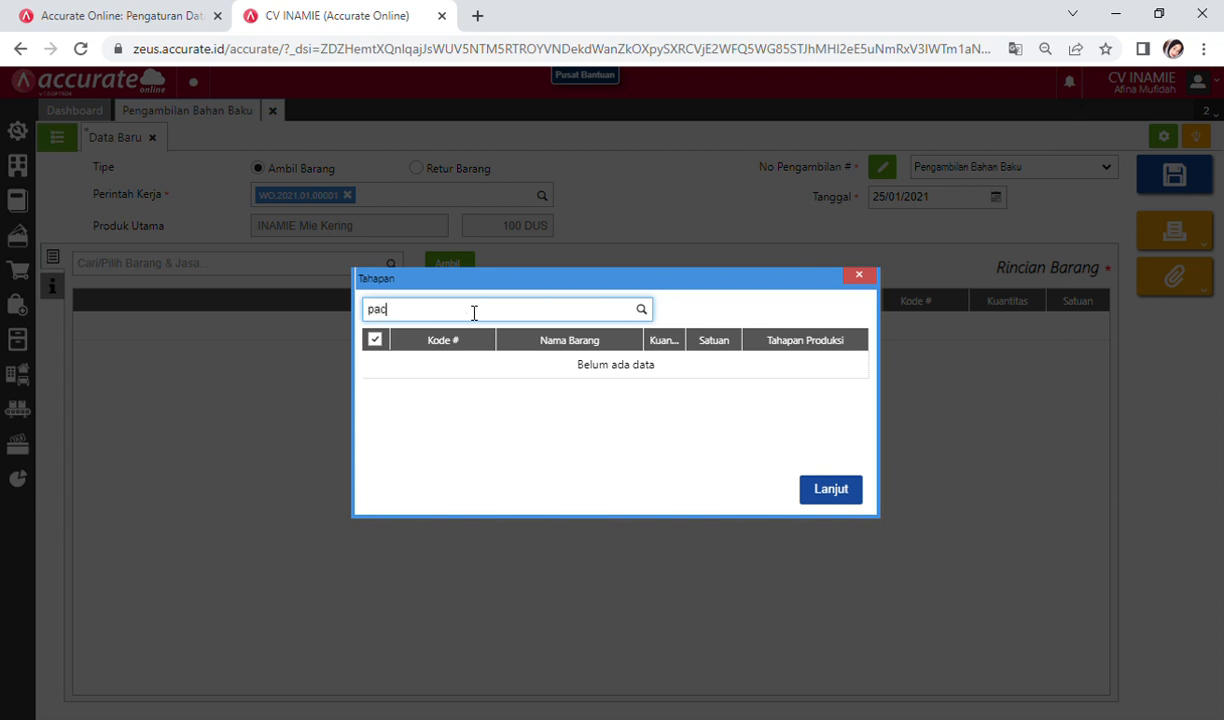
pyautogui.write('k')
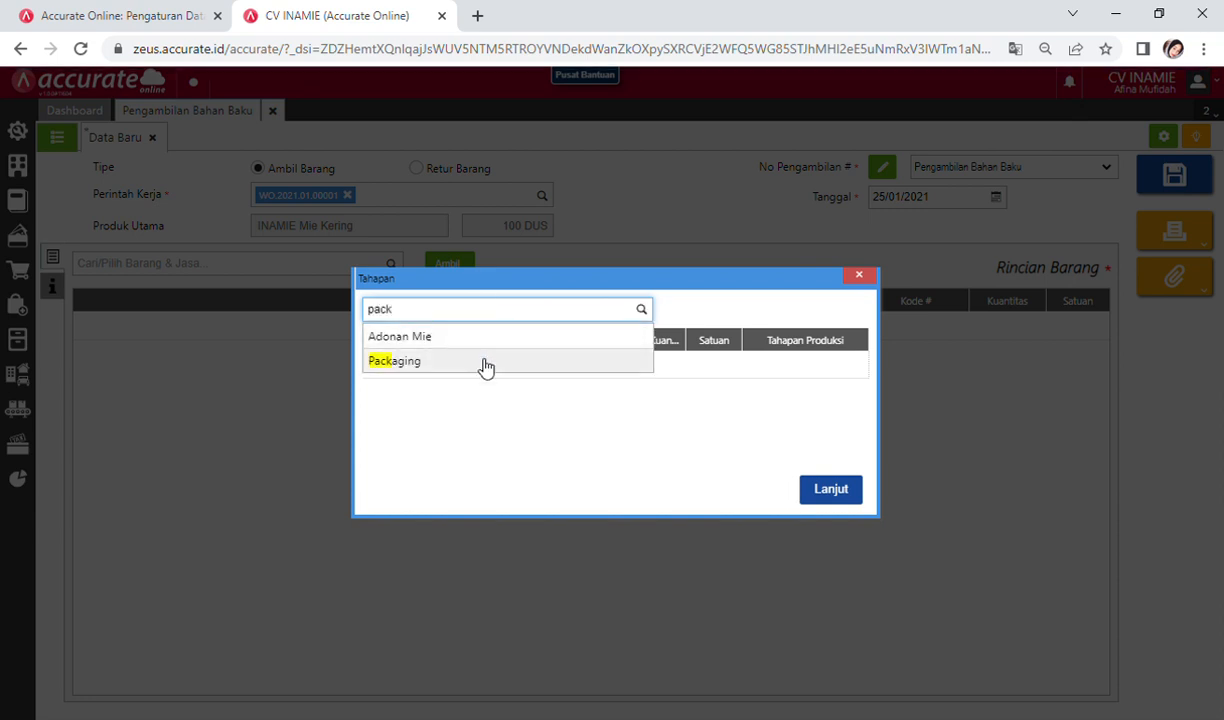
pyautogui.click(484, 367)
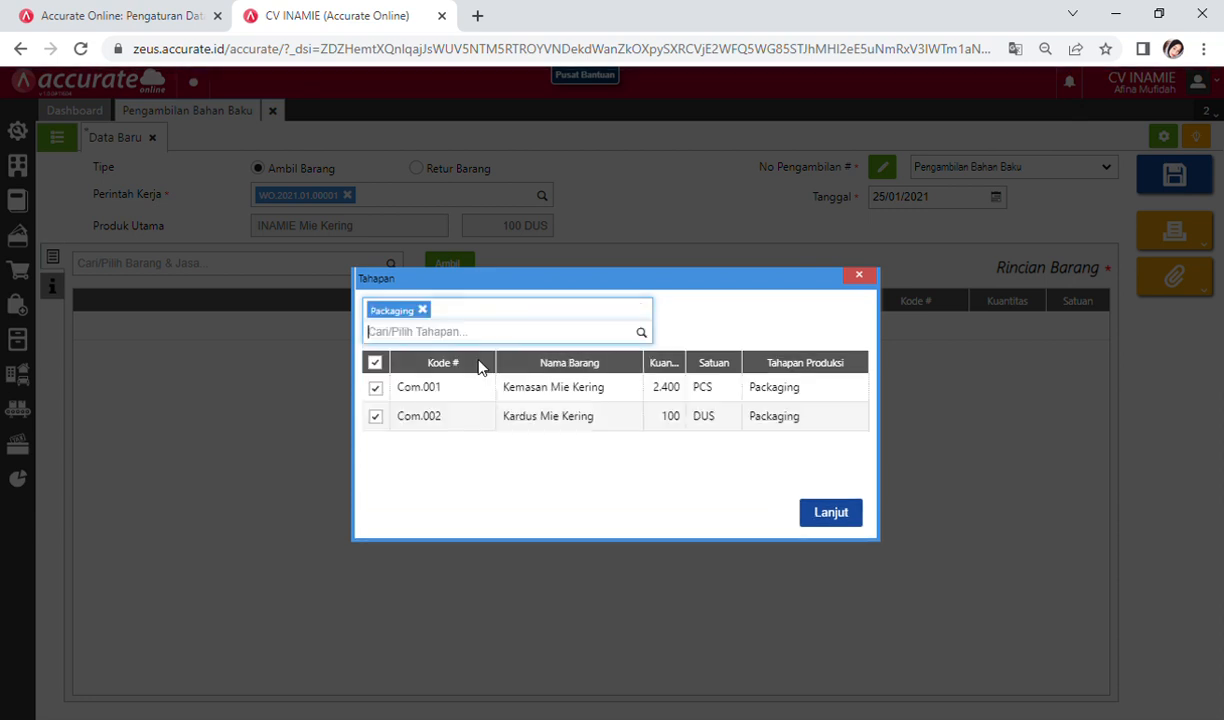
pyautogui.click(843, 520)
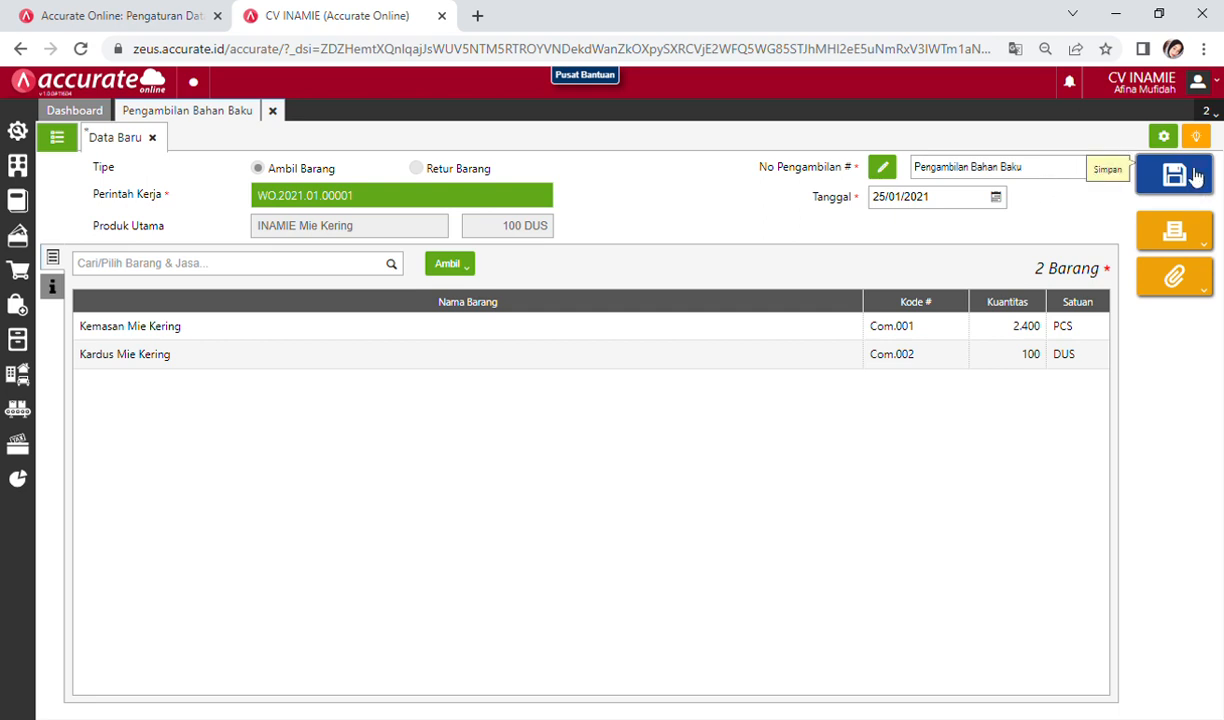
pyautogui.click(1195, 177)
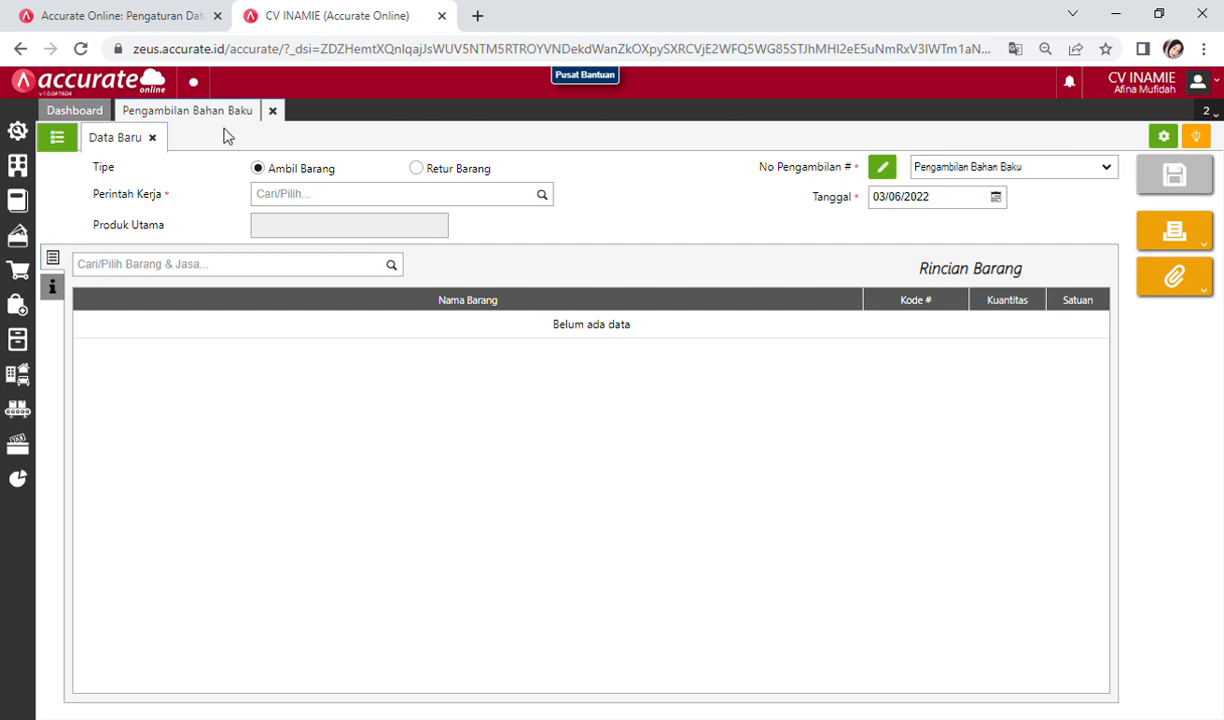
# Step: View the Rincian Jurnal of issue MS.2021.01.00002, then close the issue pages
pyautogui.click(57, 137)
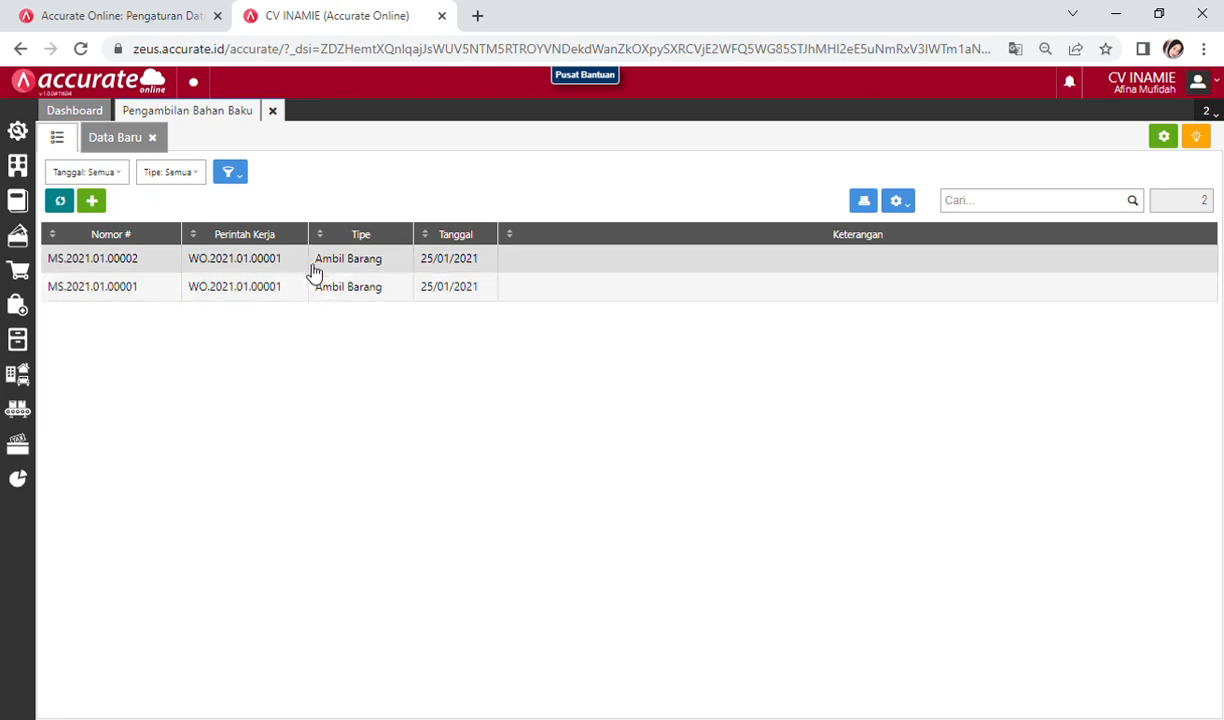
pyautogui.click(316, 268)
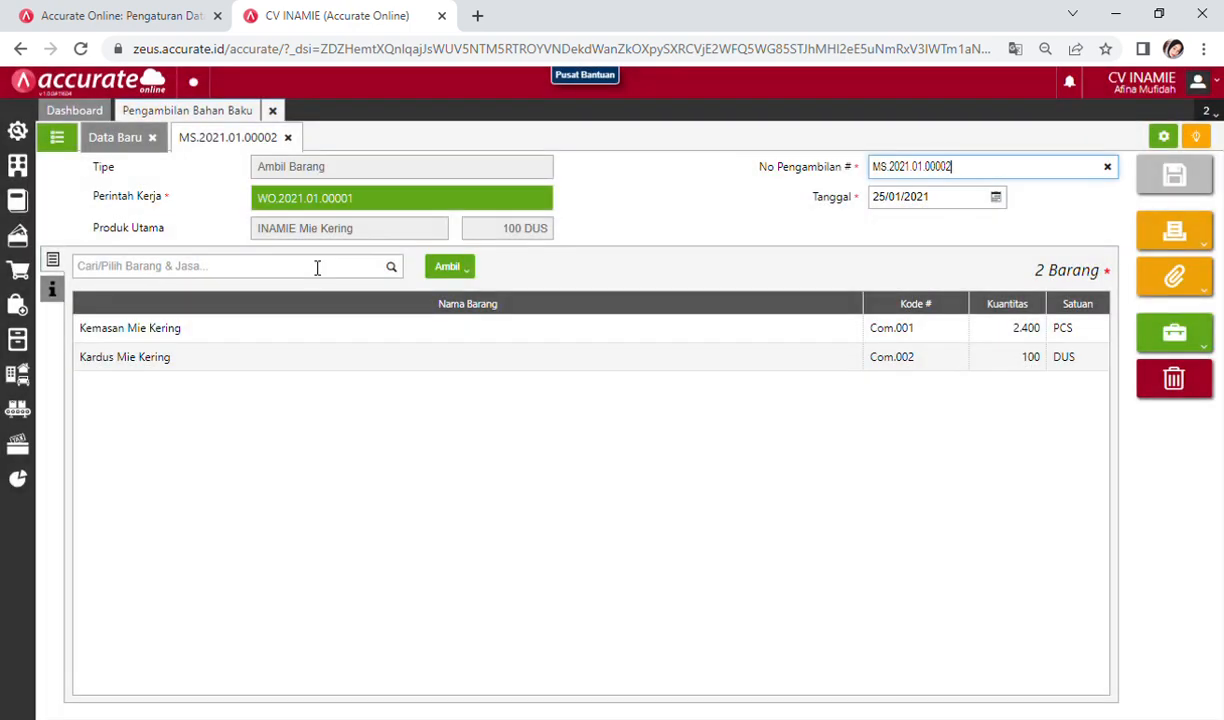
pyautogui.click(1174, 336)
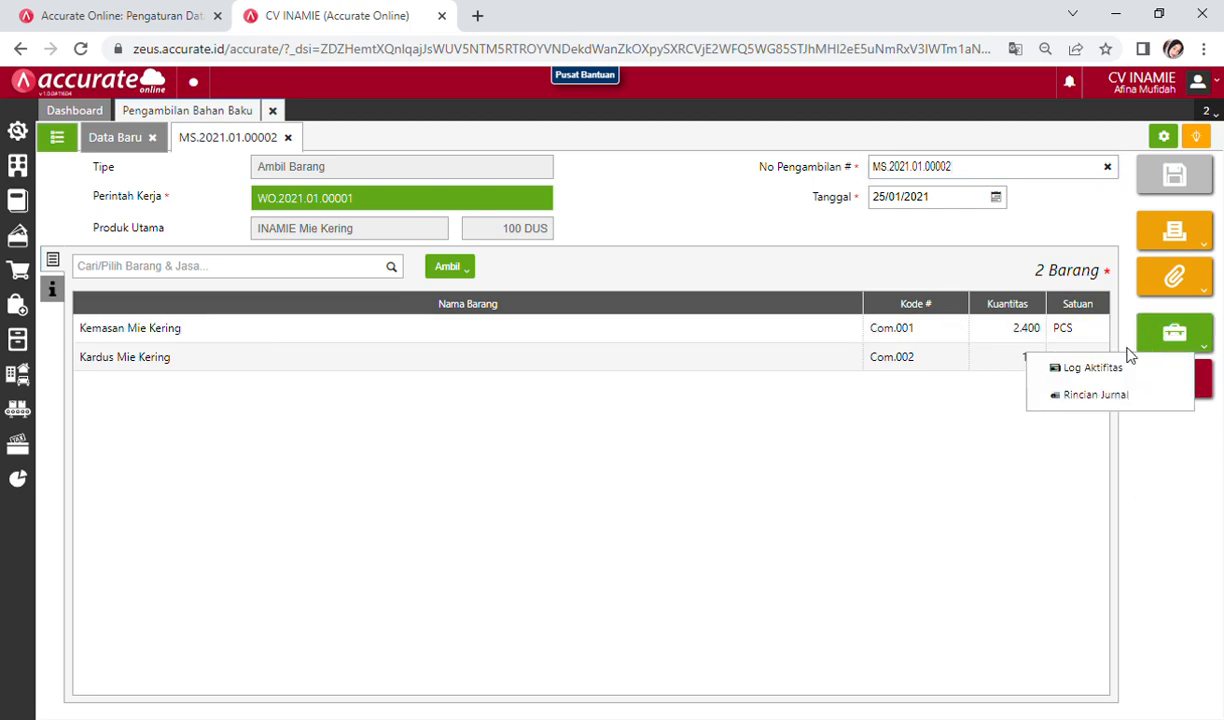
pyautogui.click(1096, 395)
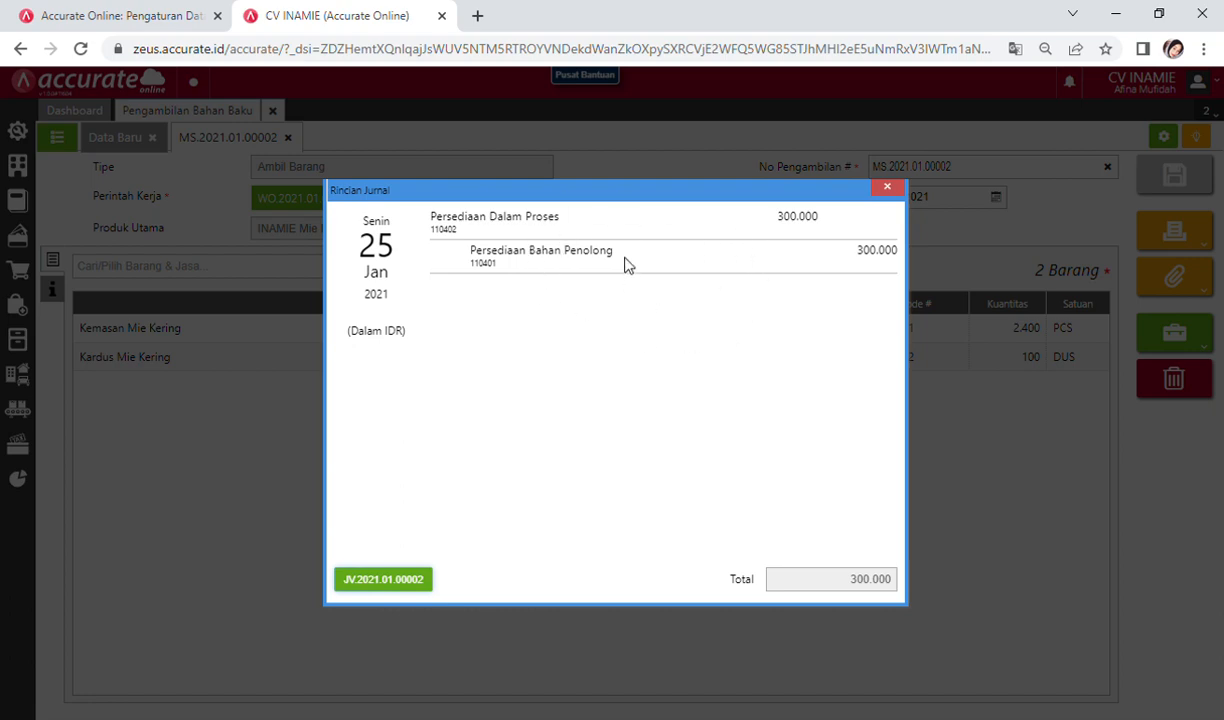
pyautogui.click(888, 189)
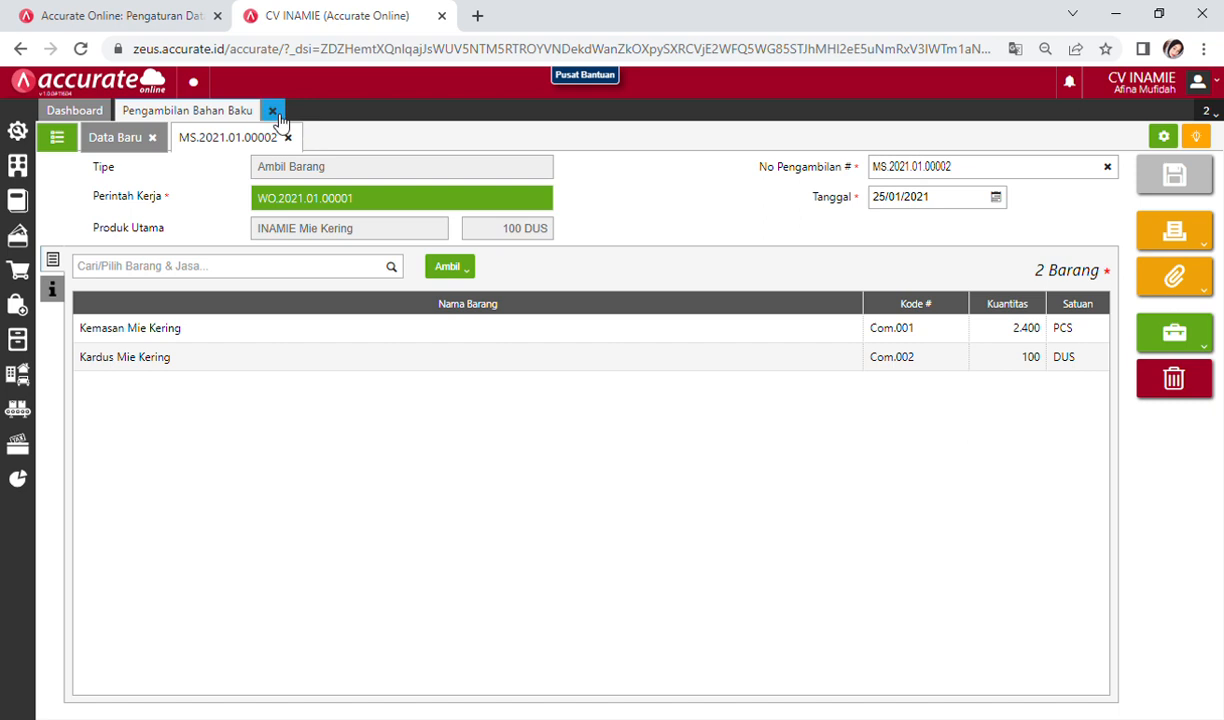
pyautogui.click(273, 111)
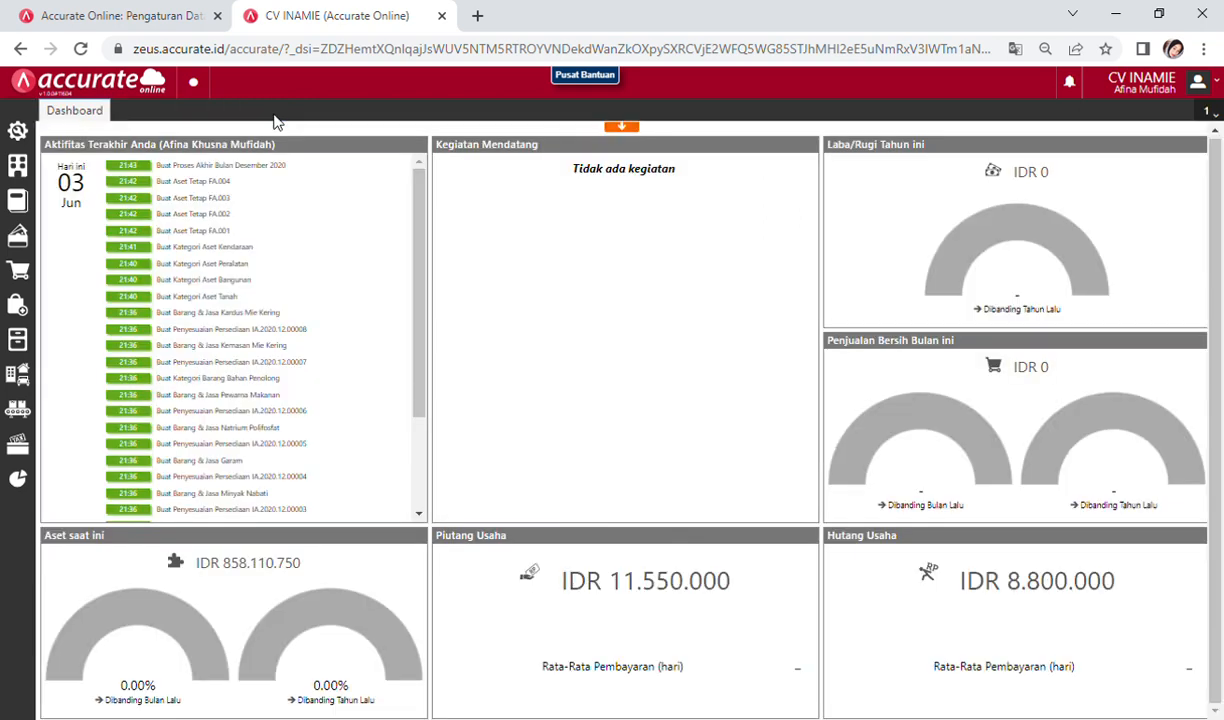
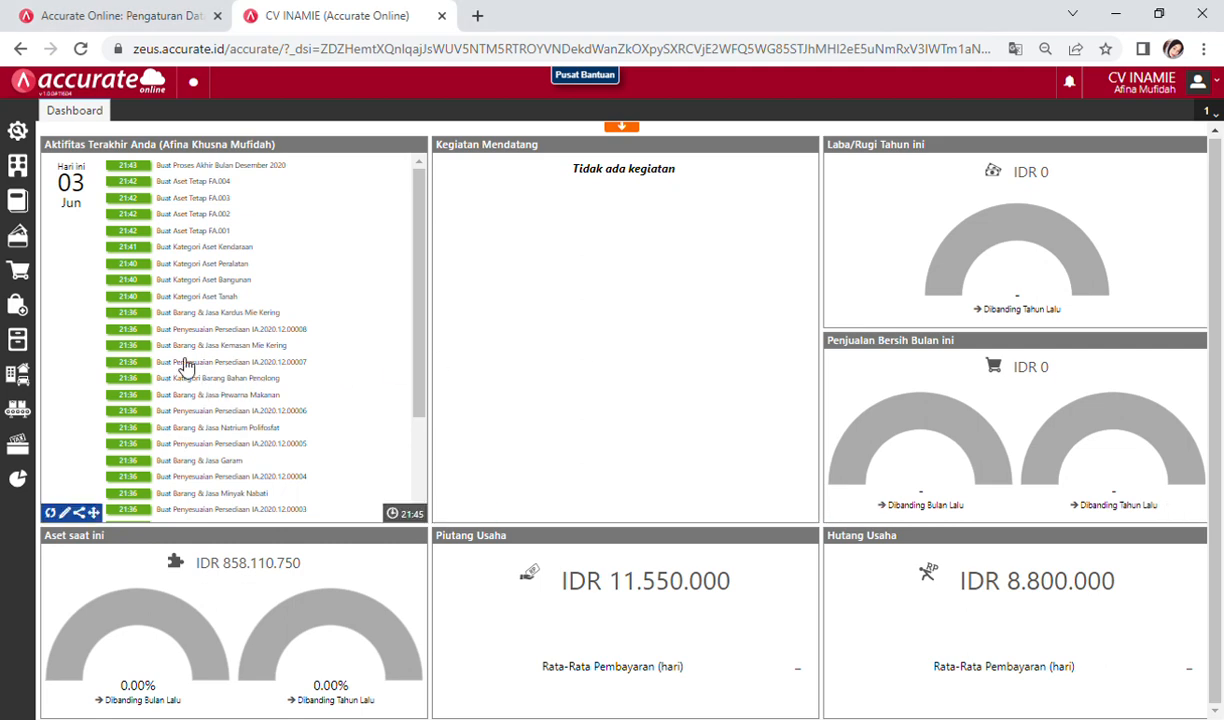
# Step: Start a new finished process-stage entry for work order WO.2021.01.00001
pyautogui.click(18, 410)
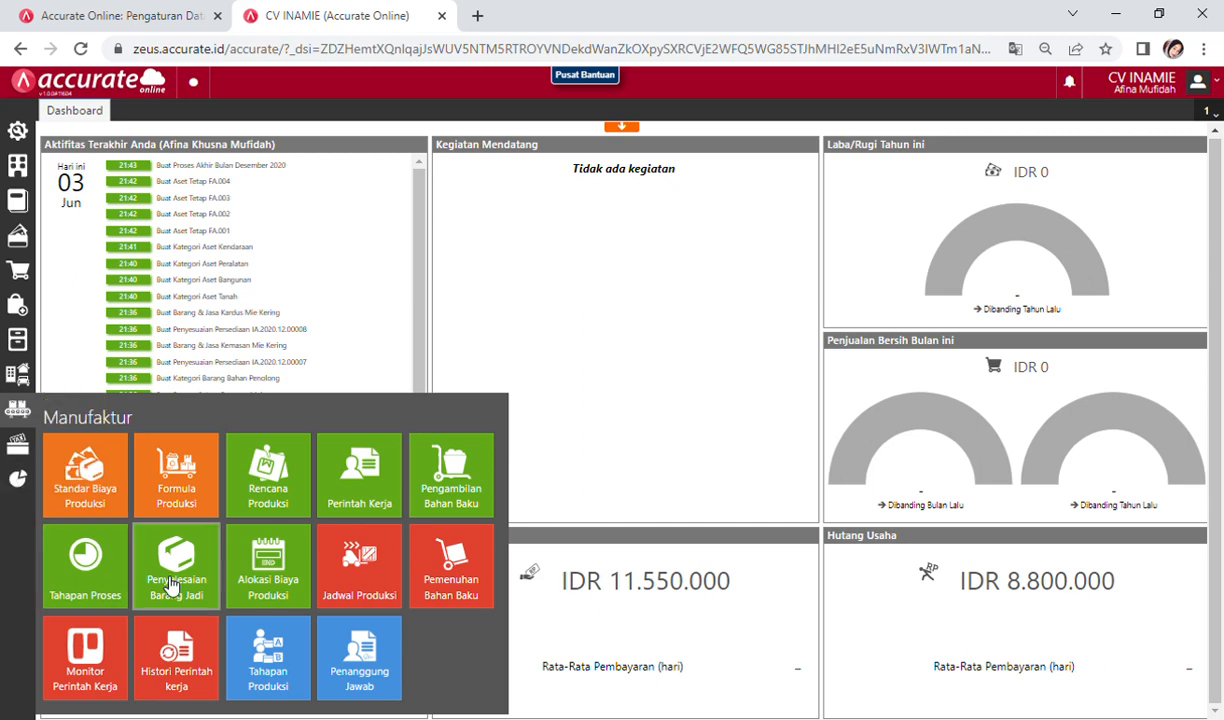
pyautogui.click(116, 580)
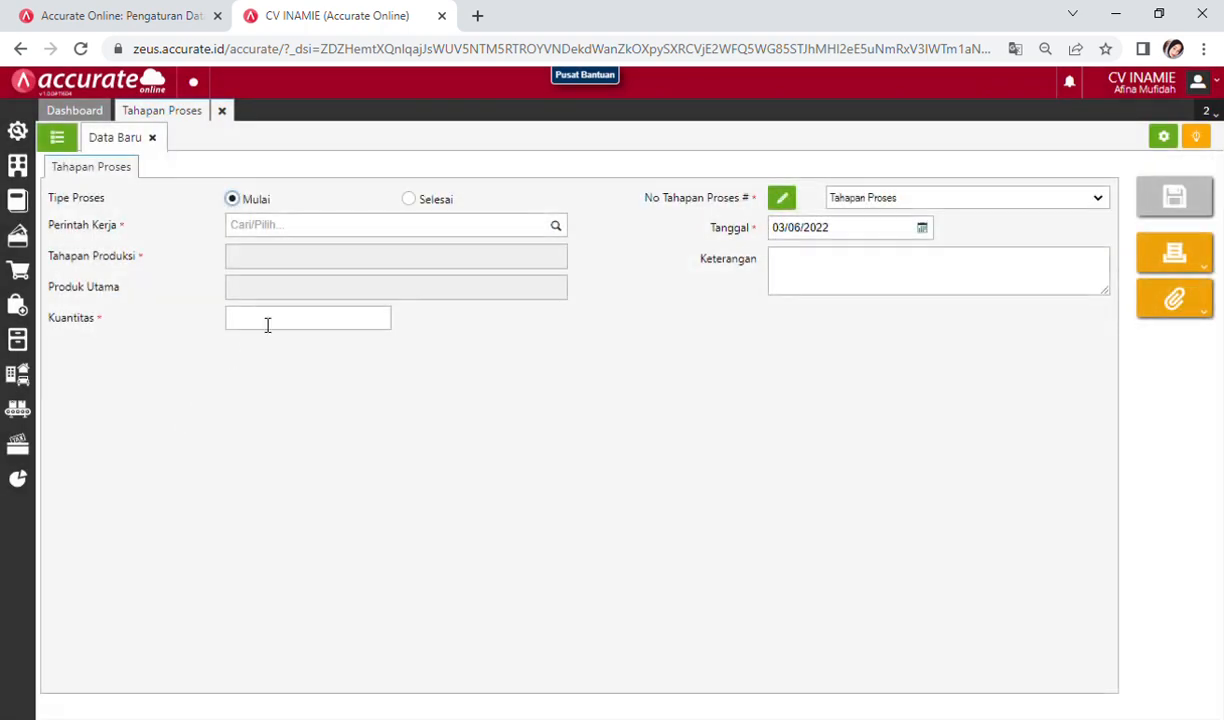
pyautogui.click(410, 200)
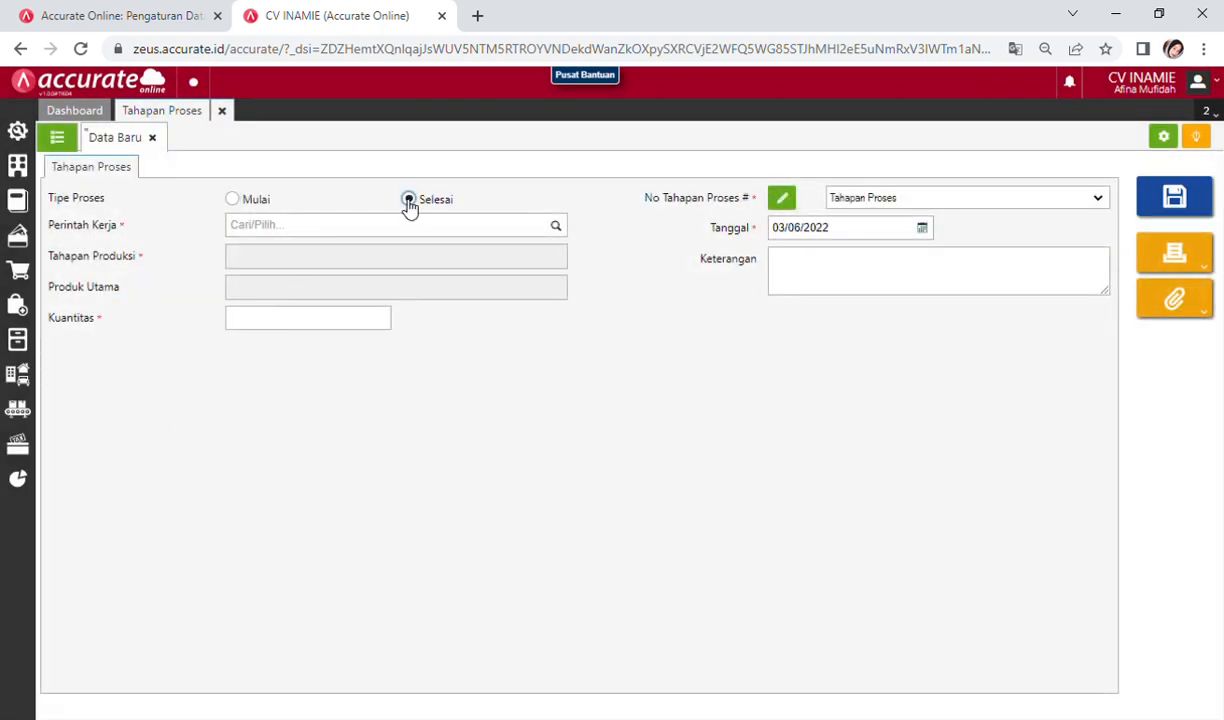
pyautogui.click(340, 229)
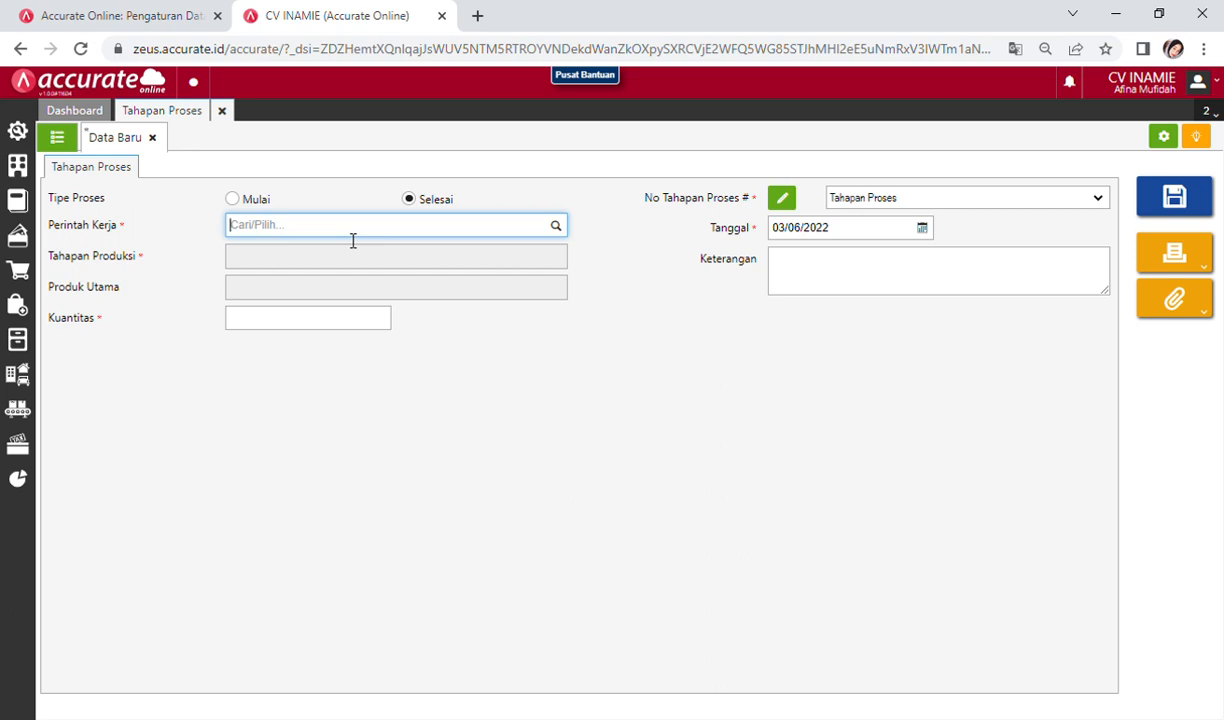
pyautogui.write('inaa')
pyautogui.press('BackSpace')
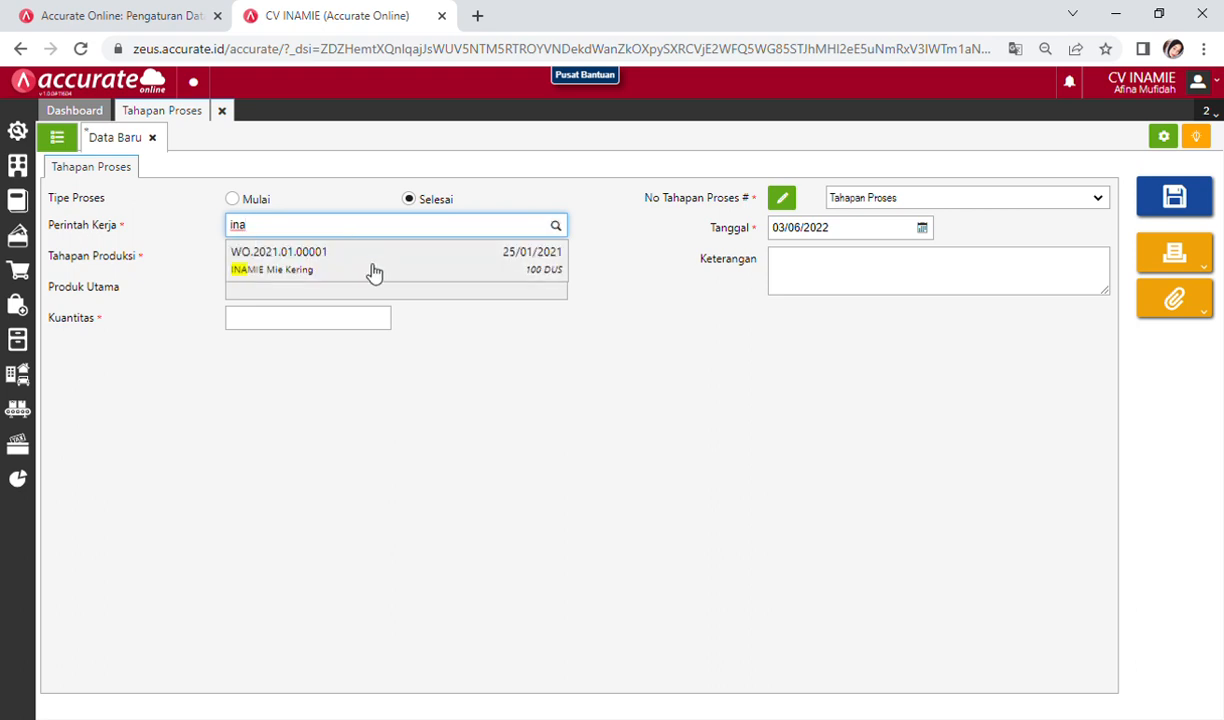
pyautogui.click(355, 259)
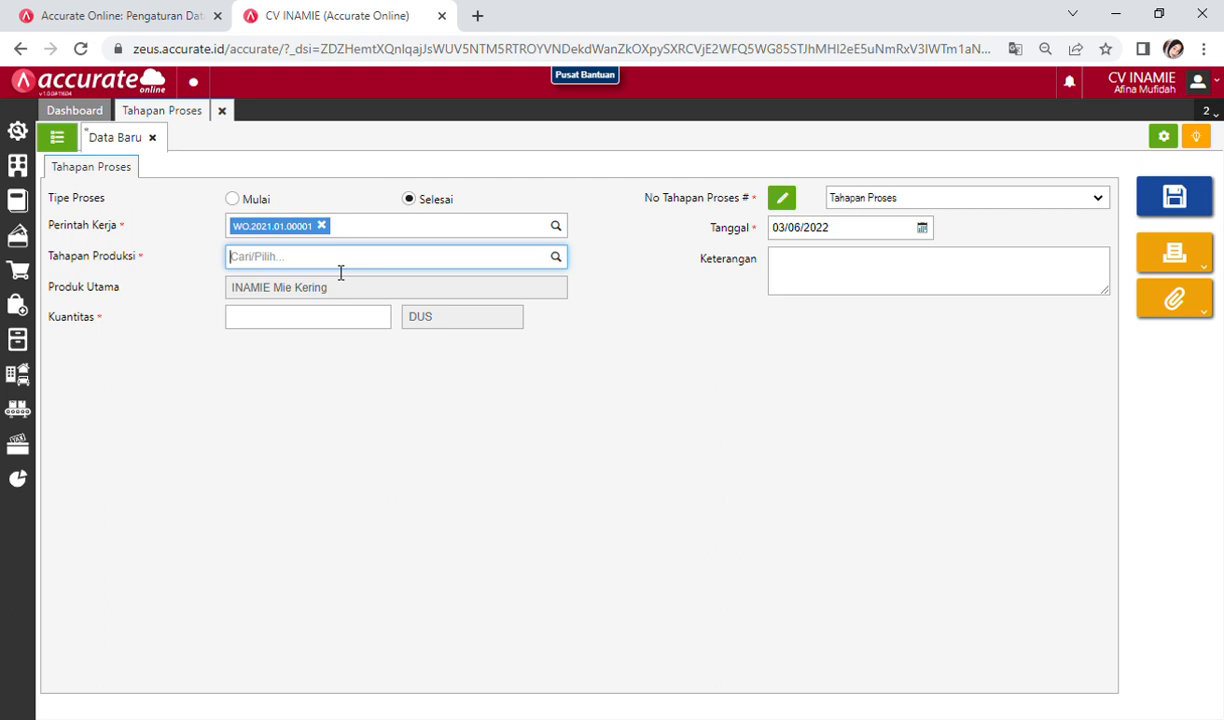
# Step: Choose the Adonan Mie stage and set the entry date to 25/01/2021
pyautogui.write('adon')
pyautogui.click(320, 285)
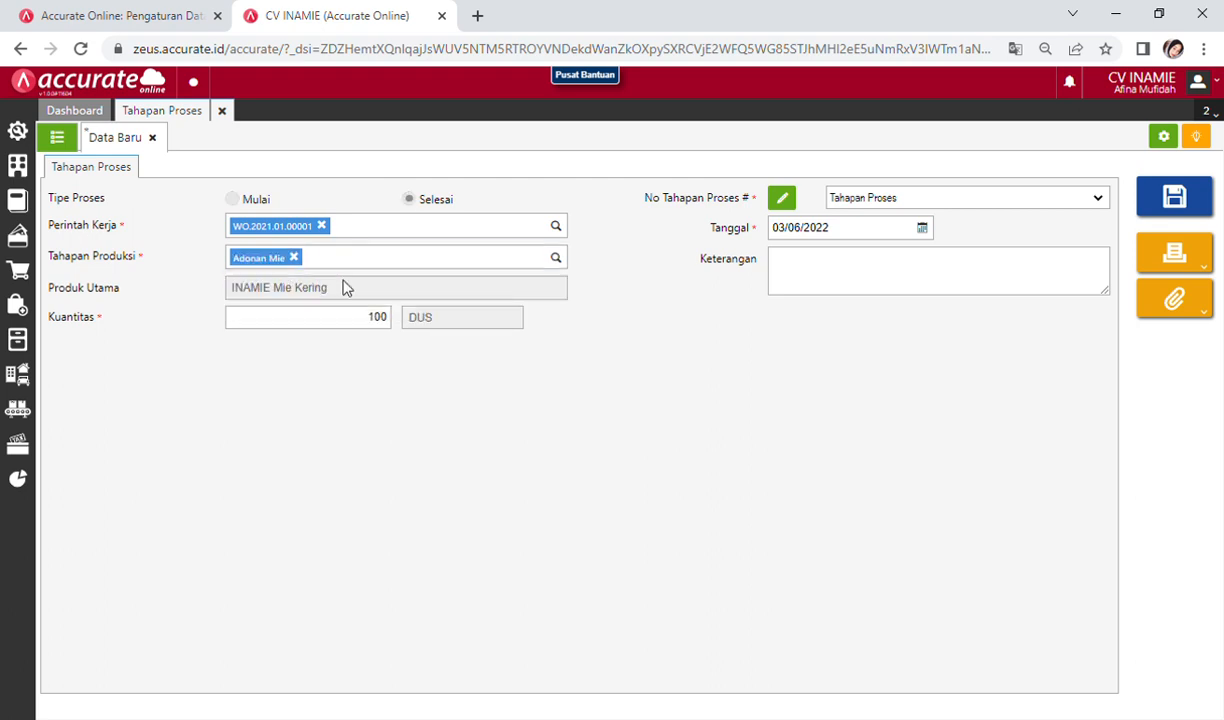
pyautogui.click(922, 231)
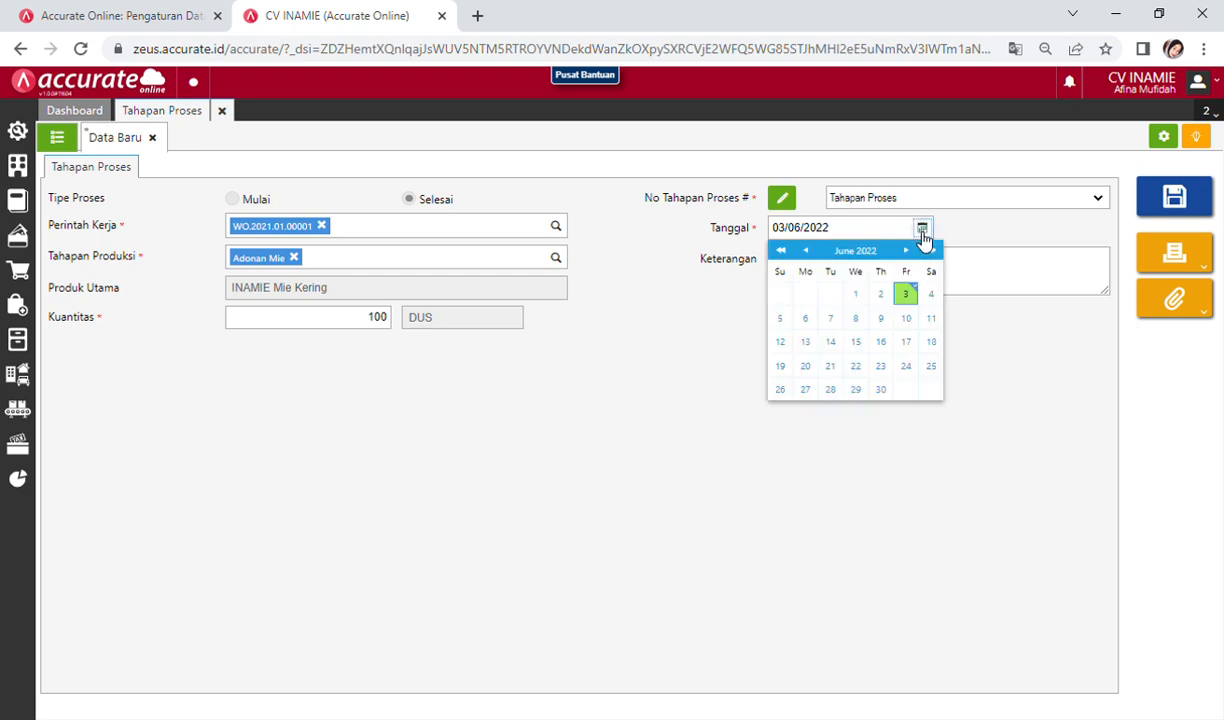
pyautogui.click(863, 235)
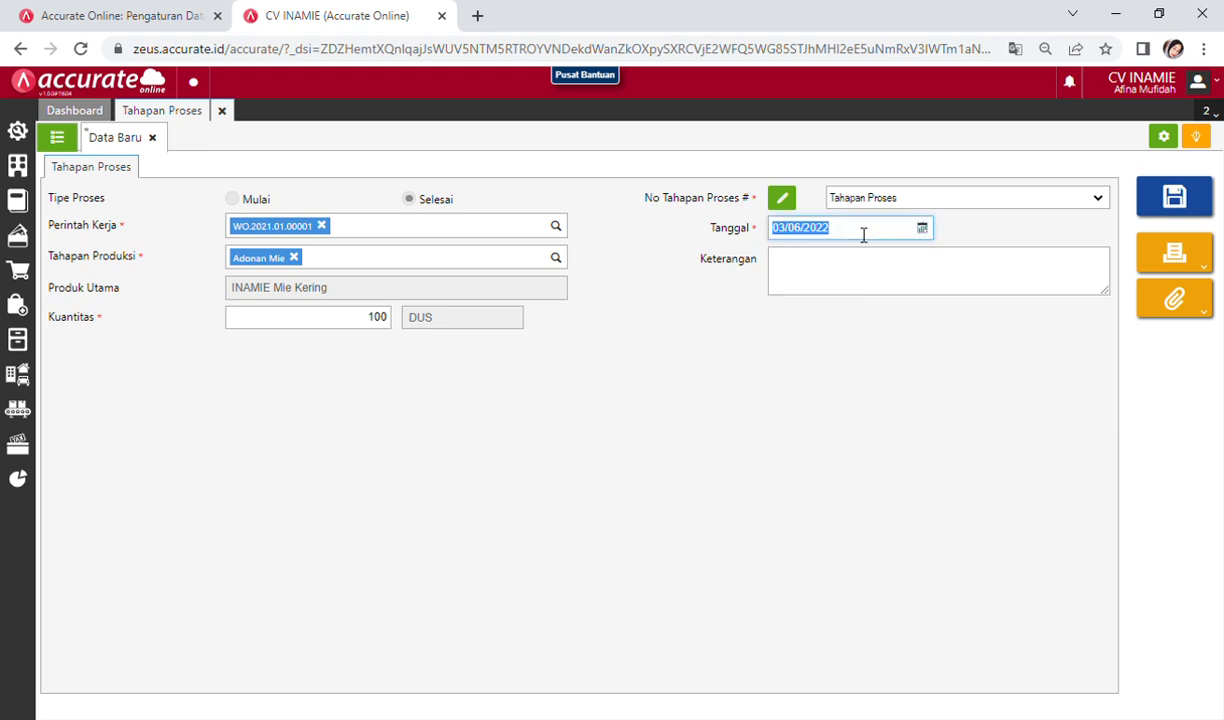
pyautogui.write('25/01/2021')
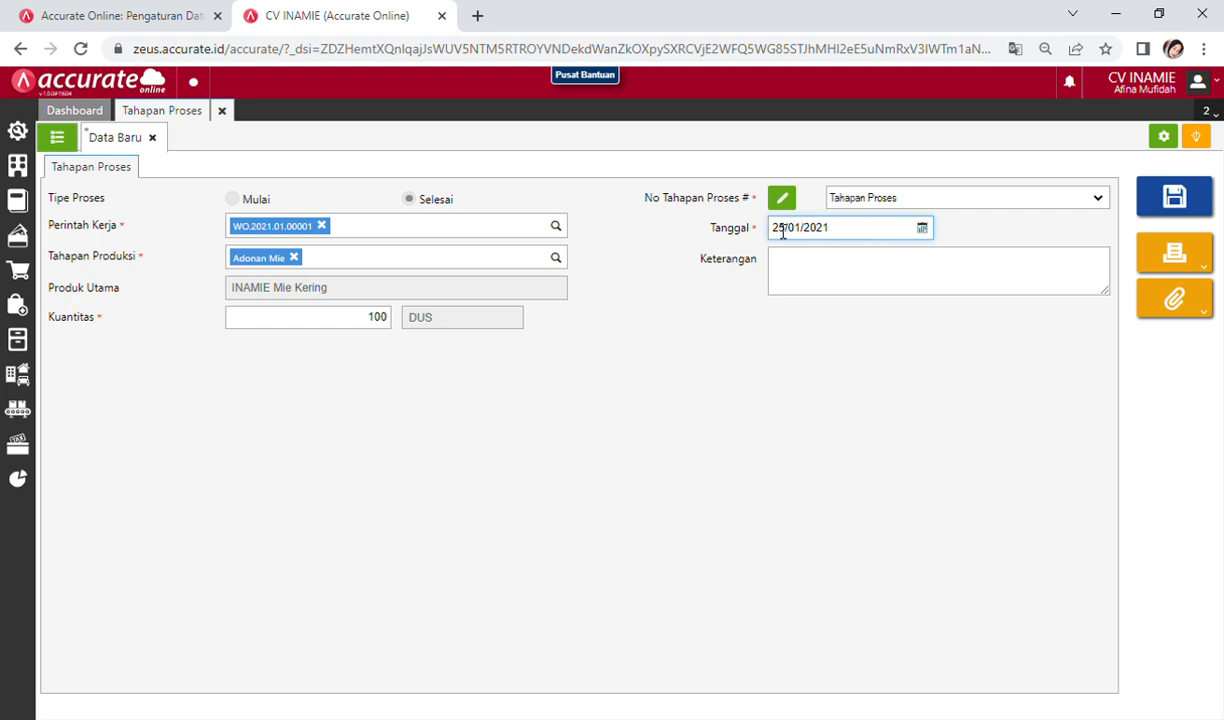
pyautogui.click(645, 388)
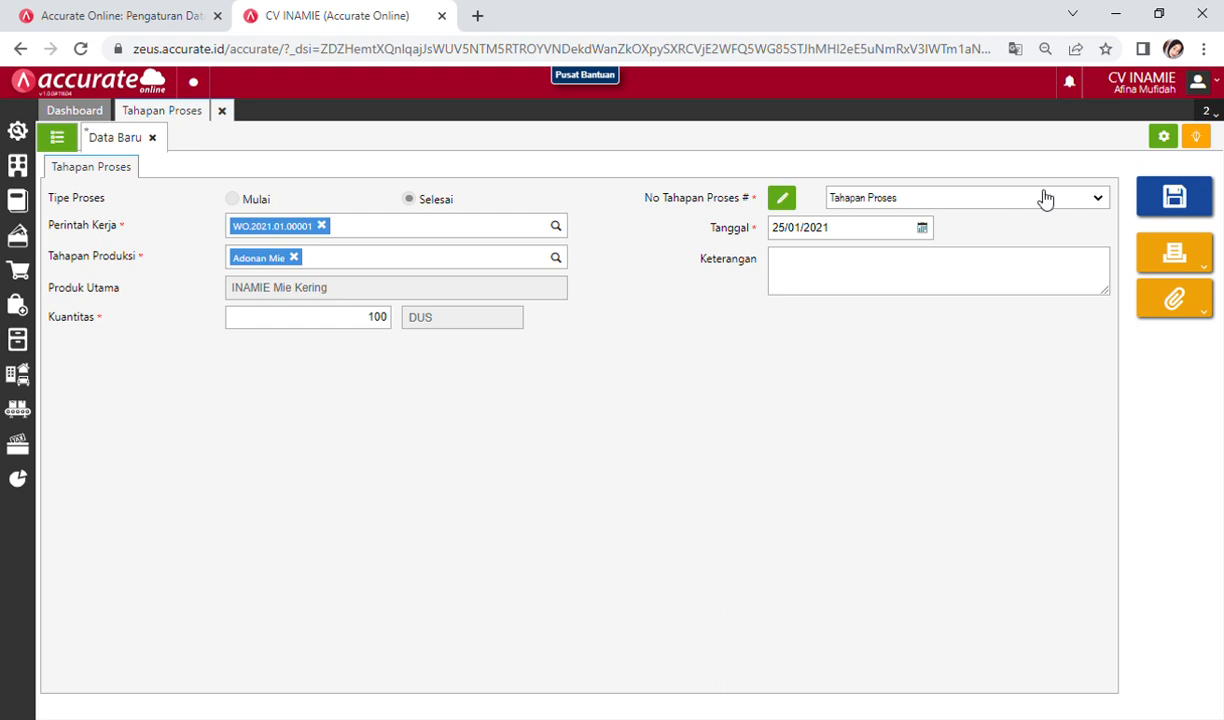
# Step: Save the Adonan Mie stage and start another finished entry for WO.2021.01.00001
pyautogui.click(1176, 197)
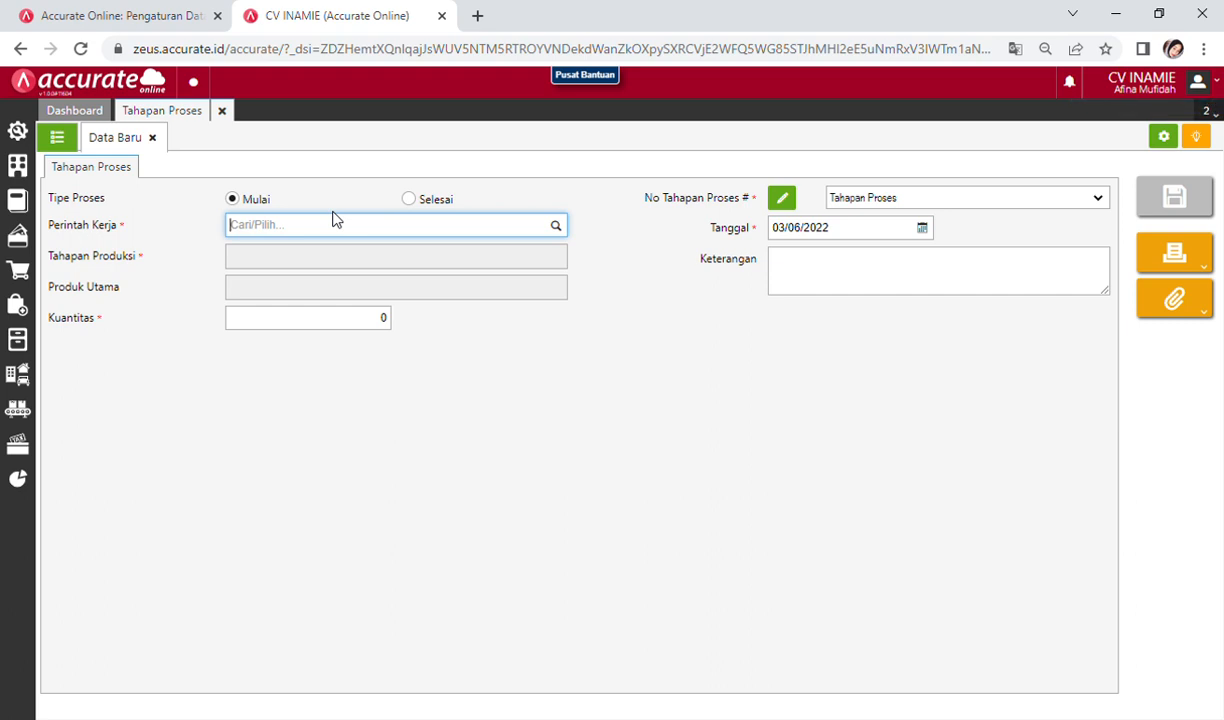
pyautogui.click(410, 200)
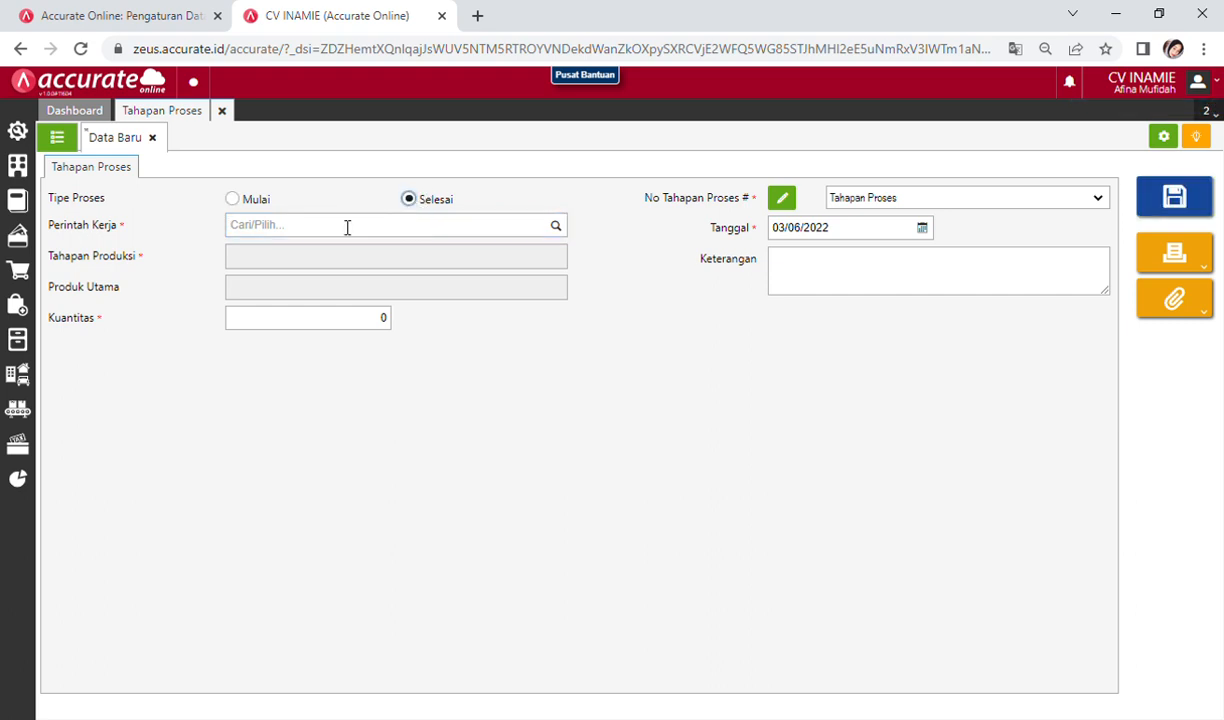
pyautogui.click(347, 226)
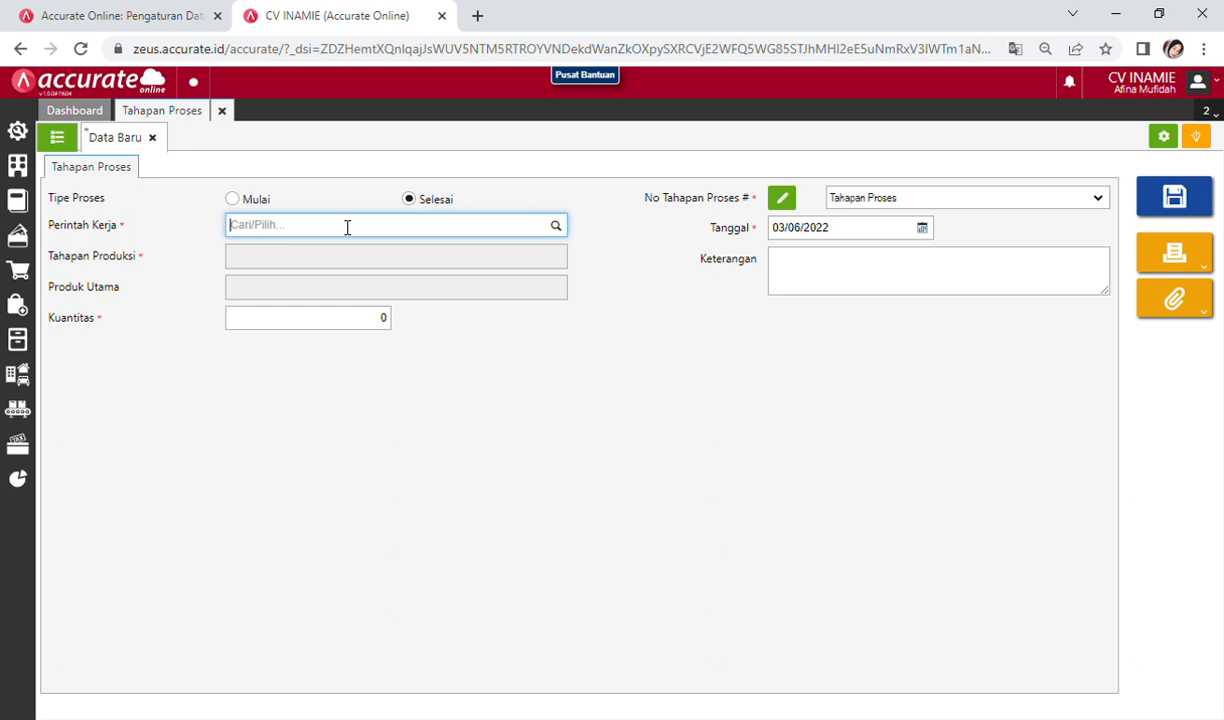
pyautogui.write('ina')
pyautogui.click(344, 253)
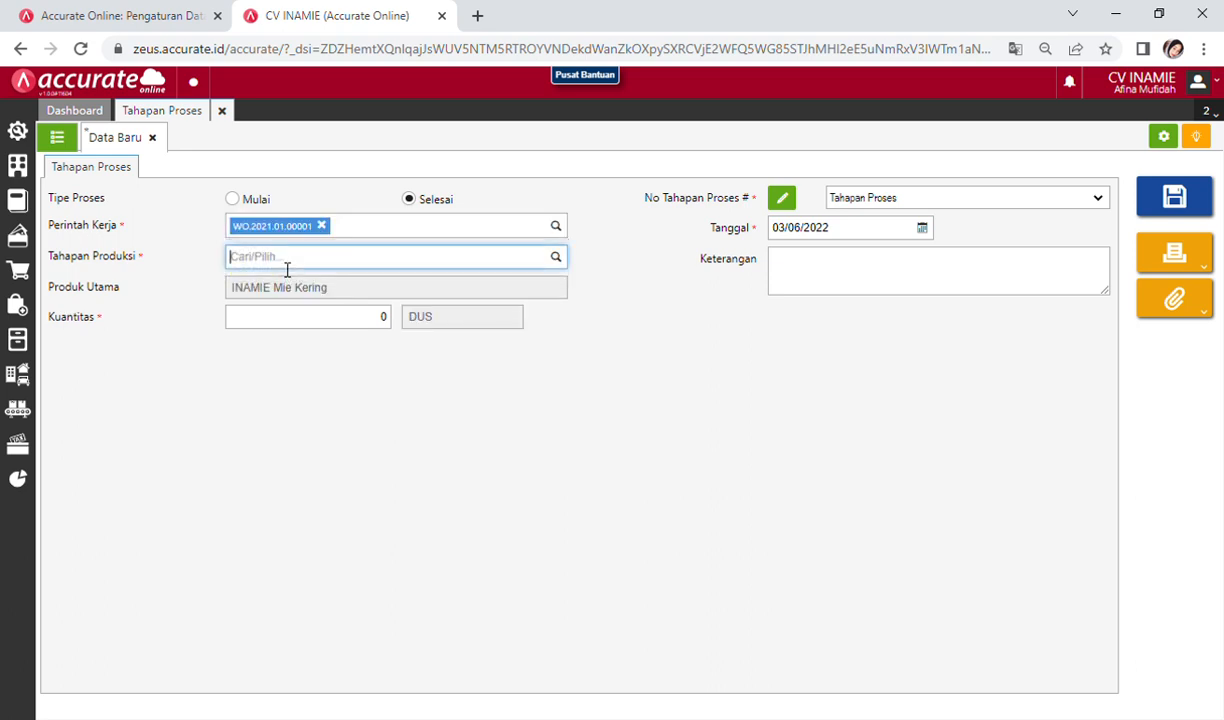
# Step: Choose the Packaging stage, date it 25/01/2021, and save it
pyautogui.write('pad')
pyautogui.press('BackSpace')
pyautogui.write('c')
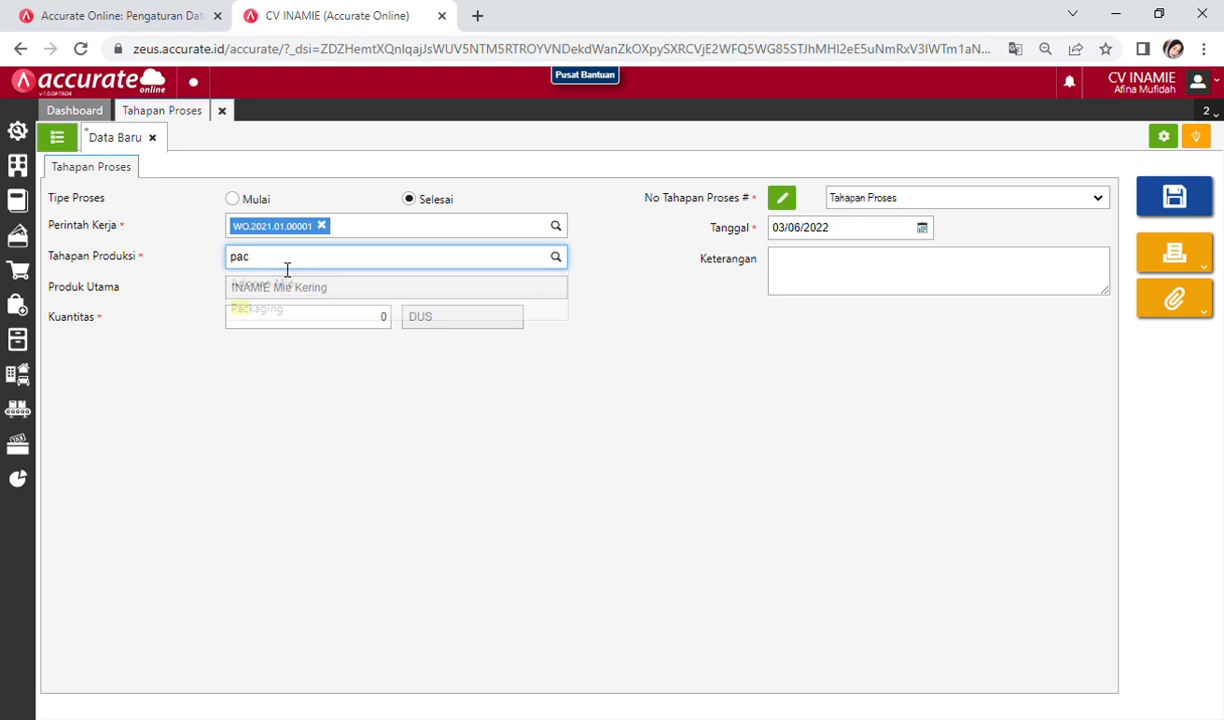
pyautogui.click(290, 311)
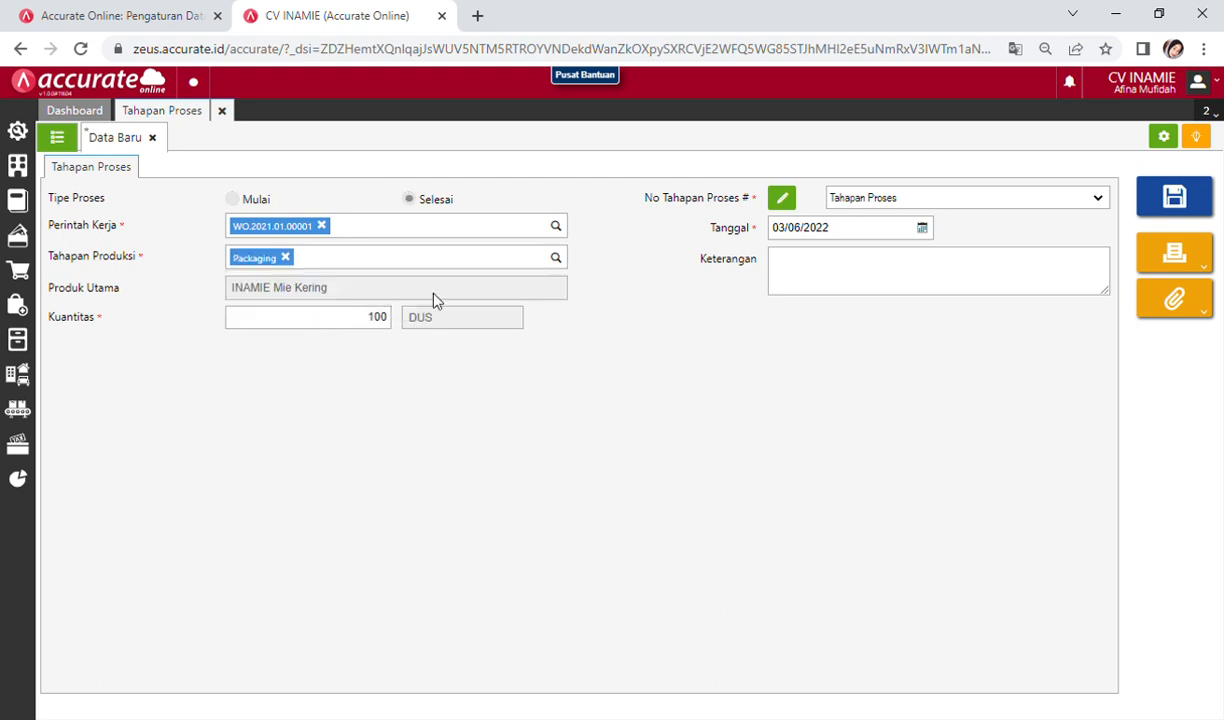
pyautogui.click(900, 238)
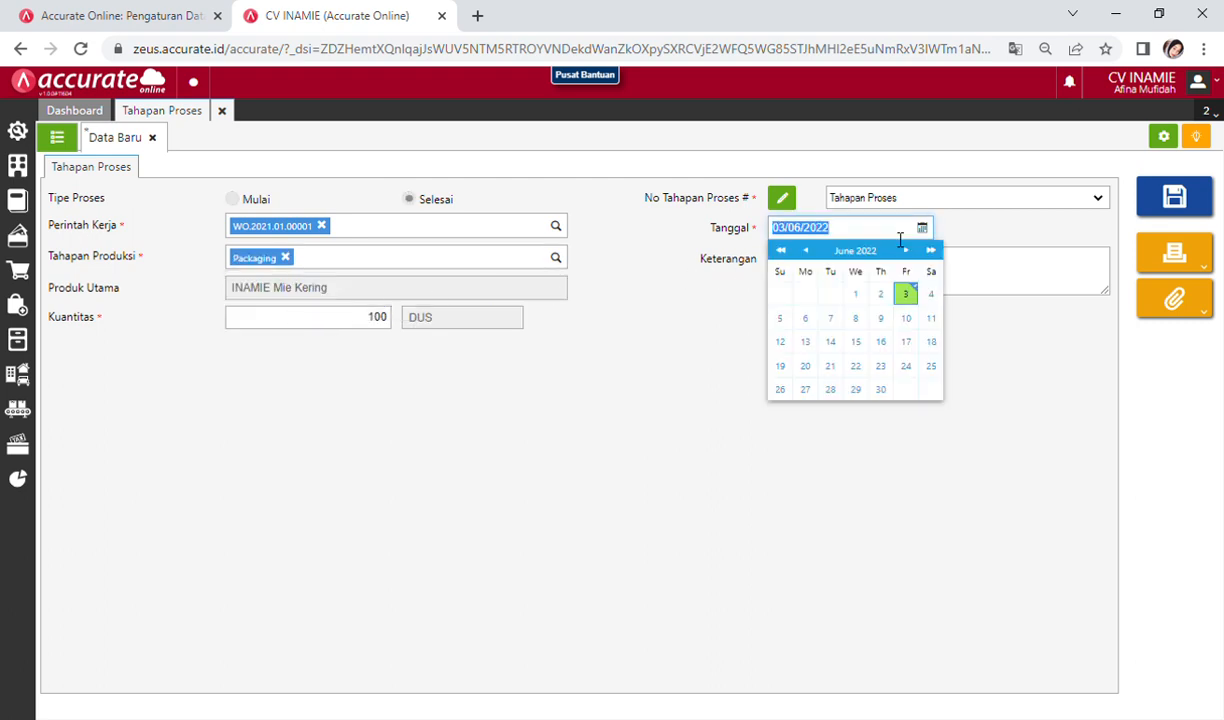
pyautogui.write('25/01/2021')
pyautogui.click(879, 482)
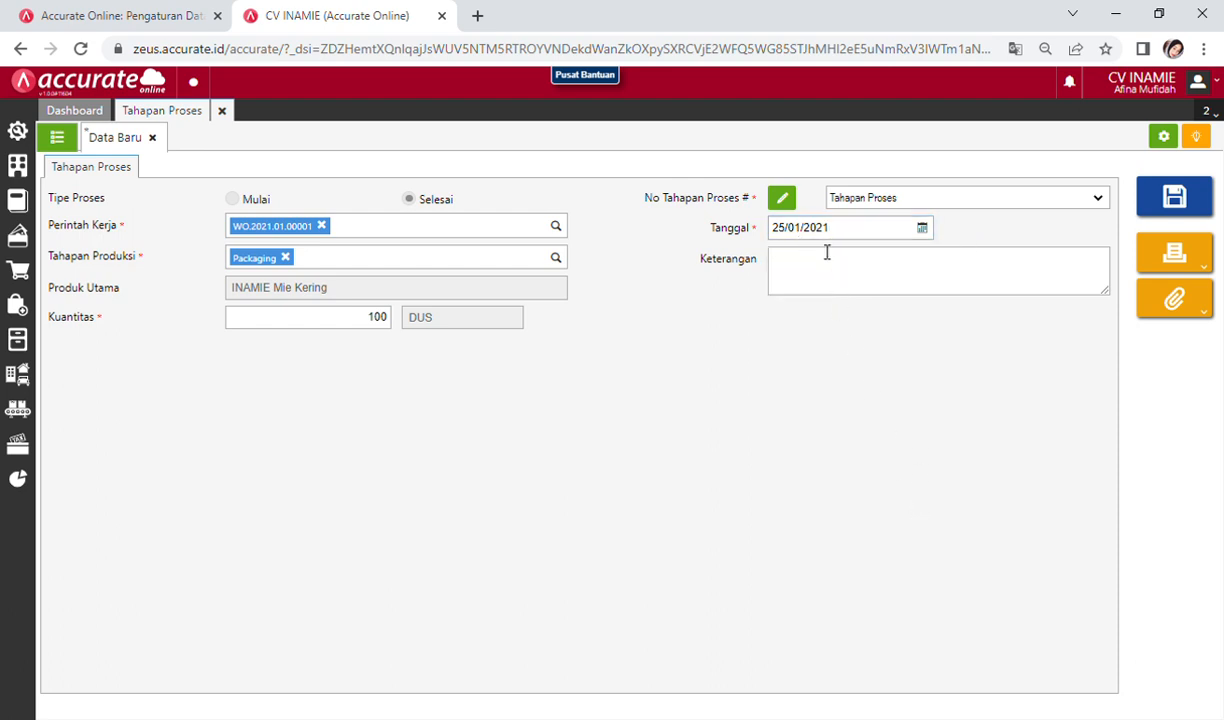
pyautogui.click(1190, 204)
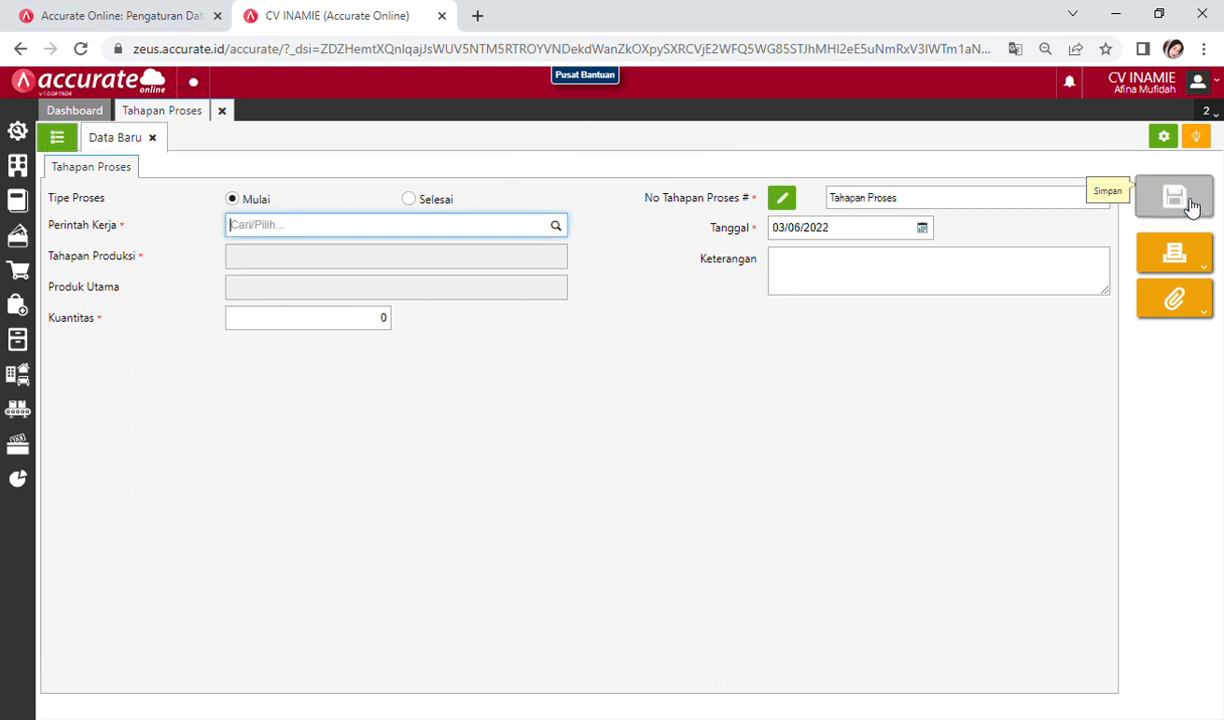
# Step: Start a finished-goods completion for WO.2021.01.00001 dated 25/01/2021
pyautogui.click(222, 111)
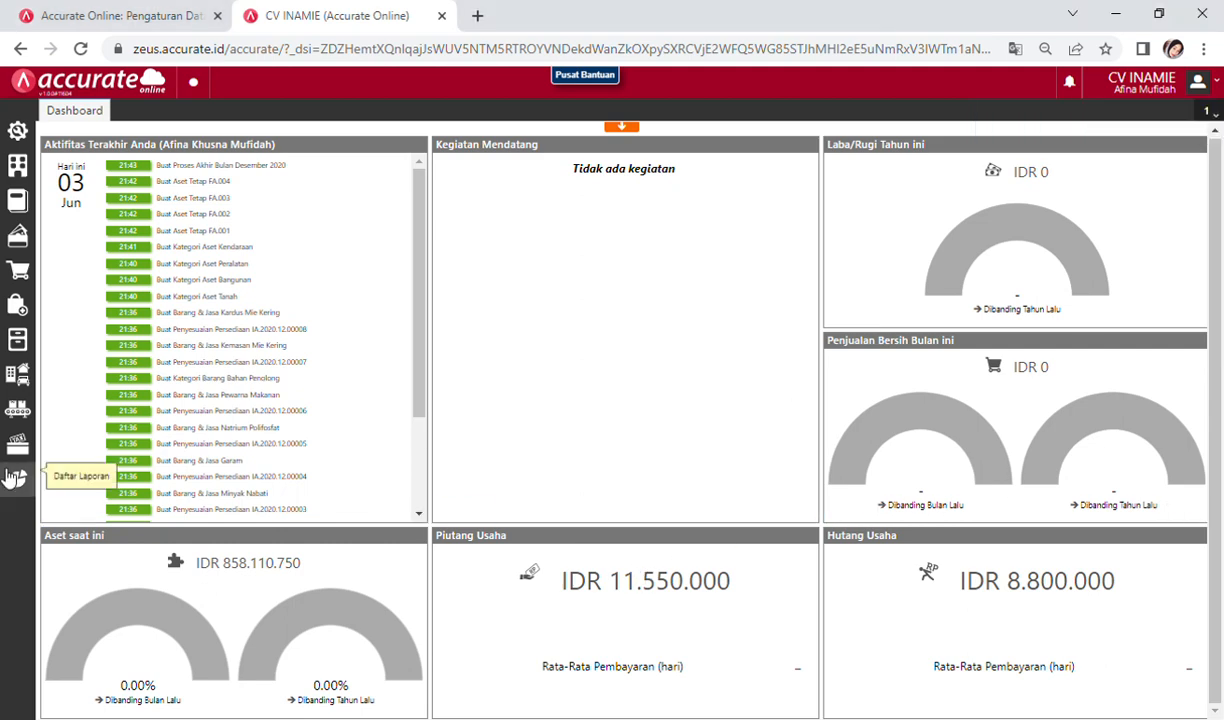
pyautogui.click(18, 410)
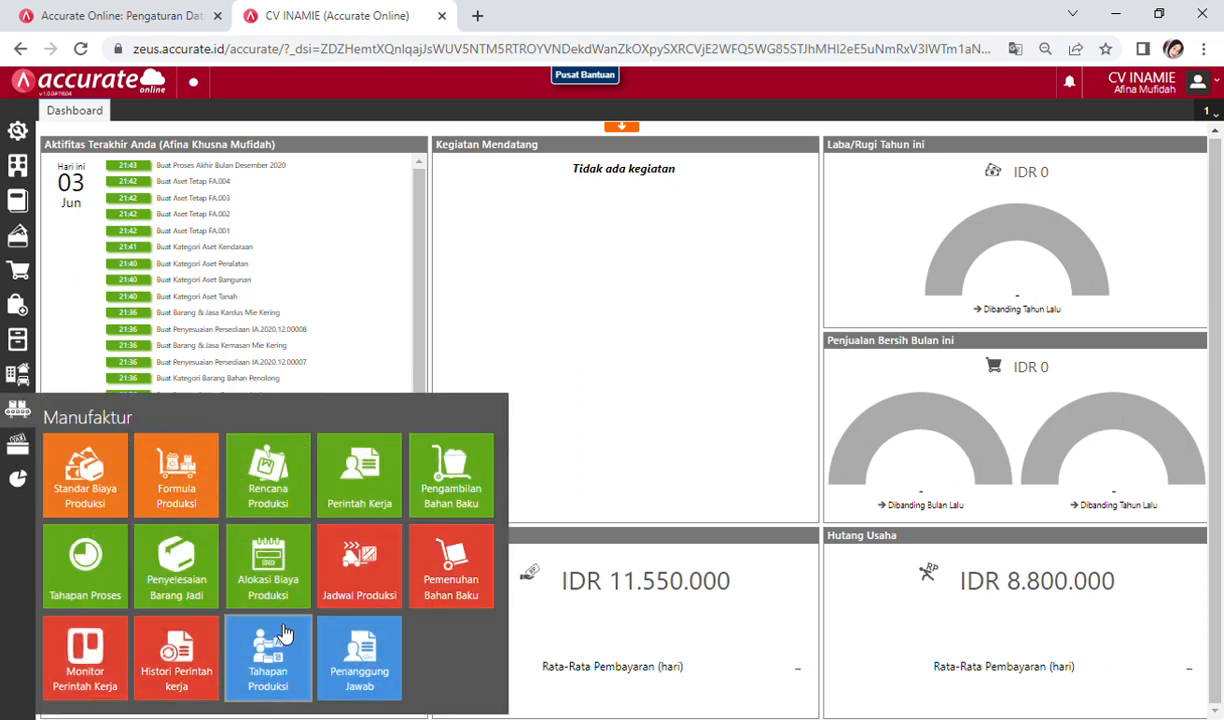
pyautogui.click(178, 578)
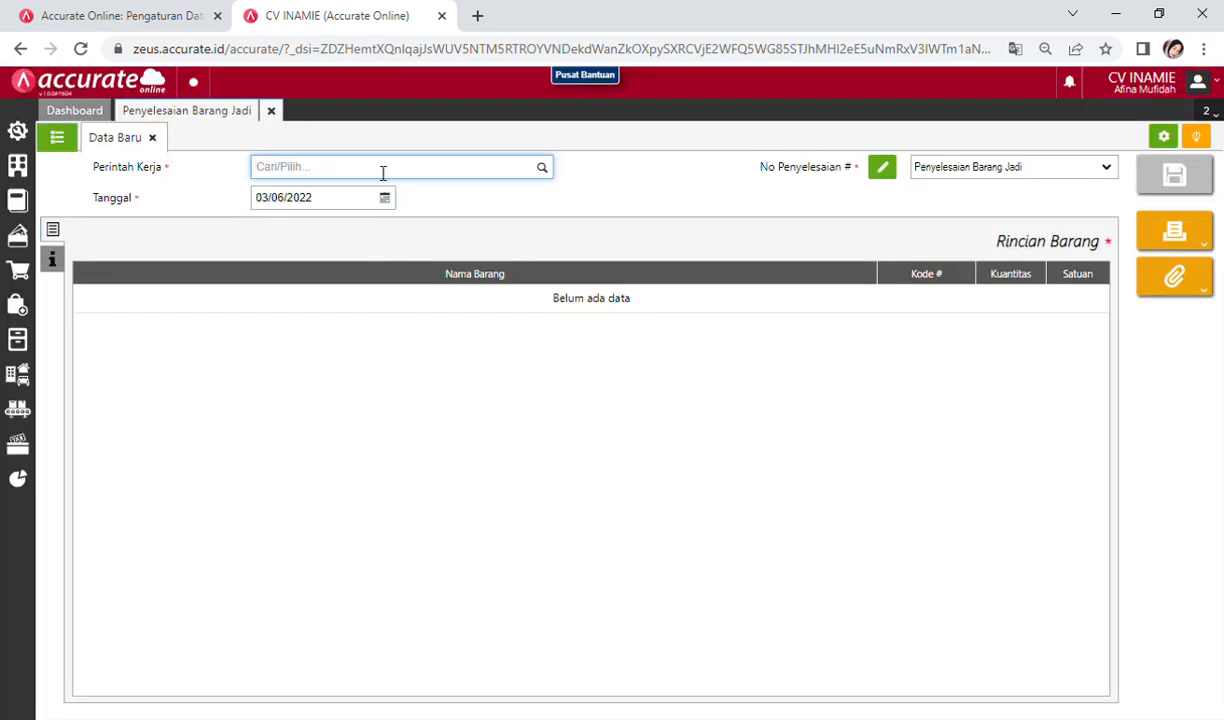
pyautogui.write('inam')
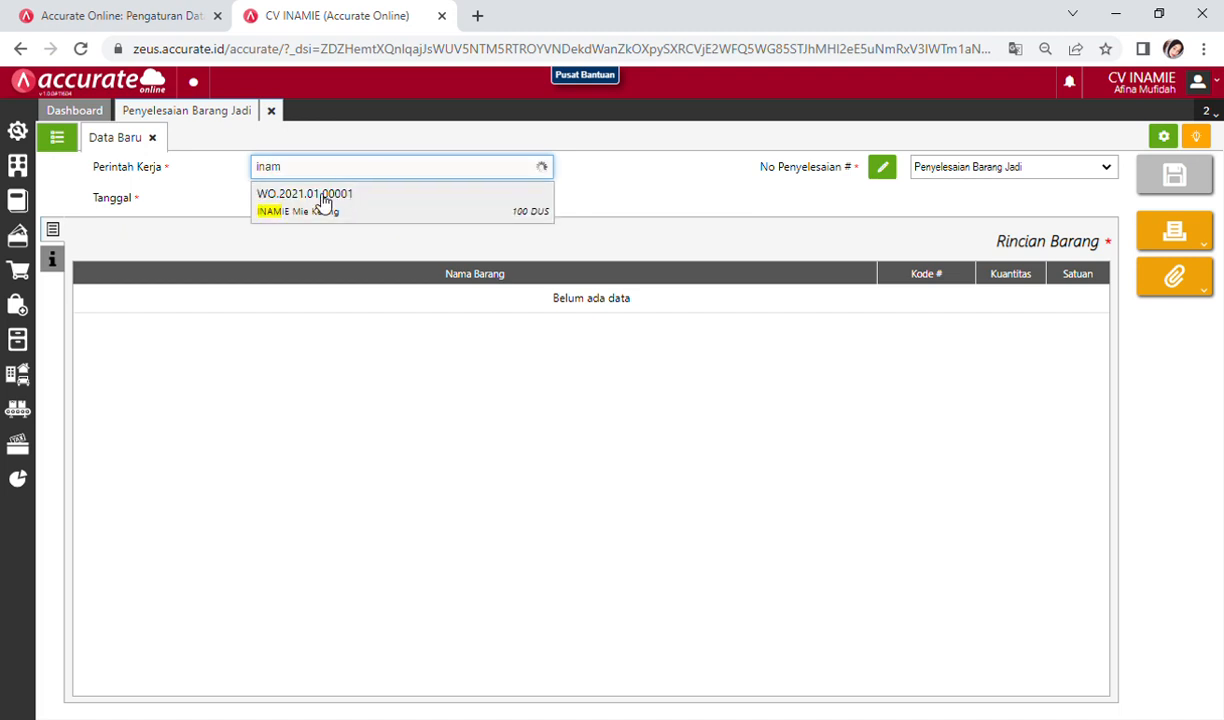
pyautogui.click(320, 203)
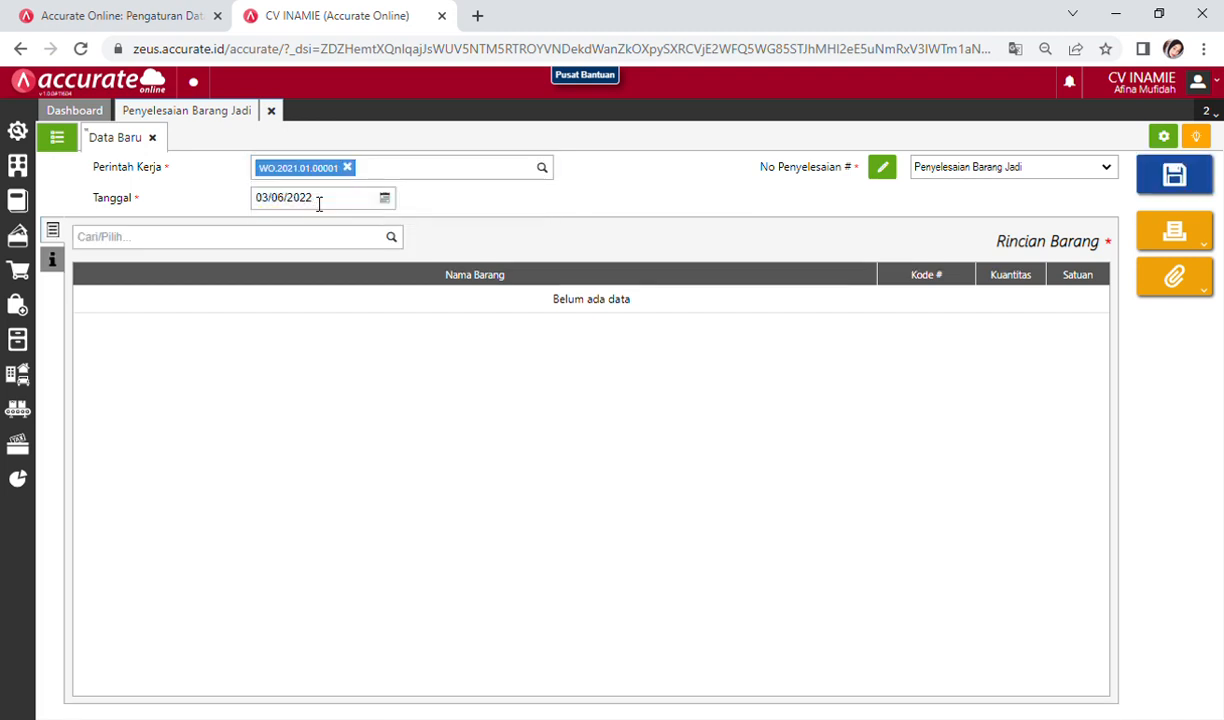
pyautogui.click(370, 207)
pyautogui.write('25/')
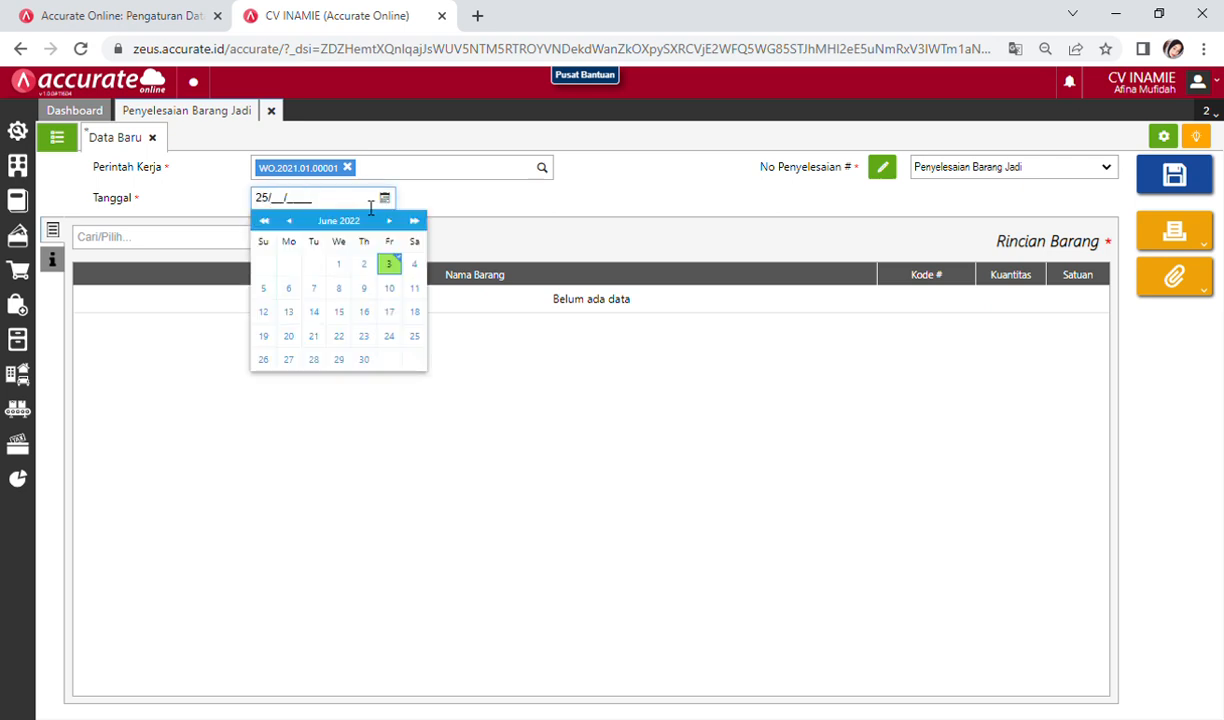
pyautogui.write('01/2021')
pyautogui.click(540, 205)
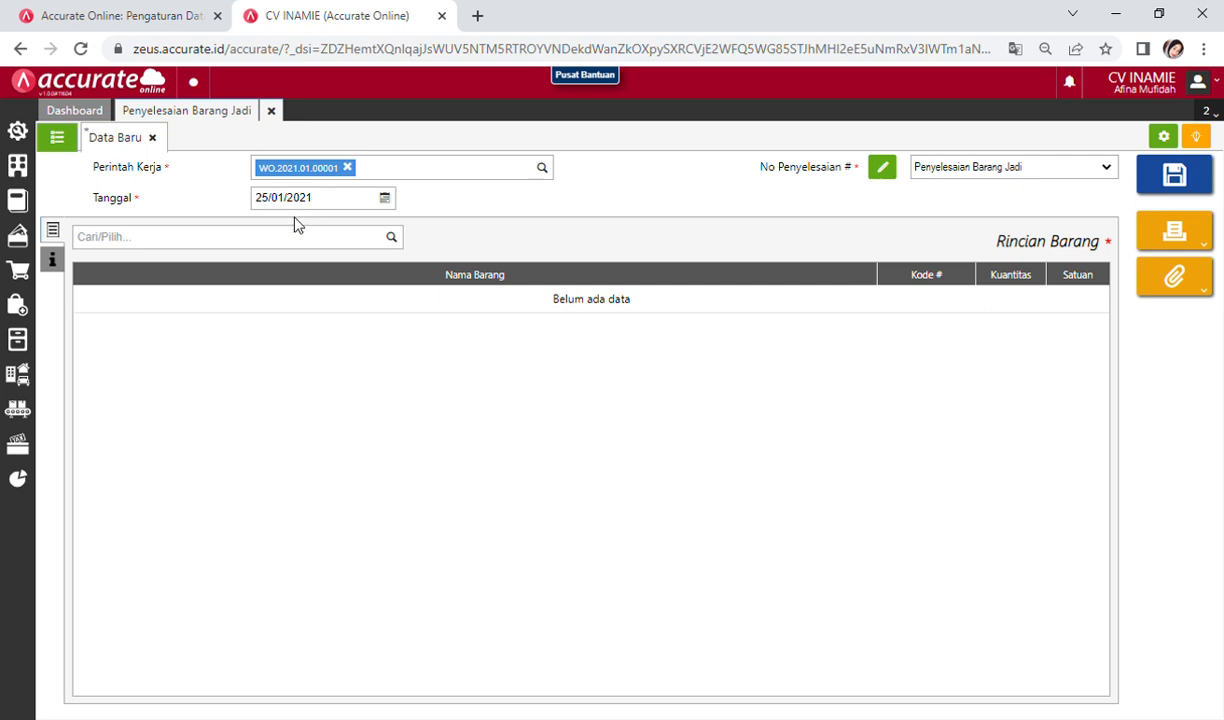
# Step: Add 100 DUS of INAMIE Mie Kering, save the completion, and view the list
pyautogui.click(259, 240)
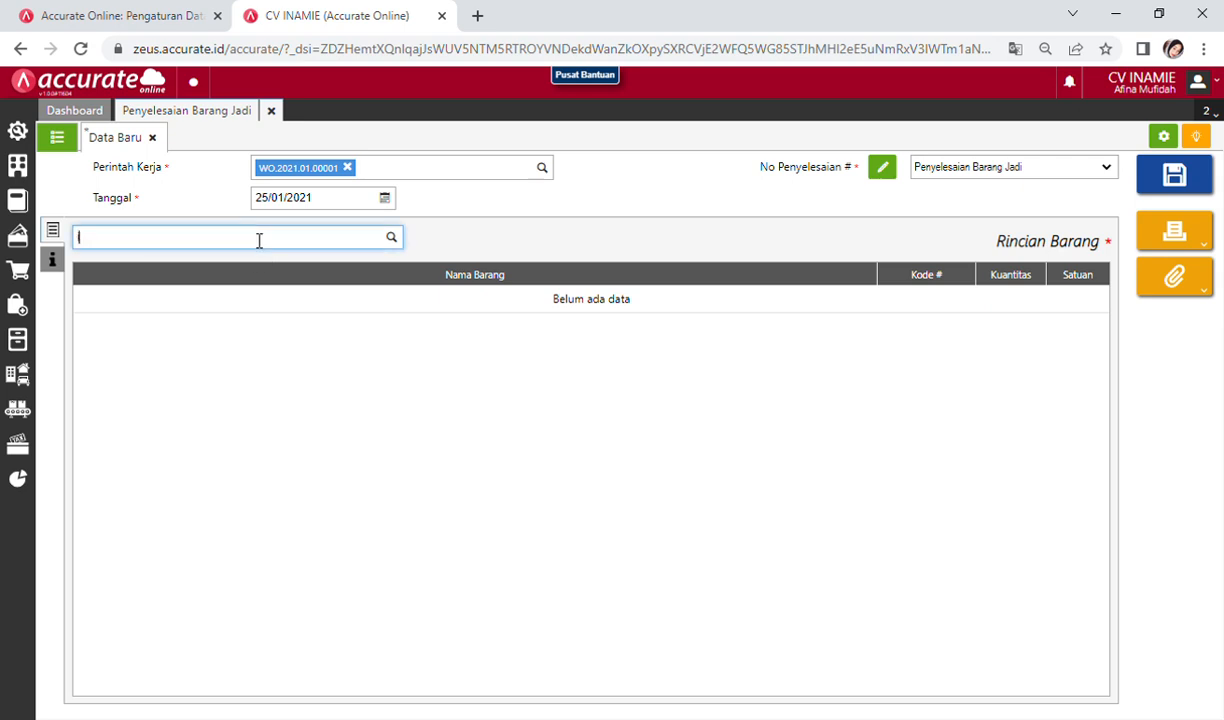
pyautogui.write('ina')
pyautogui.click(249, 272)
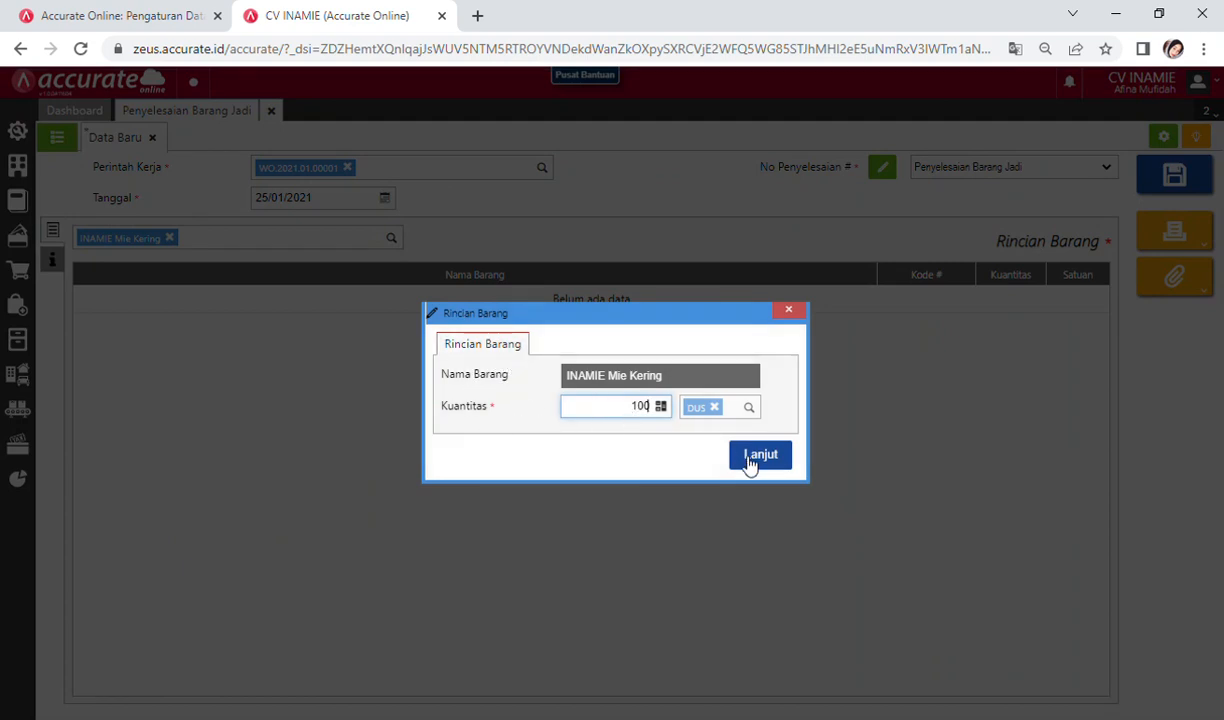
pyautogui.click(757, 455)
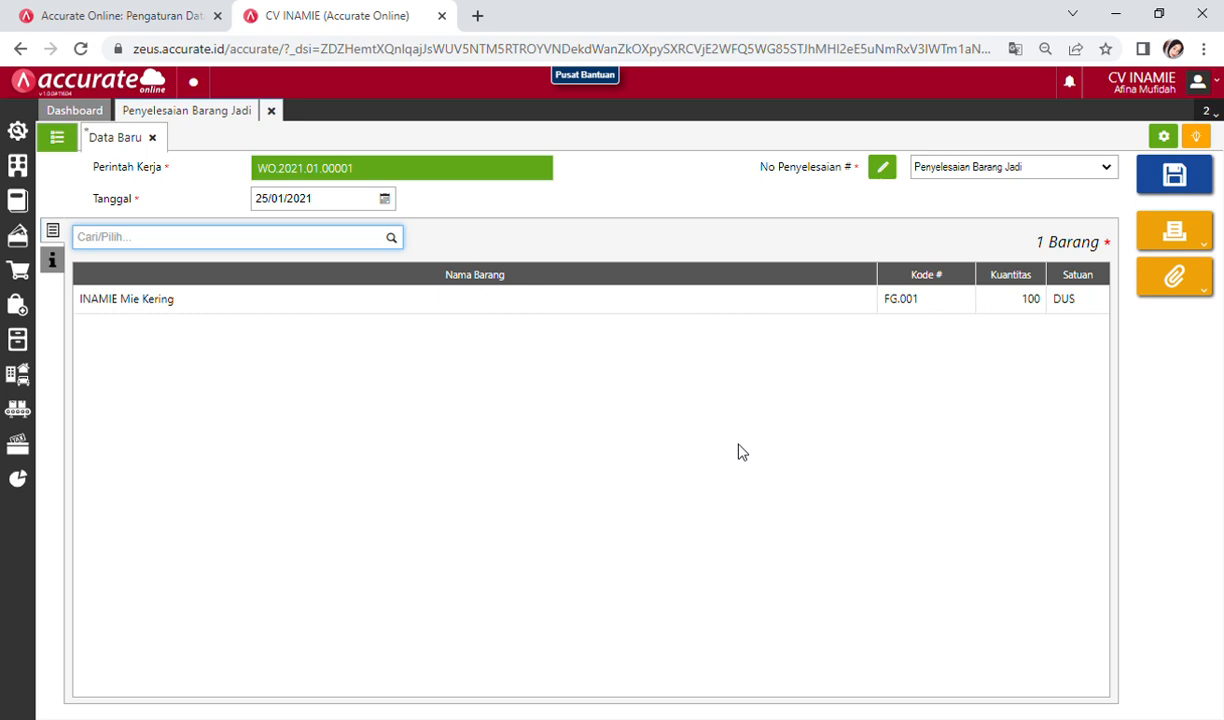
pyautogui.click(1170, 185)
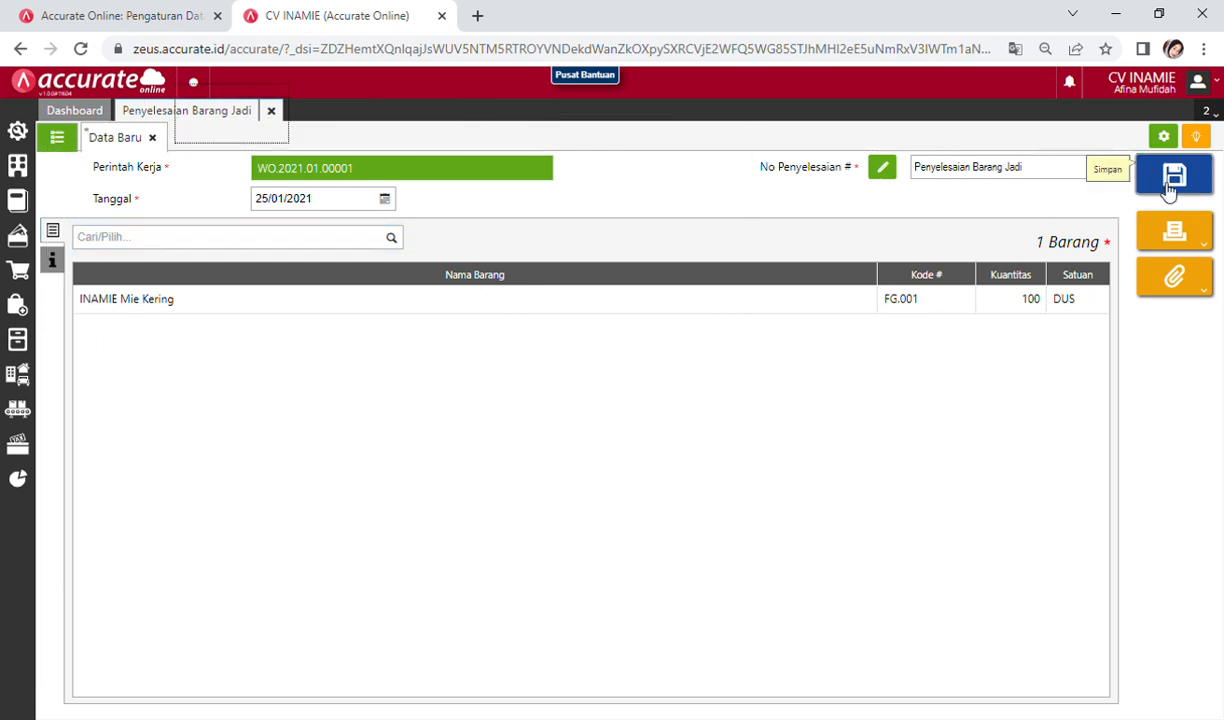
pyautogui.click(57, 140)
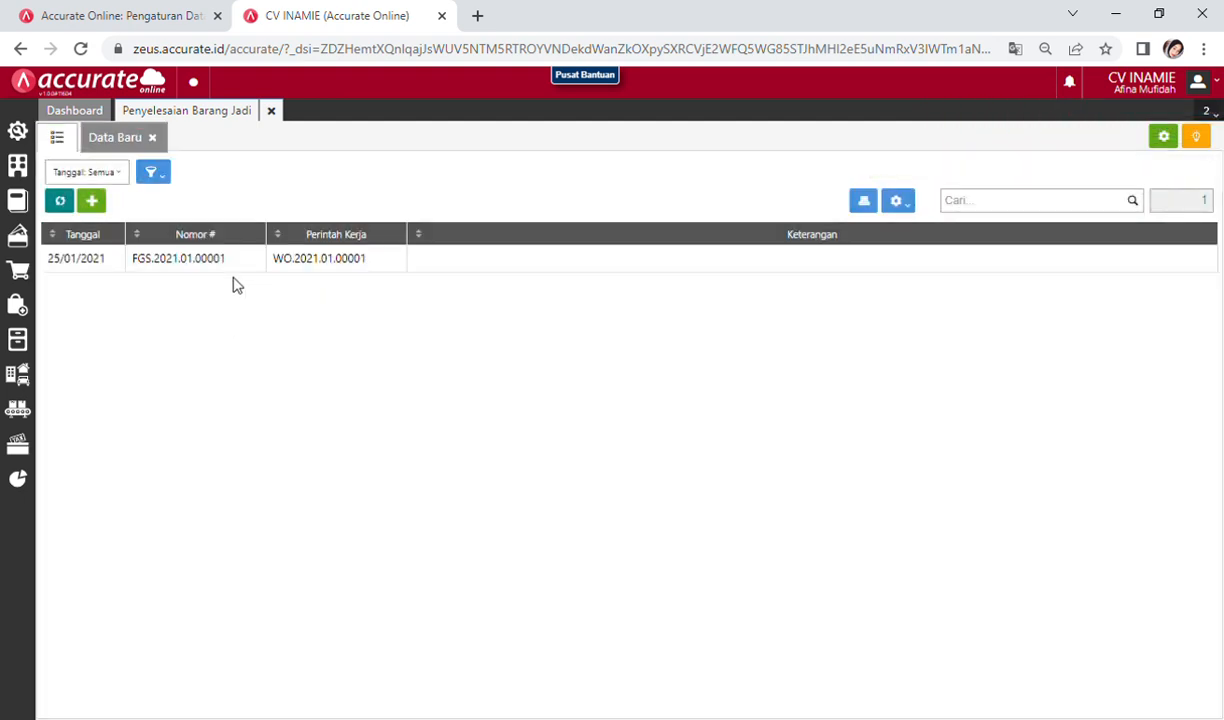
# Step: Check the Rincian Jurnal of FGS.2021.01.00001, then close the completion list
pyautogui.click(240, 267)
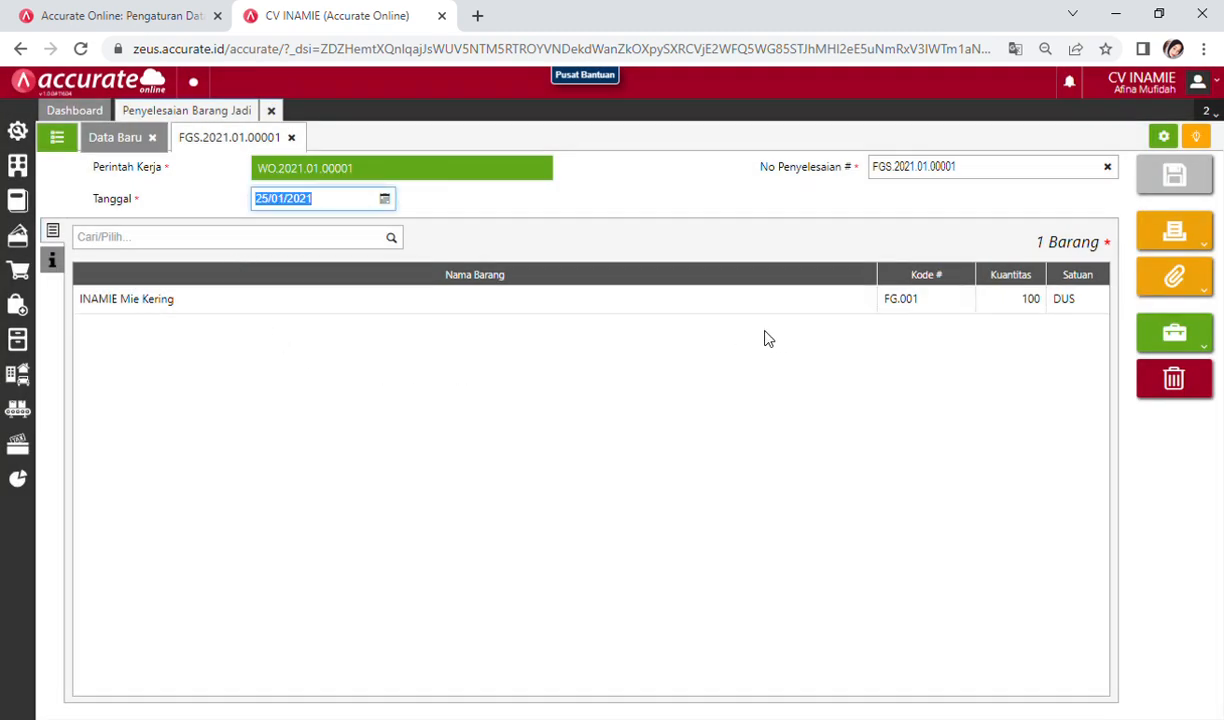
pyautogui.click(1186, 338)
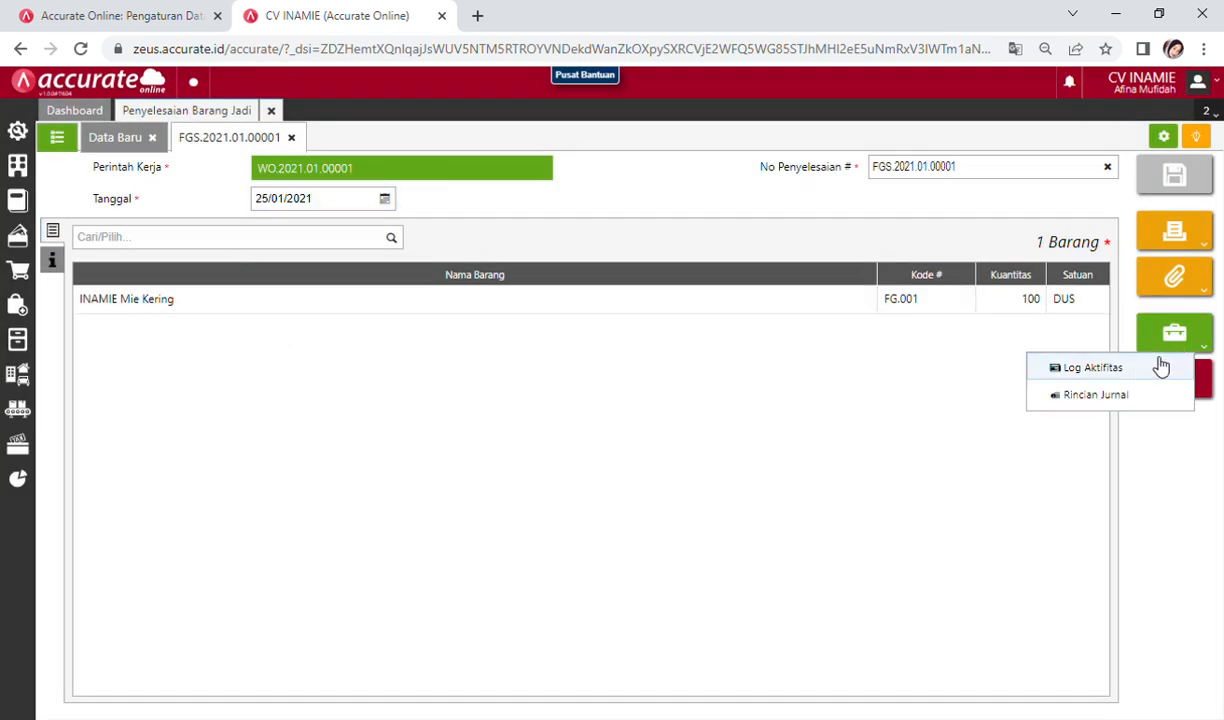
pyautogui.click(1120, 401)
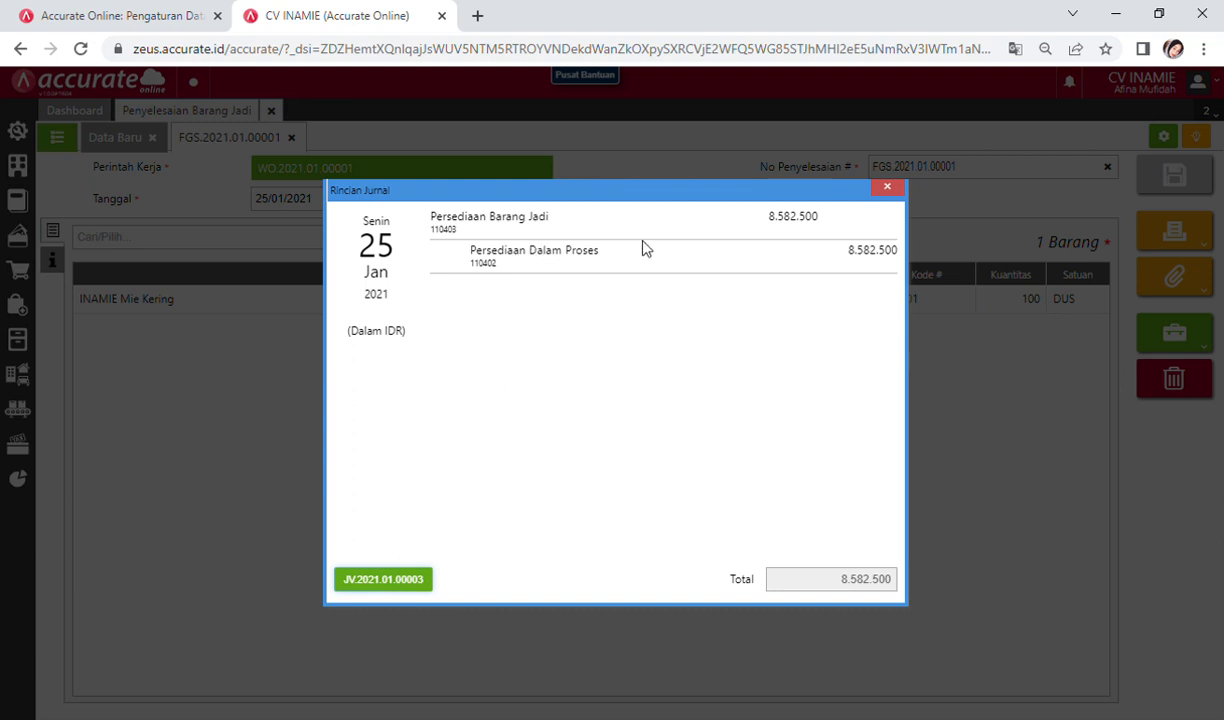
pyautogui.click(886, 190)
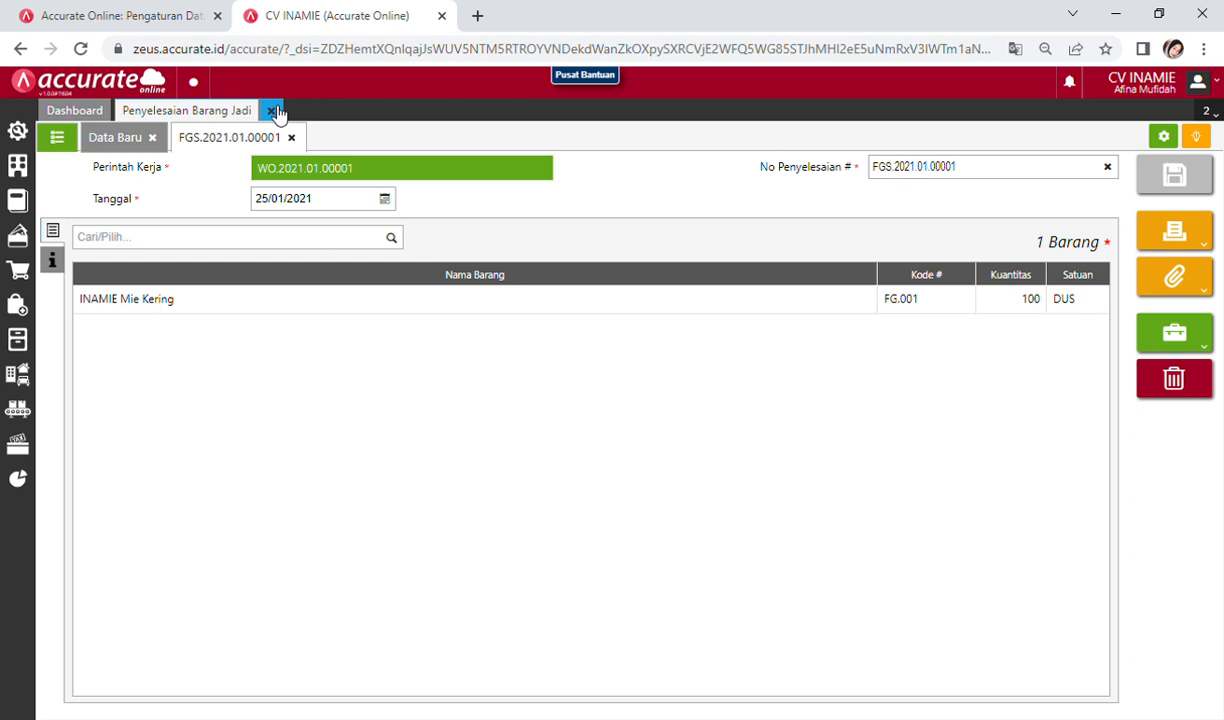
pyautogui.click(272, 110)
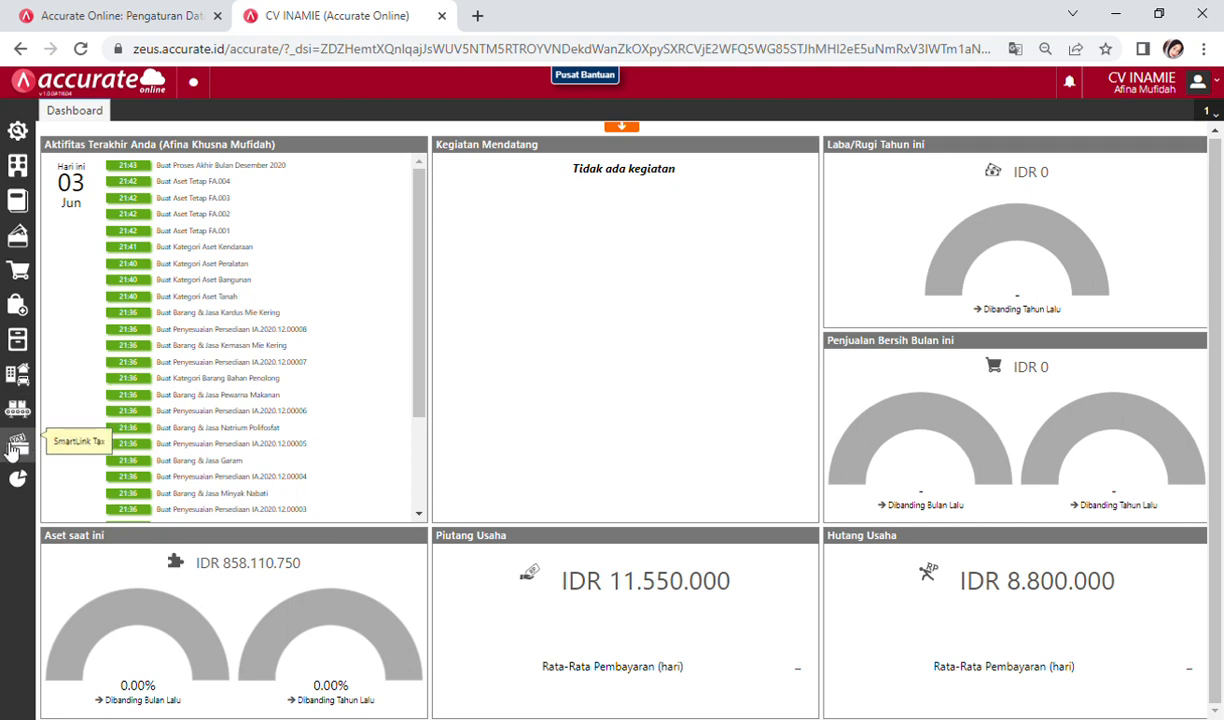
# Step: Open the INAMIE Mie Kering item's Mutasi stock movement view
pyautogui.click(20, 341)
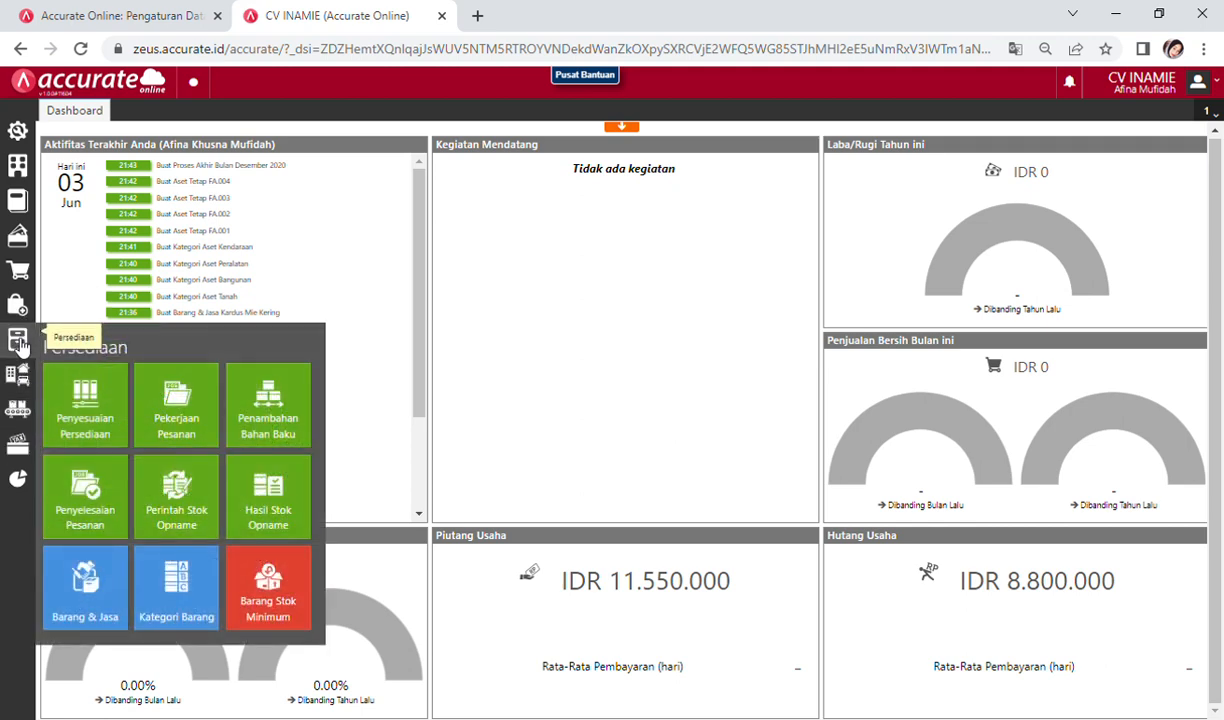
pyautogui.click(87, 580)
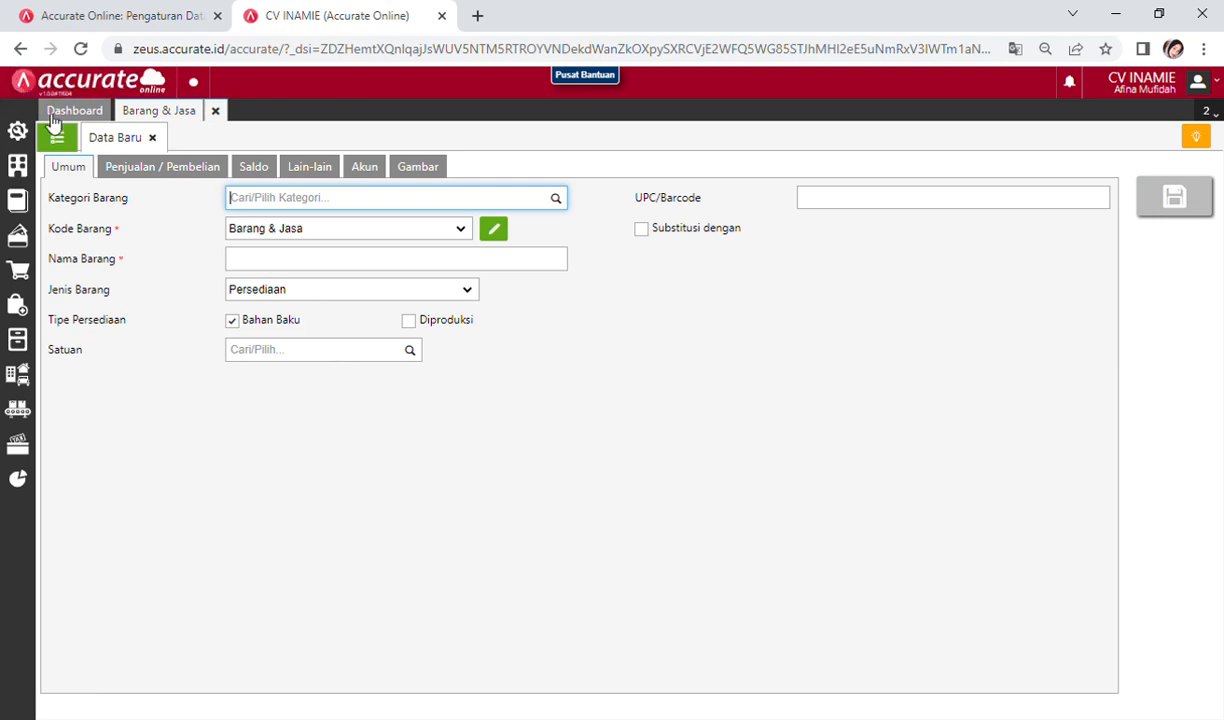
pyautogui.click(60, 138)
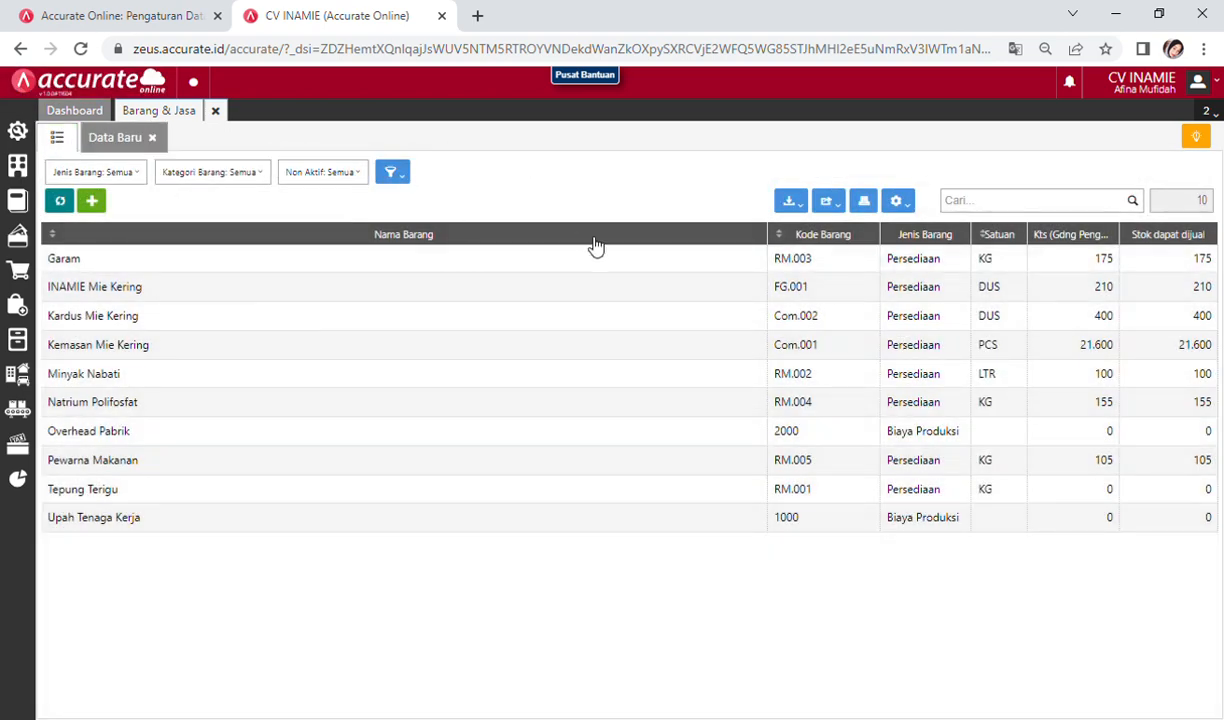
pyautogui.click(365, 290)
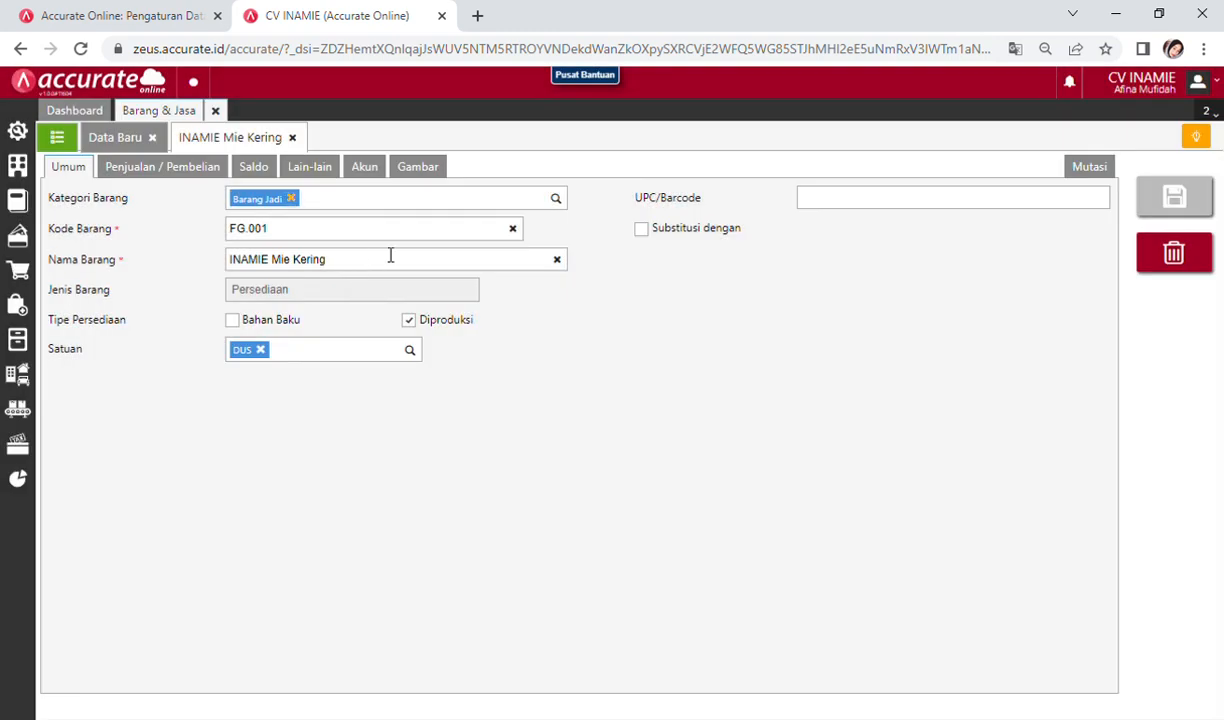
pyautogui.click(1098, 168)
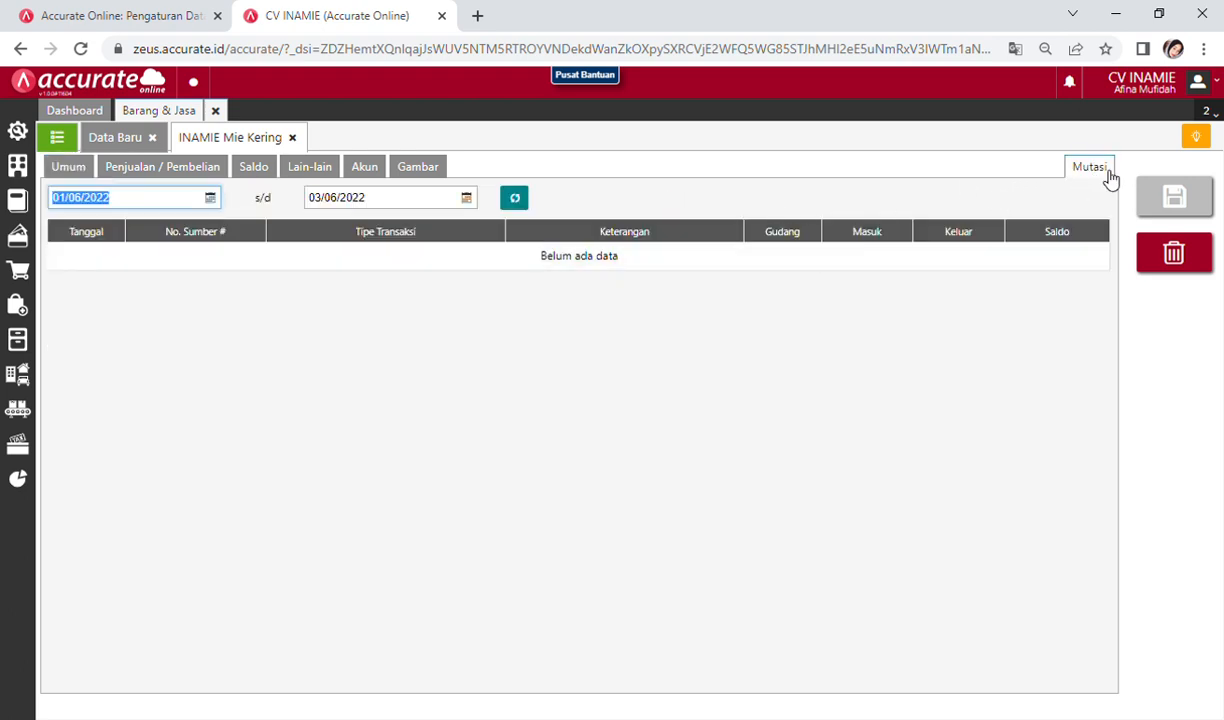
# Step: Set the movement period from 31/12/2020 to 31/01/2021
pyautogui.click(199, 199)
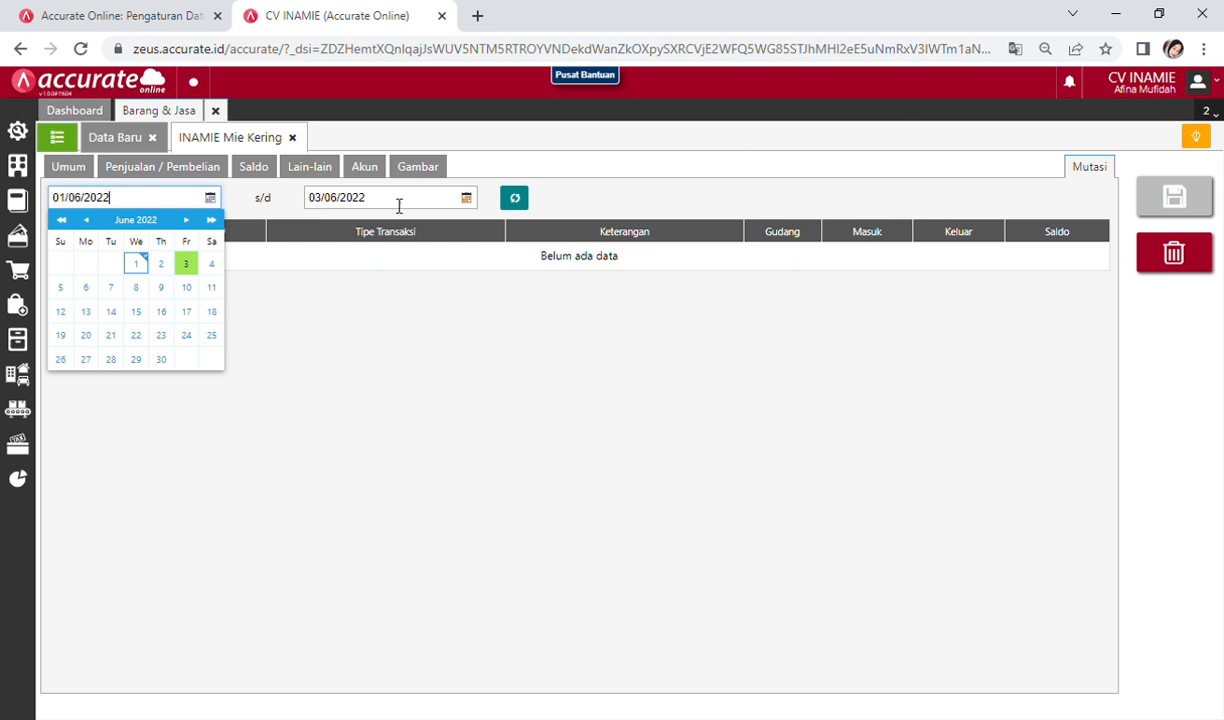
pyautogui.click(125, 203)
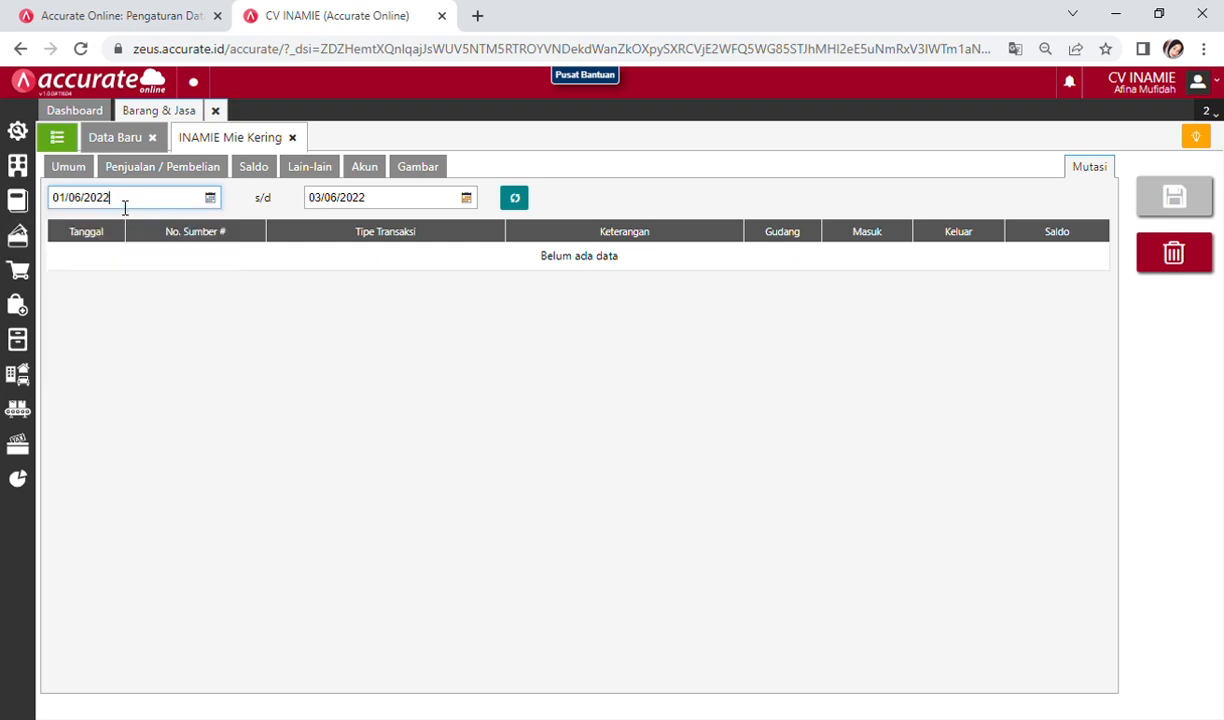
pyautogui.click(123, 205)
pyautogui.press('BackSpace')
pyautogui.press('BackSpace')
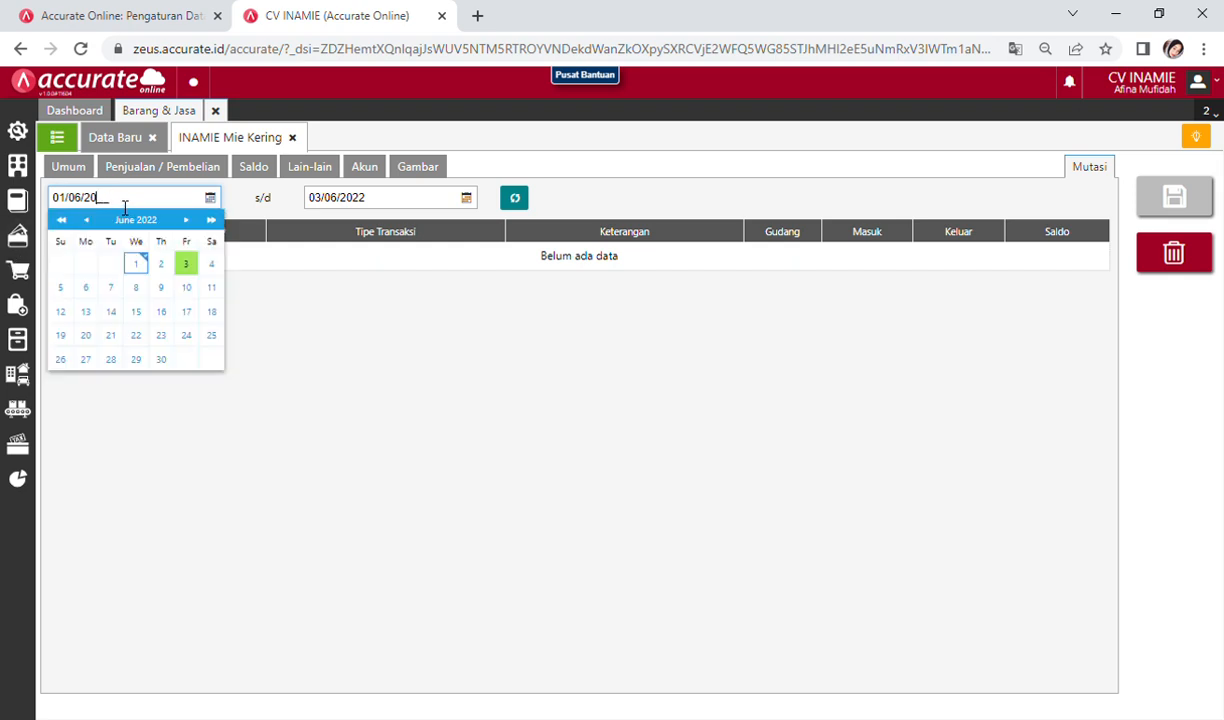
pyautogui.press('BackSpace')
pyautogui.press('BackSpace')
pyautogui.press('BackSpace')
pyautogui.press('BackSpace')
pyautogui.press('BackSpace')
pyautogui.press('BackSpace')
pyautogui.write('31/12/2020')
pyautogui.click(392, 207)
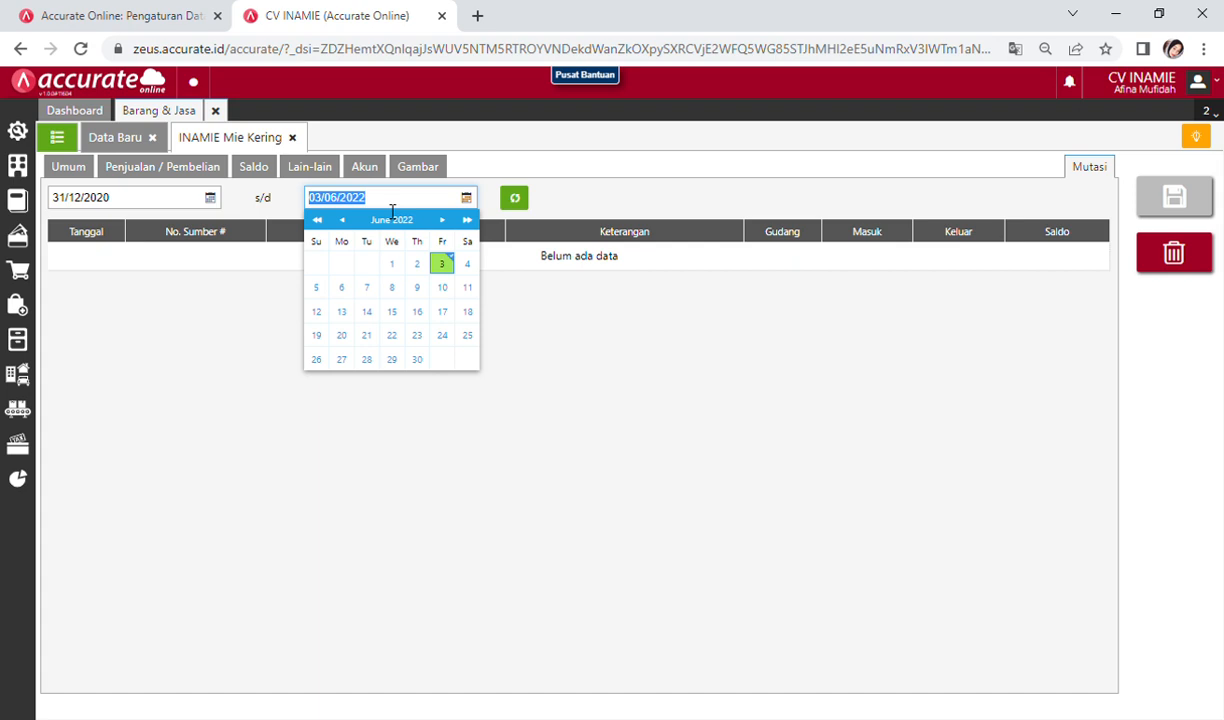
pyautogui.write('31/01/2021')
pyautogui.click(451, 407)
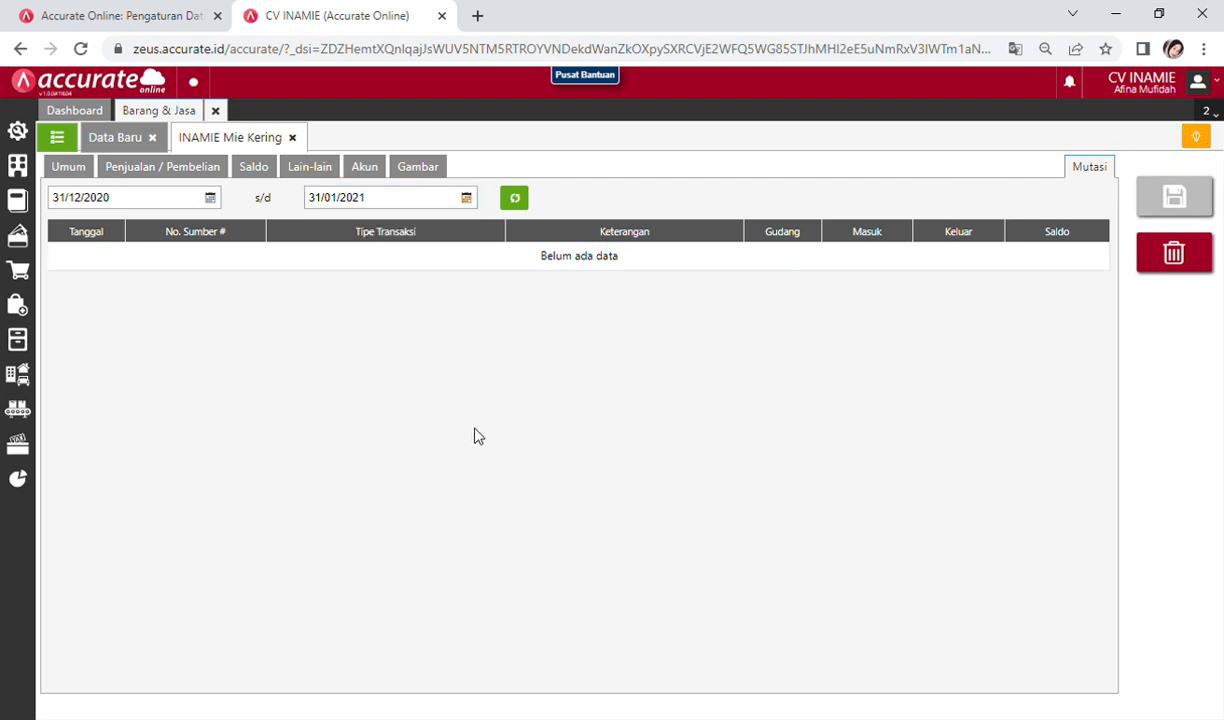
pyautogui.click(171, 202)
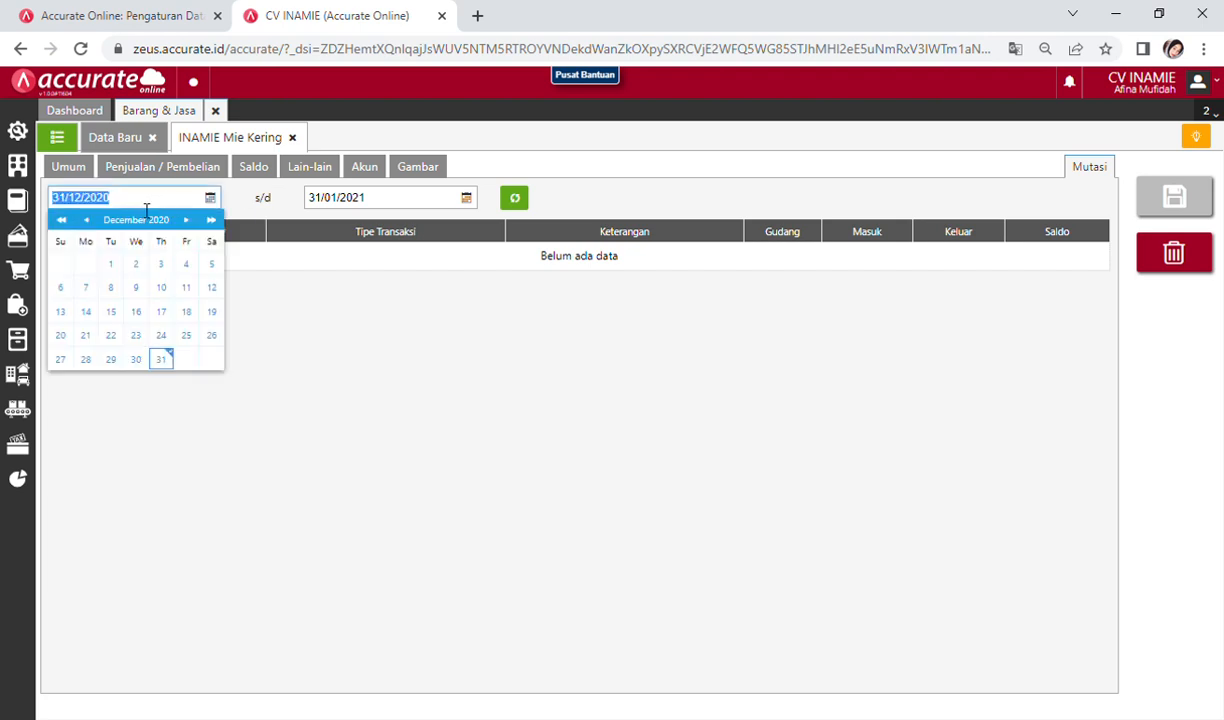
pyautogui.click(146, 210)
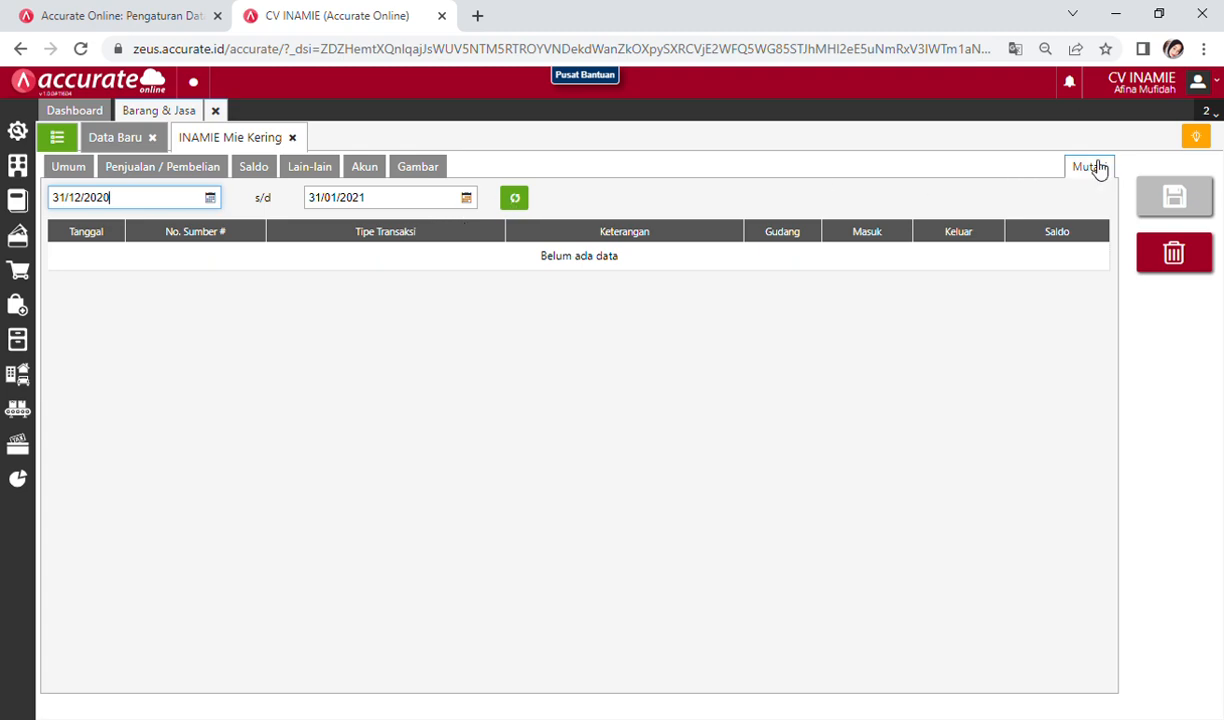
pyautogui.hotkey('ctrl', 'a')
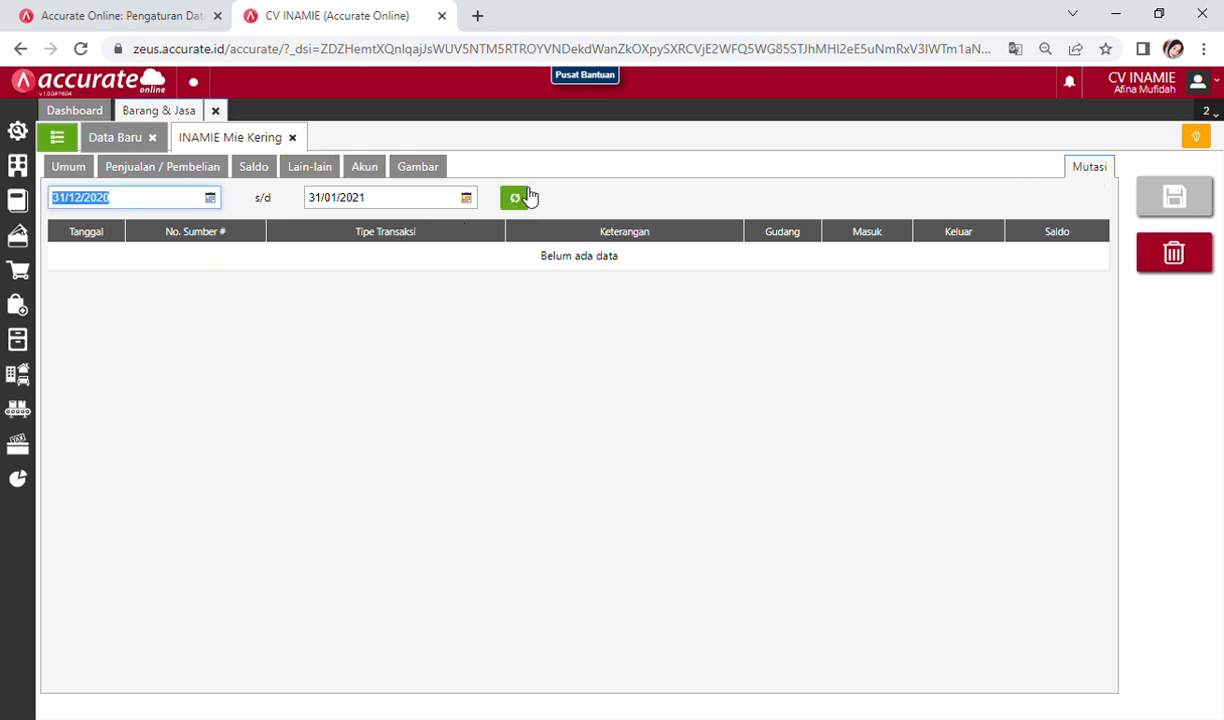
# Step: Load the movements (110 and 100 in, balance 210), then close the item list
pyautogui.click(516, 197)
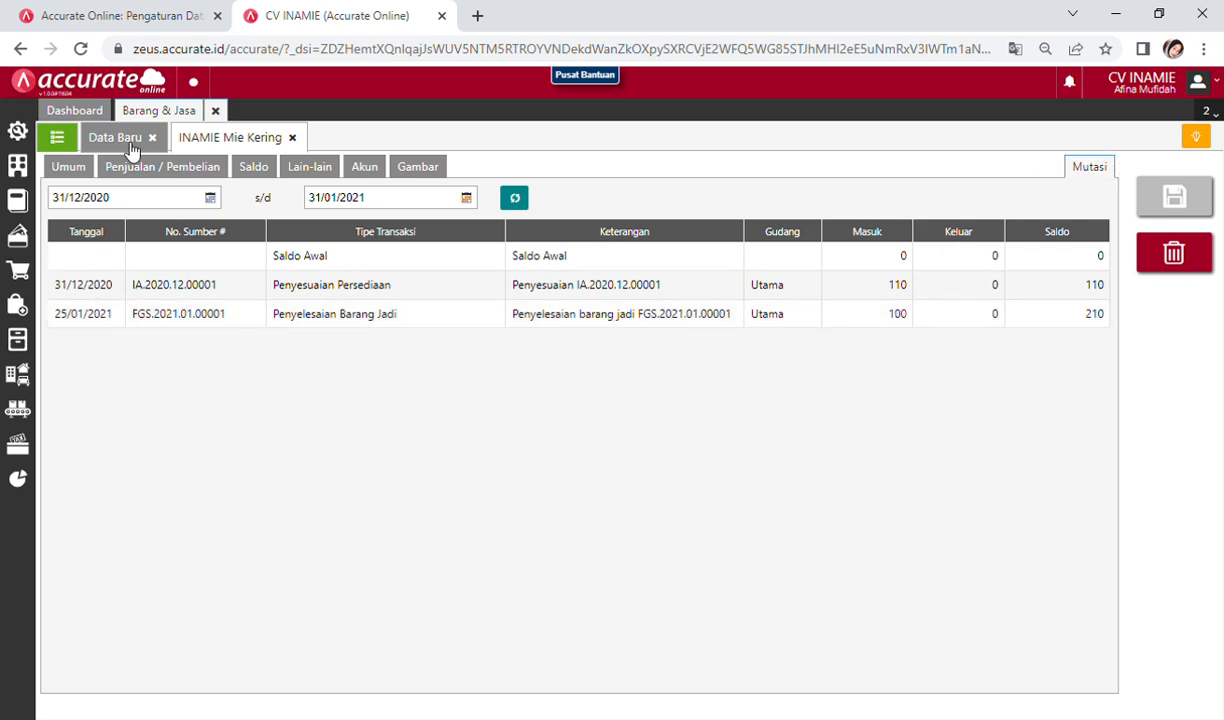
pyautogui.click(215, 111)
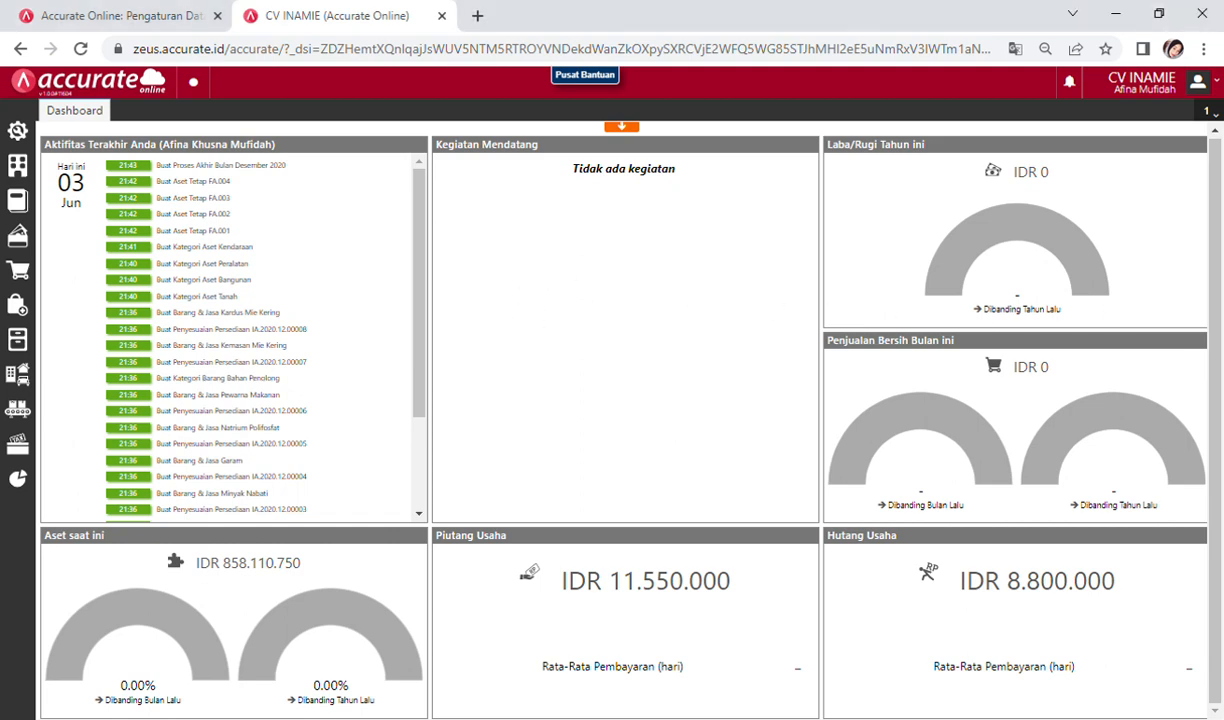
pyautogui.click(34, 285)
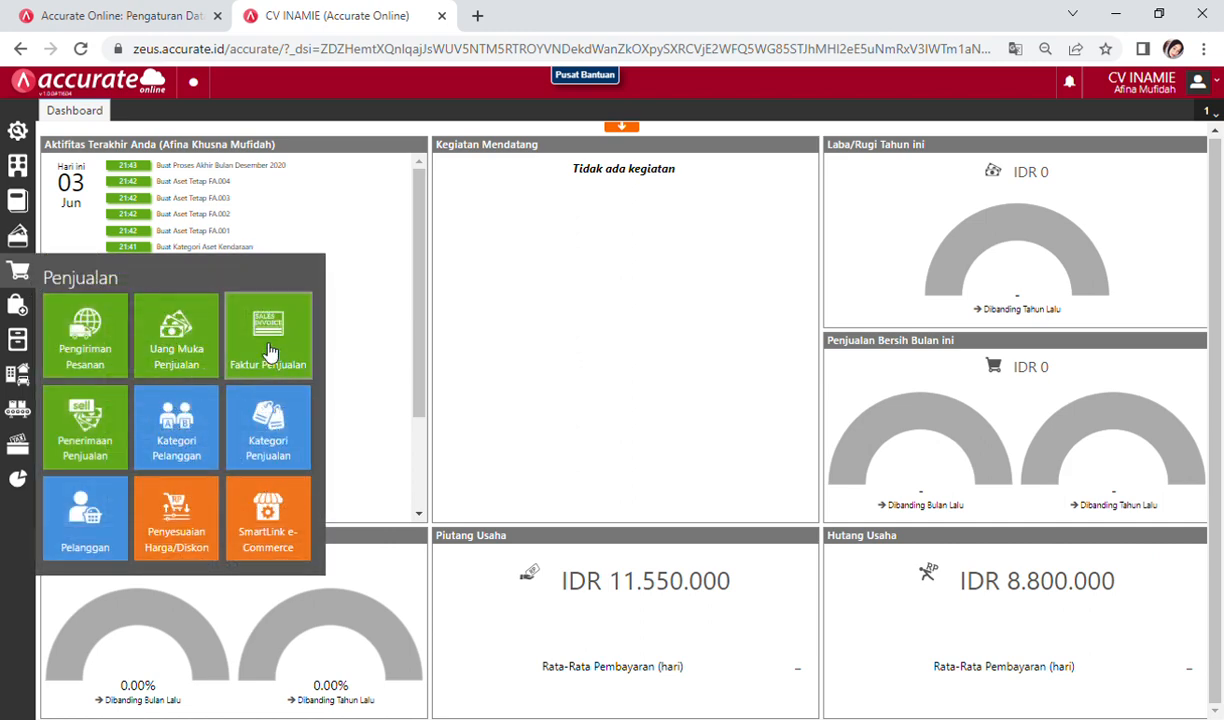
pyautogui.click(269, 350)
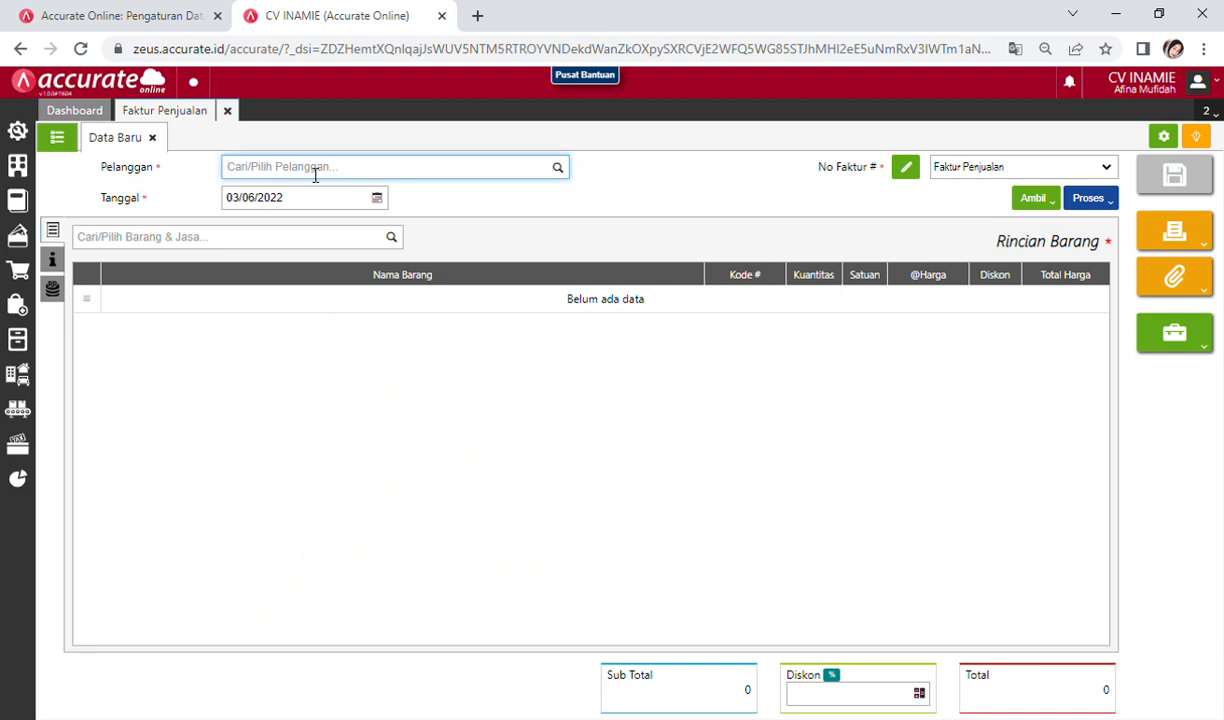
pyautogui.write('LUCK')
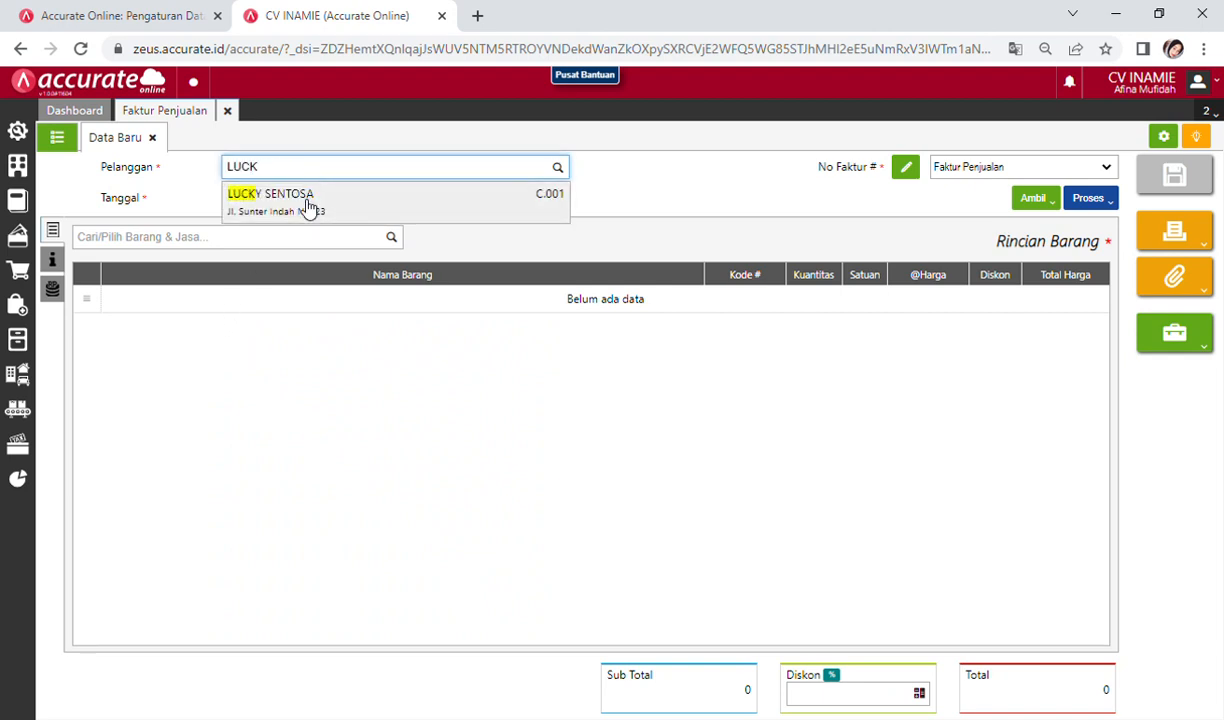
pyautogui.click(279, 216)
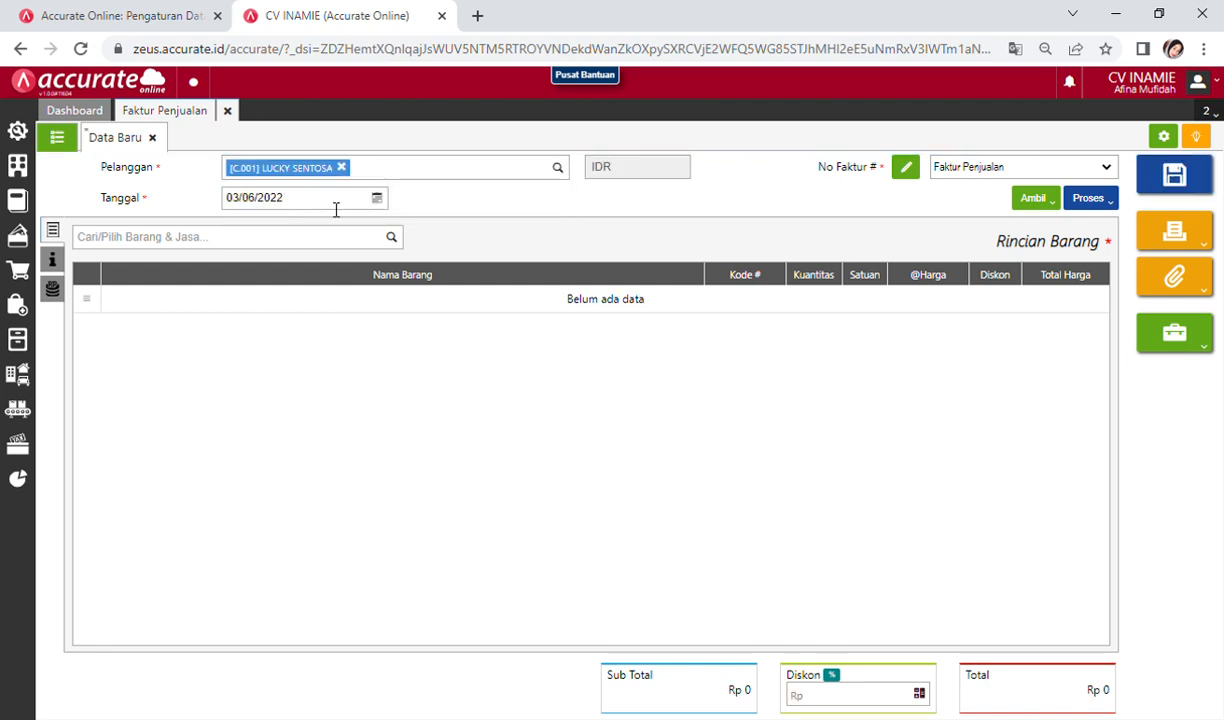
pyautogui.click(378, 199)
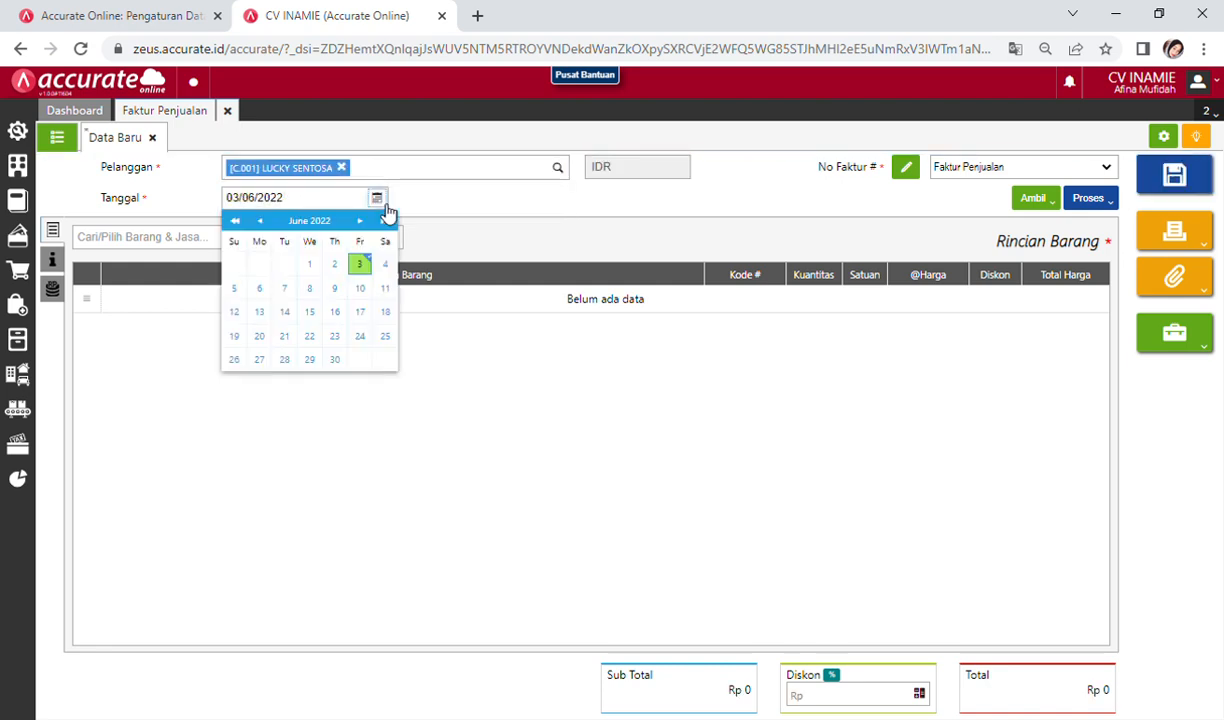
pyautogui.click(310, 208)
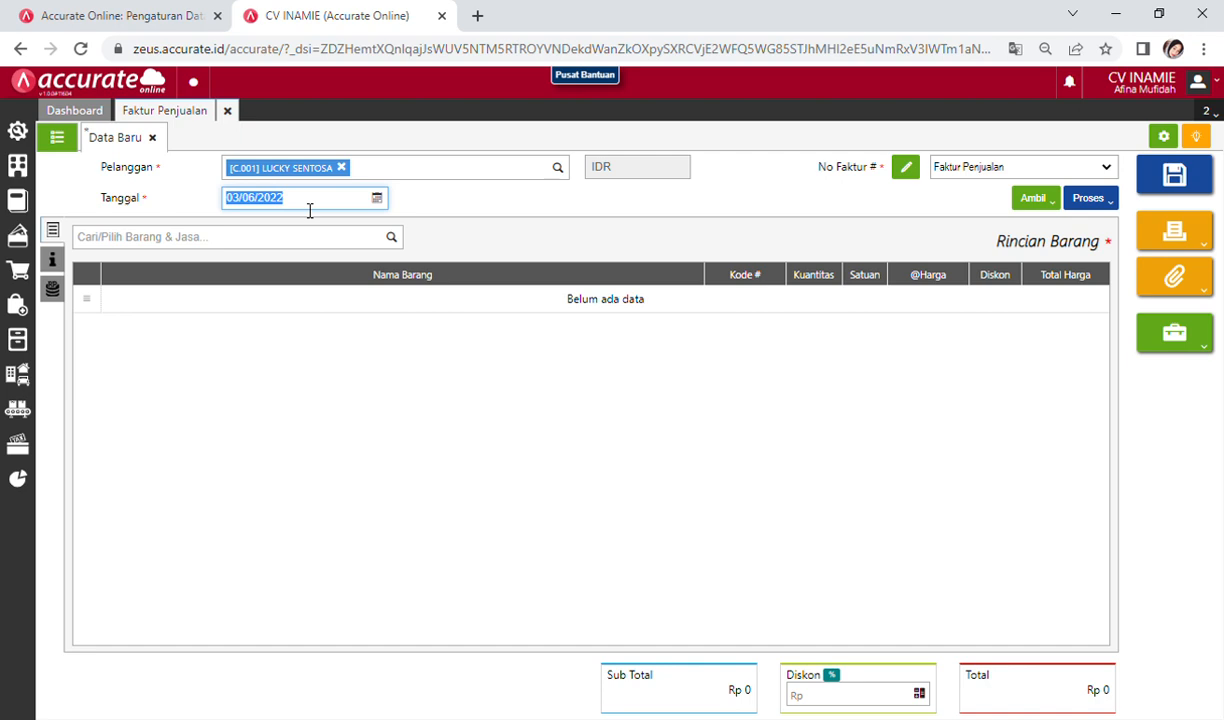
pyautogui.write('27/01/2021')
pyautogui.click(258, 329)
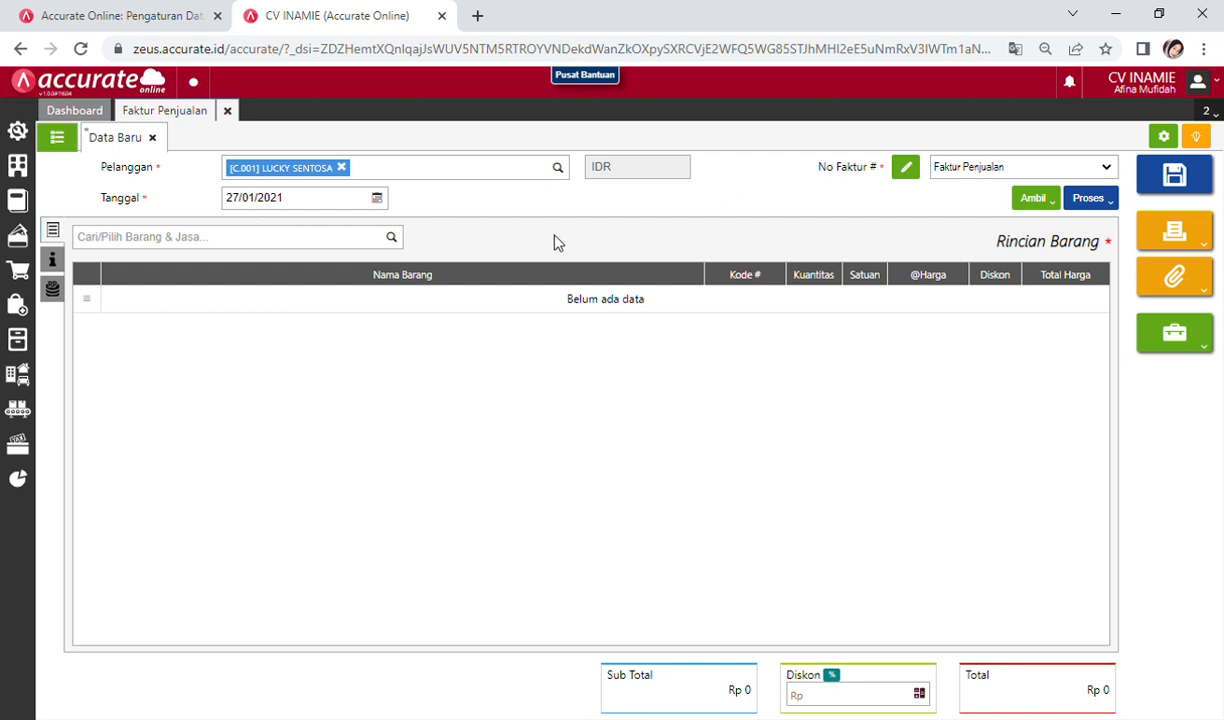
# Step: Enter INAMIE Mie Kering at 100 DUS and 132.000 each, totalling Rp 13.200.000
pyautogui.click(198, 243)
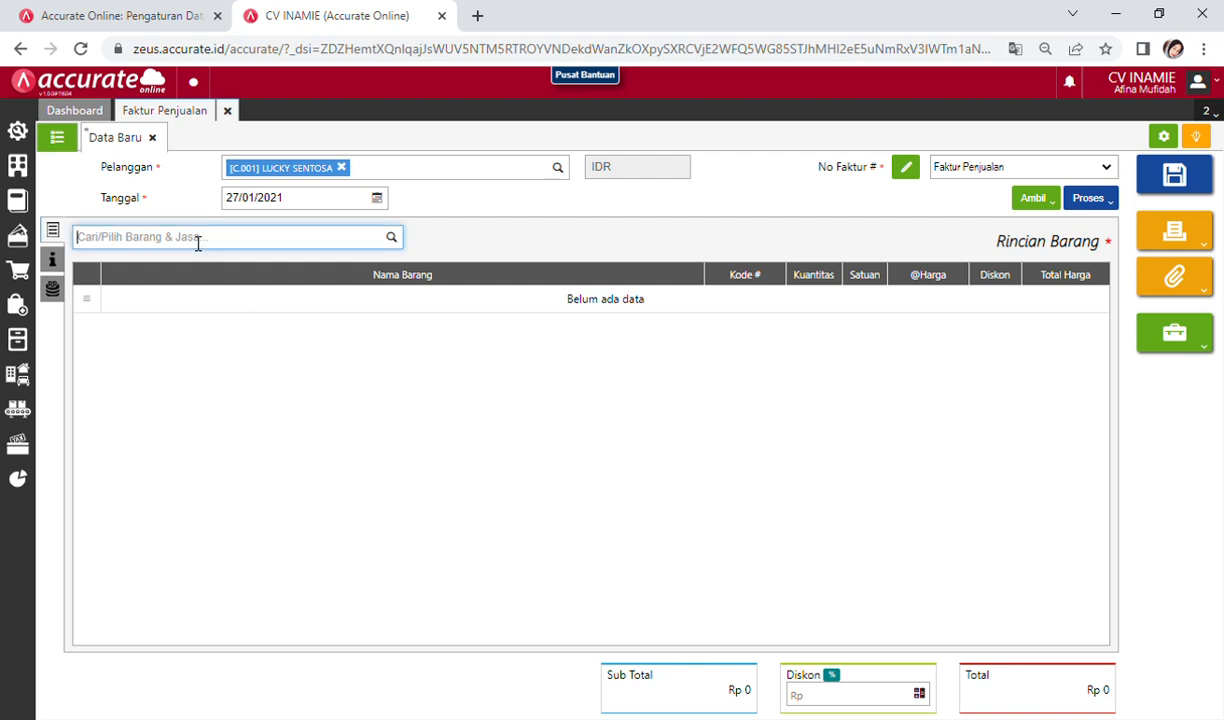
pyautogui.write('INAMI')
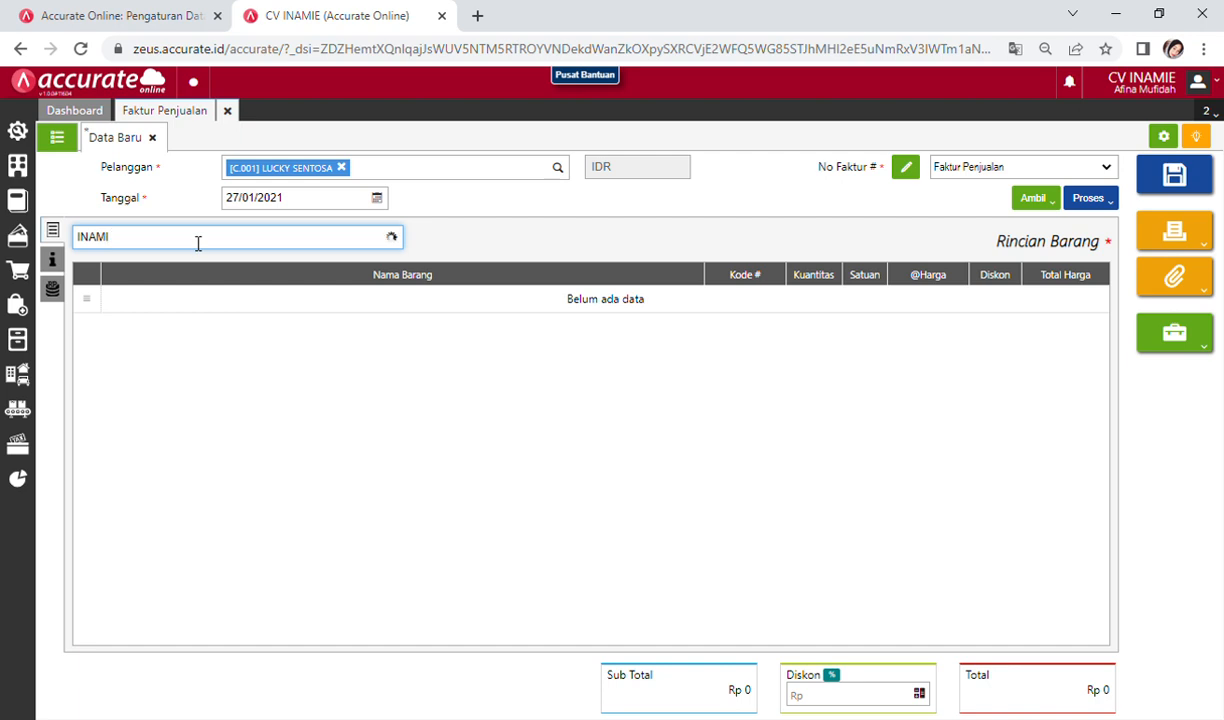
pyautogui.click(153, 268)
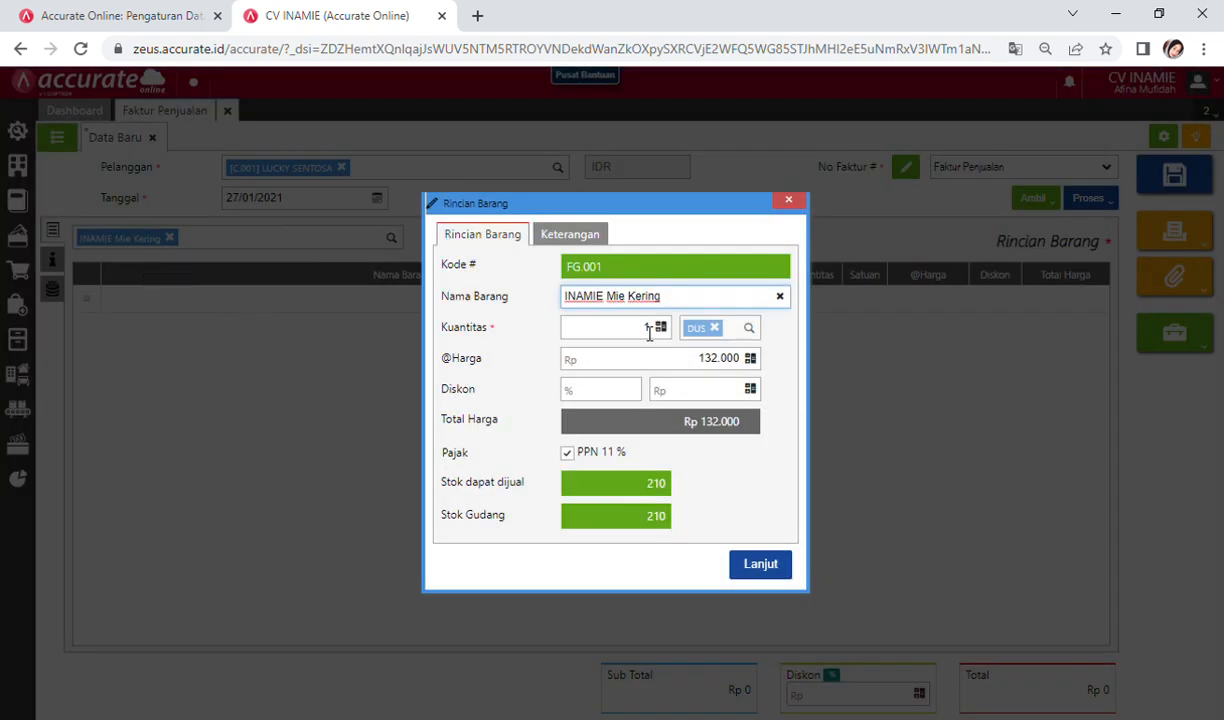
pyautogui.click(647, 327)
pyautogui.press('BackSpace')
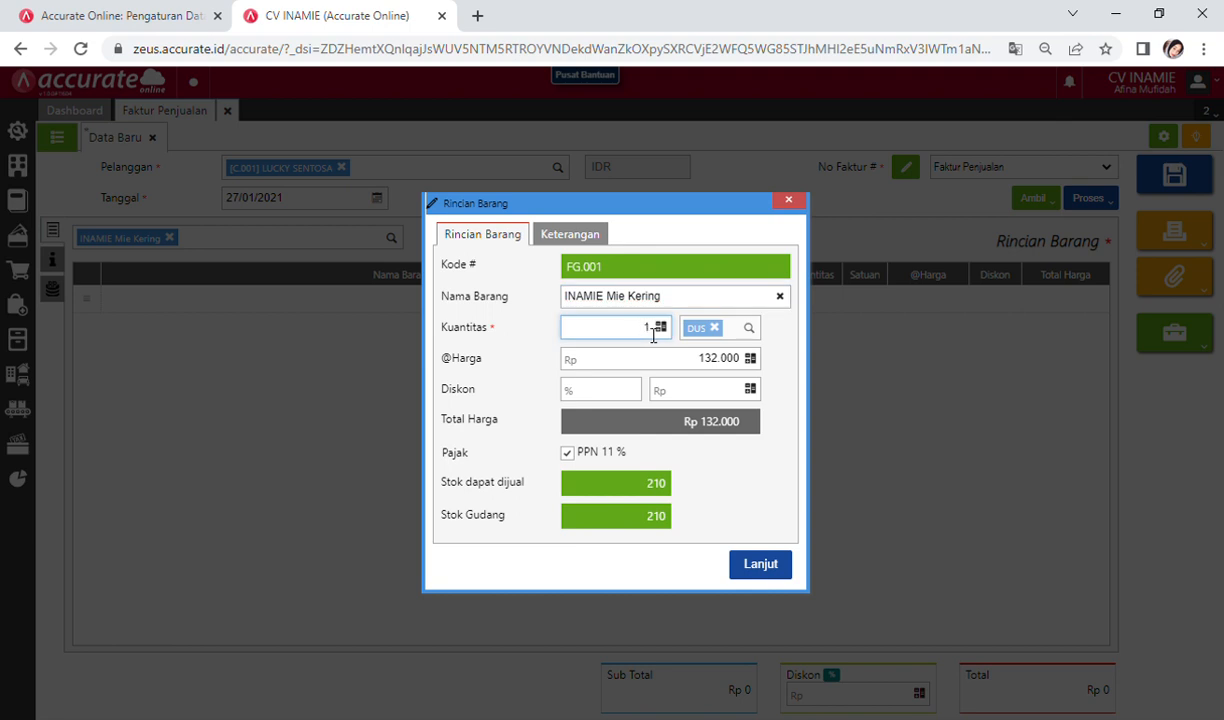
pyautogui.press('Delete')
pyautogui.write('100')
pyautogui.click(660, 432)
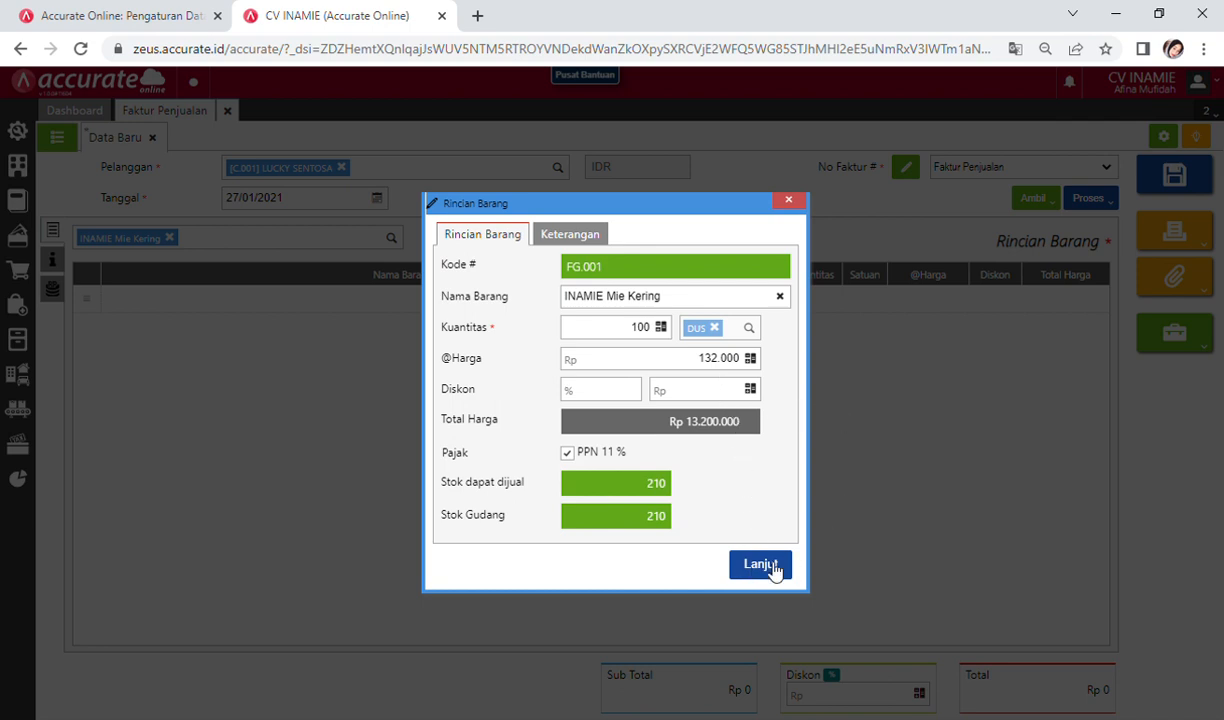
# Step: Add the item line and apply 10% PPN, bringing the total to Rp 14.520.000
pyautogui.click(762, 565)
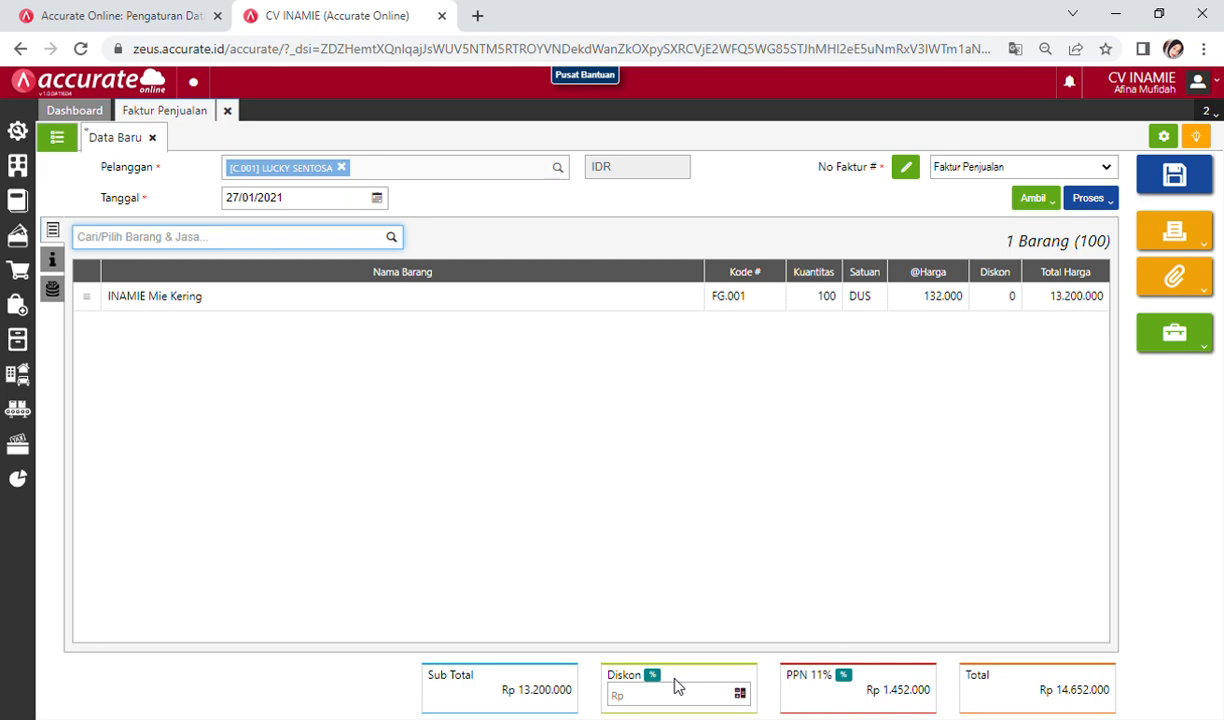
pyautogui.click(848, 677)
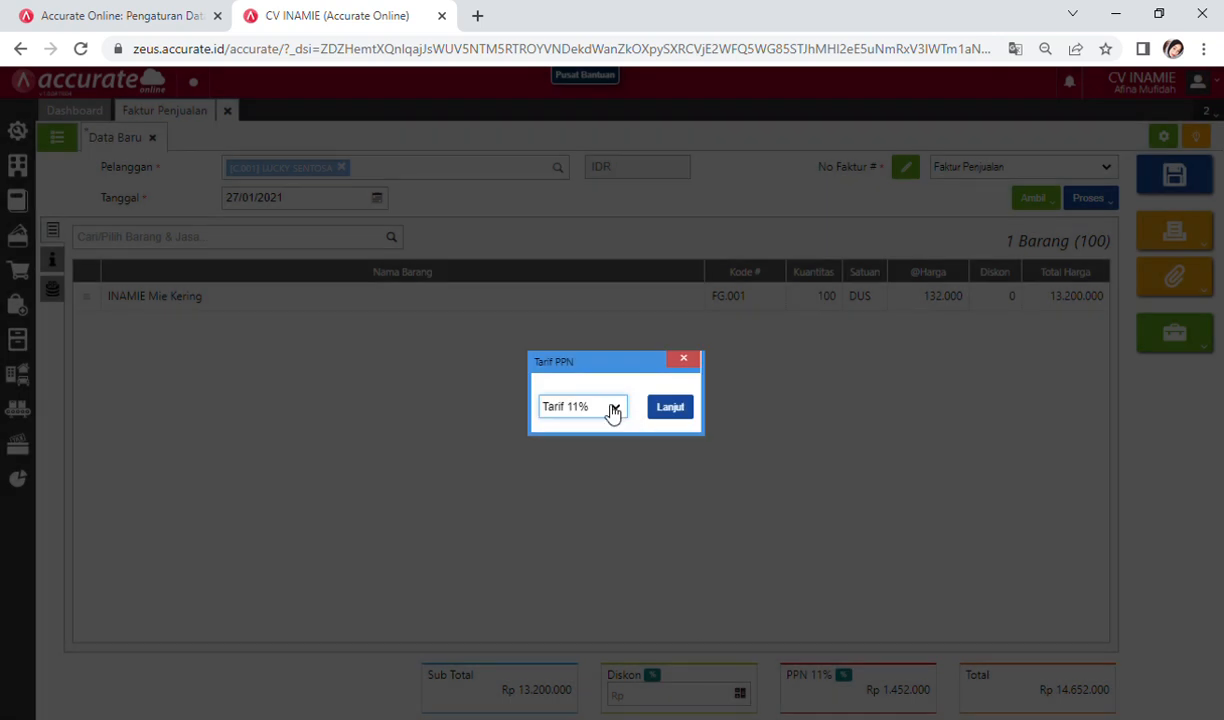
pyautogui.click(612, 407)
pyautogui.click(607, 425)
pyautogui.click(670, 408)
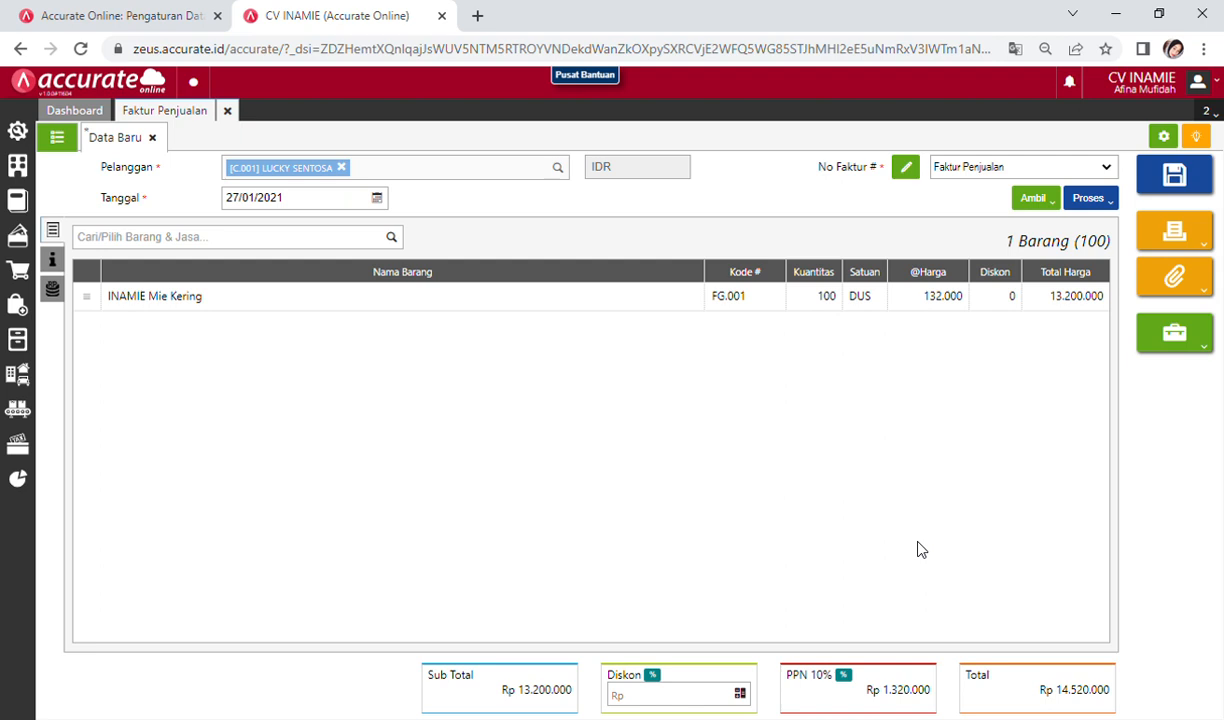
# Step: Save the invoice, review SI.2021.01.00001's Rincian Jurnal, then close sales invoices
pyautogui.click(1170, 176)
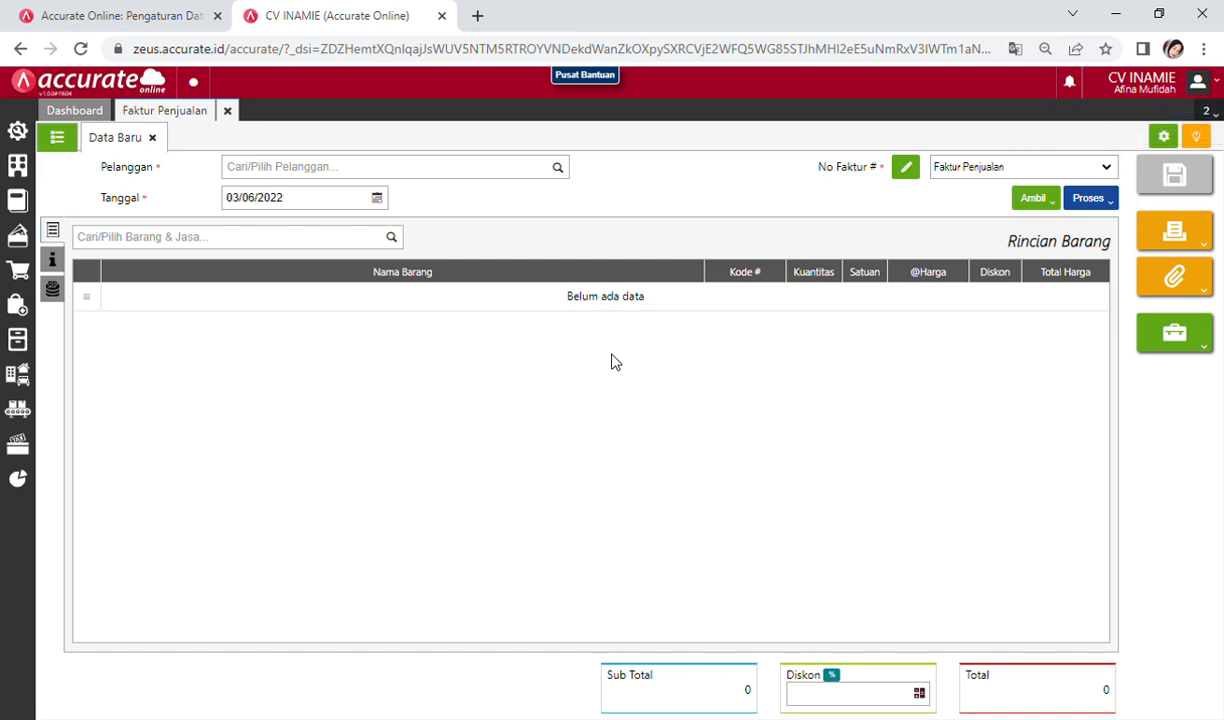
pyautogui.click(57, 140)
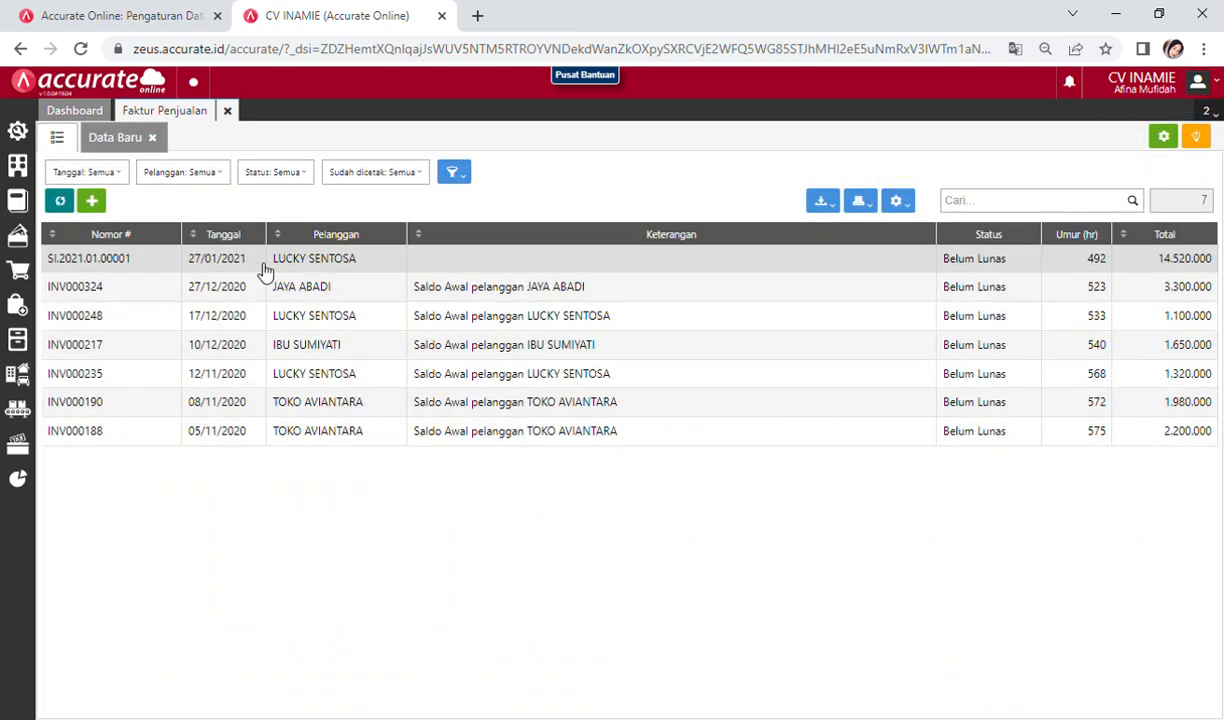
pyautogui.click(262, 270)
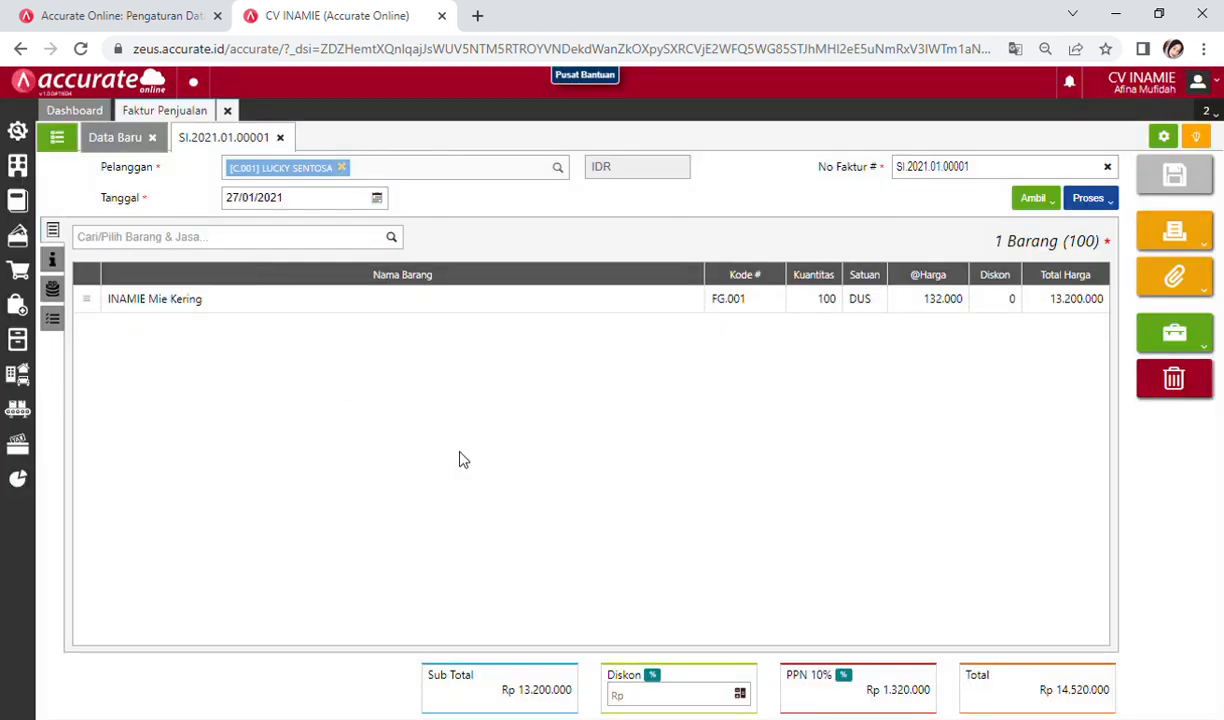
pyautogui.click(1168, 345)
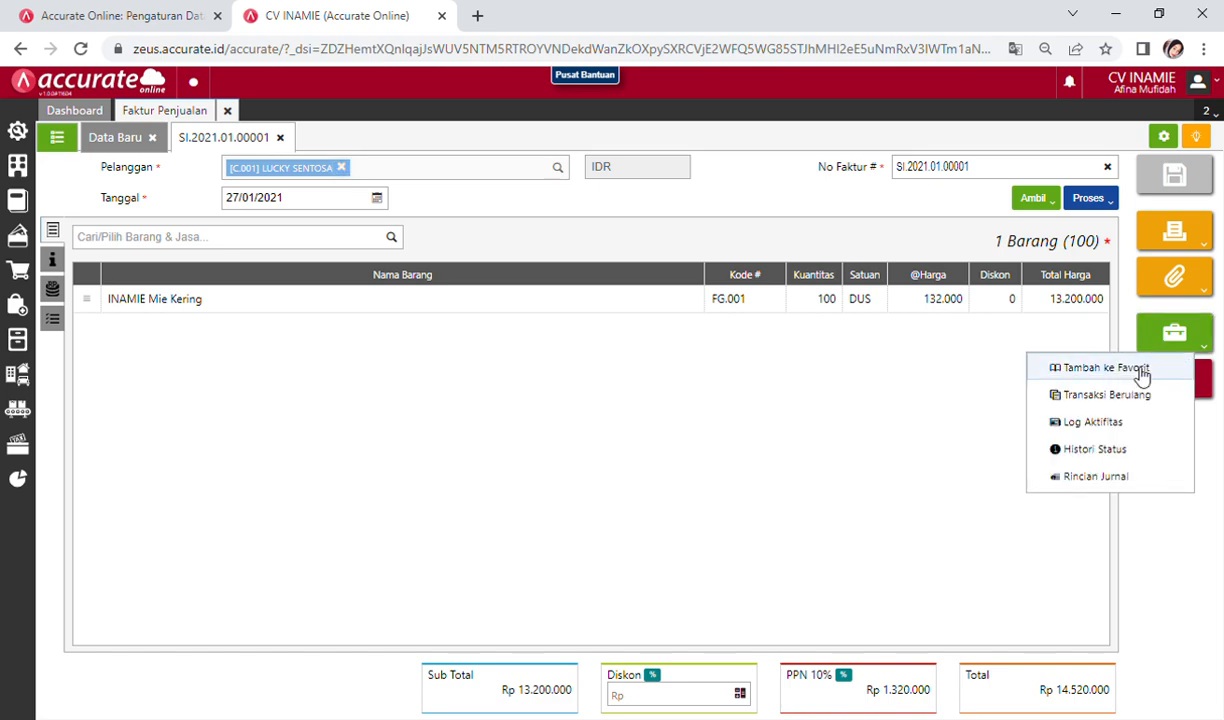
pyautogui.click(1100, 478)
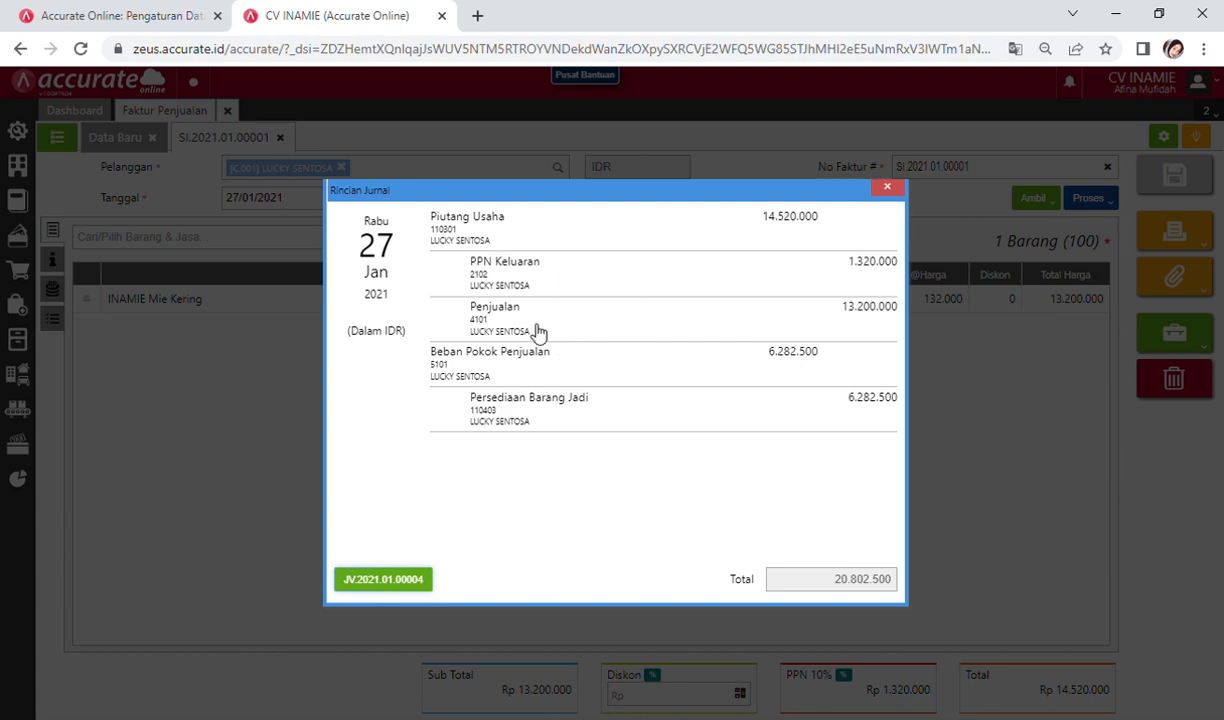
pyautogui.click(888, 182)
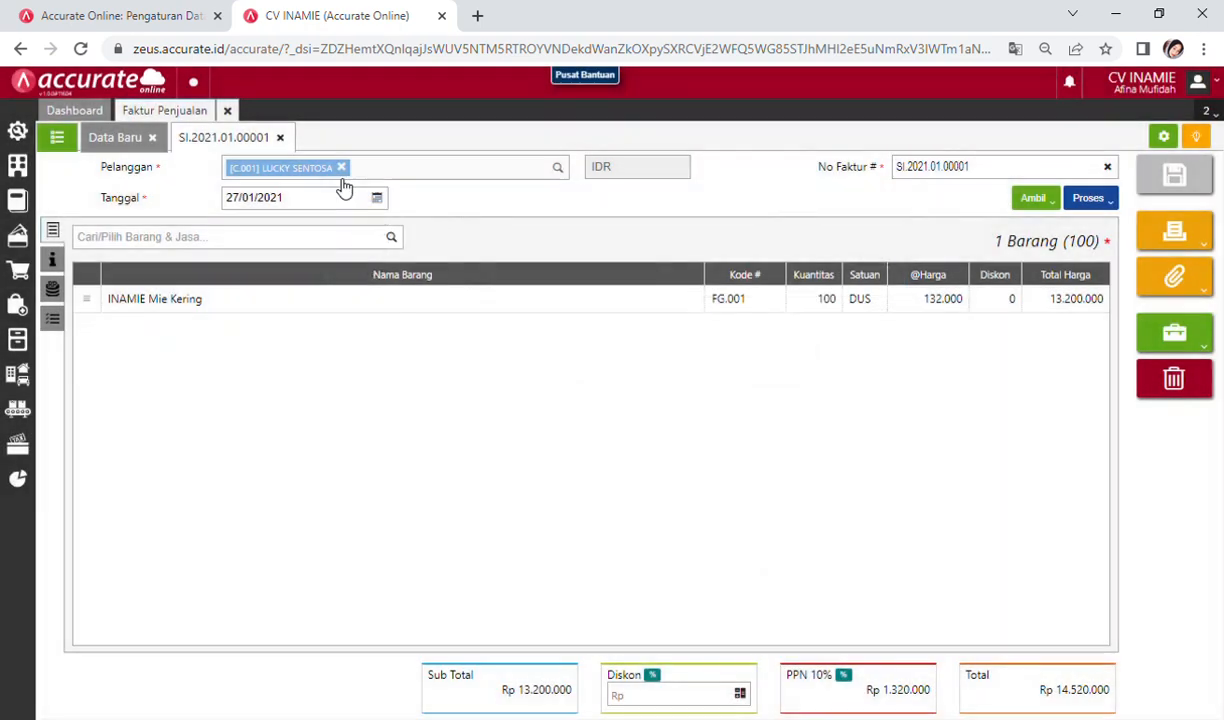
pyautogui.click(229, 111)
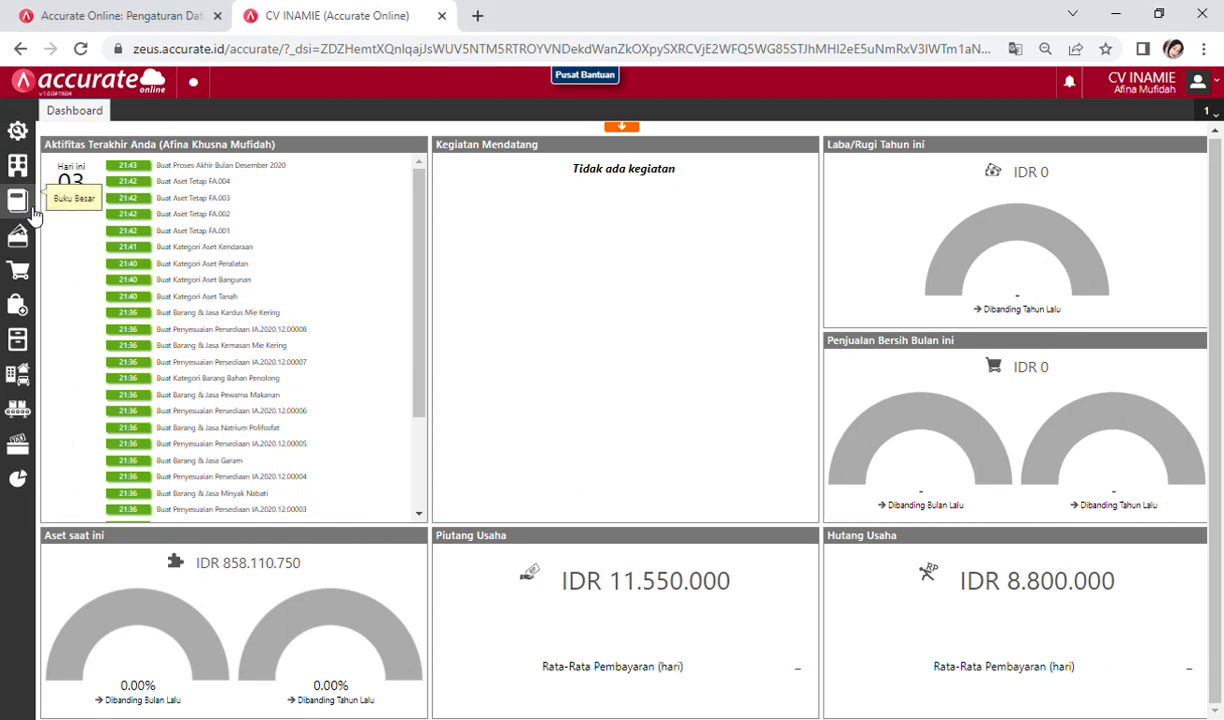
# Step: Start a cash payment from the Kas account dated 29/01/2021
pyautogui.click(20, 244)
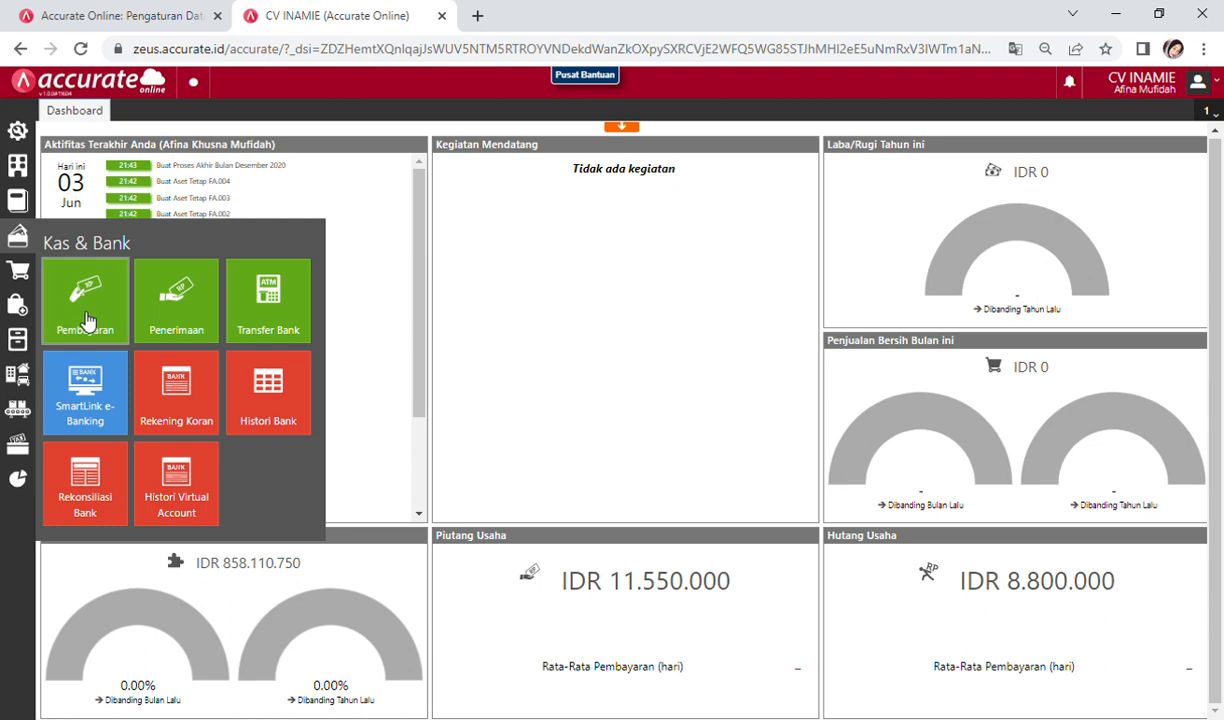
pyautogui.click(81, 312)
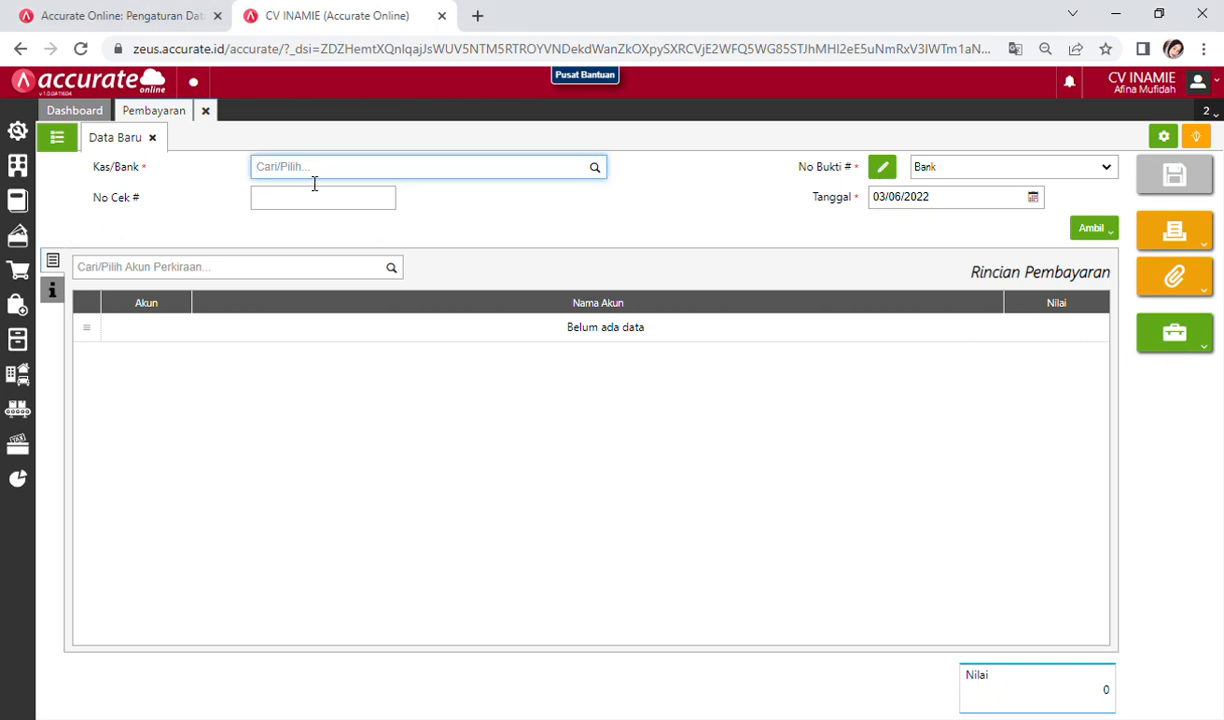
pyautogui.write('KAS')
pyautogui.click(378, 197)
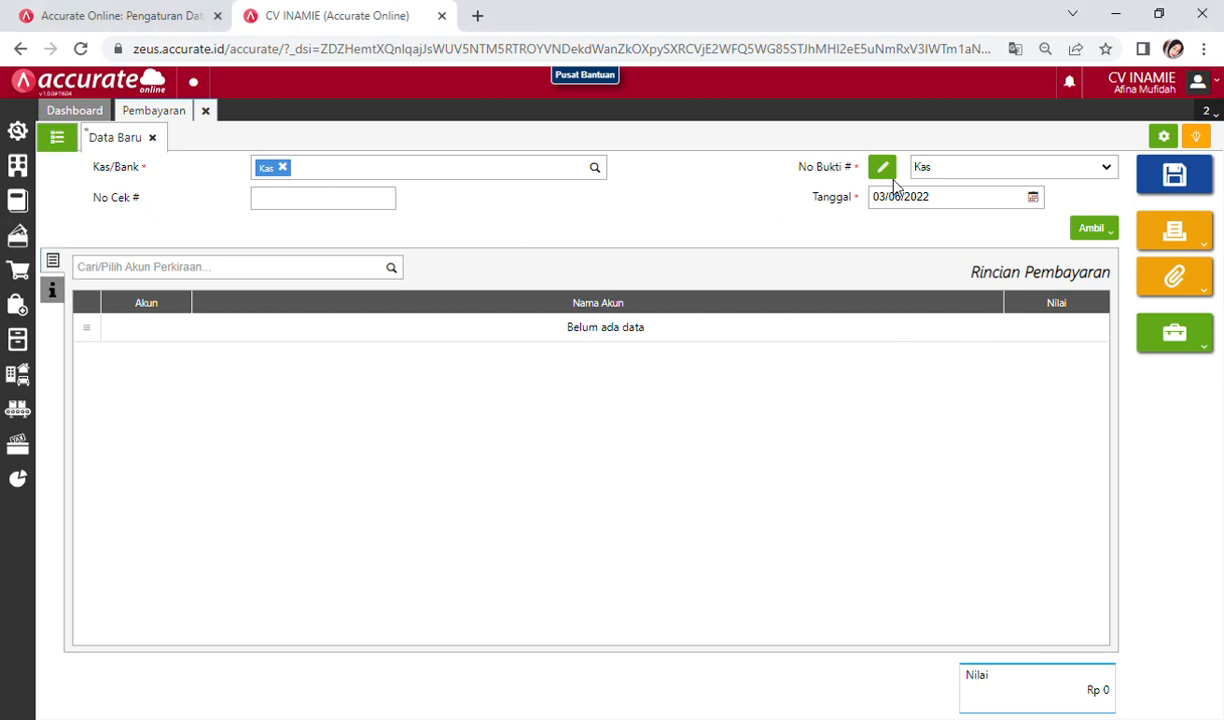
pyautogui.click(1040, 202)
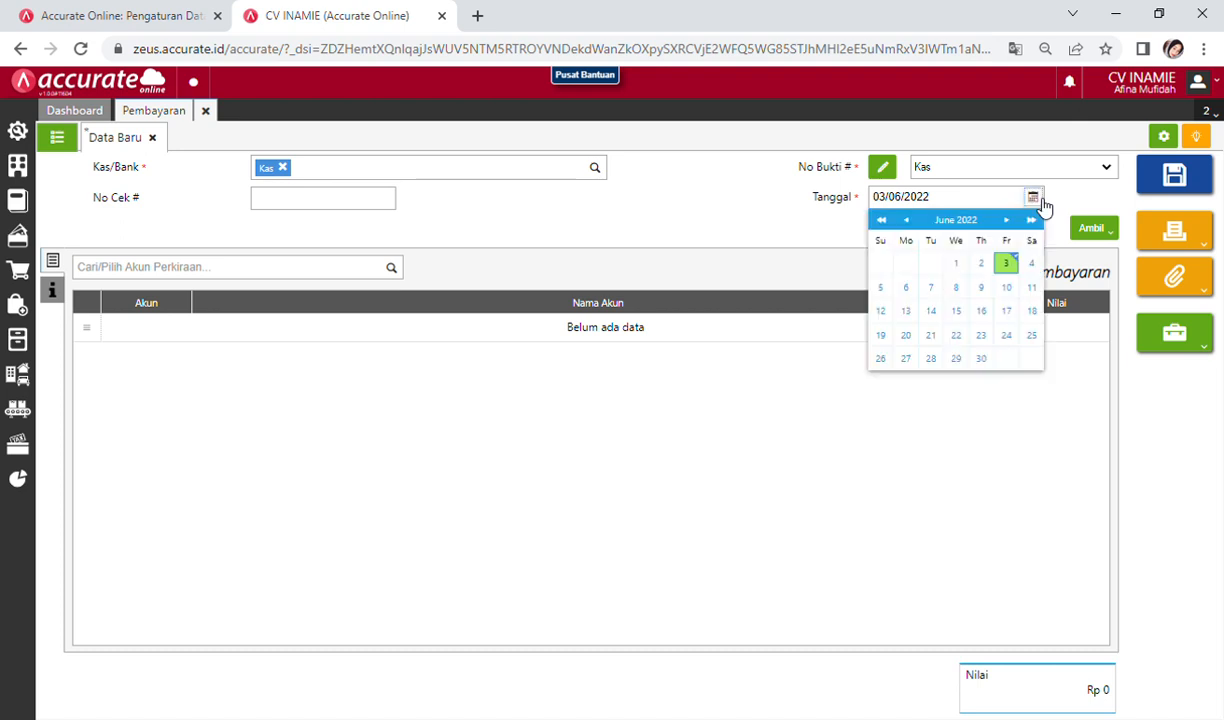
pyautogui.click(934, 197)
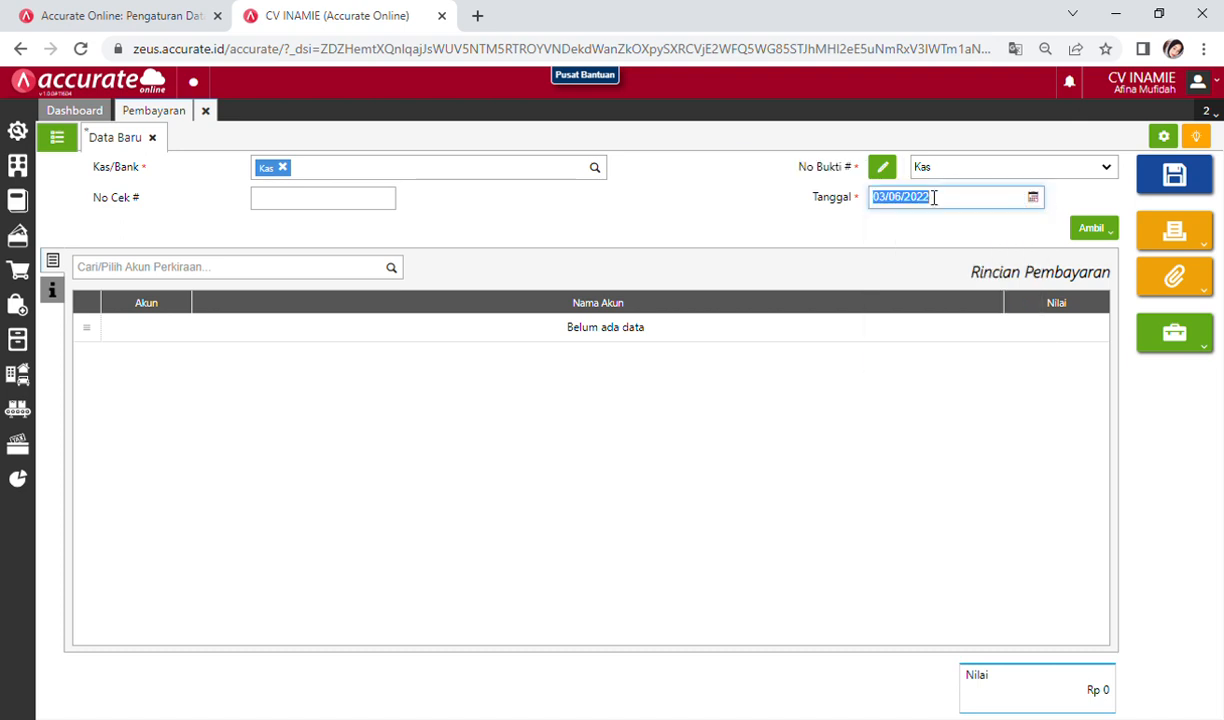
pyautogui.hotkey('alt', 'Tab')
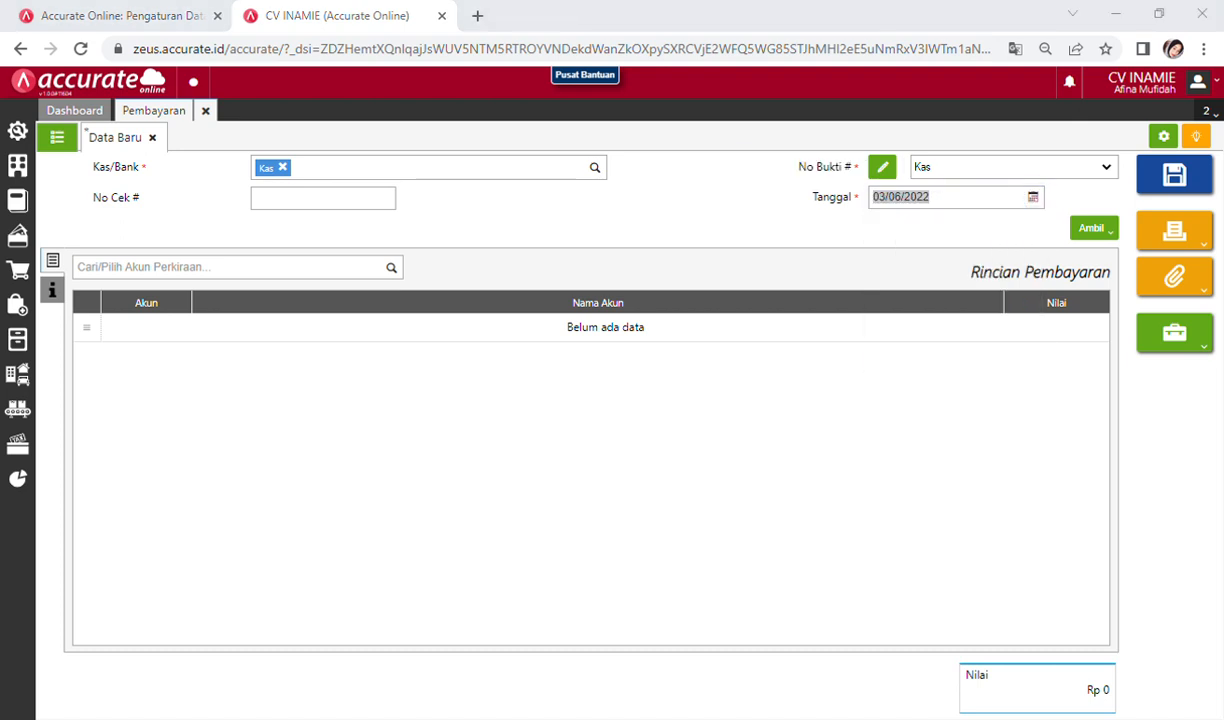
pyautogui.hotkey('alt', 'Tab')
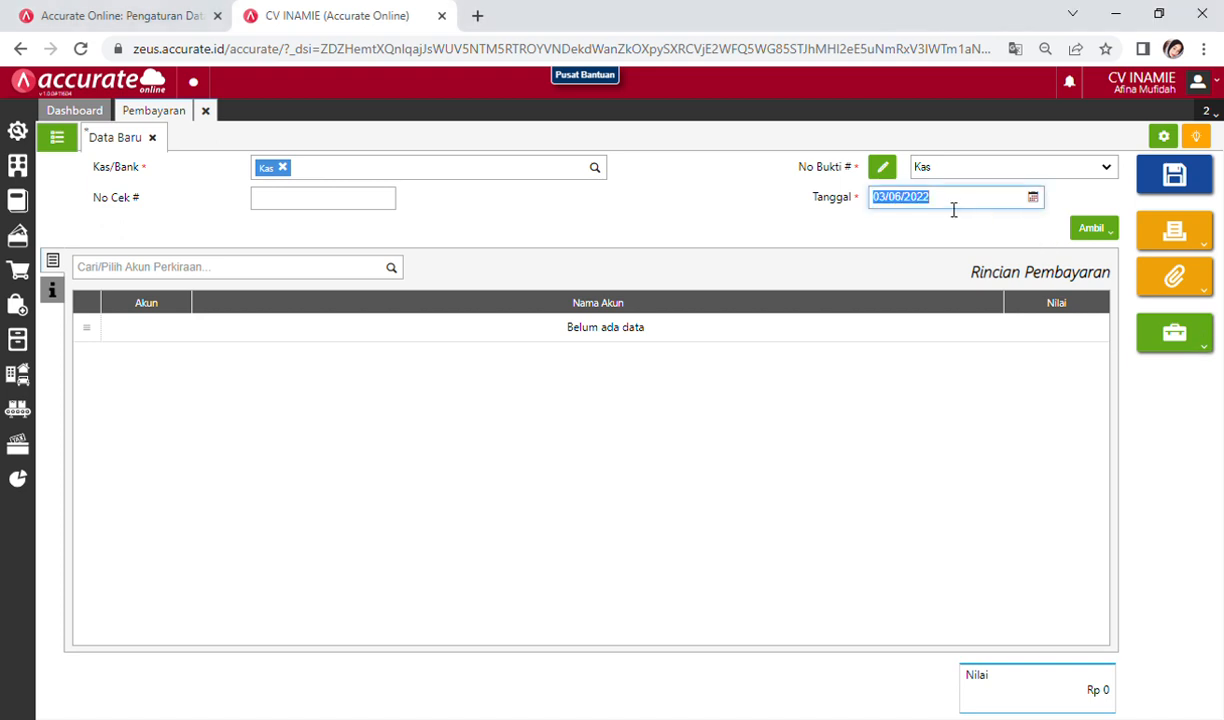
pyautogui.write('29/01/2021')
pyautogui.click(826, 406)
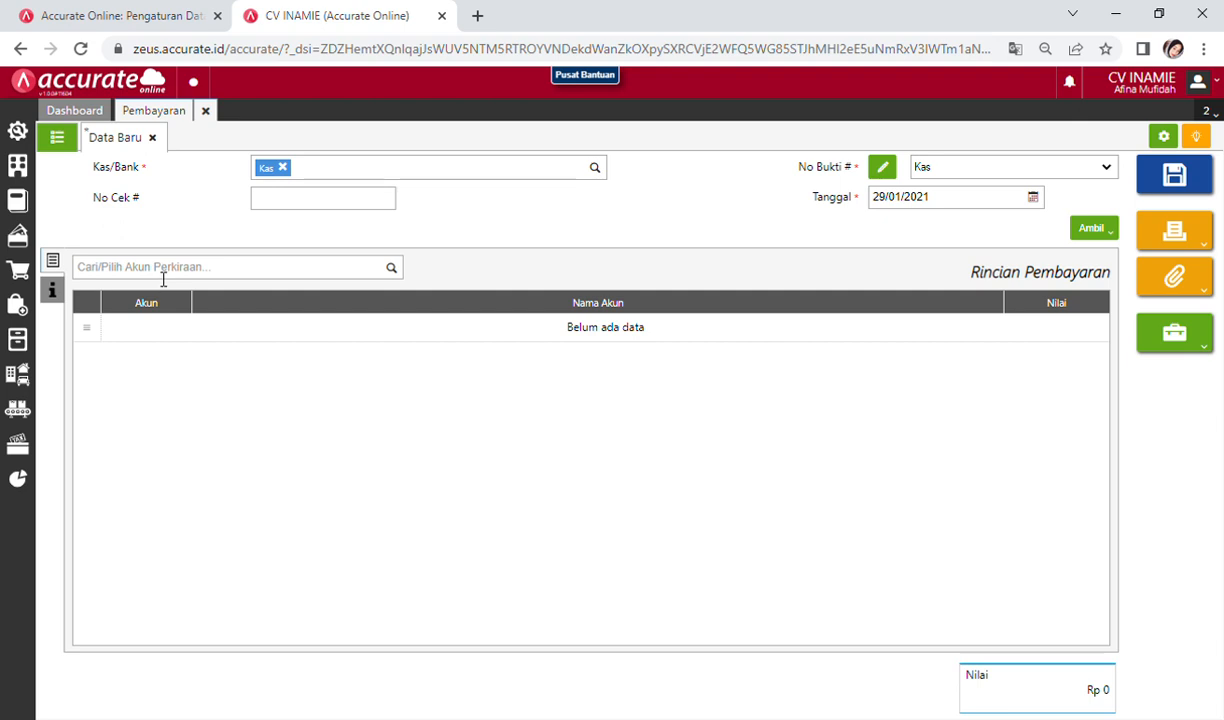
# Step: Add a Biaya Tenaga Kerja Langsung line of 800.000
pyautogui.click(163, 276)
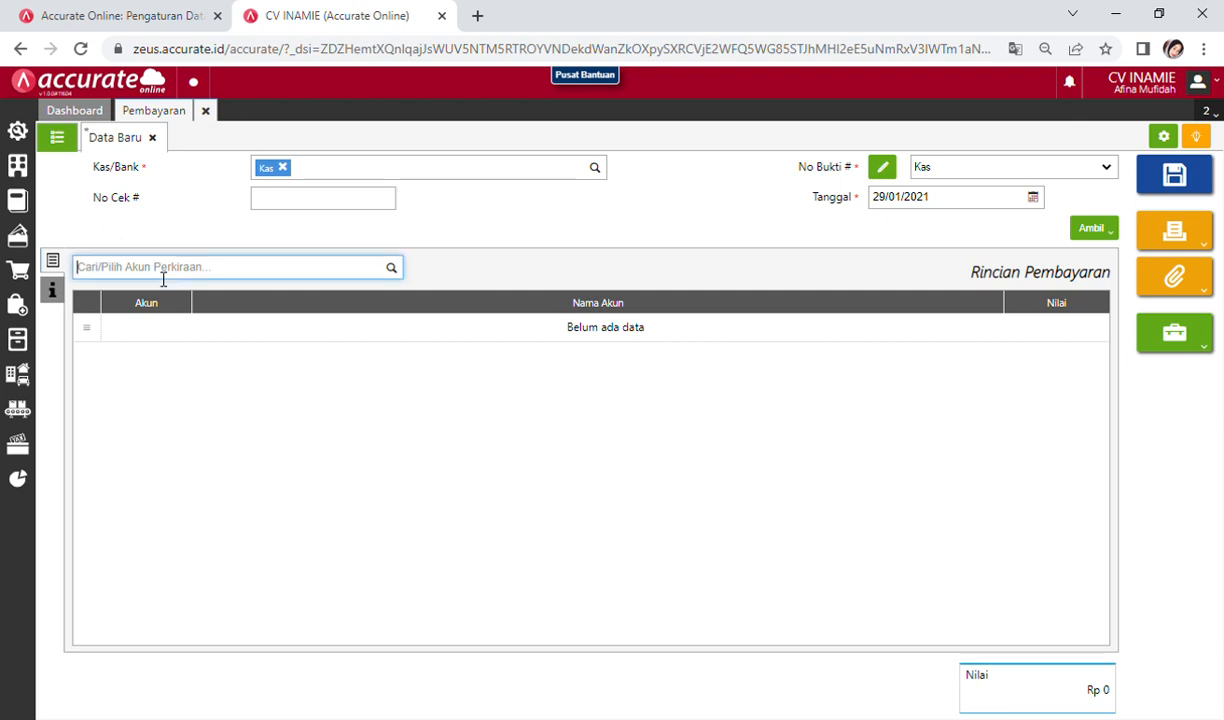
pyautogui.write('TENAGA')
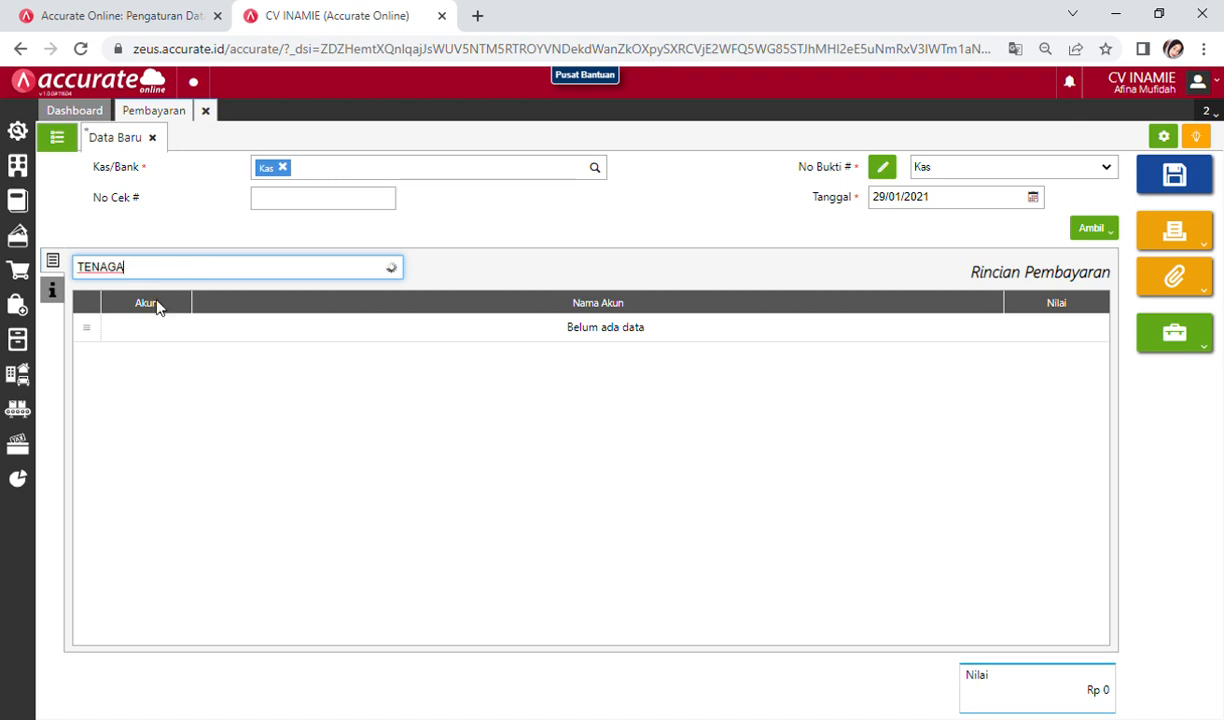
pyautogui.click(166, 315)
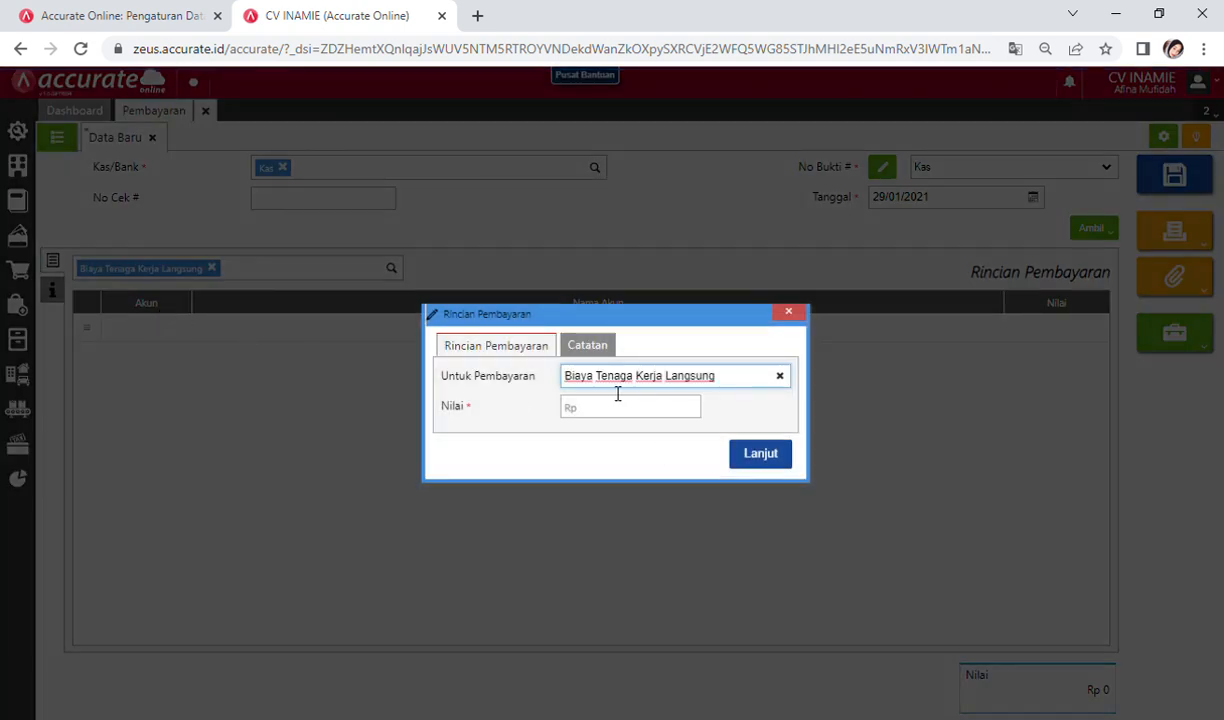
pyautogui.click(617, 410)
pyautogui.write('8')
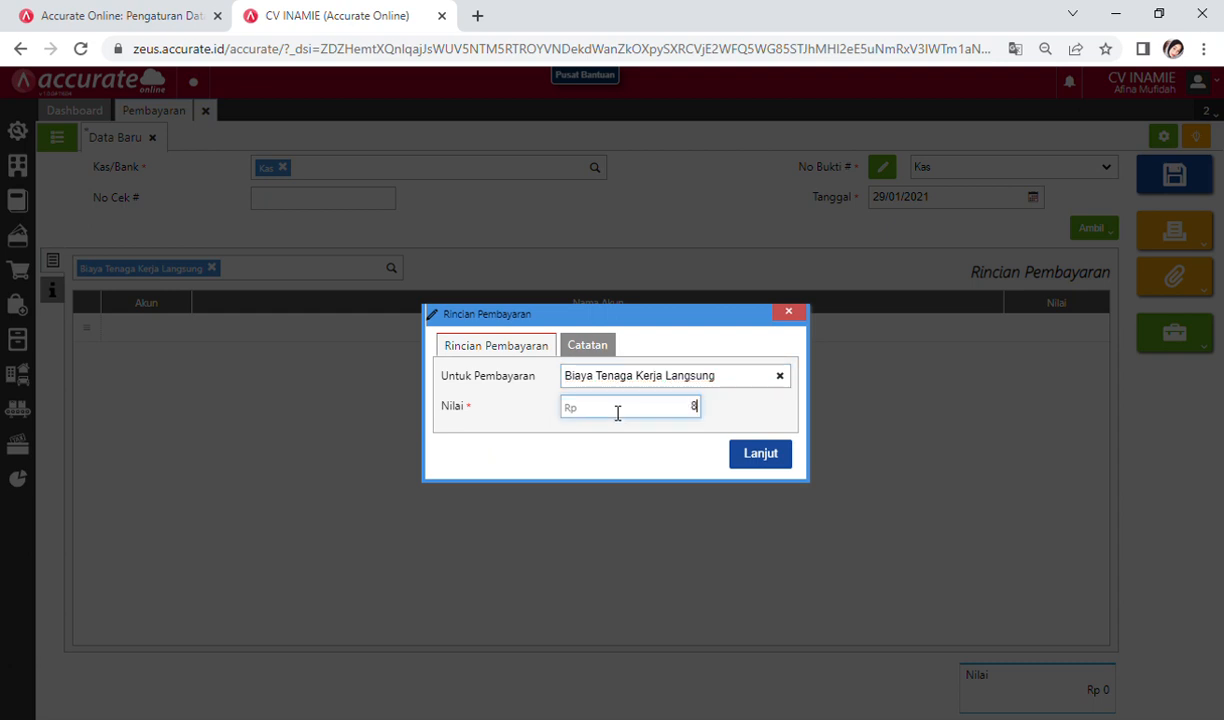
pyautogui.write('00.000')
pyautogui.click(752, 456)
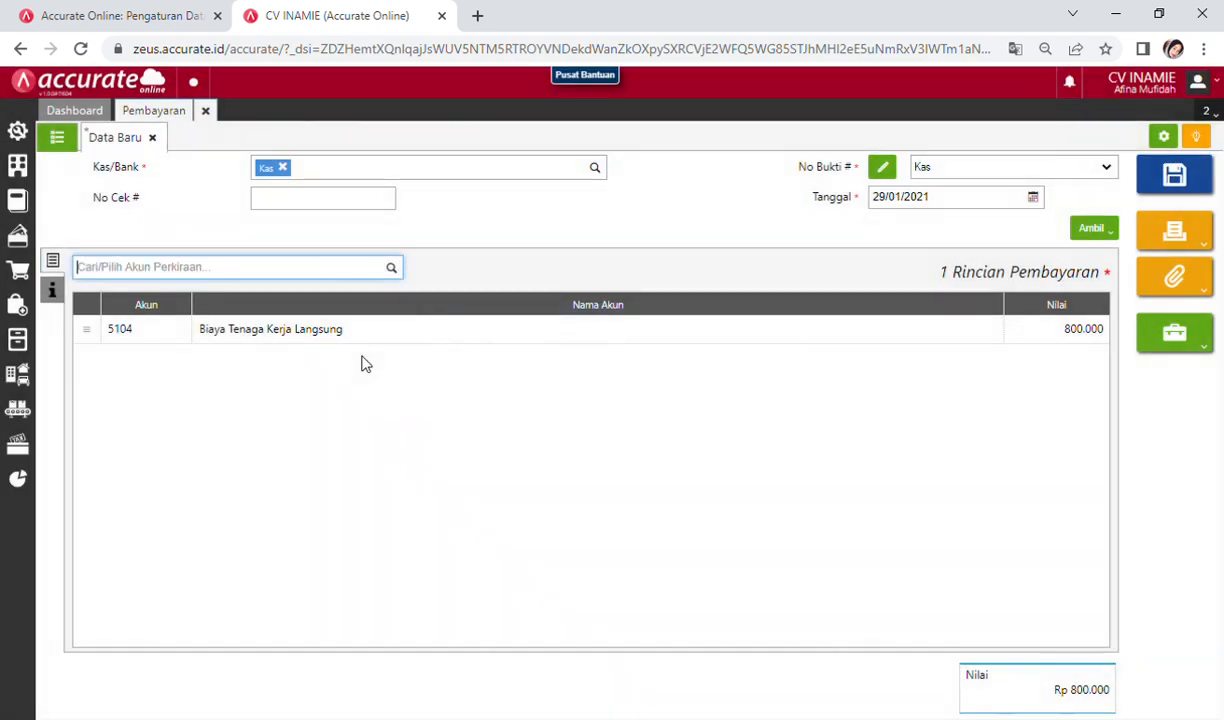
# Step: Note the payment as 'Pembayaran Upah 4 Karyawan Pabrik' and save it
pyautogui.click(52, 290)
pyautogui.click(226, 322)
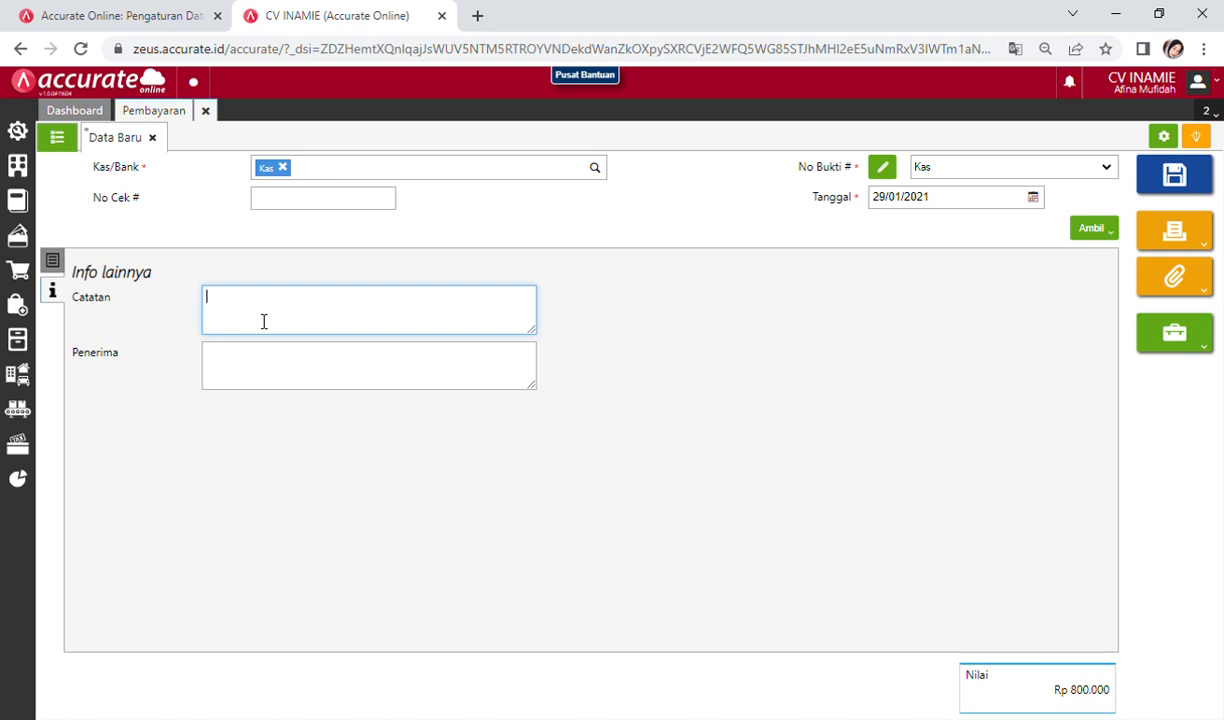
pyautogui.write('Pembayaran Upah 4 ')
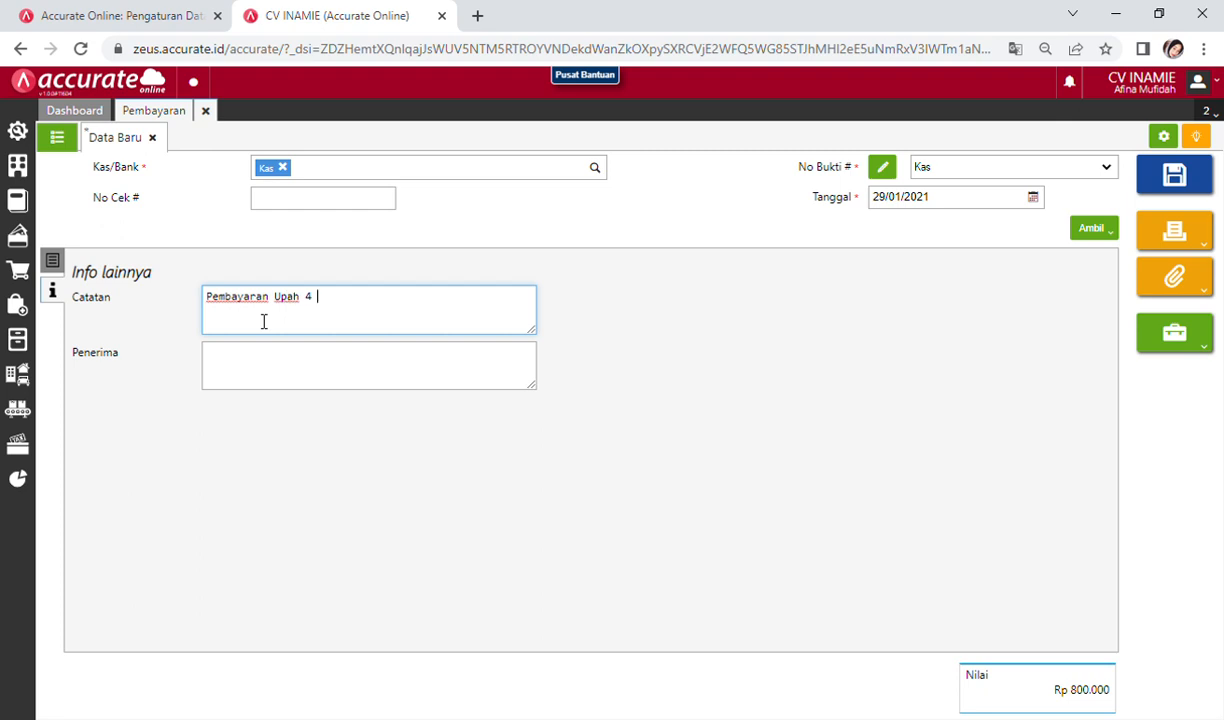
pyautogui.write('Karyawan Pabrik')
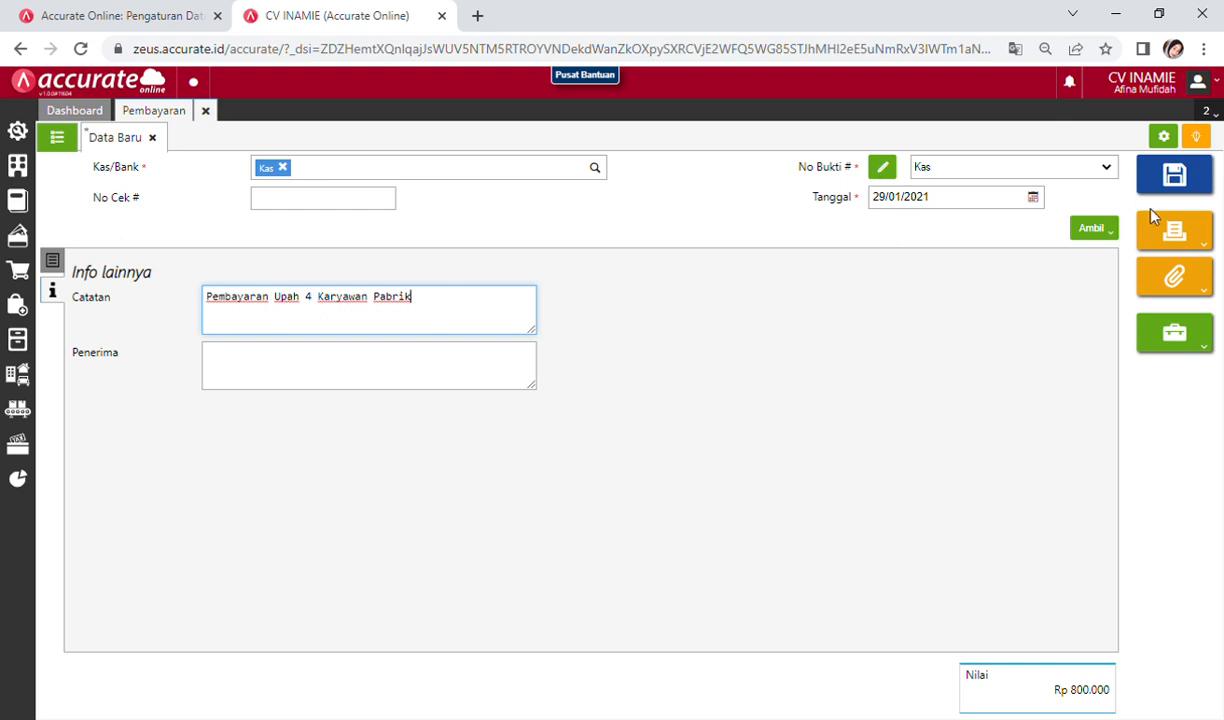
pyautogui.click(53, 261)
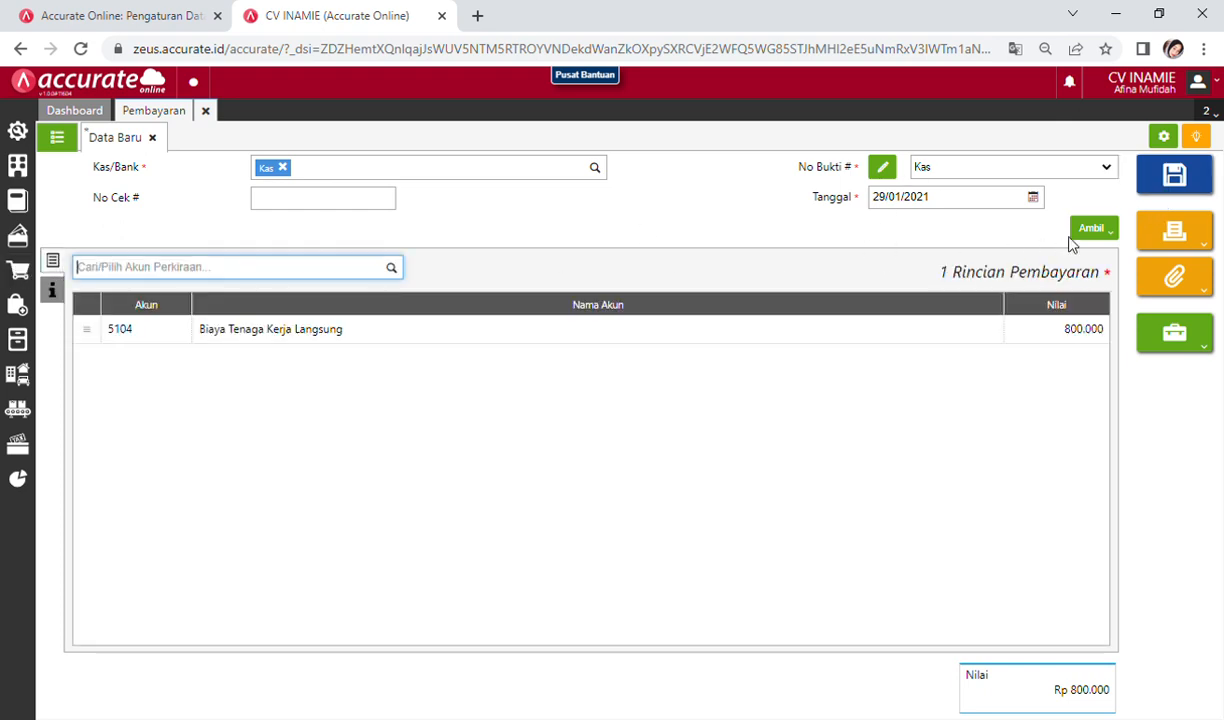
pyautogui.click(1176, 178)
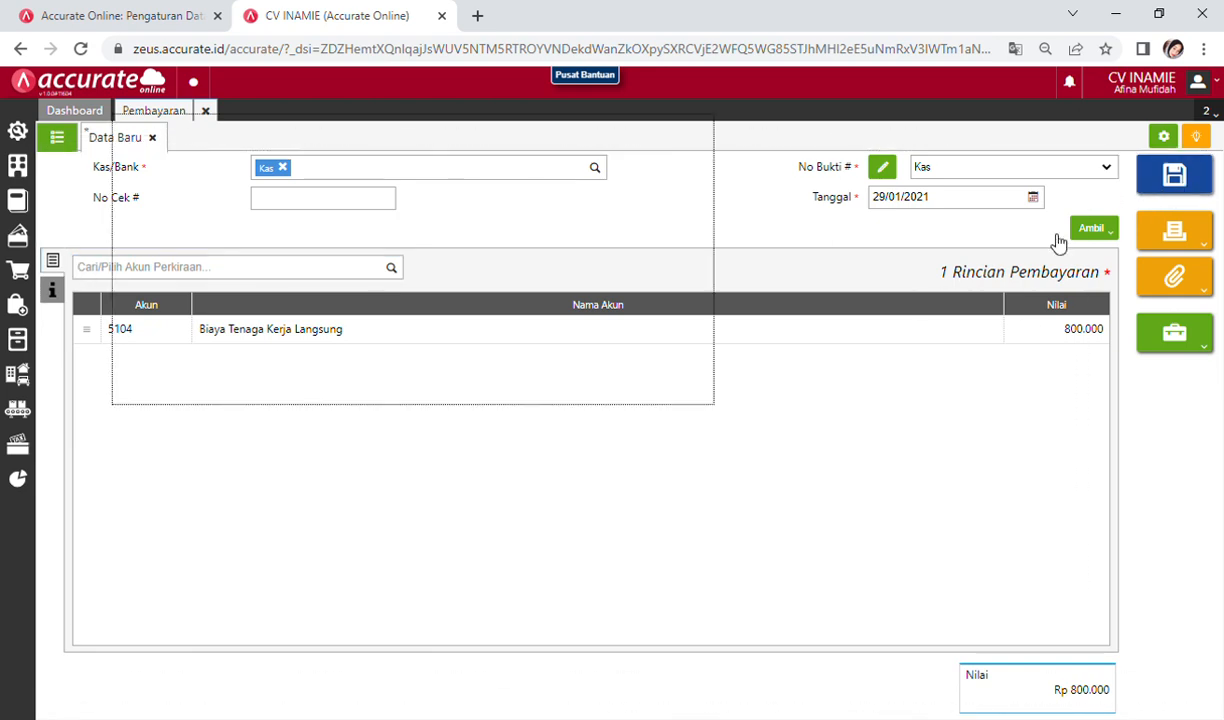
# Step: Check the saved Rp 800.000 wage payment in the Pembayaran list, then start a new payment
pyautogui.click(76, 140)
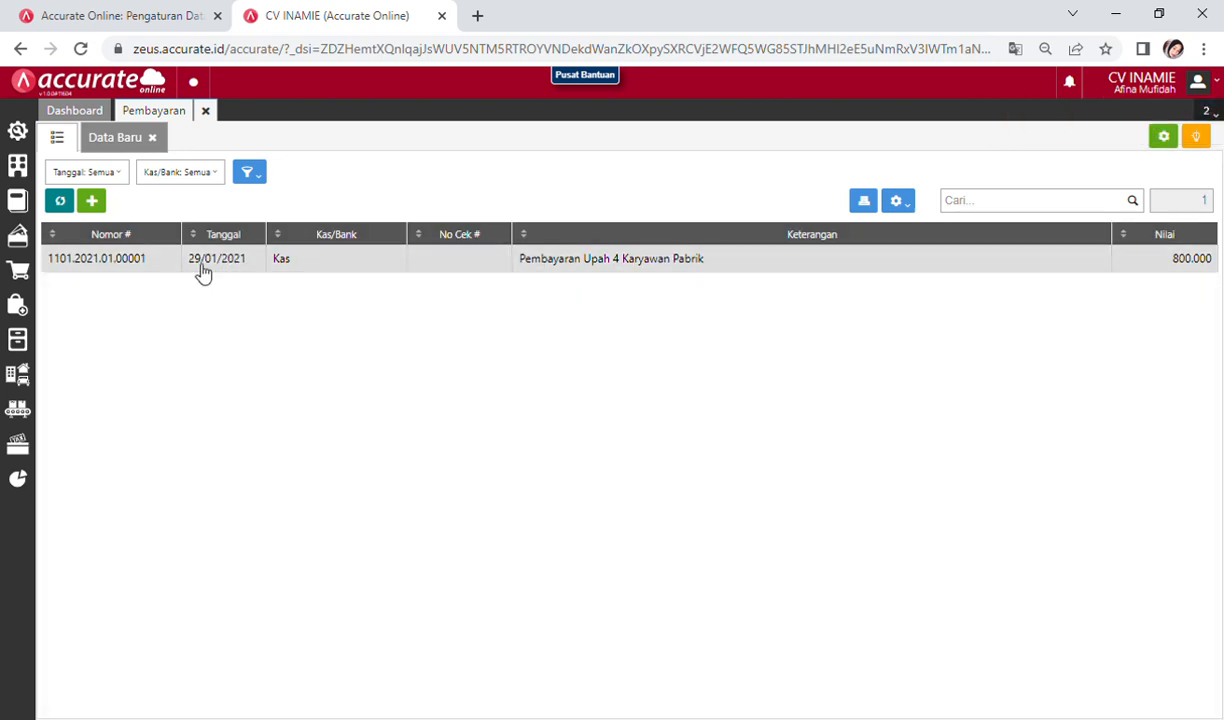
pyautogui.click(205, 111)
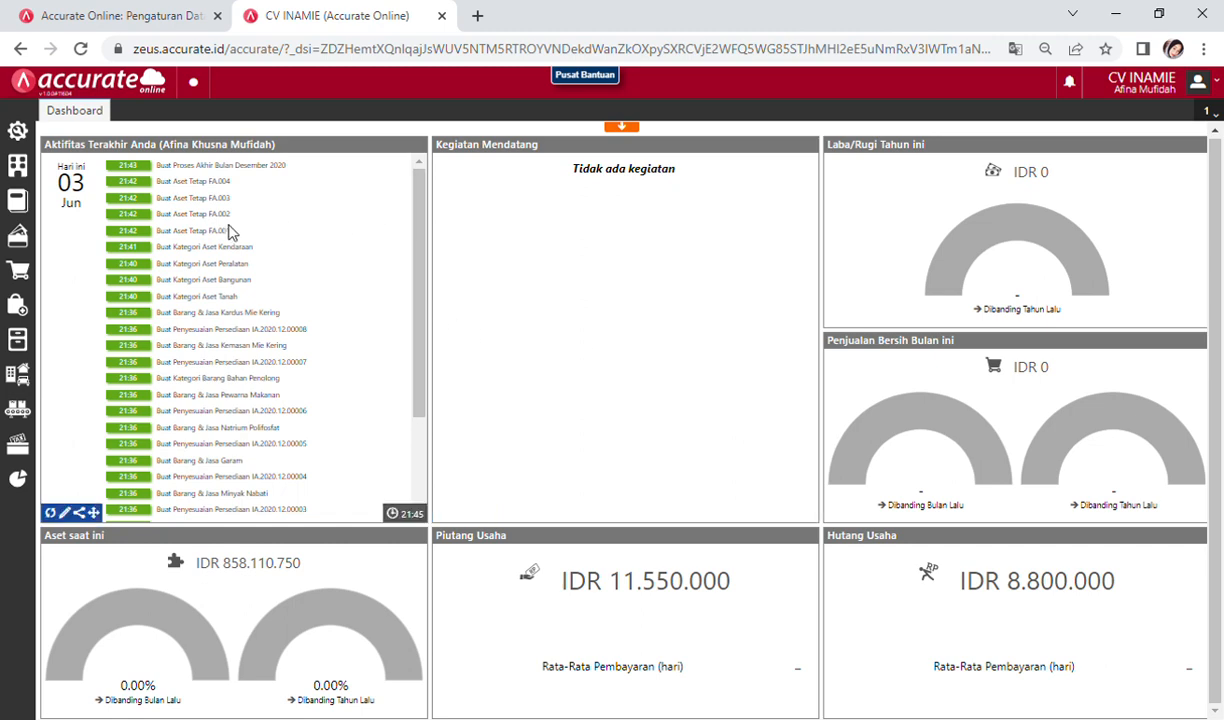
pyautogui.click(19, 238)
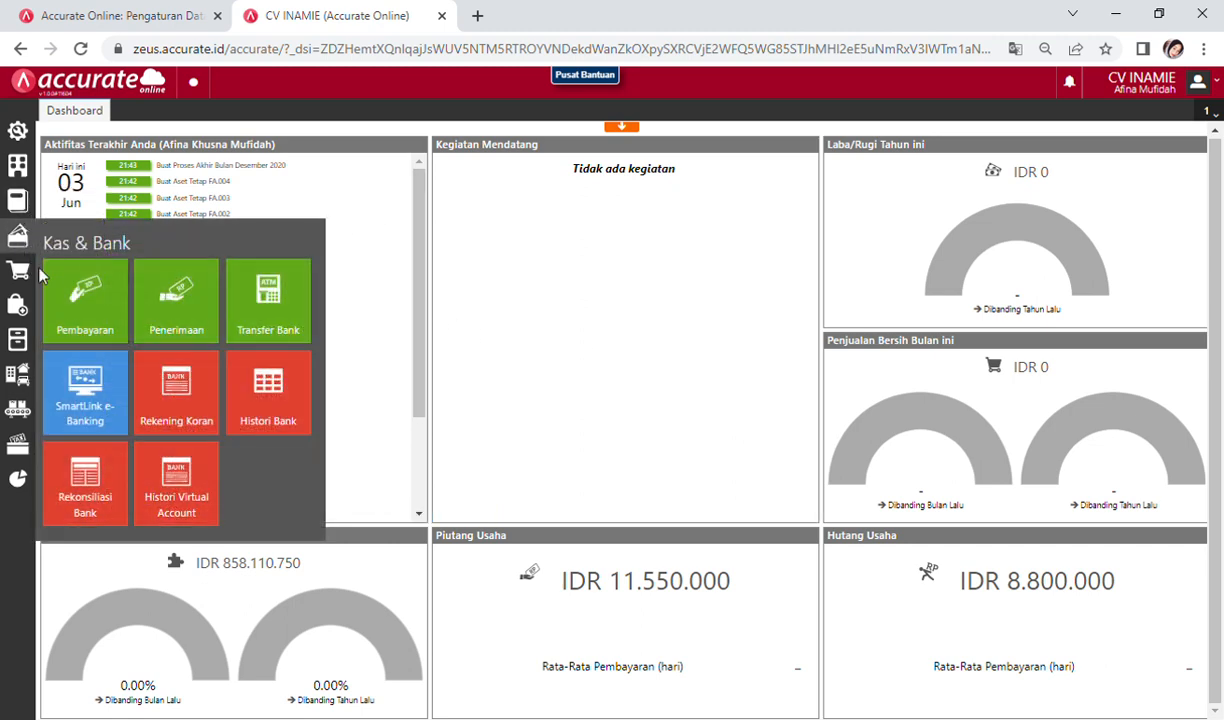
pyautogui.click(96, 306)
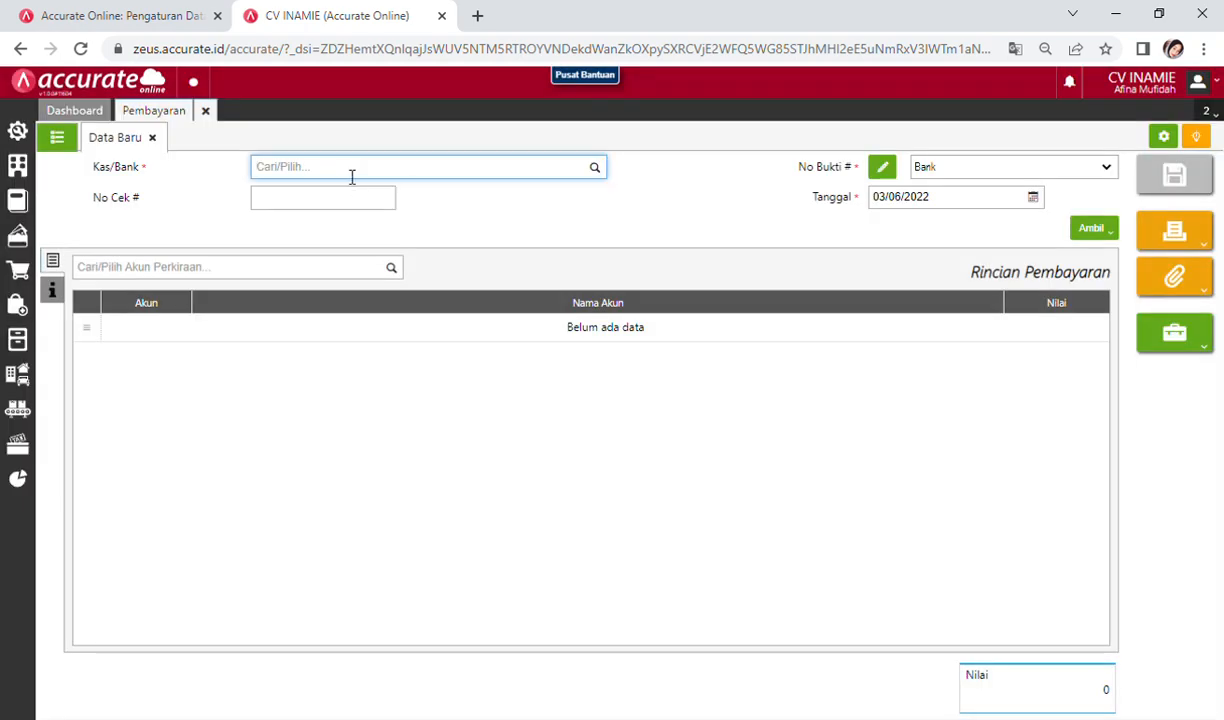
# Step: Pay from the Bank account and date the payment 29/01/2021
pyautogui.write('ba')
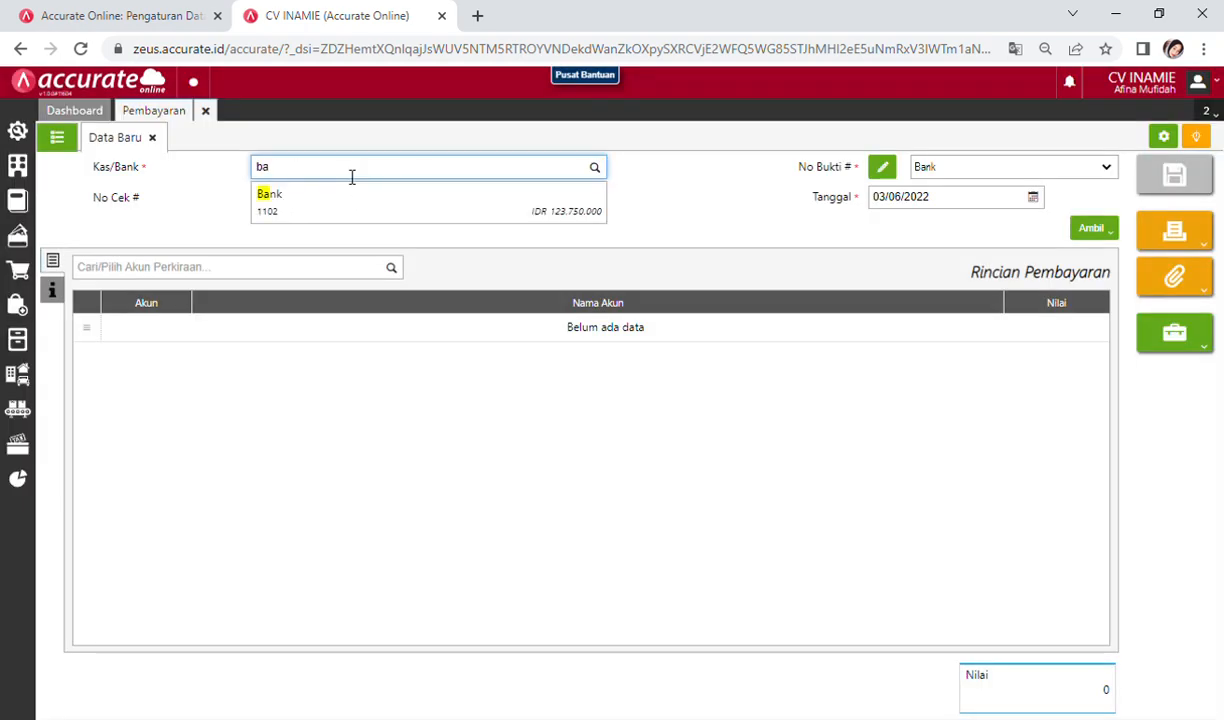
pyautogui.click(347, 207)
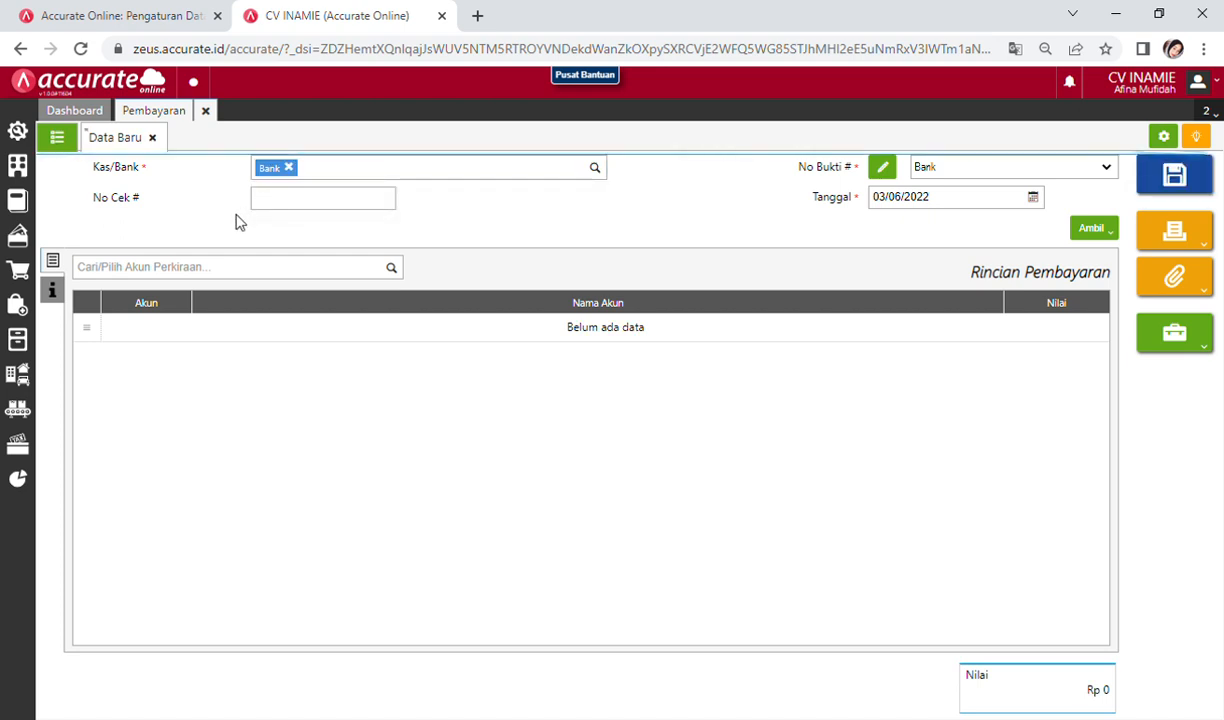
pyautogui.click(1033, 199)
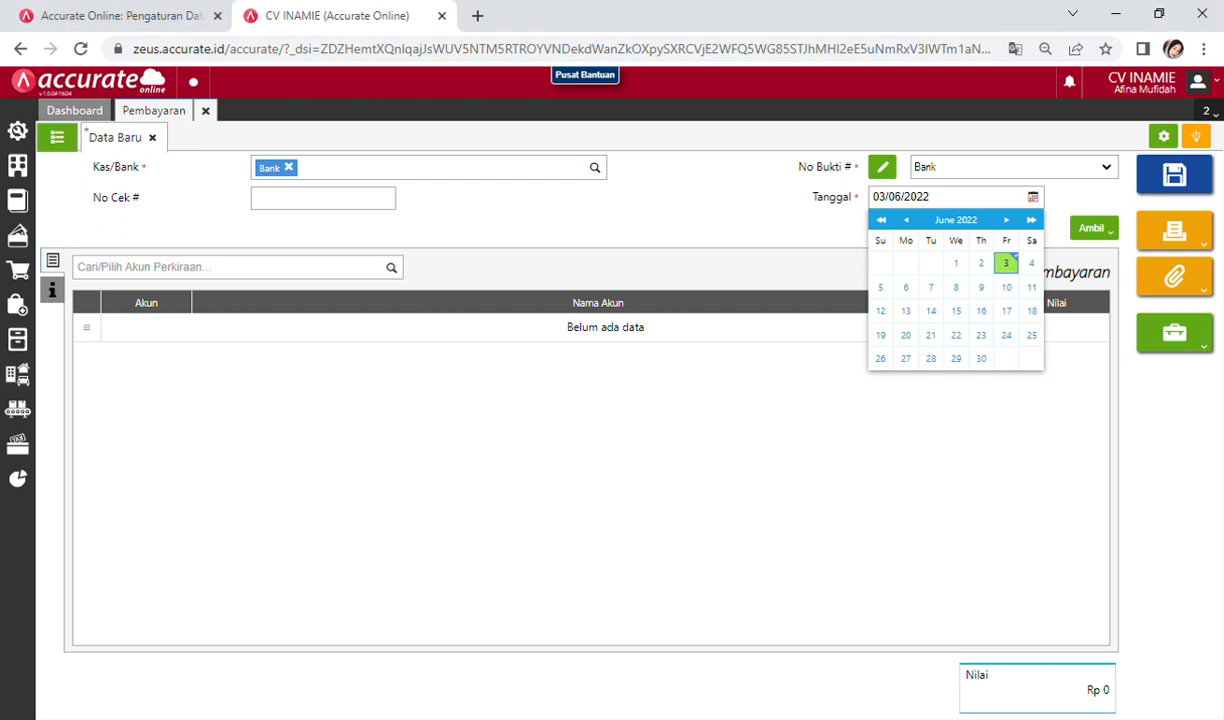
pyautogui.click(956, 197)
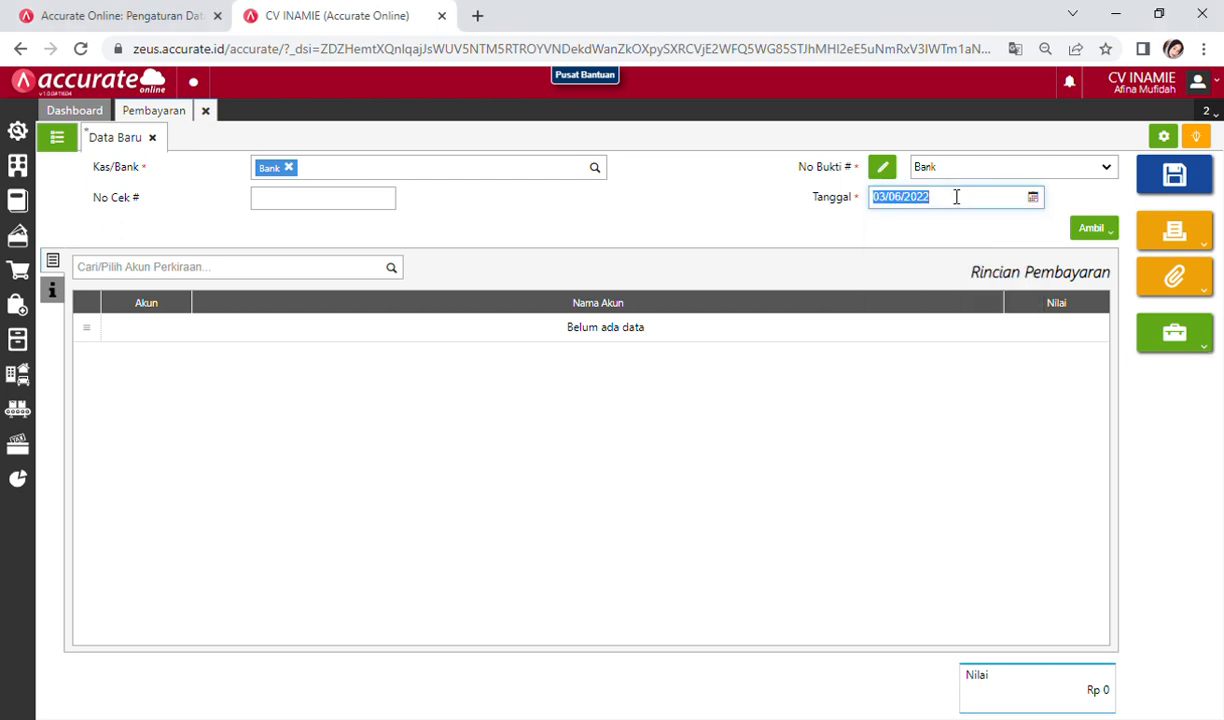
pyautogui.write('29/01/2021')
# Step: Add a Biaya Overhead Pabrik line worth 180.000
pyautogui.click(336, 268)
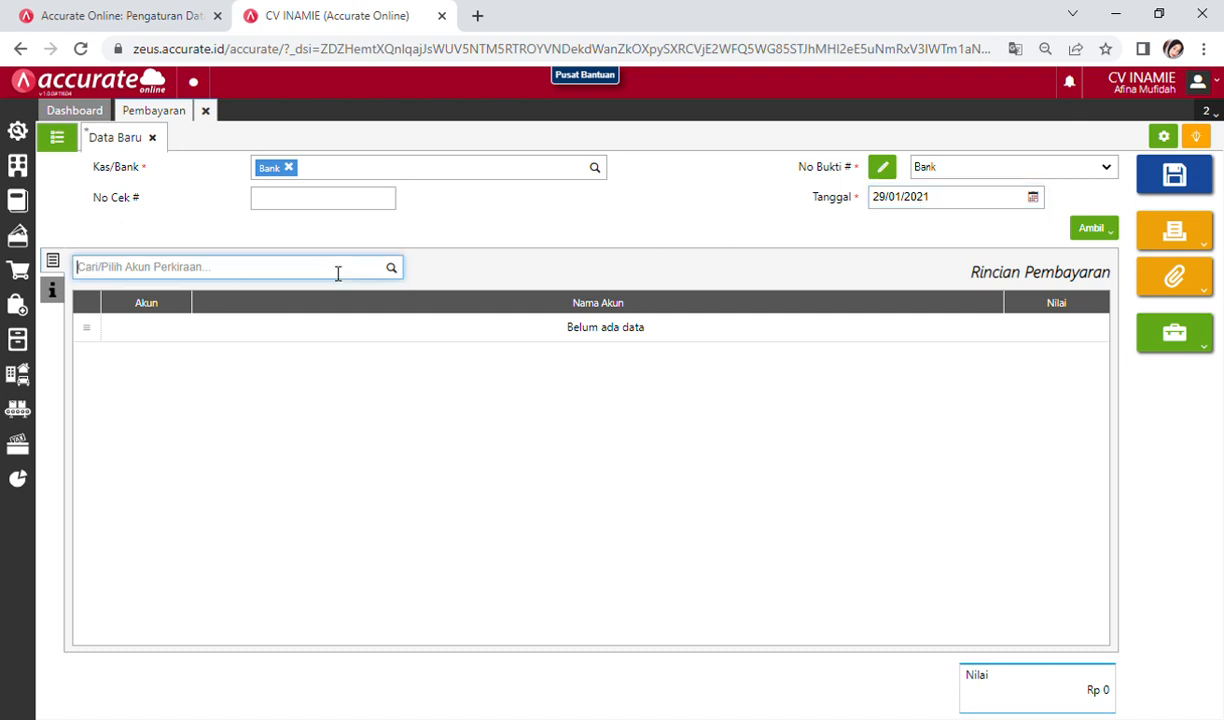
pyautogui.write('ov')
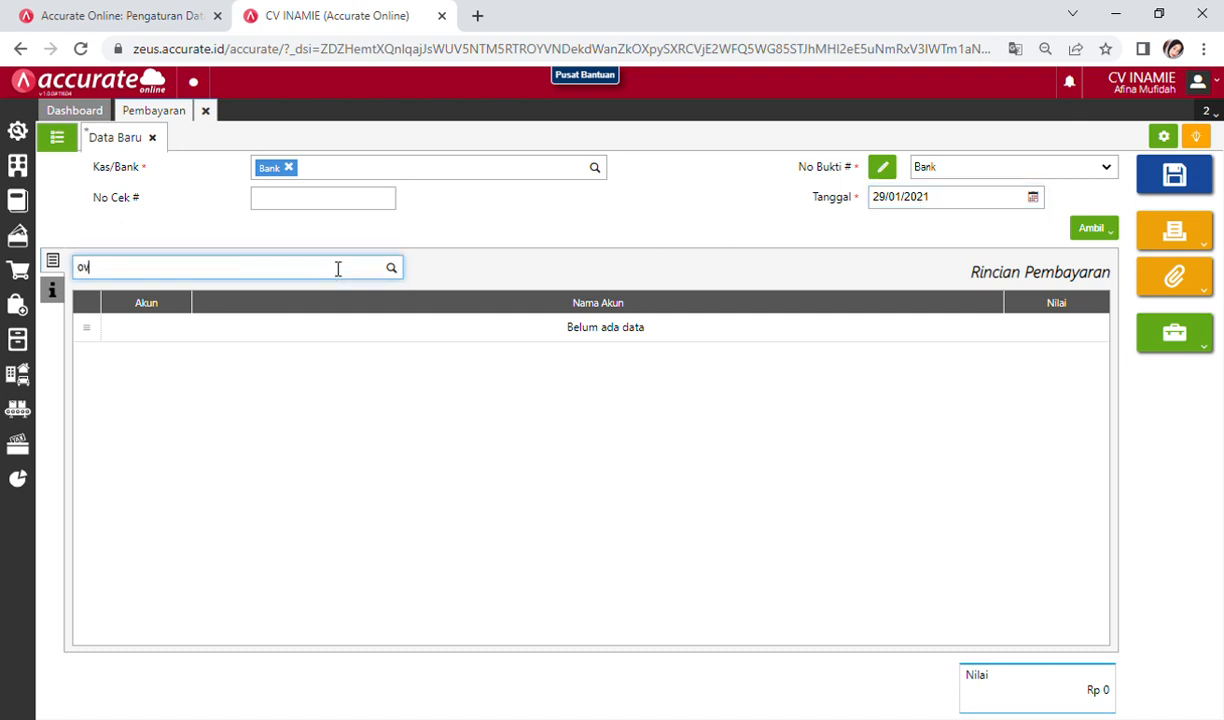
pyautogui.write('er')
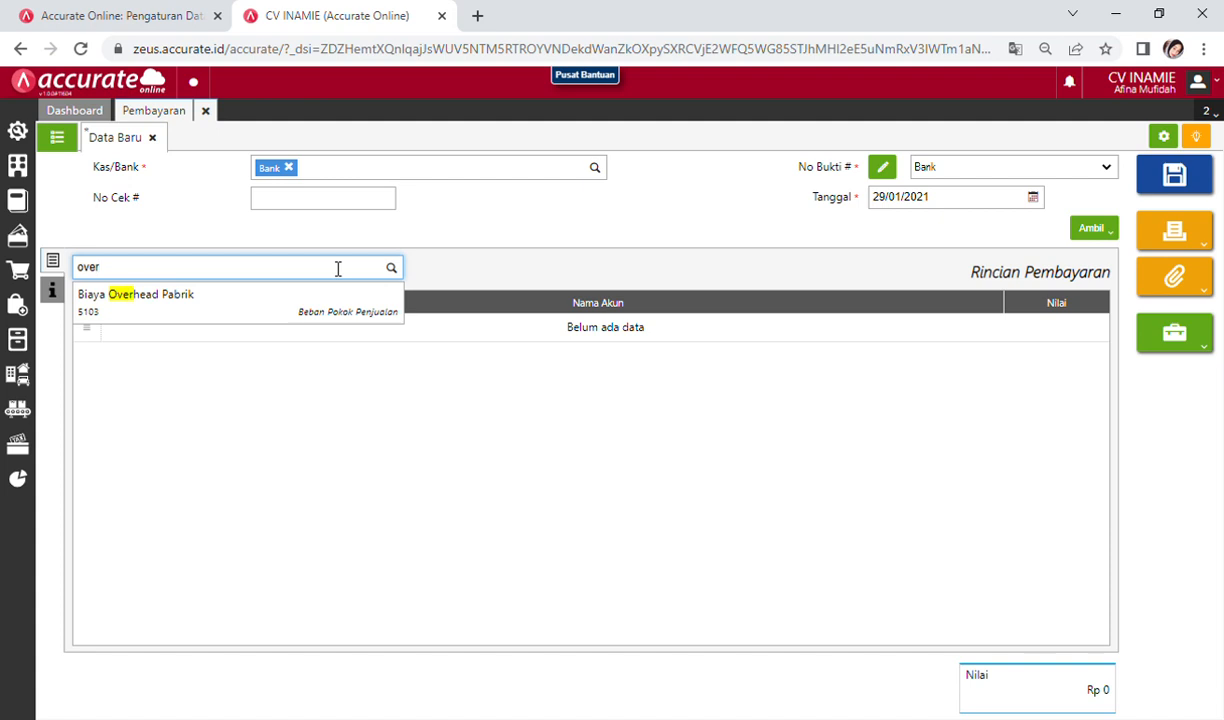
pyautogui.click(314, 313)
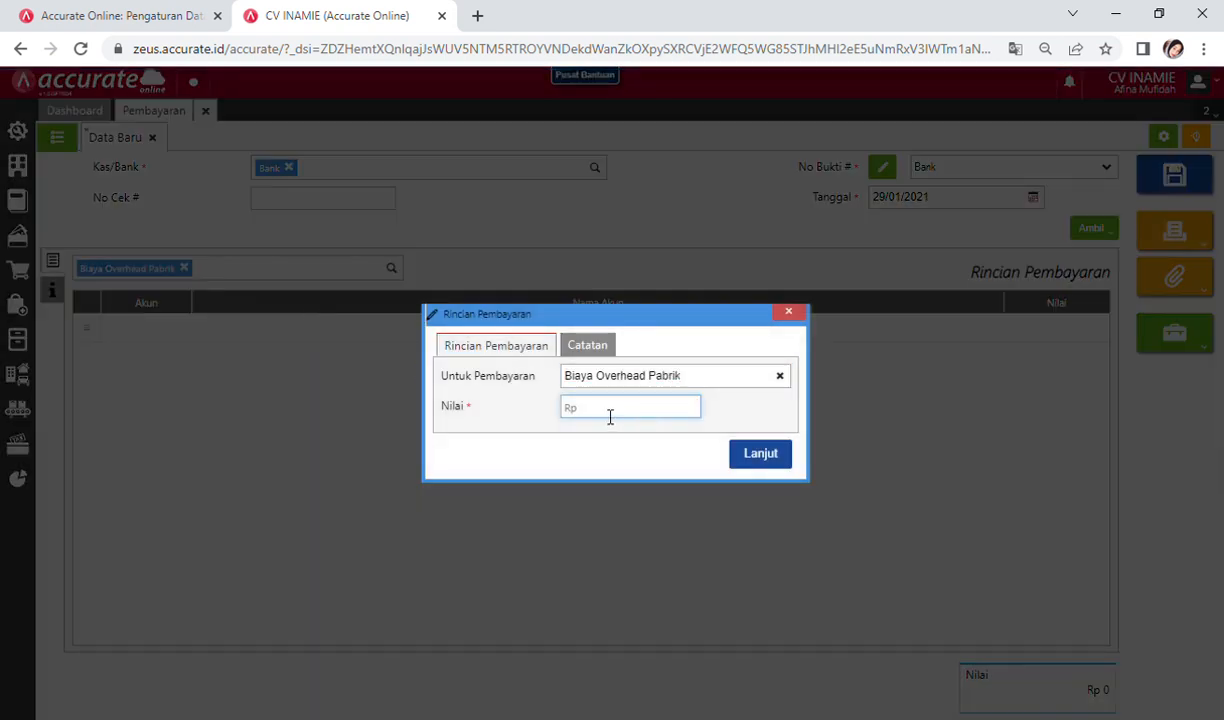
pyautogui.write('180.000')
pyautogui.click(758, 462)
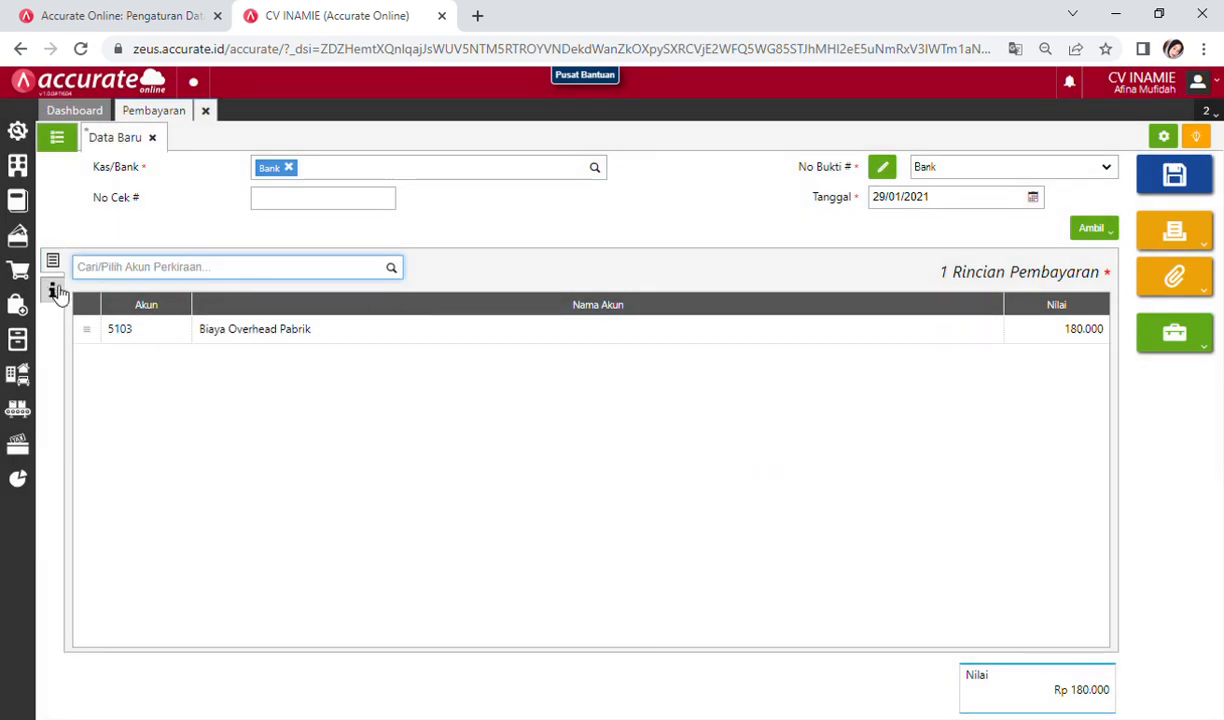
# Step: Note the payment as 'Pembayaran Listrik', save it and close the form
pyautogui.click(55, 291)
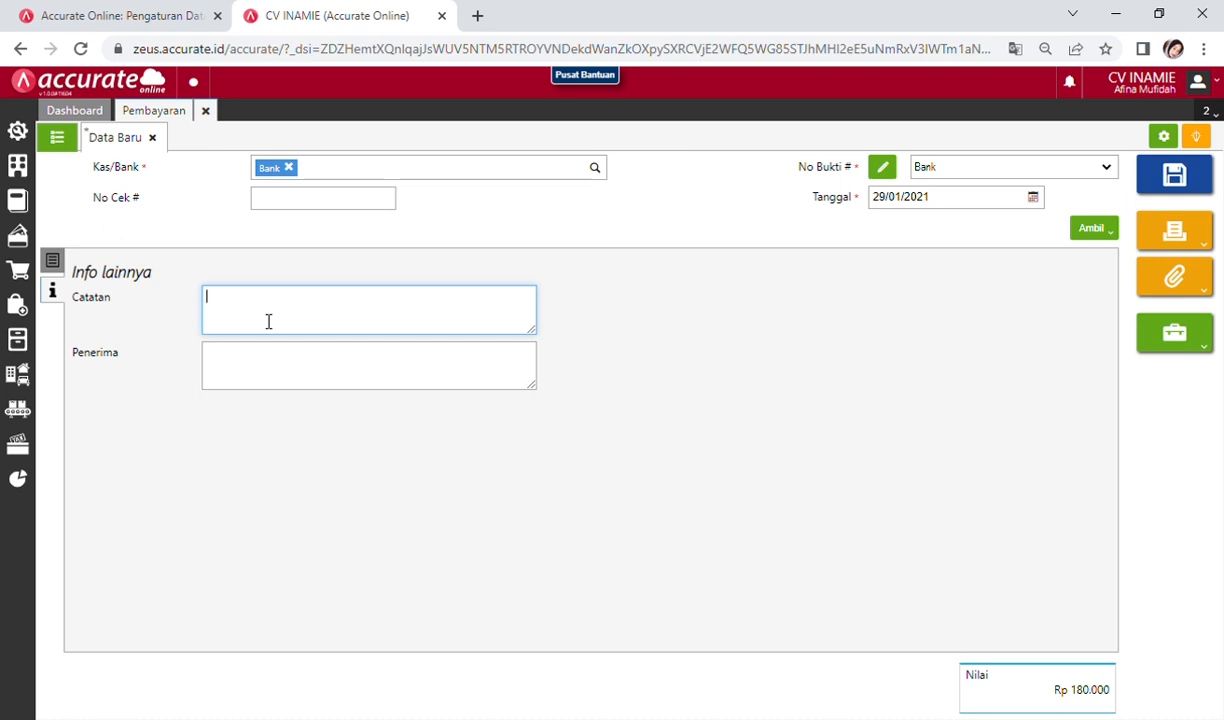
pyautogui.write('Pembayaran Listrik')
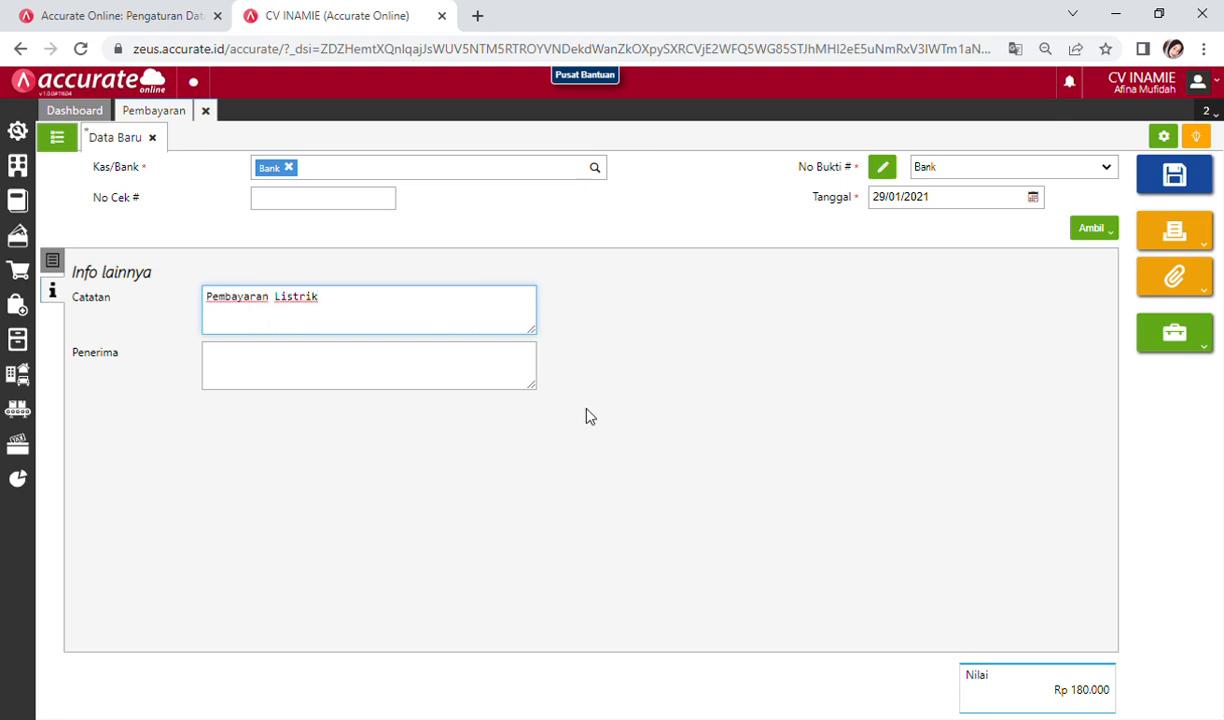
pyautogui.click(1174, 178)
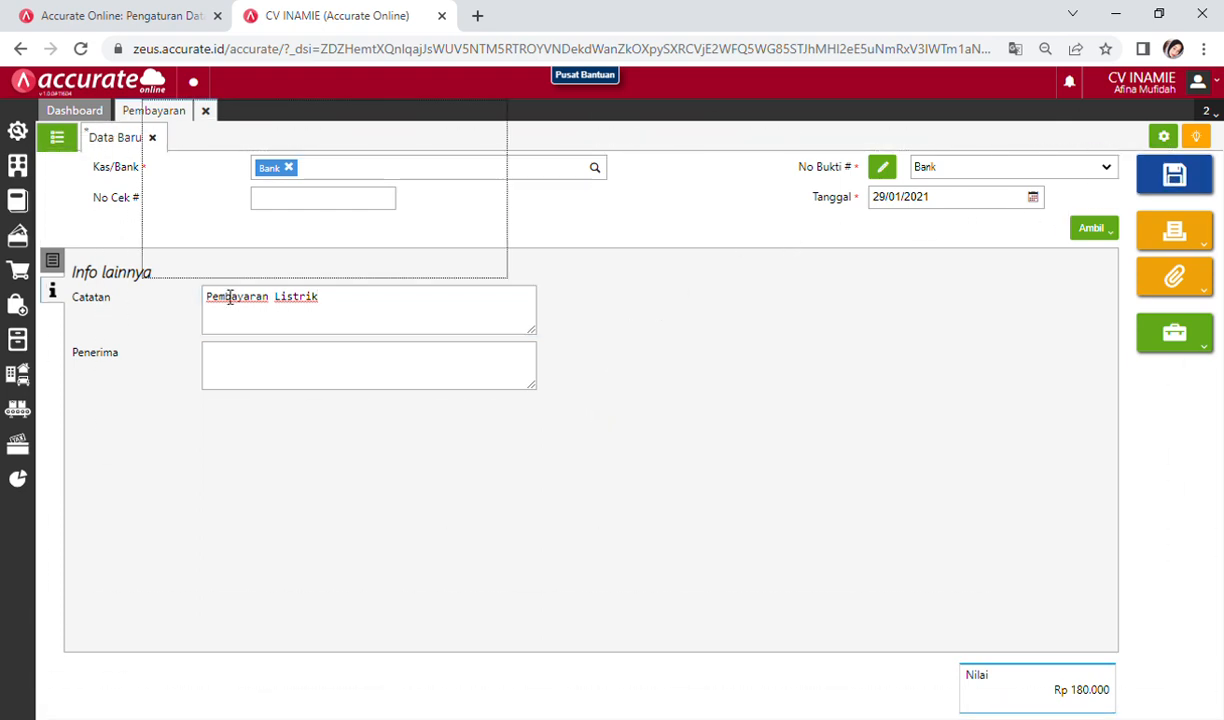
pyautogui.click(205, 113)
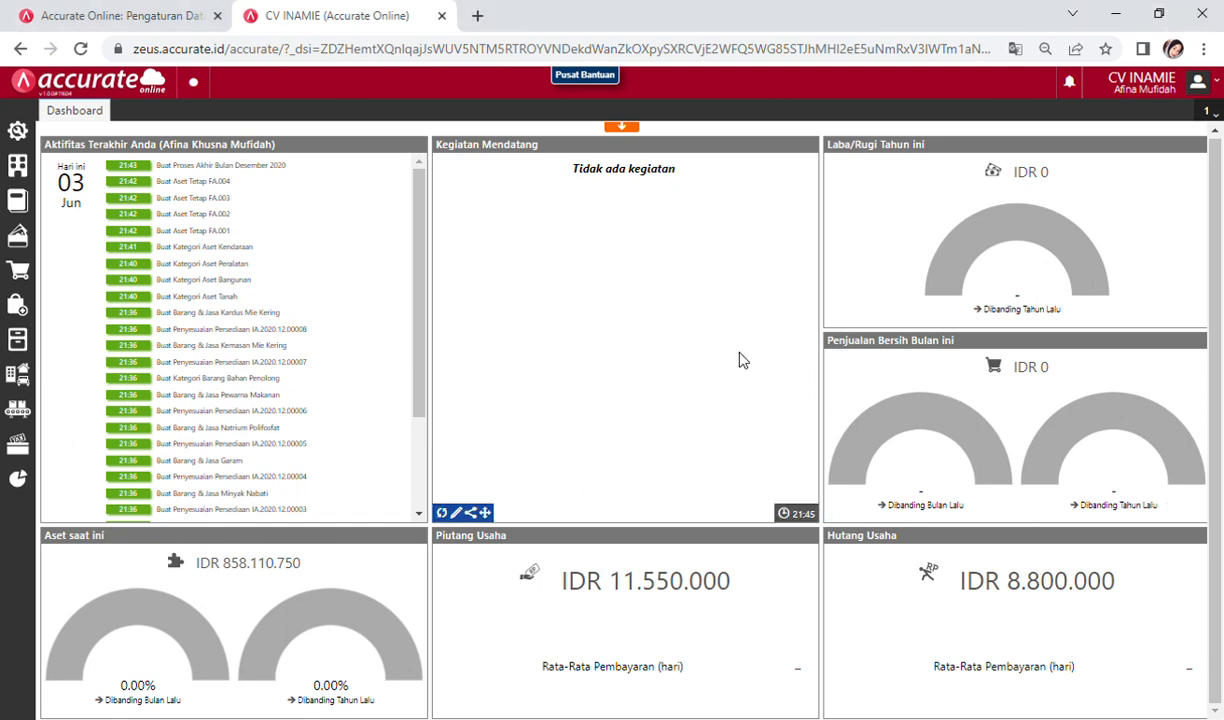
# Step: Create a new sales invoice and choose the customer as Pelanggan
pyautogui.click(18, 270)
pyautogui.click(287, 352)
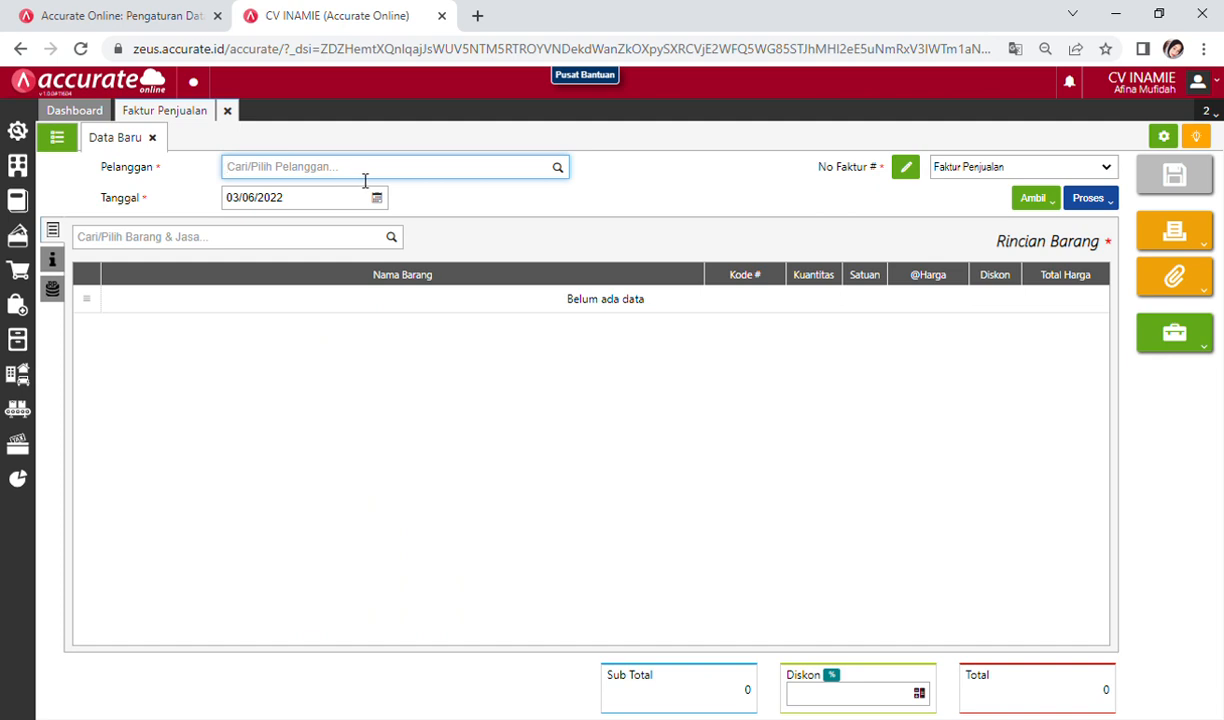
pyautogui.write('BU SUM')
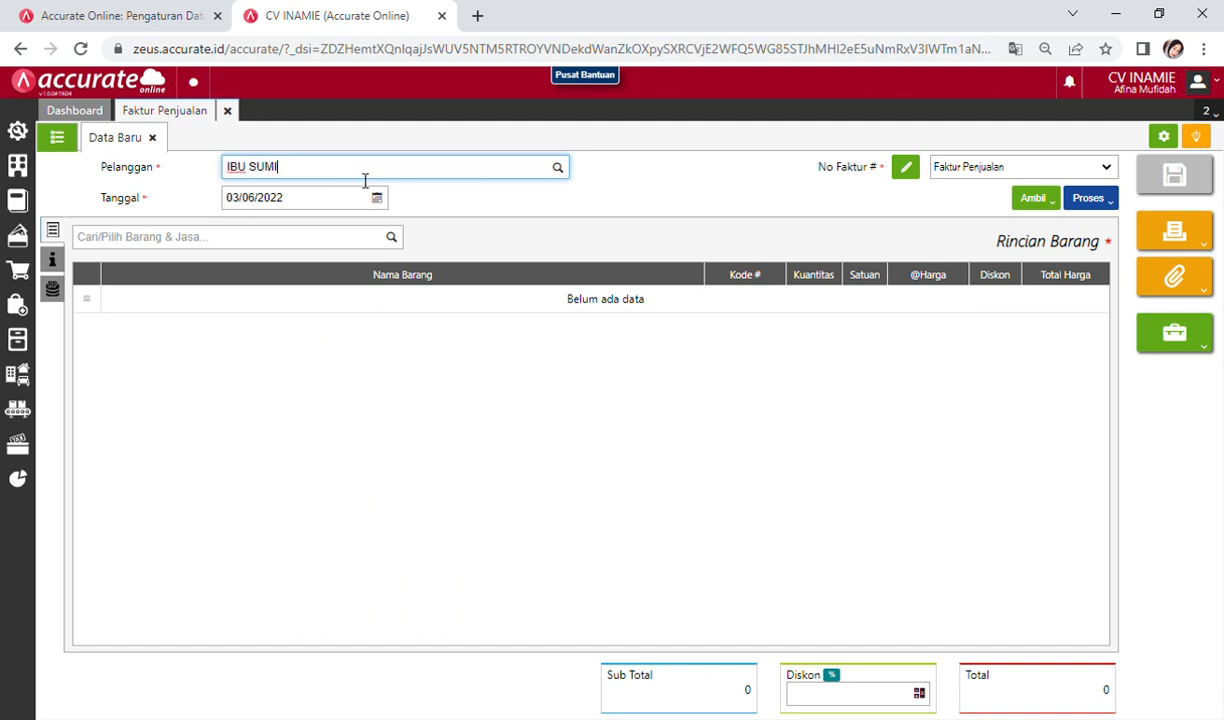
pyautogui.write('I')
pyautogui.click(311, 211)
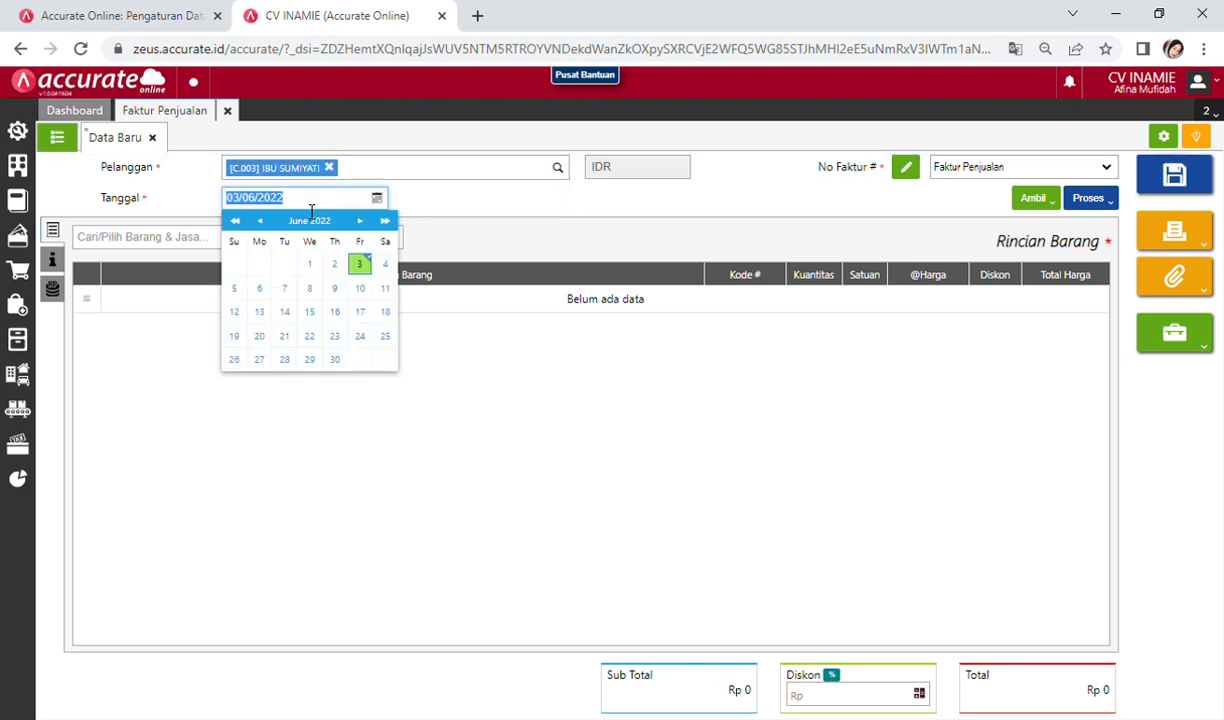
# Step: Date the invoice 29/01/2021 and search the items for 'INAM'
pyautogui.write('29/01/2021')
pyautogui.press('Return')
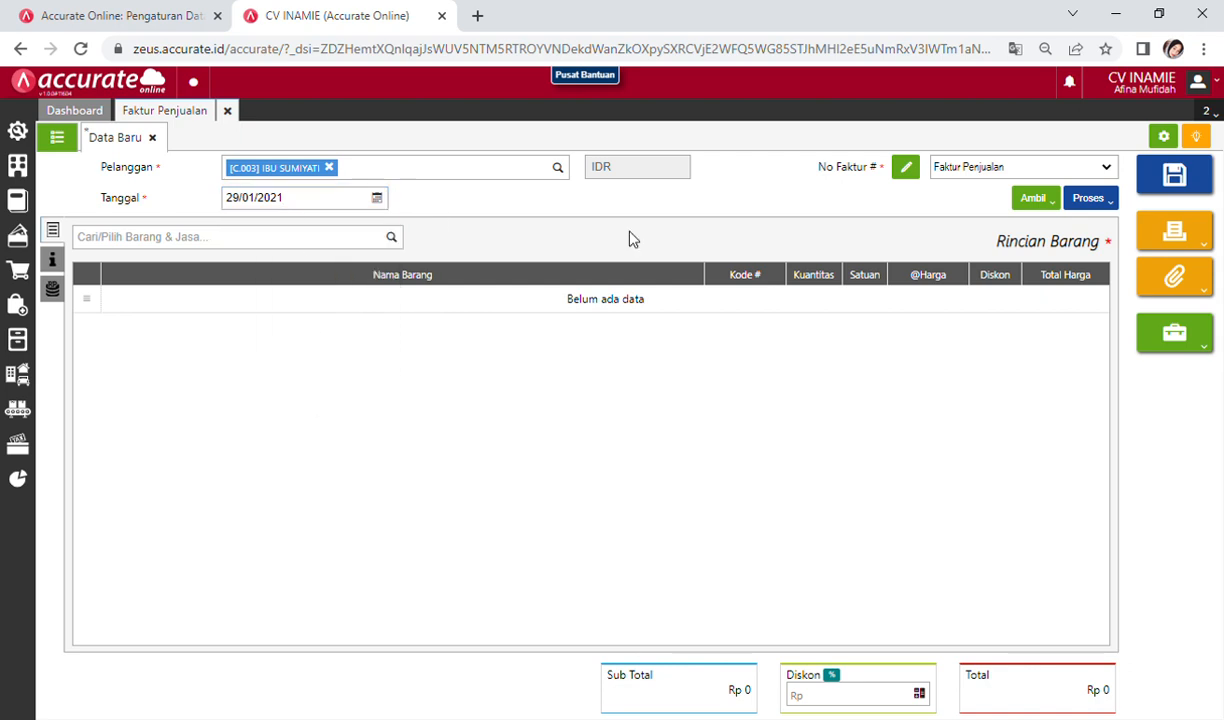
pyautogui.click(276, 248)
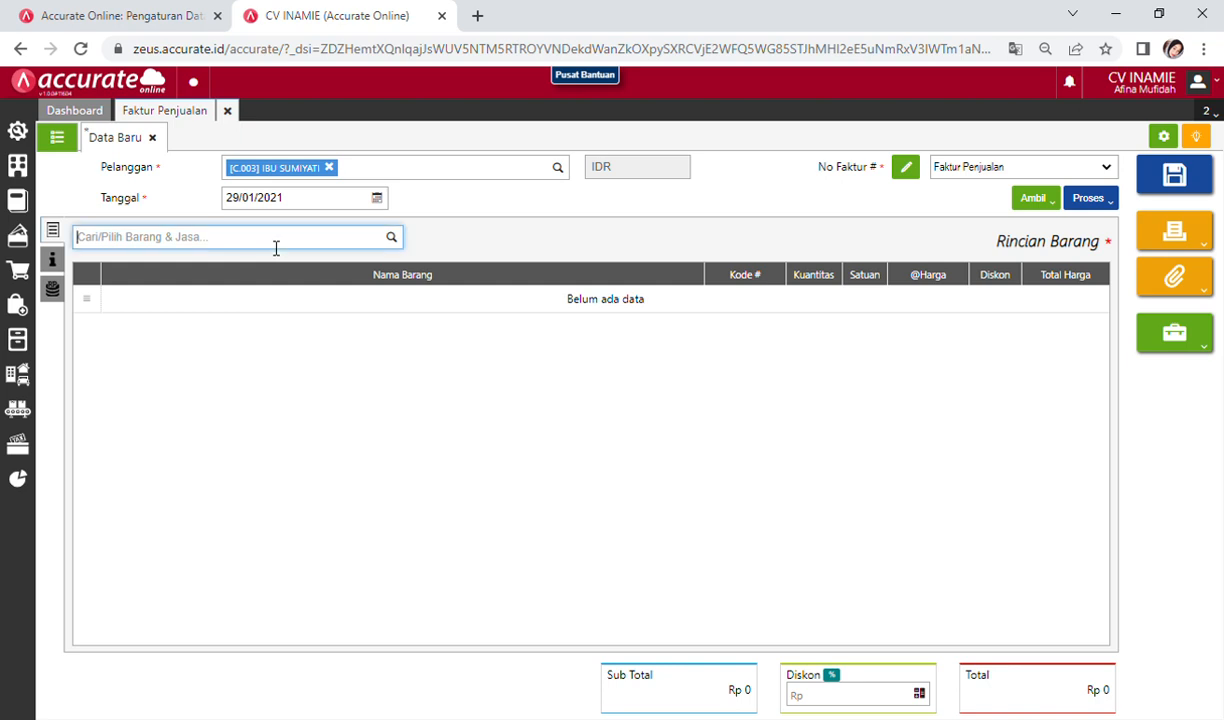
pyautogui.write('IN')
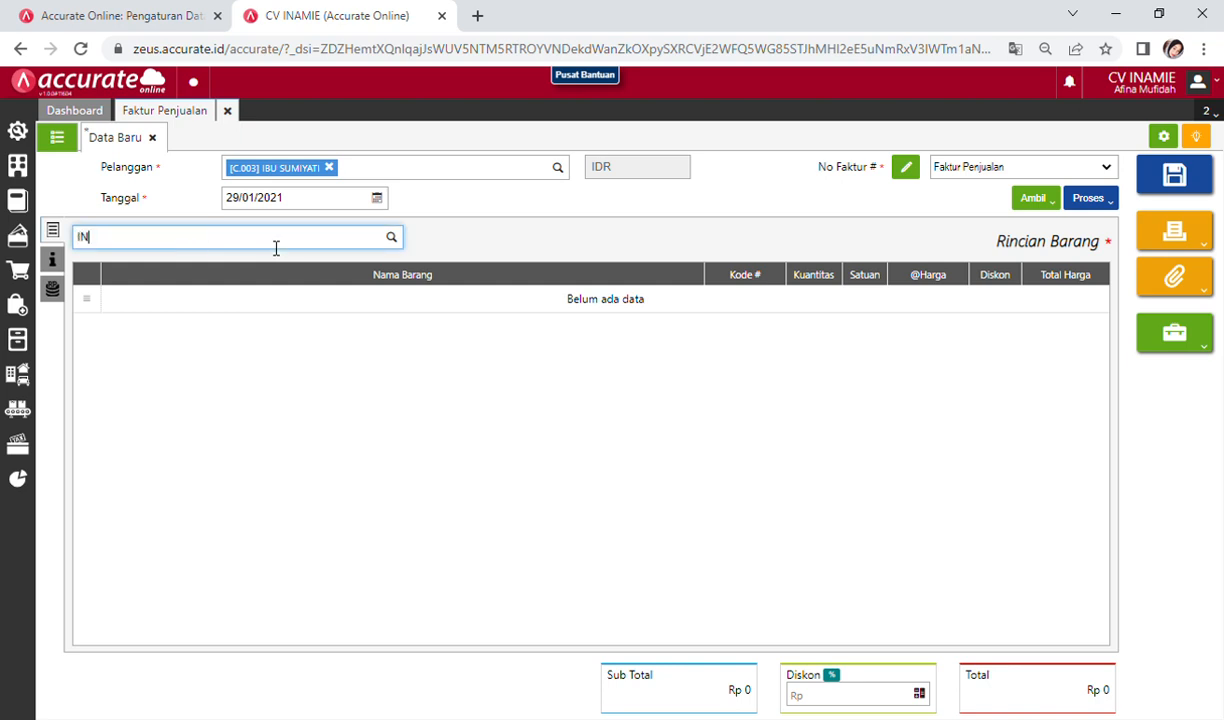
pyautogui.write('AM')
# Step: Add 40 DUS of INAMIE Mie Kering at 132.000 and open its VAT rate setting
pyautogui.click(282, 279)
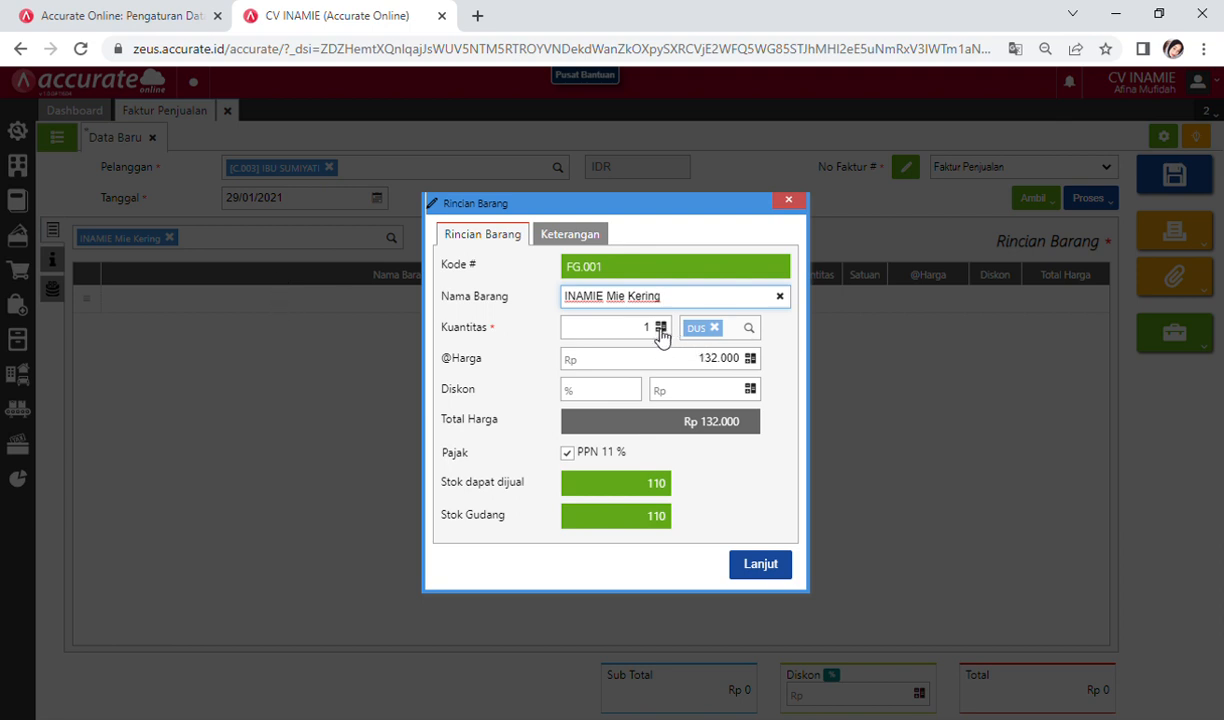
pyautogui.click(656, 334)
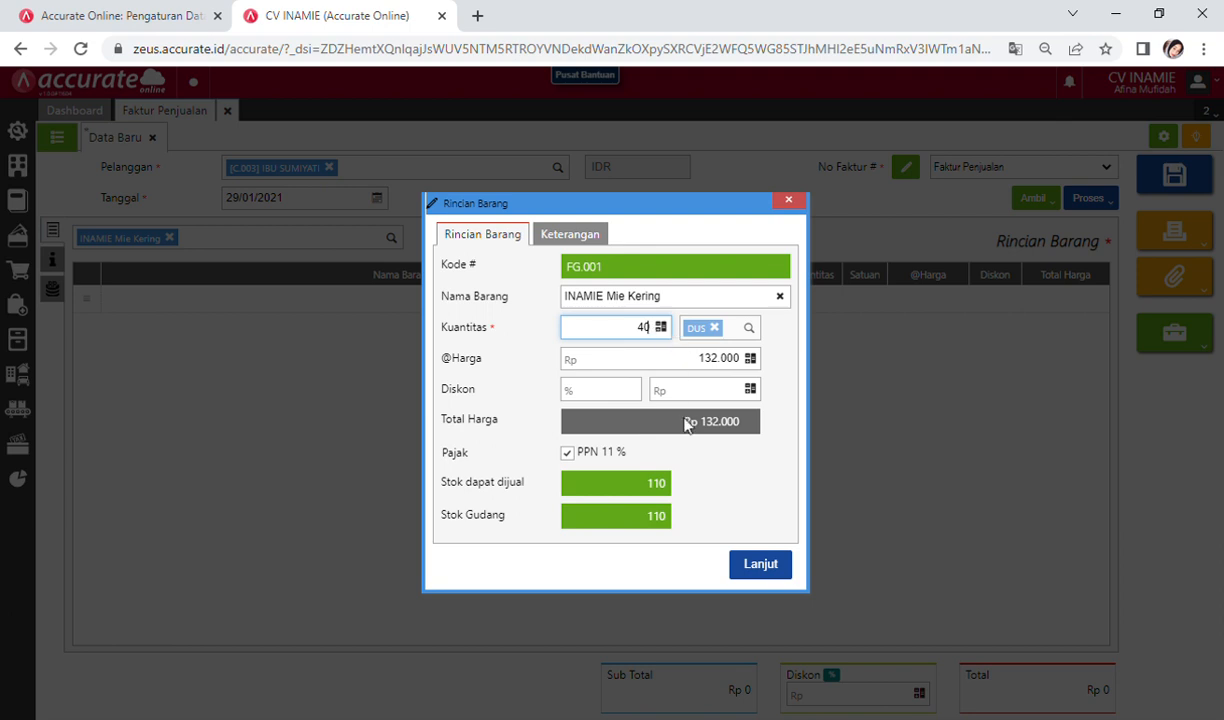
pyautogui.click(683, 438)
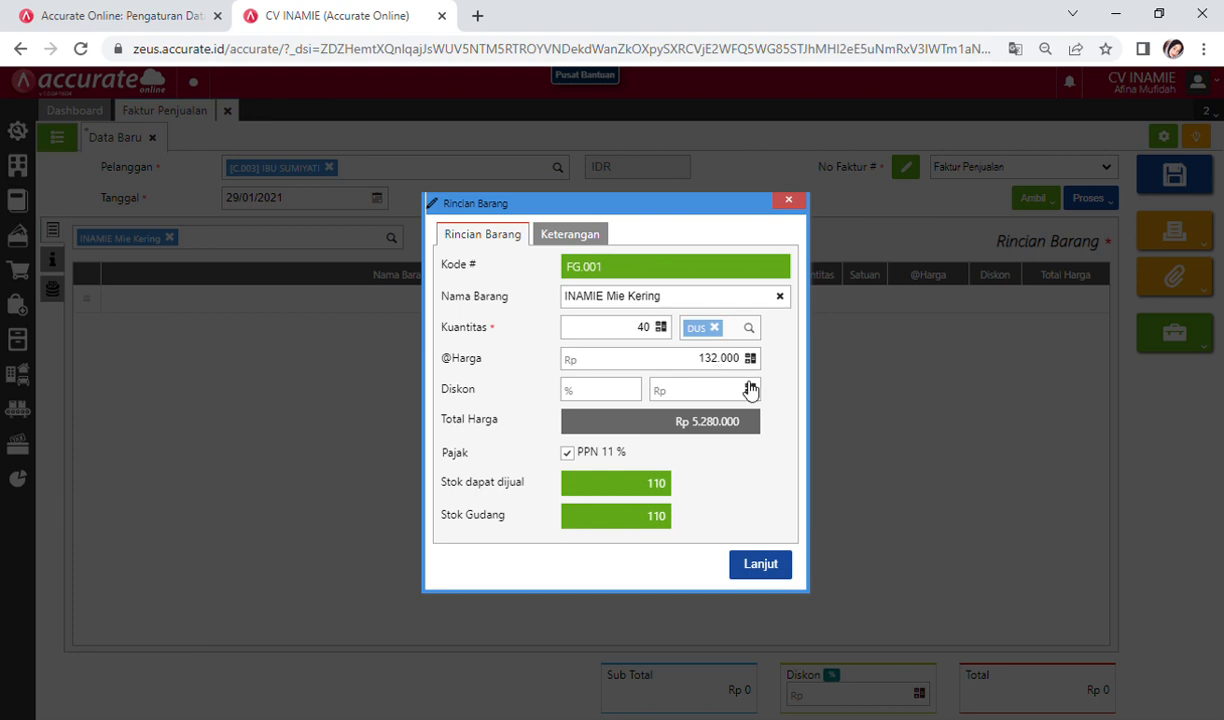
pyautogui.click(757, 564)
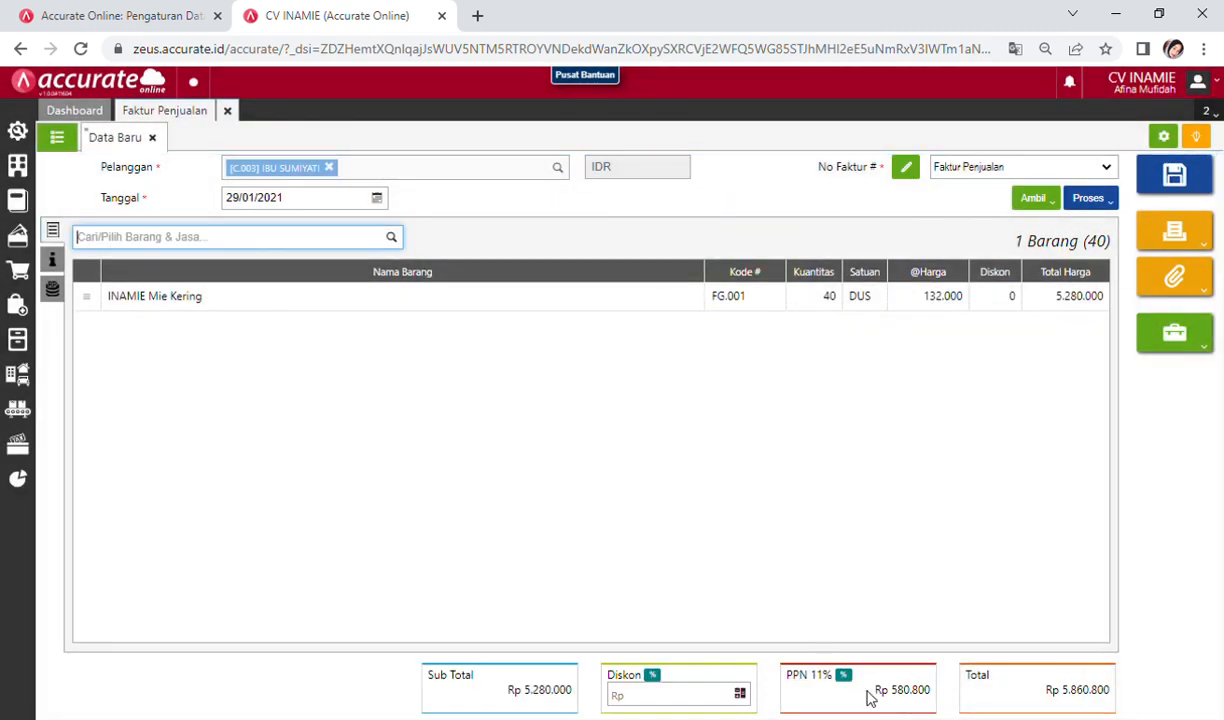
pyautogui.click(844, 676)
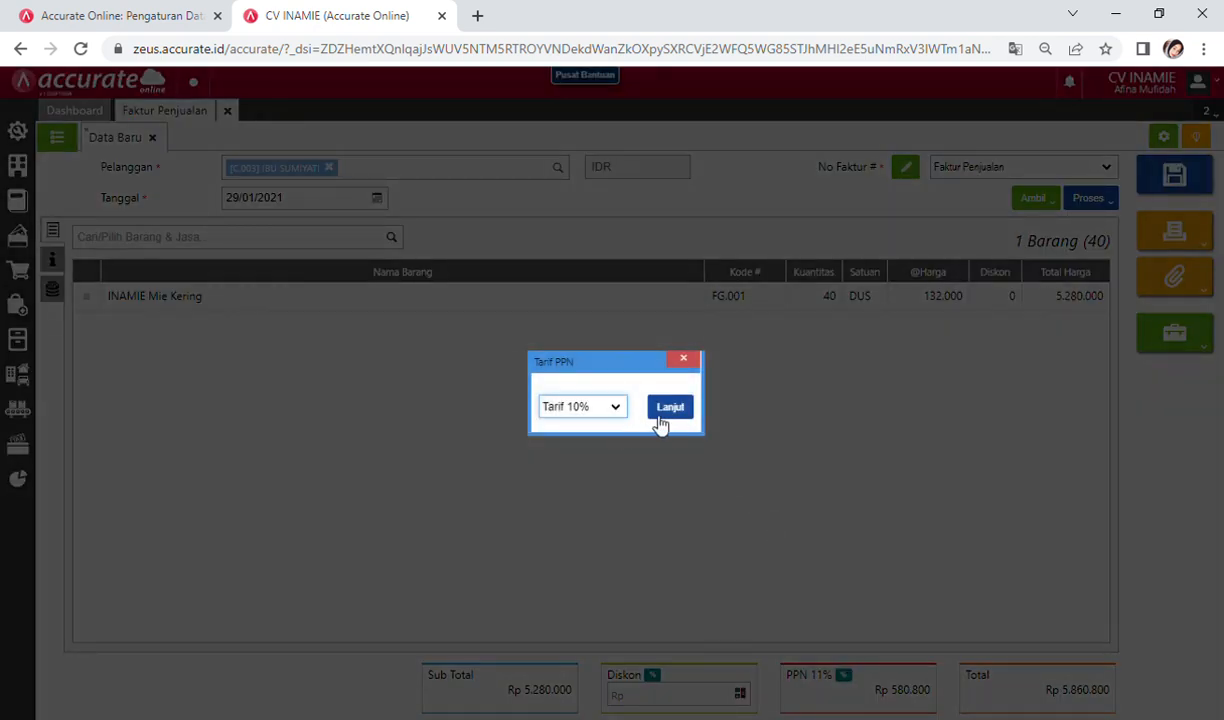
# Step: Apply 10% VAT for a Rp 5.808.000 total, then save and close the invoice
pyautogui.click(672, 412)
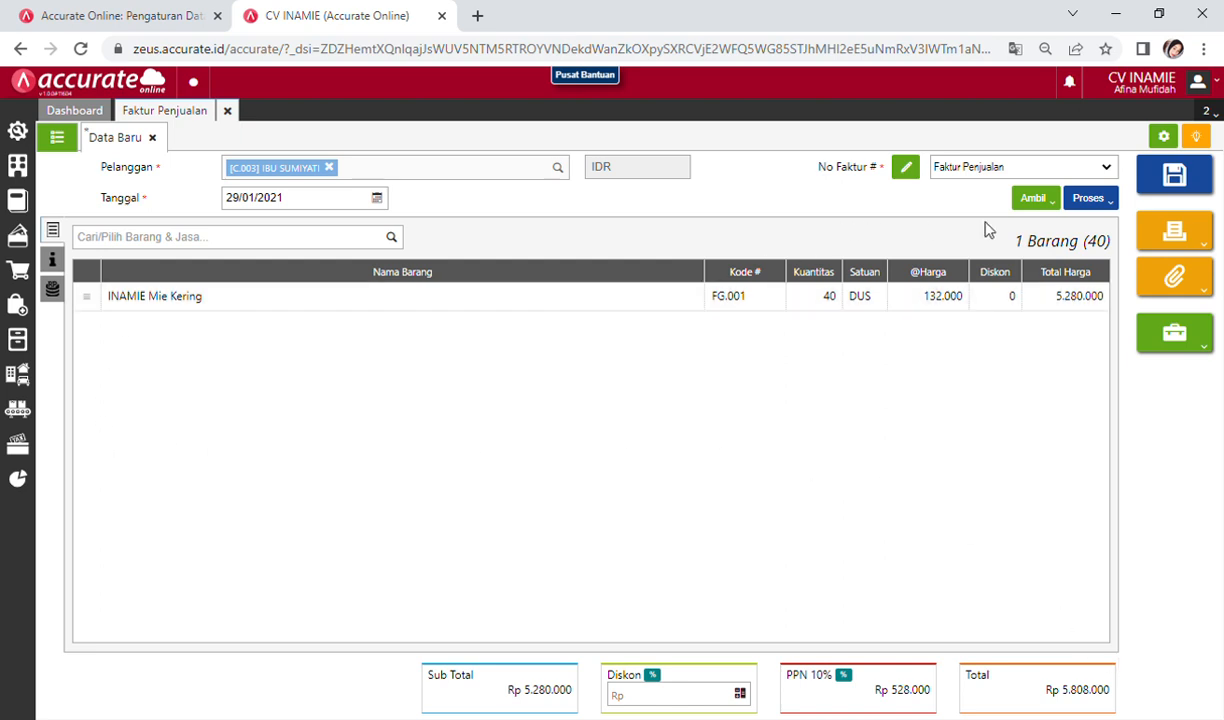
pyautogui.click(1150, 190)
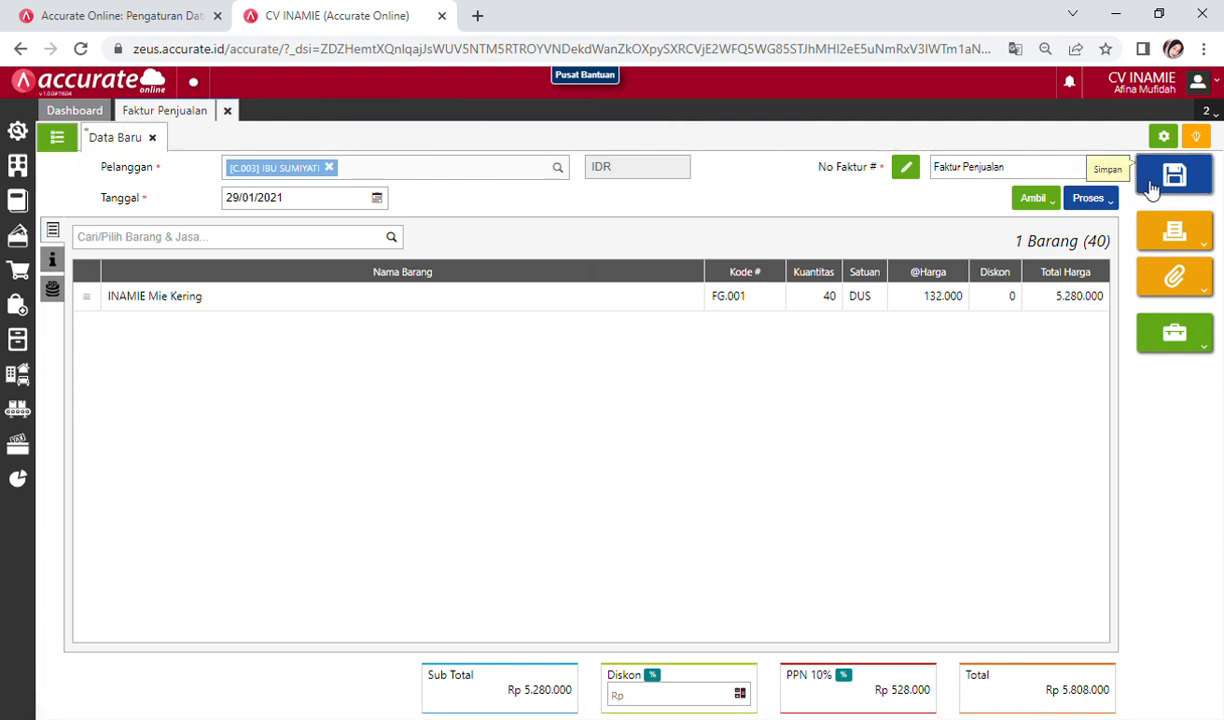
pyautogui.click(228, 112)
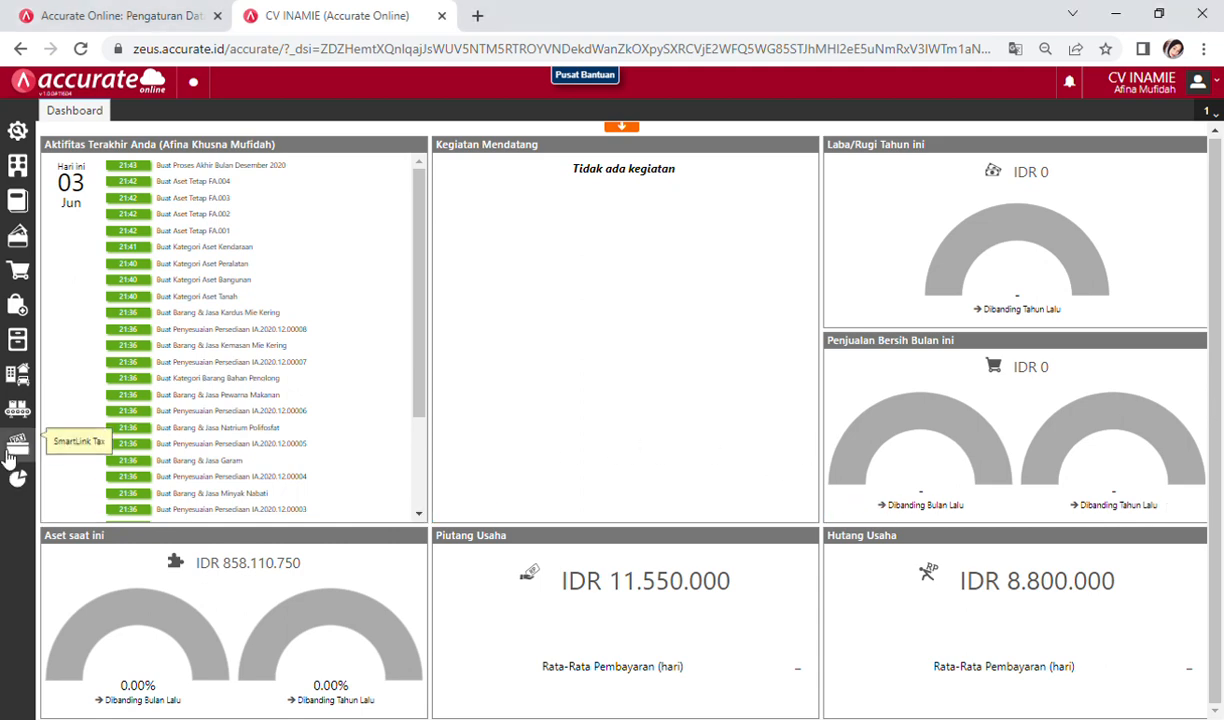
pyautogui.click(17, 414)
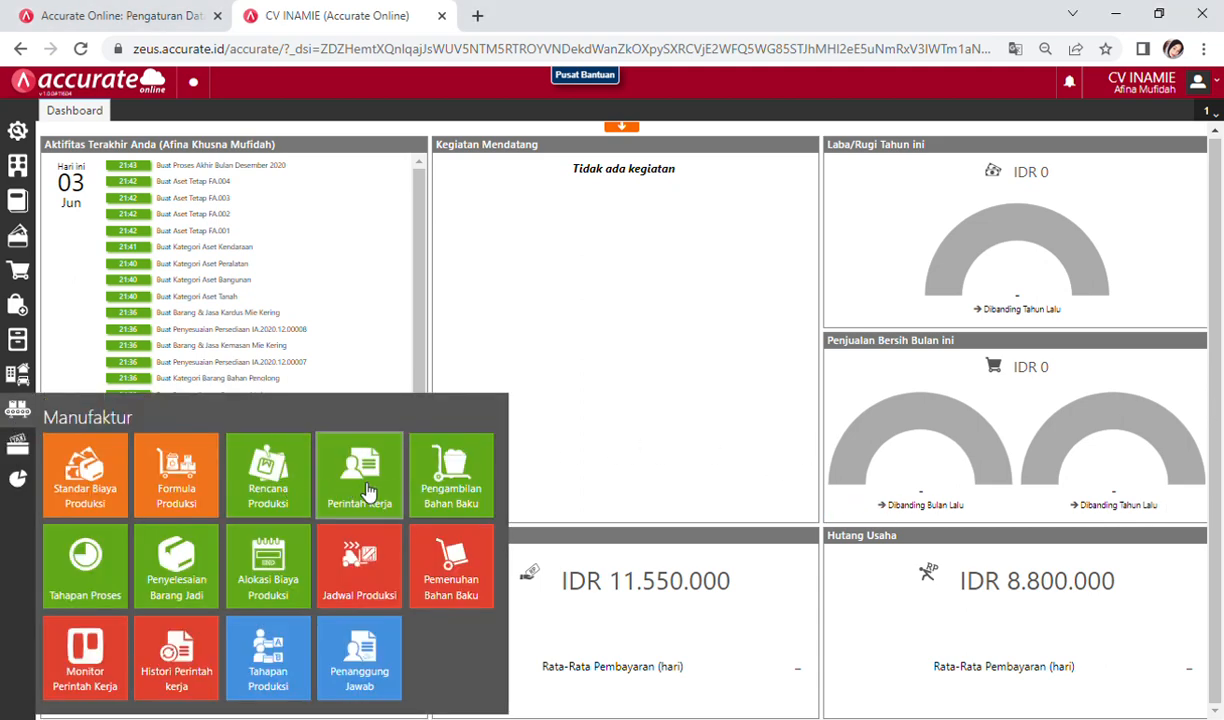
# Step: Start a Januari 2021 production cost allocation dated 29/01/2021
pyautogui.click(293, 585)
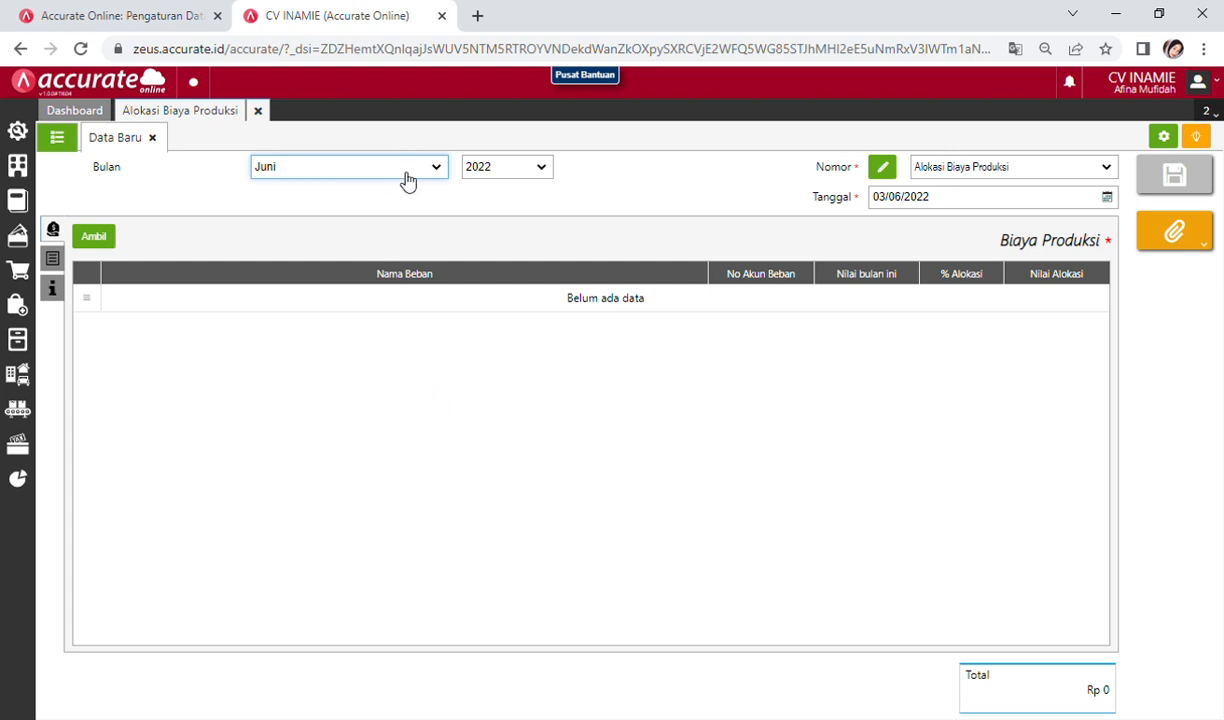
pyautogui.click(364, 180)
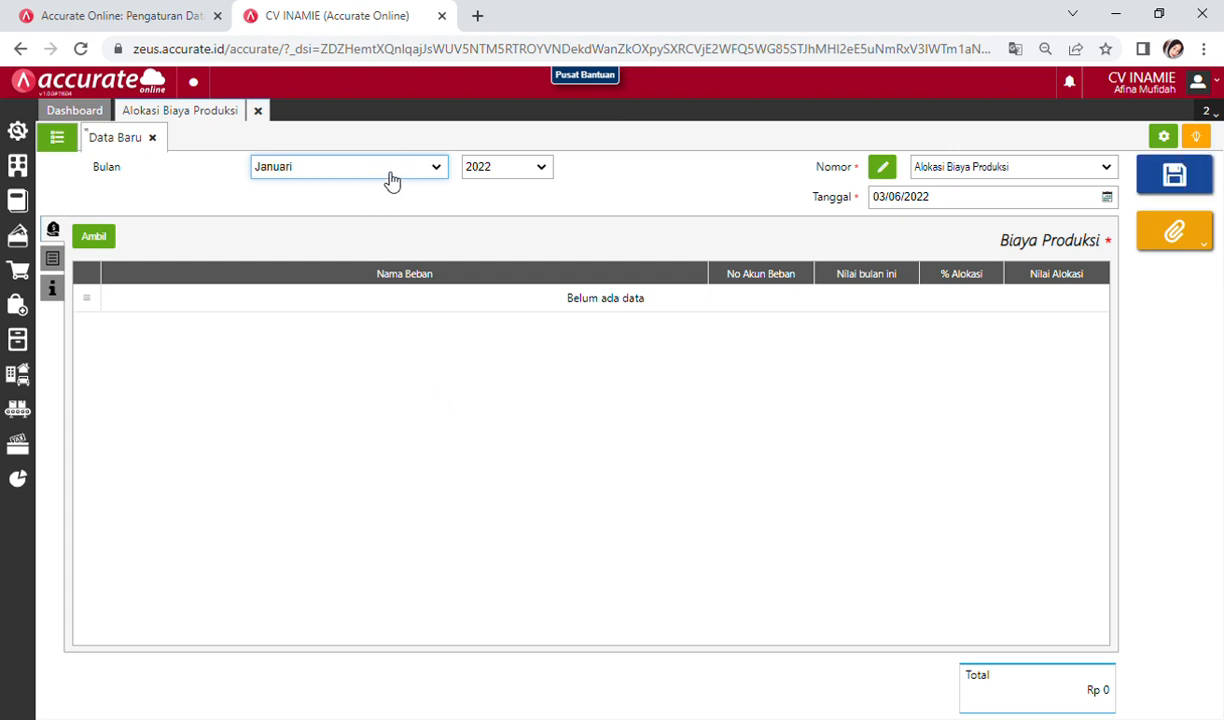
pyautogui.click(491, 178)
pyautogui.click(493, 200)
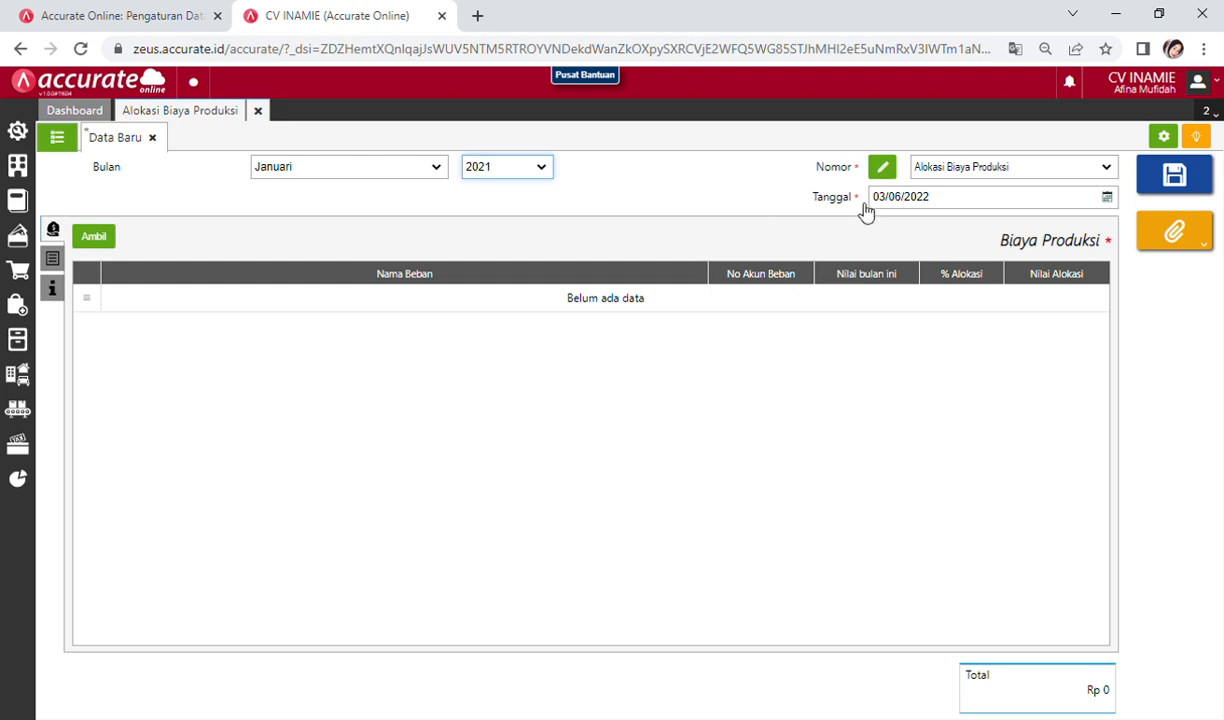
pyautogui.click(1106, 198)
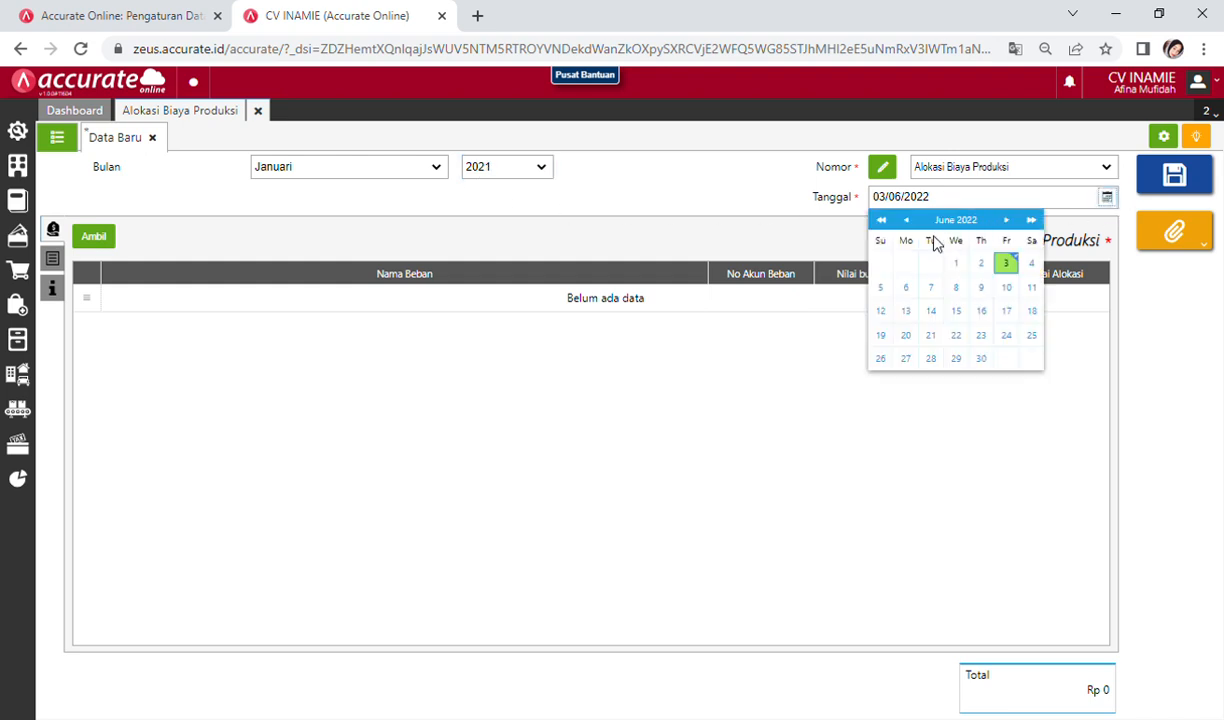
pyautogui.click(938, 203)
pyautogui.write('29/01/')
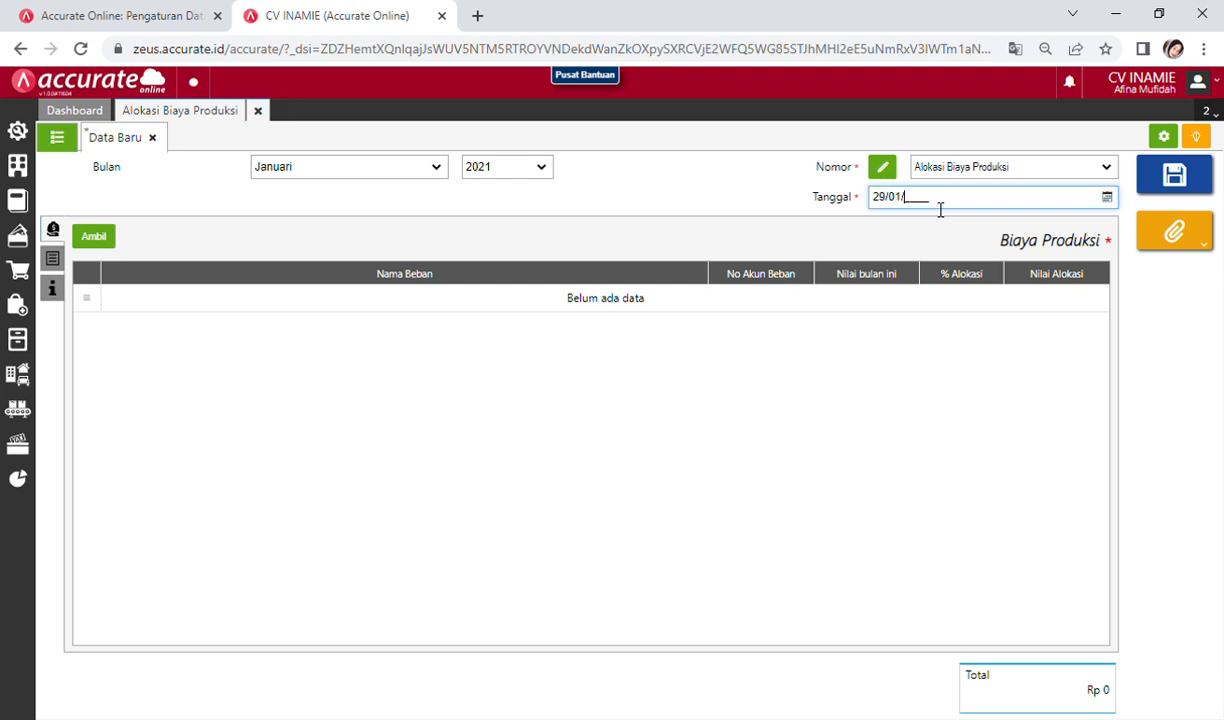
pyautogui.write('2021')
pyautogui.click(872, 380)
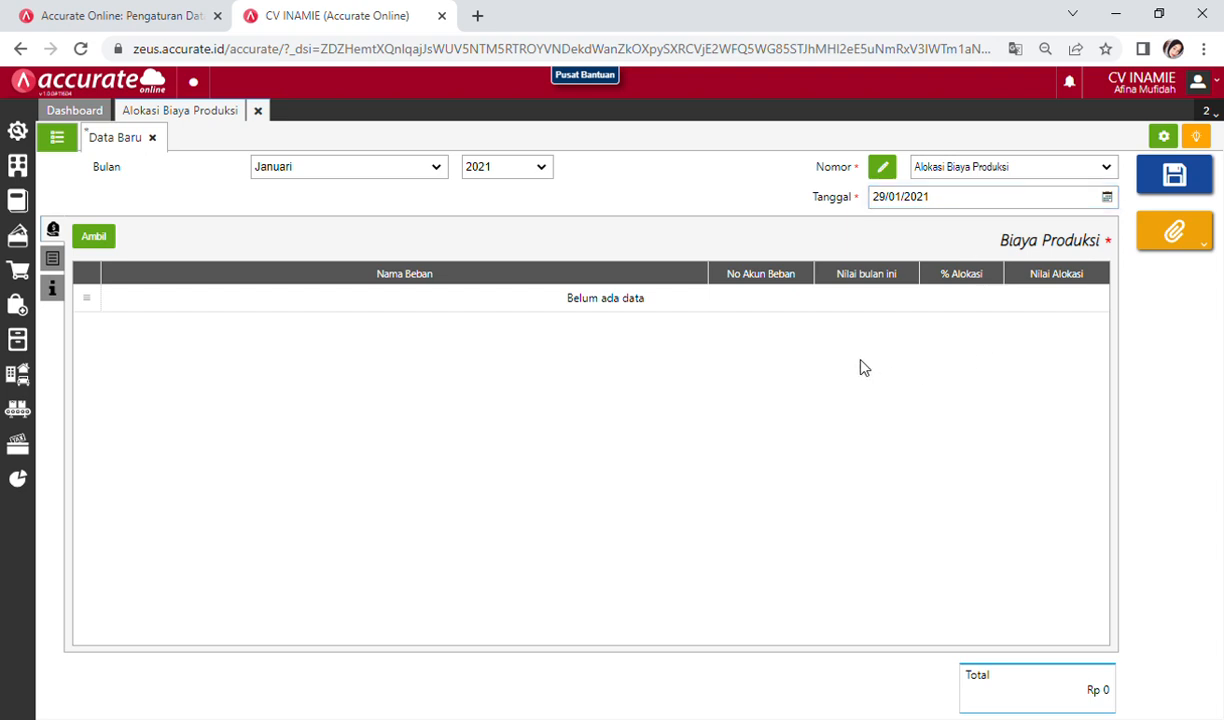
# Step: Pull in both Biaya Bulan ini expenses, overhead and labour
pyautogui.click(94, 236)
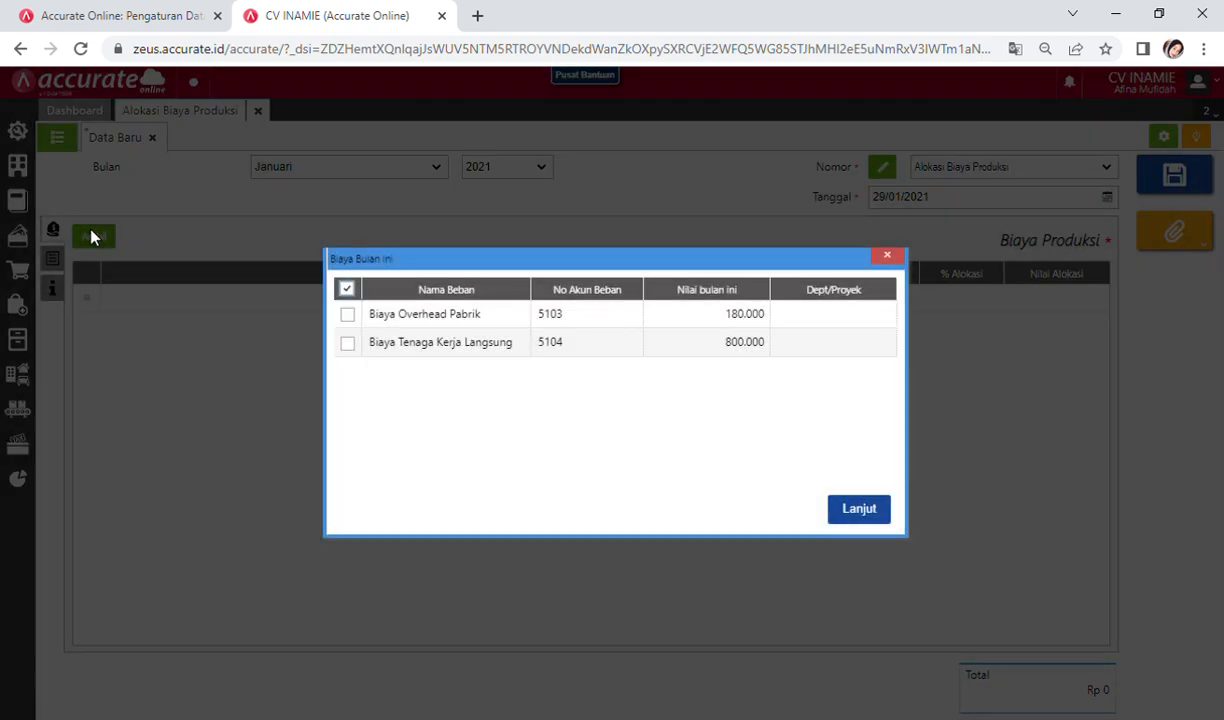
pyautogui.click(347, 315)
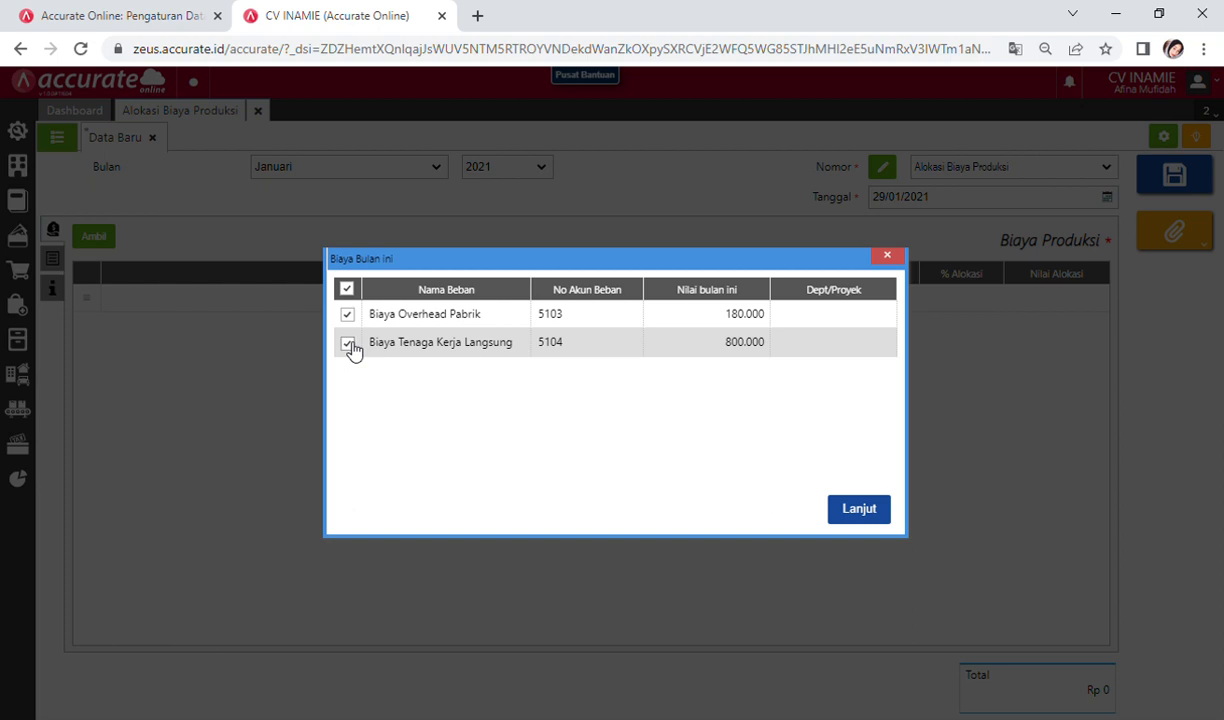
pyautogui.click(862, 509)
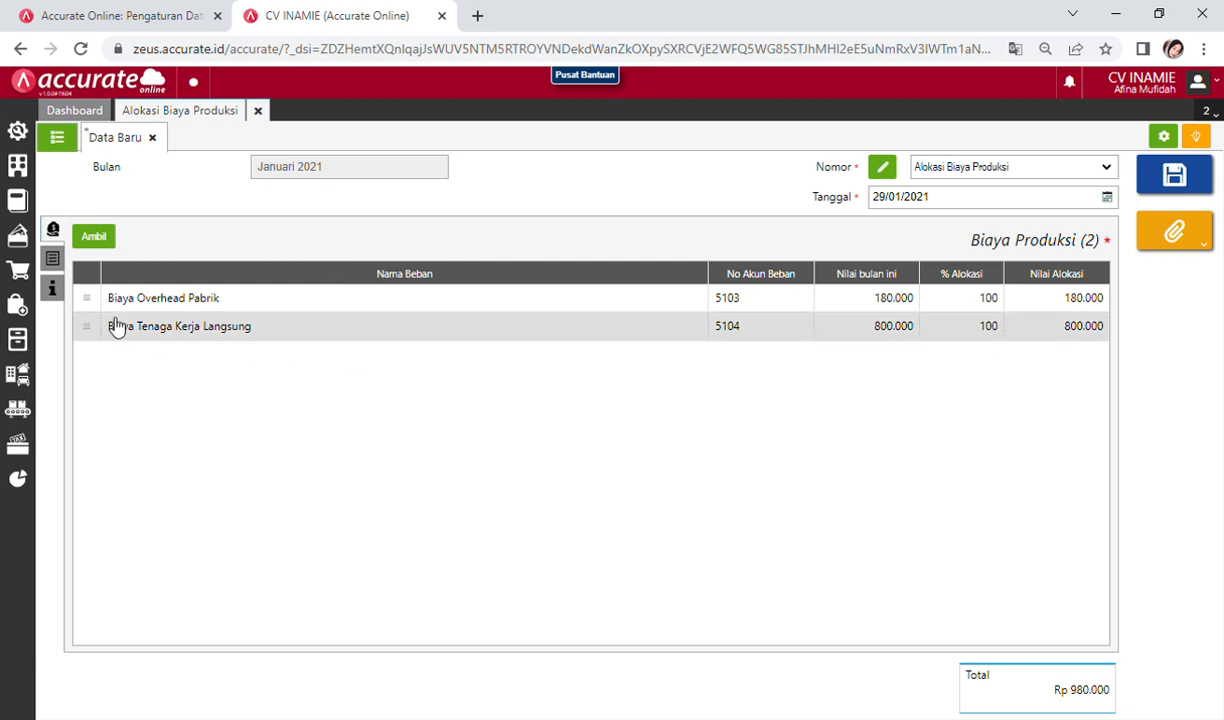
# Step: Allocate the costs to work order WO.2021.01.00001 and review the tabs
pyautogui.click(54, 259)
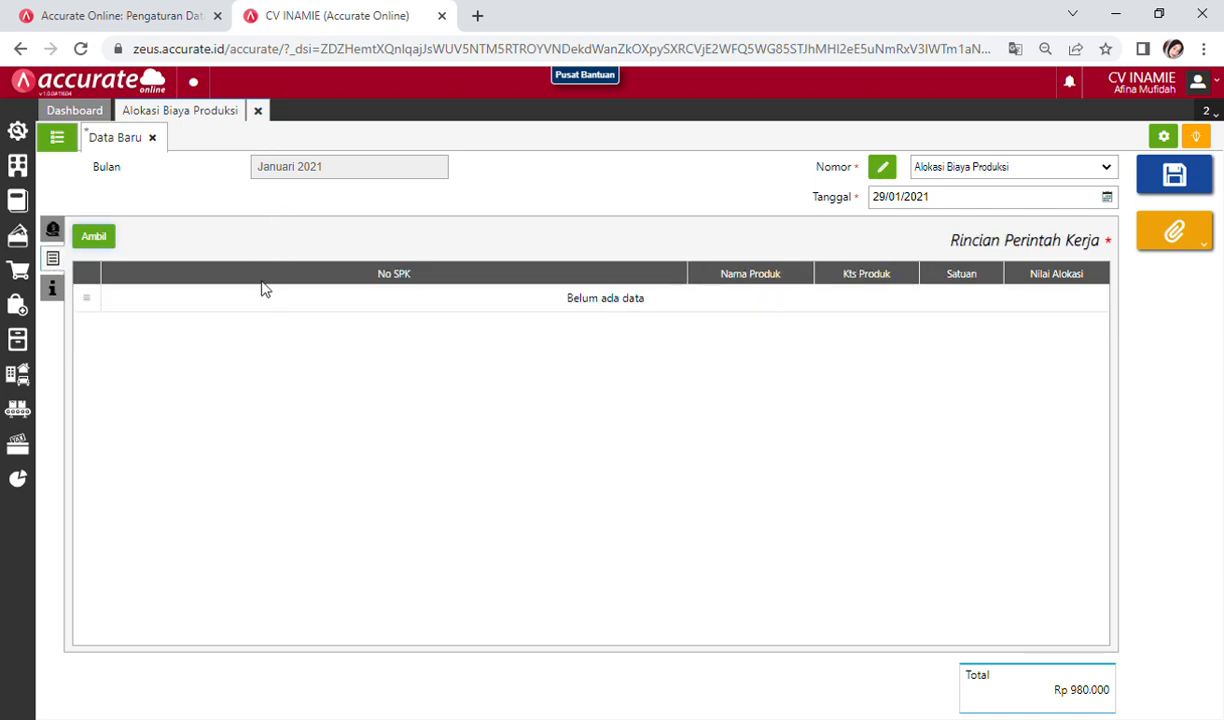
pyautogui.click(96, 236)
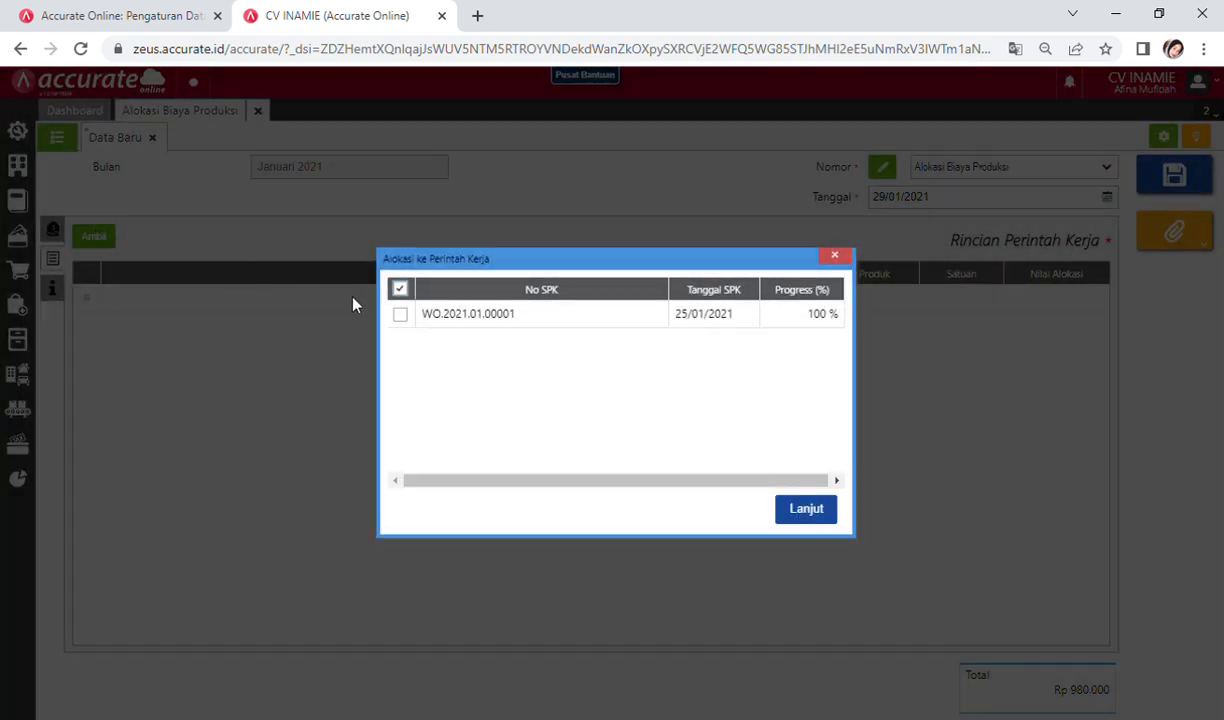
pyautogui.click(440, 316)
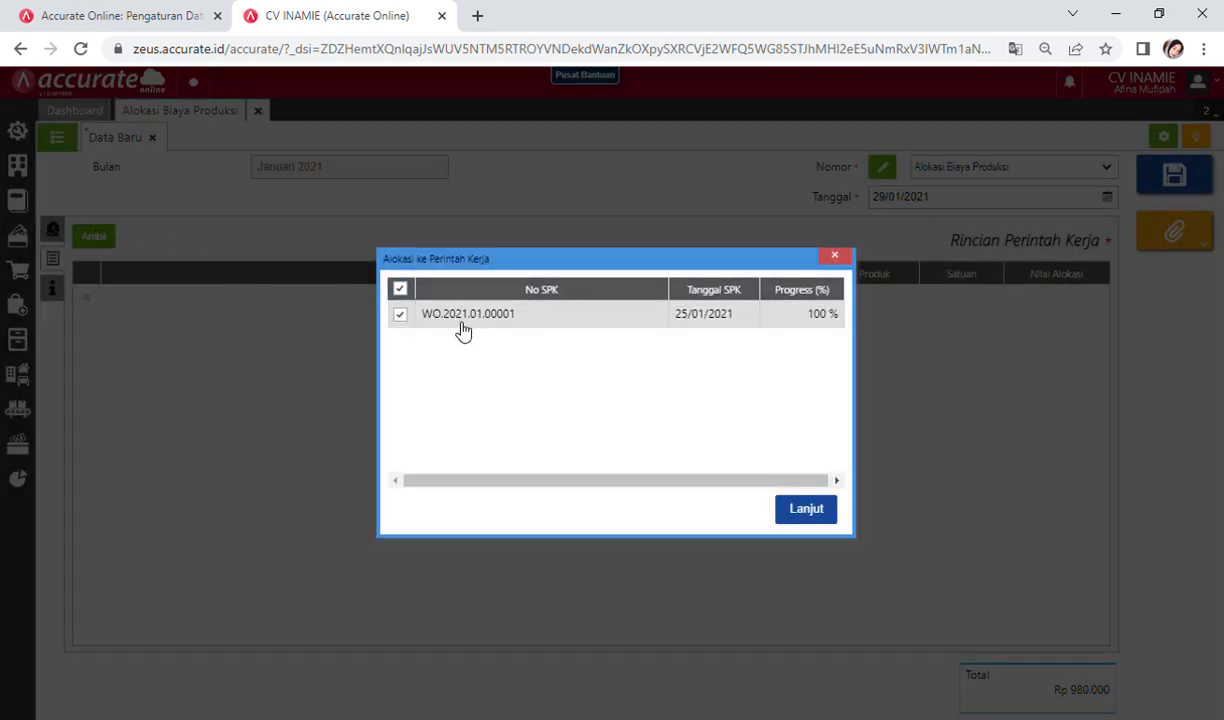
pyautogui.click(806, 509)
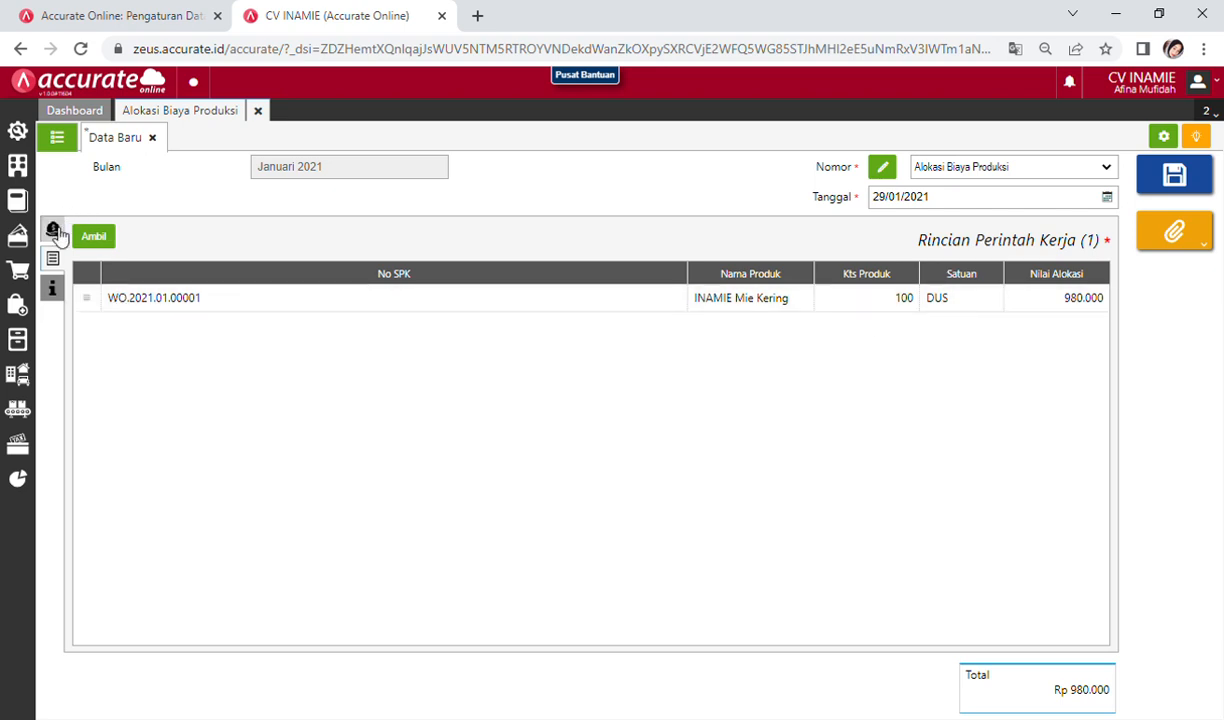
pyautogui.click(53, 289)
pyautogui.click(52, 258)
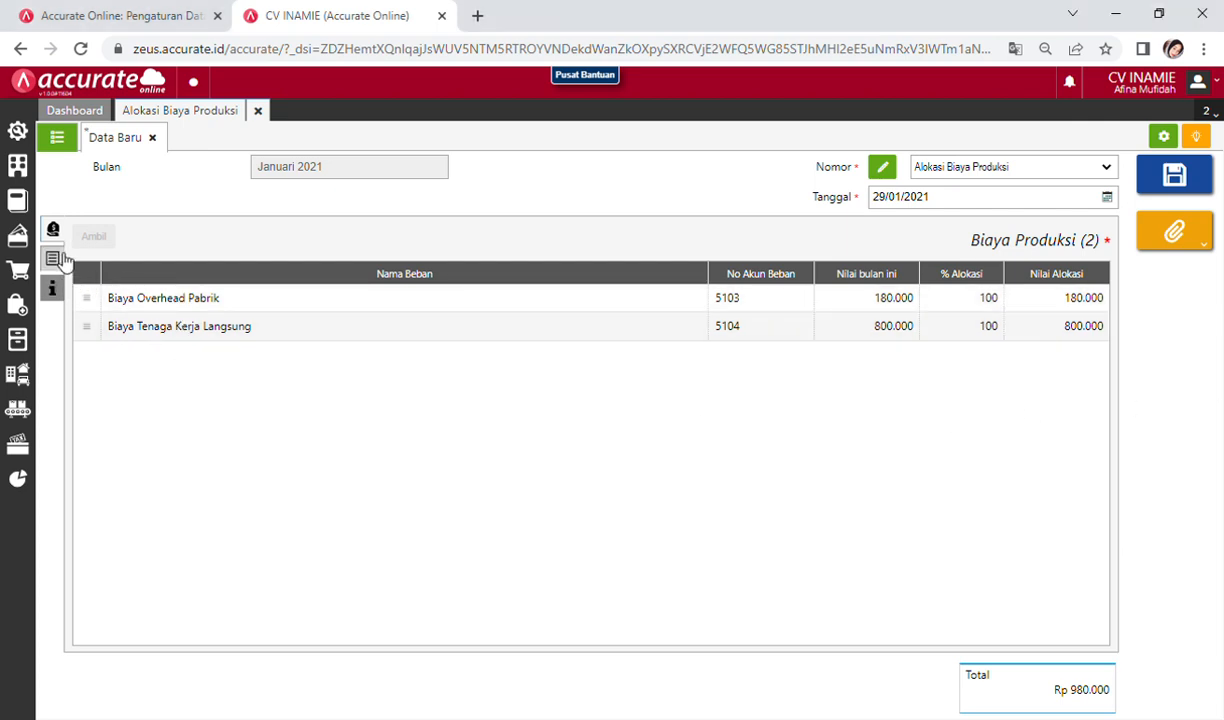
pyautogui.click(60, 258)
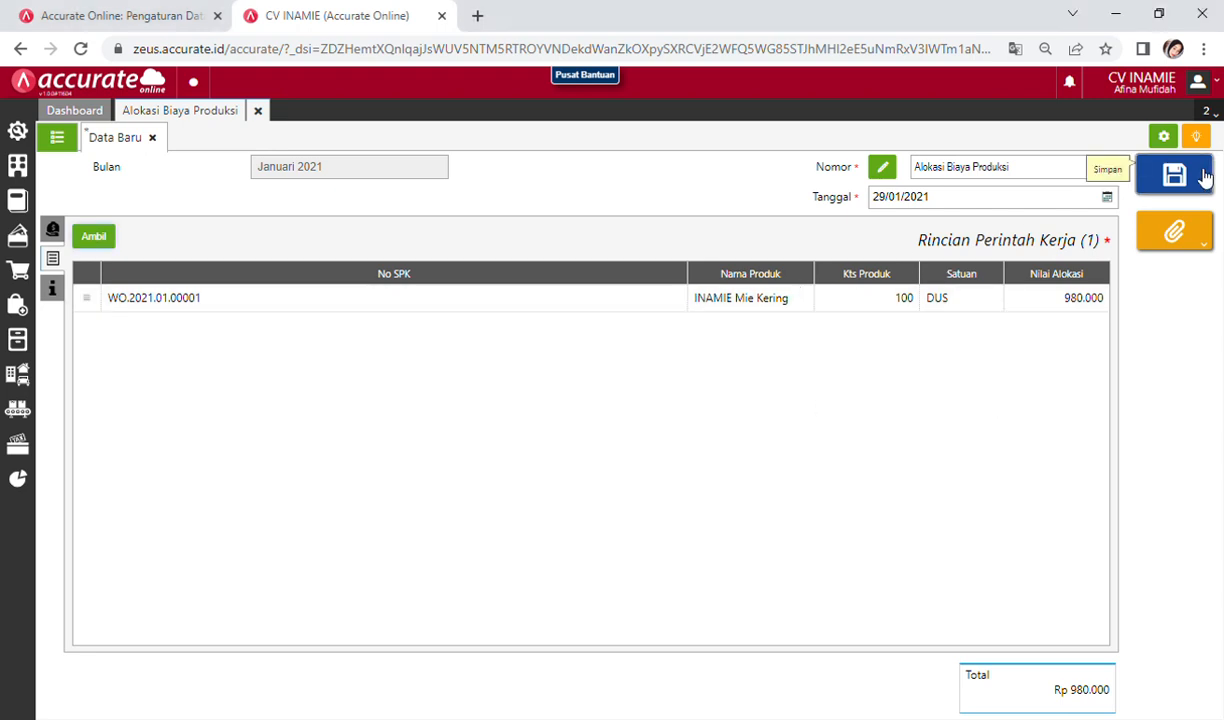
# Step: Save allocation CDT.2021.01.00001 and review its journal debiting Persediaan Dalam Proses 980.000
pyautogui.click(1204, 176)
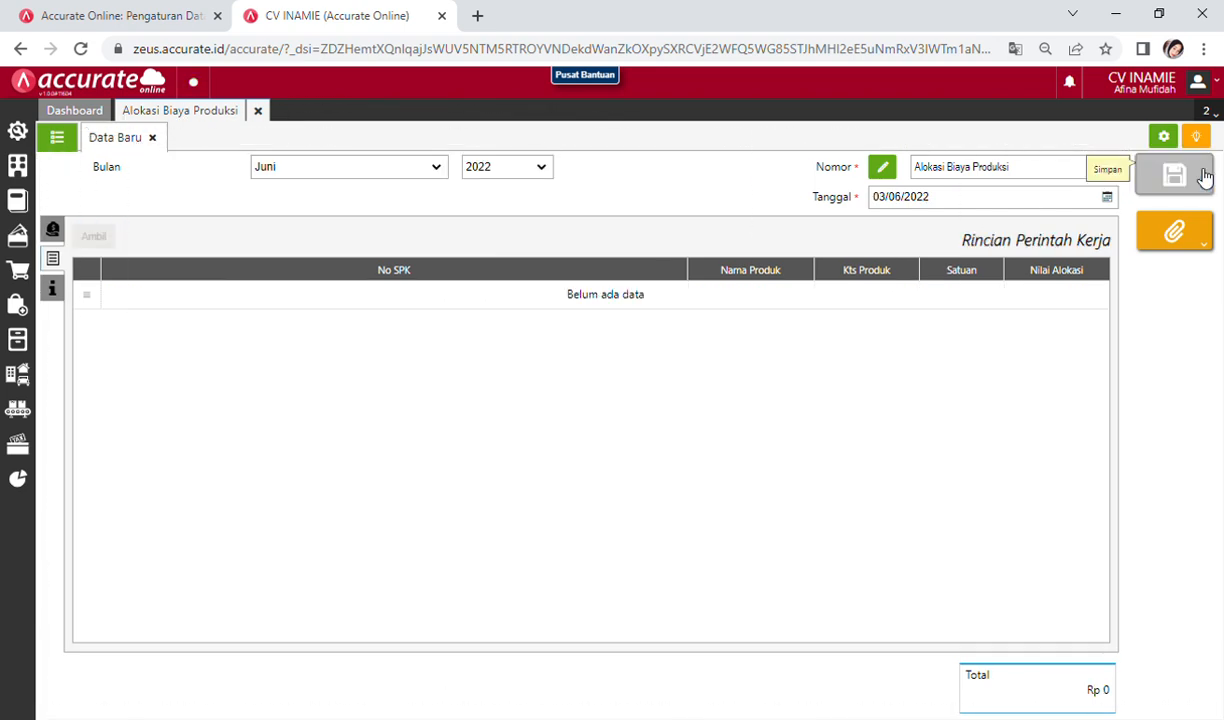
pyautogui.click(66, 142)
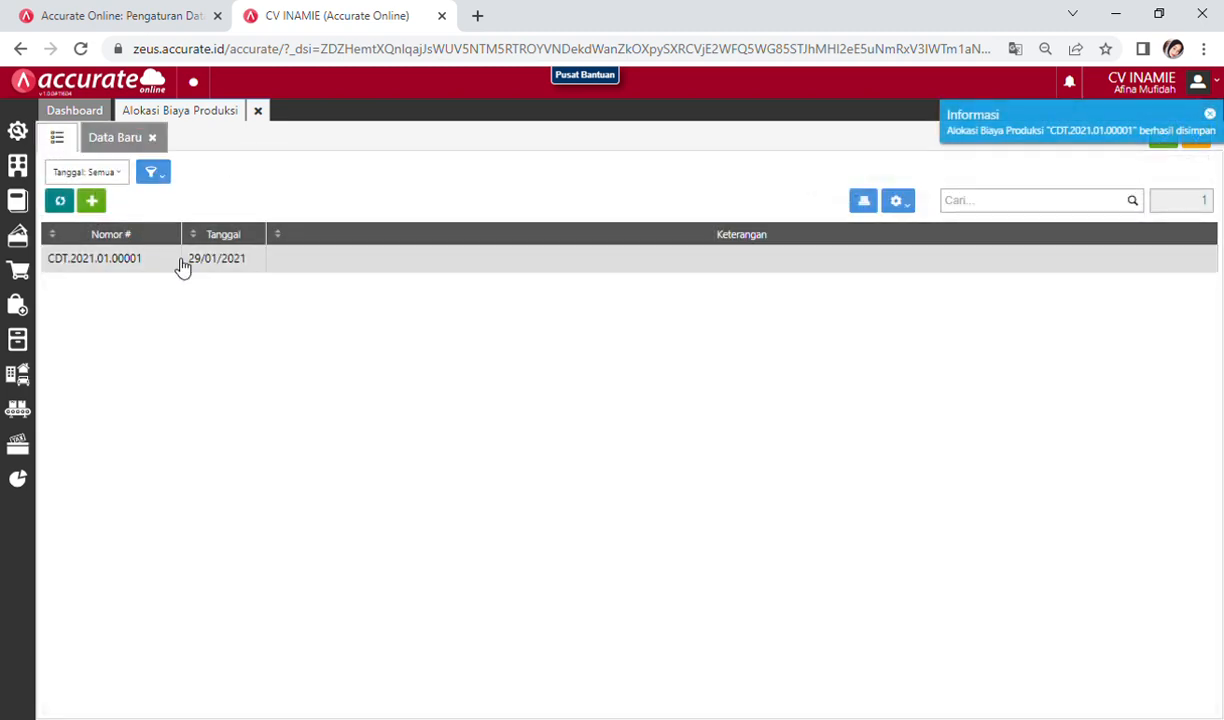
pyautogui.click(183, 262)
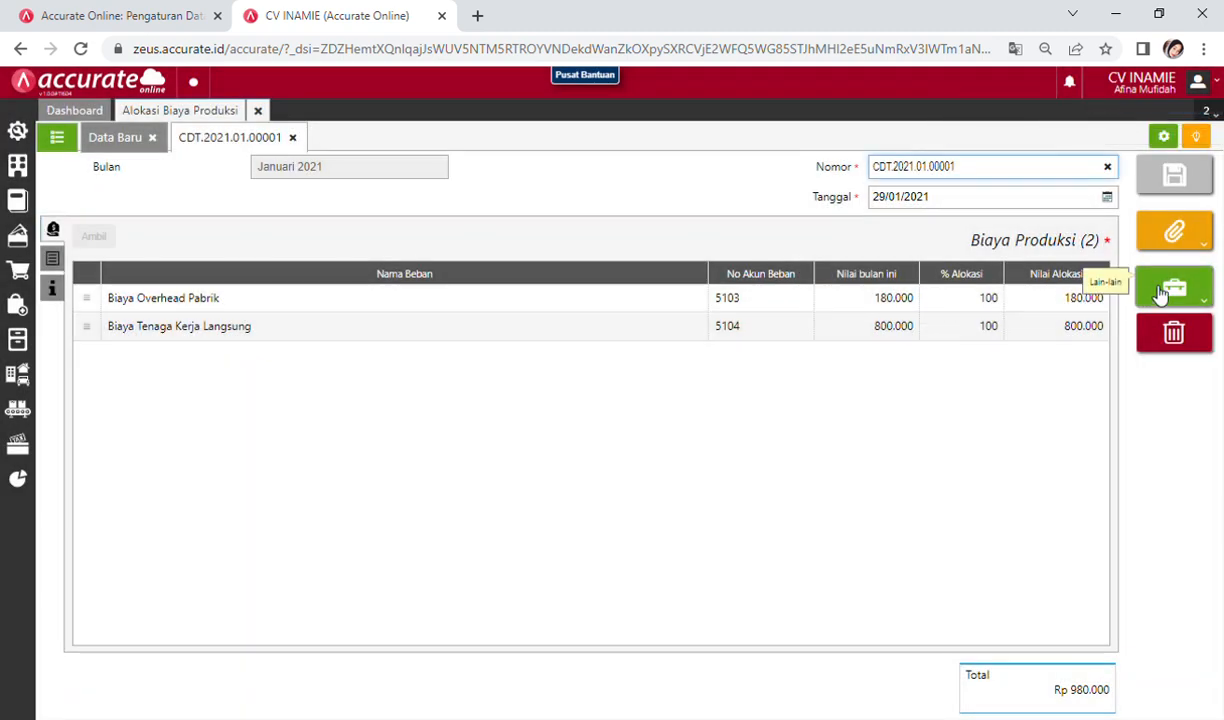
pyautogui.moveTo(1168, 290)
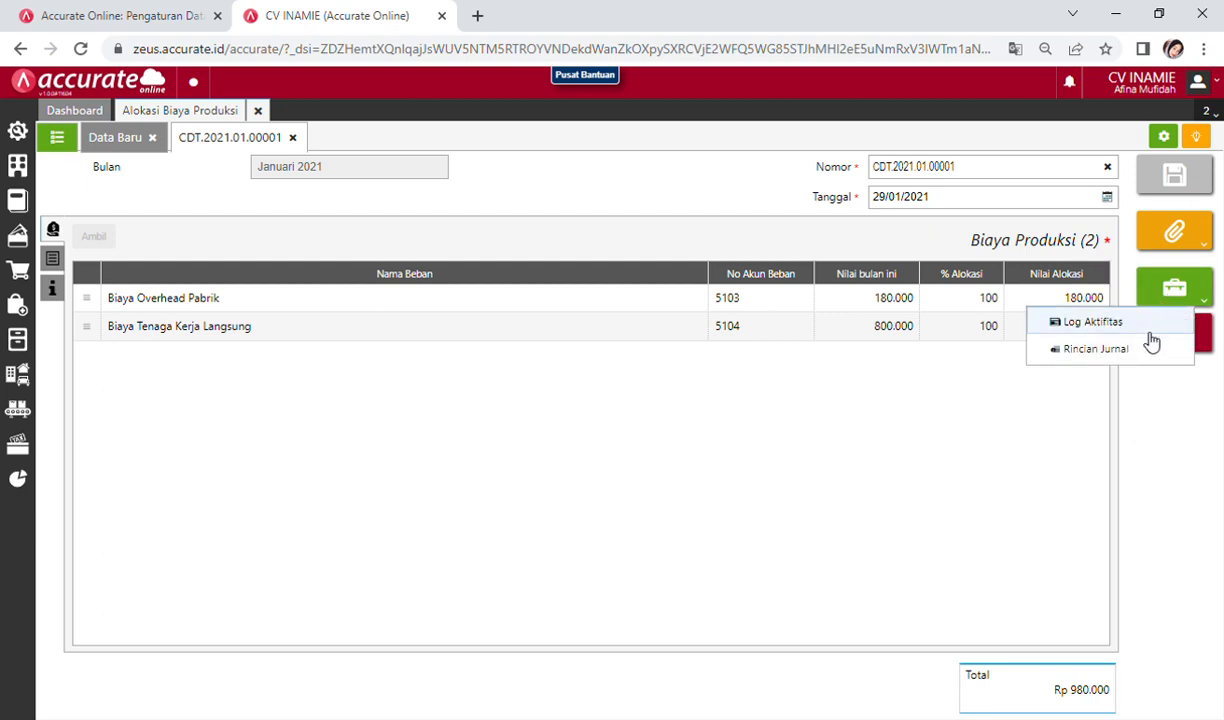
pyautogui.click(1140, 350)
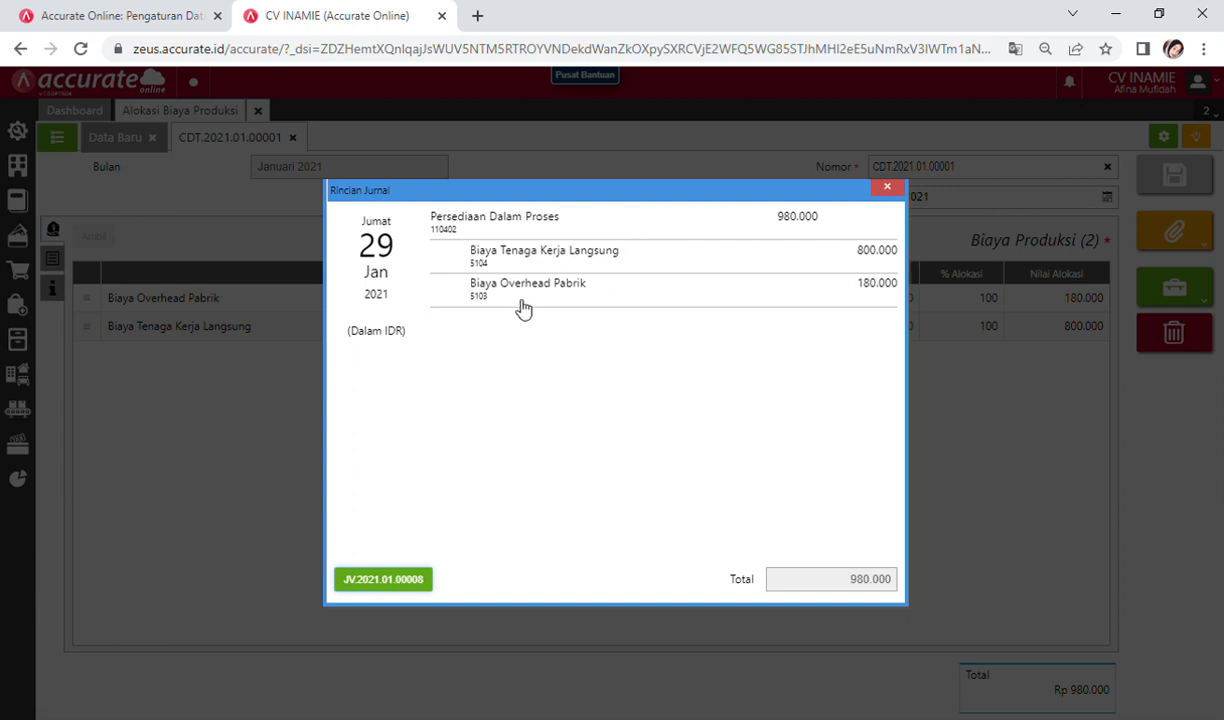
pyautogui.click(886, 187)
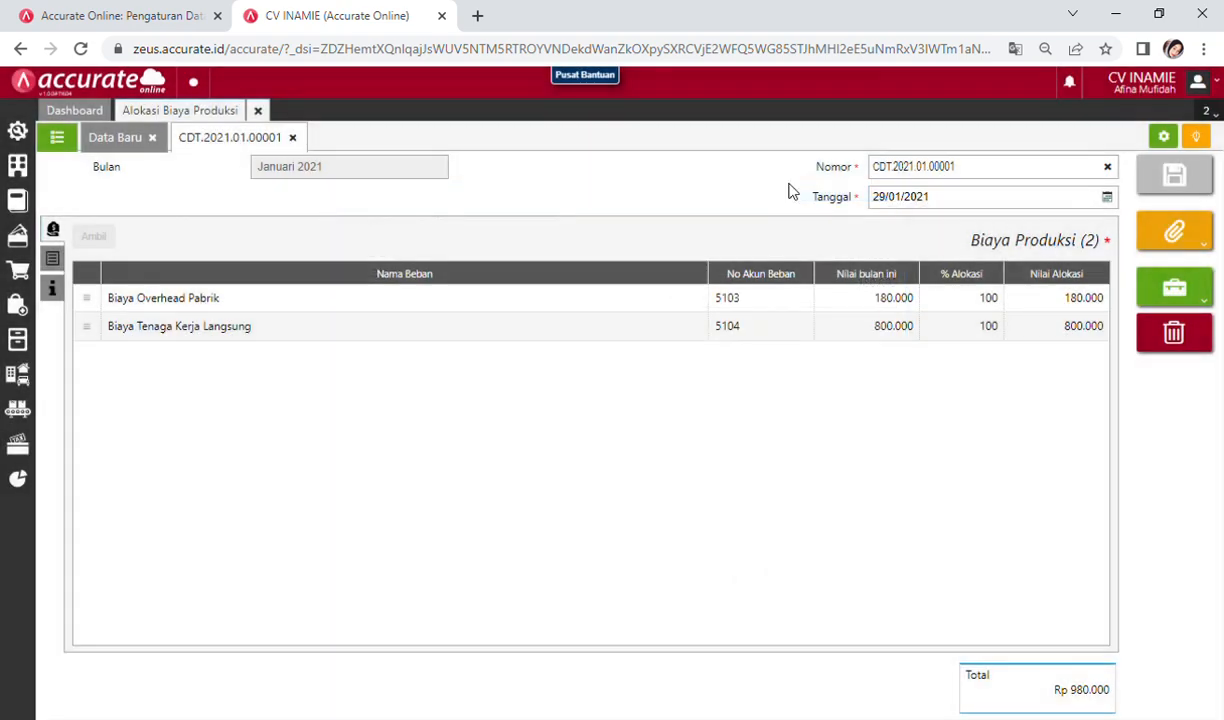
# Step: Review and save the Manufaktur preferences: 110402, 5106 and 95% completion
pyautogui.click(257, 110)
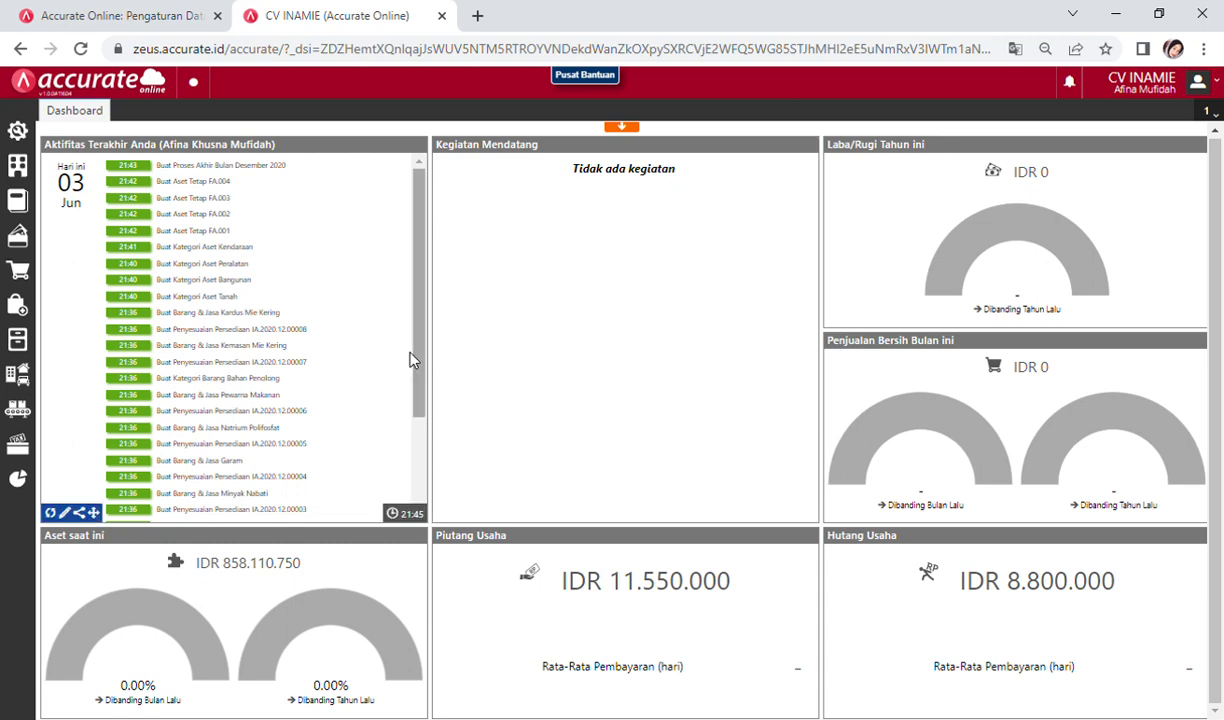
pyautogui.click(12, 135)
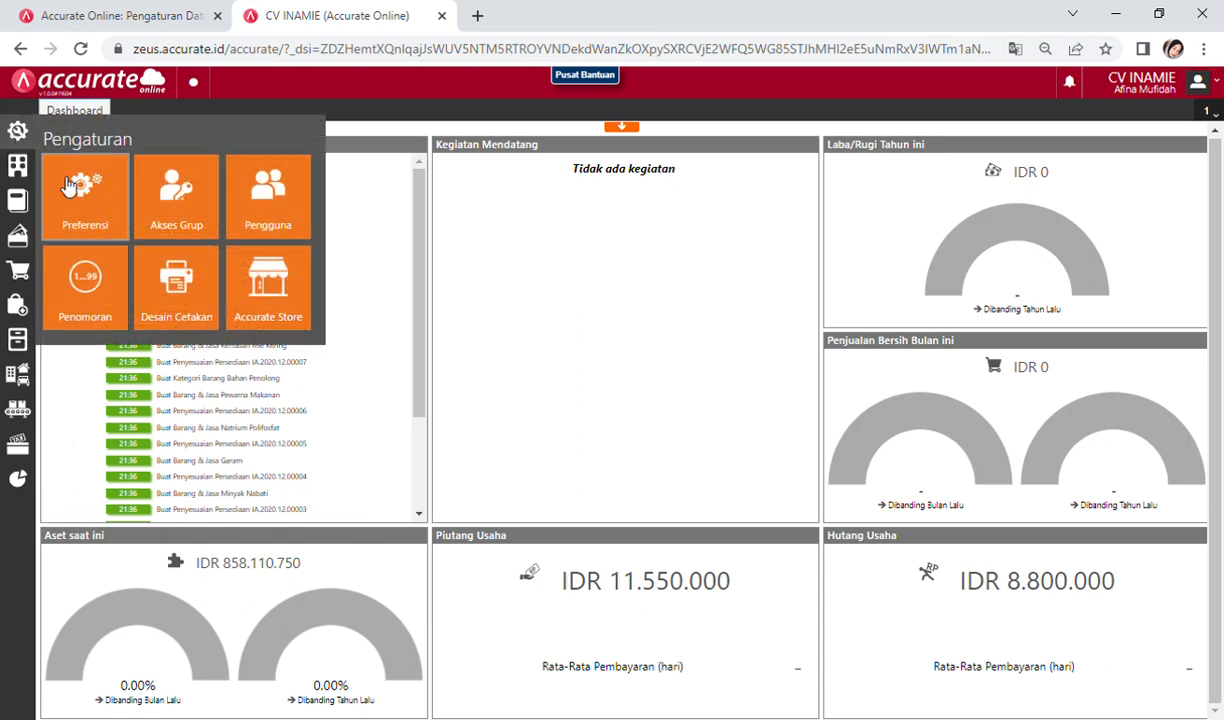
pyautogui.click(110, 250)
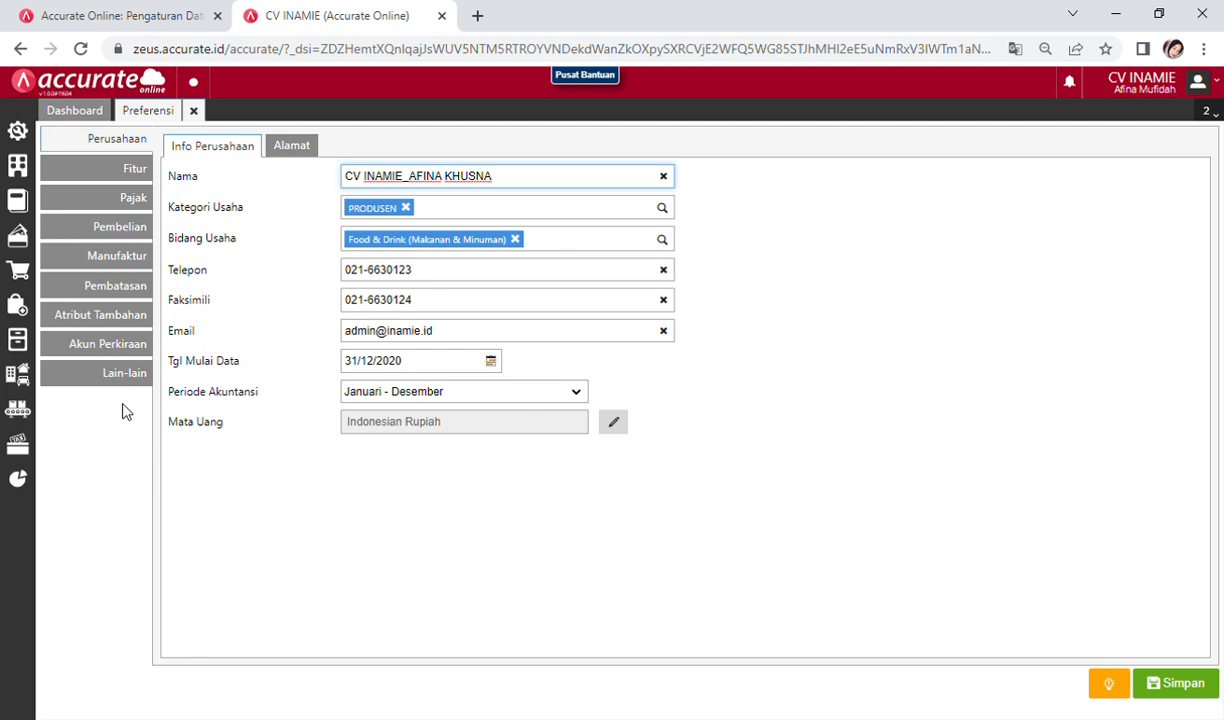
pyautogui.click(118, 258)
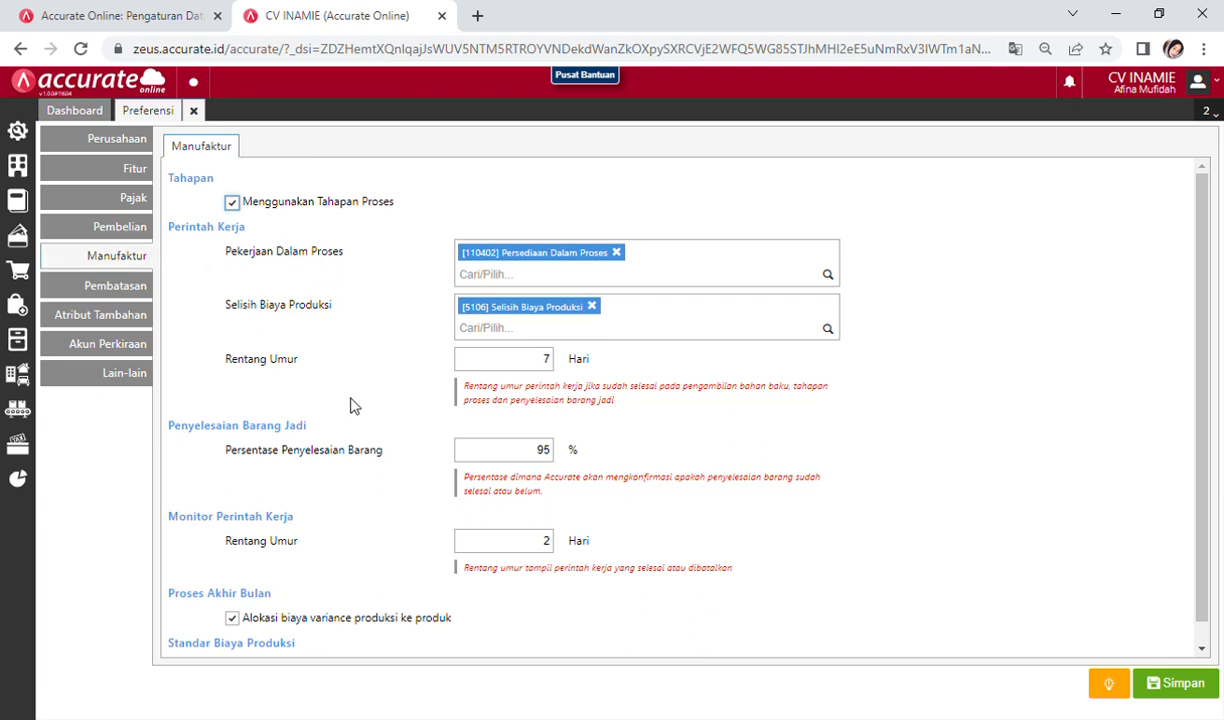
pyautogui.scroll(-1, 350, 405)
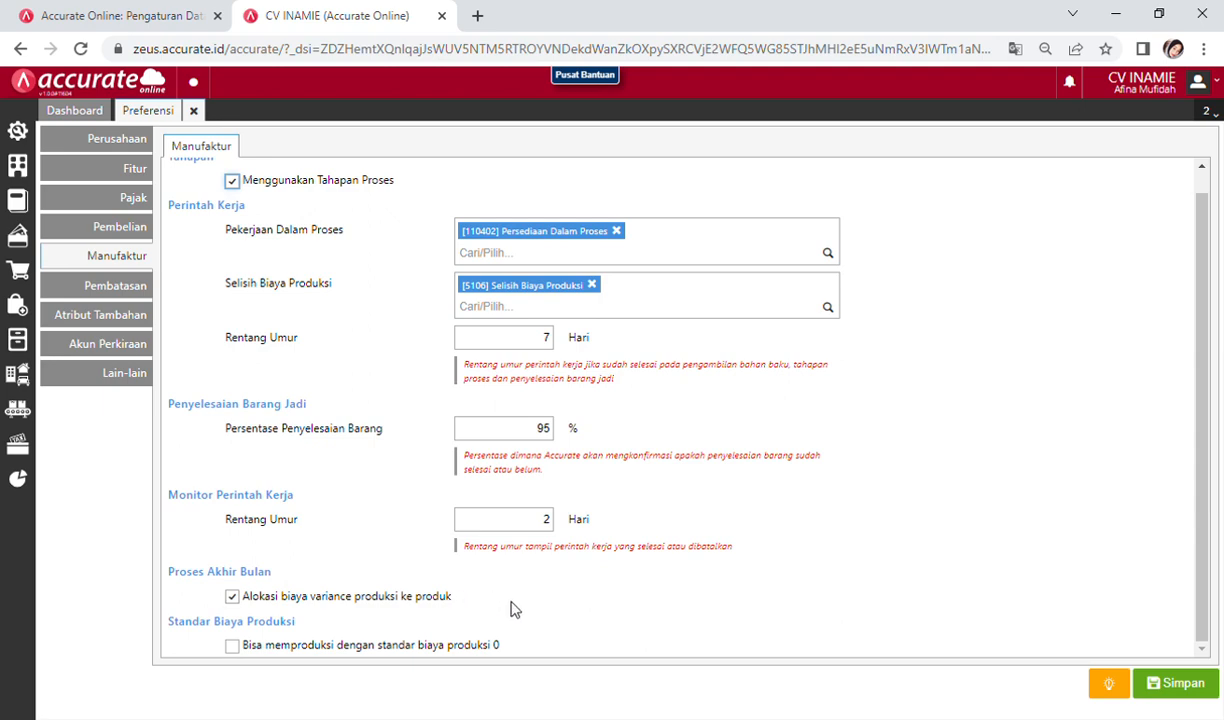
pyautogui.click(1165, 690)
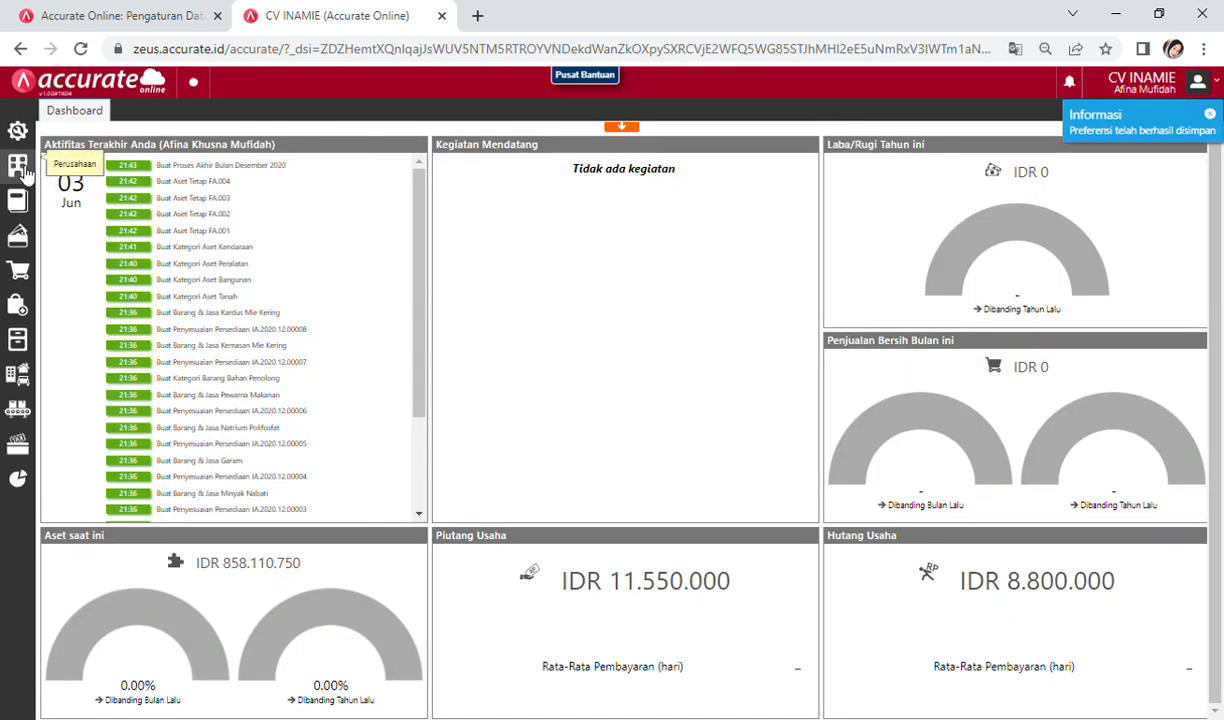
# Step: Create and save the Januari 2021 month-end closing
pyautogui.click(20, 168)
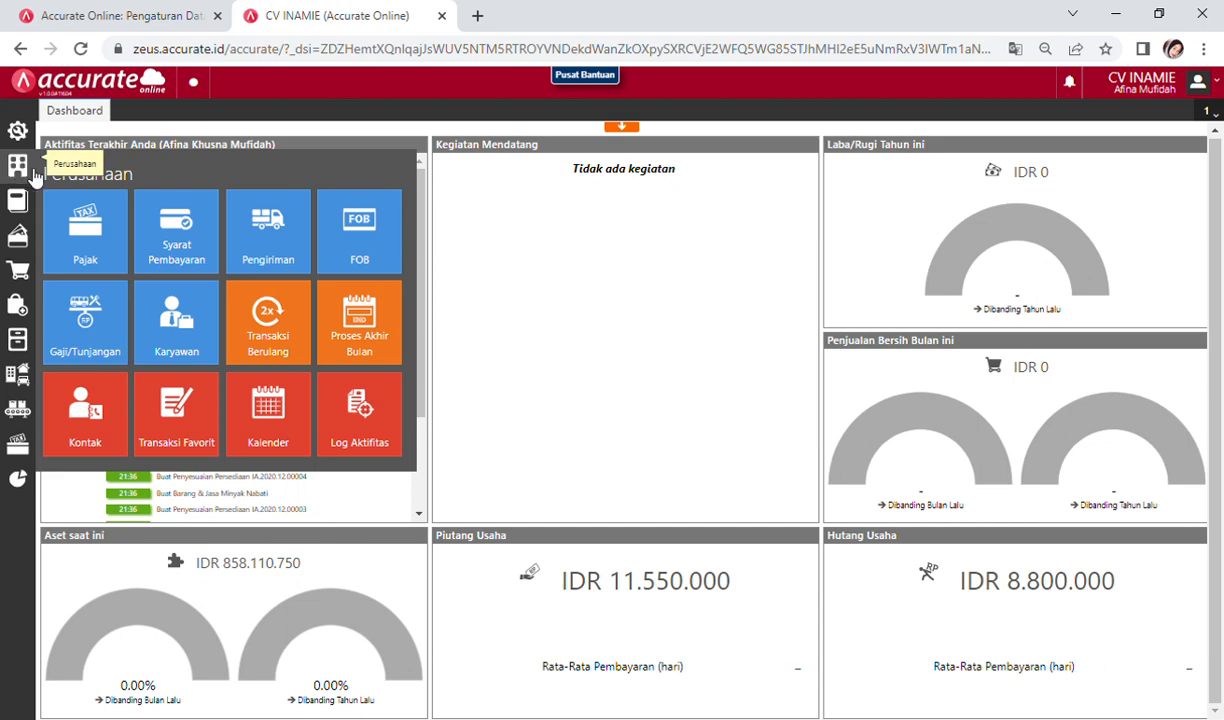
pyautogui.click(333, 346)
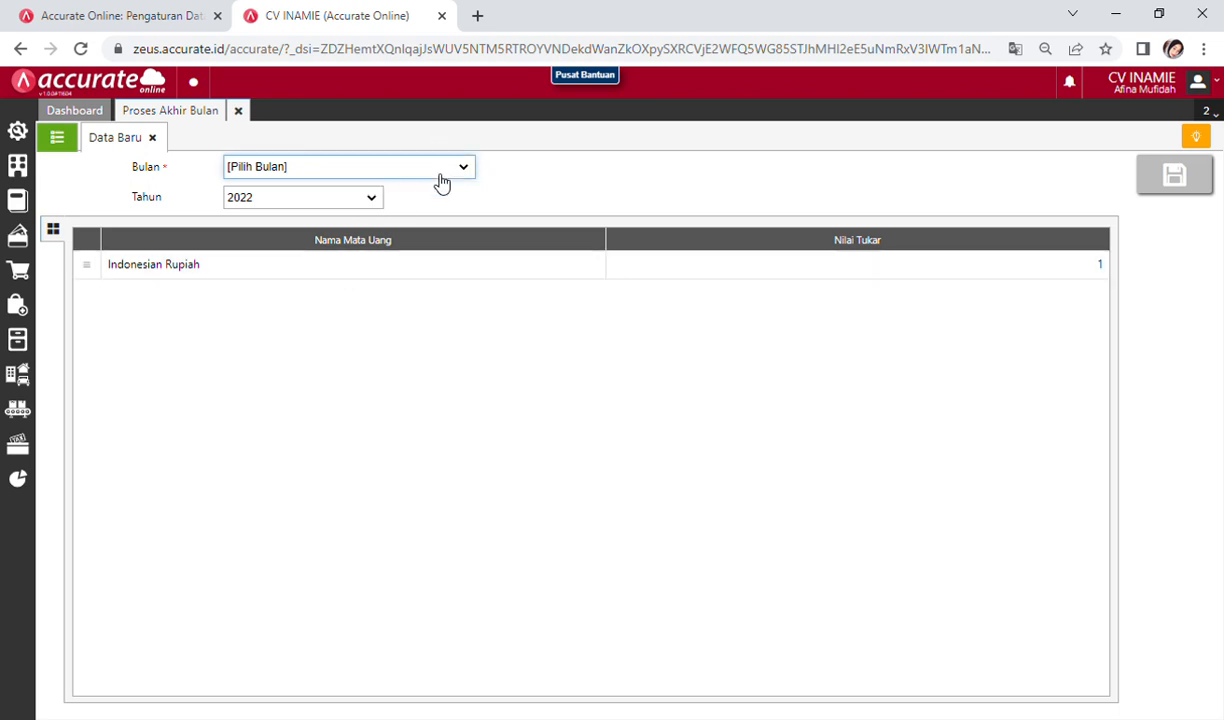
pyautogui.click(405, 208)
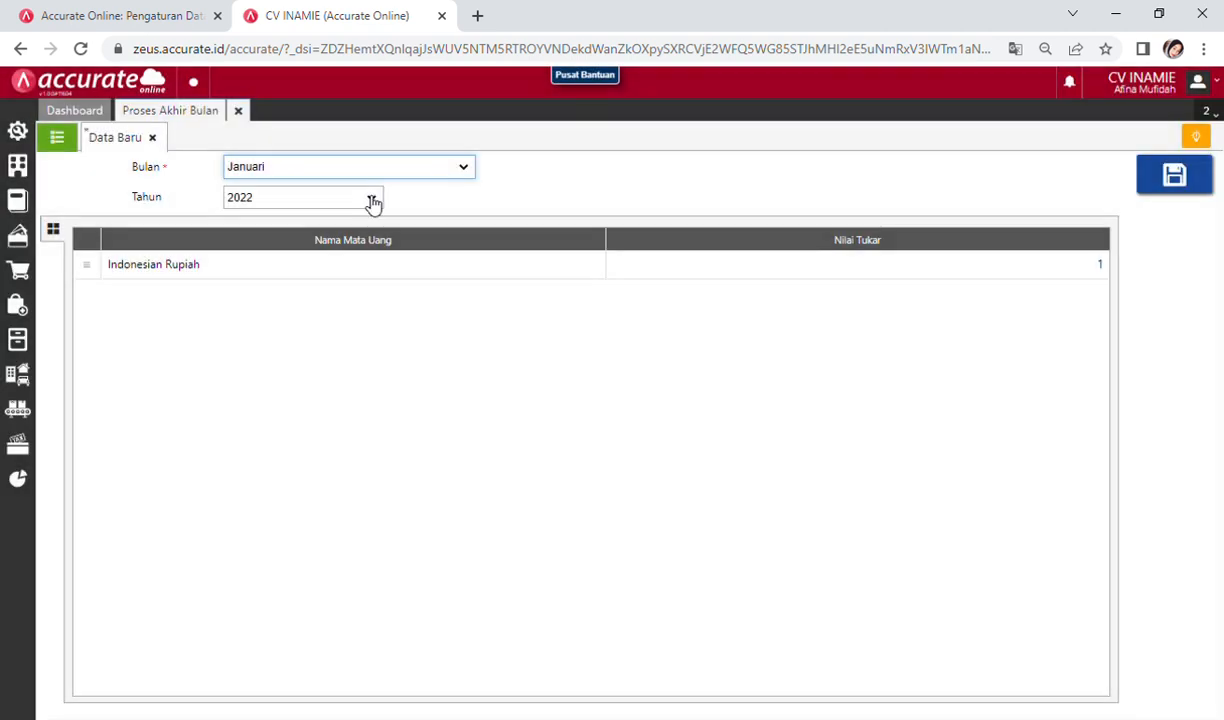
pyautogui.click(337, 244)
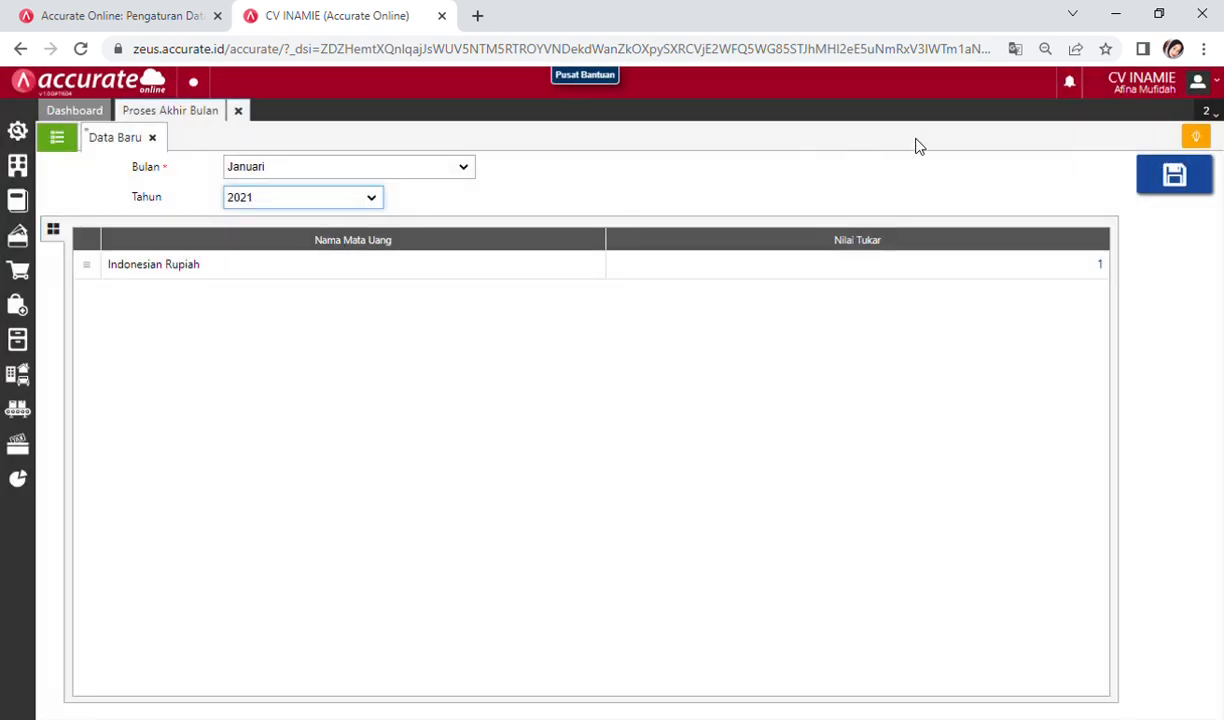
pyautogui.click(1174, 178)
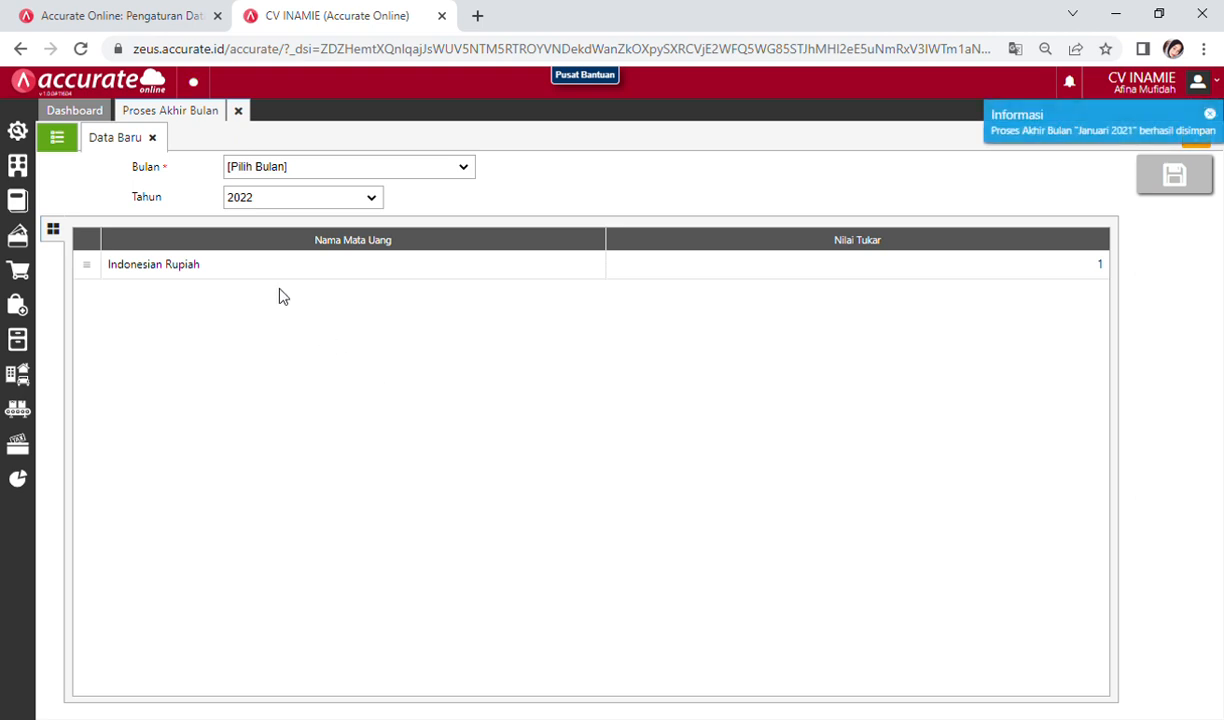
# Step: Reopen the Januari 2021 closing and review its fabrication journal JV.2021.01.00010
pyautogui.click(74, 142)
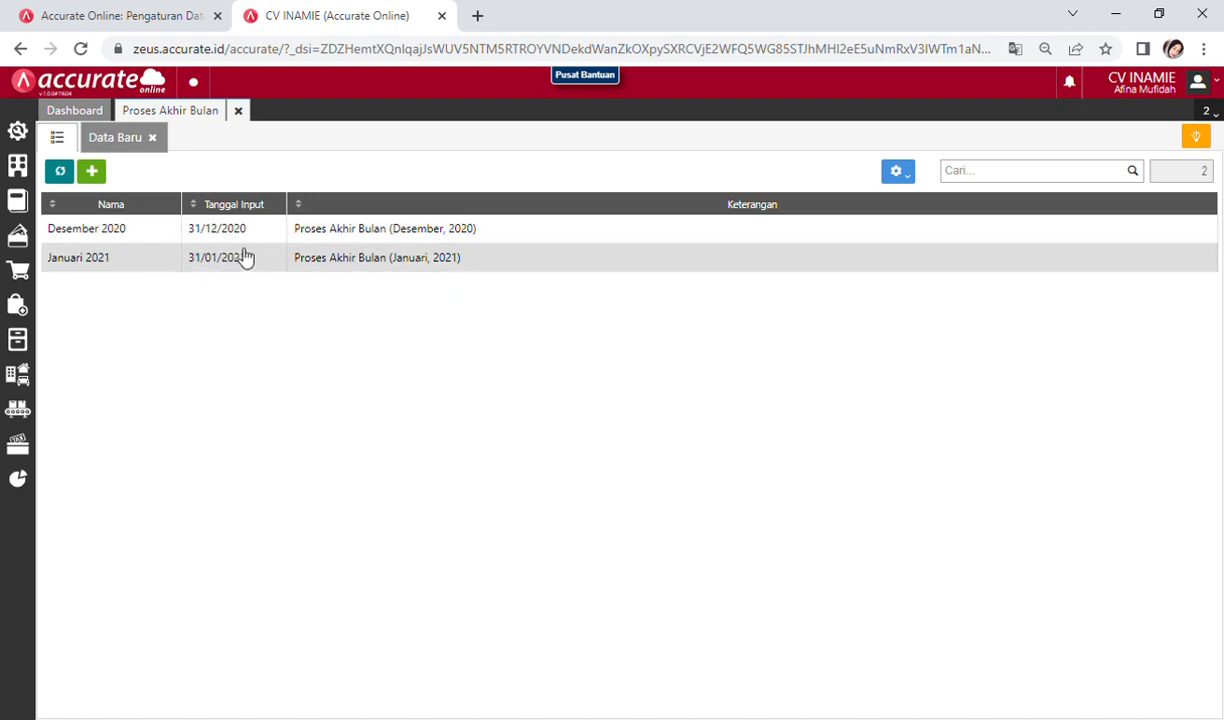
pyautogui.click(245, 263)
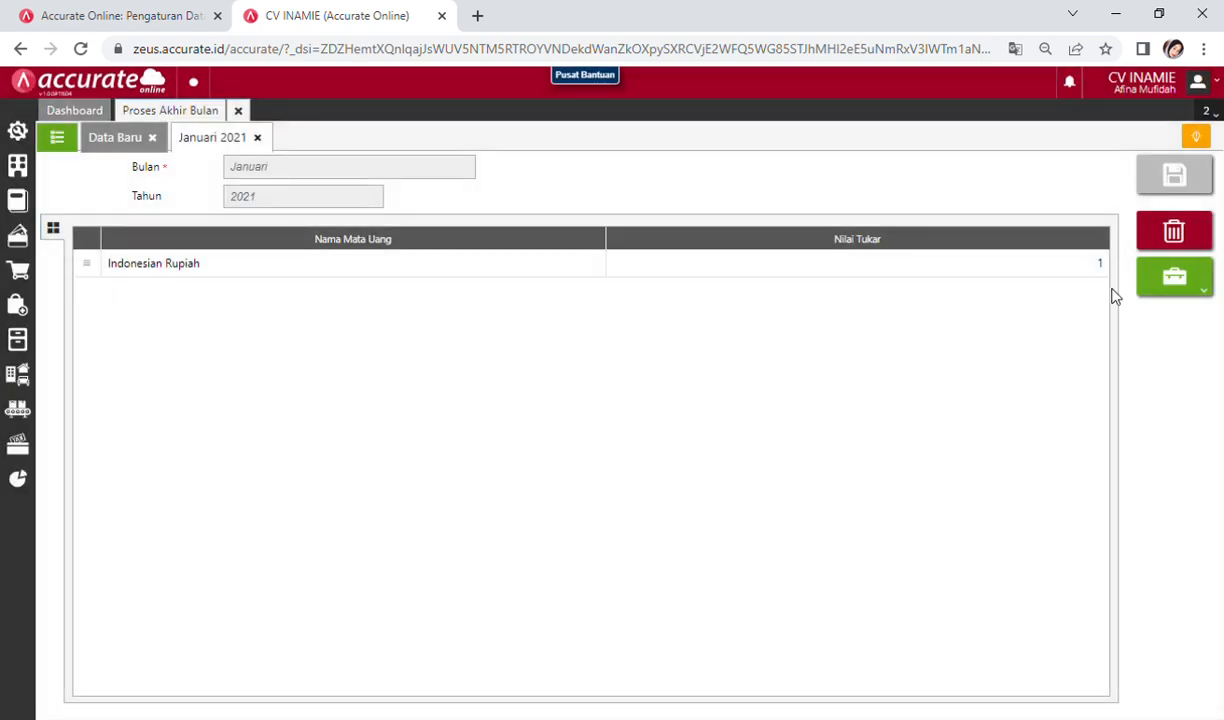
pyautogui.click(1180, 290)
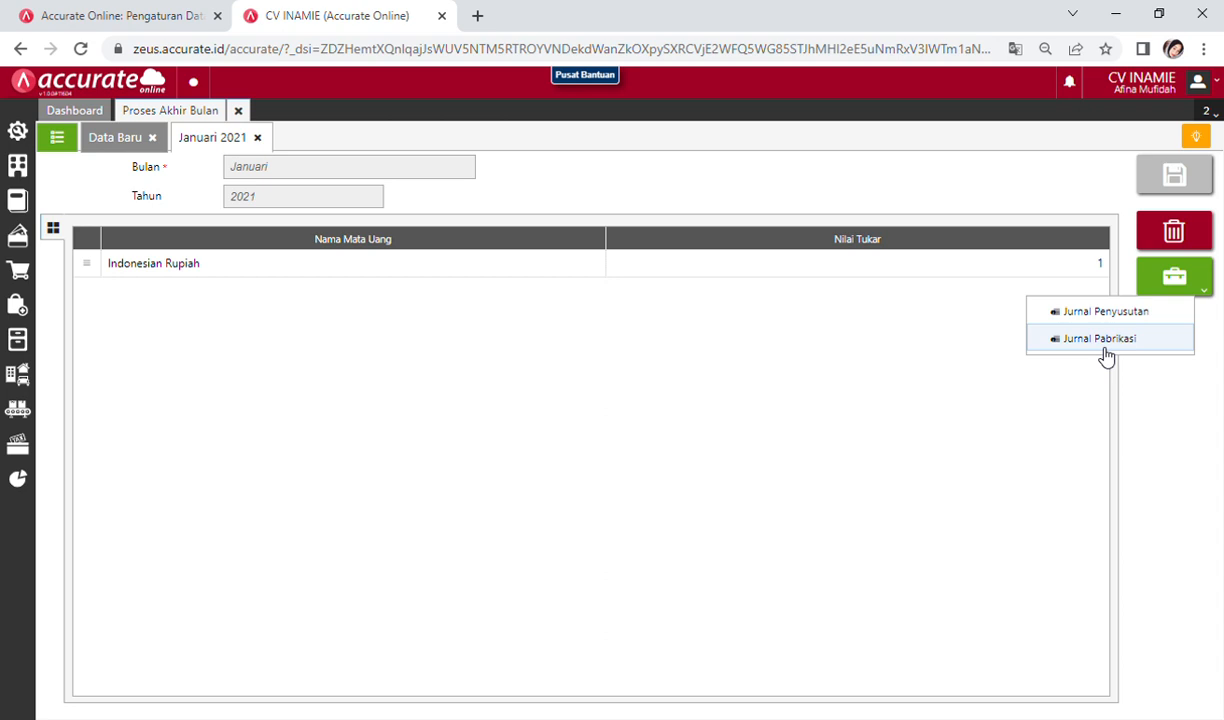
pyautogui.click(1105, 340)
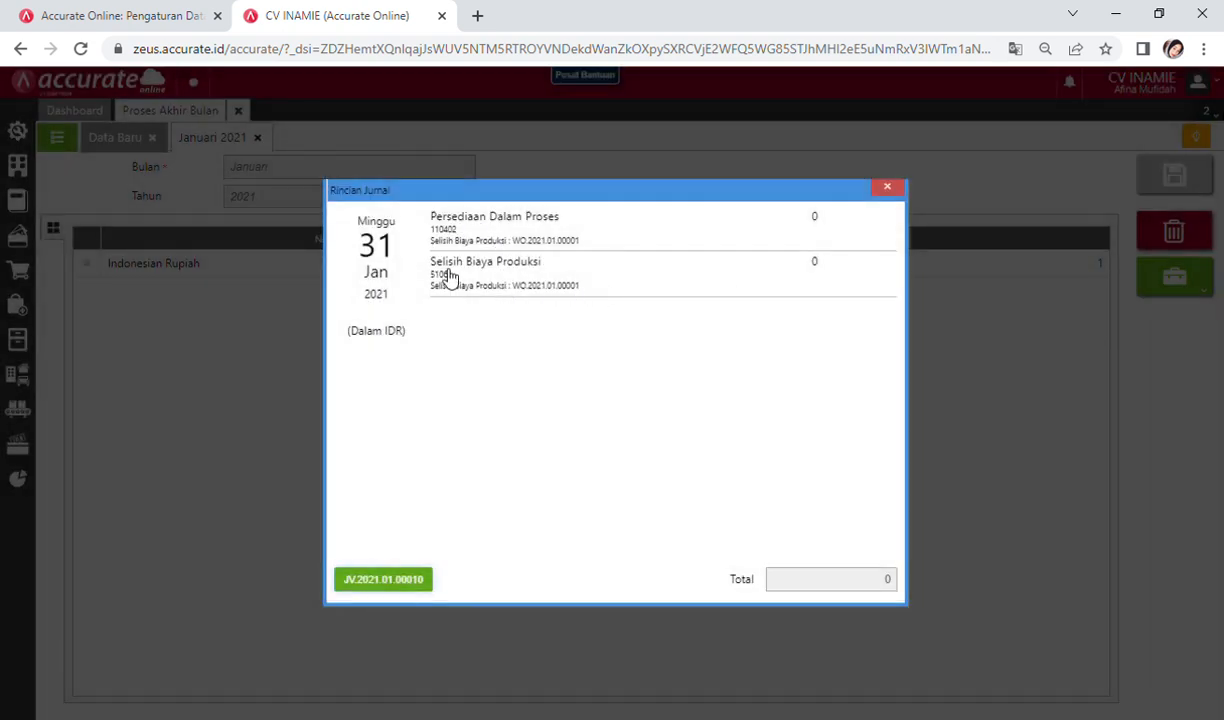
pyautogui.click(899, 189)
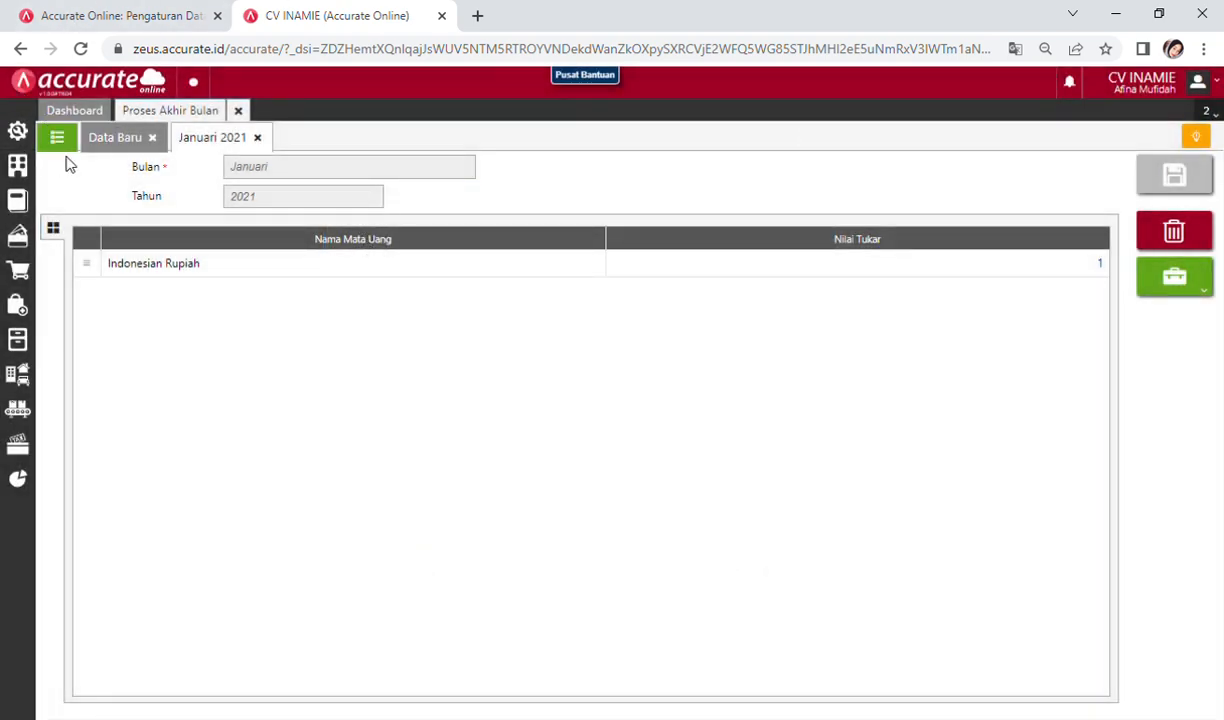
# Step: Start a new sales invoice with PELANGGAN UMUM as the customer
pyautogui.click(239, 111)
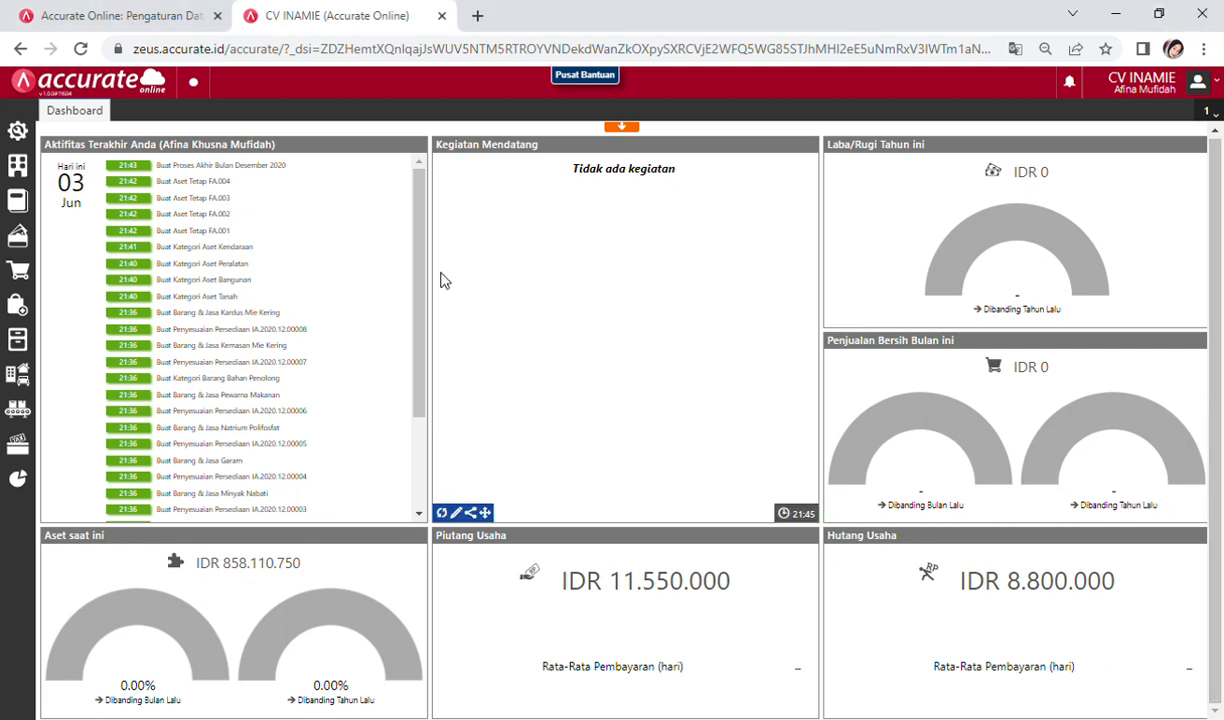
pyautogui.click(31, 284)
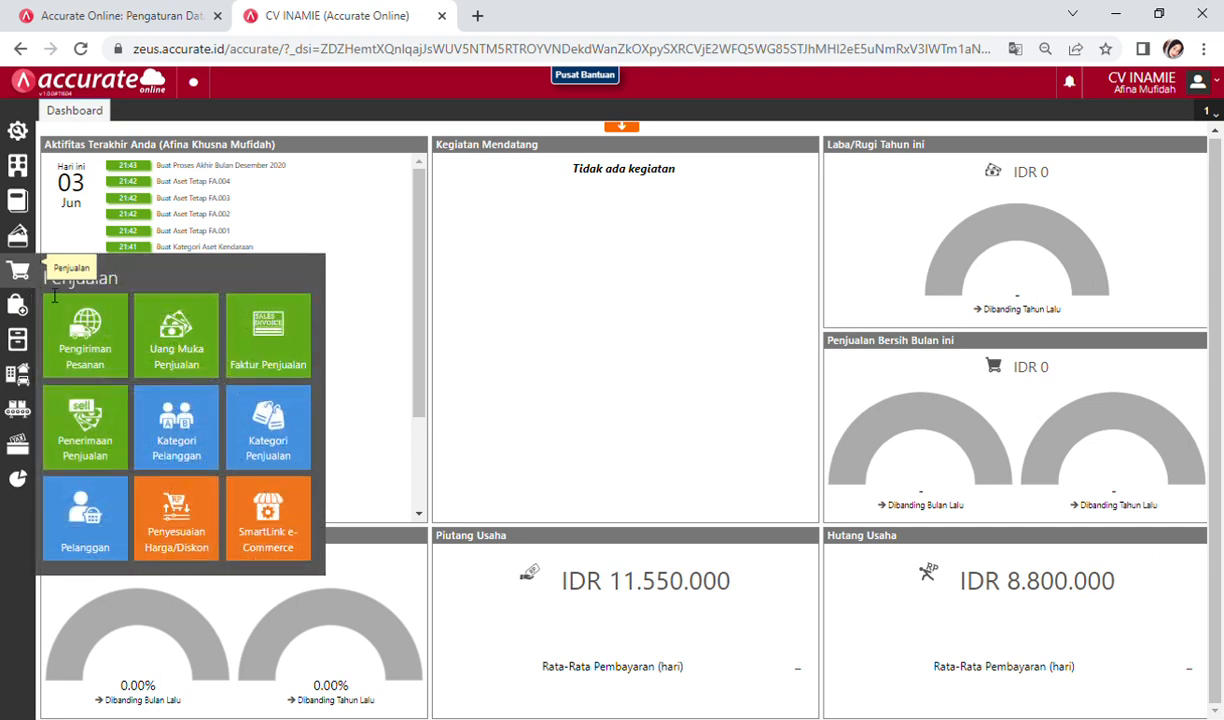
pyautogui.click(250, 345)
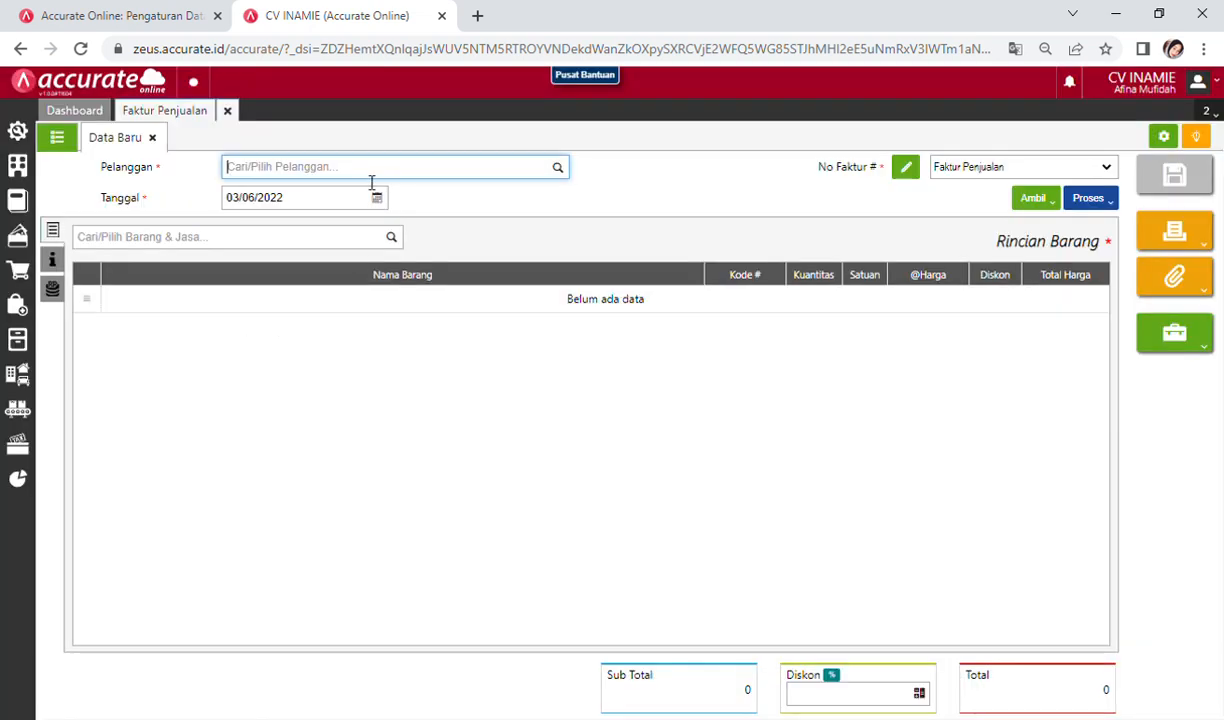
pyautogui.write('UMM')
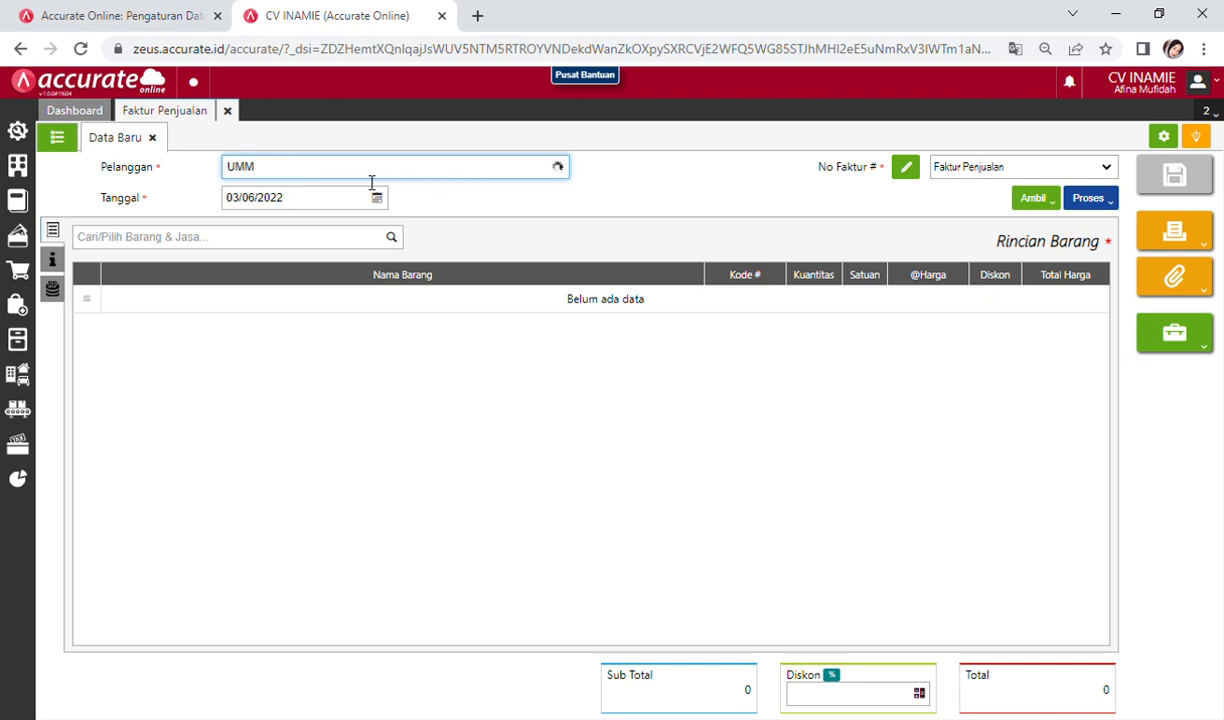
pyautogui.press('BackSpace')
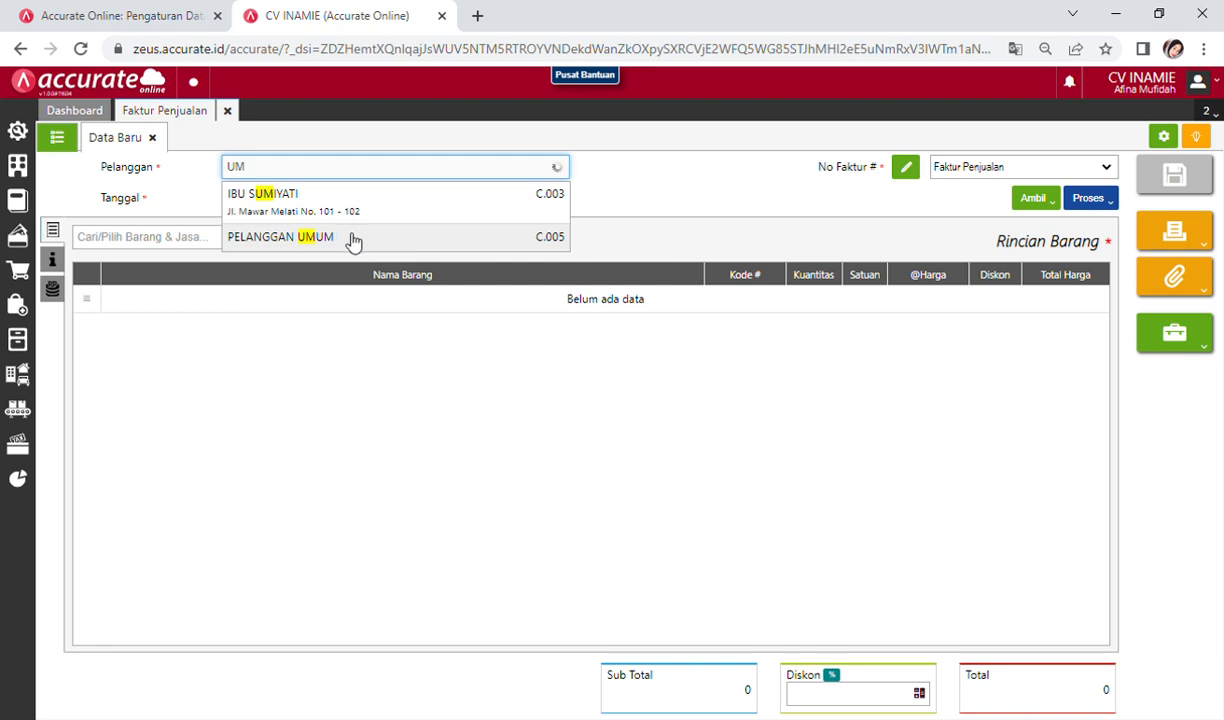
pyautogui.click(352, 241)
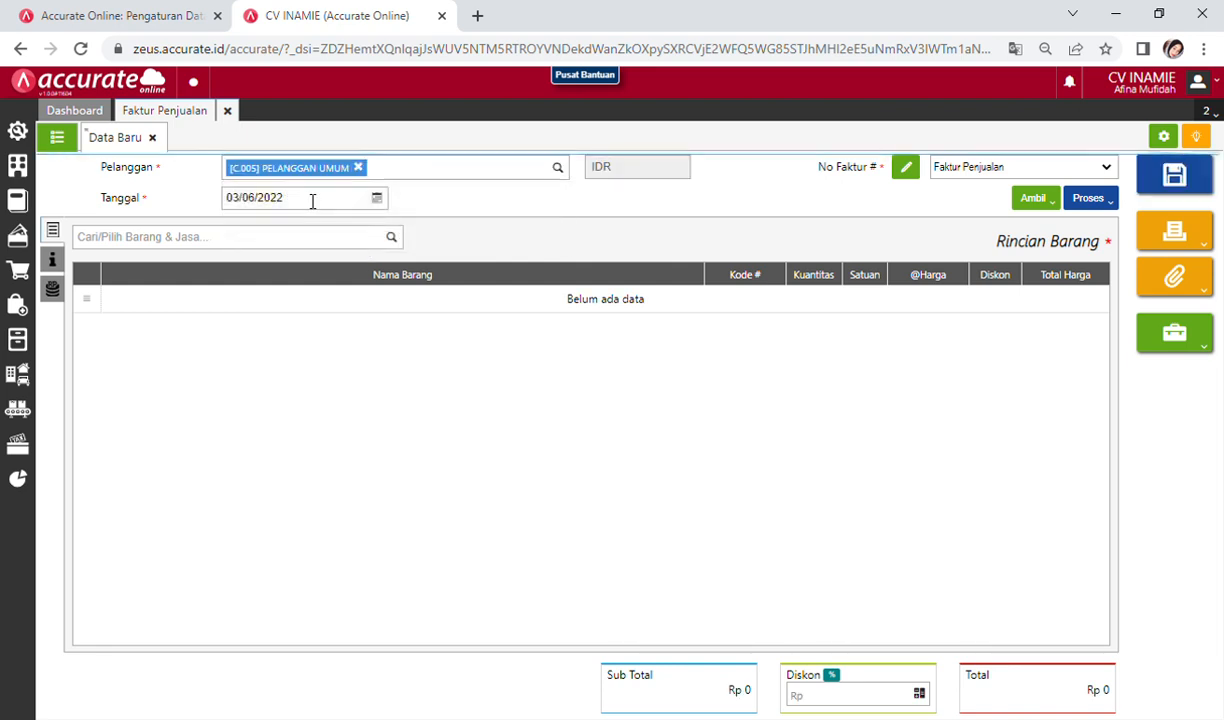
# Step: Begin changing the invoice date to 31/01/2021
pyautogui.click(377, 200)
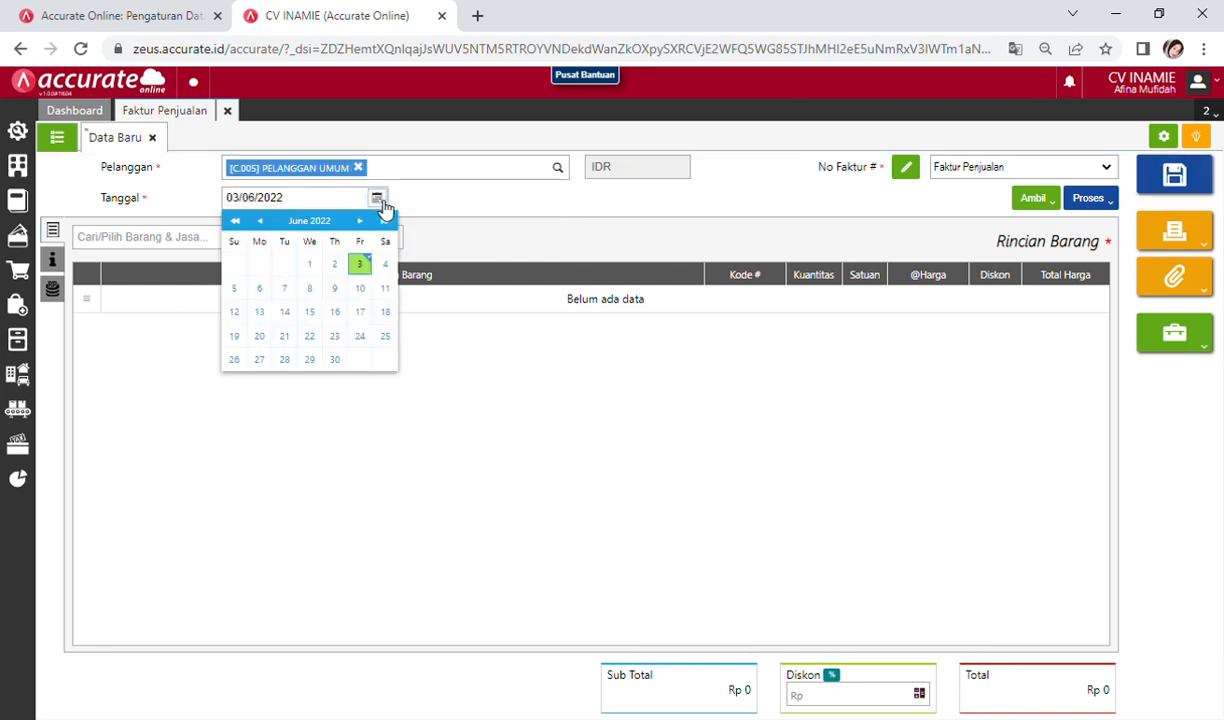
pyautogui.click(305, 200)
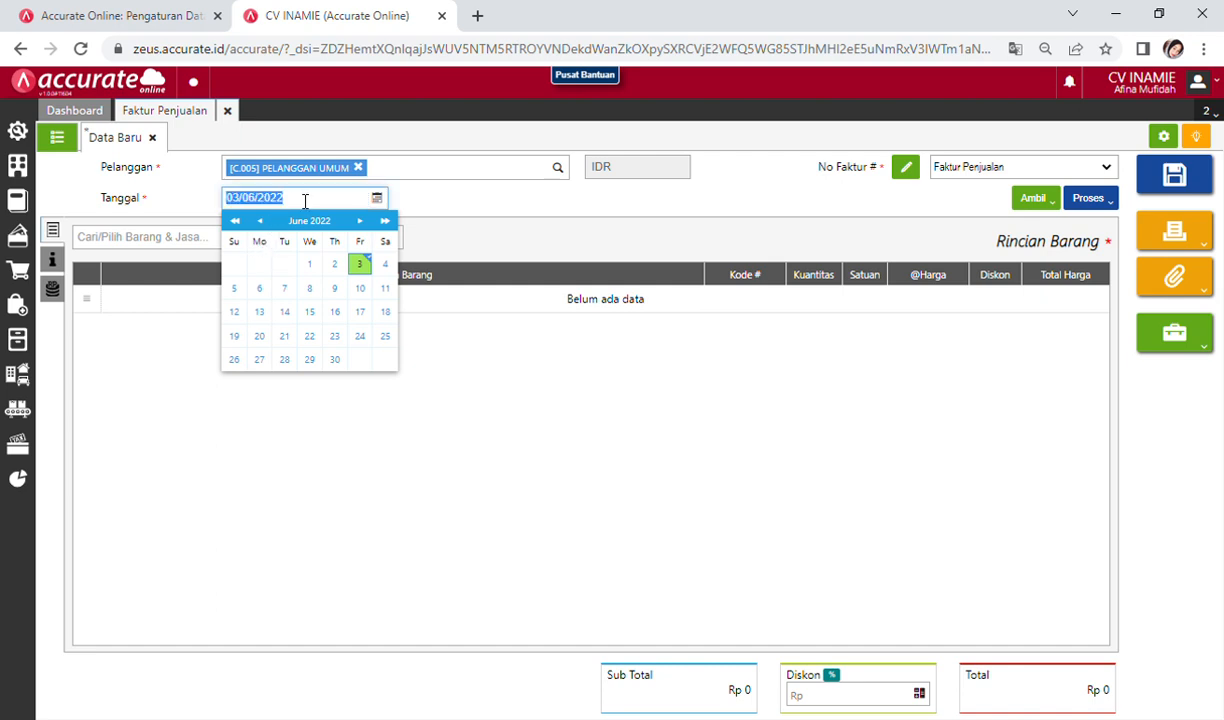
pyautogui.write('3')
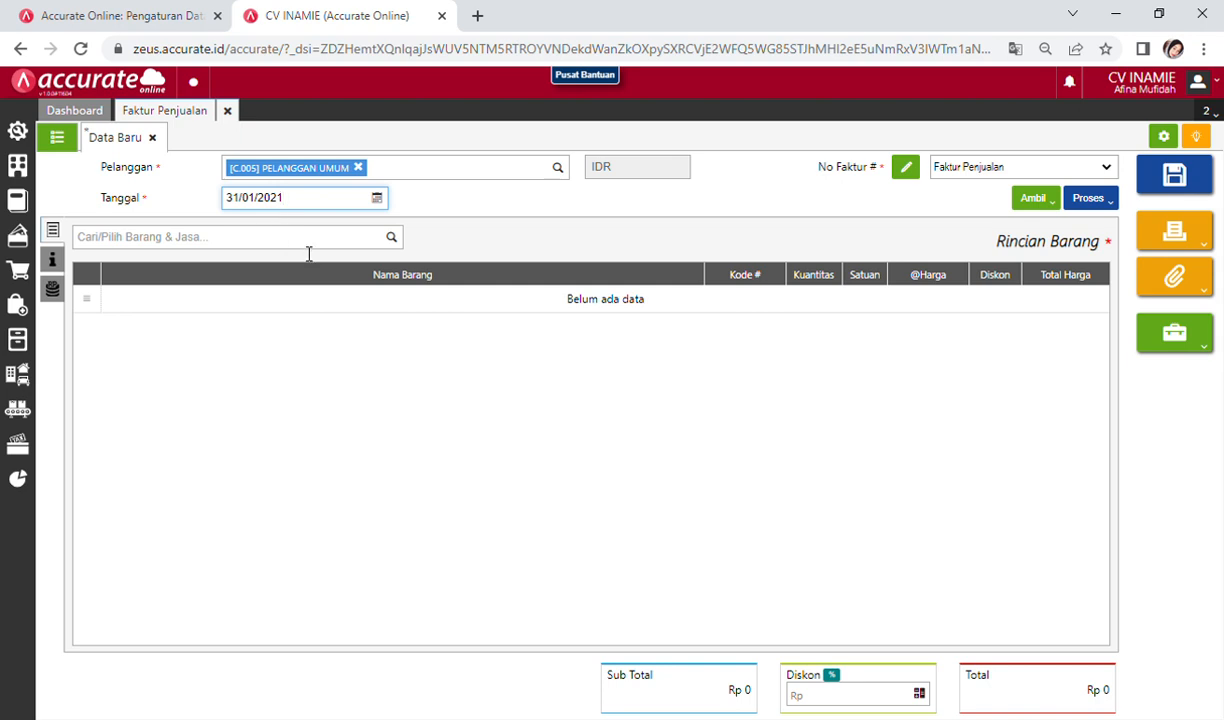
# Step: Add INAMIE Mie Kering to the invoice: 5 DUS at 132.000, line total 660.000
pyautogui.click(307, 241)
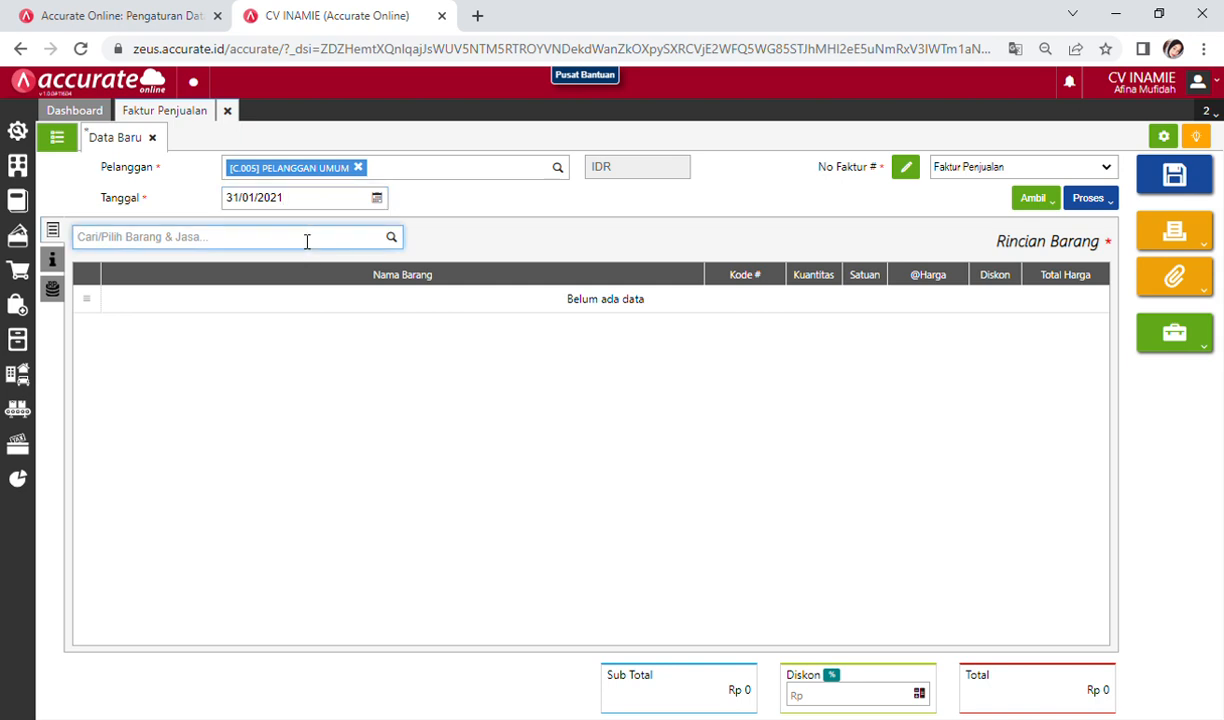
pyautogui.write('(')
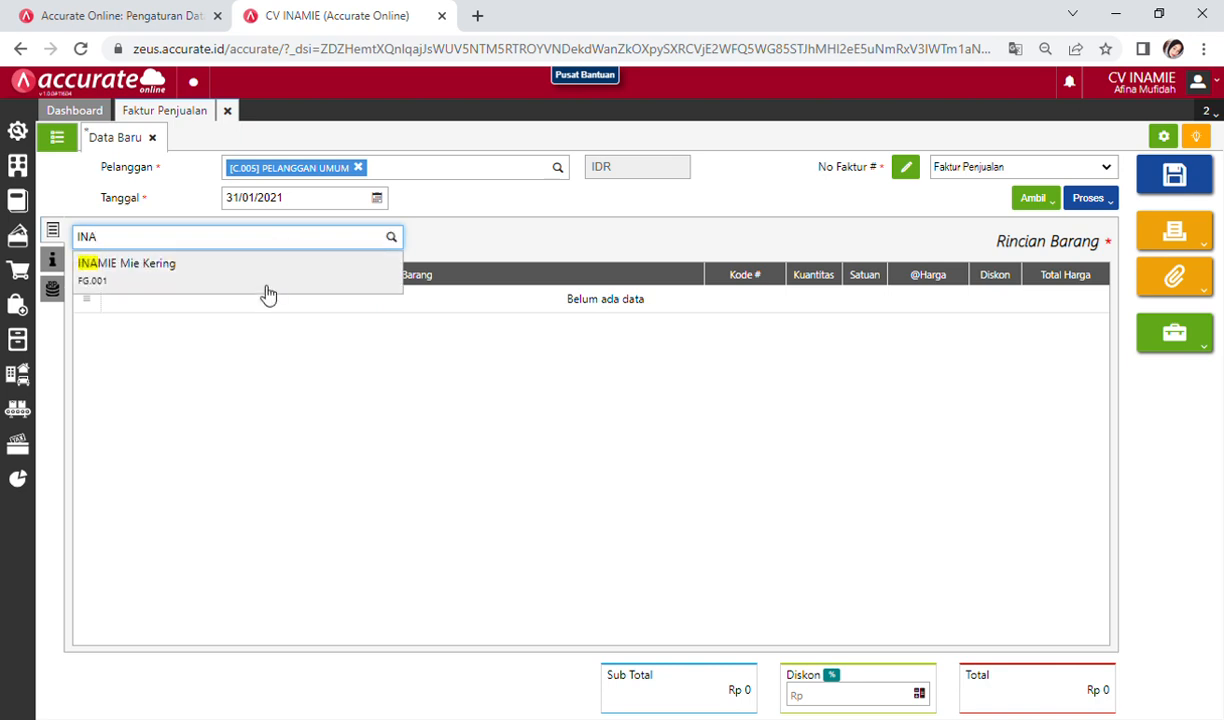
pyautogui.click(262, 280)
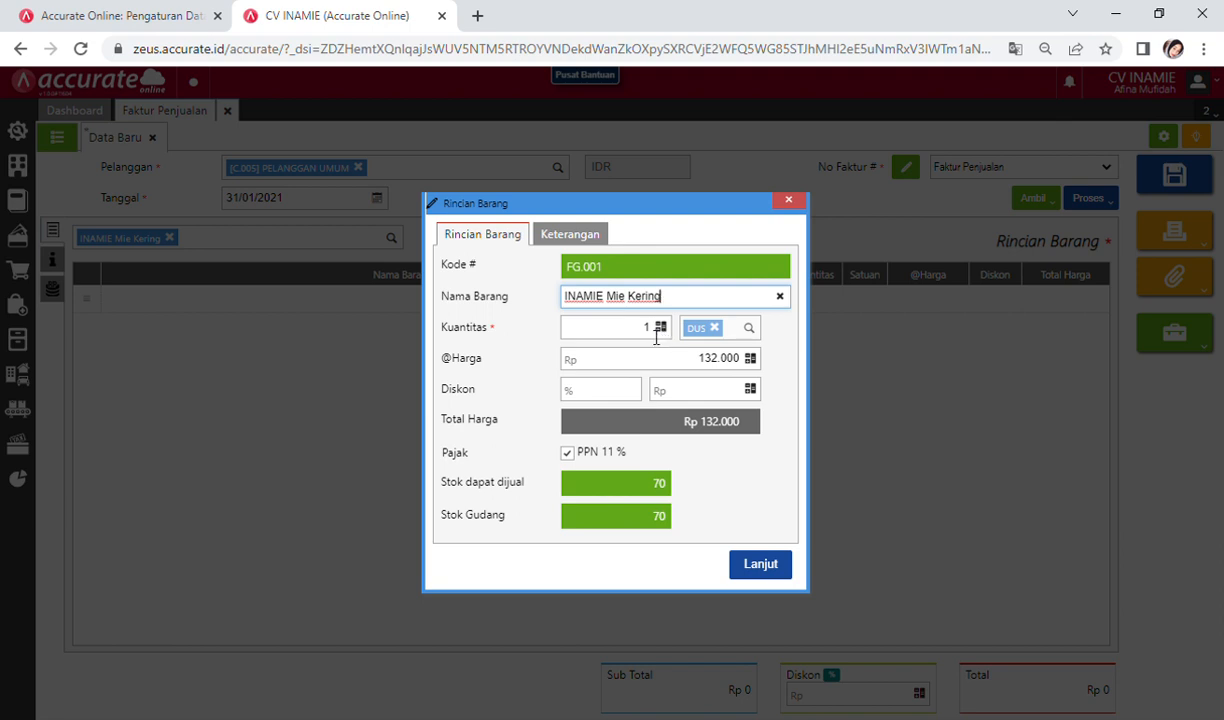
pyautogui.click(656, 338)
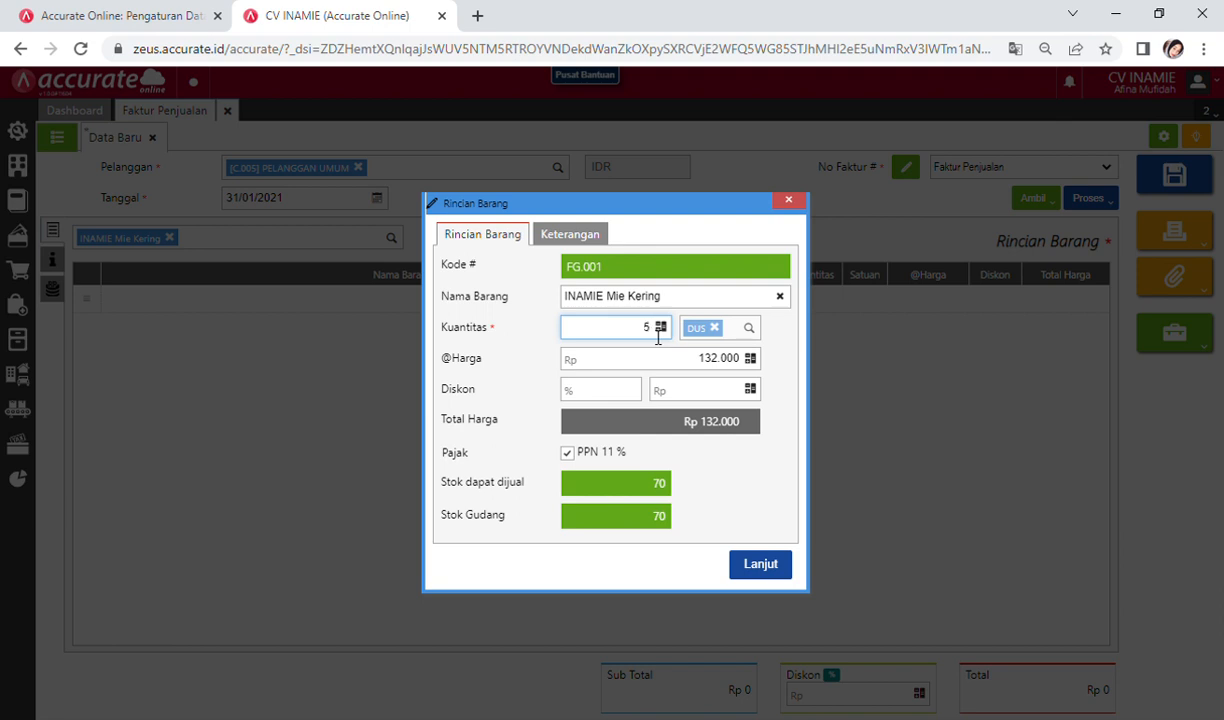
pyautogui.click(688, 424)
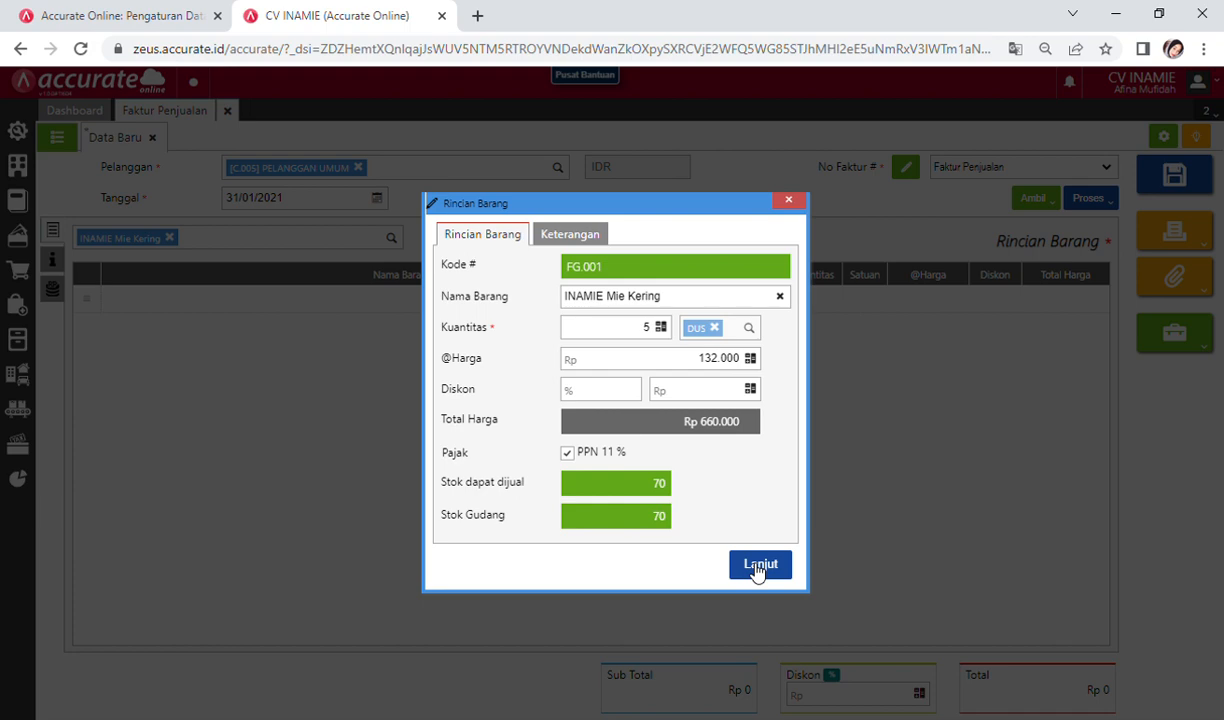
pyautogui.click(758, 566)
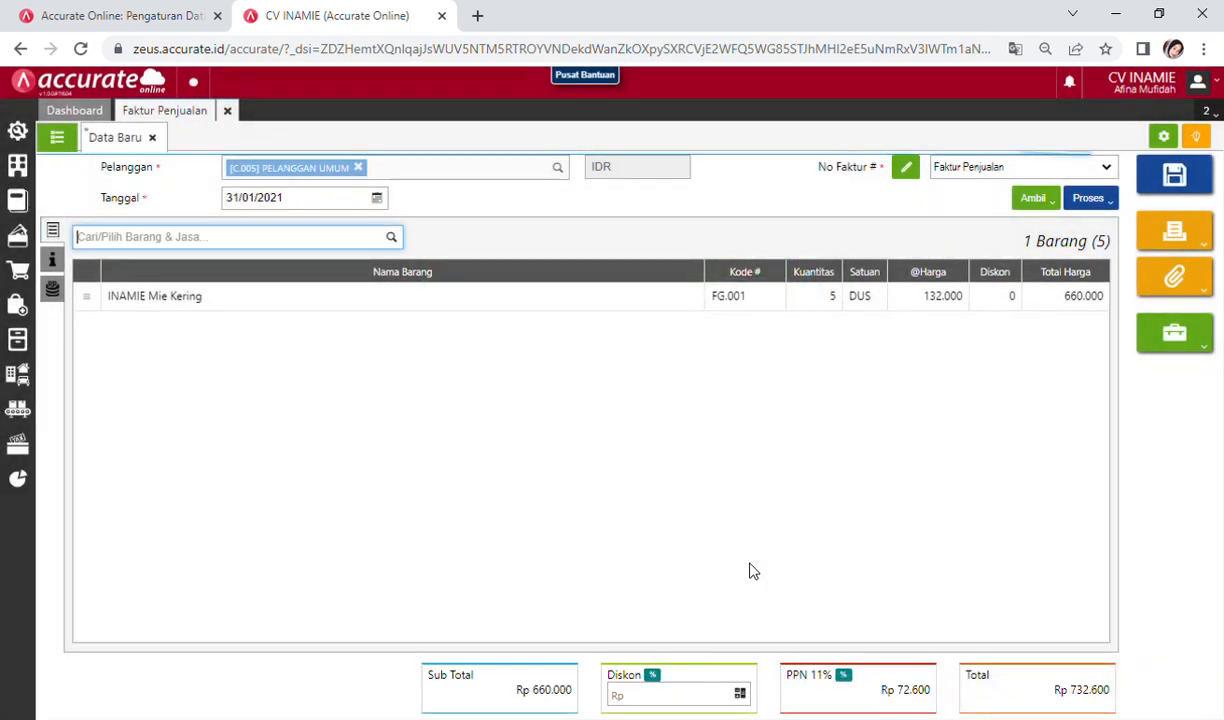
pyautogui.click(651, 676)
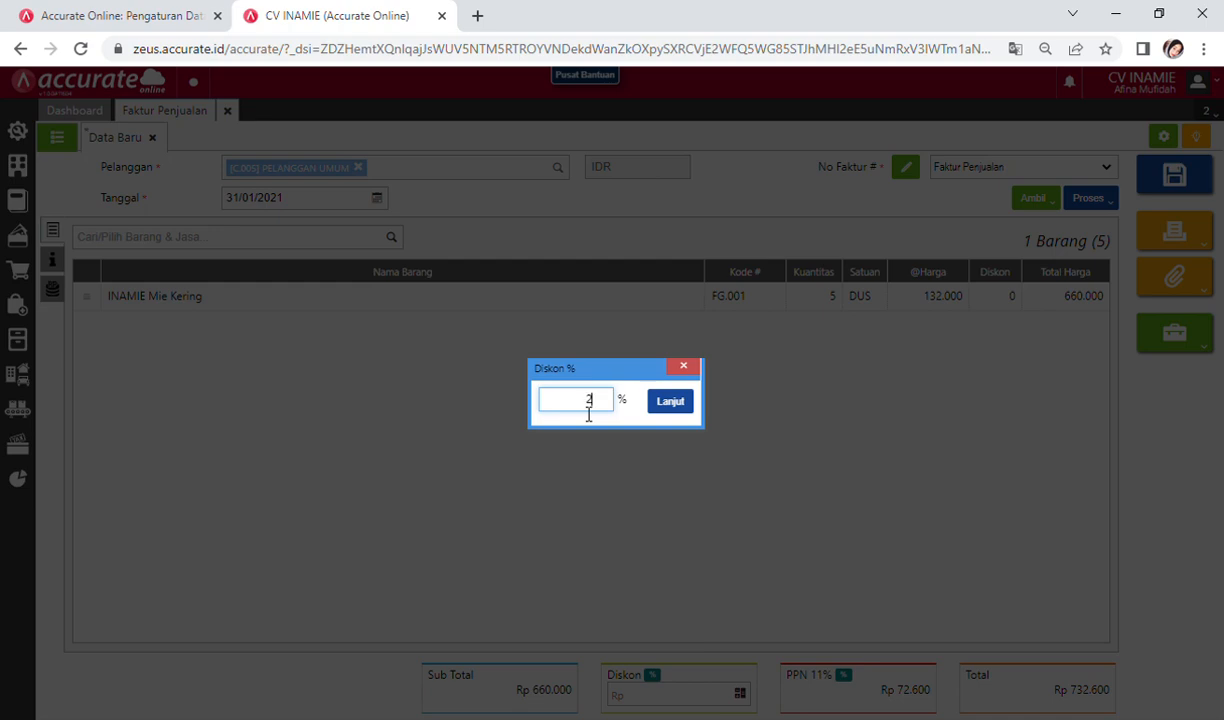
# Step: Apply a 2% discount (13.200) and the 10% VAT rate, bringing the invoice to Rp 711.480
pyautogui.click(683, 402)
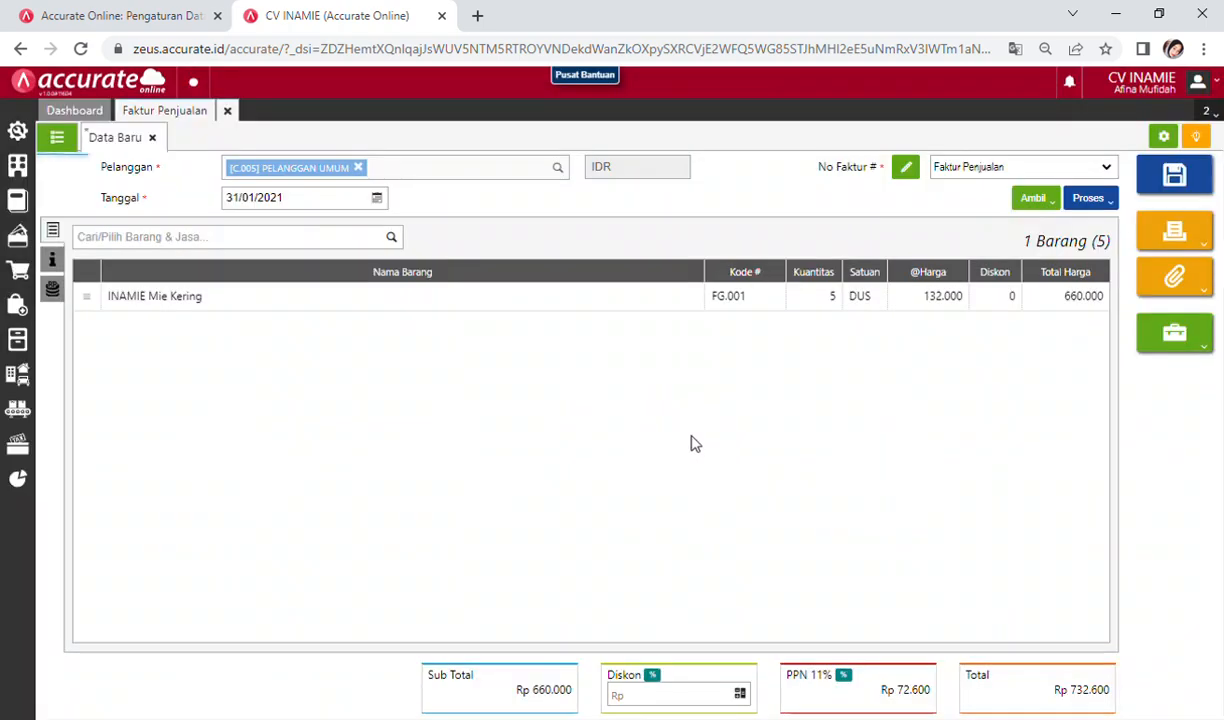
pyautogui.click(844, 676)
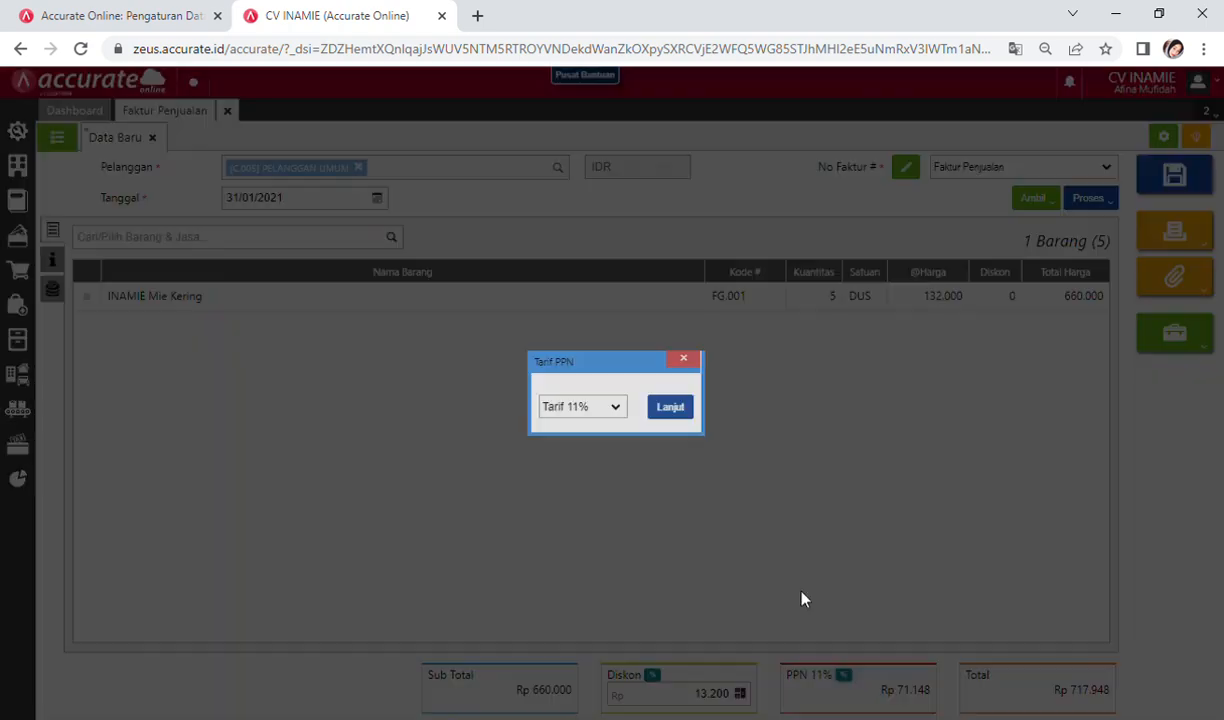
pyautogui.click(620, 404)
pyautogui.click(617, 417)
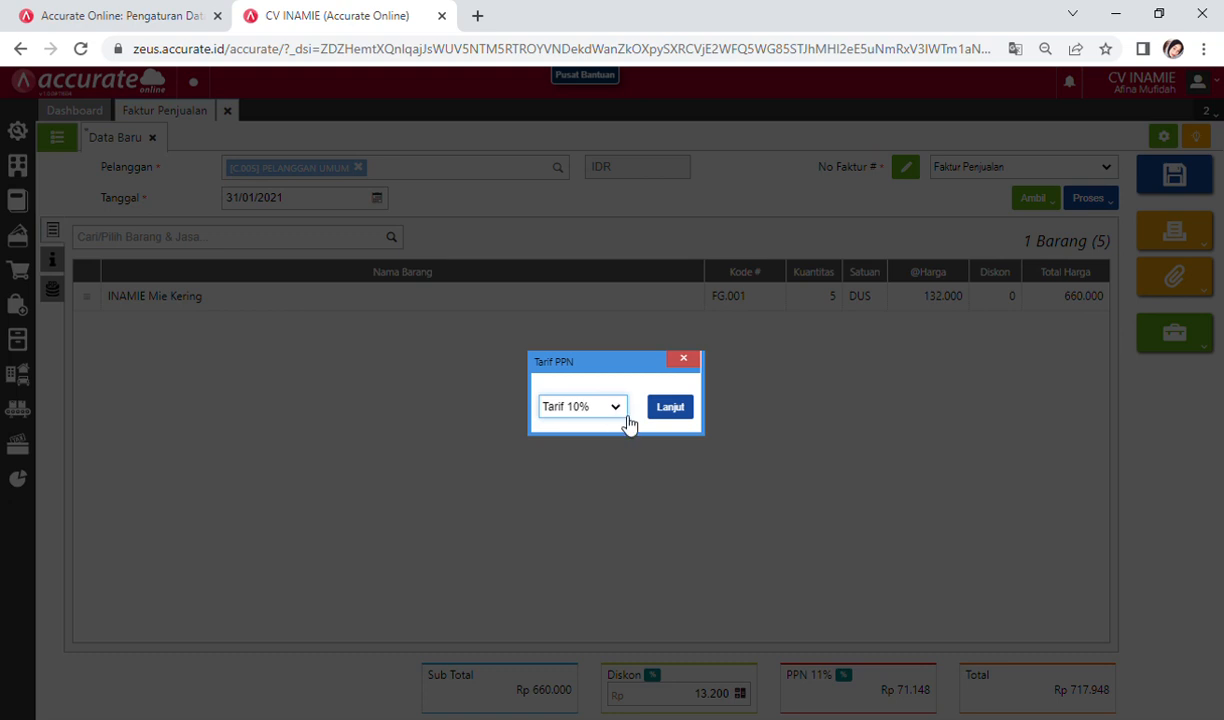
pyautogui.click(670, 410)
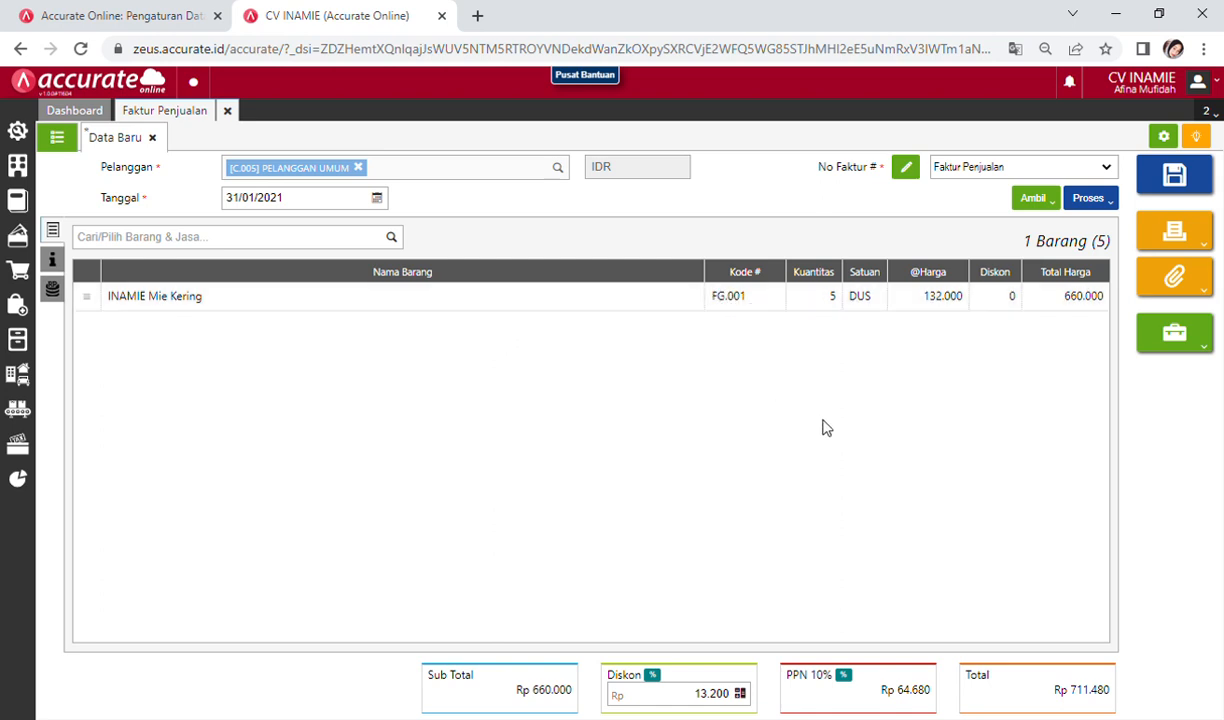
pyautogui.click(1098, 200)
# Step: Save the invoice and start its payment into the Kas account, dated 31/01/2021
pyautogui.click(1088, 236)
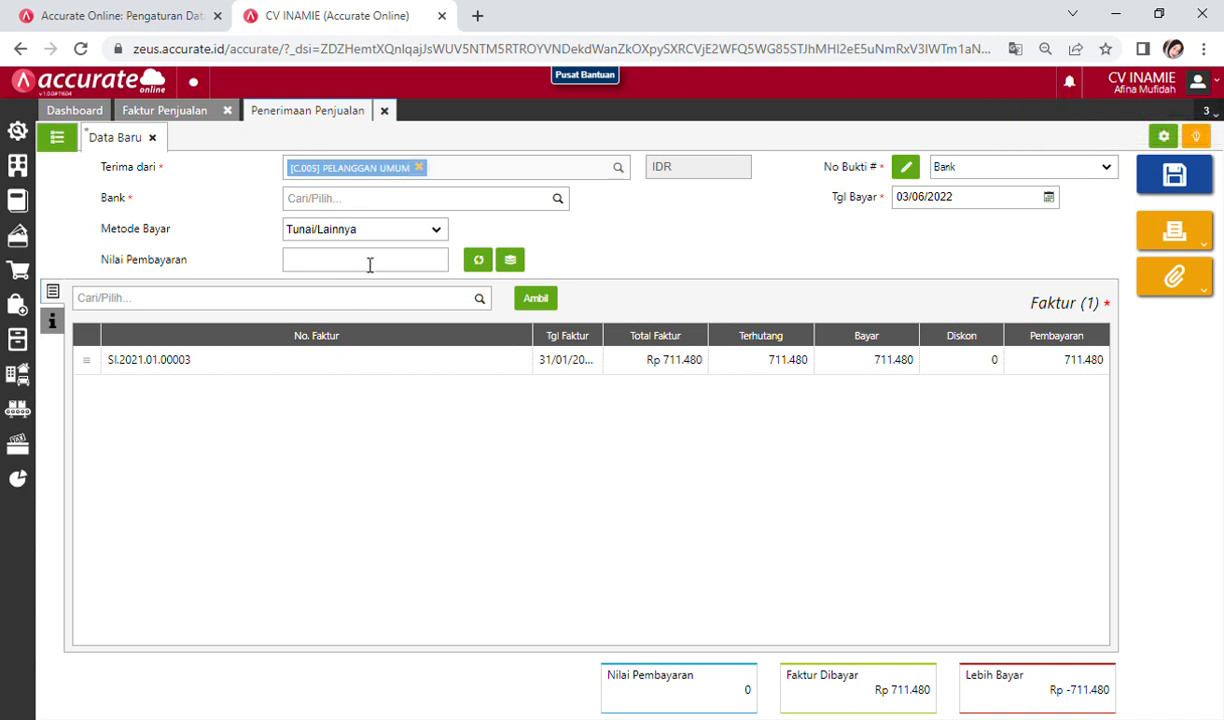
pyautogui.click(326, 206)
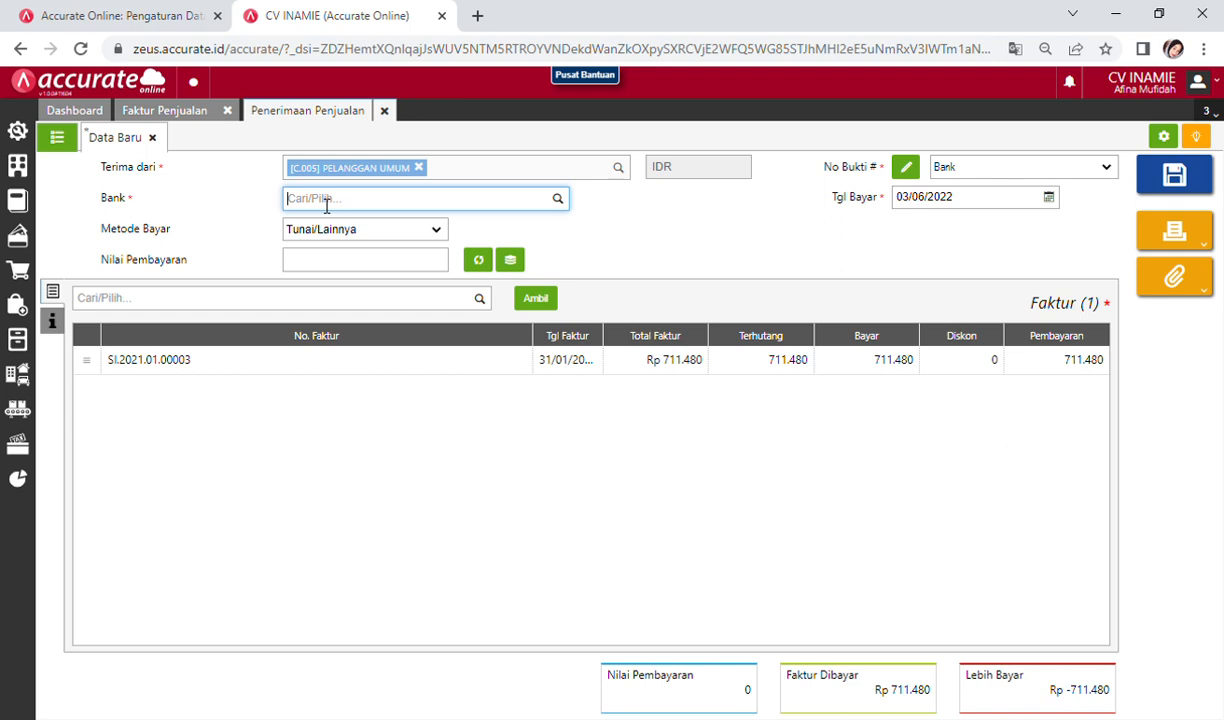
pyautogui.write('kas')
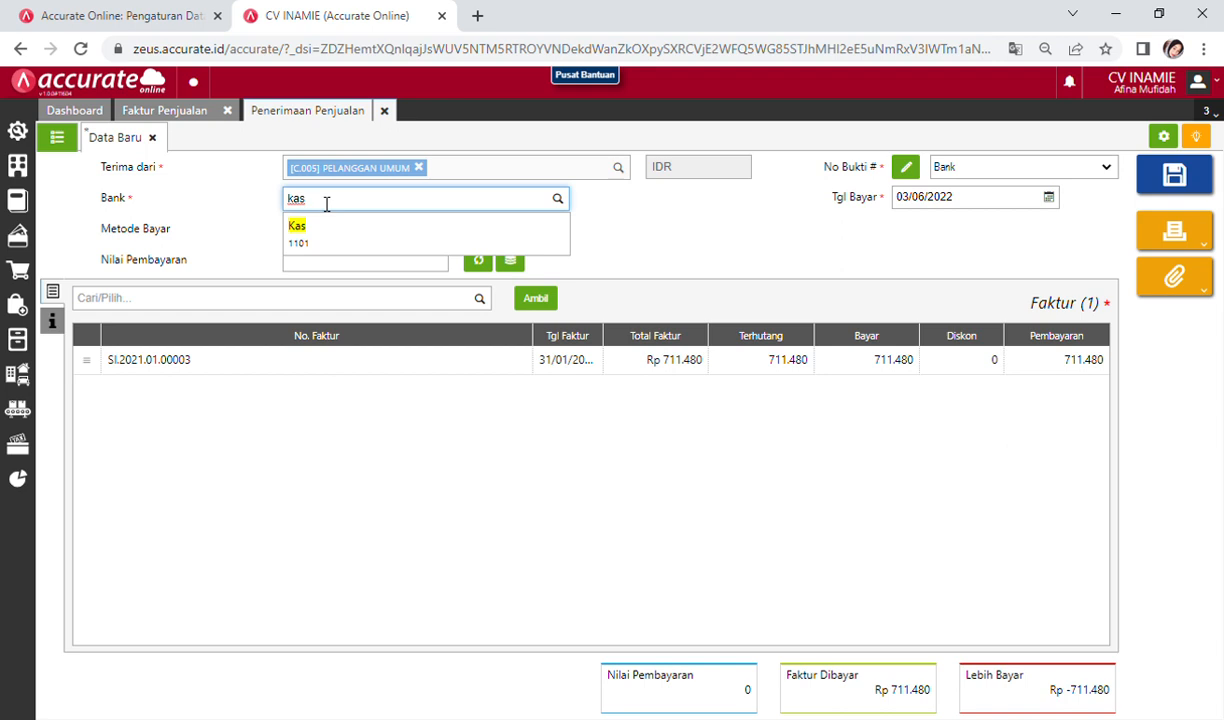
pyautogui.click(309, 244)
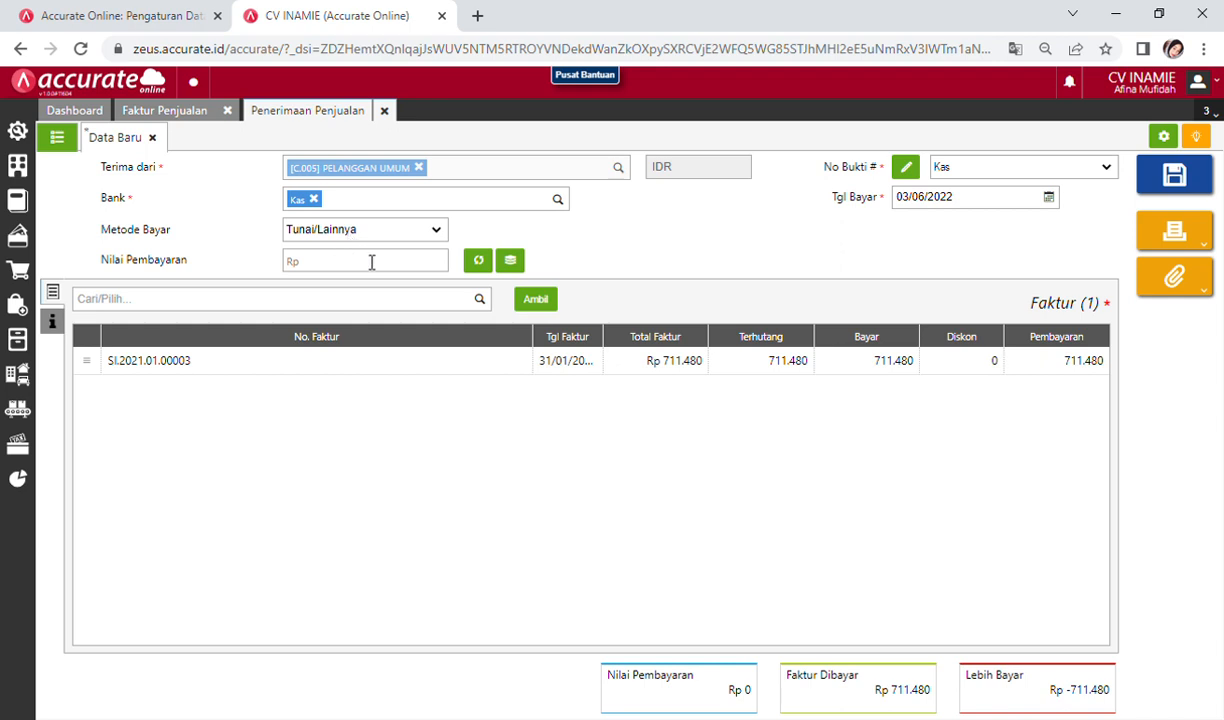
pyautogui.click(1020, 203)
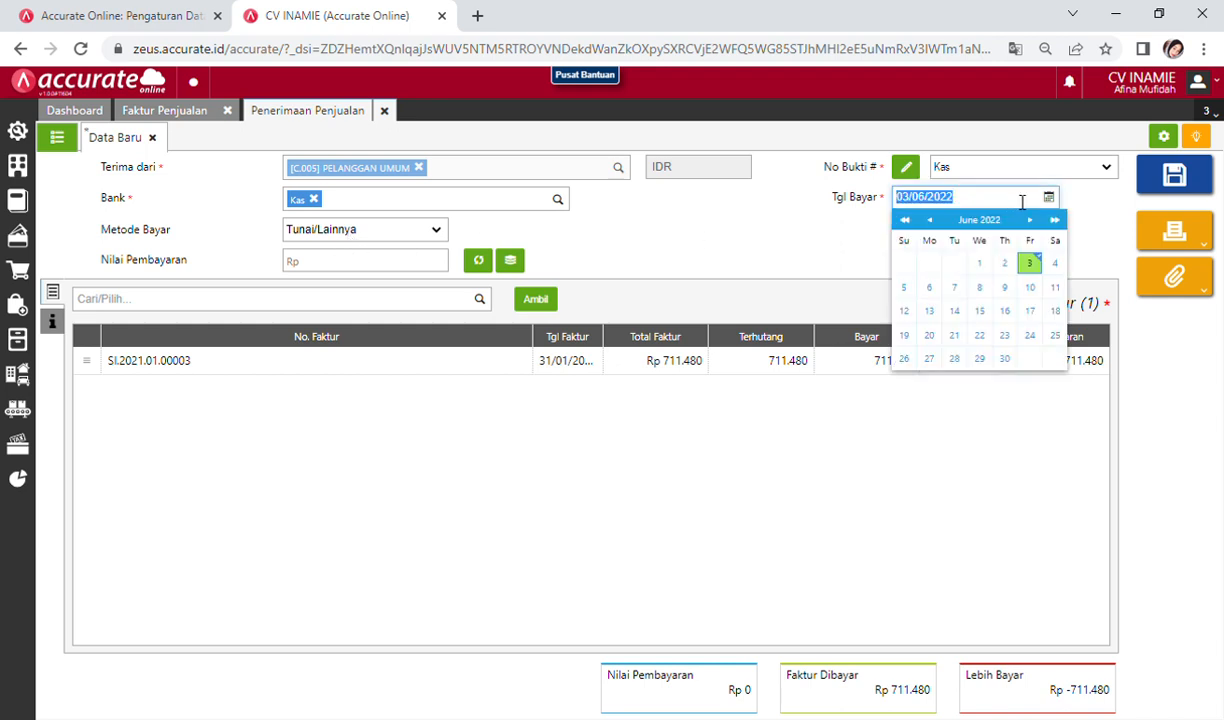
pyautogui.write('31/01/2021')
pyautogui.click(792, 465)
# Step: Fill the 711.480 payment amount, save the sales receipt and close it
pyautogui.click(479, 261)
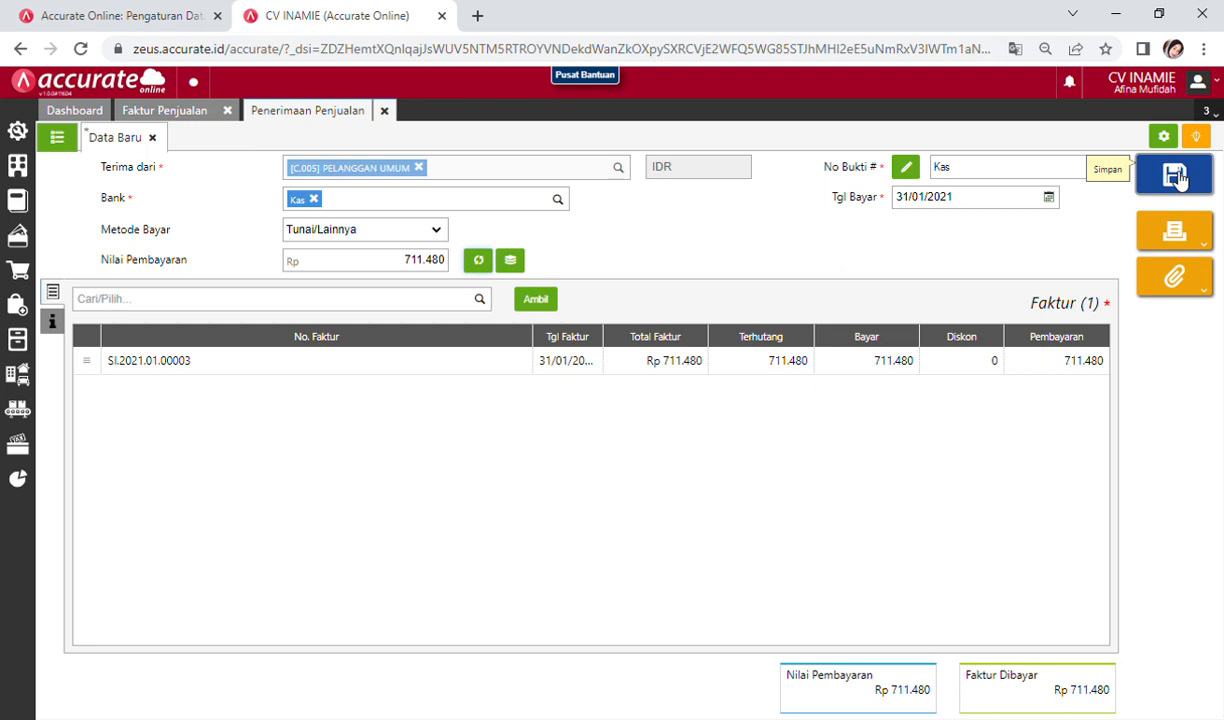
pyautogui.click(1178, 176)
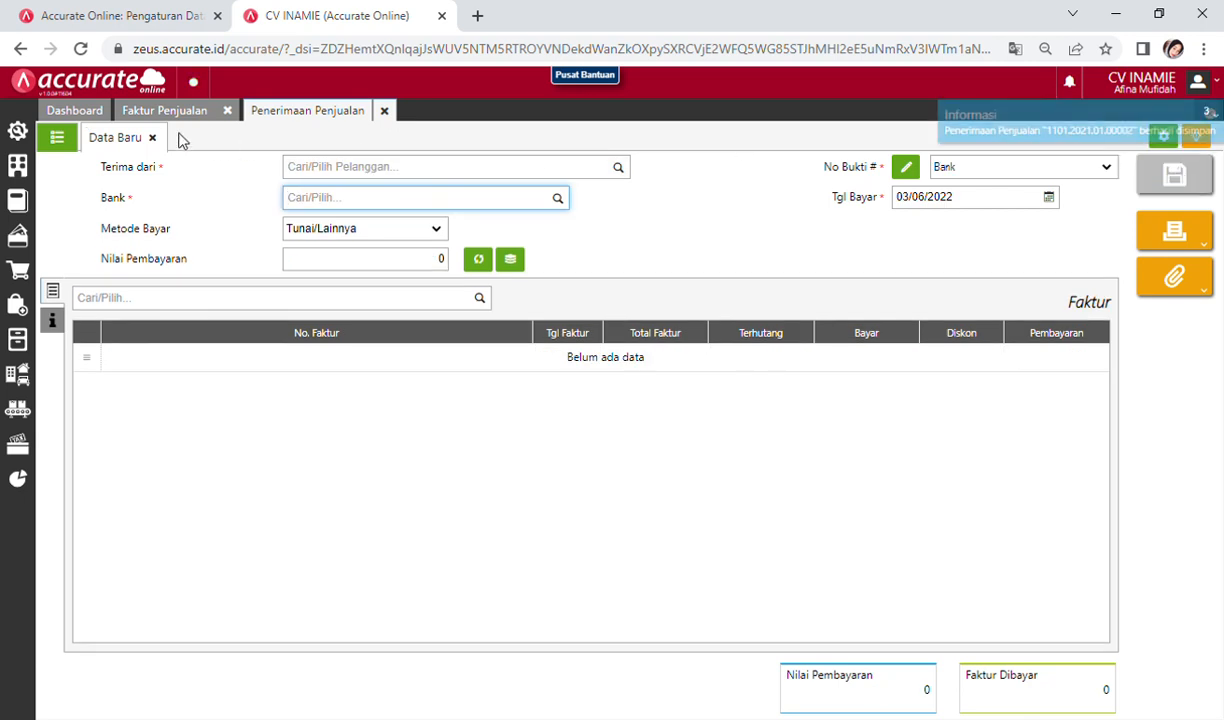
pyautogui.click(384, 112)
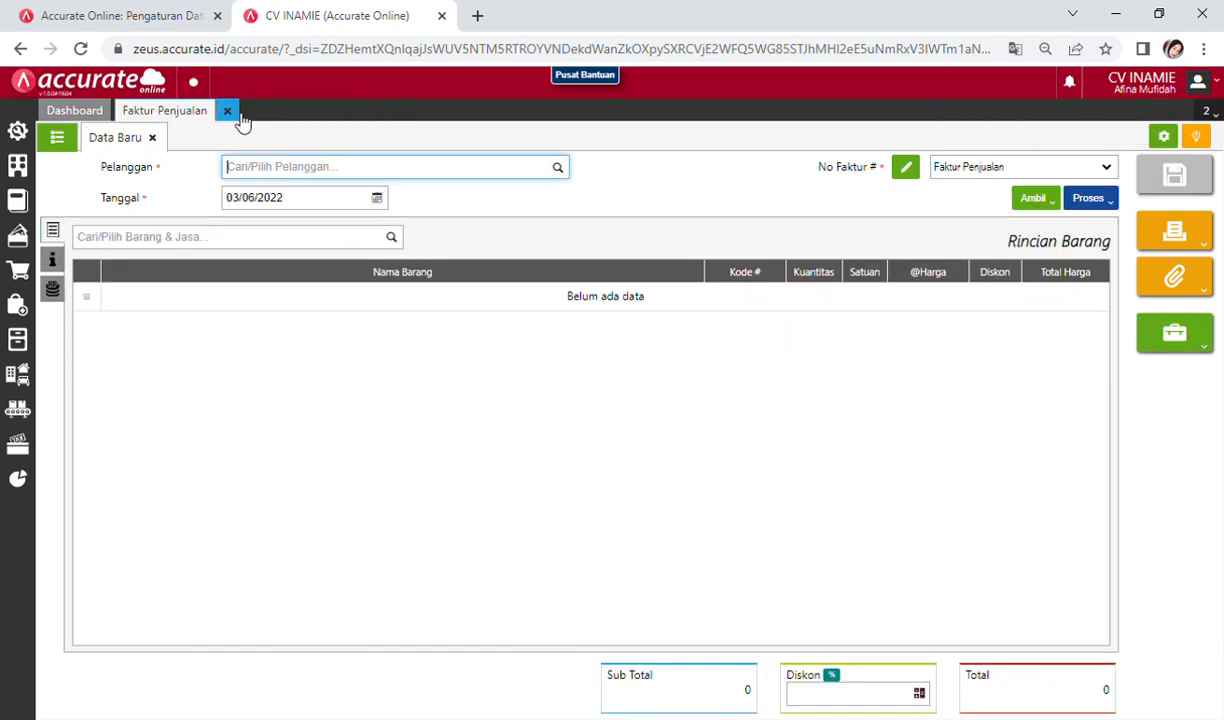
# Step: Close the invoice form and open the standard Laba/Rugi report from the reports list
pyautogui.click(238, 116)
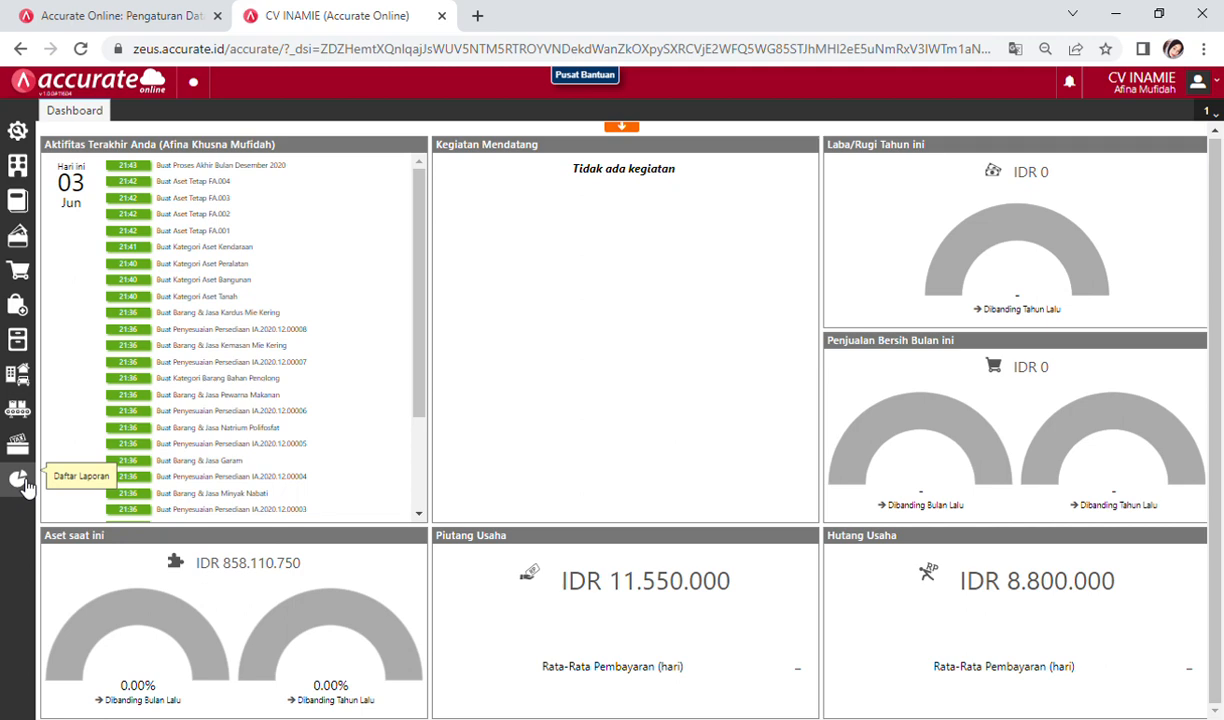
pyautogui.click(22, 482)
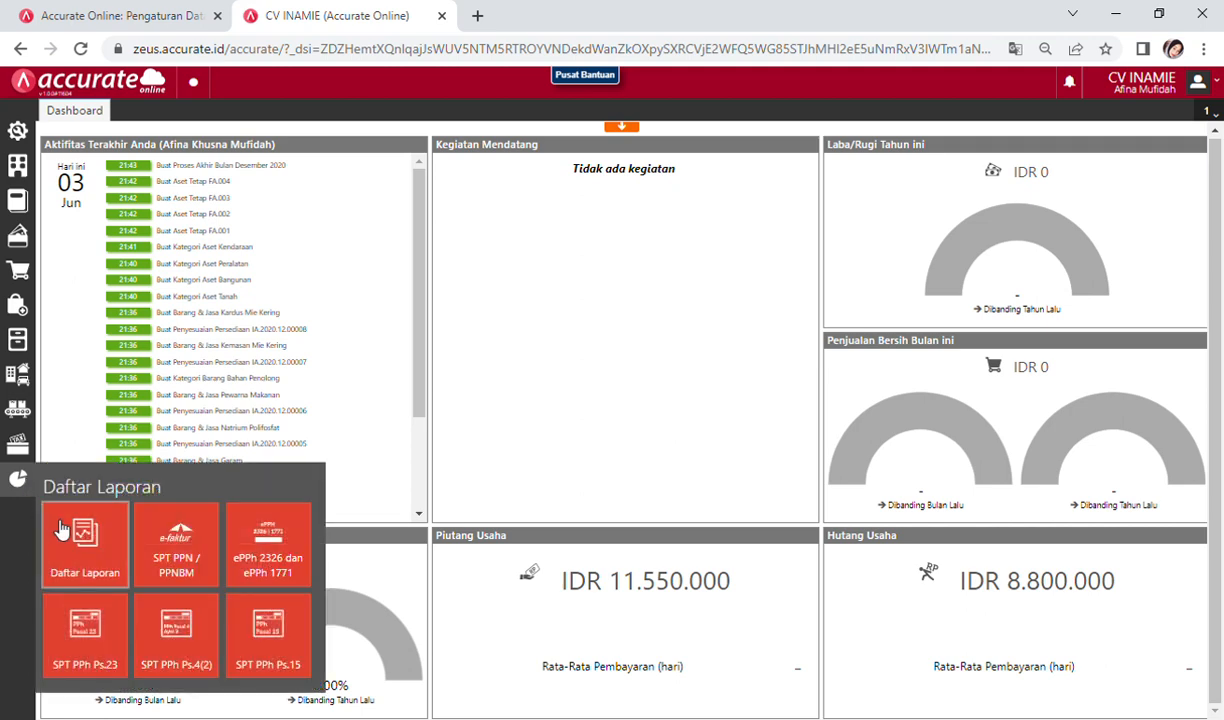
pyautogui.click(55, 528)
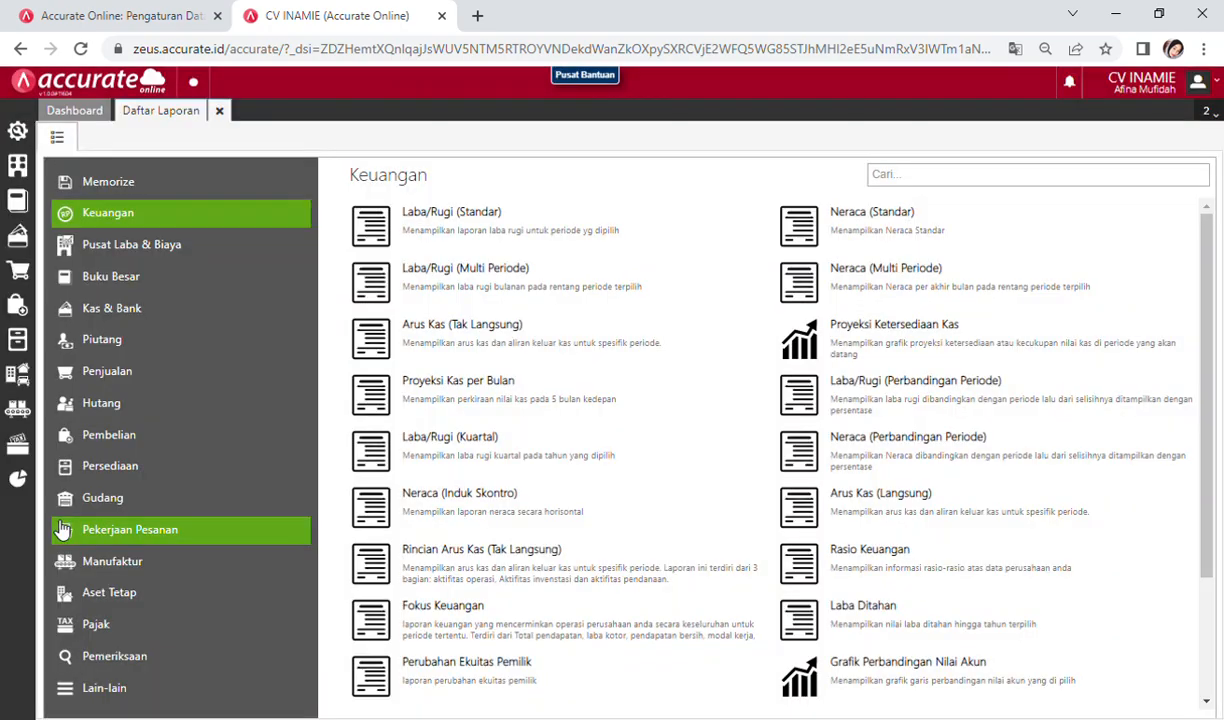
pyautogui.click(500, 227)
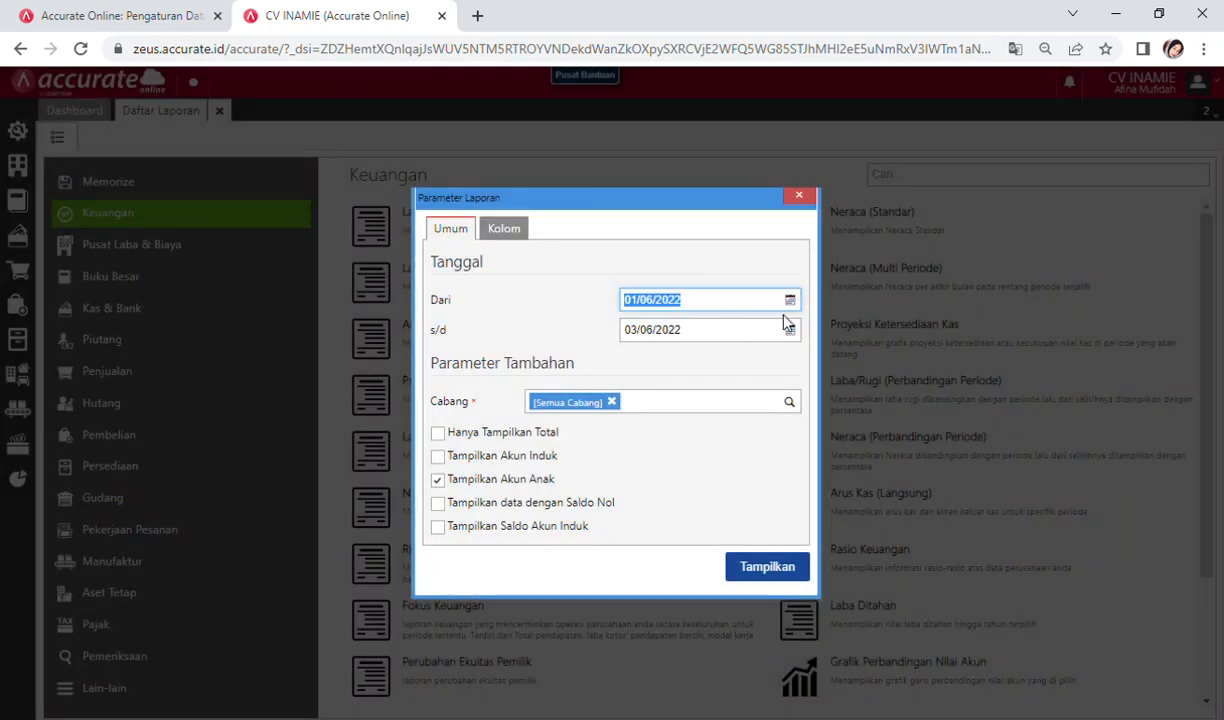
# Step: Enter the report period from 01/01/2021 to 31/01/2021
pyautogui.click(790, 300)
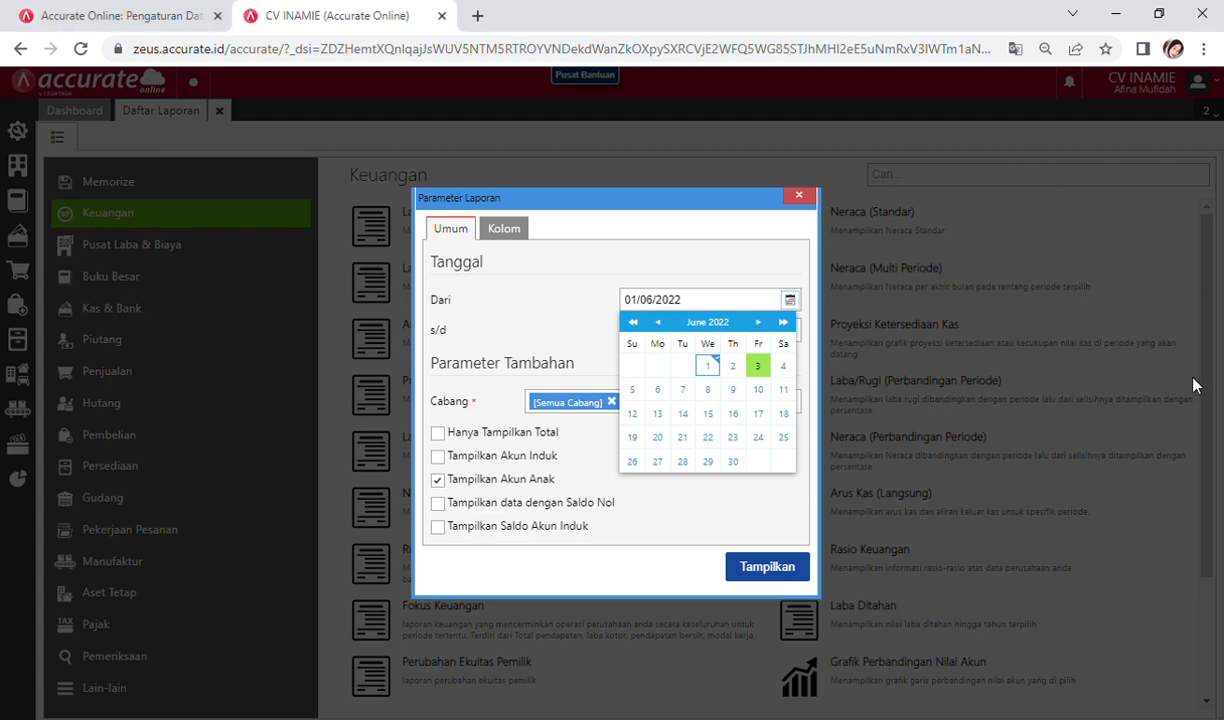
pyautogui.click(705, 309)
pyautogui.click(705, 310)
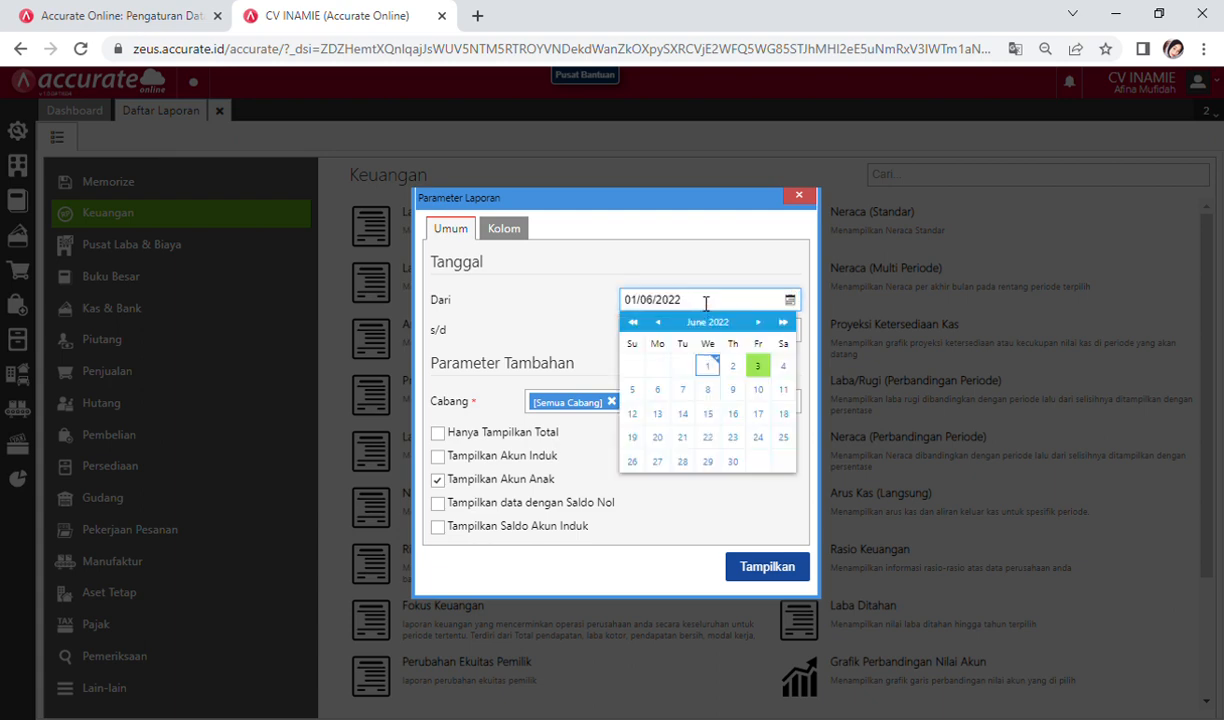
pyautogui.press('BackSpace')
pyautogui.press('BackSpace')
pyautogui.press('BackSpace')
pyautogui.press('BackSpace')
pyautogui.press('BackSpace')
pyautogui.write('1/')
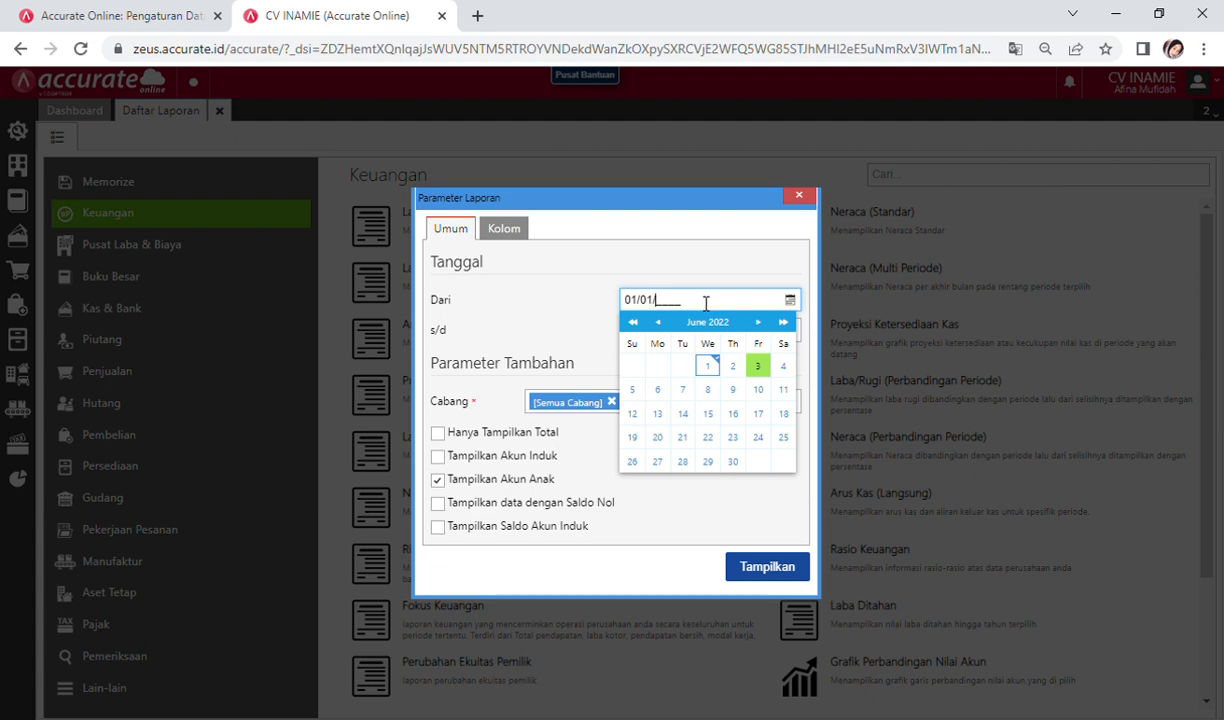
pyautogui.write('2021')
pyautogui.click(683, 273)
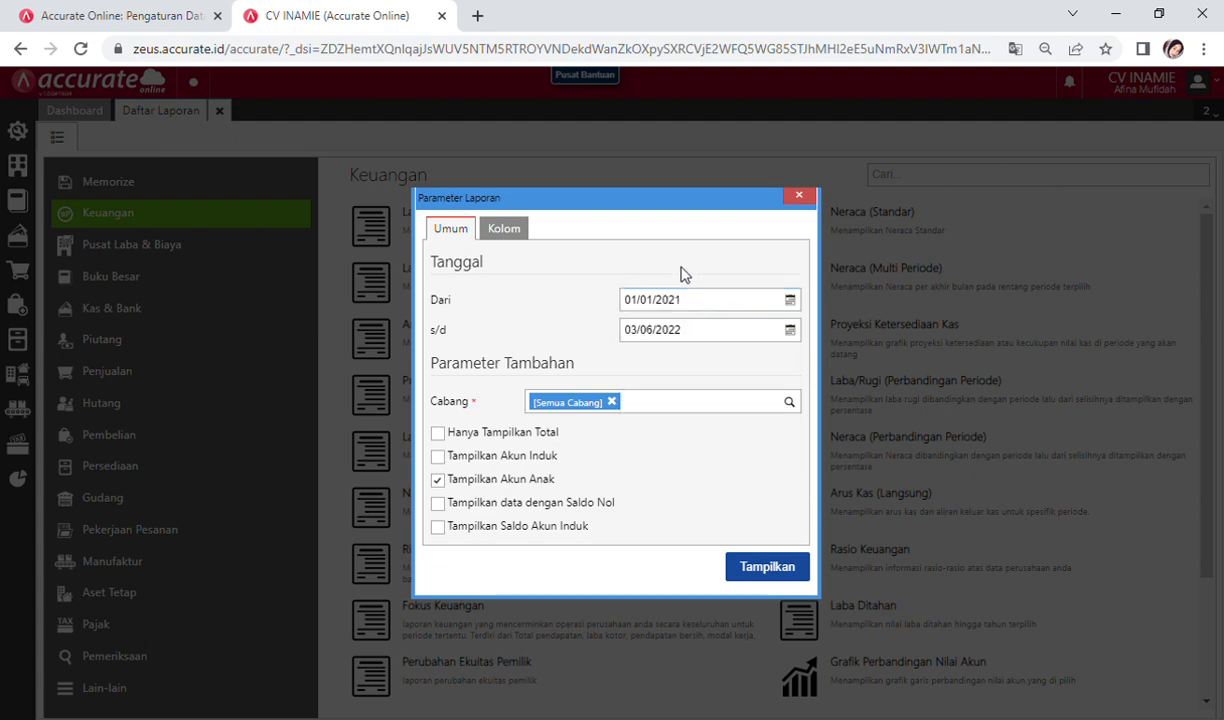
pyautogui.click(695, 329)
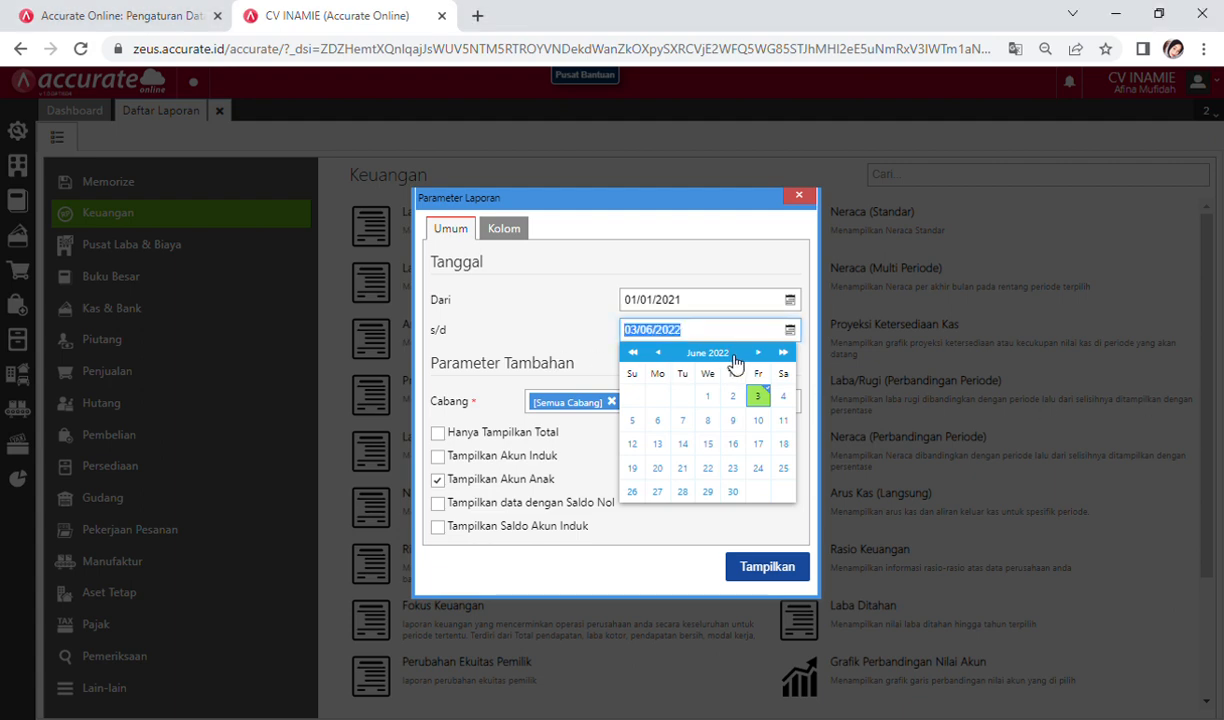
pyautogui.write('31/01/2021')
pyautogui.click(669, 532)
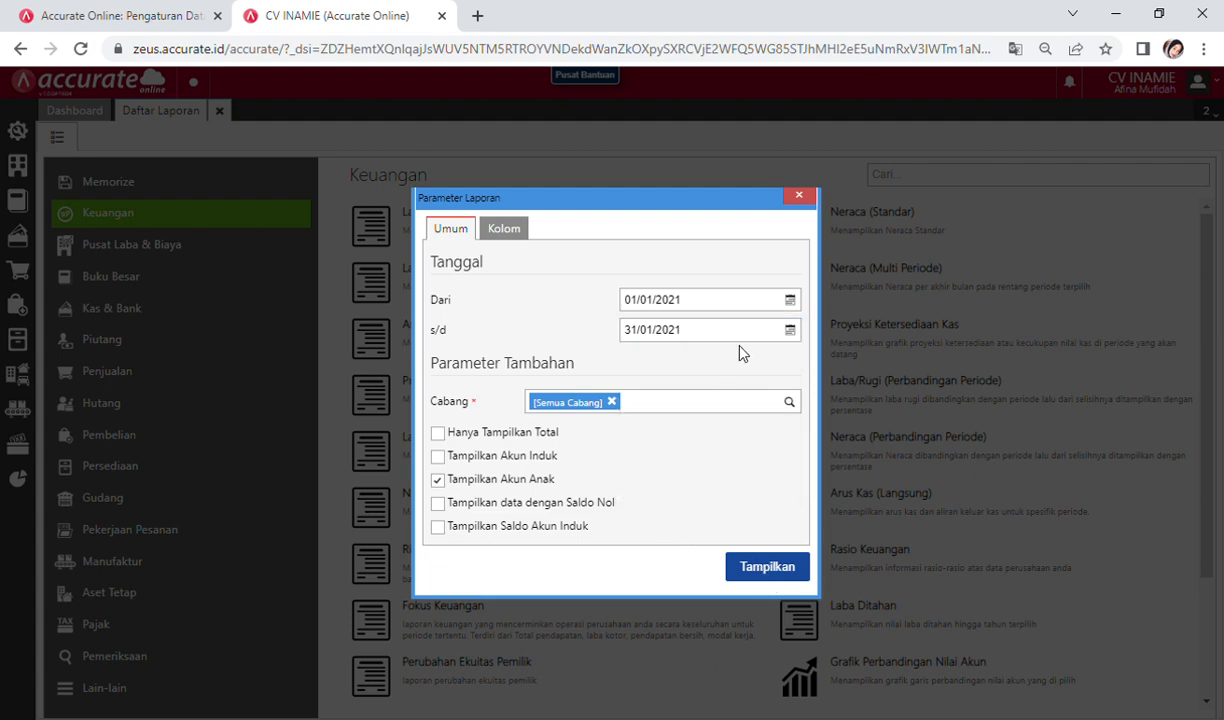
# Step: Run the Laba/Rugi report, review gross profit 9.219.175 and net profit 5.969.175, then close it
pyautogui.click(758, 575)
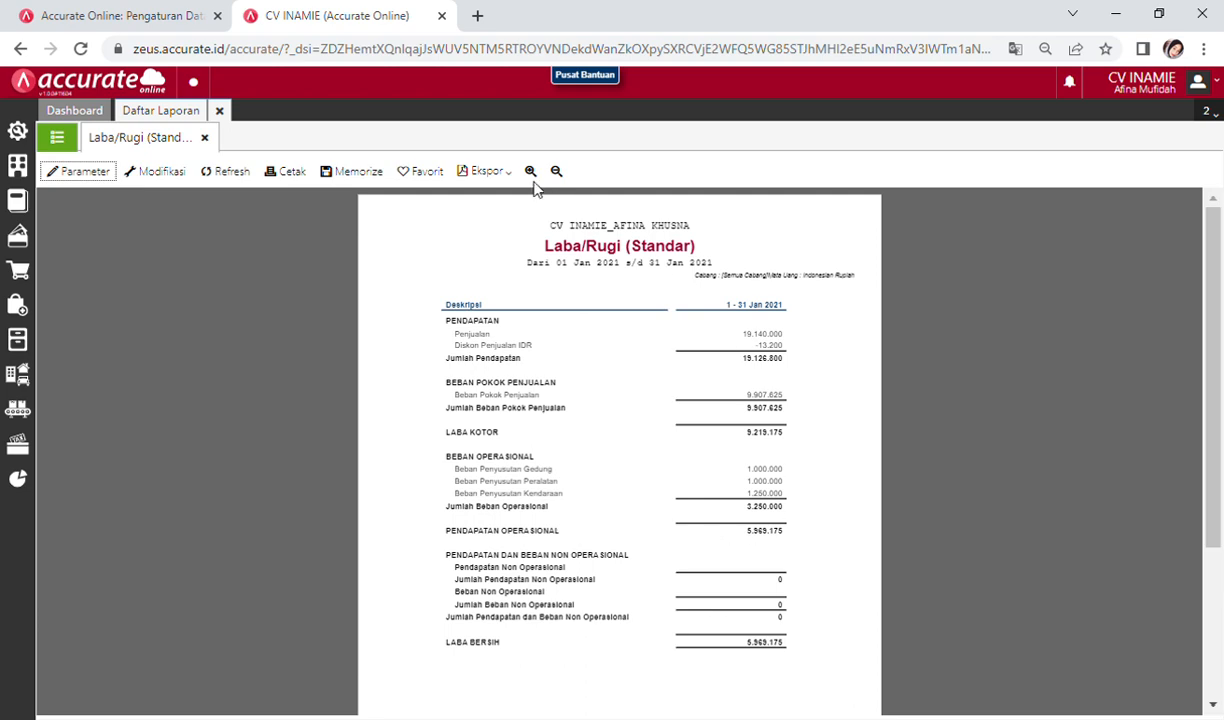
pyautogui.click(530, 172)
pyautogui.click(530, 172)
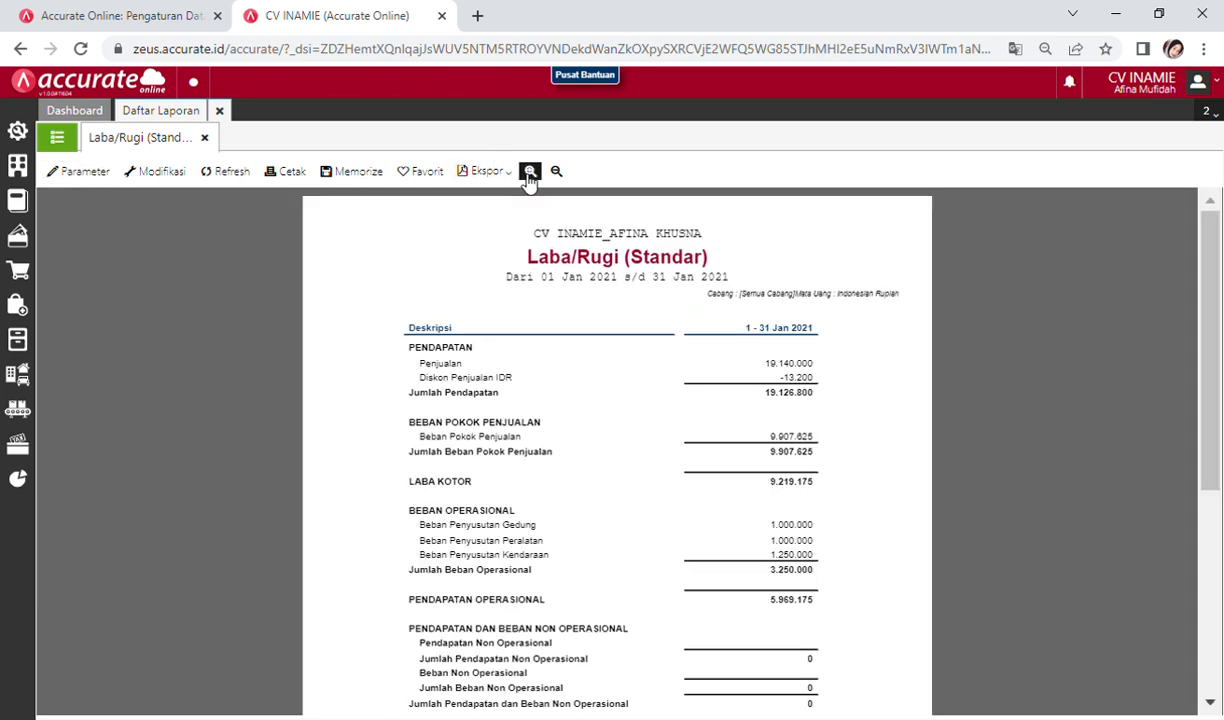
pyautogui.scroll(-5, 697, 513)
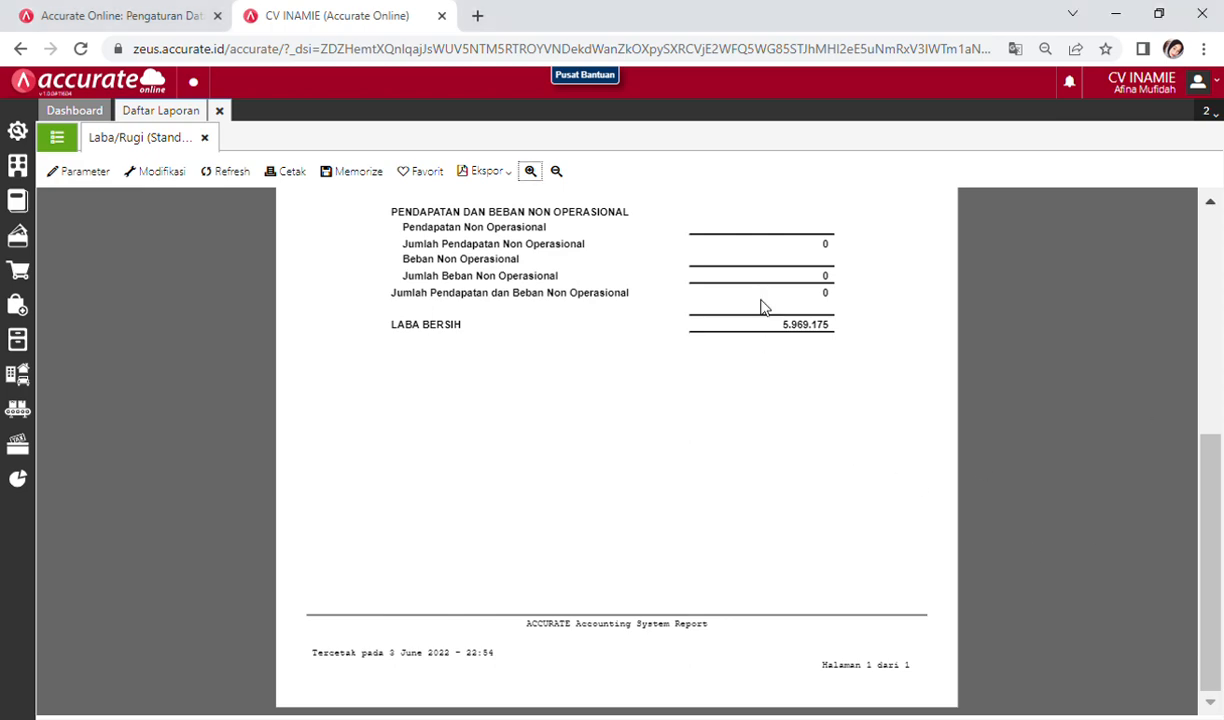
pyautogui.scroll(5, 770, 443)
pyautogui.scroll(-3, 783, 449)
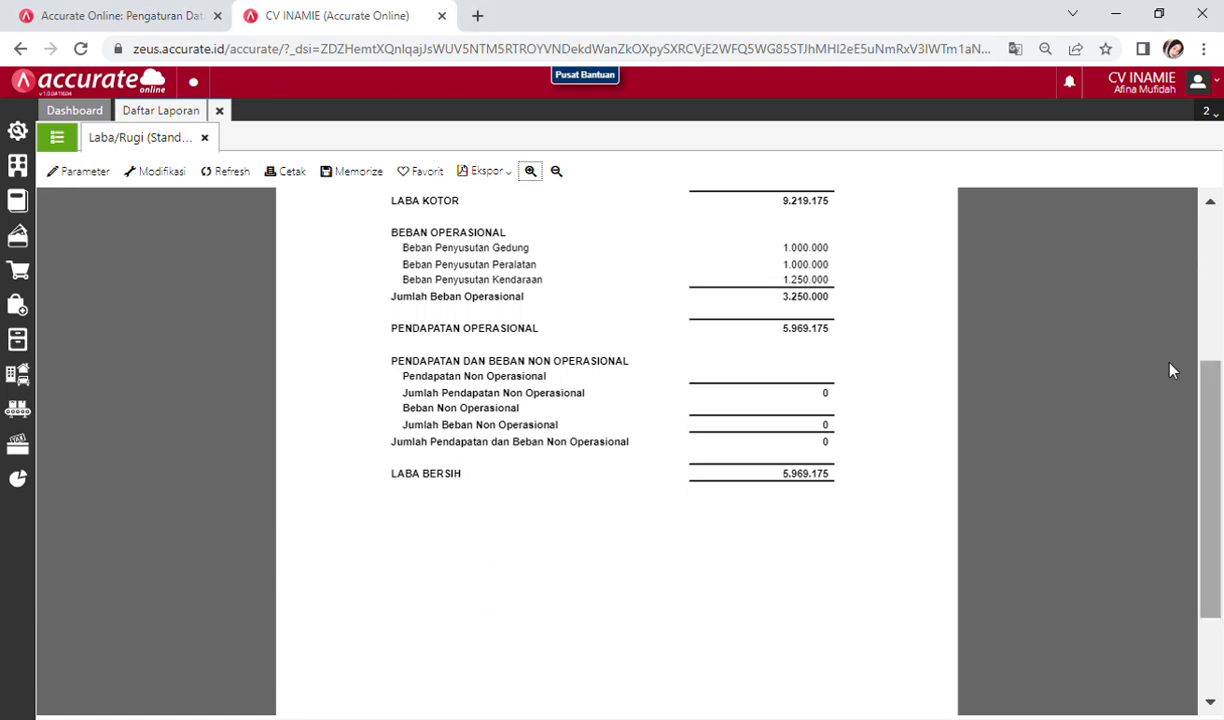
pyautogui.click(205, 141)
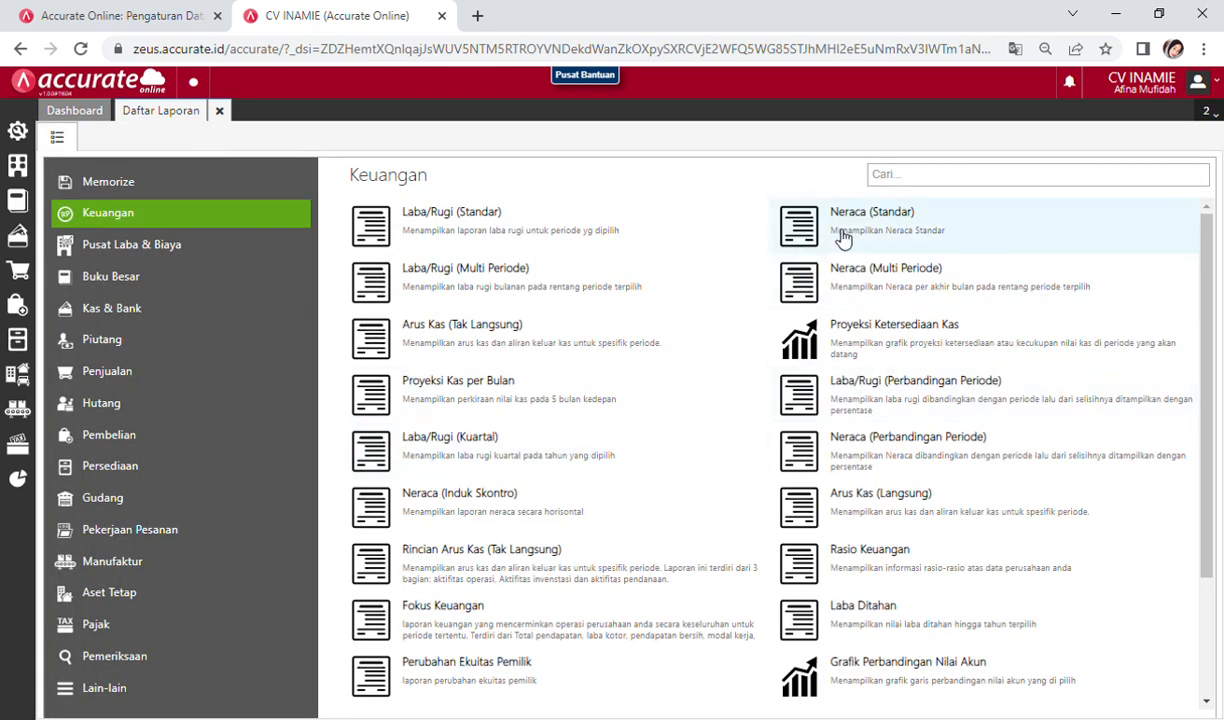
# Step: Generate the Neraca (Induk Skontro) balance sheet as of 31/01/2021
pyautogui.click(505, 513)
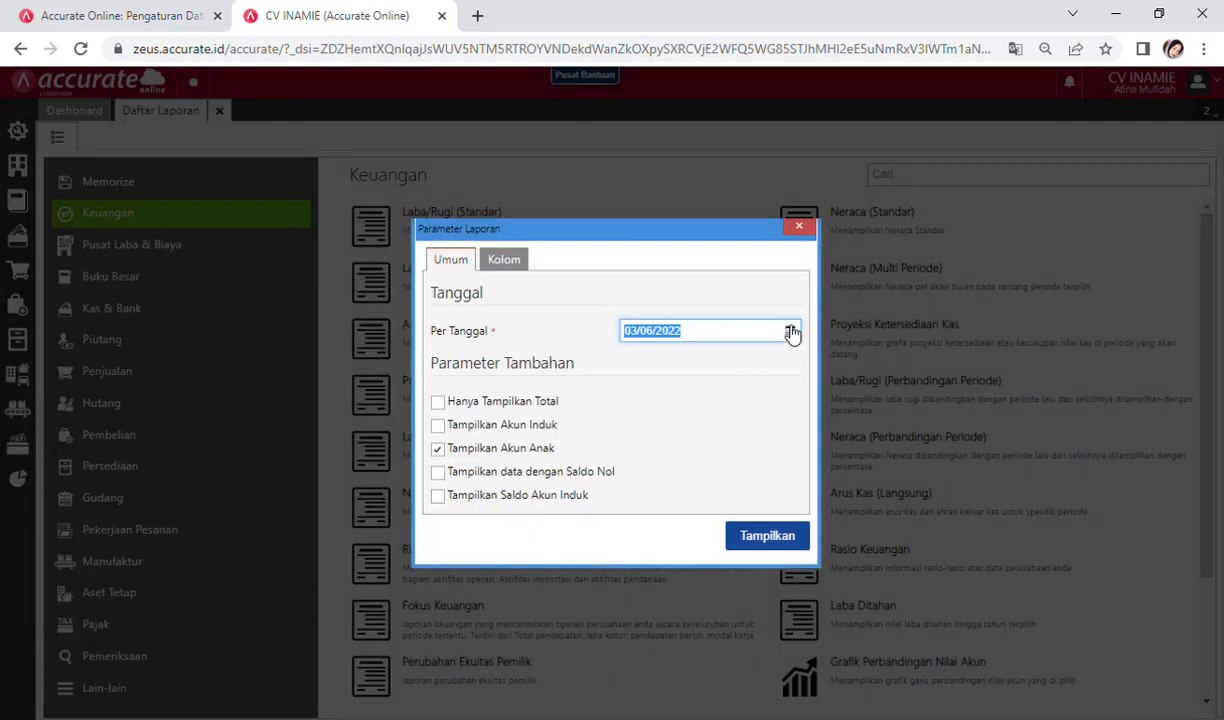
pyautogui.click(791, 333)
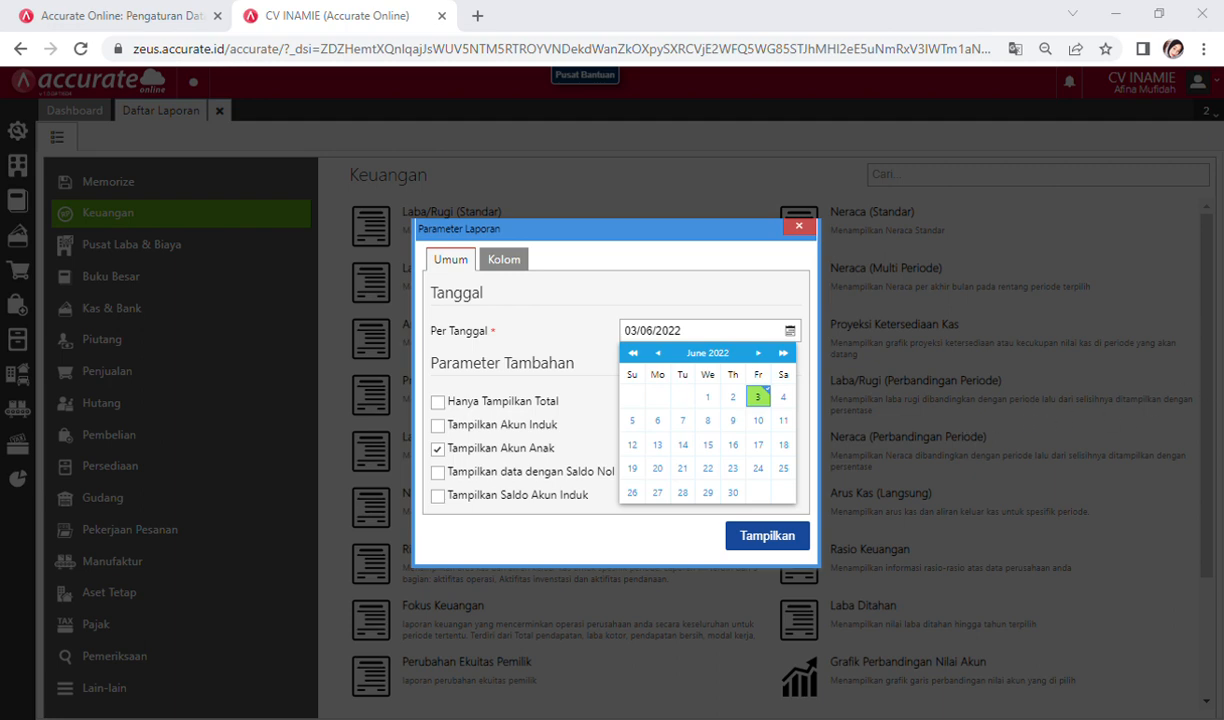
pyautogui.click(685, 340)
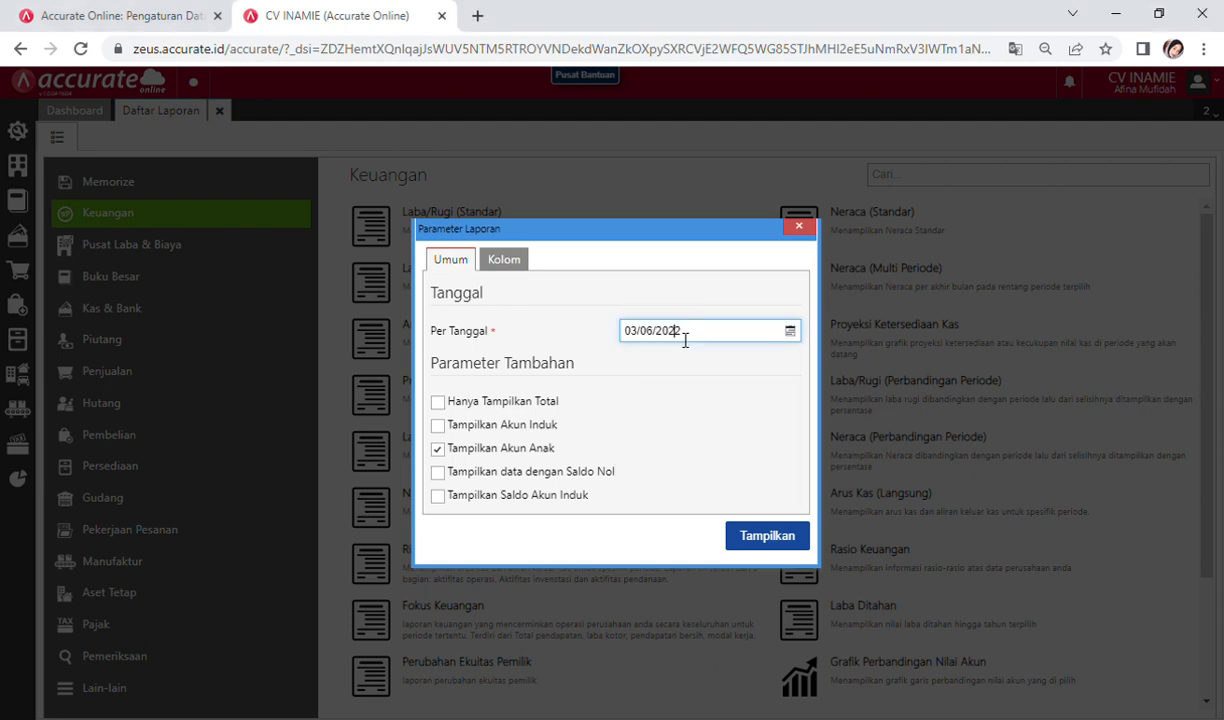
pyautogui.click(685, 340)
pyautogui.press('BackSpace')
pyautogui.press('BackSpace')
pyautogui.press('BackSpace')
pyautogui.press('BackSpace')
pyautogui.press('BackSpace')
pyautogui.press('BackSpace')
pyautogui.press('BackSpace')
pyautogui.press('BackSpace')
pyautogui.press('BackSpace')
pyautogui.press('BackSpace')
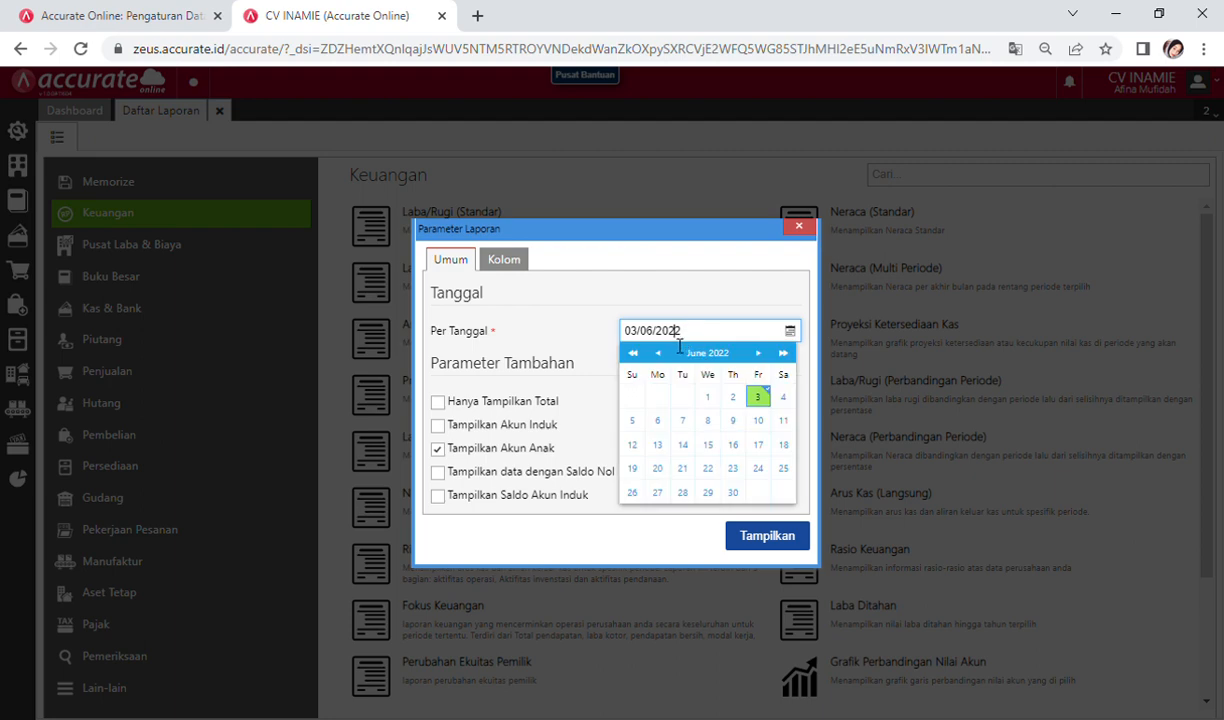
pyautogui.write('2')
pyautogui.write('31')
pyautogui.write('012')
pyautogui.write('021')
pyautogui.click(776, 542)
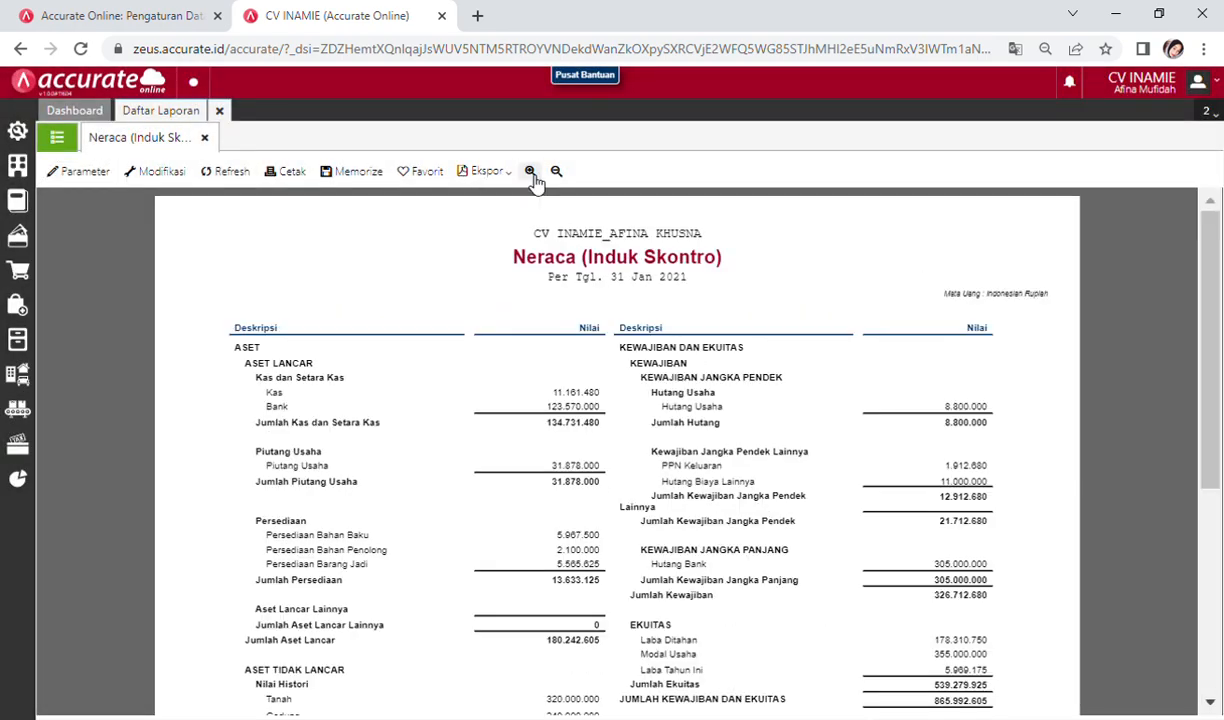
# Step: Zoom in and scroll through the balance sheet, with totals of 865.992.605
pyautogui.click(531, 172)
pyautogui.scroll(-5, 664, 533)
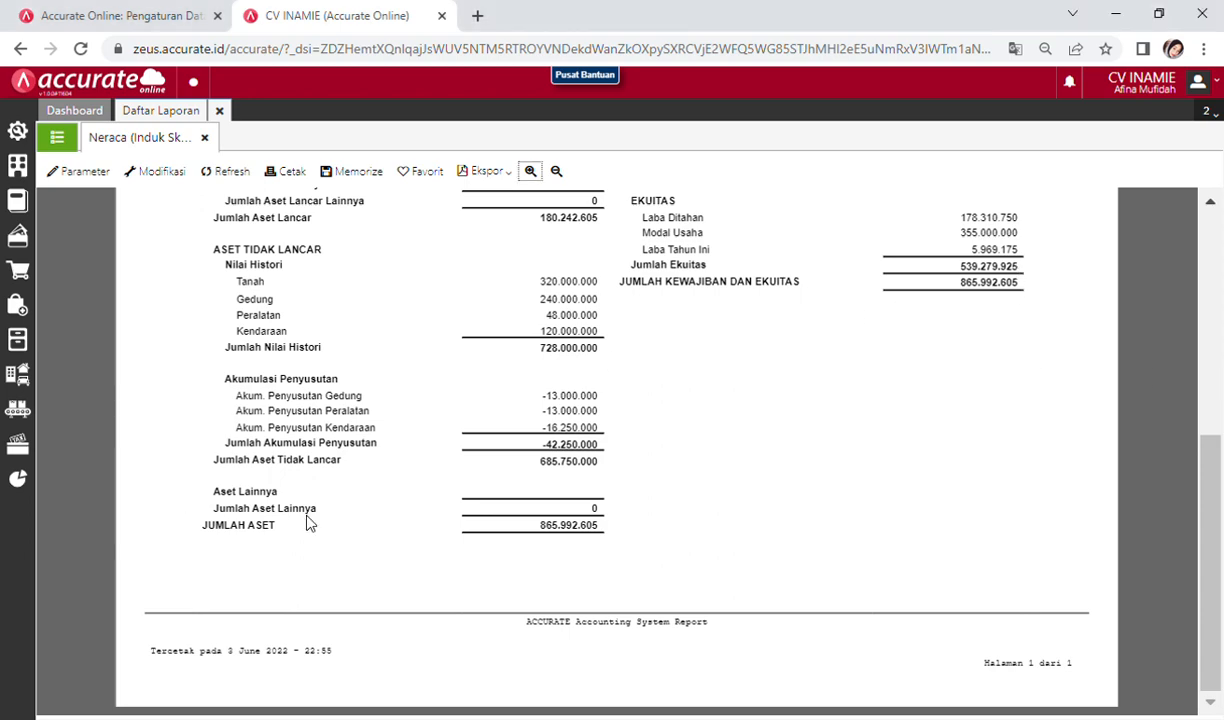
pyautogui.scroll(5, 451, 500)
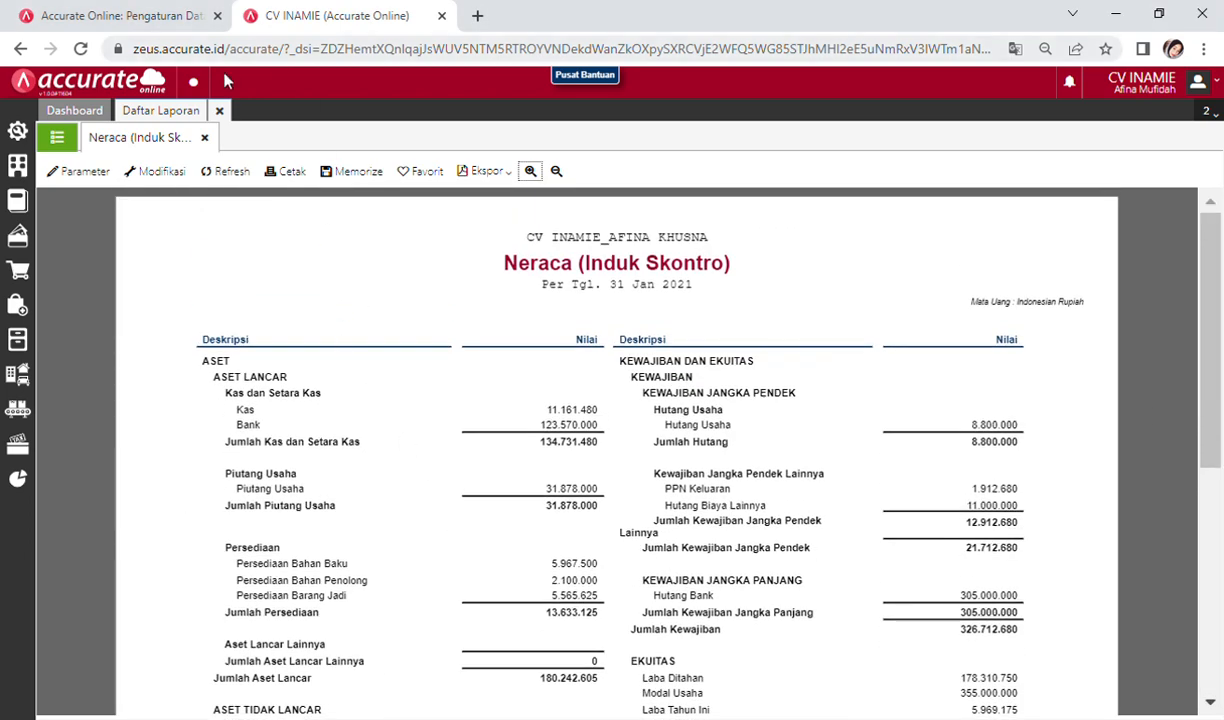
# Step: Return to the Dashboard and refresh the recent activity, upcoming activities and monthly net sales widgets
pyautogui.click(220, 111)
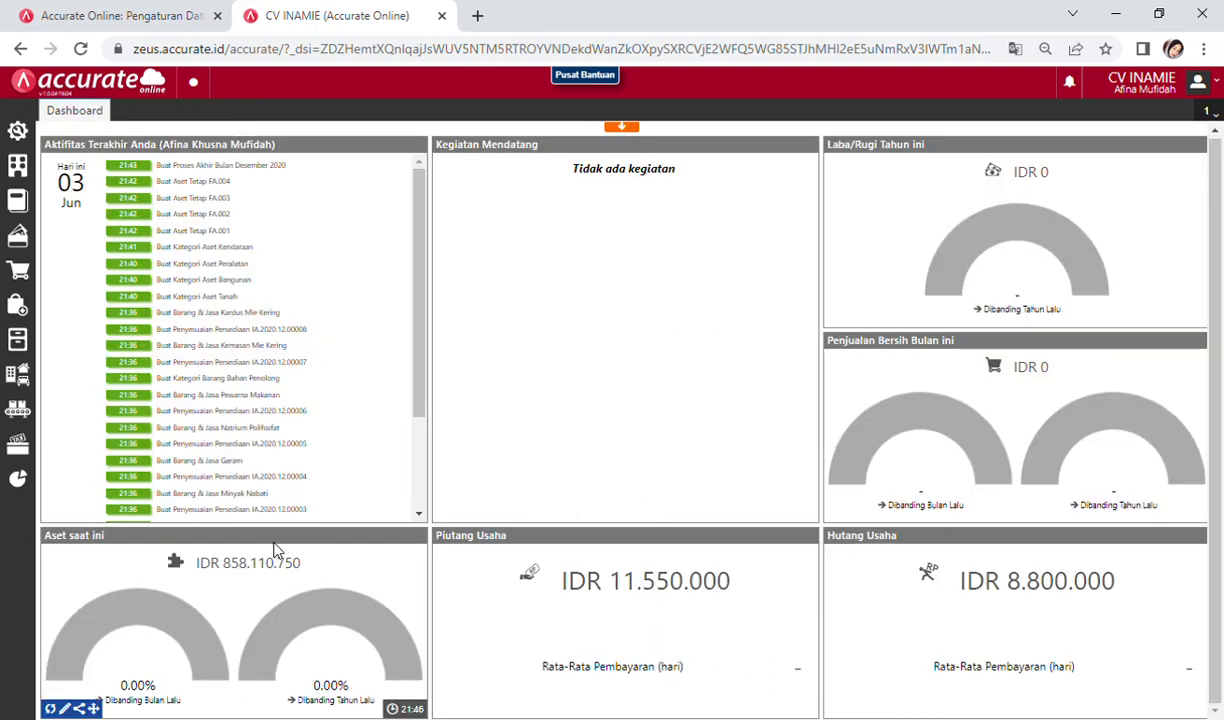
pyautogui.click(52, 512)
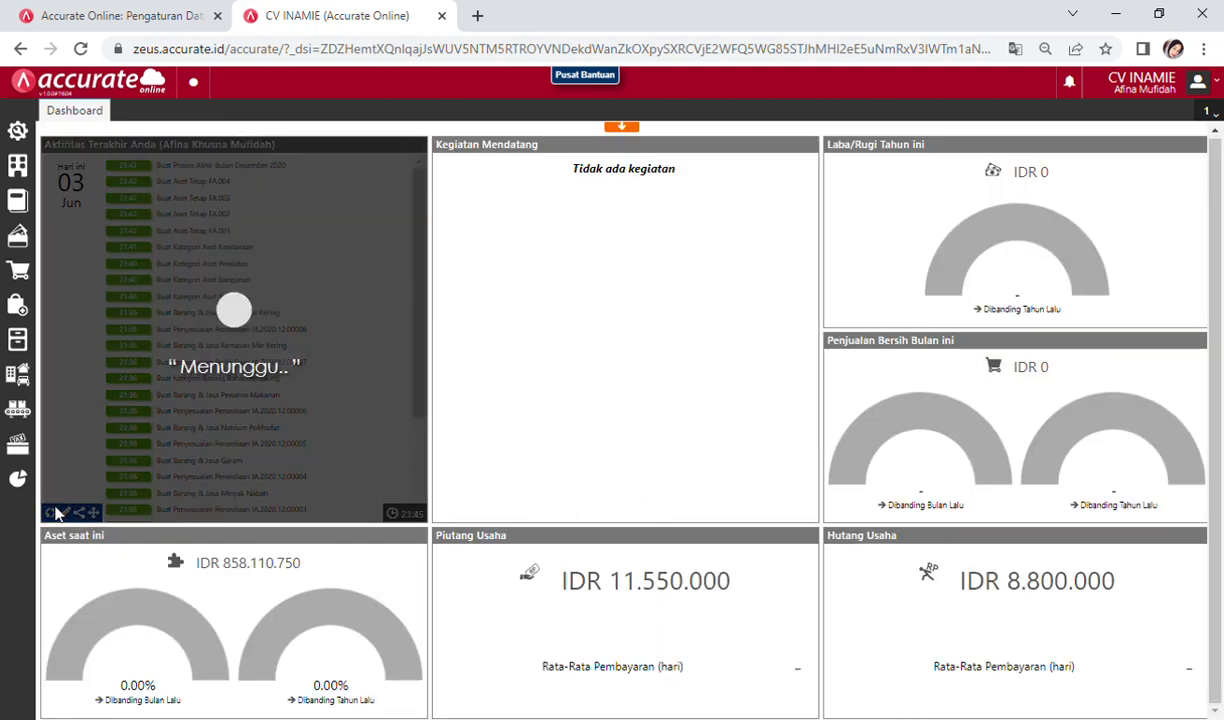
pyautogui.click(443, 513)
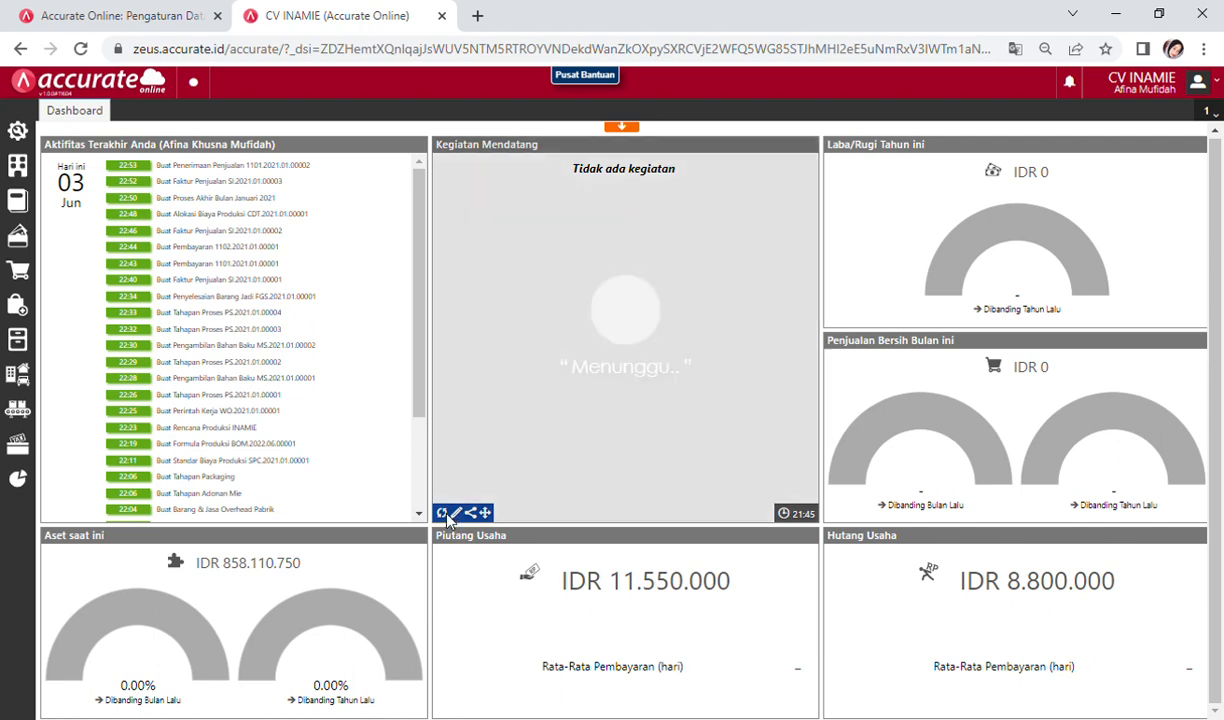
pyautogui.moveTo(830, 514)
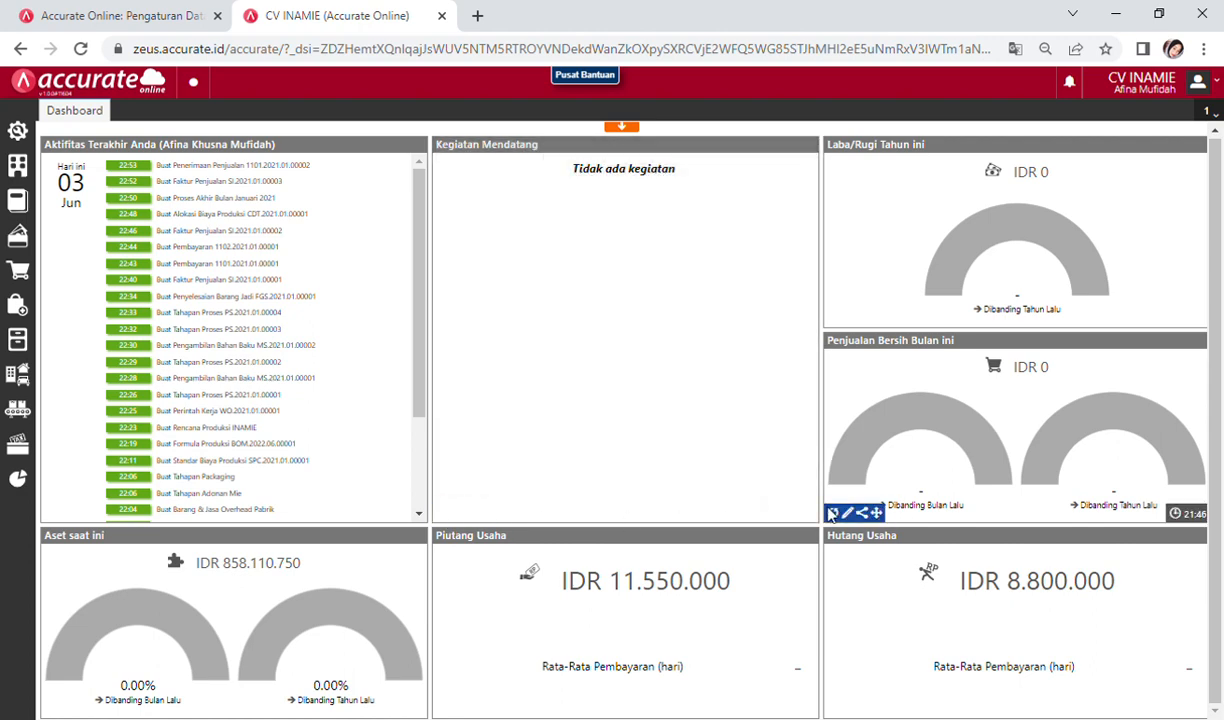
pyautogui.click(831, 514)
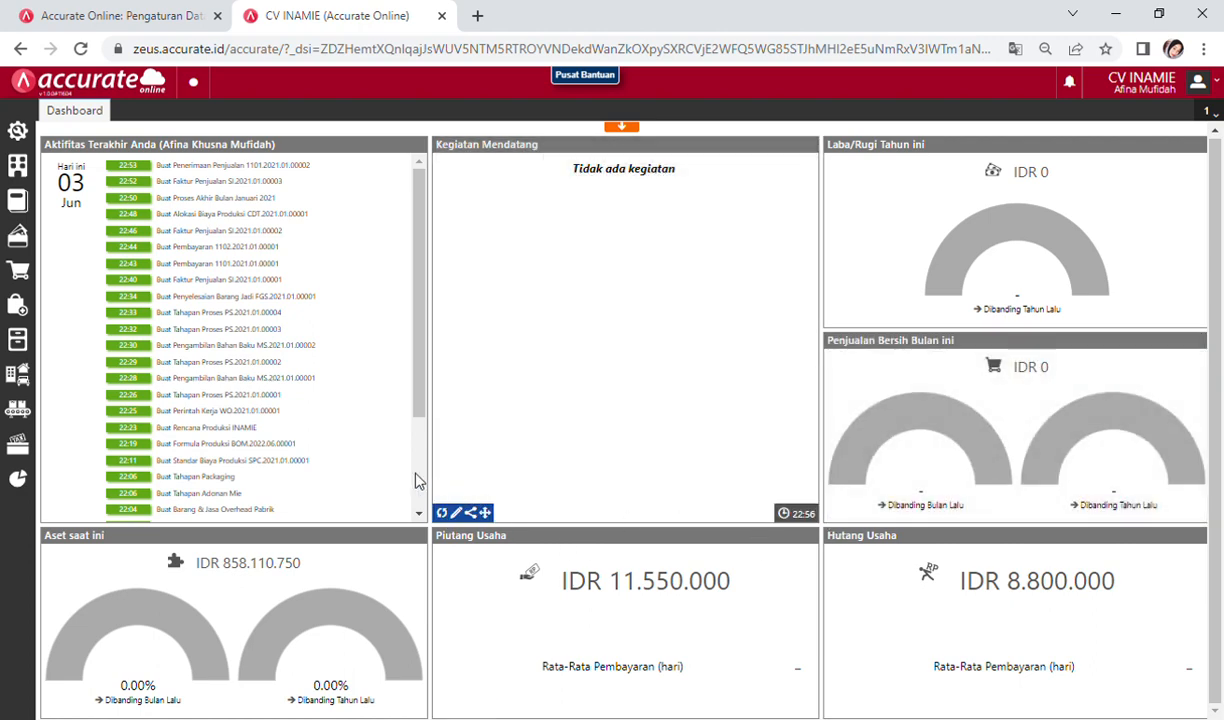
# Step: Refresh the current assets, receivables and payables totals, showing IDR 865.992.605 and IDR 31.878.000
pyautogui.scroll(-3, 418, 481)
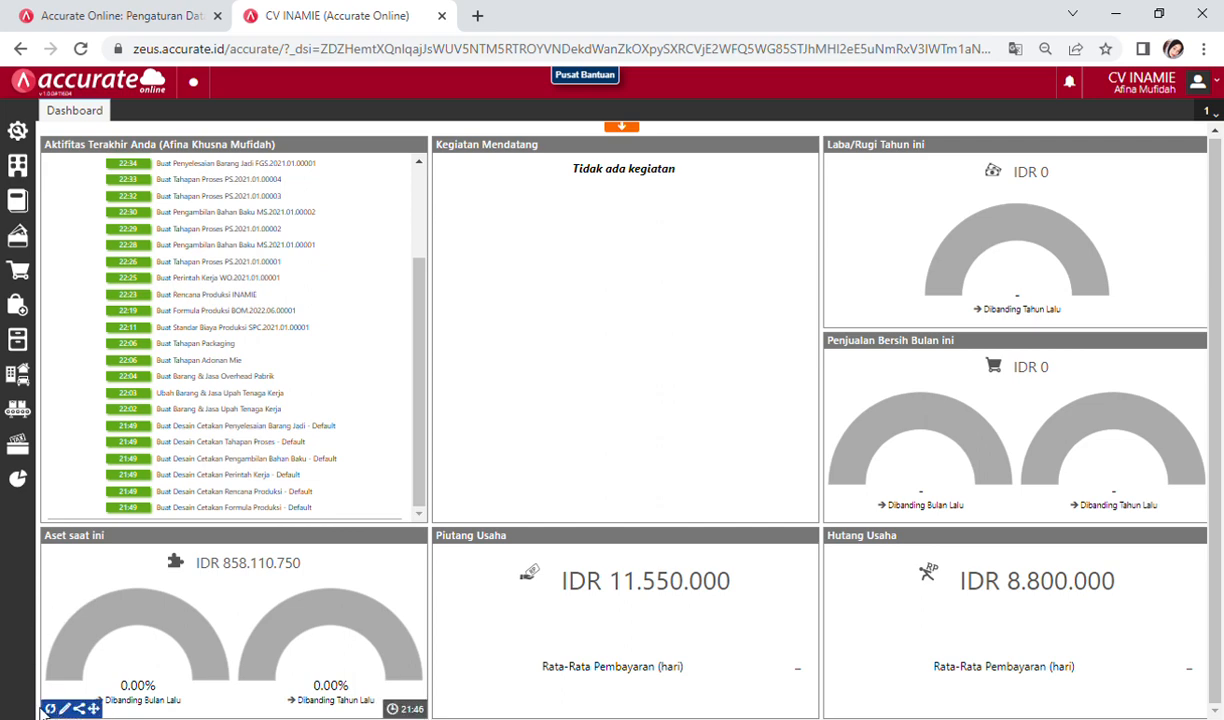
pyautogui.click(48, 709)
pyautogui.moveTo(496, 710)
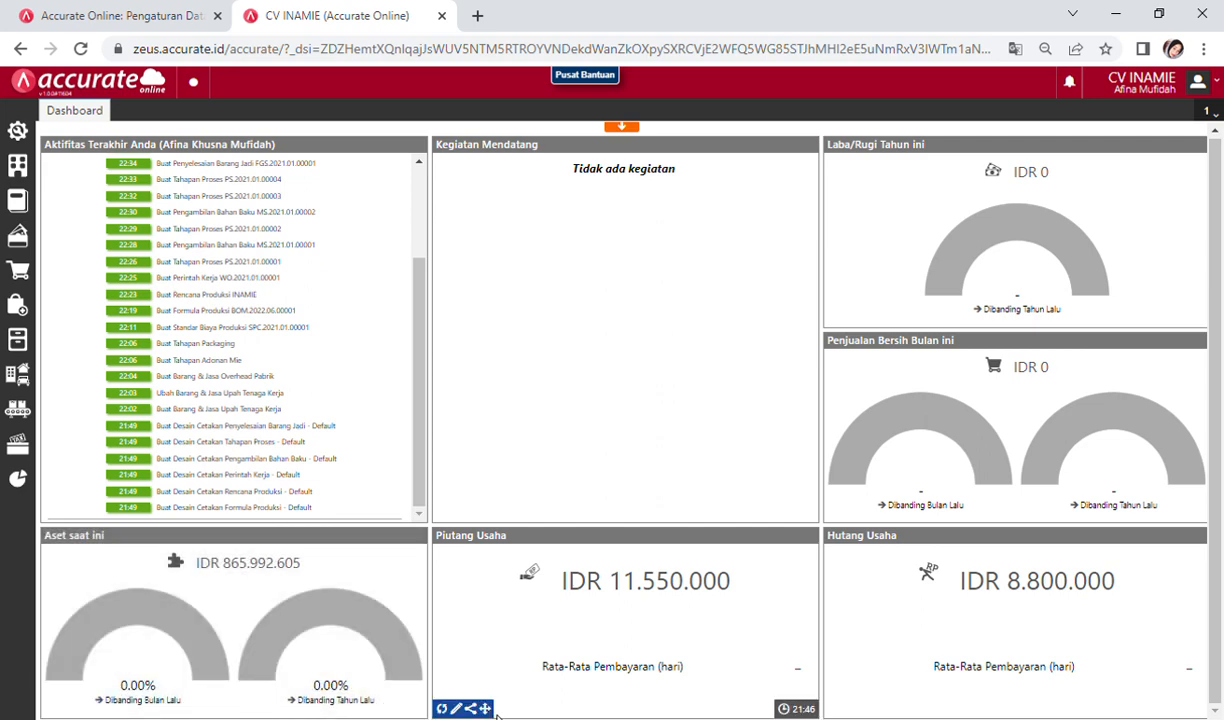
pyautogui.click(441, 709)
pyautogui.moveTo(888, 666)
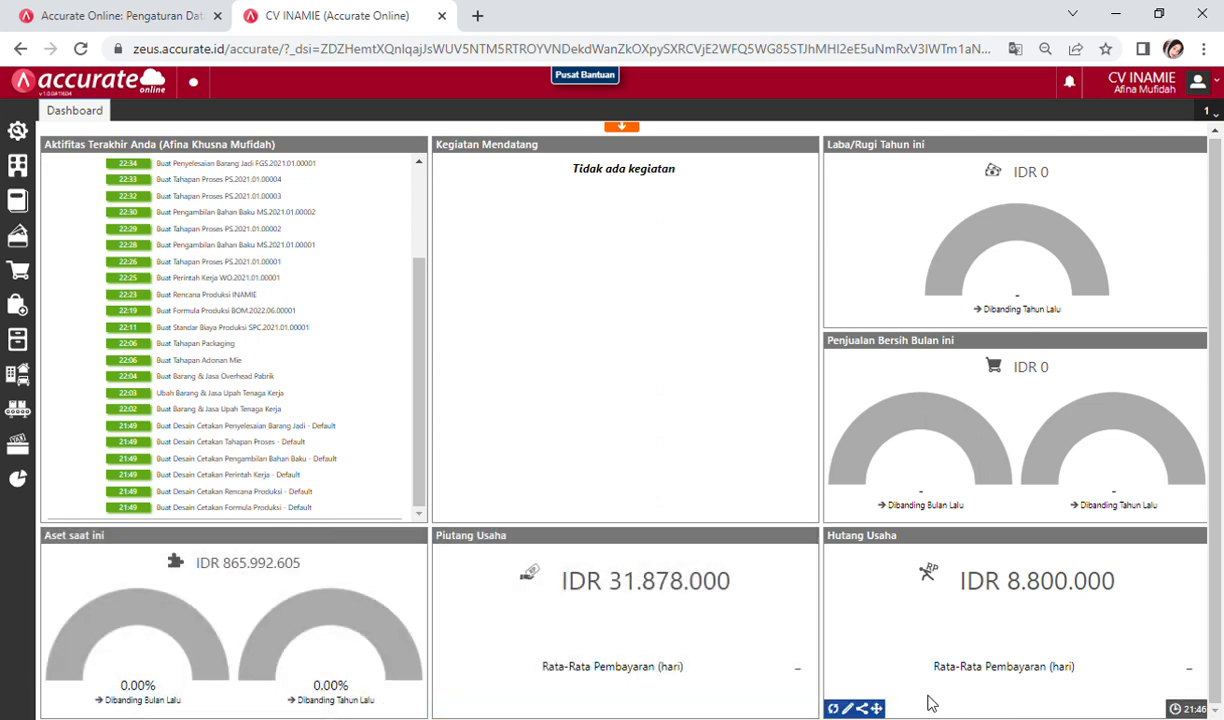
pyautogui.click(834, 708)
pyautogui.moveTo(408, 385)
pyautogui.moveTo(792, 332)
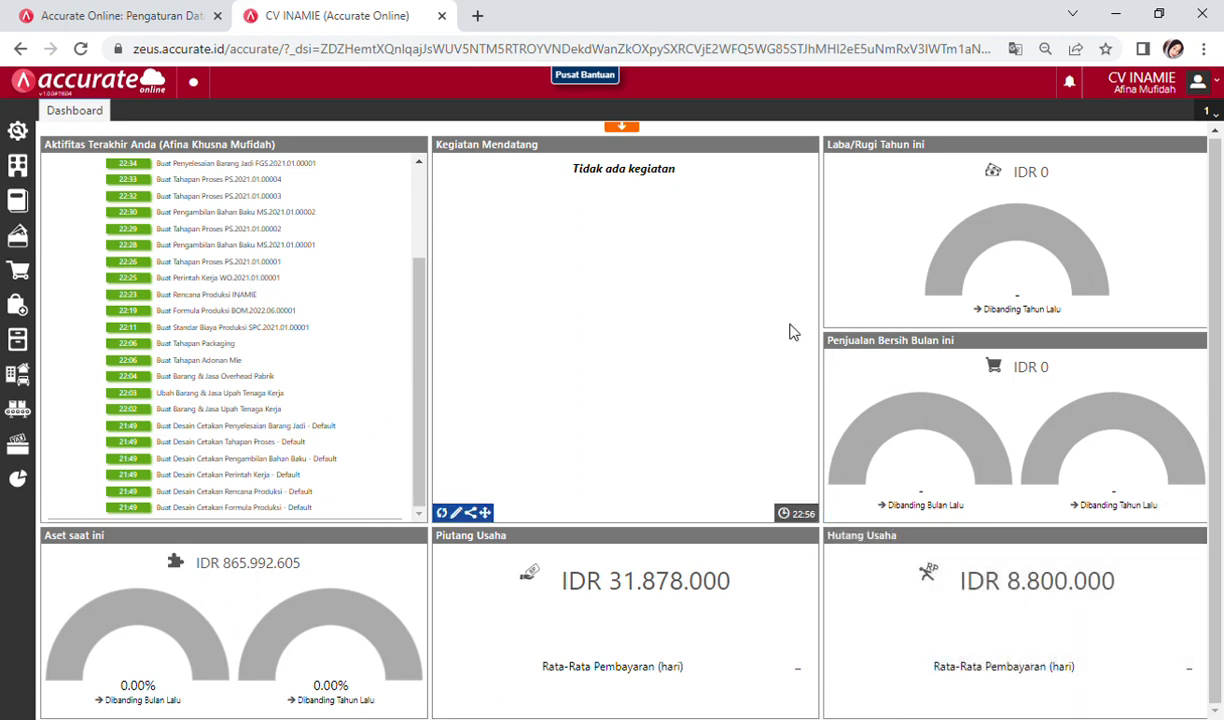